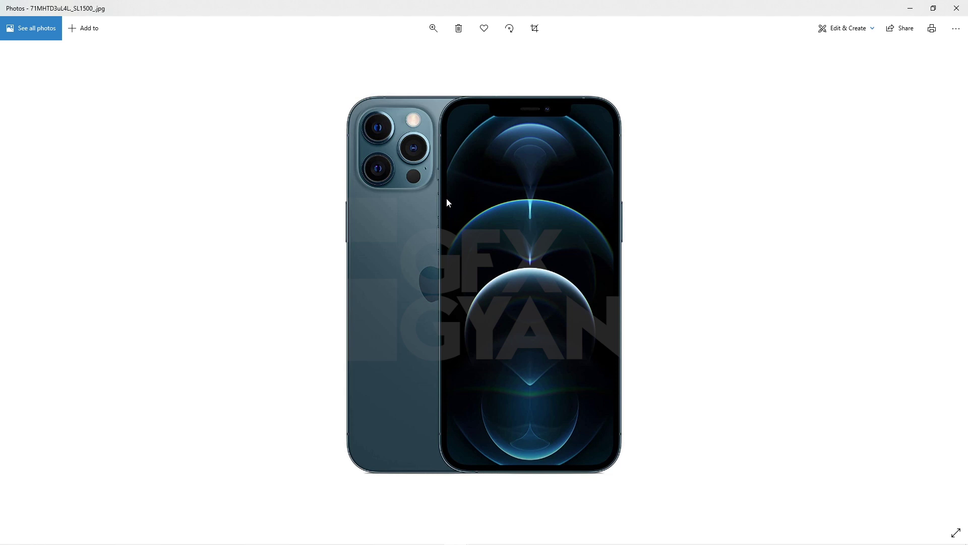
Page forward and back through the iPhone 12 Pro Max blueprint images in Windows Photos.
key("Right")
key("Right")
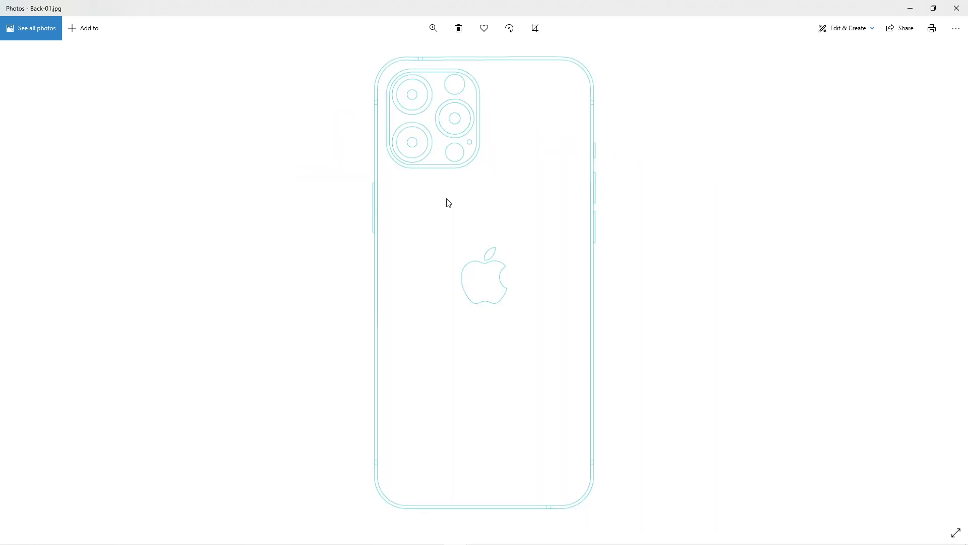
key("Right")
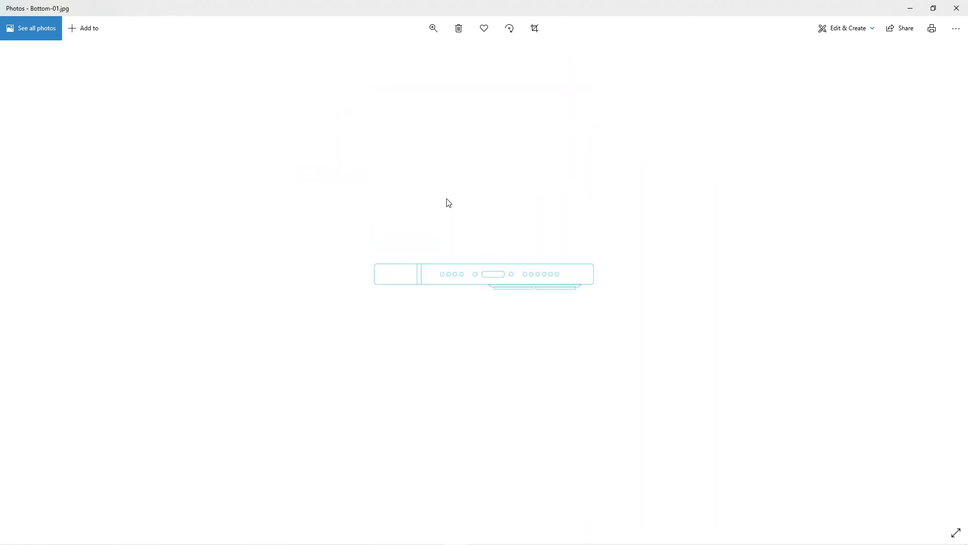
key("Right")
key("Right")
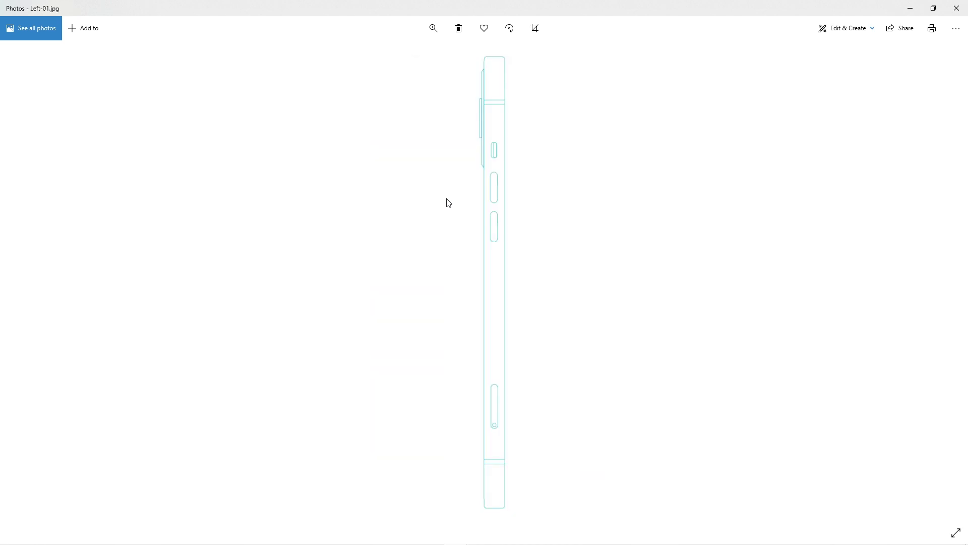
key("Right")
key("Right")
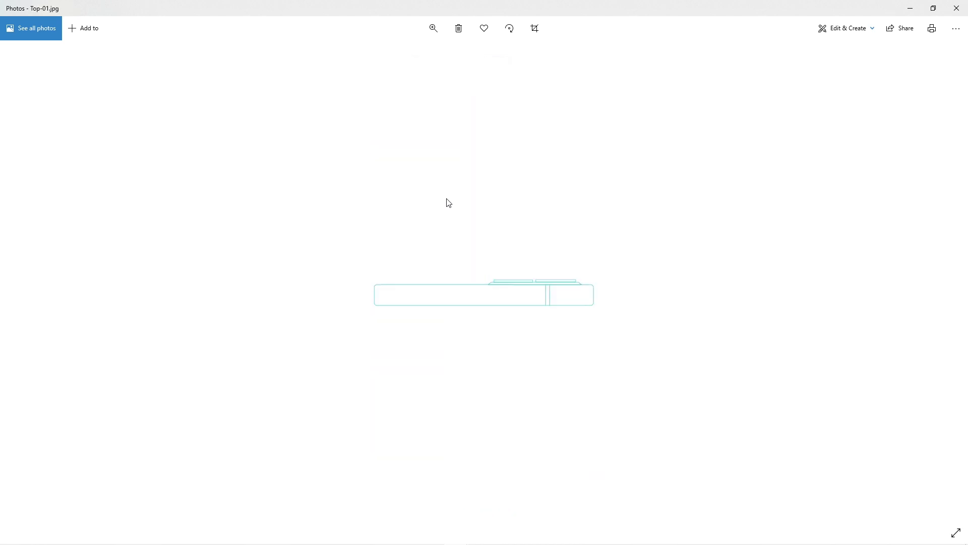
key("Left")
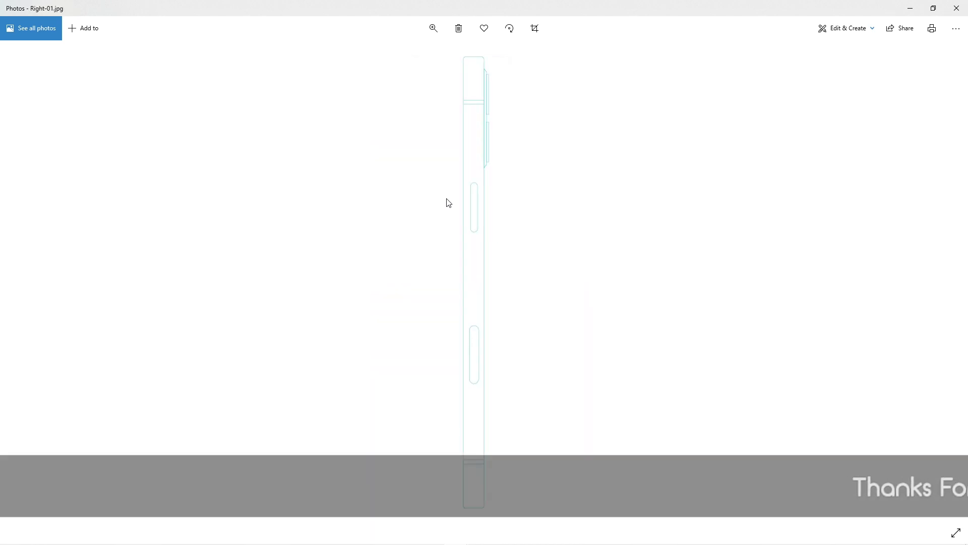
key("Left")
key("Left")
key("Left")
key("Left")
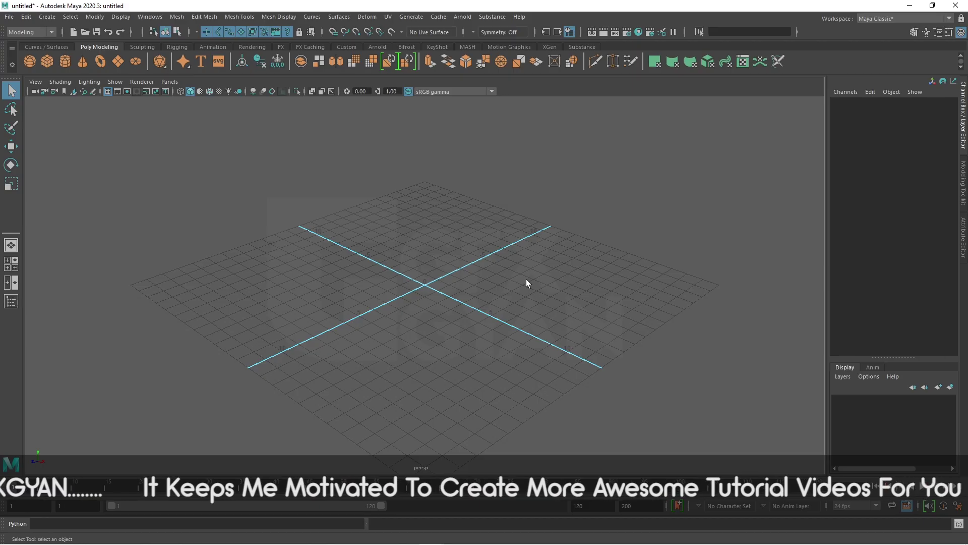
Start a new scene without saving, reset the Maya Classic workspace, and show four views.
left_click(72, 32)
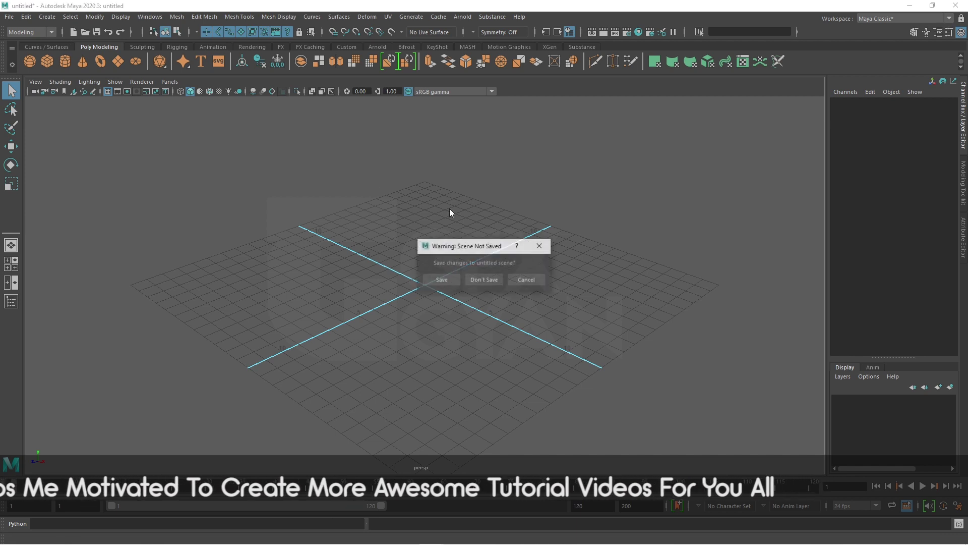
left_click(475, 282)
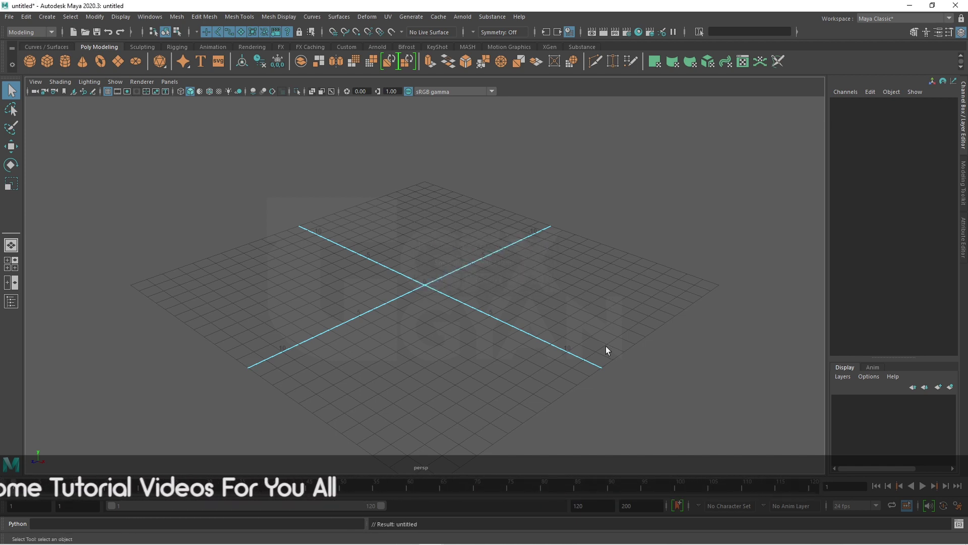
left_click(880, 18)
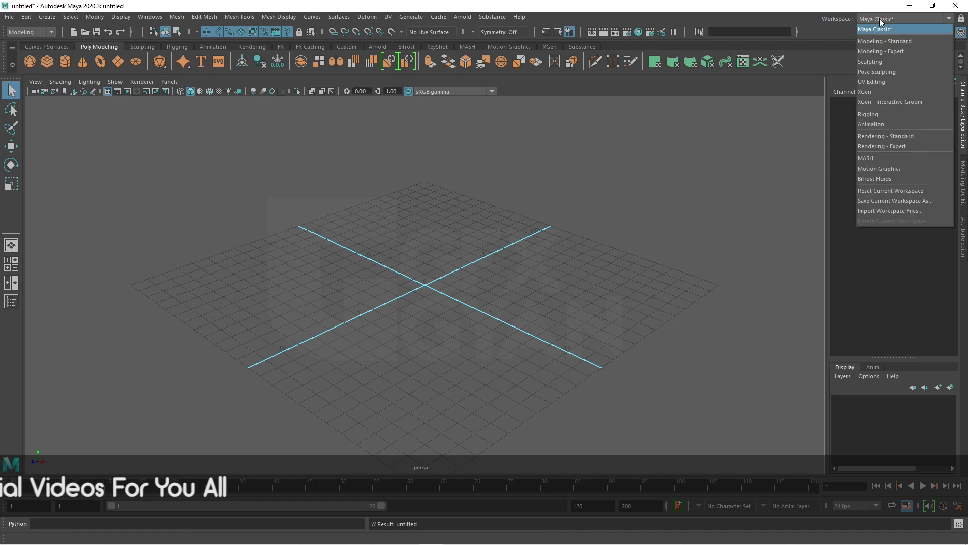
left_click(890, 193)
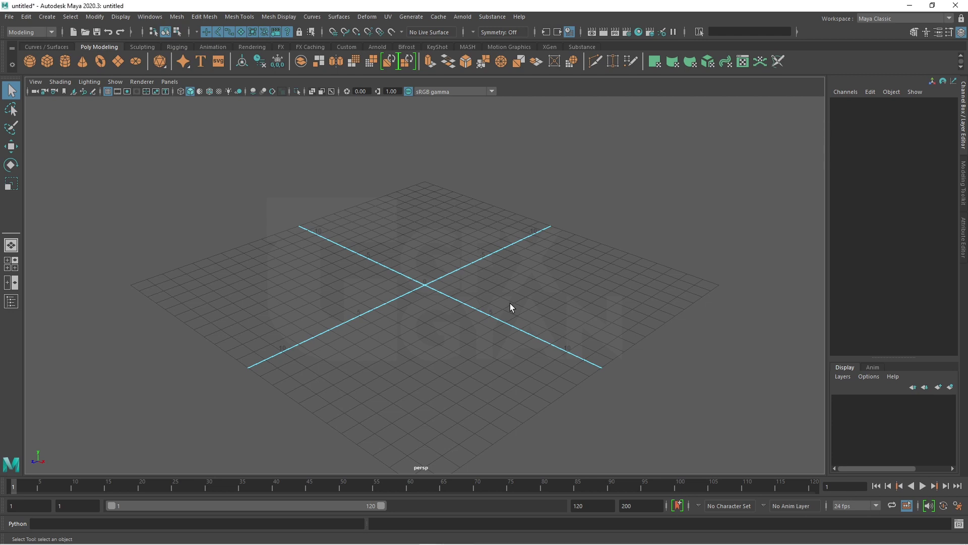
key("space")
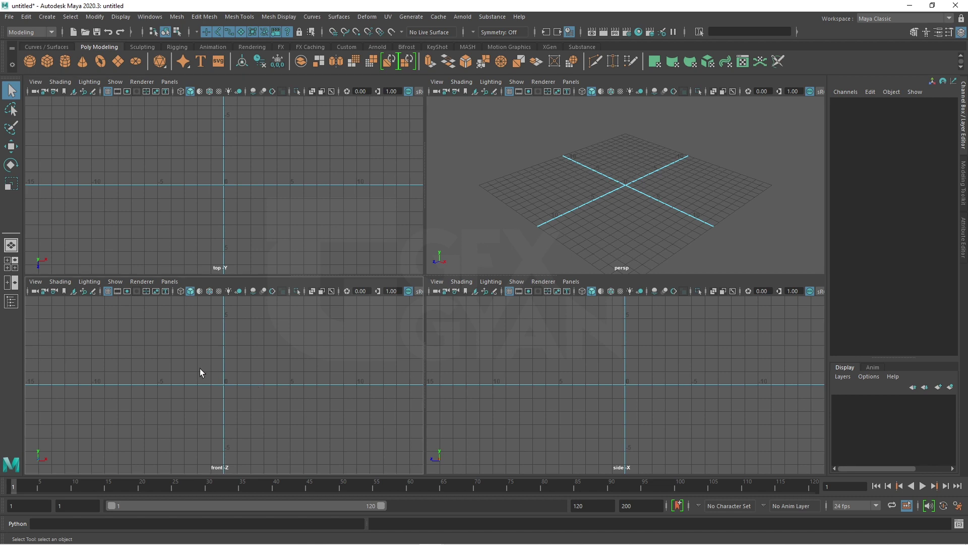
Import Front-01.jpg from the Iphone12ProMax folder as the front view's image plane.
left_click(35, 281)
mouse_move(101, 506)
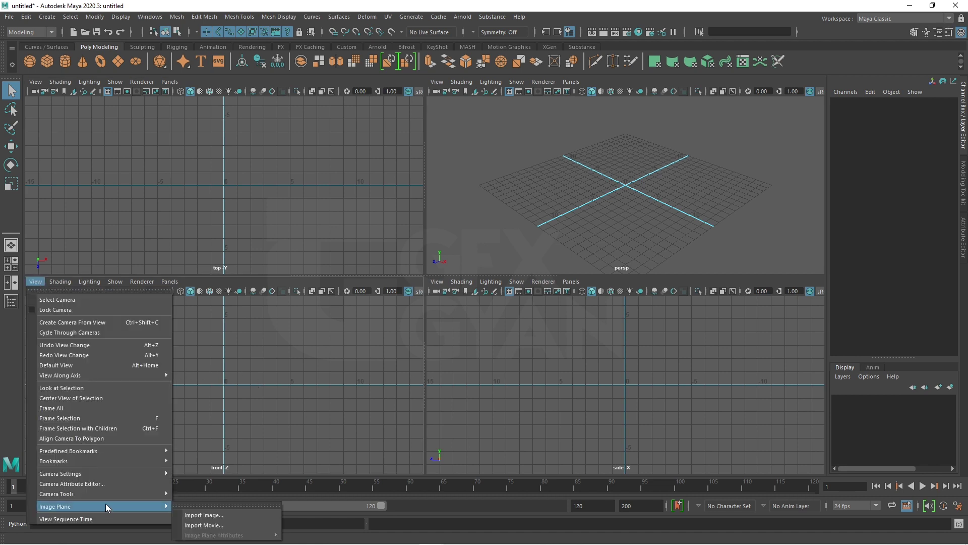
left_click(216, 516)
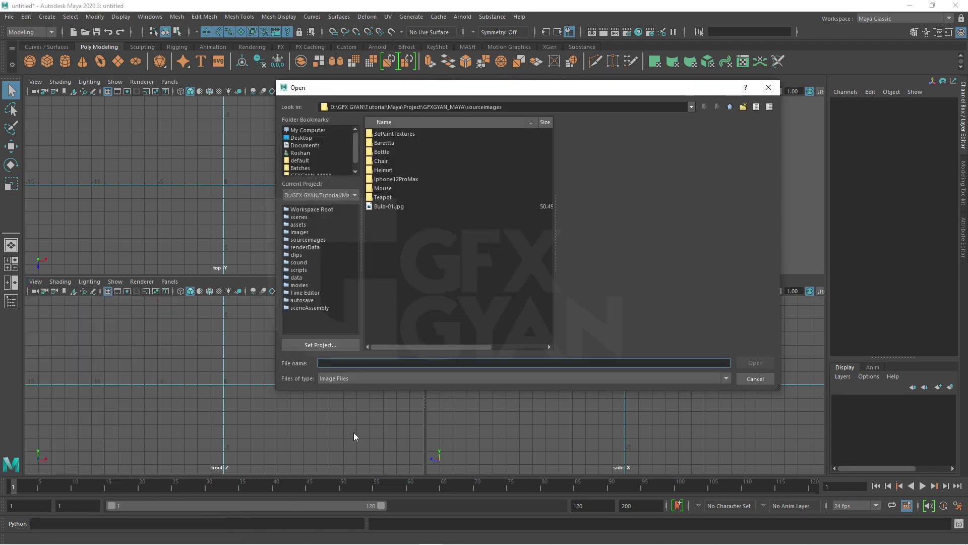
double_click(411, 180)
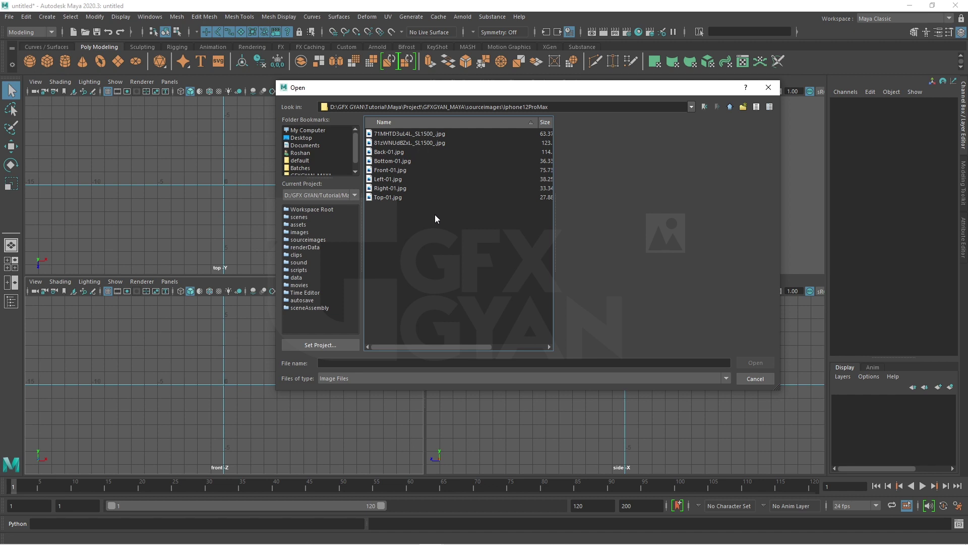
left_click(397, 172)
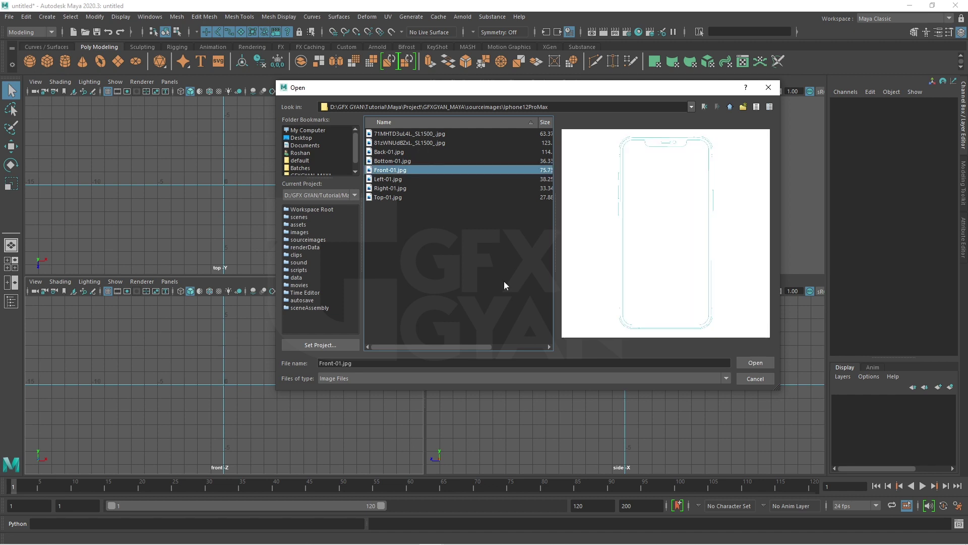
left_click(753, 363)
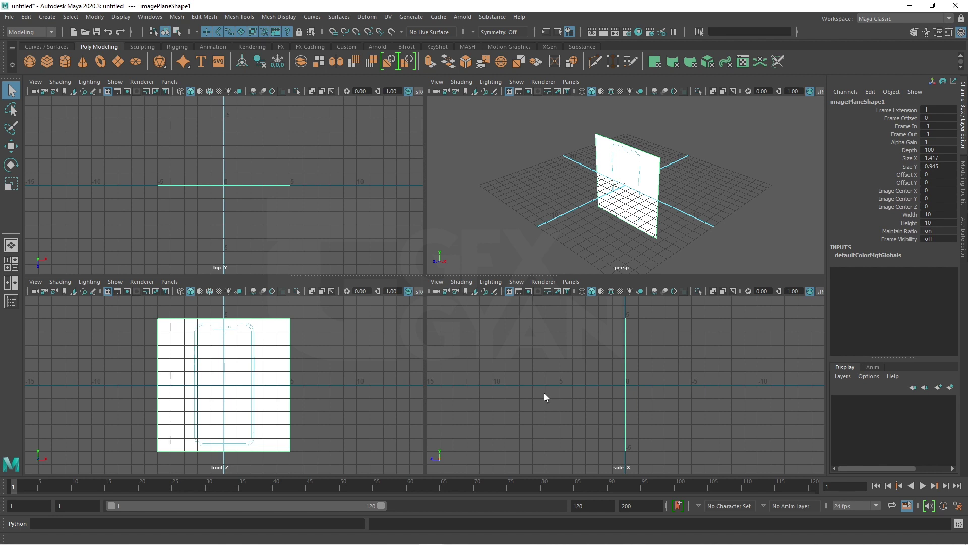
Switch the side panel to the back view using the hotbox.
key("space")
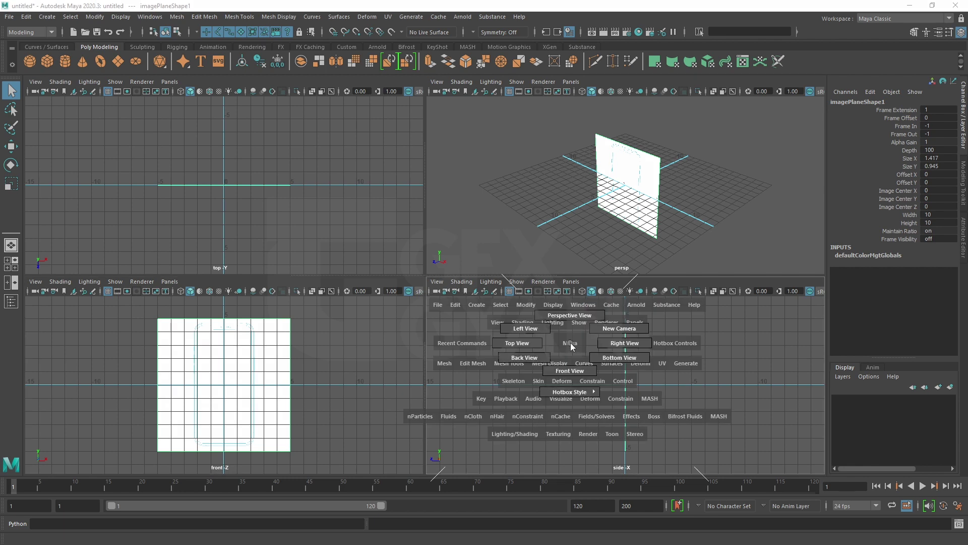
left_click_drag(572, 346, 524, 357)
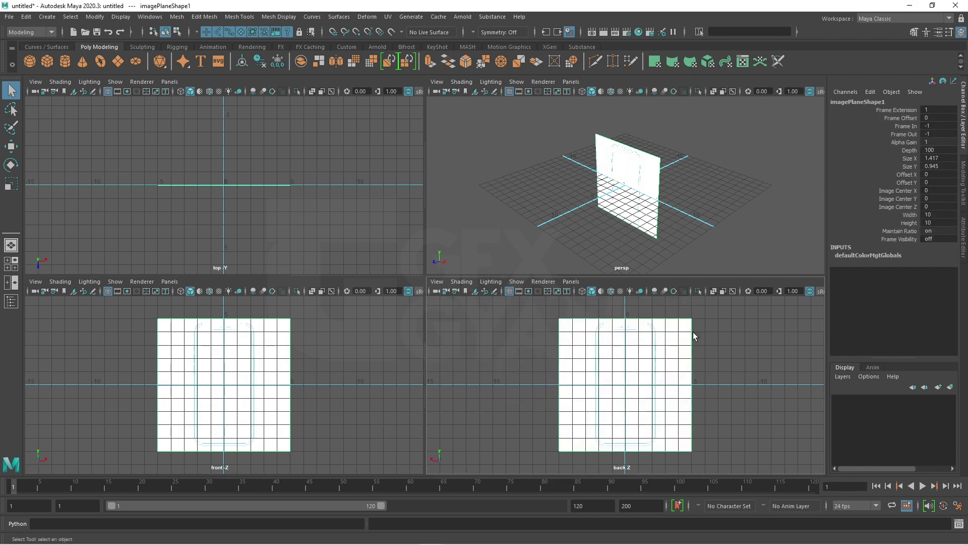
left_click(436, 281)
mouse_move(456, 506)
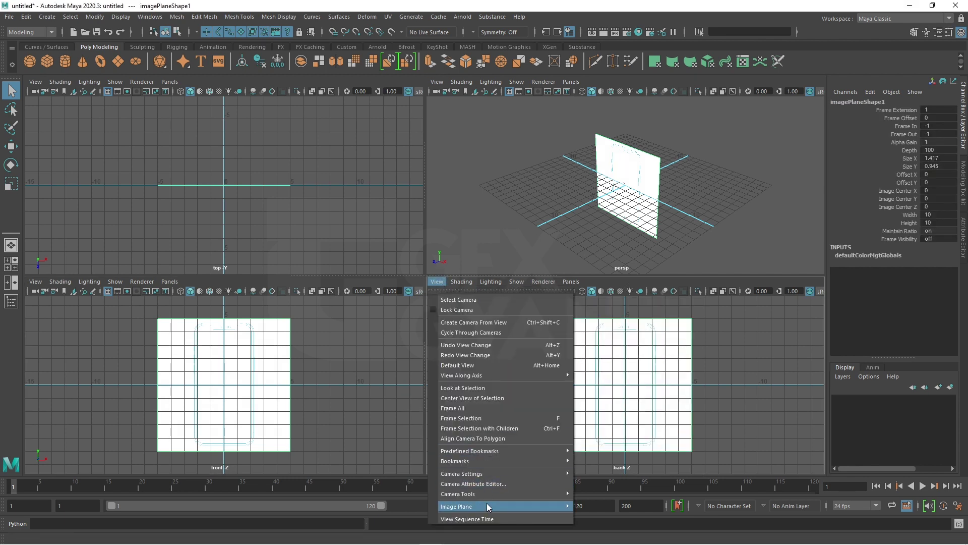
Import Back-01.jpg from the Iphone12ProMax folder as the back view's image plane.
left_click(600, 515)
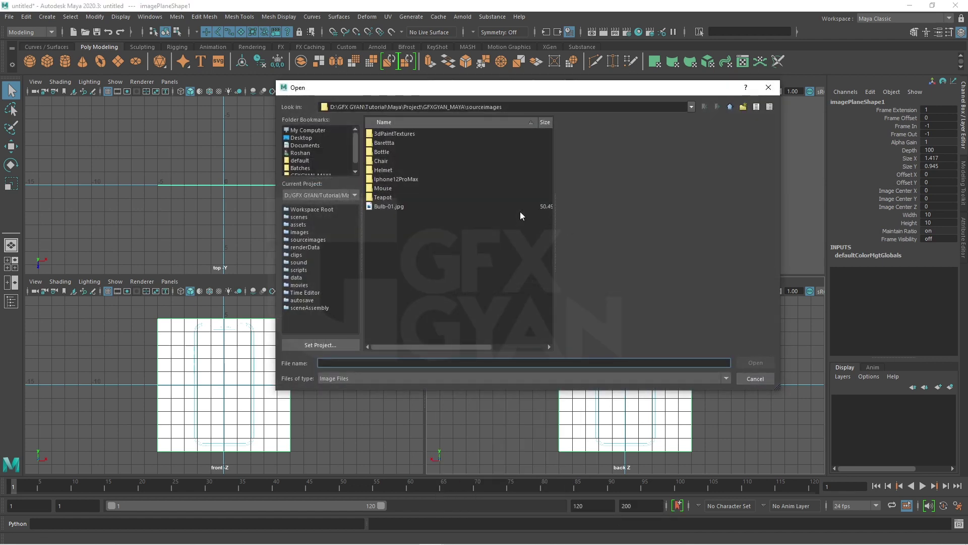
double_click(409, 180)
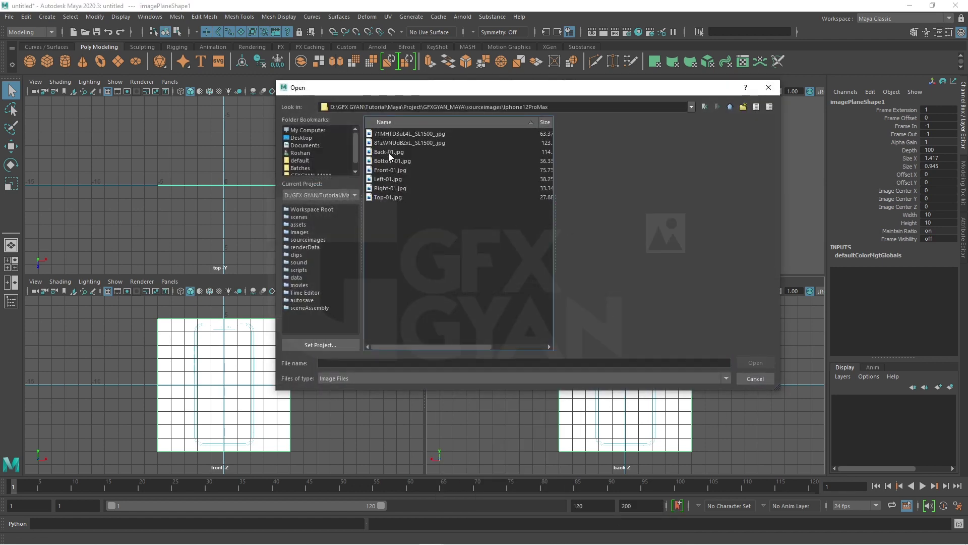
left_click(389, 152)
left_click(755, 363)
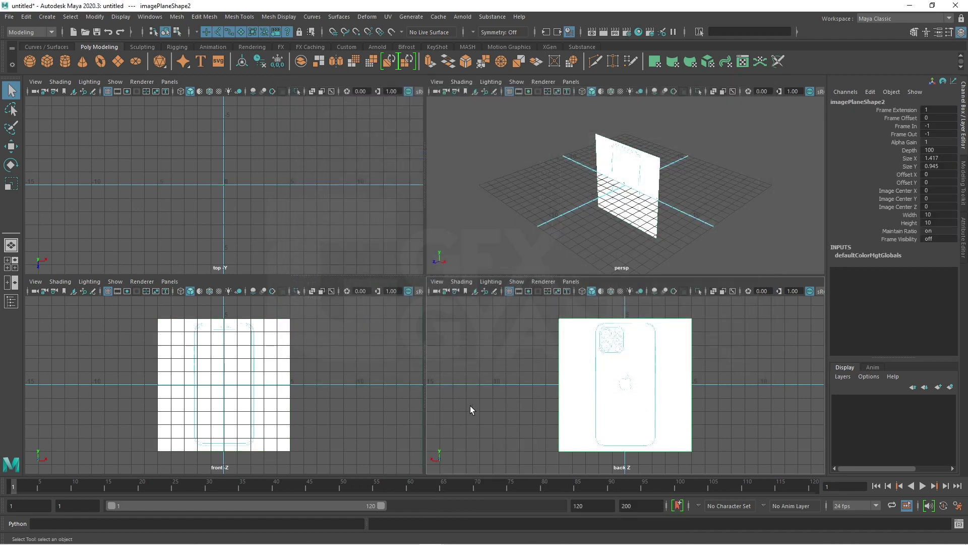
Hide the grid in the front, back and top views, then select imagePlane1.
left_click(108, 291)
left_click(509, 291)
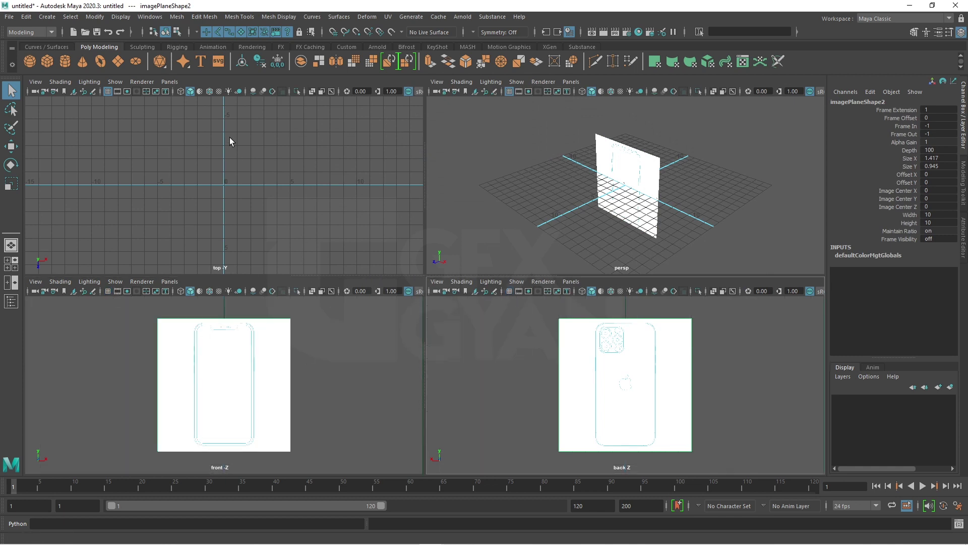
left_click(108, 91)
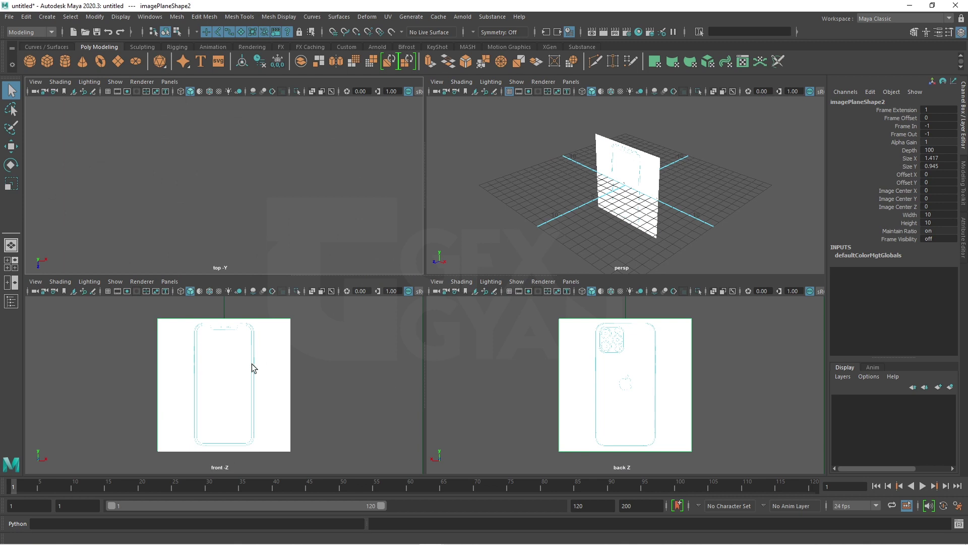
scroll(216, 379, "up", 3)
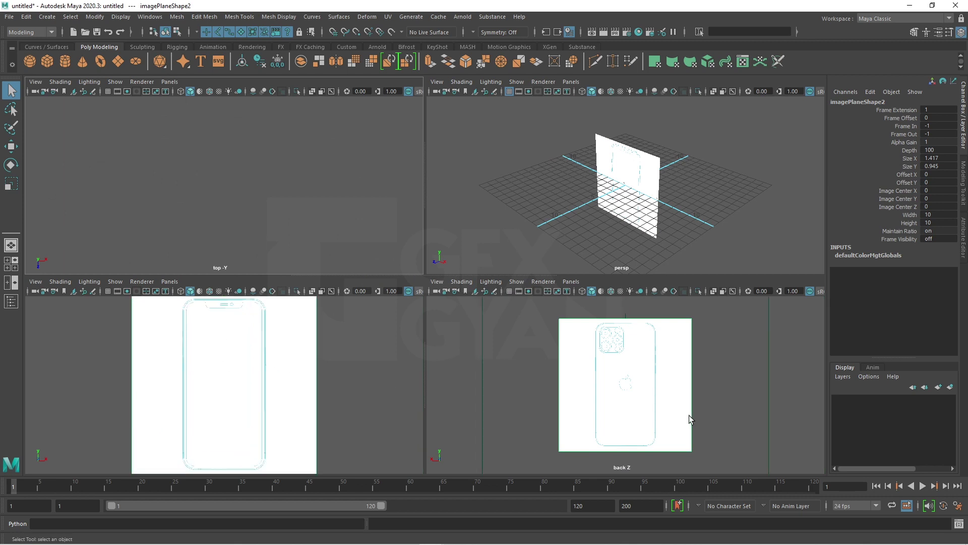
scroll(644, 432, "up", 3)
scroll(688, 416, "down", 1)
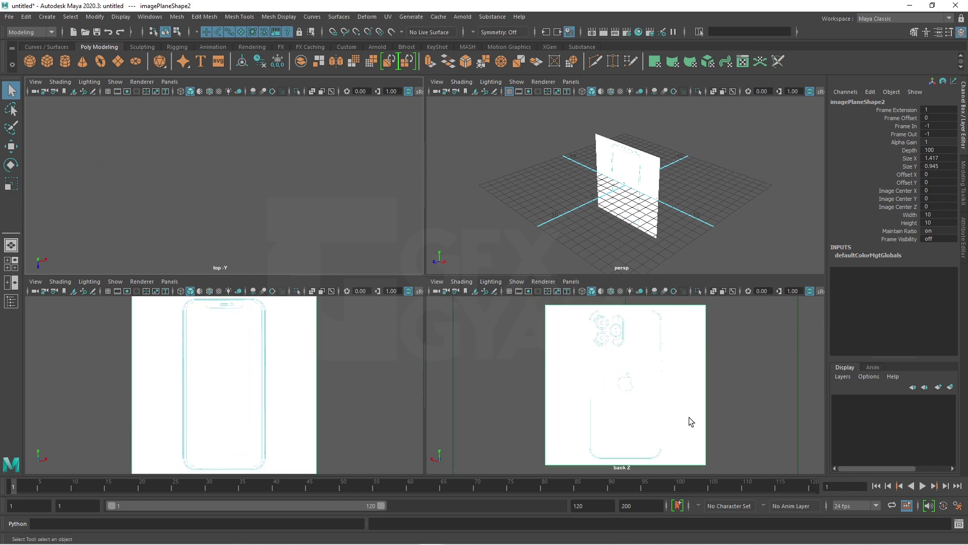
left_click(643, 163)
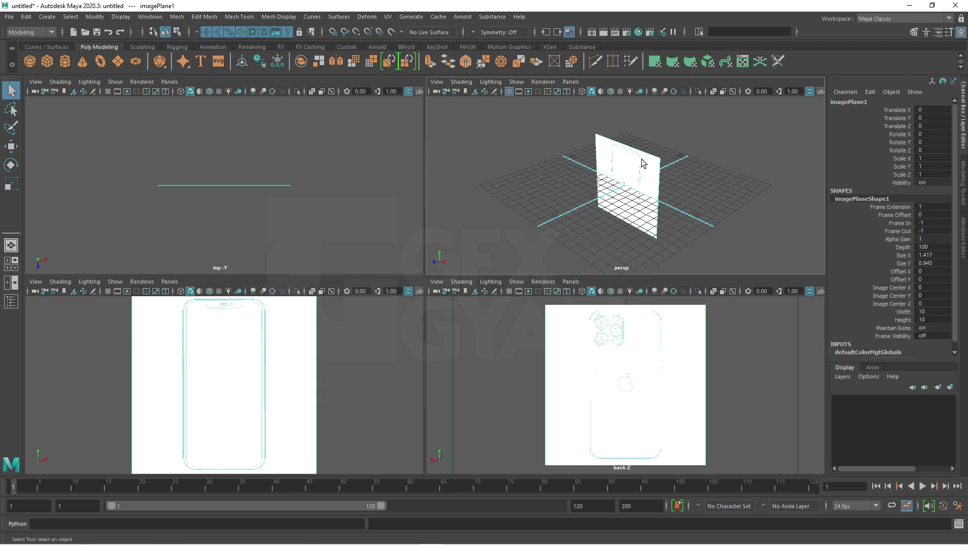
Select imagePlane2 and move it along Z from far behind toward the origin.
left_click(659, 331)
scroll(657, 167, "down", 5)
scroll(662, 176, "down", 2)
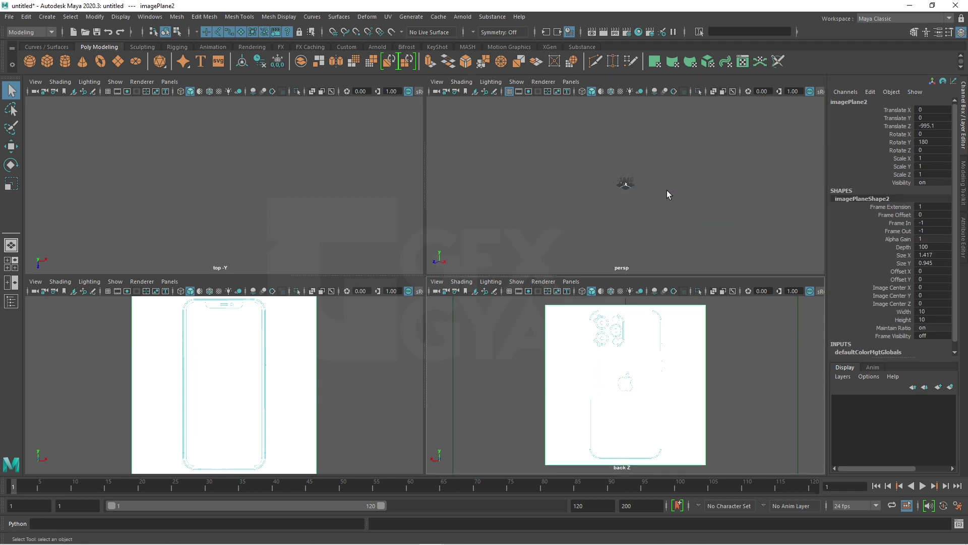
mouse_move(716, 196)
left_mouse_down("alt")
mouse_move(686, 206)
mouse_move(696, 238)
mouse_move(688, 210)
mouse_move(728, 214)
mouse_move(721, 239)
left_mouse_up("alt")
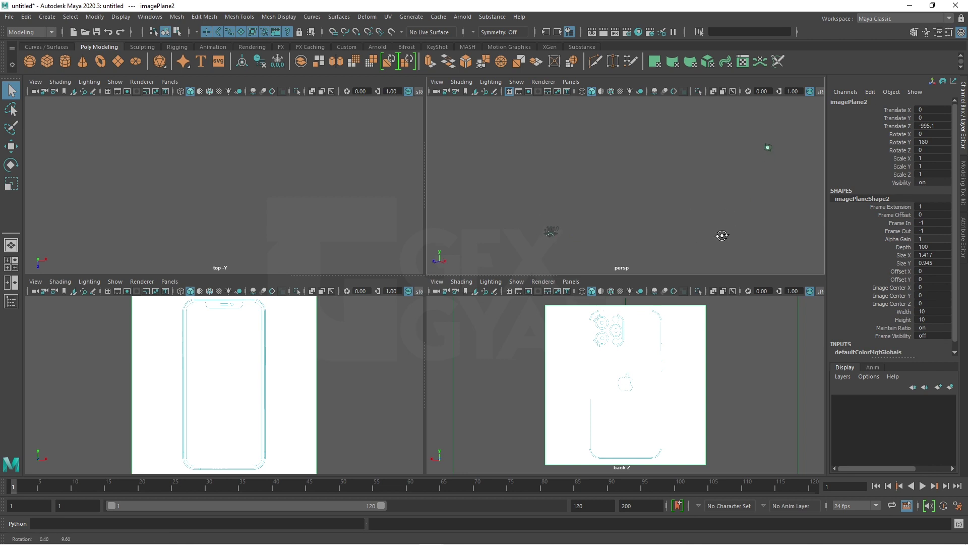
key("w")
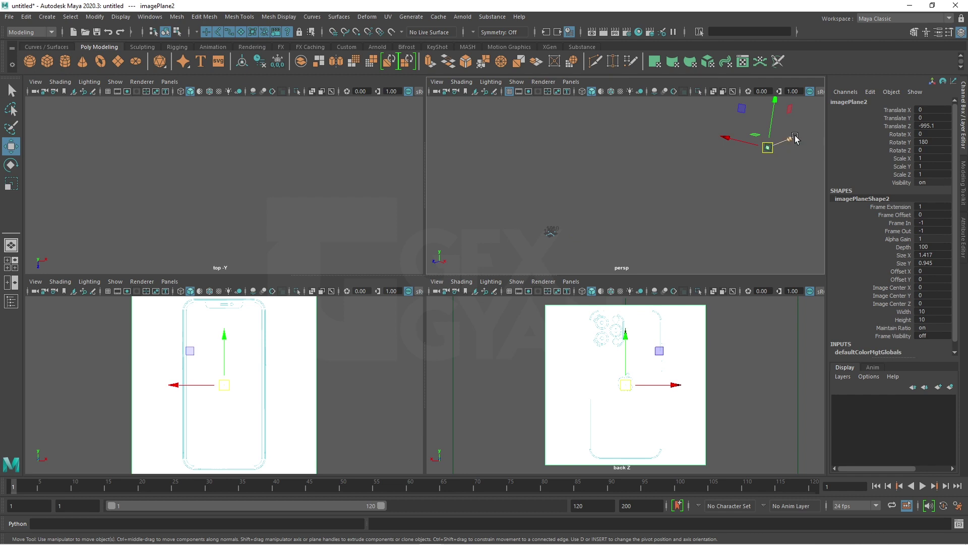
left_click_drag(773, 167, 627, 216)
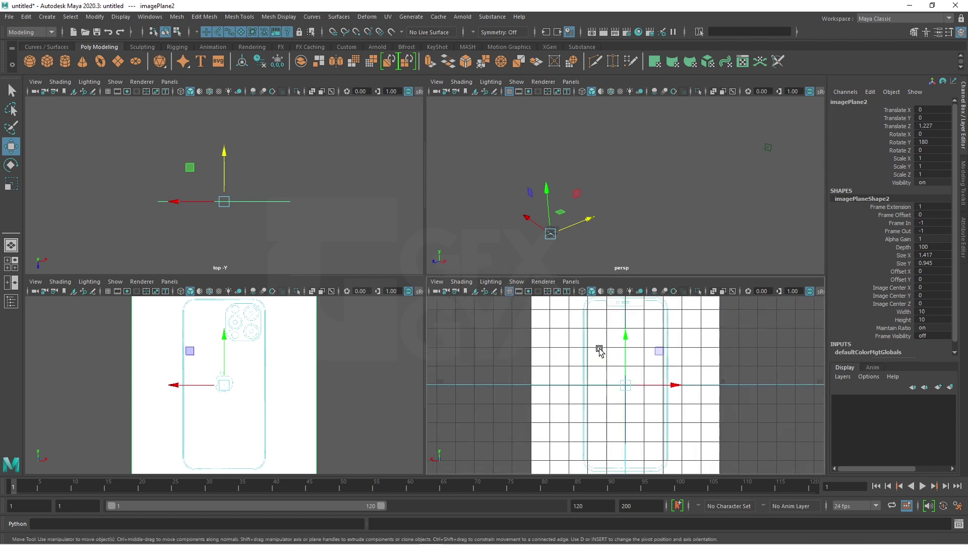
Frame the back image plane and settle it at Translate Z 0.881.
scroll(598, 346, "up", 4)
middle_click_drag(583, 234, 607, 209, "alt")
key("f")
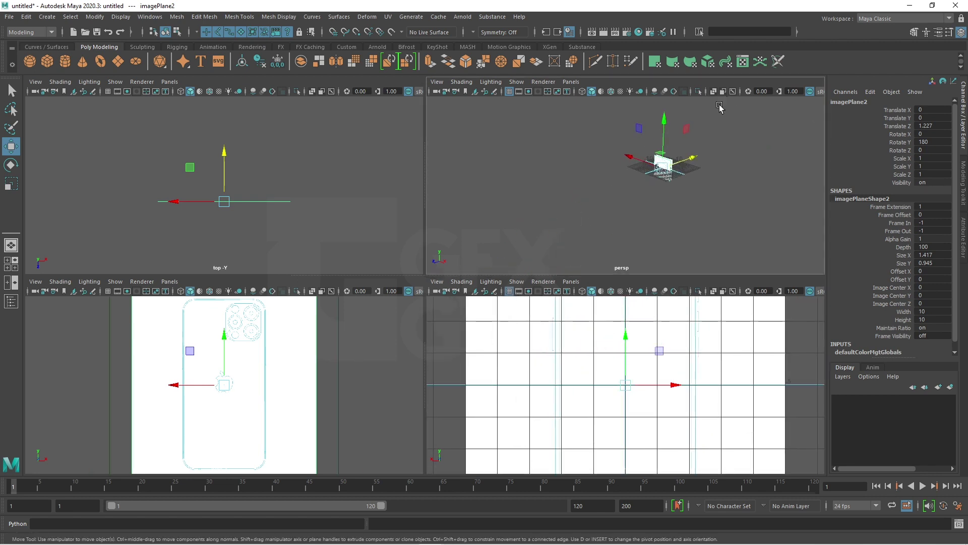
left_click_drag(654, 184, 658, 183)
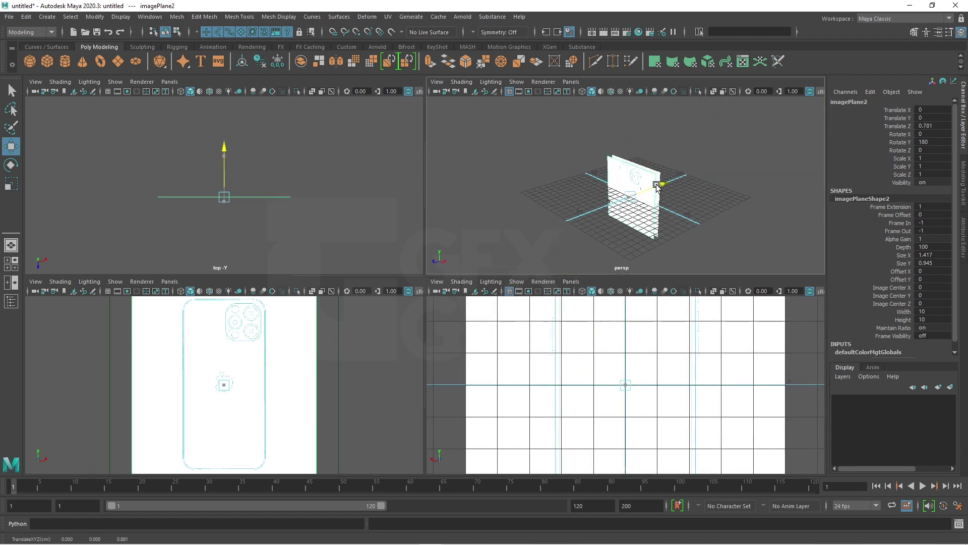
scroll(634, 392, "down", 4)
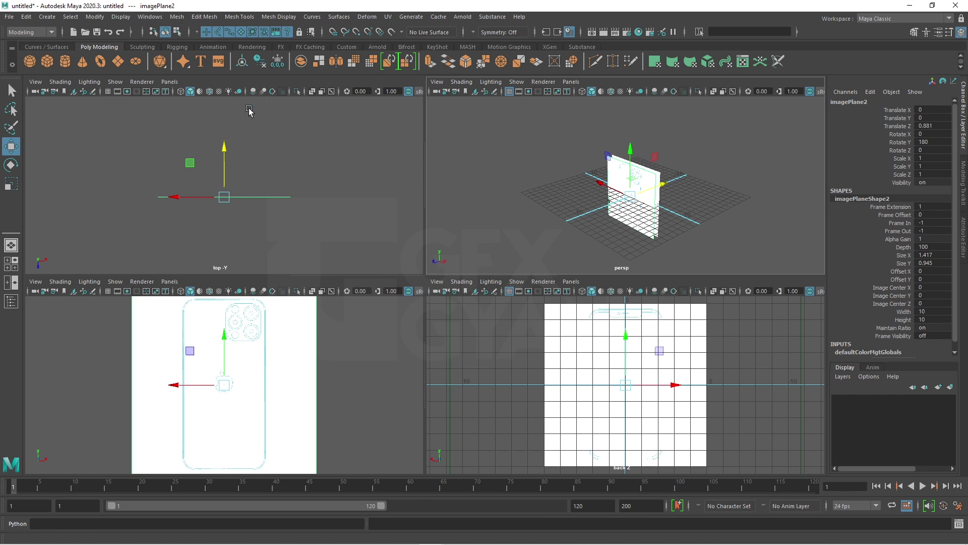
scroll(671, 202, "up", 2)
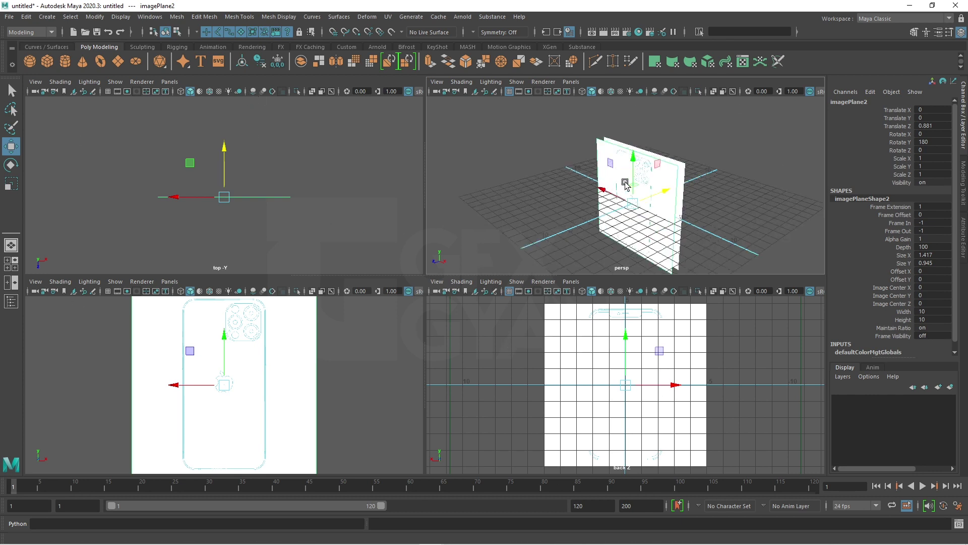
scroll(684, 201, "up", 4)
scroll(667, 203, "up", 3)
left_click_drag(667, 204, 577, 158, "alt")
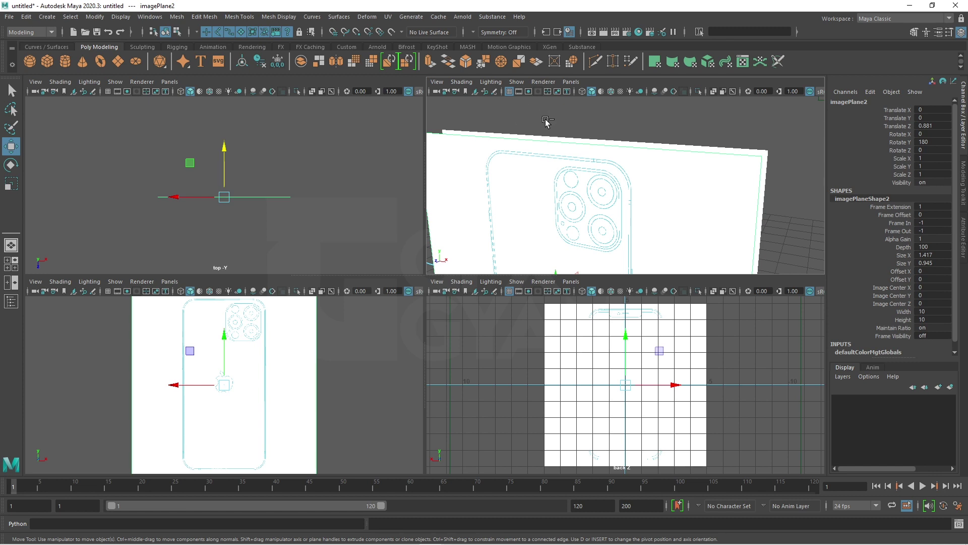
key("ctrl+a")
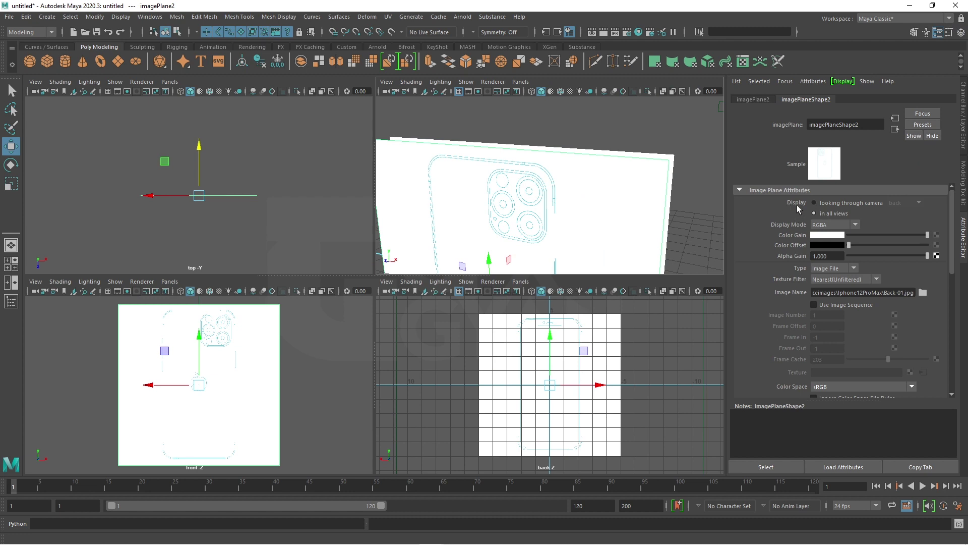
Set Display to 'looking through camera' for imagePlaneShape2 and imagePlaneShape1, then deselect.
left_click(832, 204)
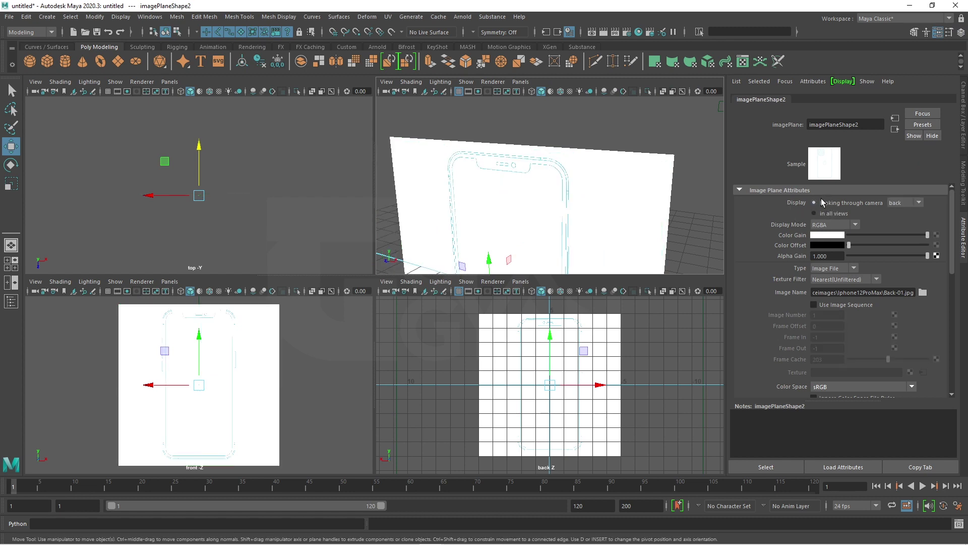
left_click(615, 196)
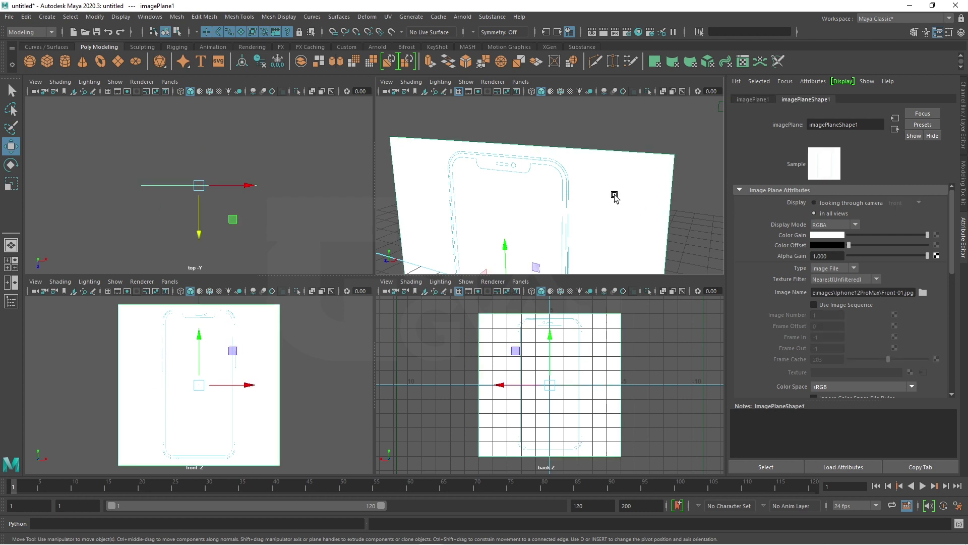
left_click(822, 202)
left_click(649, 391)
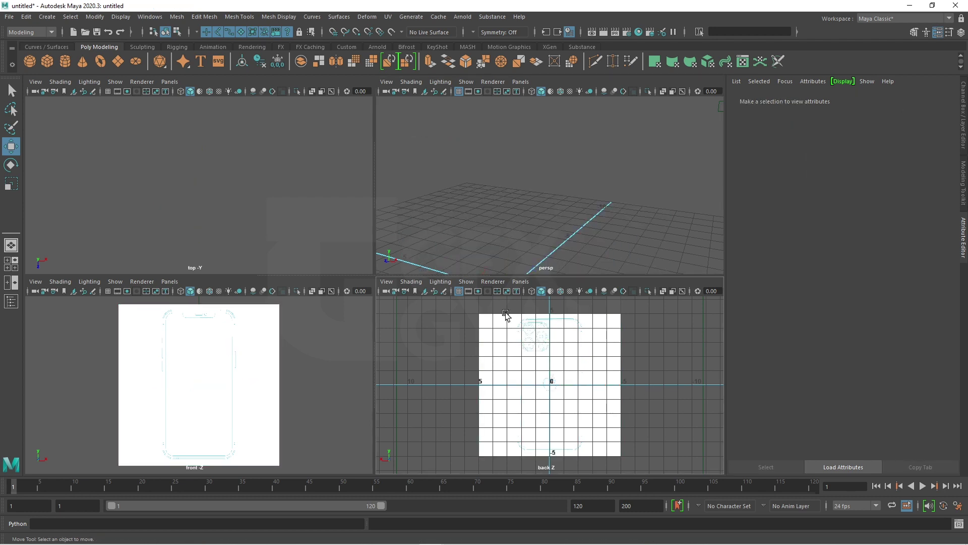
Hide the back-view grid and zoom in on the blueprints, ending in the top view.
left_click(459, 290)
scroll(542, 344, "up", 3)
scroll(566, 430, "up", 5)
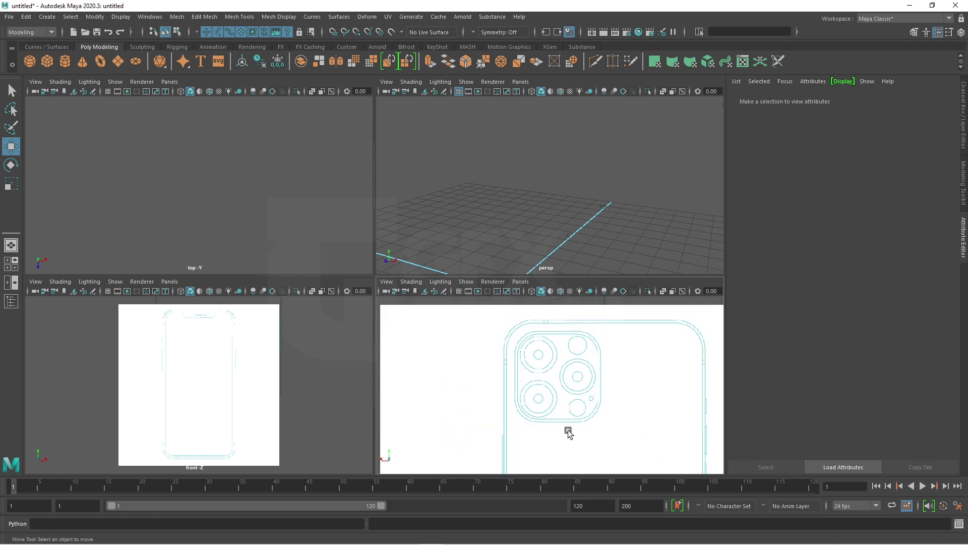
scroll(235, 382, "up", 3)
scroll(252, 424, "down", 5)
scroll(288, 454, "up", 2)
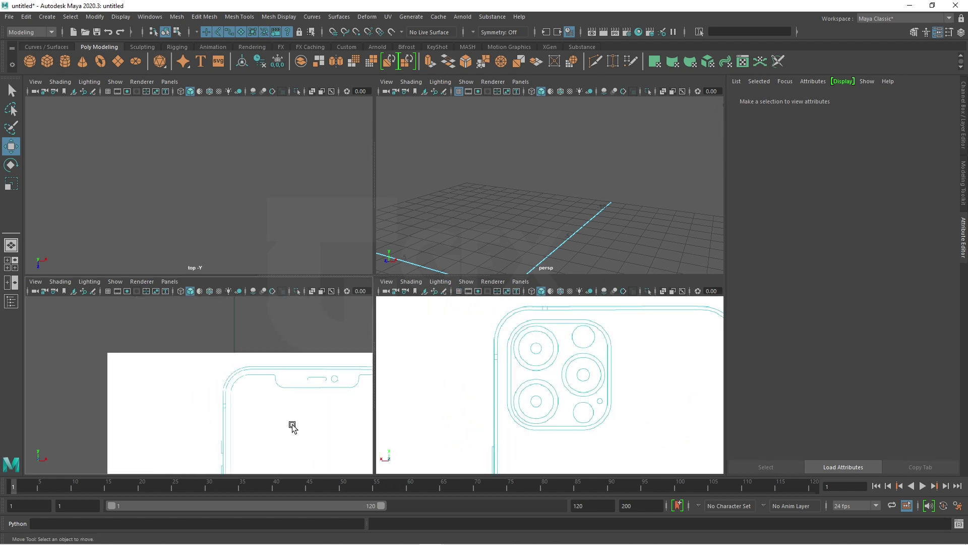
scroll(291, 426, "up", 2)
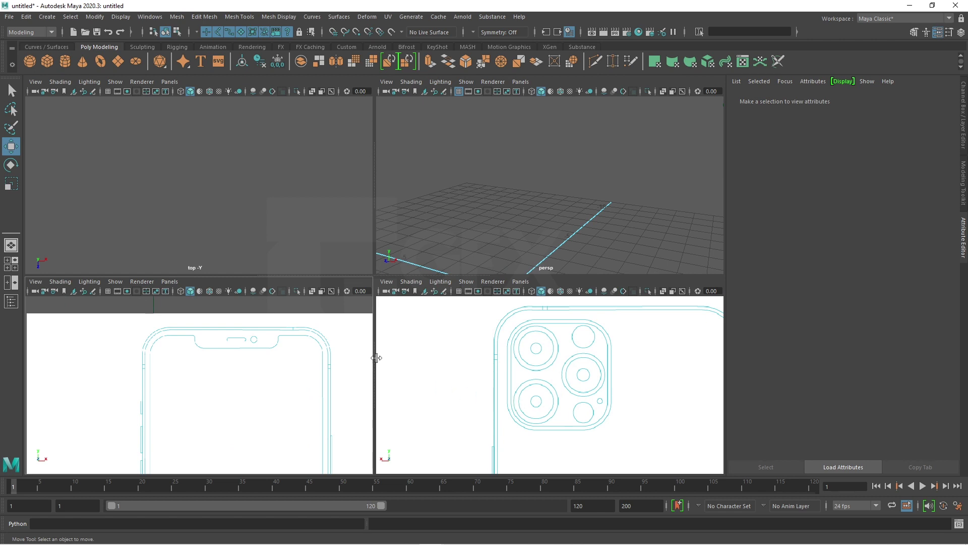
left_click(118, 161)
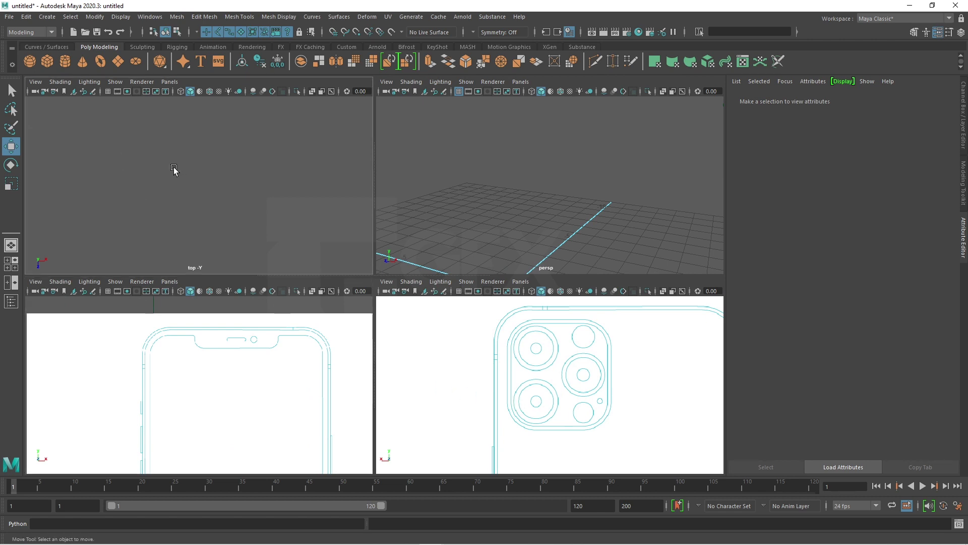
Import Top-01.jpg as the top view's image plane.
left_click(35, 81)
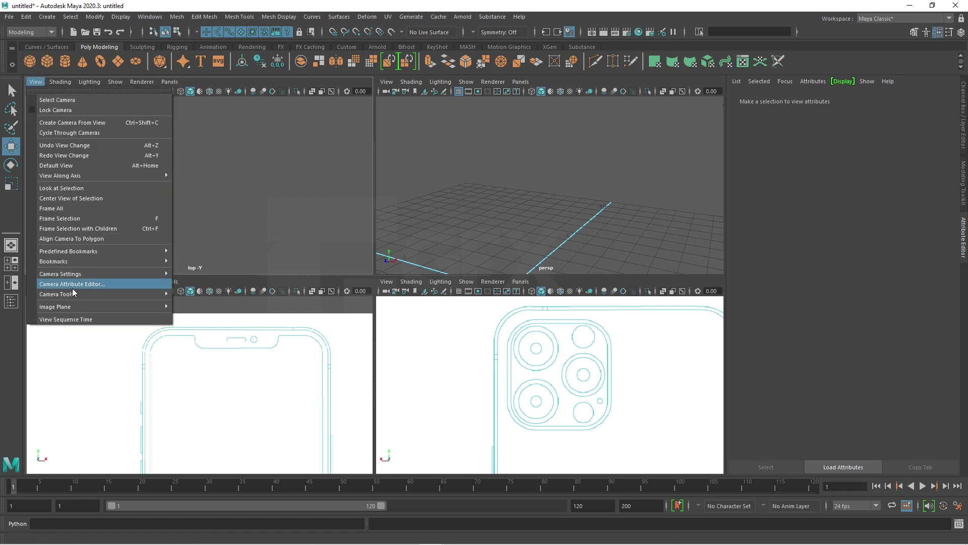
mouse_move(55, 307)
left_click(194, 309)
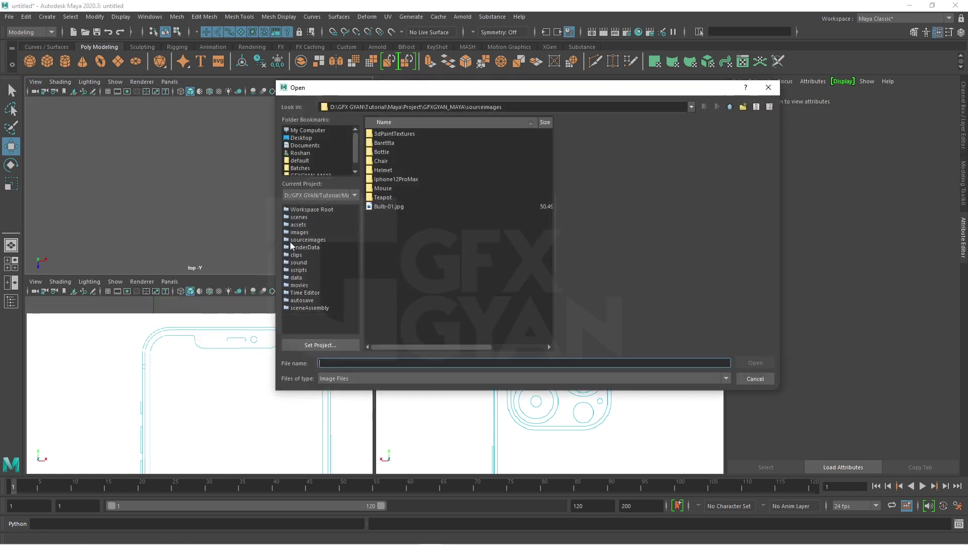
double_click(421, 178)
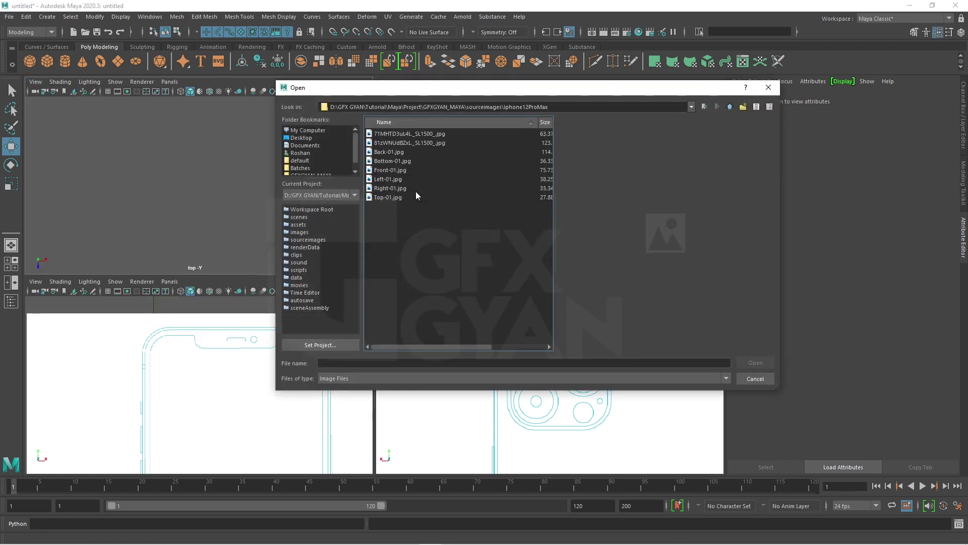
left_click(401, 196)
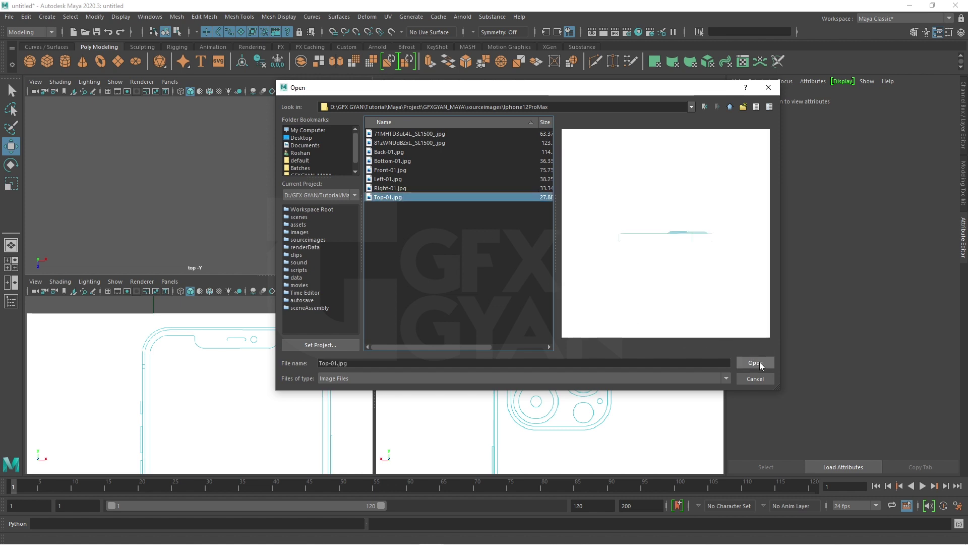
left_click(755, 363)
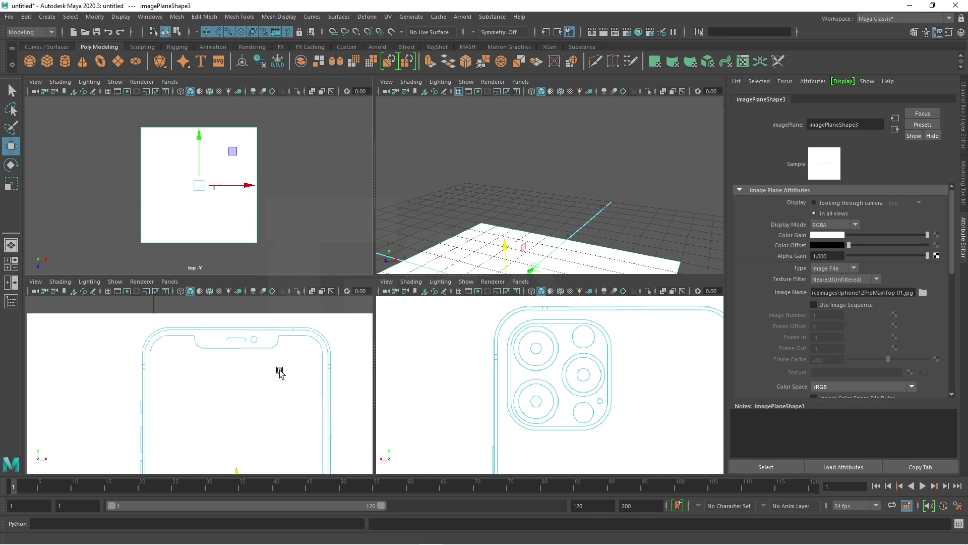
Set the lower-left panel to the bottom view through the hotbox.
key("space")
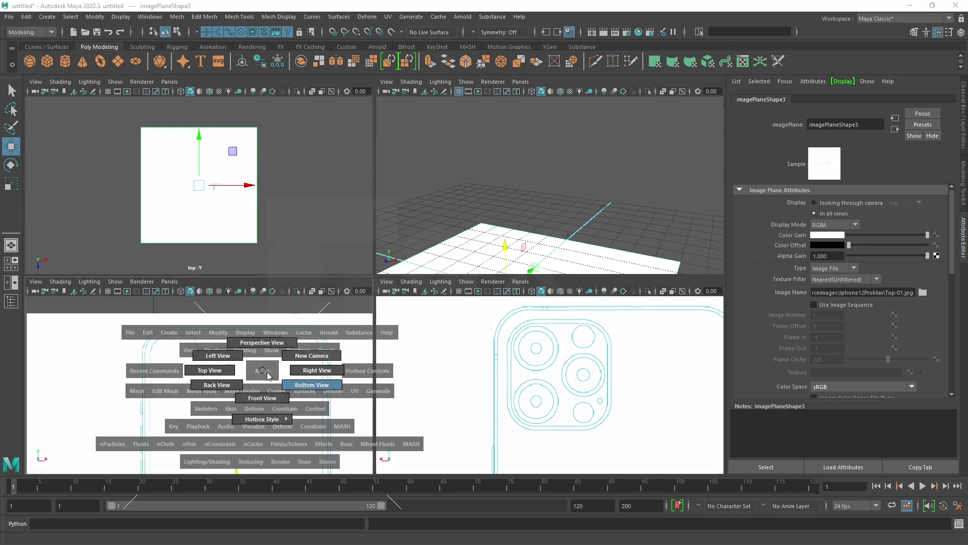
left_click_drag(269, 375, 248, 476)
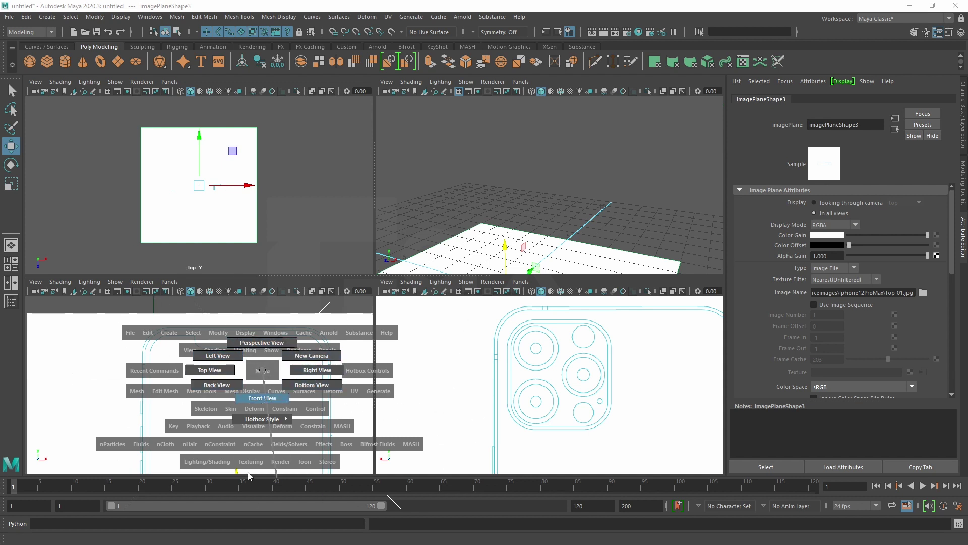
mouse_move(248, 476)
left_mouse_down()
mouse_move(246, 368)
mouse_move(300, 390)
left_mouse_up()
key("space")
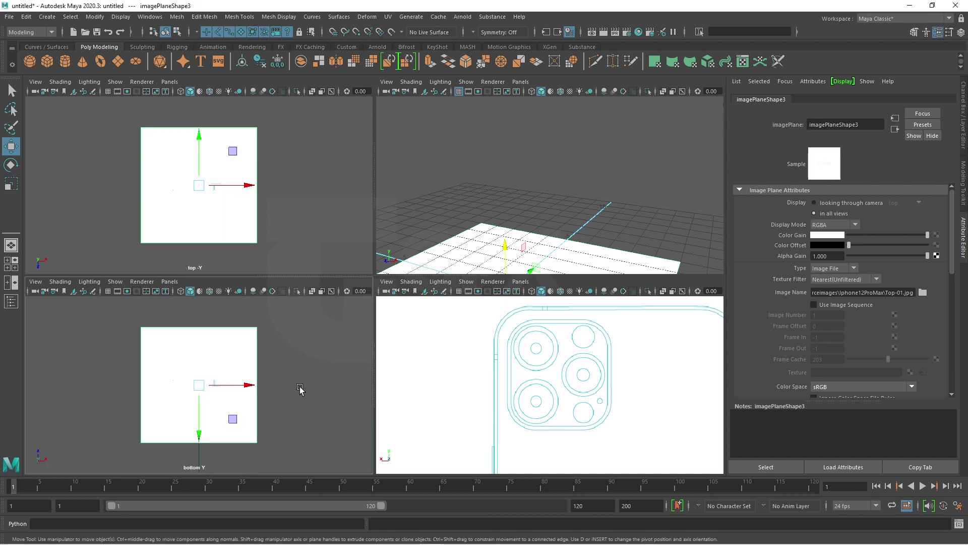
Import Bottom-01.jpg as the bottom view's image plane.
scroll(241, 419, "up", 3)
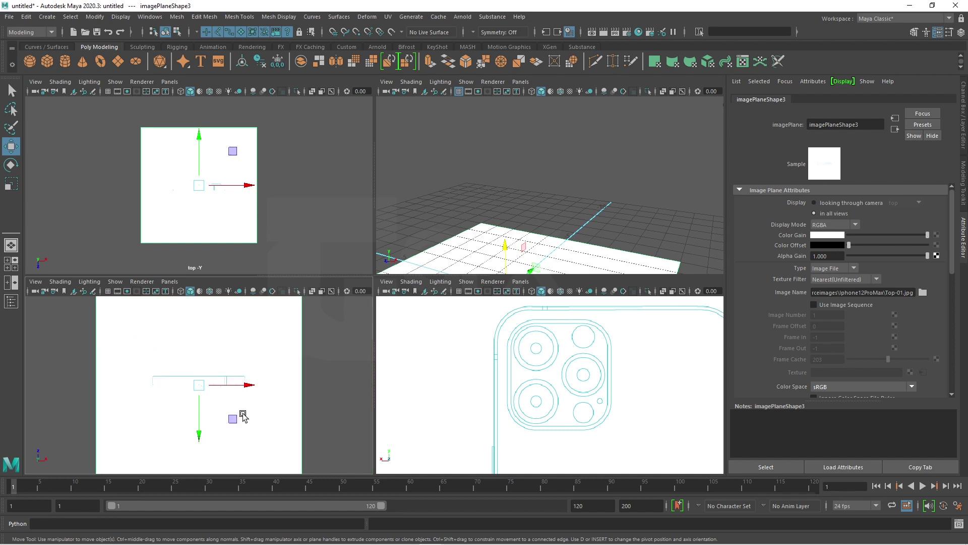
left_click(36, 282)
left_click(237, 506)
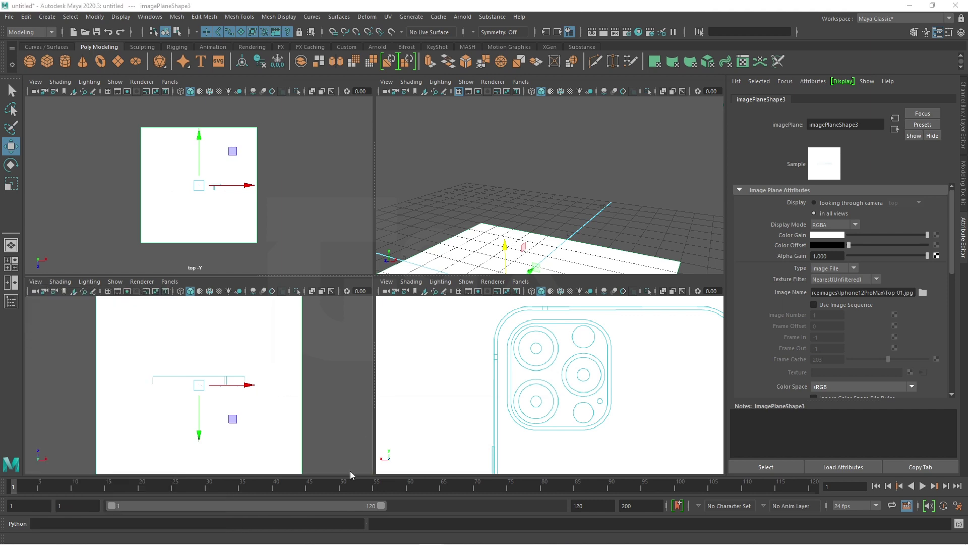
double_click(409, 180)
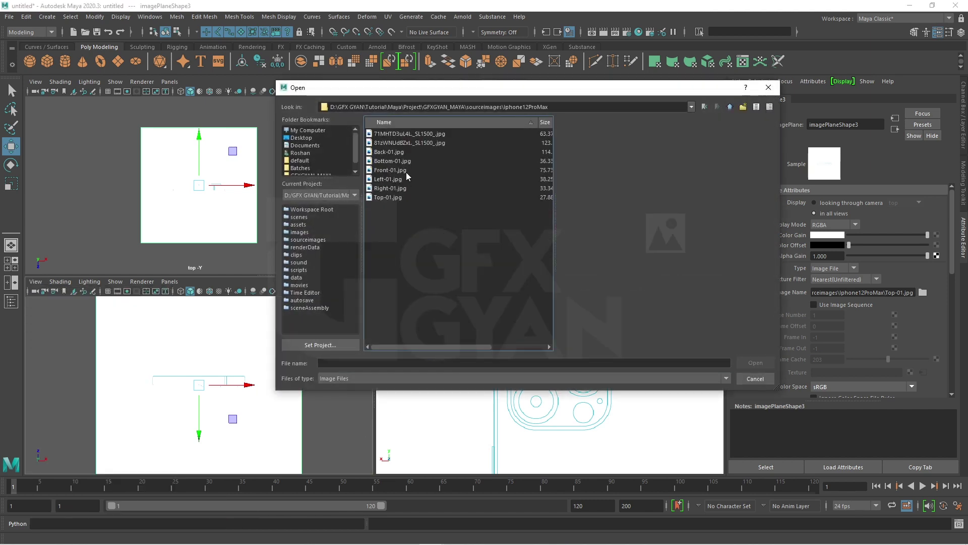
left_click(406, 161)
left_click(746, 362)
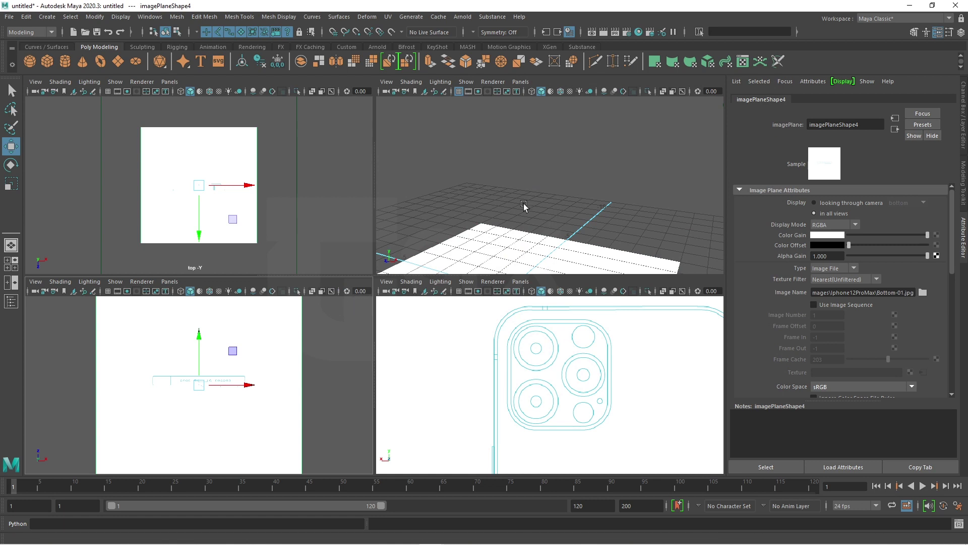
Lift the bottom blueprint plane up in Y above the grid and frame it.
scroll(552, 204, "down", 10)
scroll(565, 203, "down", 5)
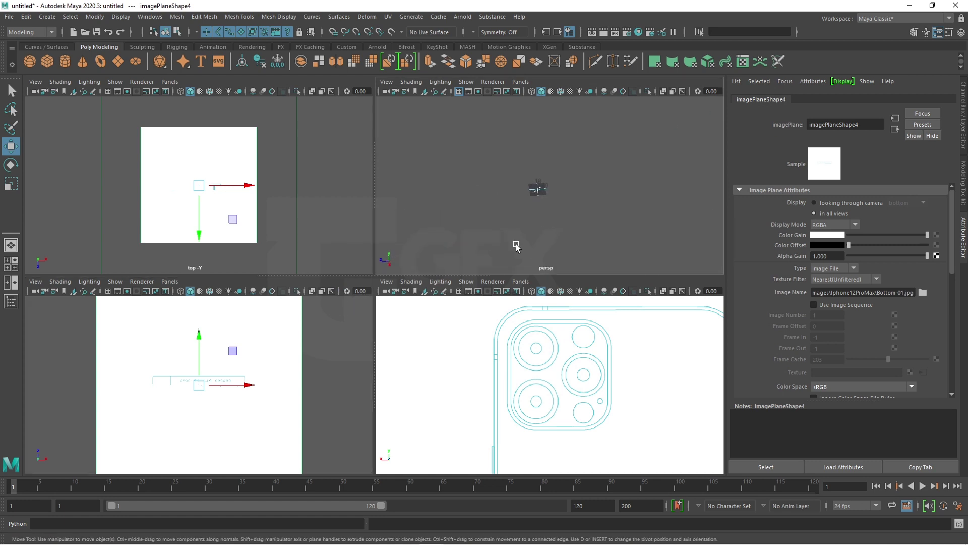
mouse_move(553, 166)
left_mouse_down("alt")
mouse_move(561, 228)
mouse_move(558, 199)
left_mouse_up("alt")
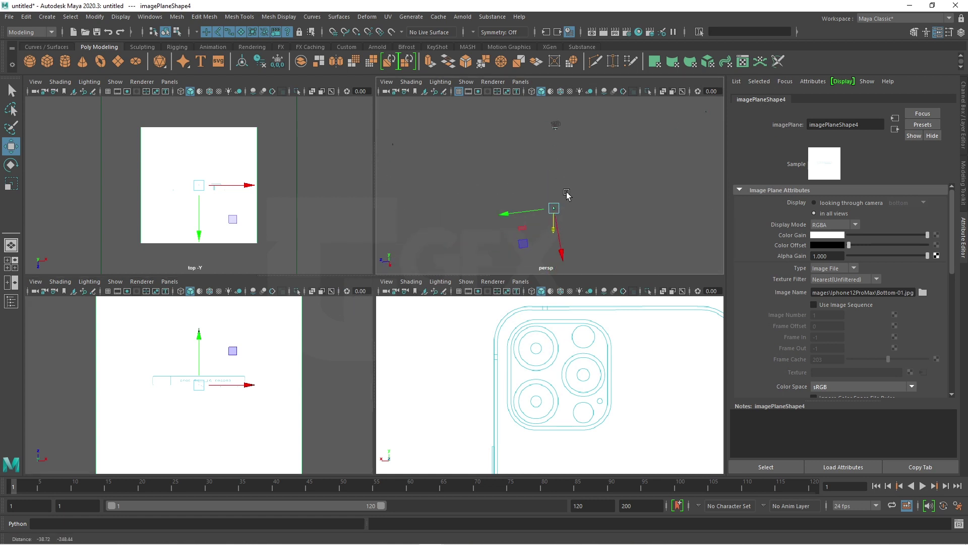
mouse_move(547, 255)
left_mouse_down()
mouse_move(545, 169)
mouse_move(584, 225)
mouse_move(560, 172)
mouse_move(567, 230)
left_mouse_up()
key("f")
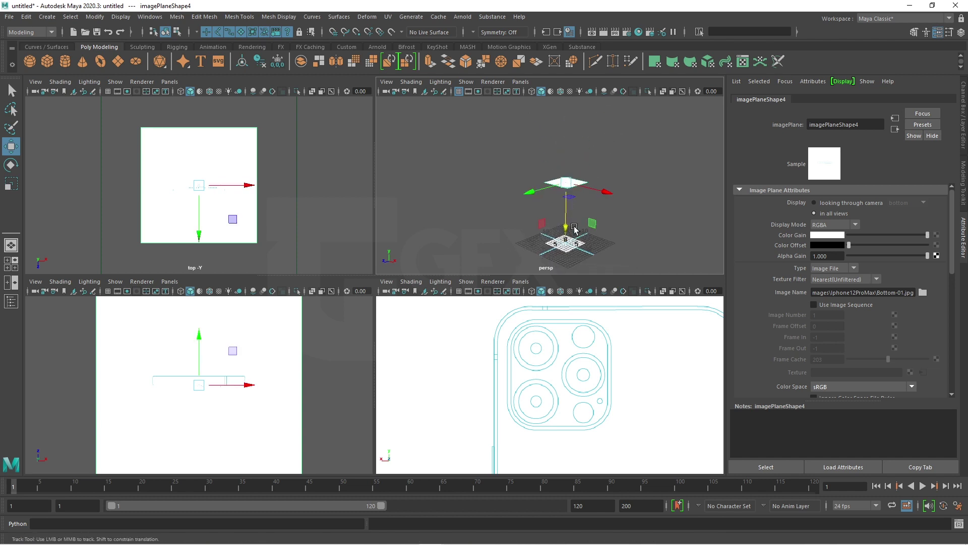
scroll(574, 220, "up", 2)
scroll(275, 383, "up", 3)
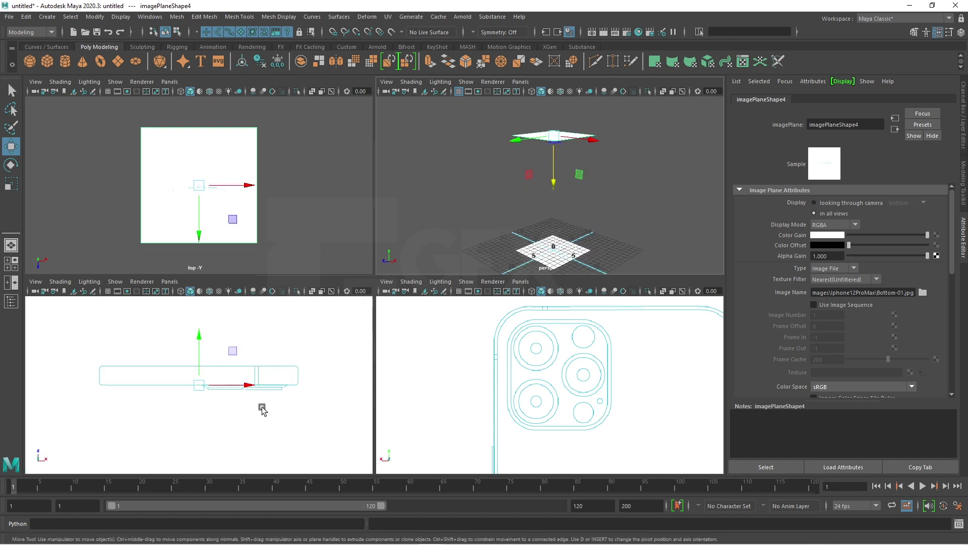
scroll(237, 210, "up", 3)
scroll(237, 211, "up", 2)
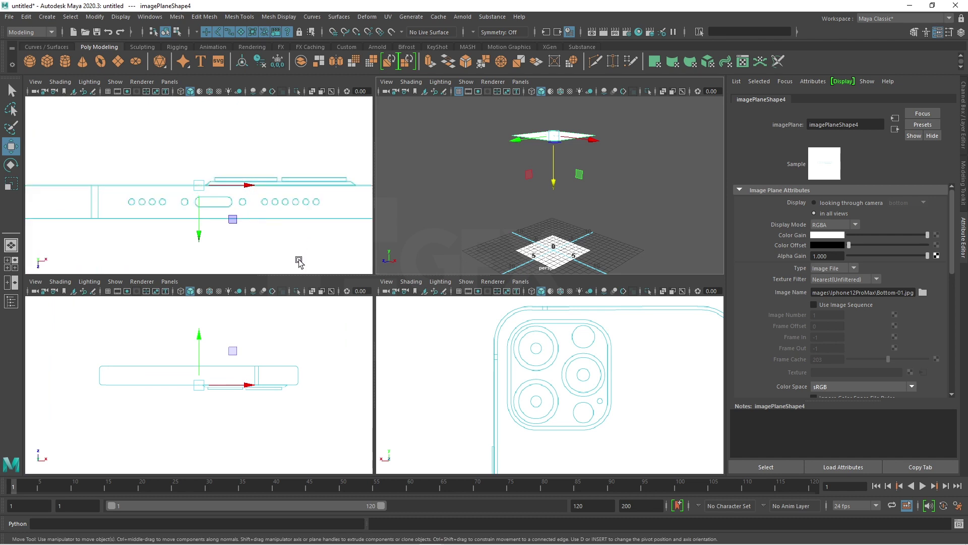
scroll(299, 249, "up", 2)
scroll(282, 246, "up", 2)
Set the bottom and top image planes to display only 'looking through camera'.
middle_click_drag(281, 246, 267, 251, "alt")
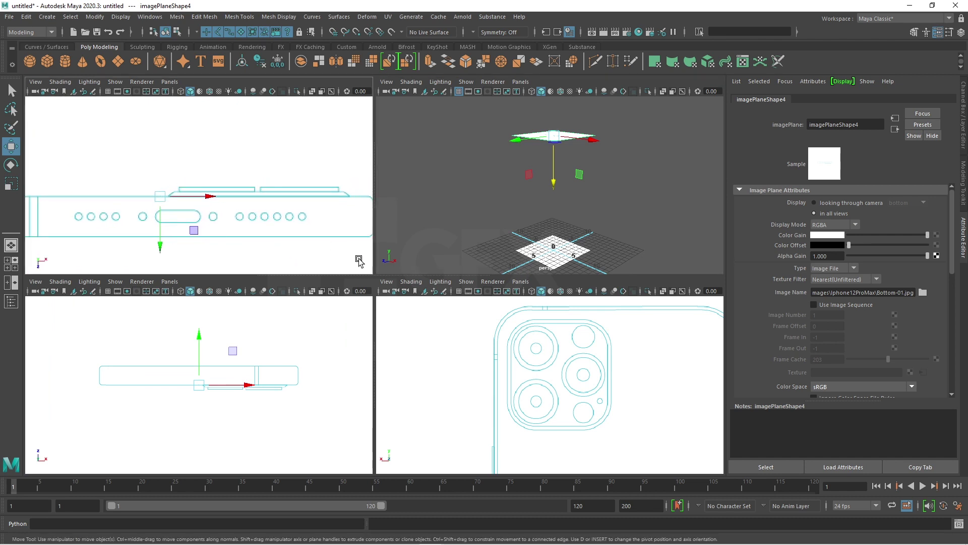
left_click(831, 203)
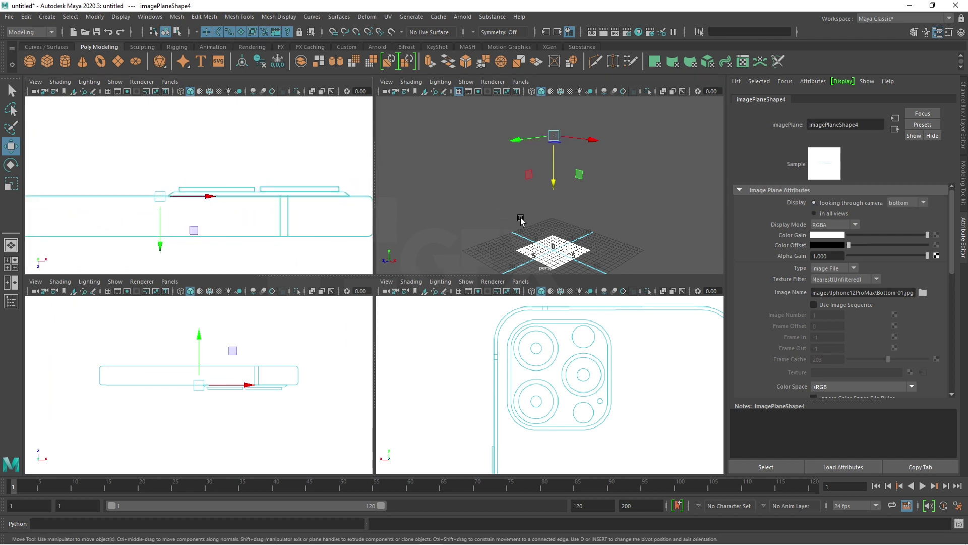
left_click(302, 145)
left_click(830, 203)
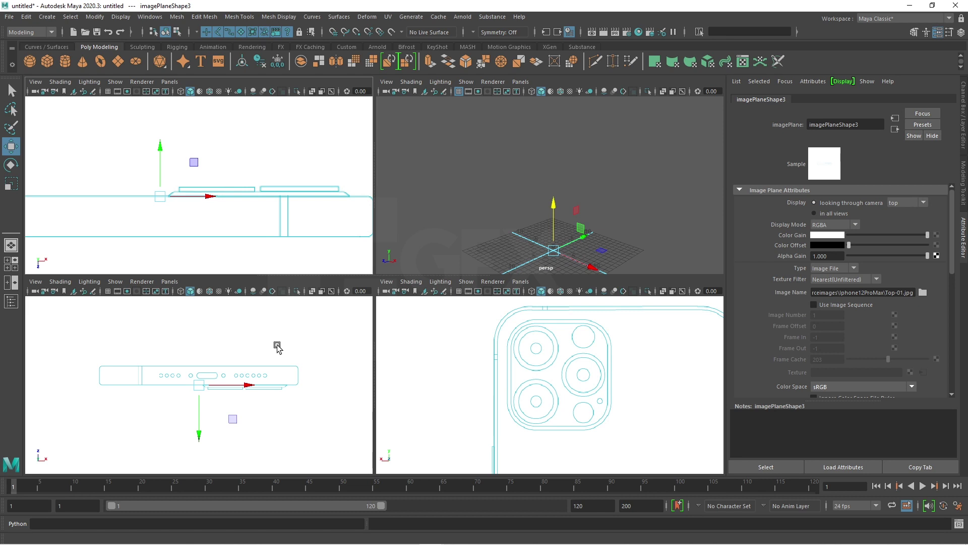
Switch the lower-left panel to the side view and import Right-01.jpg as its image plane.
key("space")
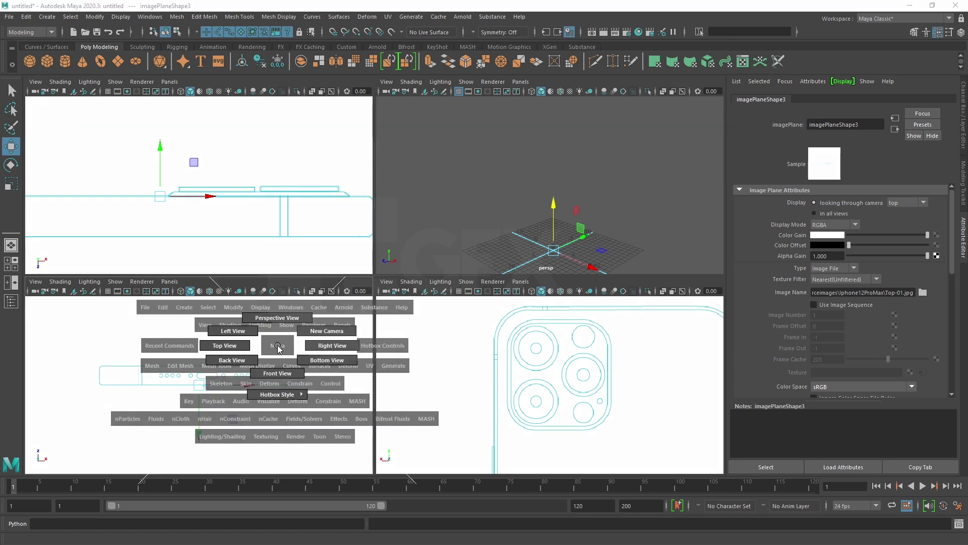
left_click_drag(278, 347, 332, 346)
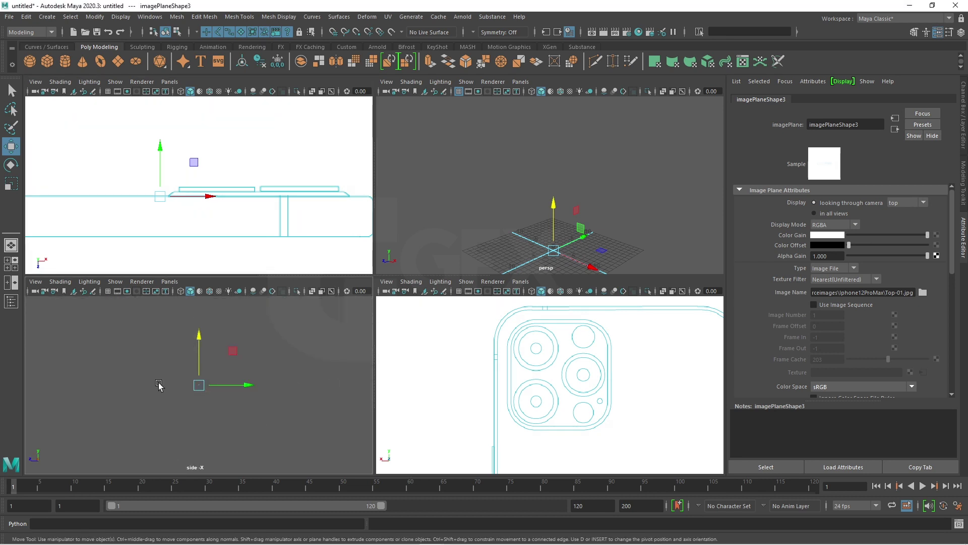
left_click(31, 283)
left_click(252, 509)
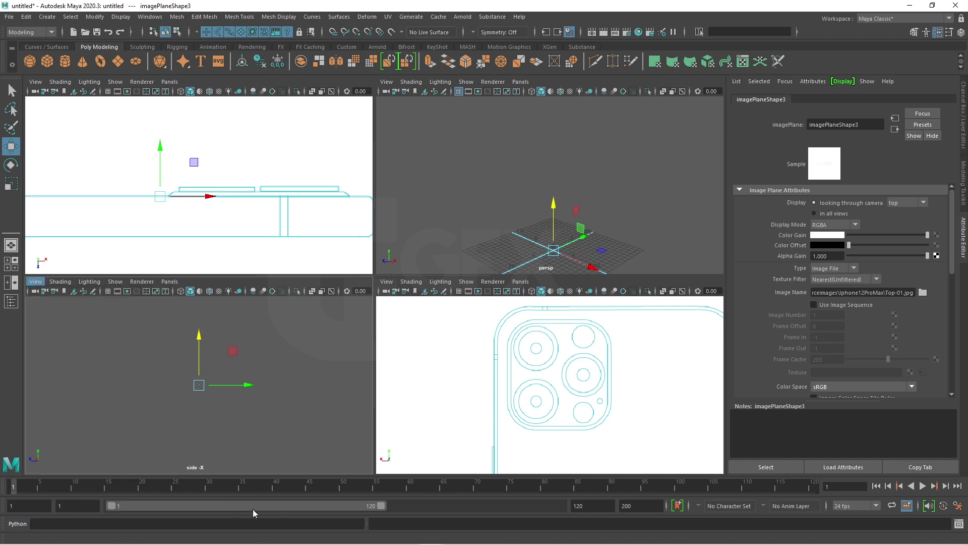
double_click(399, 179)
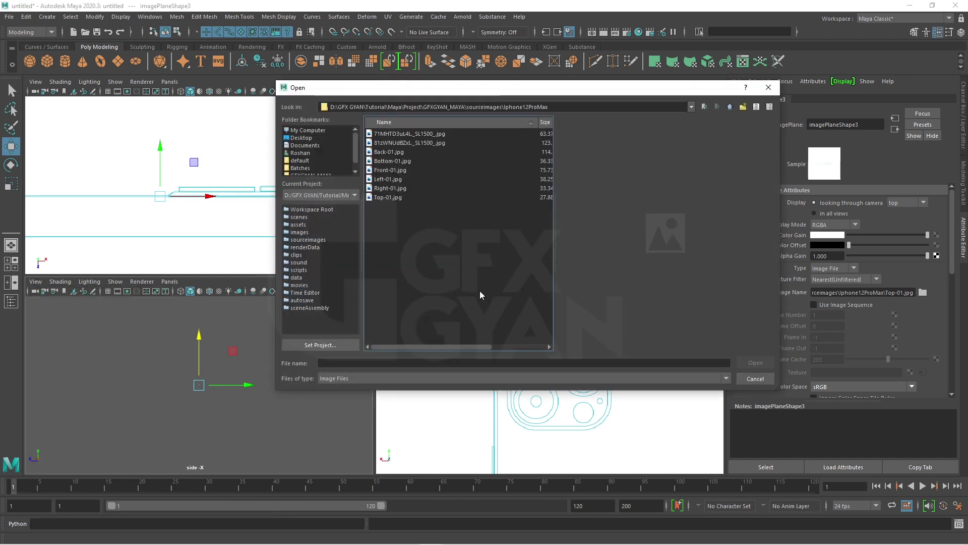
left_click(395, 188)
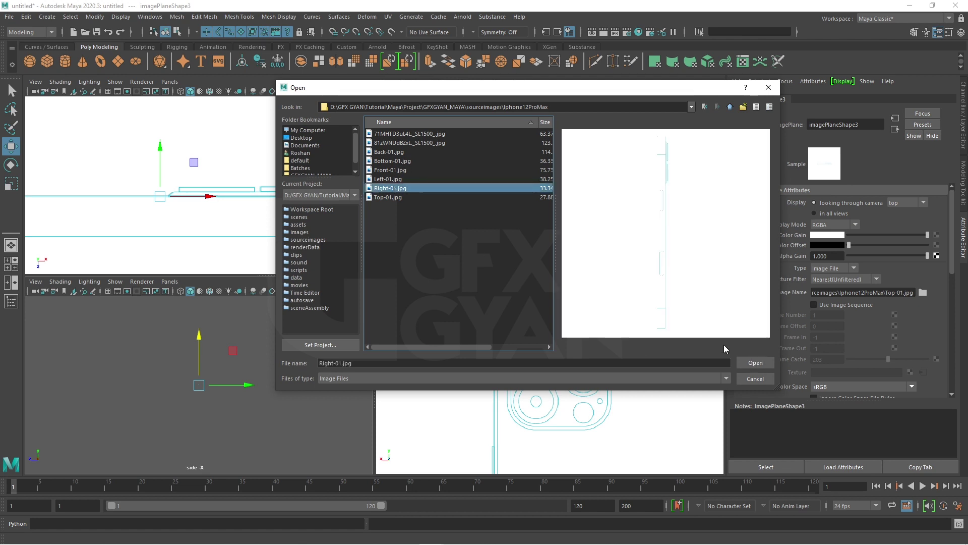
left_click(751, 364)
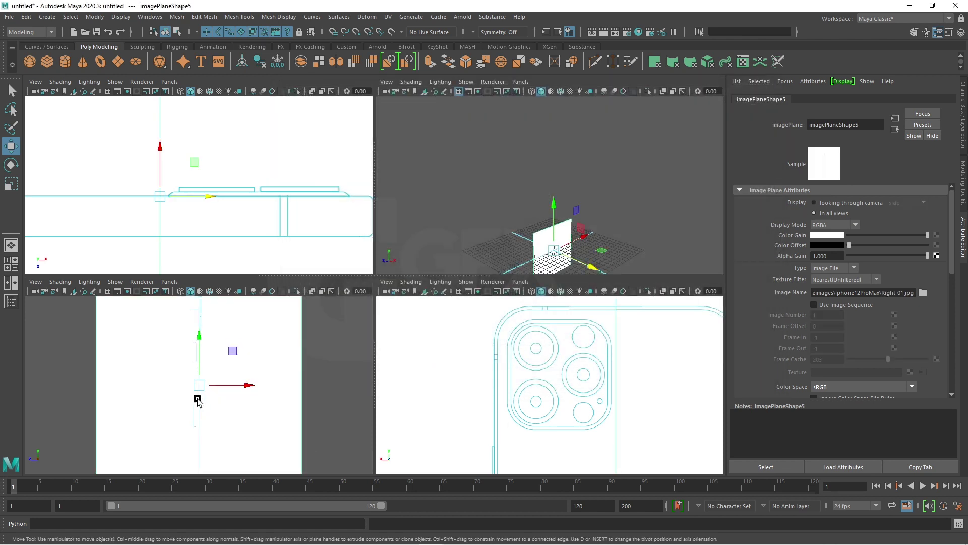
Set the Right-01 image plane to display only through the side camera.
left_click(815, 203)
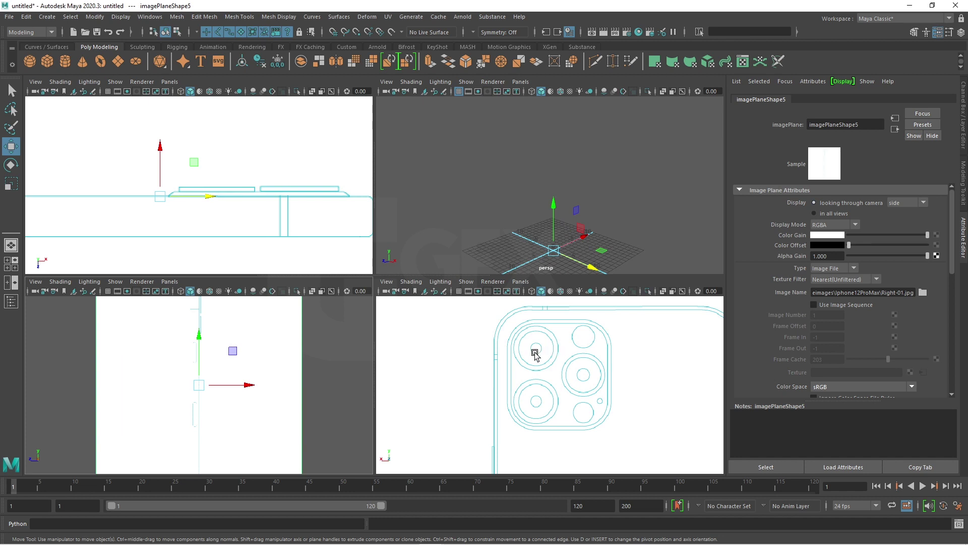
left_click(501, 354)
key("space")
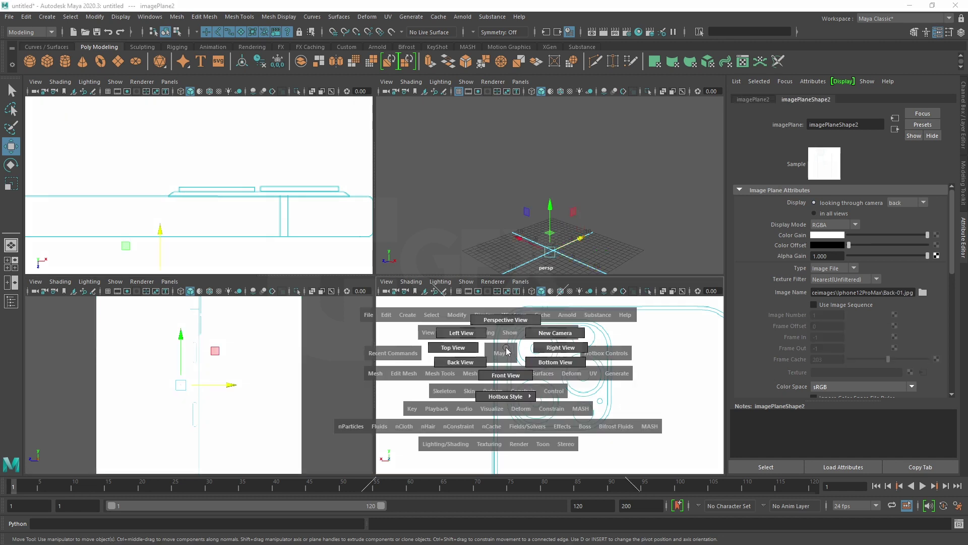
Switch the lower-right panel to the left view and import Left-01.jpg as its image plane.
left_click_drag(507, 351, 461, 332)
left_click(386, 281)
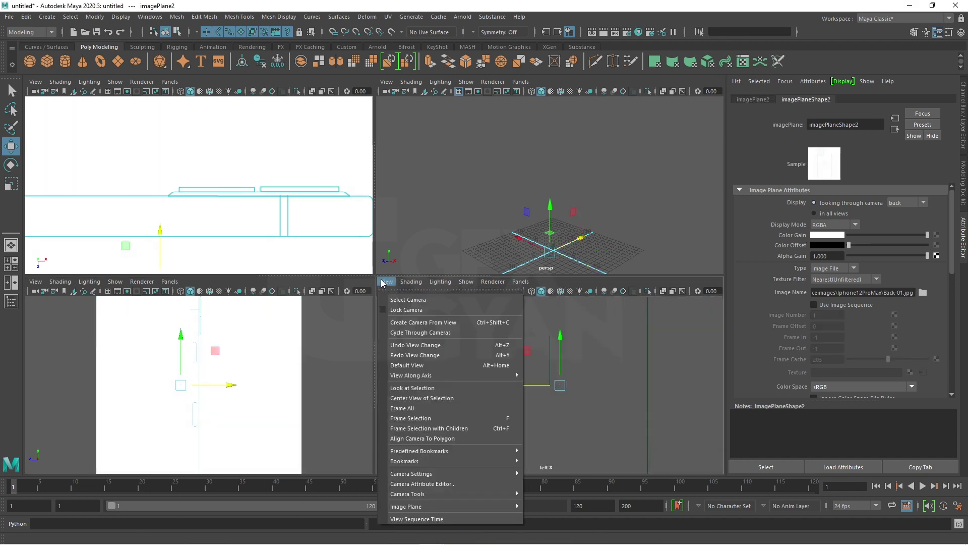
left_click(544, 505)
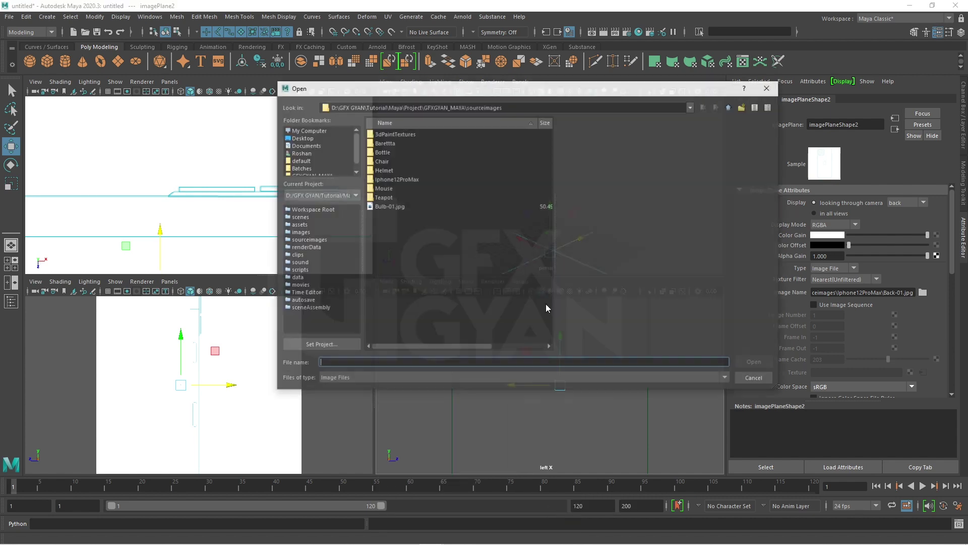
double_click(408, 179)
left_click(391, 177)
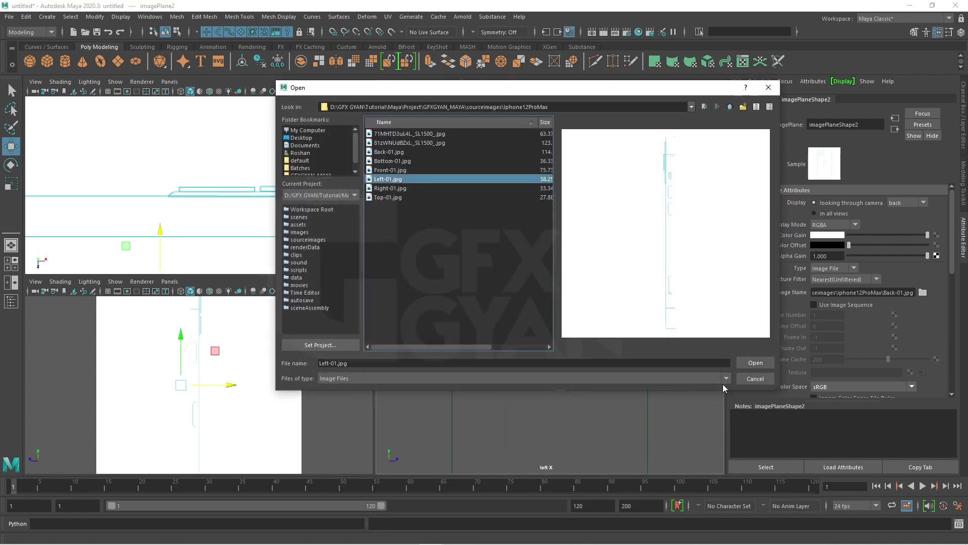
left_click(754, 364)
Select the Left-01 blueprint plane and frame it in the perspective view.
mouse_move(603, 250)
left_mouse_down("alt")
mouse_move(629, 251)
mouse_move(572, 225)
left_mouse_up("alt")
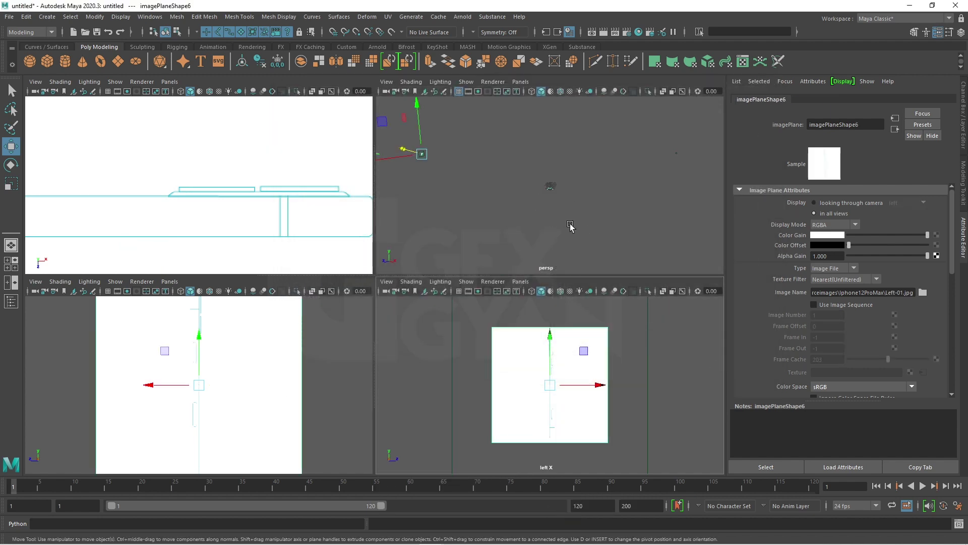
left_click(609, 230)
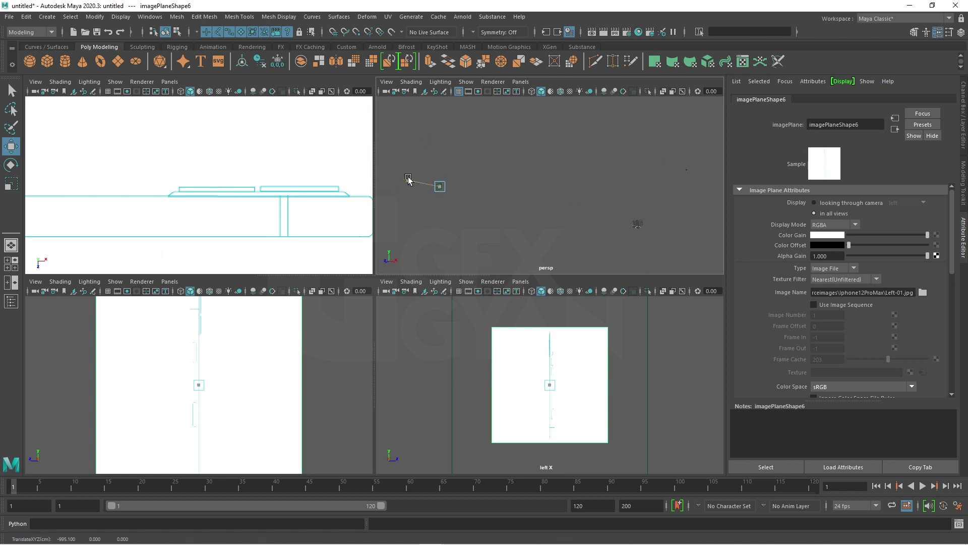
mouse_move(610, 230)
middle_mouse_down("alt")
mouse_move(537, 230)
mouse_move(564, 240)
middle_mouse_up("alt")
left_click(563, 240)
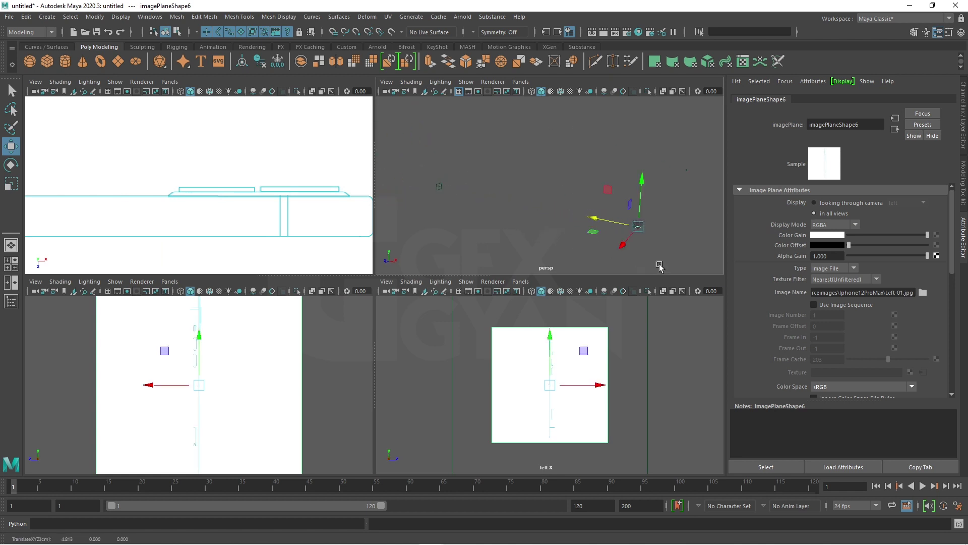
key("f")
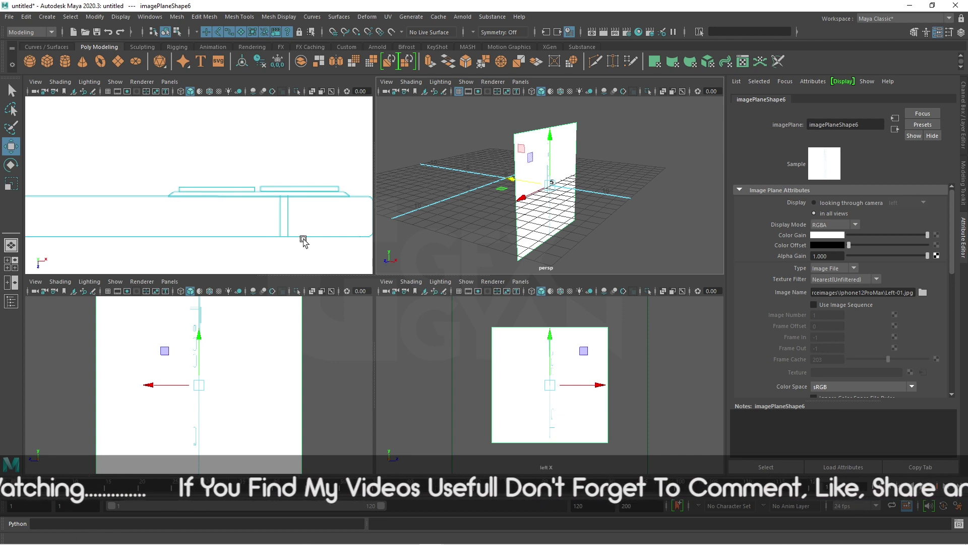
left_click(273, 388)
Maximize the back view and draw a polygon cylinder over the middle-right lens.
left_click_drag(274, 315, 319, 414)
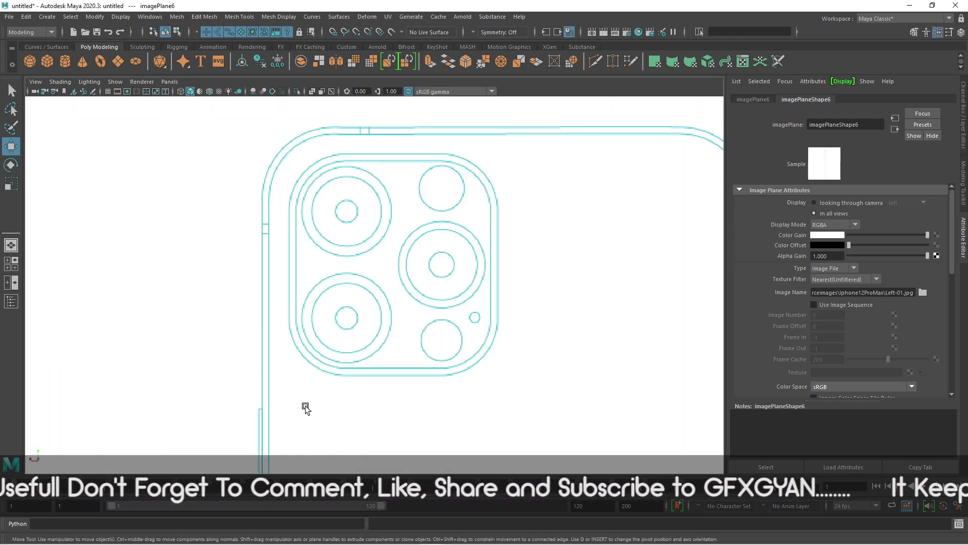
key("space")
scroll(379, 303, "up", 2)
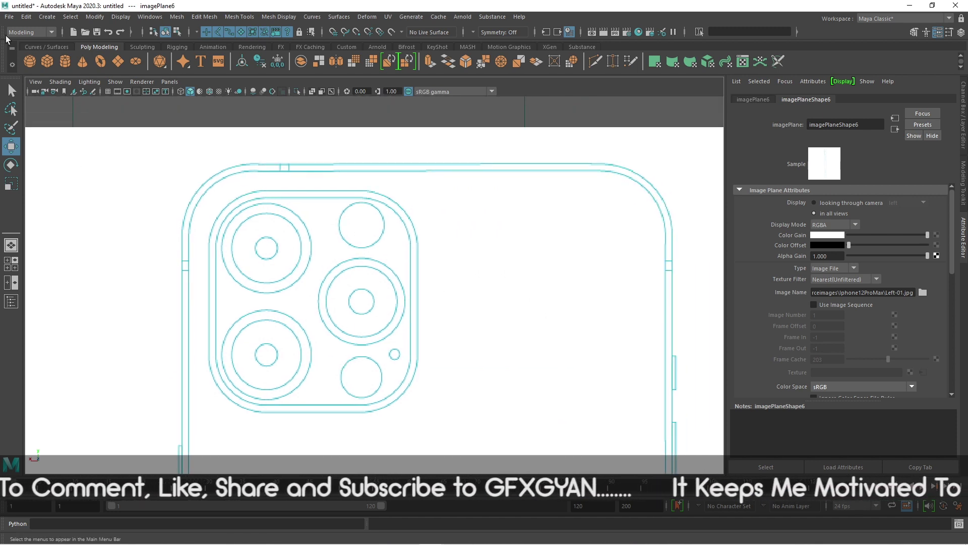
left_click(66, 63)
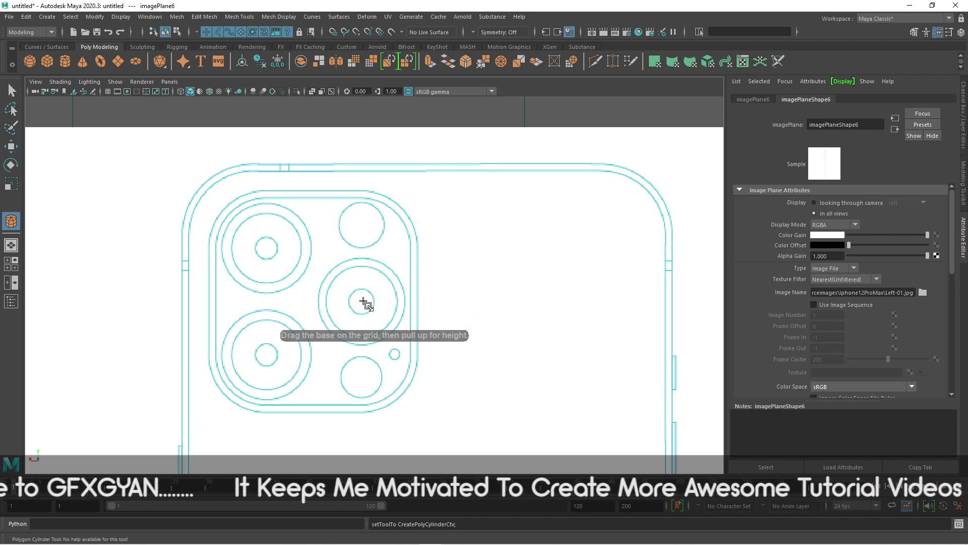
left_click_drag(361, 302, 401, 327)
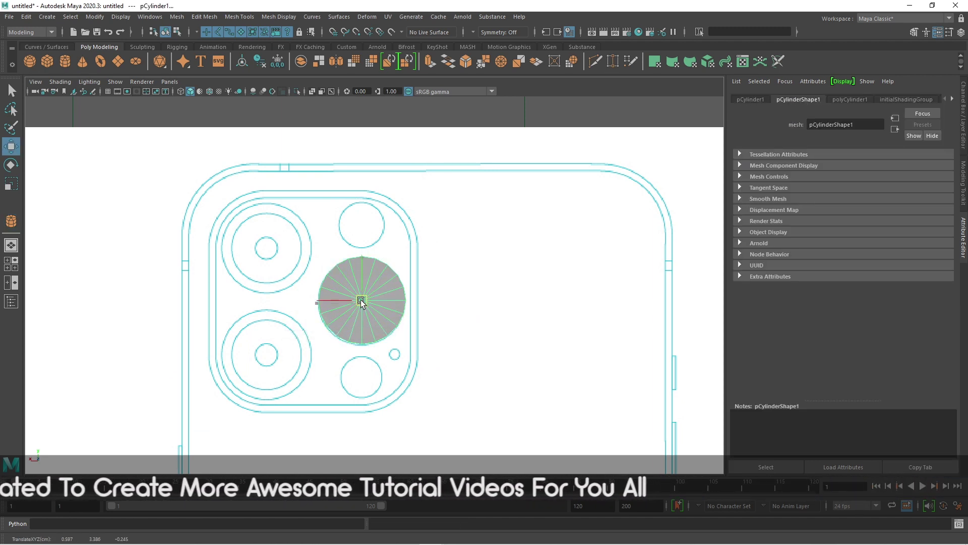
left_click_drag(334, 316, 221, 292)
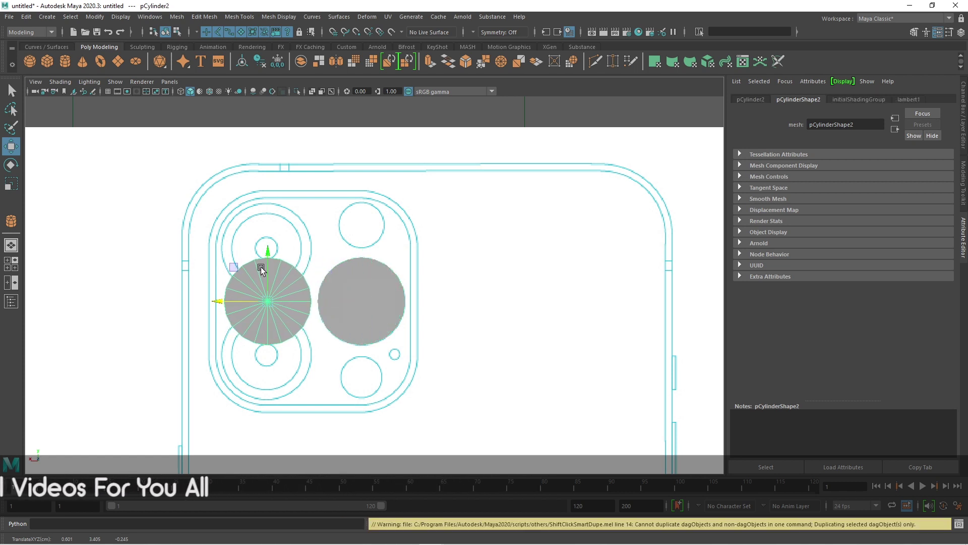
Copy the cylinder onto the upper-left and lower-left lenses, centring each one.
left_click_drag(267, 258, 270, 204)
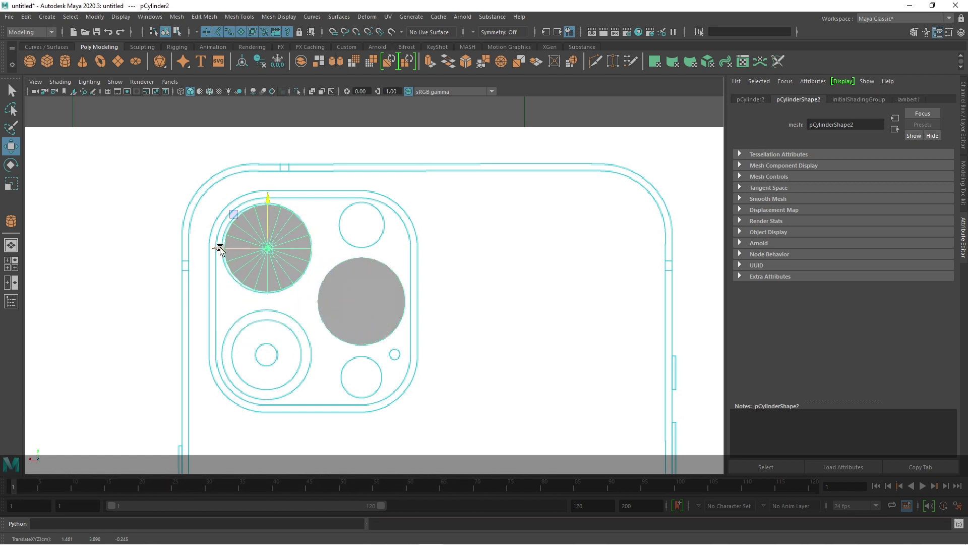
left_click_drag(218, 247, 217, 247)
left_click_drag(270, 200, 264, 303, "shift")
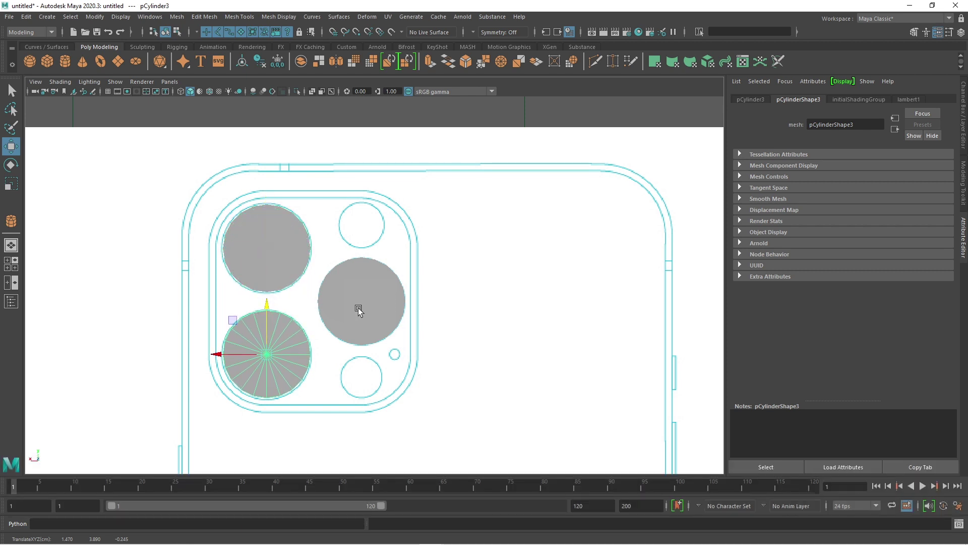
Lower the upper-left lens cylinder onto the phone back in a wireframe front view.
left_click(335, 286)
left_click(262, 226)
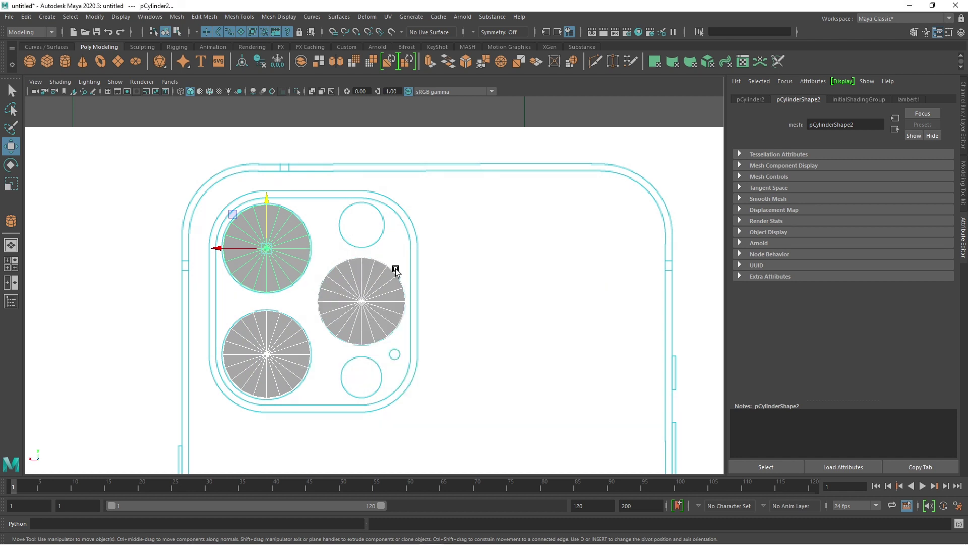
key("space")
key("space")
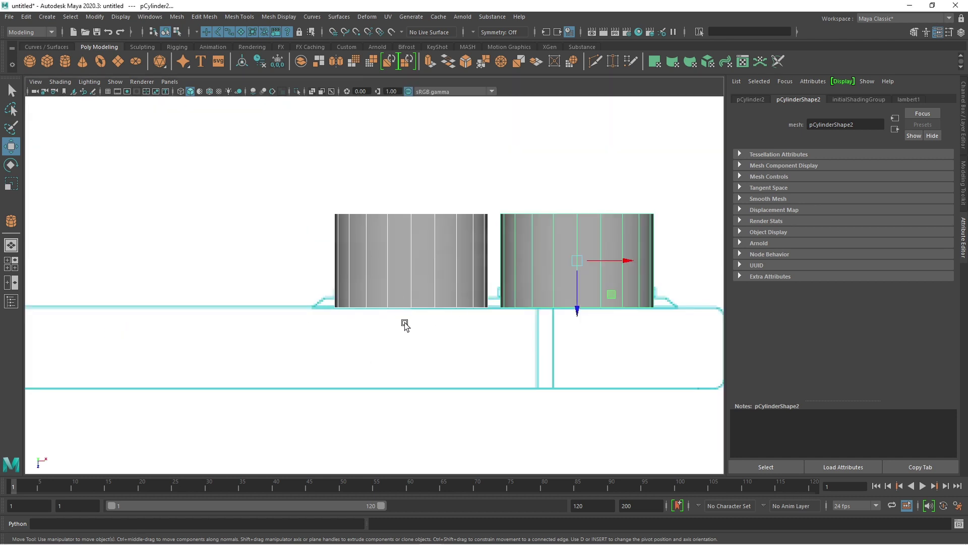
key("4")
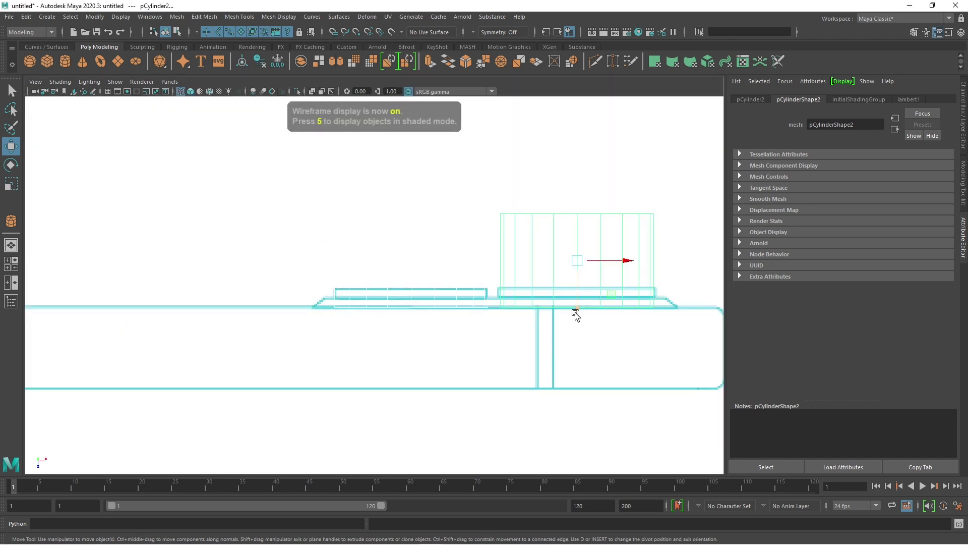
left_click_drag(576, 312, 568, 385)
Check the cylinder's position from the left view in wireframe, then restore four views.
key("space")
key("space")
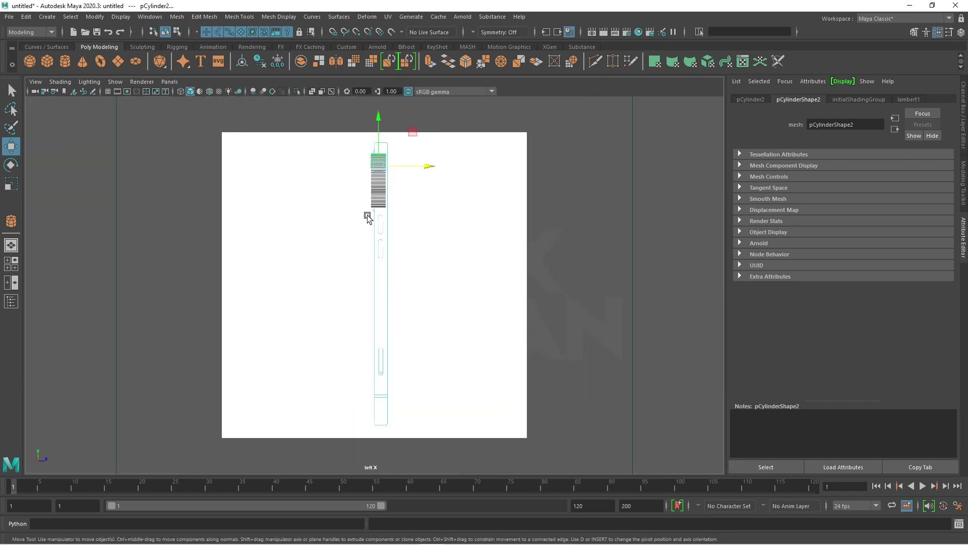
scroll(367, 212, "up", 3)
scroll(444, 337, "up", 2)
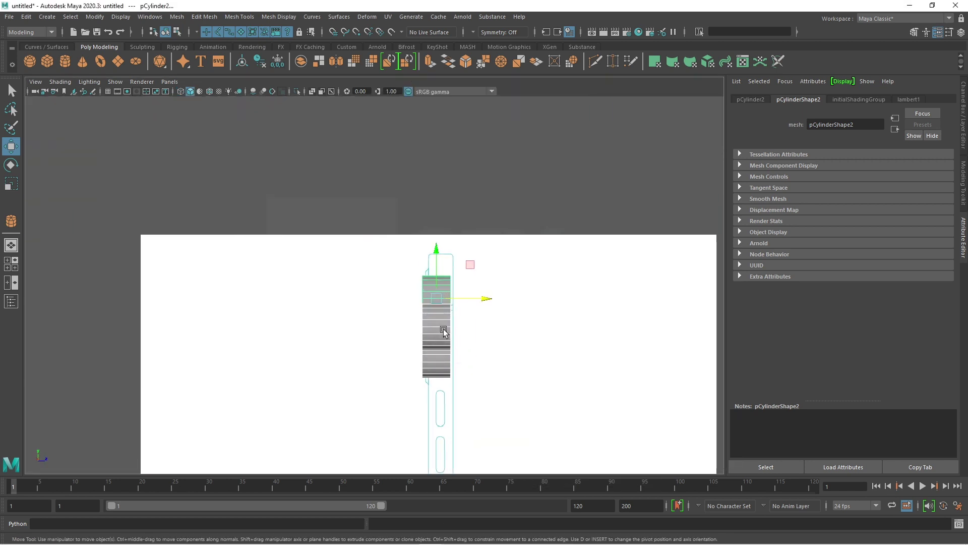
key("4")
scroll(422, 319, "up", 2)
scroll(416, 250, "up", 2)
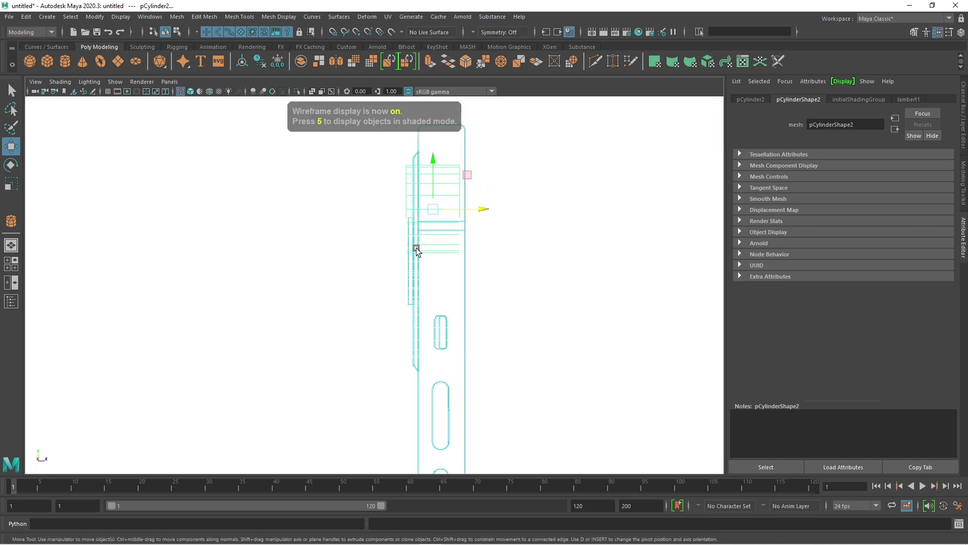
key("space")
key("space")
key("space")
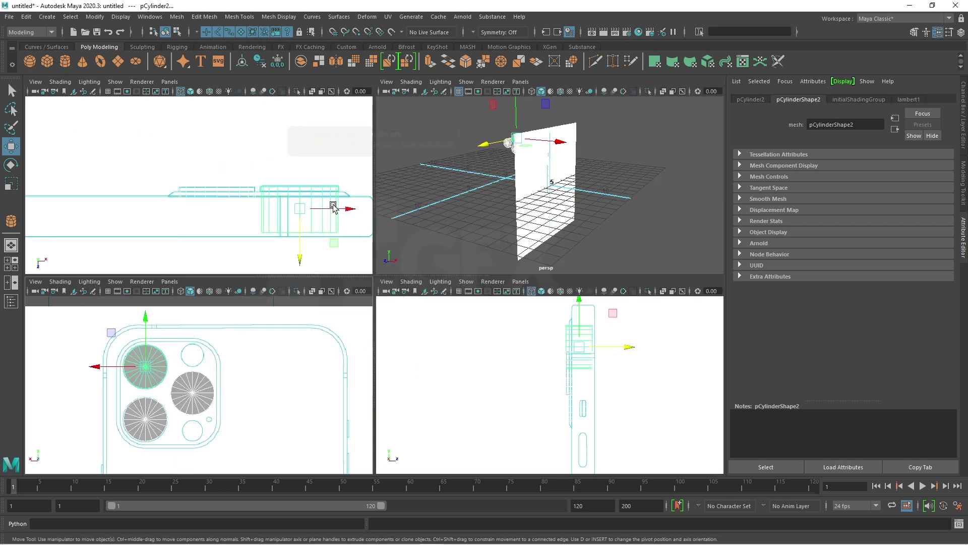
key("space")
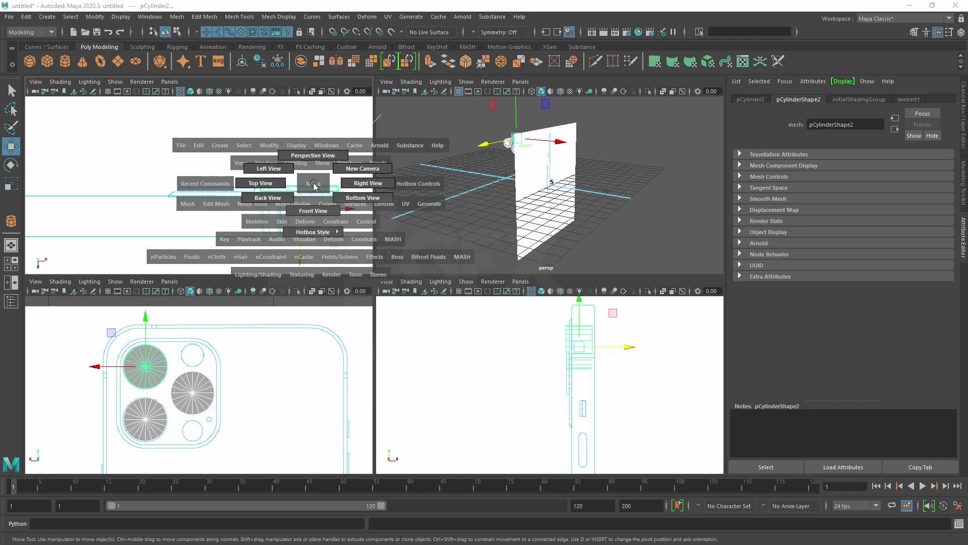
Switch the front pane to a top view framing the row of edge holes.
left_click_drag(315, 191, 317, 174)
scroll(296, 195, "up", 1)
scroll(301, 240, "up", 2)
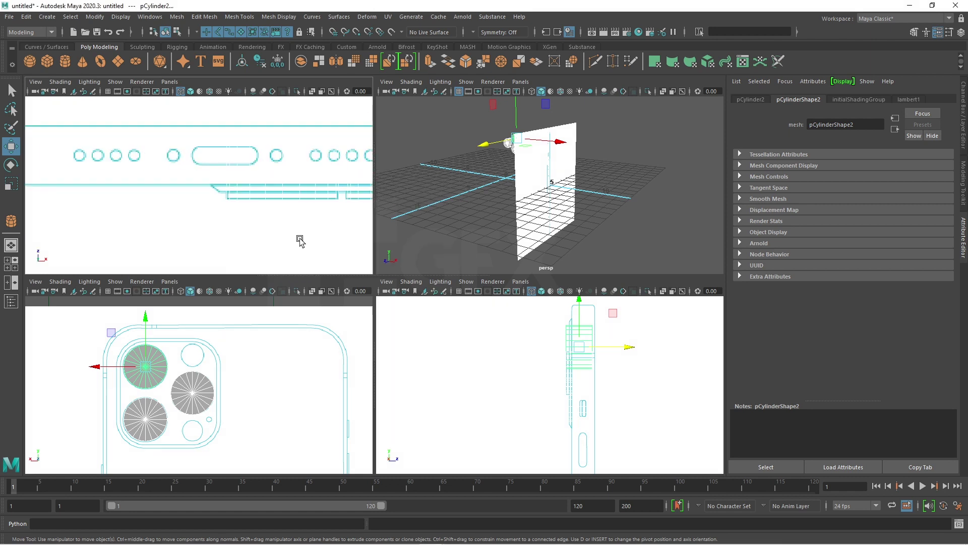
scroll(276, 223, "up", 2)
scroll(255, 196, "up", 2)
middle_click_drag(244, 212, 157, 222, "alt")
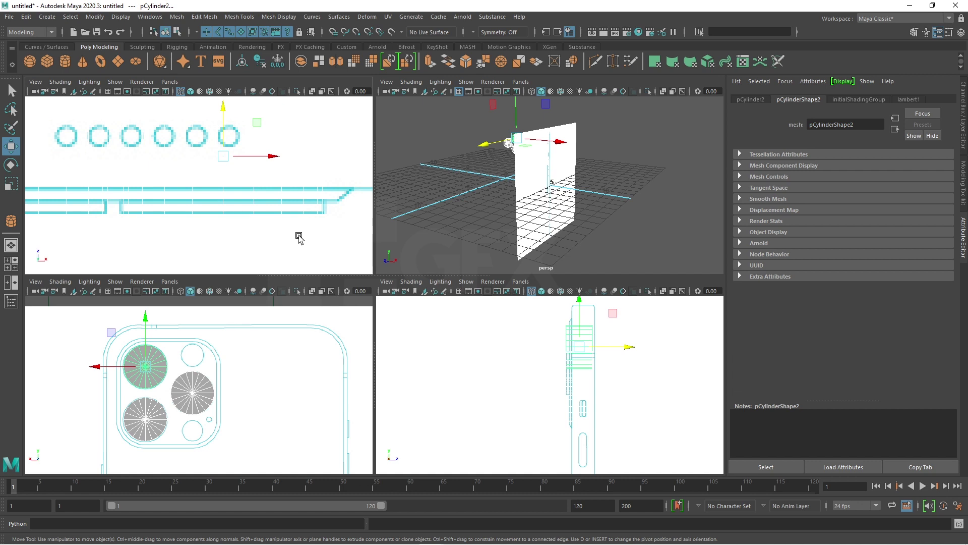
Select the edge blueprint image plane, zooming in to inspect it.
left_click(299, 238)
scroll(283, 239, "down", 3)
scroll(244, 225, "down", 2)
scroll(164, 198, "up", 3)
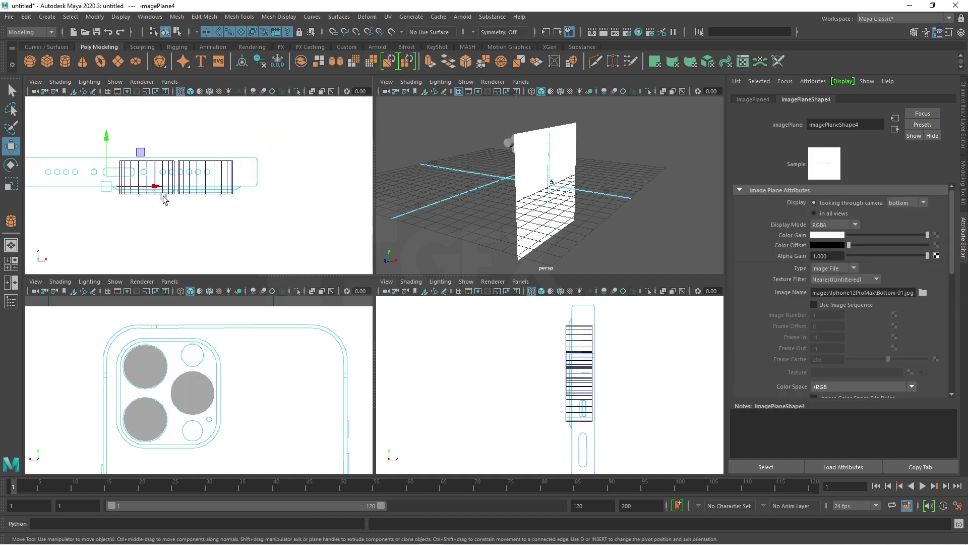
scroll(163, 199, "up", 2)
scroll(191, 232, "up", 3)
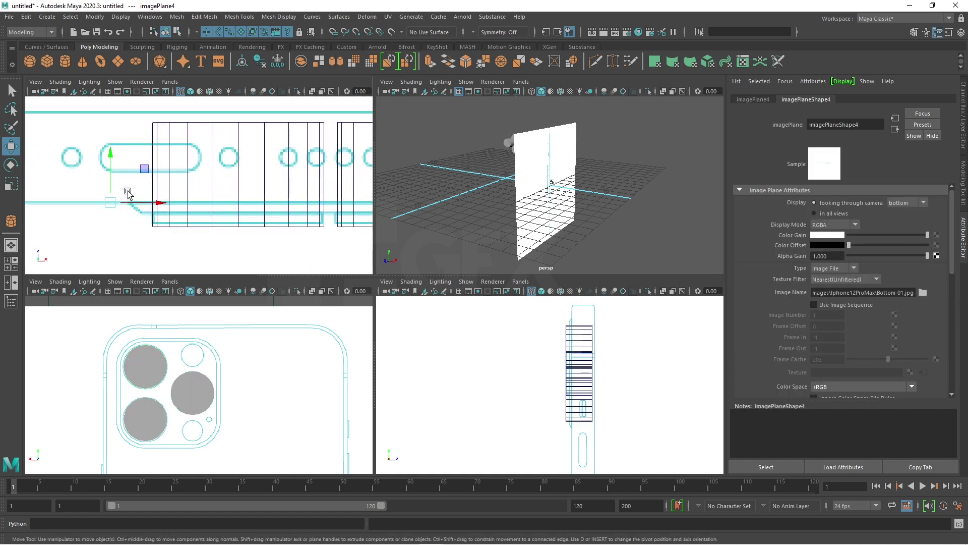
scroll(559, 422, "up", 3)
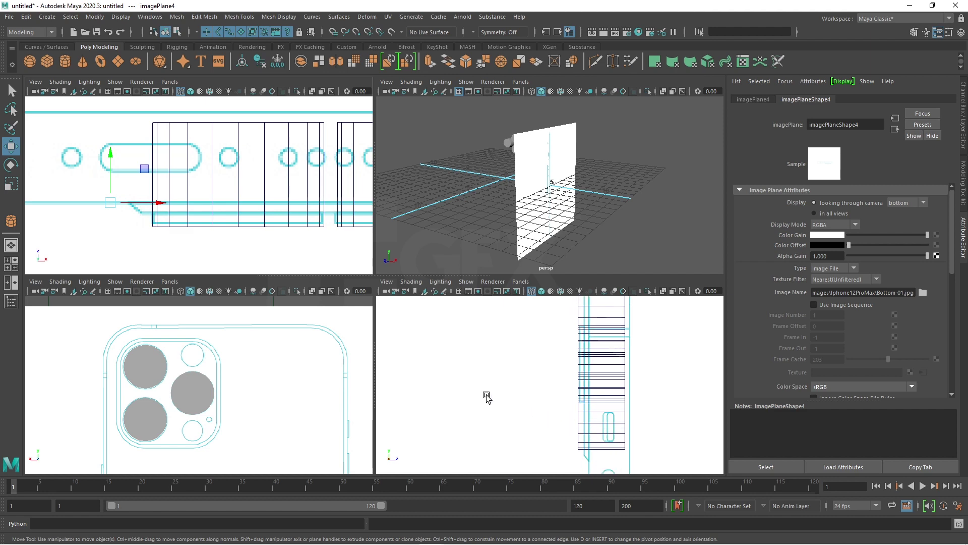
scroll(260, 225, "down", 3)
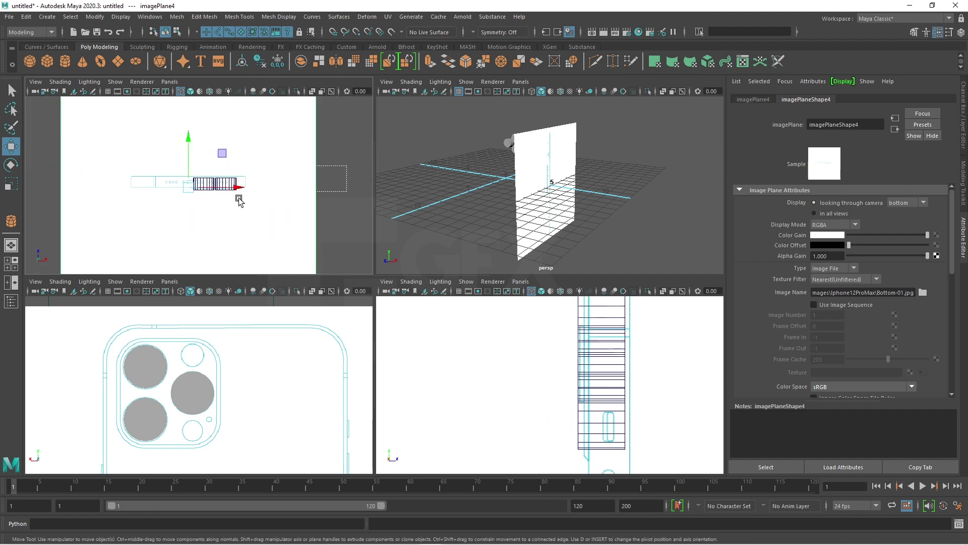
left_click(201, 167)
left_click(301, 224)
Test two vertical moves of the image plane, undoing each, then select pCylinder1.
scroll(177, 151, "up", 2)
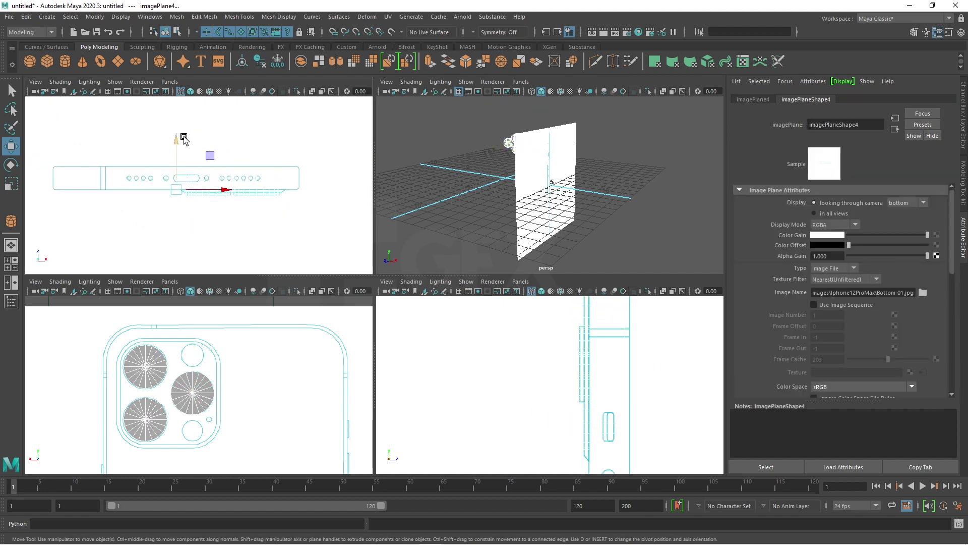
scroll(152, 152, "up", 3)
left_click_drag(148, 150, 148, 147)
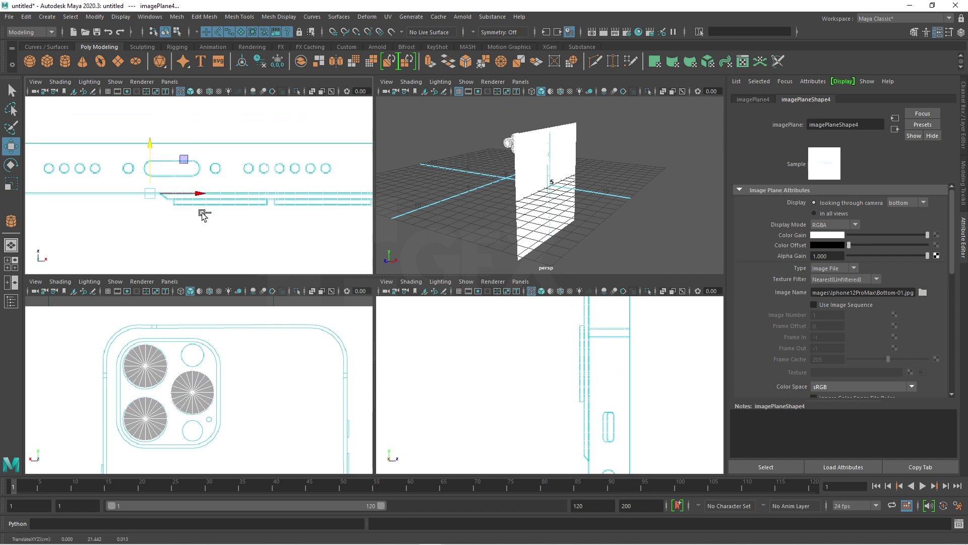
key("ctrl+z")
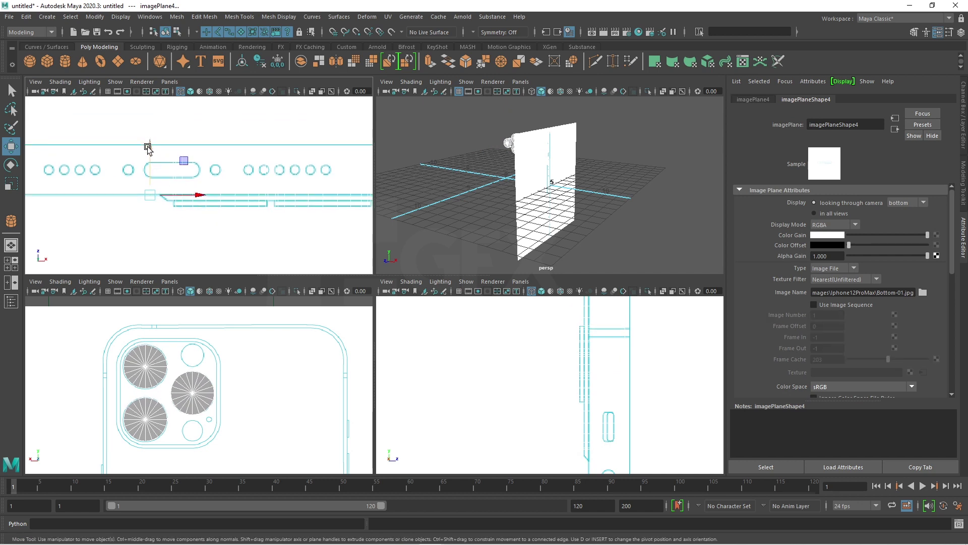
left_click_drag(148, 151, 151, 147)
key("ctrl+z")
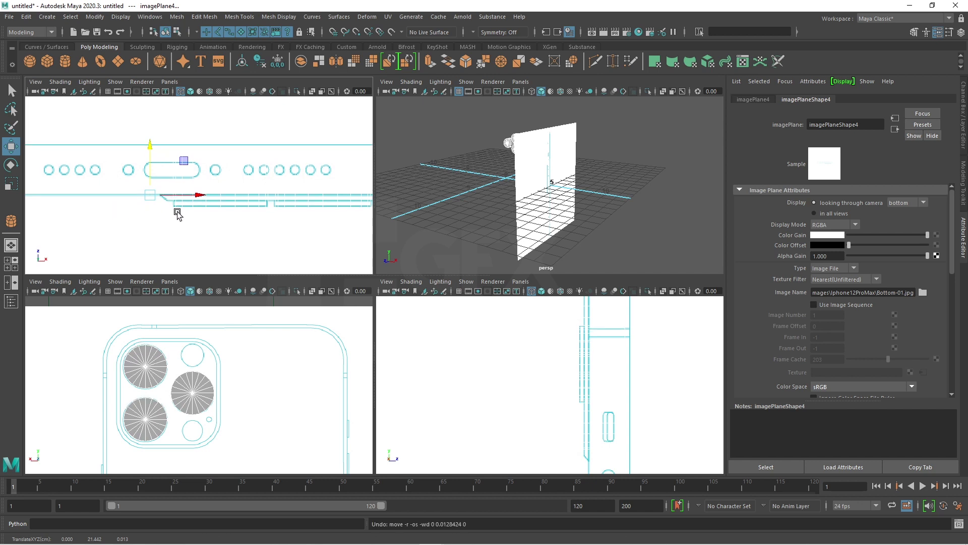
key("f")
left_click_drag(296, 212, 86, 126)
Nudge the lens cylinder slightly along Z.
scroll(216, 158, "up", 5)
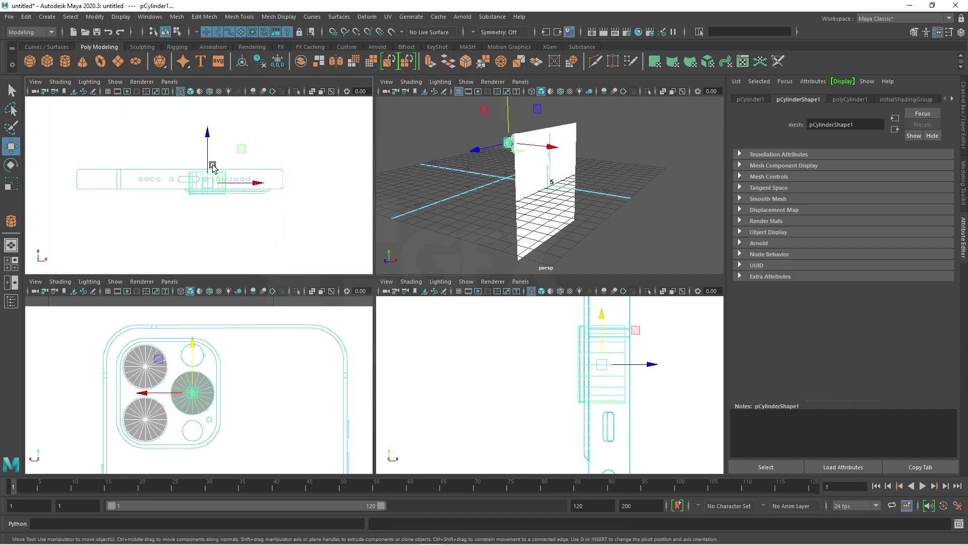
scroll(225, 156, "up", 4)
left_click_drag(234, 130, 231, 126)
scroll(566, 363, "up", 2)
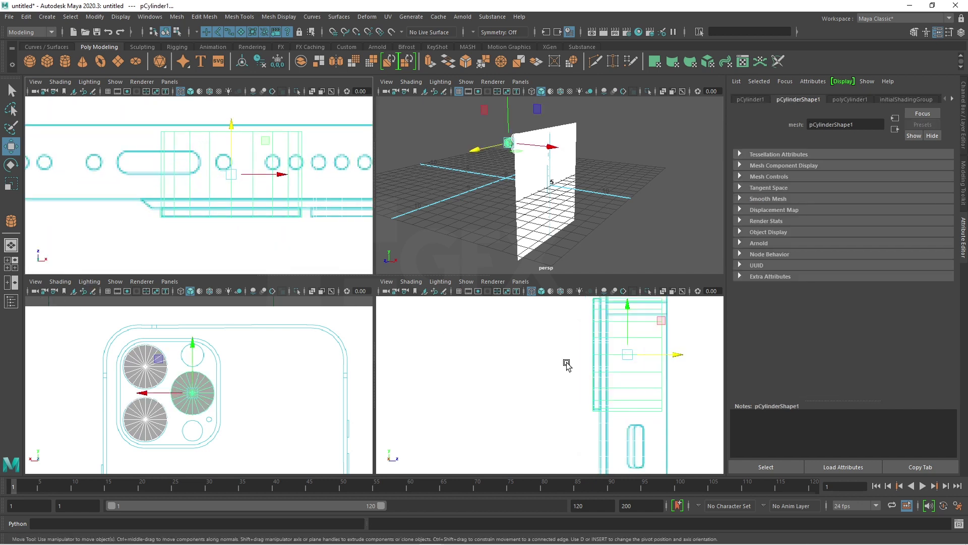
scroll(566, 363, "up", 2)
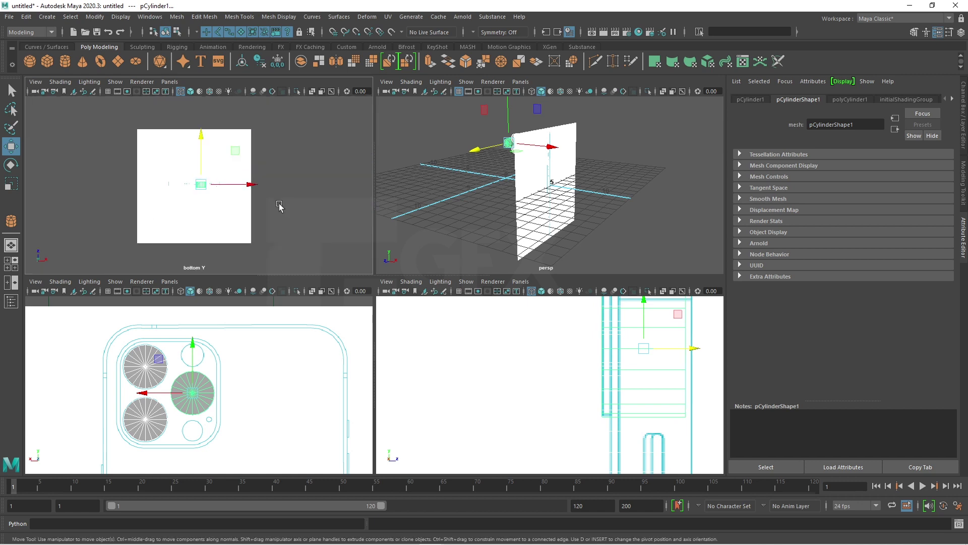
Cycle the pane through left and bottom views, then zoom and centre on the cylinder.
key("space")
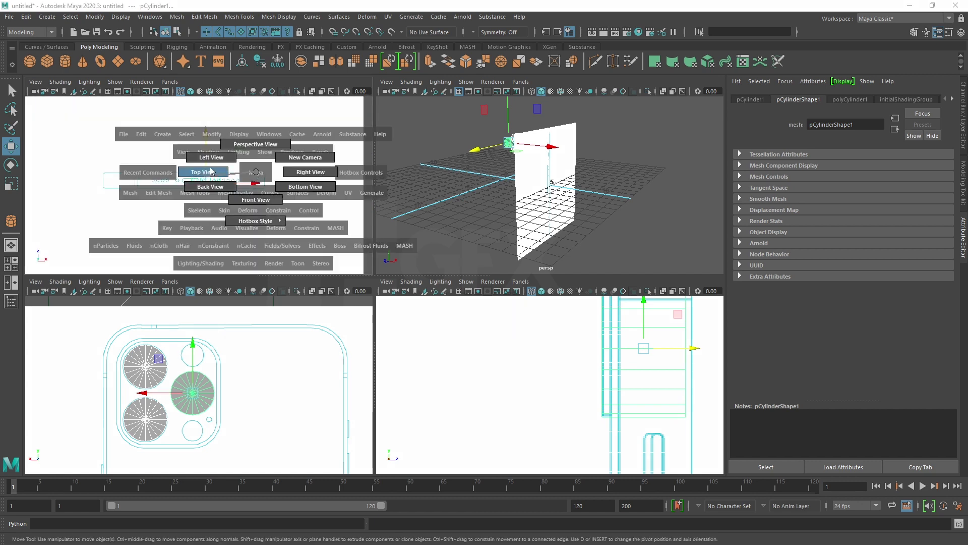
left_click_drag(243, 175, 211, 157)
key("space")
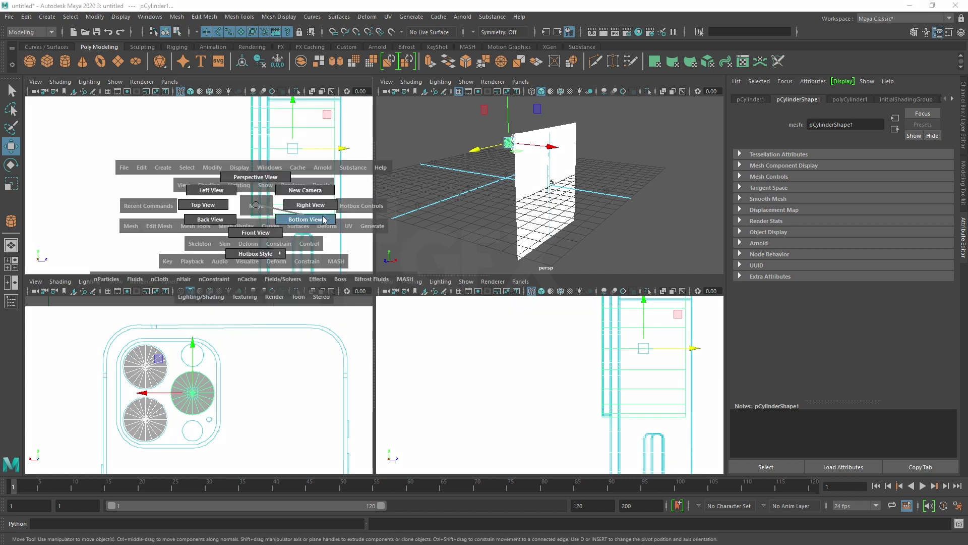
mouse_move(256, 207)
left_mouse_down()
mouse_move(300, 217)
mouse_move(291, 201)
left_mouse_up()
key("space")
middle_click_drag(235, 169, 231, 254, "alt")
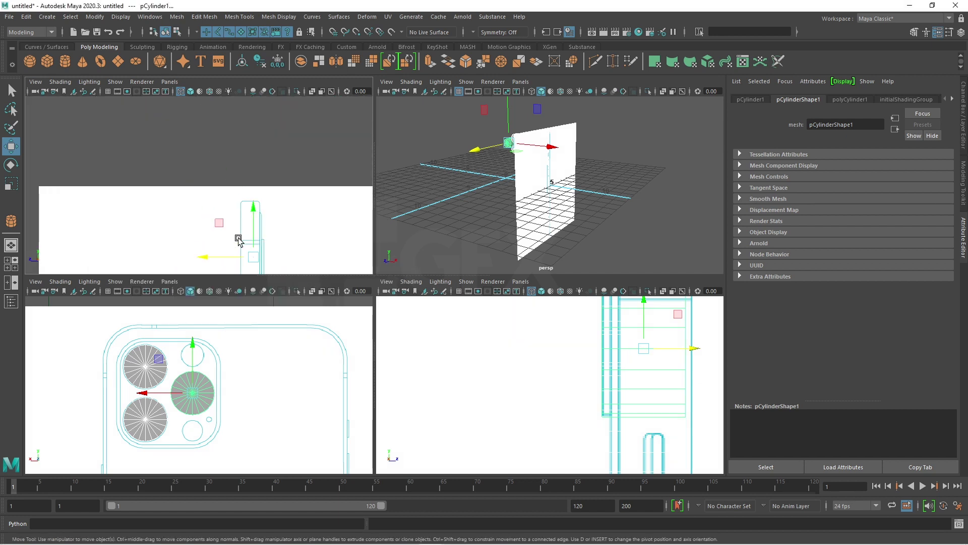
right_click_drag(270, 147, 328, 217, "alt")
Move the side blueprint plane left along X and show it only through its camera.
left_click(328, 217)
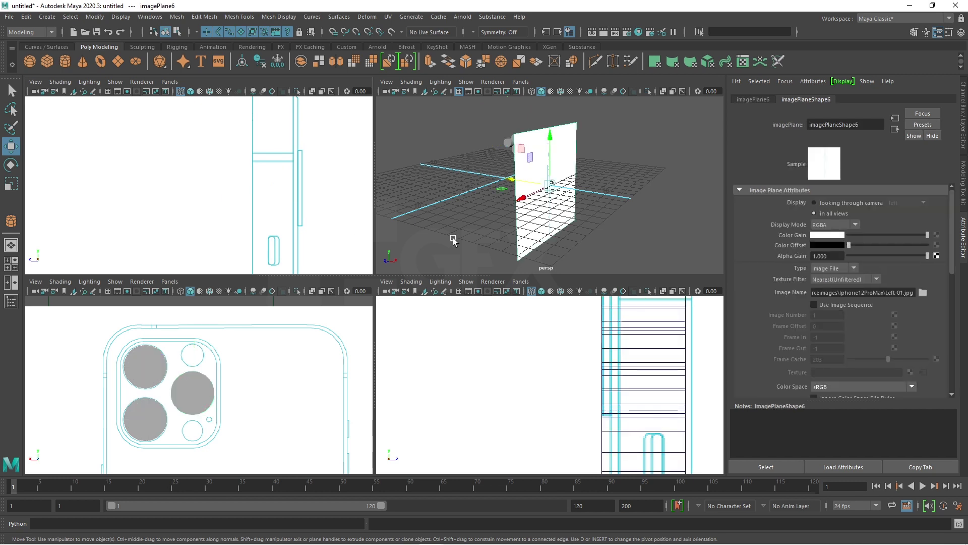
left_click_drag(514, 185, 441, 159)
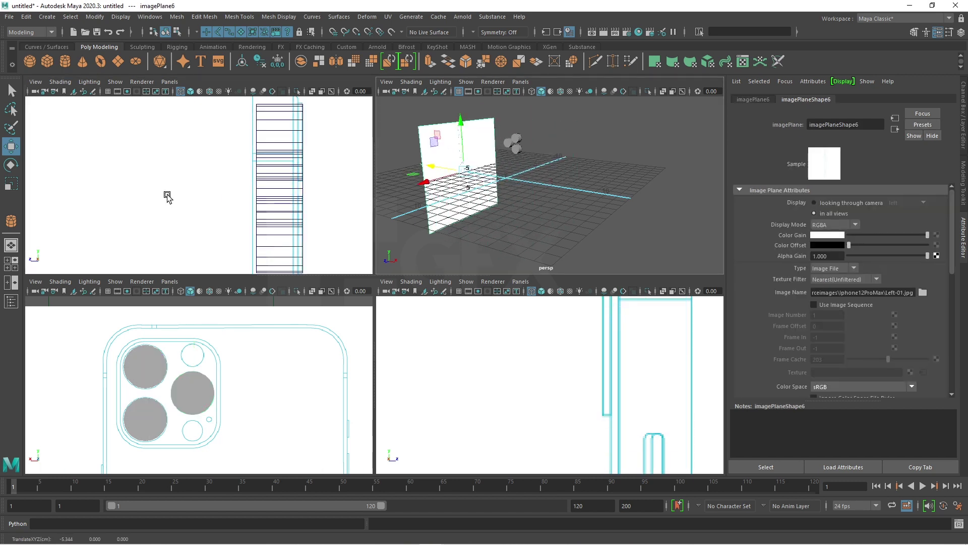
scroll(170, 197, "down", 3)
scroll(244, 209, "up", 4)
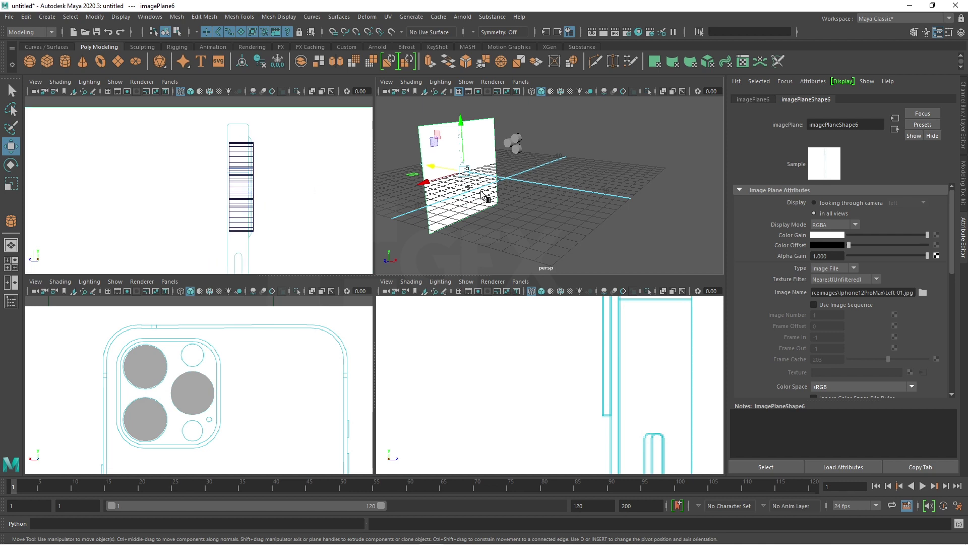
left_click(814, 203)
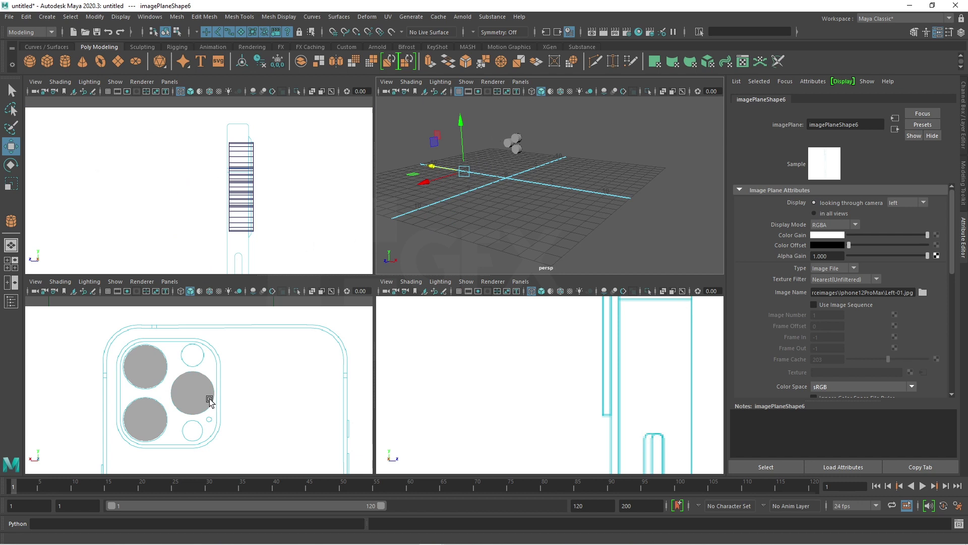
scroll(300, 416, "down", 5)
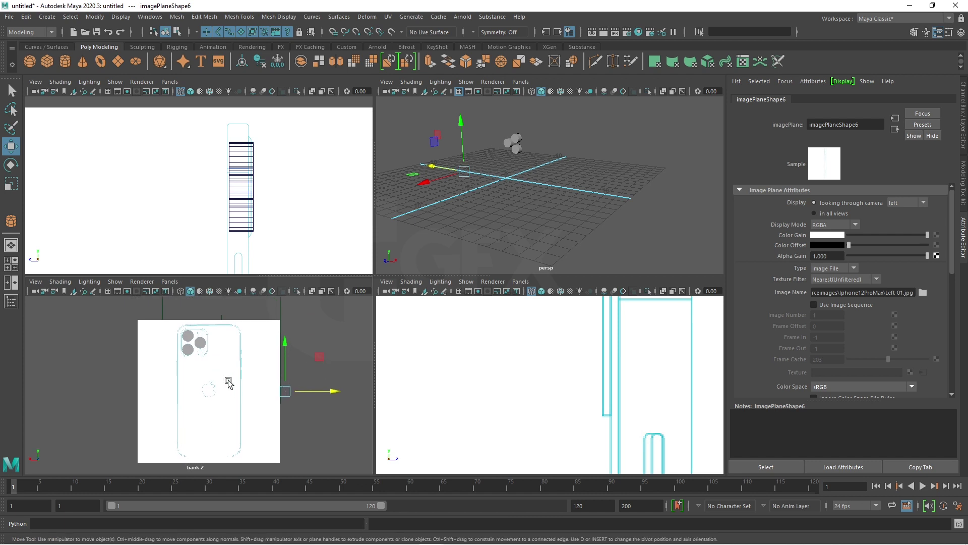
Set the lower-left pane to Front, lower-right to Back, and upper-left to Top.
key("space")
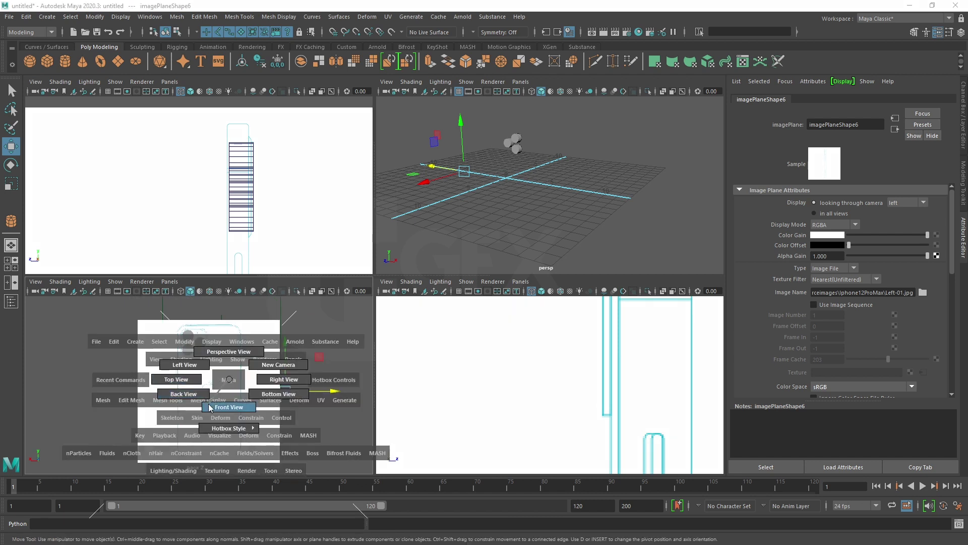
left_click_drag(221, 384, 229, 407)
key("space")
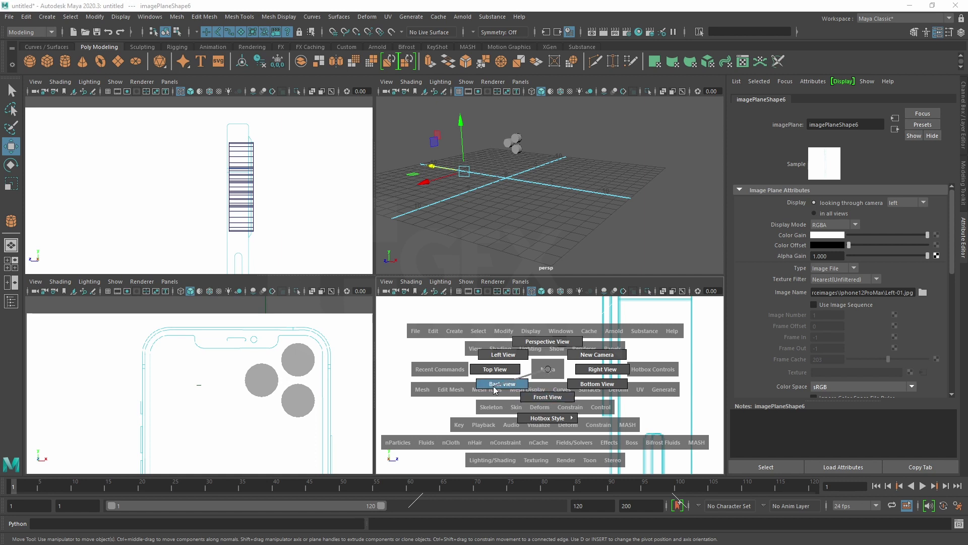
left_click_drag(549, 372, 509, 386)
key("space")
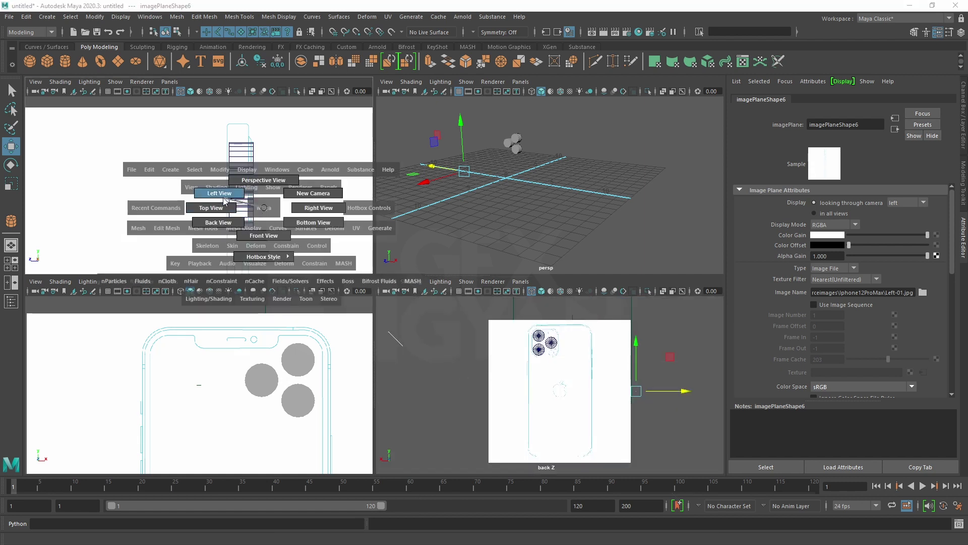
left_click_drag(262, 209, 198, 237)
Select and delete the three camera lens cylinders.
key("f")
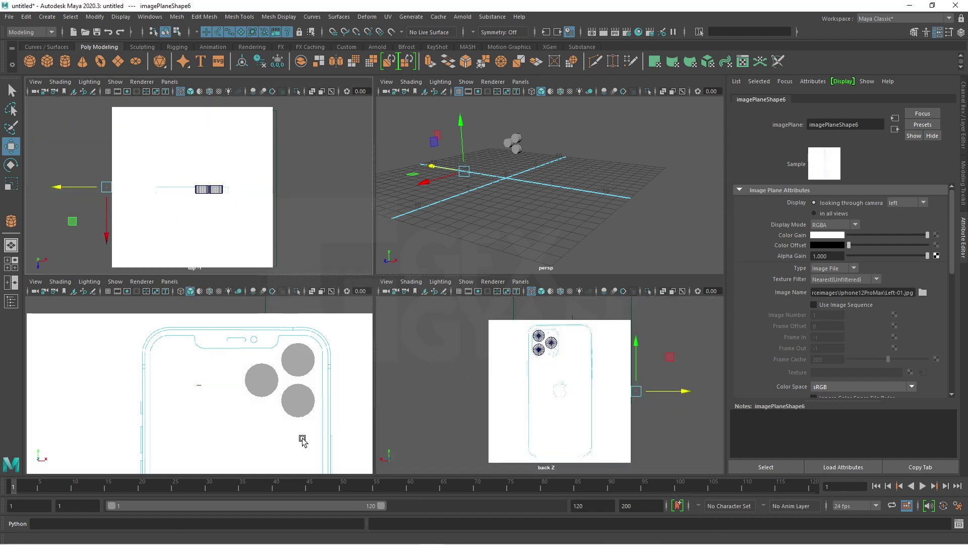
middle_click_drag(287, 365, 264, 339, "alt")
left_click(264, 339)
left_click(237, 353)
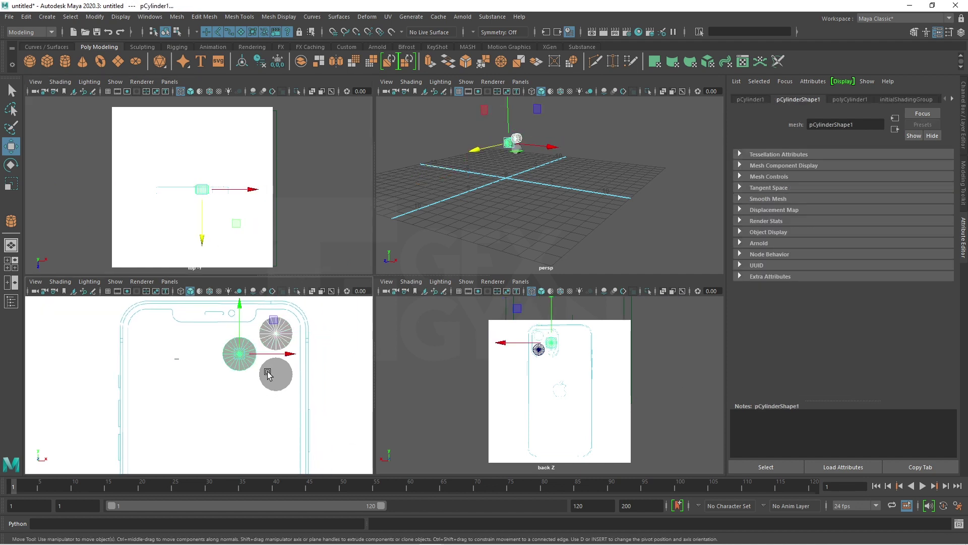
left_click(267, 374)
key("Delete")
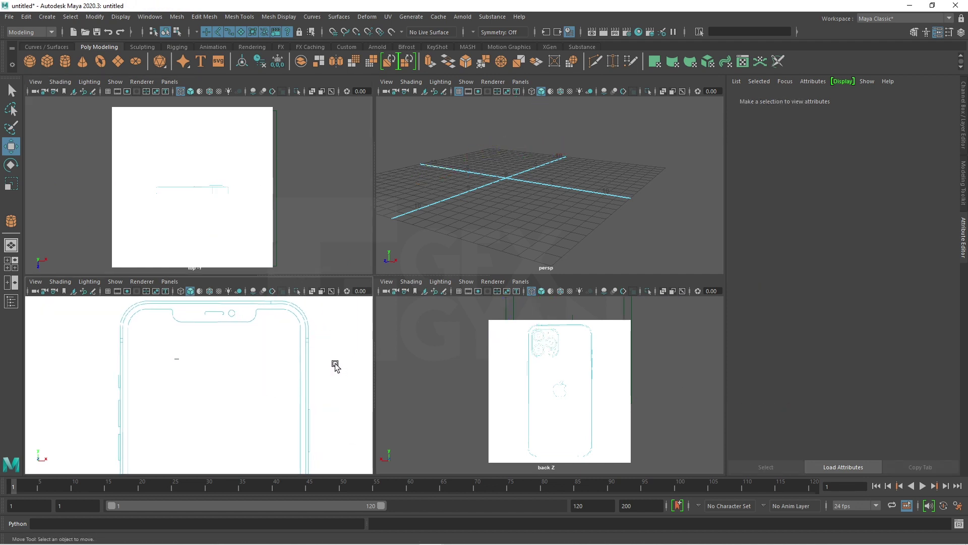
Maximize the front view and centre the phone blueprint in it.
scroll(233, 216, "up", 3)
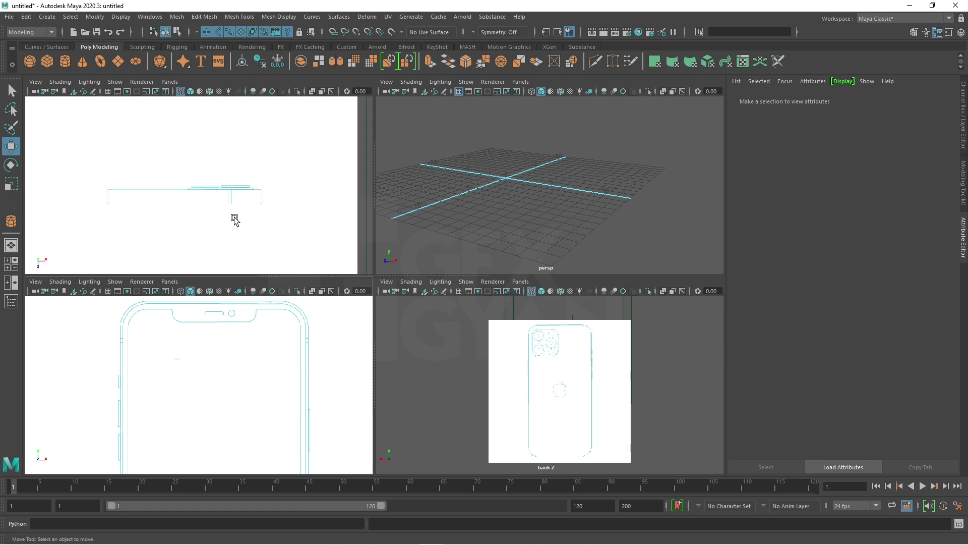
key("space")
scroll(353, 394, "down", 3)
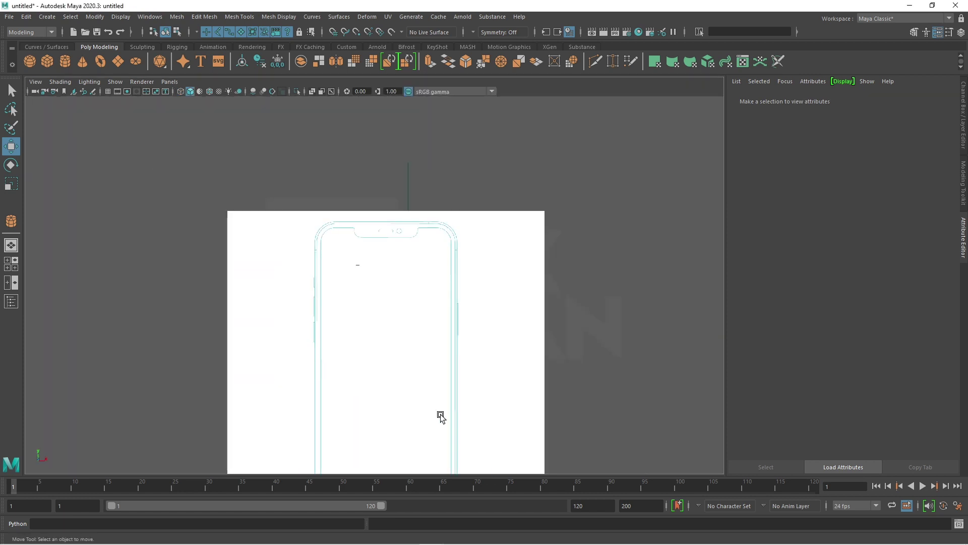
mouse_move(439, 415)
middle_mouse_down("alt")
mouse_move(398, 313)
mouse_move(405, 343)
middle_mouse_up("alt")
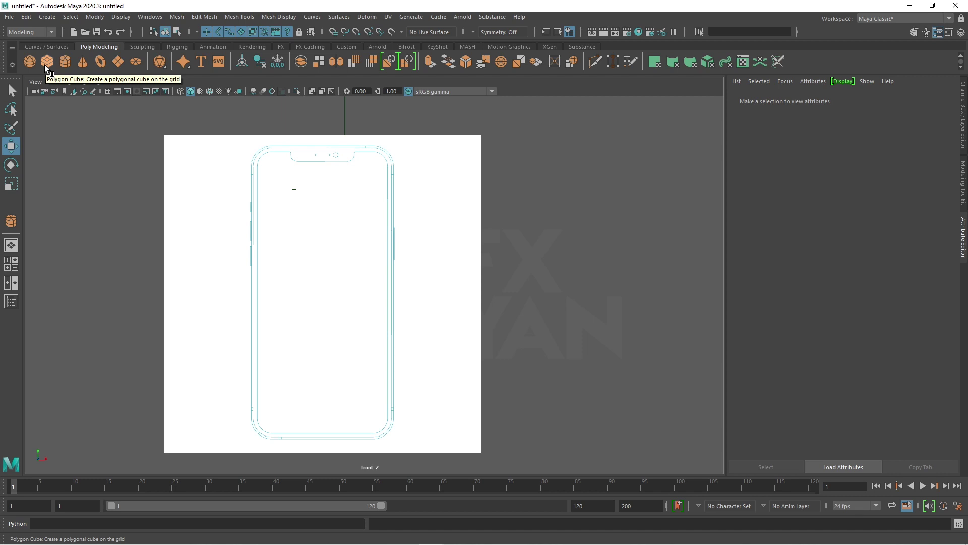
Draw a polygon cube over the phone outline and show the front view in wireframe.
left_click(45, 63)
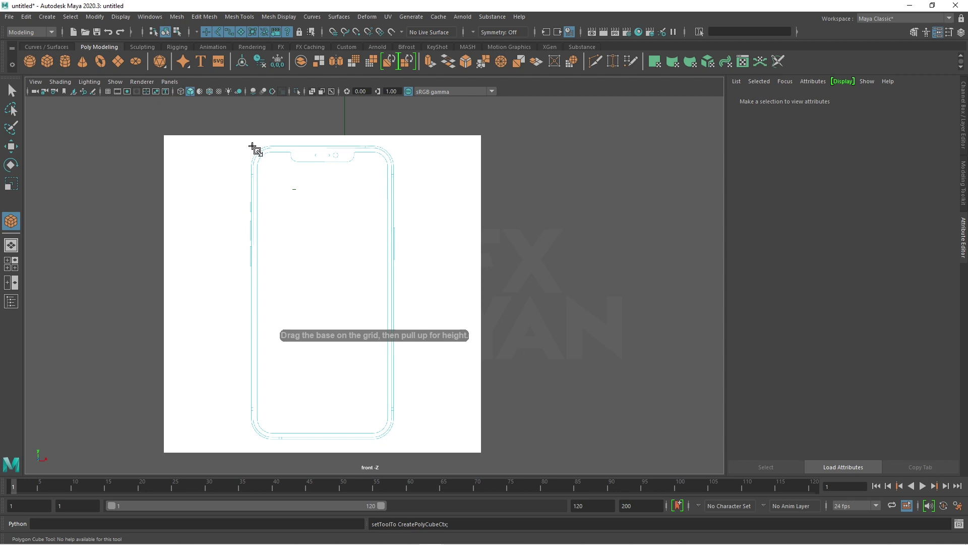
left_click_drag(253, 148, 396, 440)
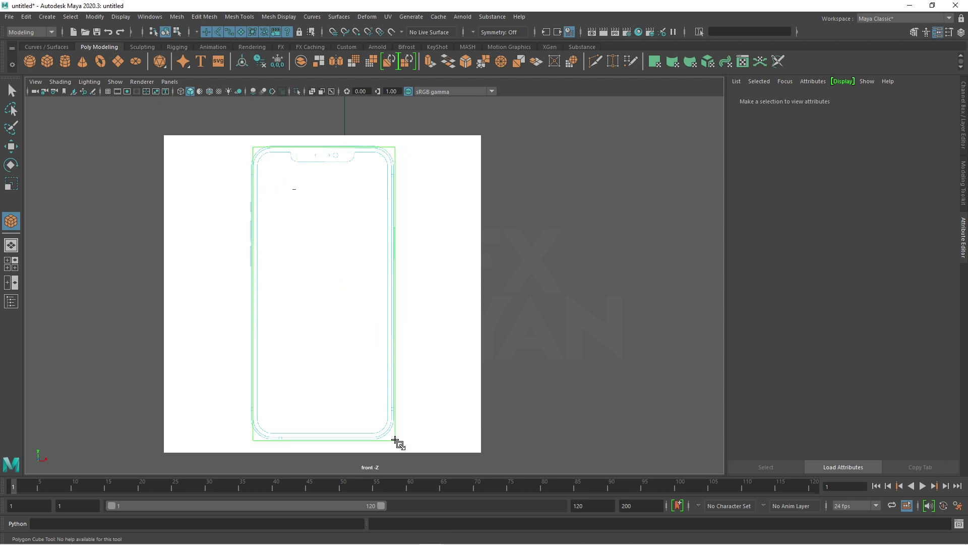
left_click_drag(400, 395, 403, 354)
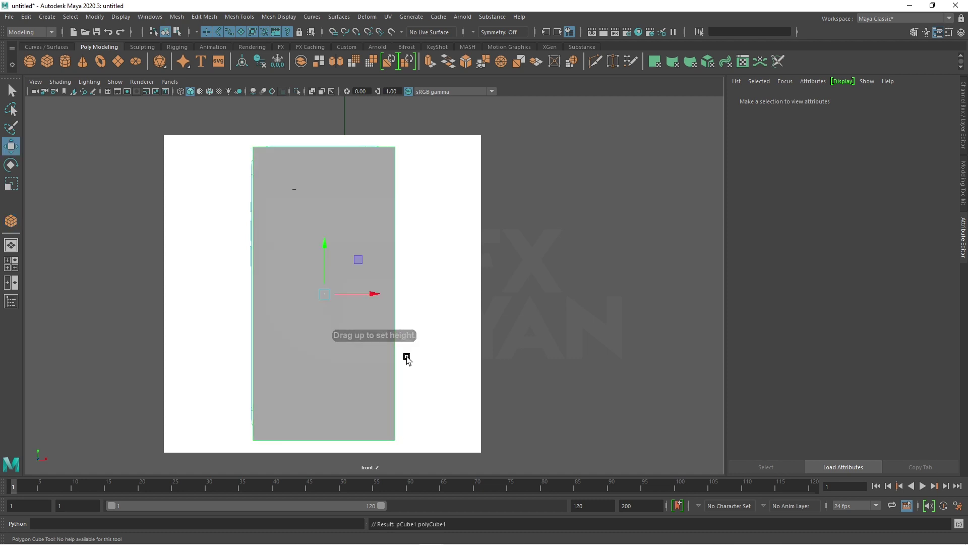
key("space")
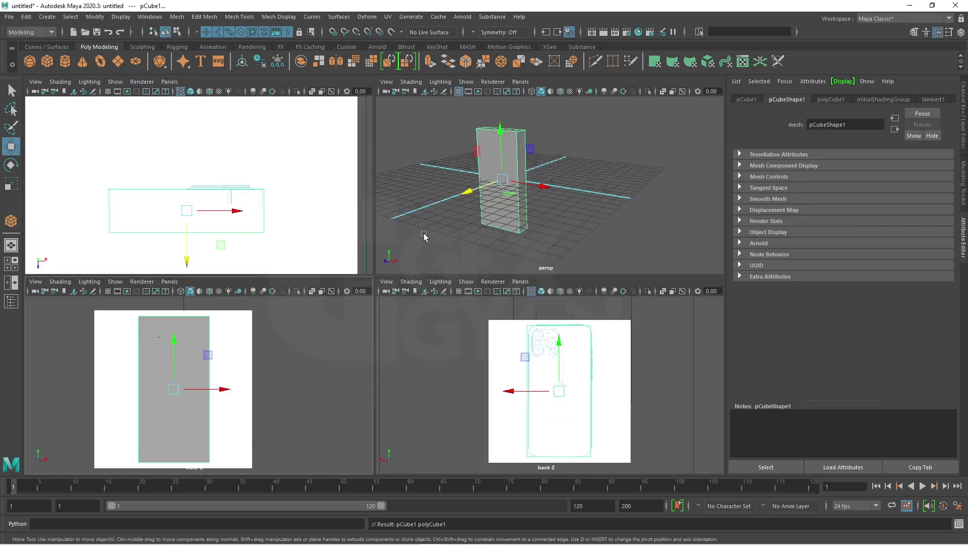
key("4")
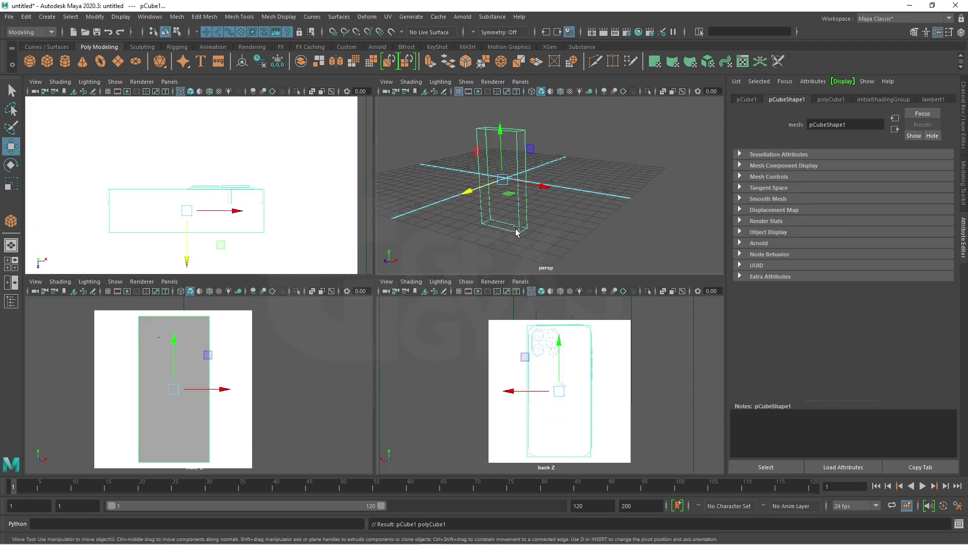
key("4")
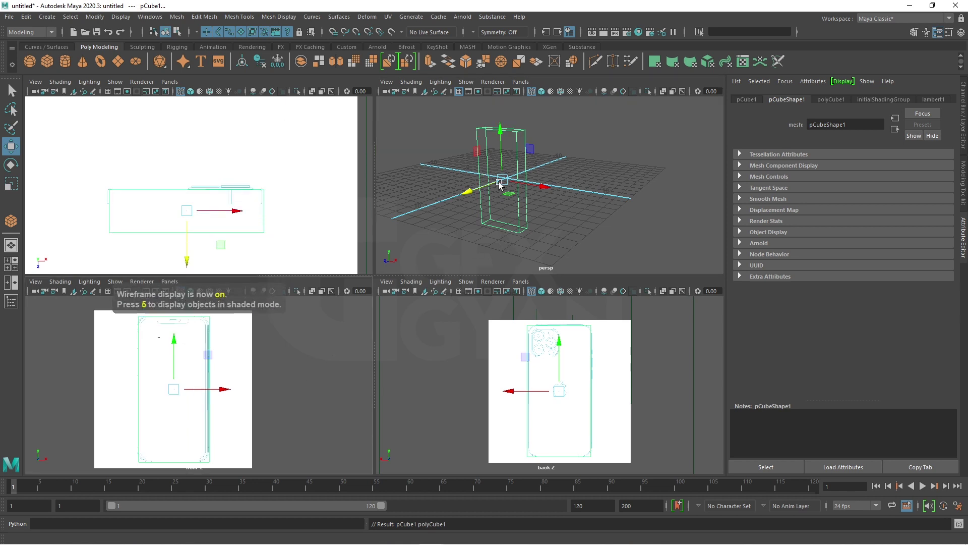
key("5")
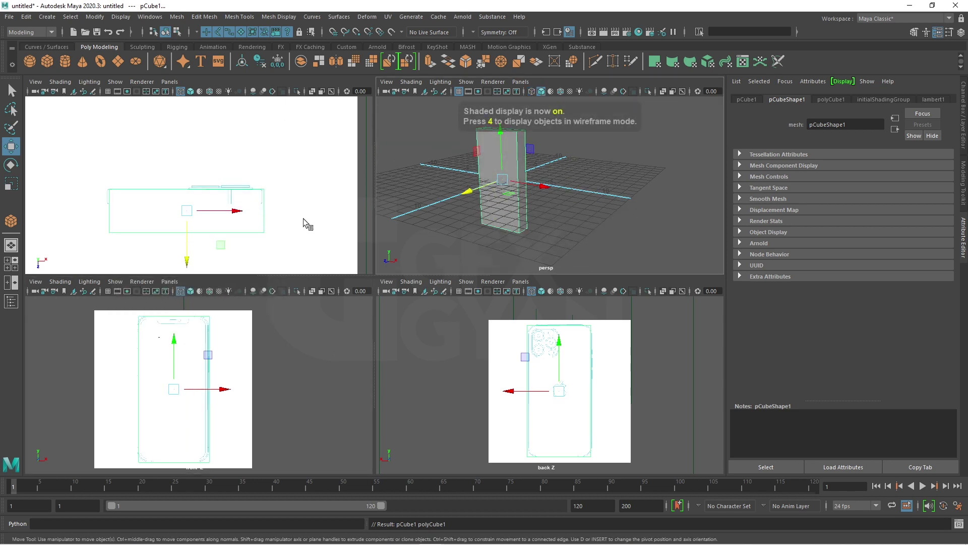
Maximize the front view and nudge the cube left to match the outline.
key("space")
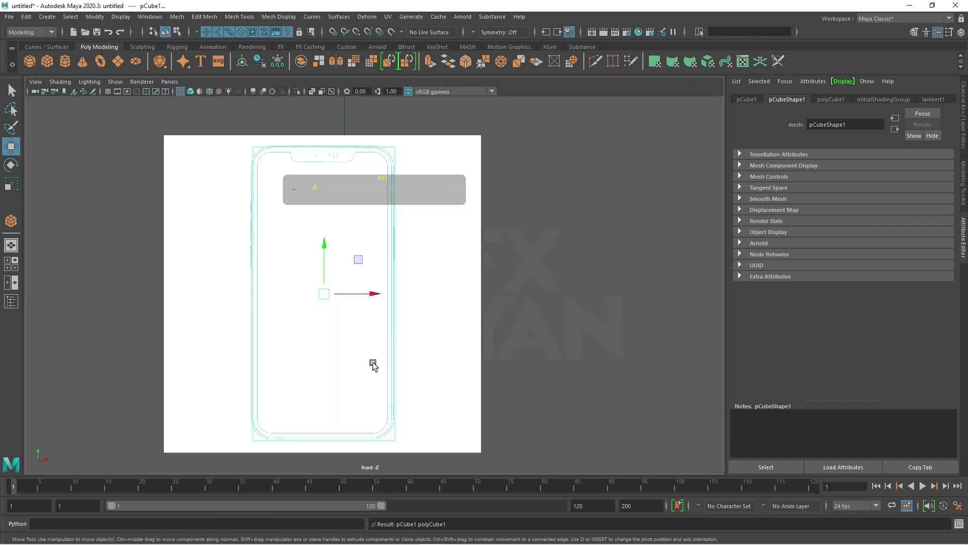
scroll(458, 323, "up", 2)
middle_click_drag(452, 323, 456, 391, "alt")
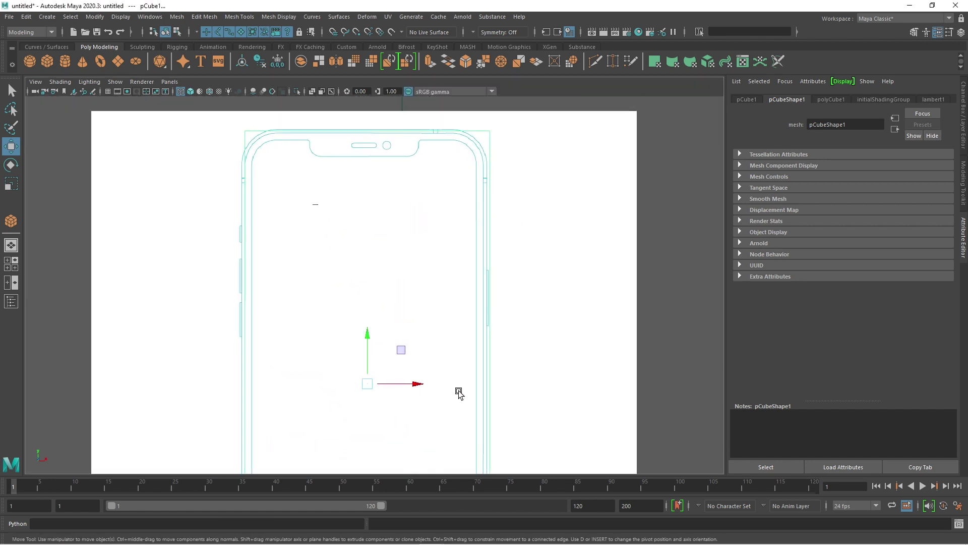
left_click_drag(418, 386, 418, 386)
scroll(381, 311, "down", 4)
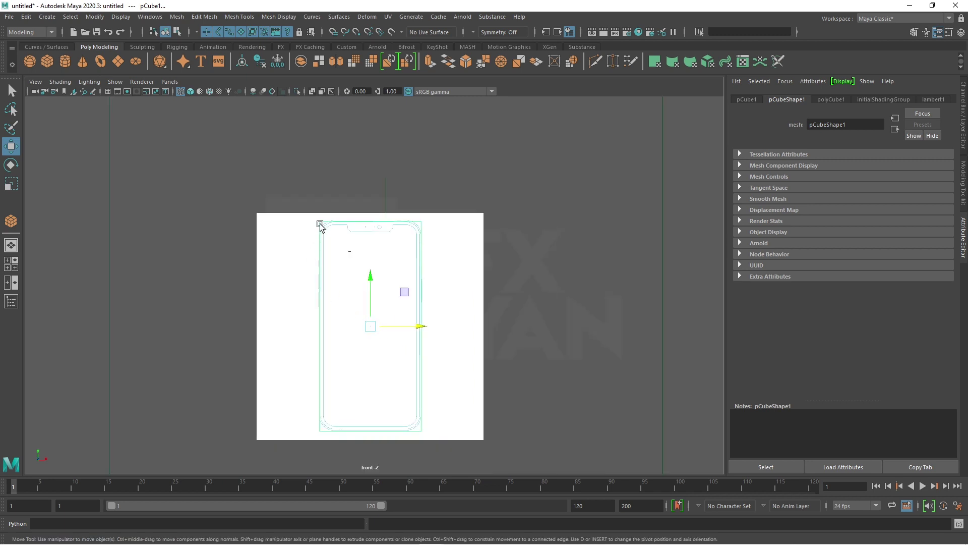
Align the cube's left, top and bottom vertices with the phone outline.
right_click_drag(320, 225, 260, 221)
left_click_drag(250, 190, 359, 468)
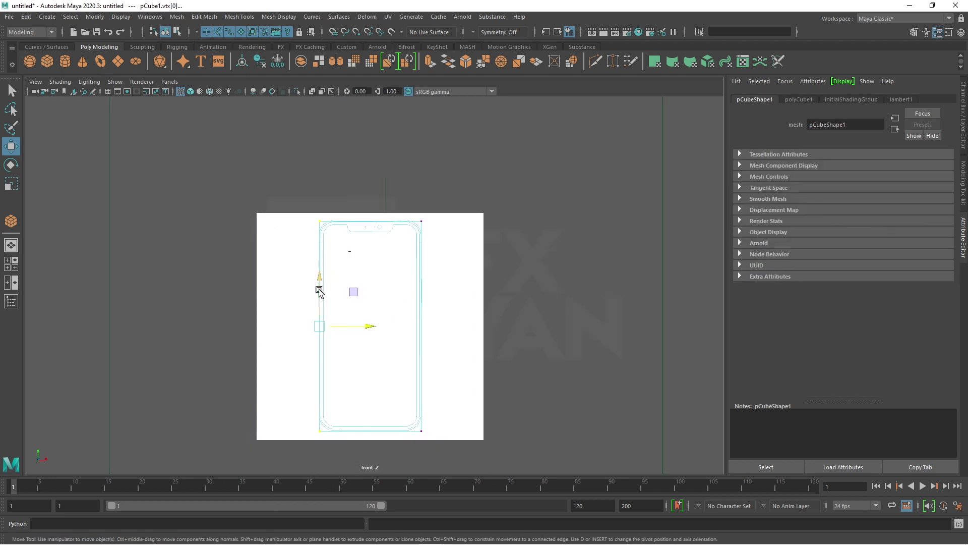
scroll(319, 292, "up", 5)
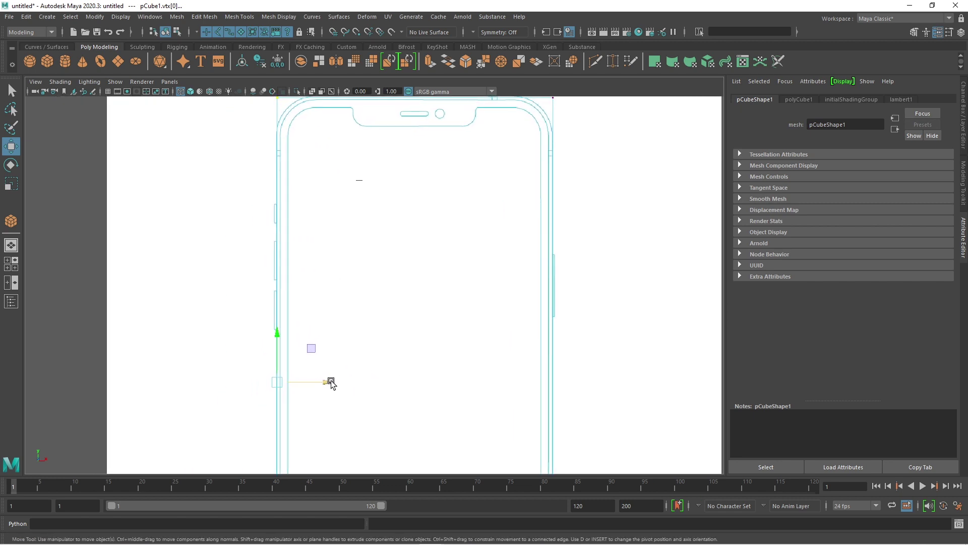
left_click_drag(330, 381, 330, 381)
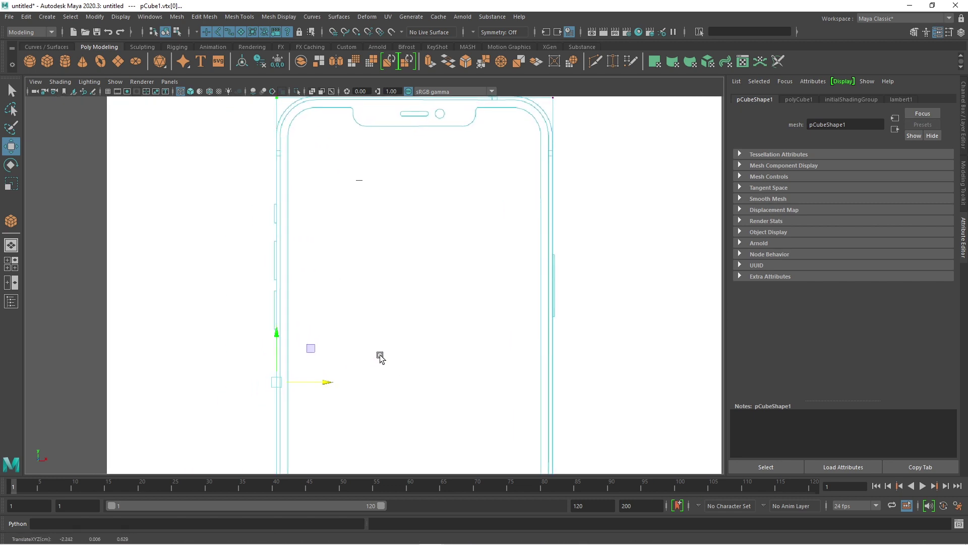
scroll(380, 357, "down", 5)
scroll(372, 225, "up", 3)
scroll(390, 286, "up", 3)
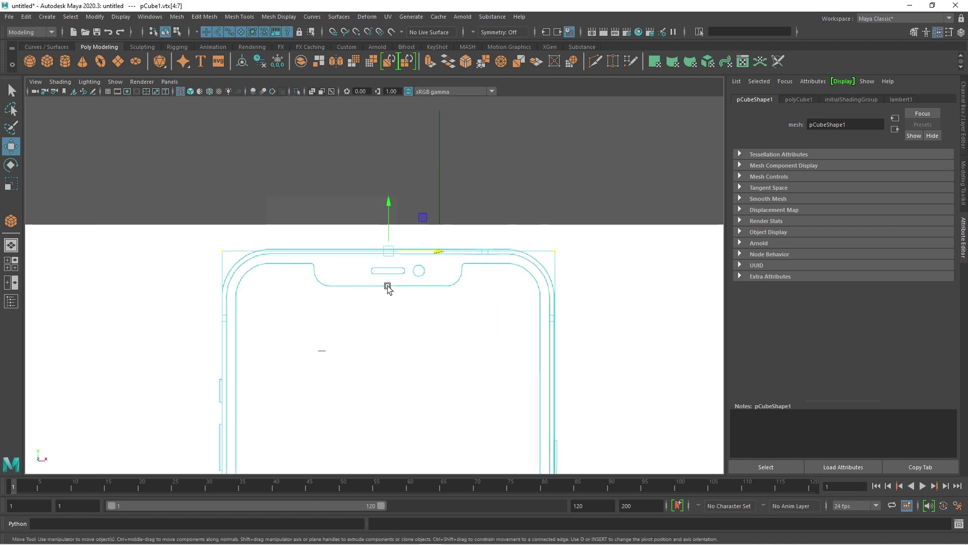
left_click_drag(389, 206, 385, 205)
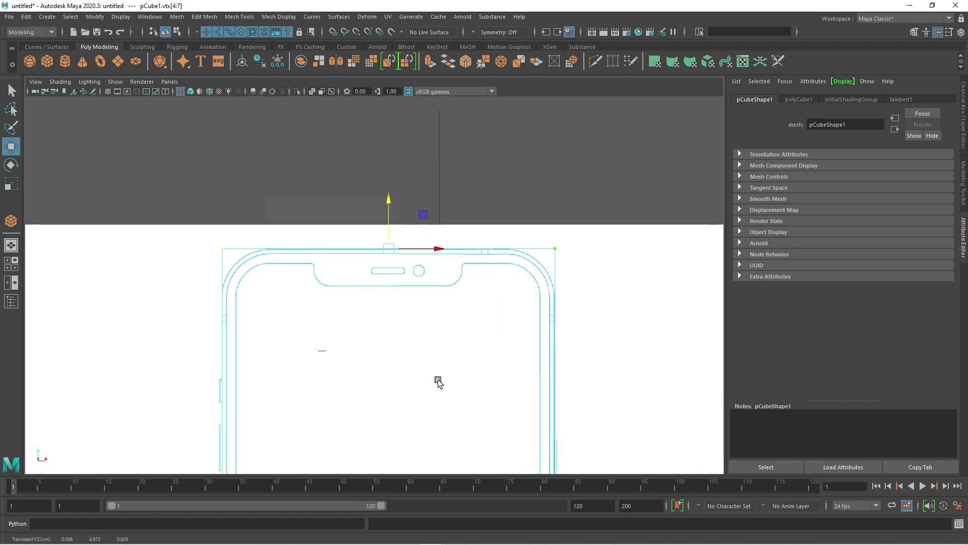
scroll(458, 151, "down", 5)
left_click_drag(496, 254, 166, 356)
scroll(326, 304, "up", 3)
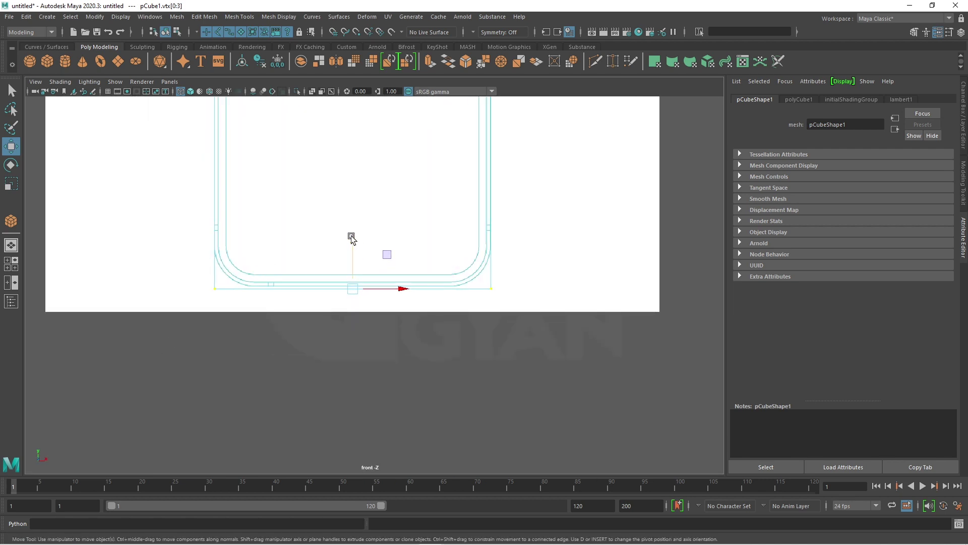
left_click_drag(351, 237, 348, 238)
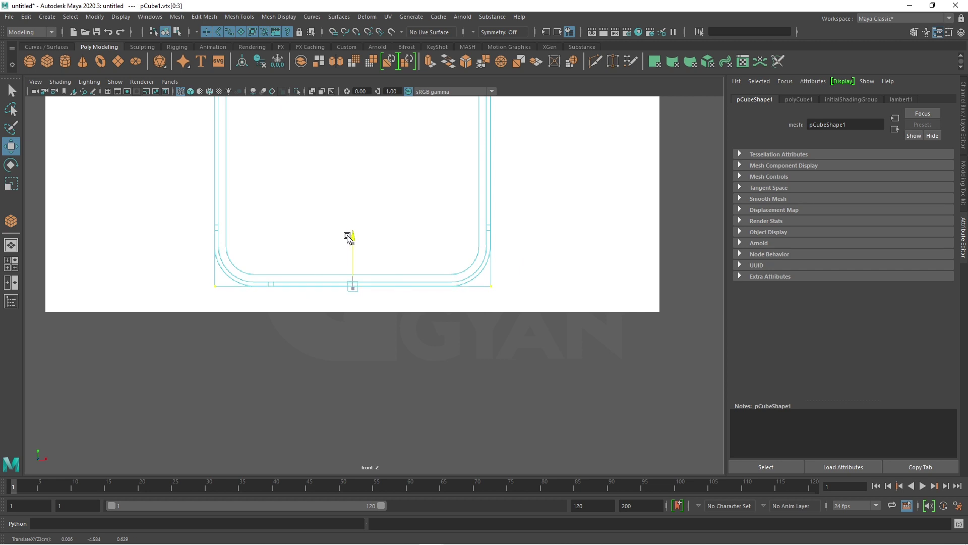
Pull the back vertices in to the phone's thickness in top view, then return to object mode.
key("space")
key("space")
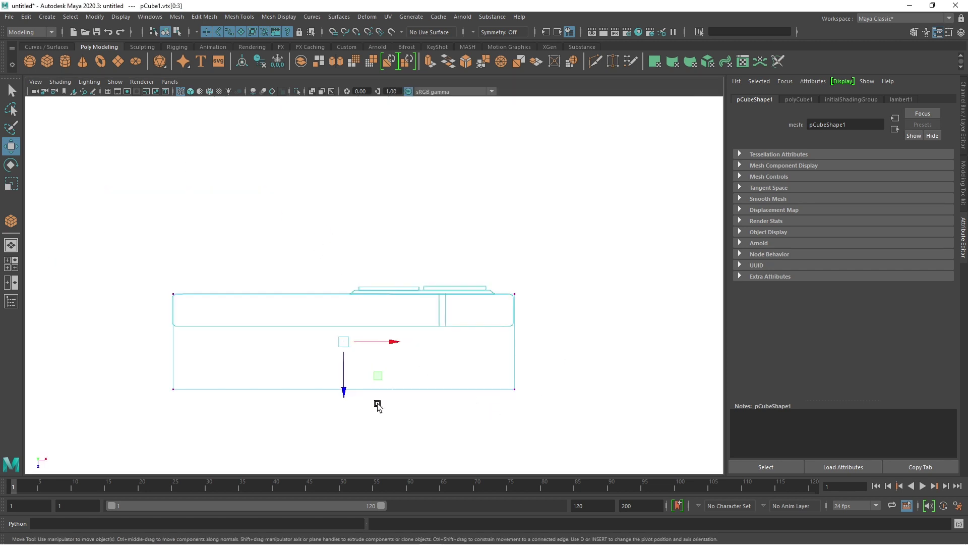
middle_click_drag(342, 438, 332, 378)
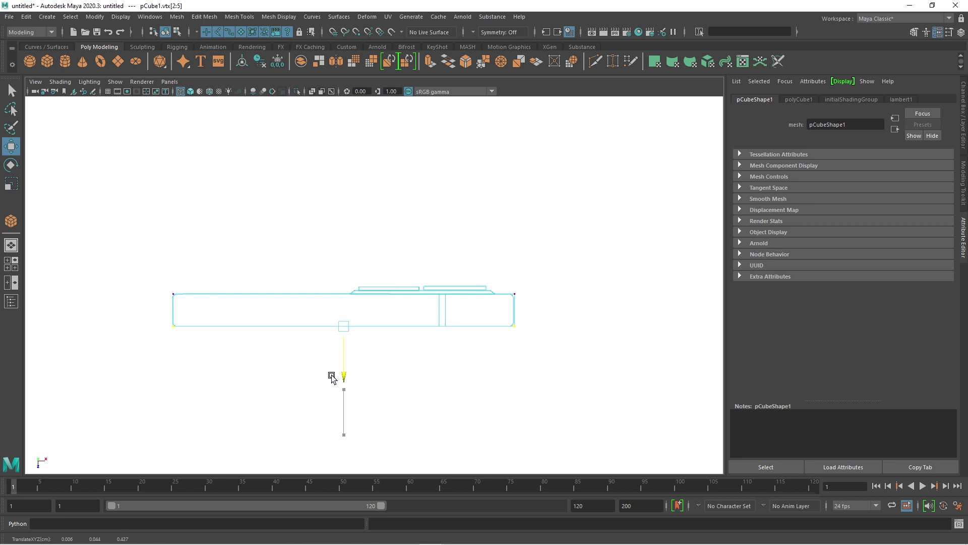
key("space")
mouse_move(584, 238)
left_mouse_down()
mouse_move(612, 234)
mouse_move(322, 226)
left_mouse_up()
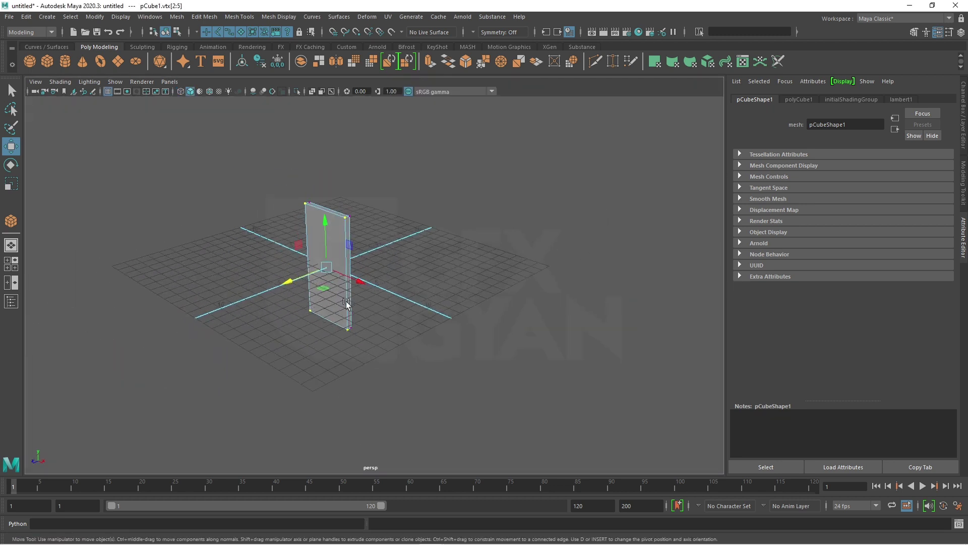
right_click(321, 225)
left_click(369, 208)
Select the slab, view it edge-on, and compare it against the front blueprint.
left_click(364, 324)
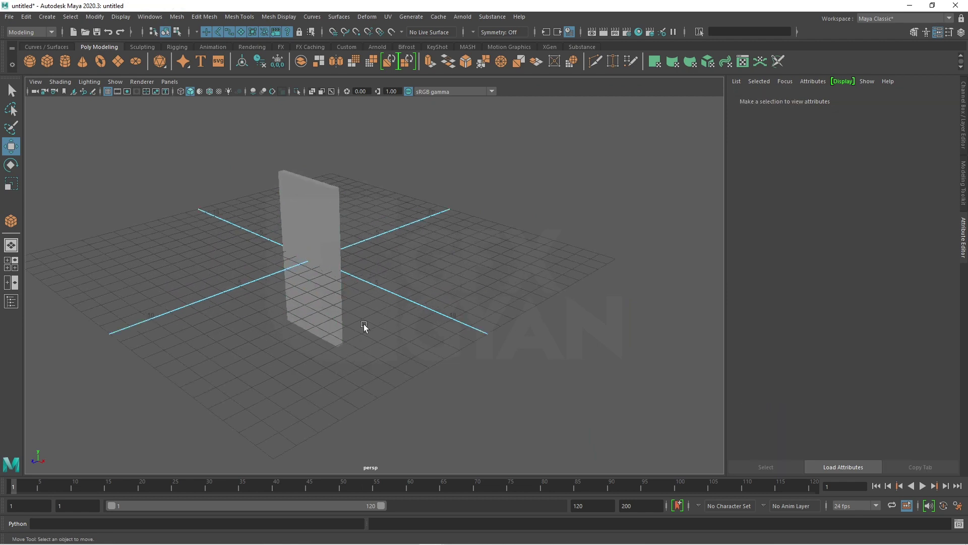
left_click_drag(364, 323, 416, 316, "alt")
left_click(303, 323)
mouse_move(359, 324)
left_mouse_down("alt")
mouse_move(318, 264)
mouse_move(428, 324)
mouse_move(285, 394)
left_mouse_up("alt")
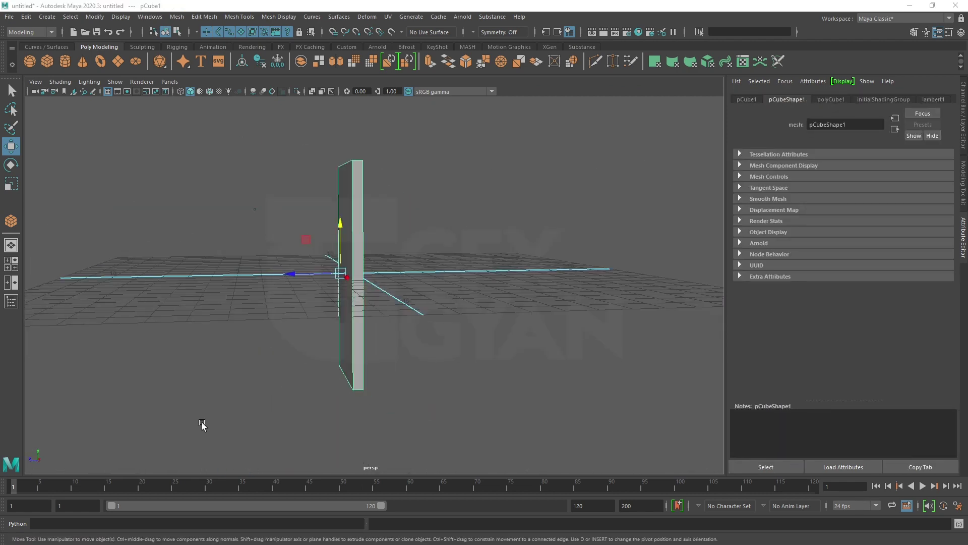
key("space")
key("space")
scroll(428, 373, "up", 5)
scroll(441, 390, "down", 4)
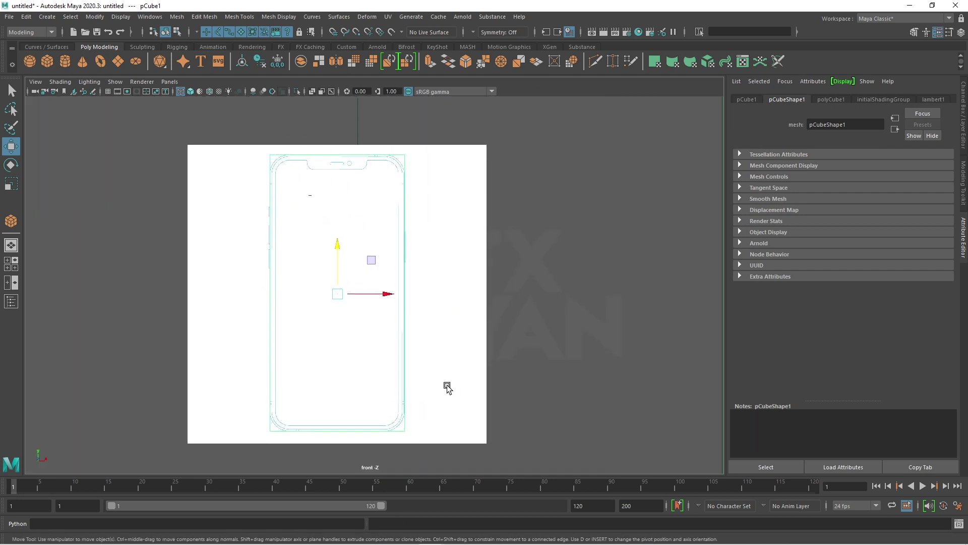
key("space")
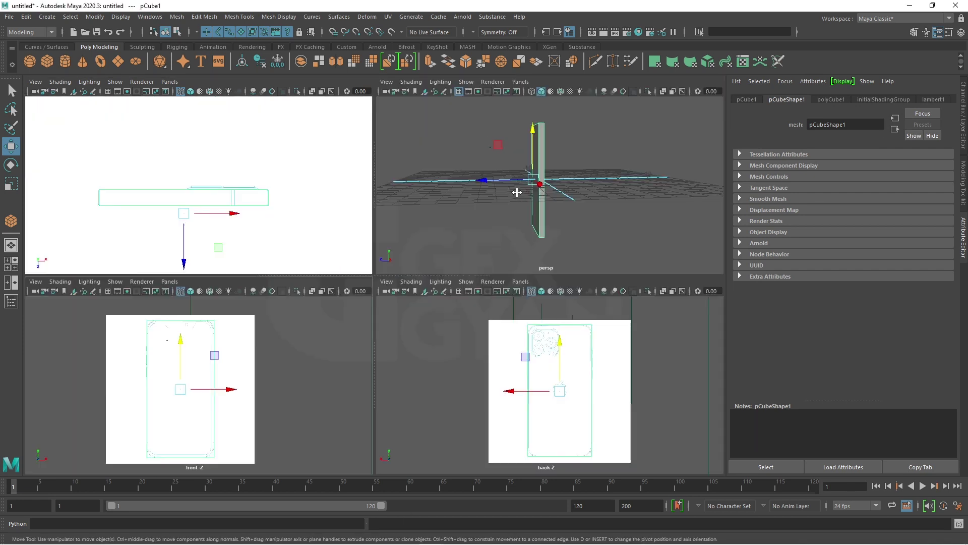
key("space")
Select the slab's four vertical corner edges in edge mode.
mouse_move(456, 313)
left_mouse_down("alt")
mouse_move(465, 261)
mouse_move(431, 358)
mouse_move(342, 274)
left_mouse_up("alt")
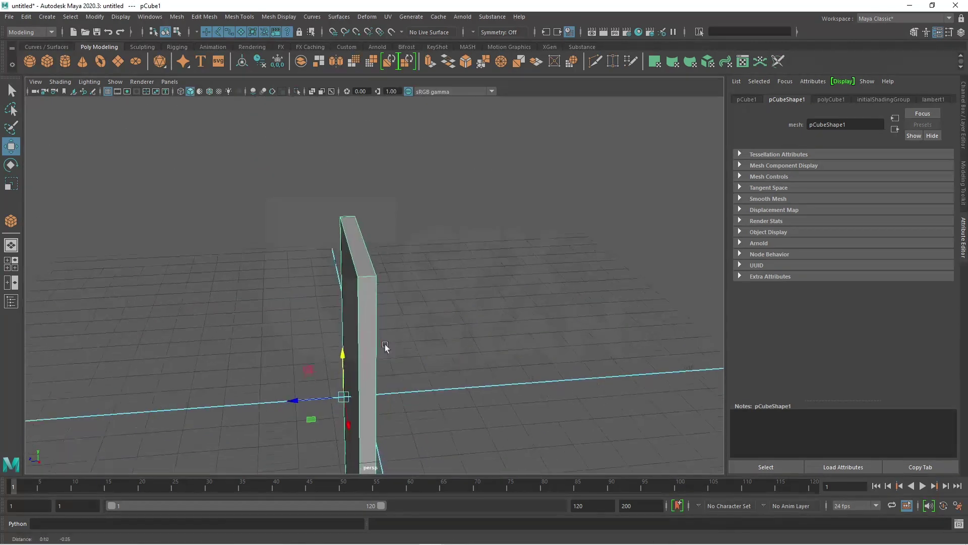
right_click(354, 257)
left_click(347, 230)
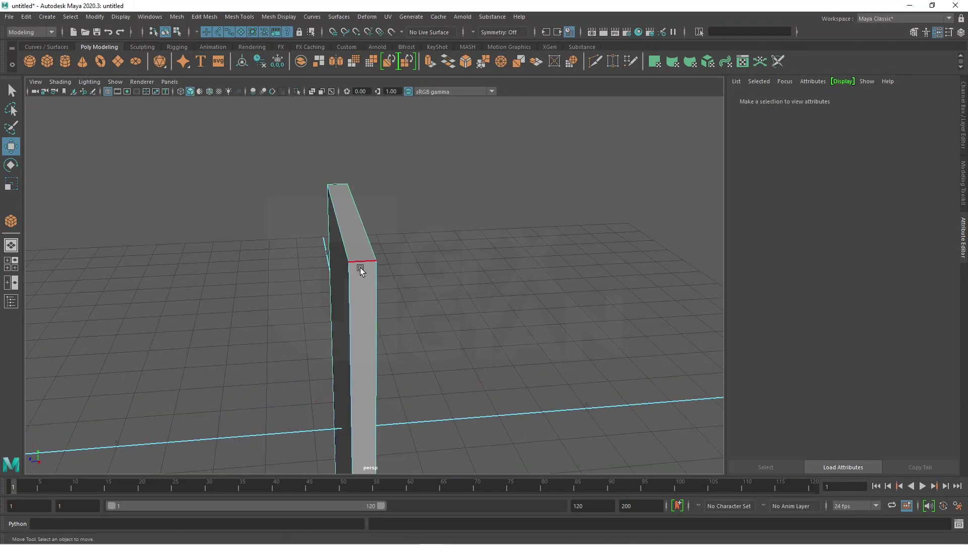
left_click_drag(426, 450, 402, 186, "alt")
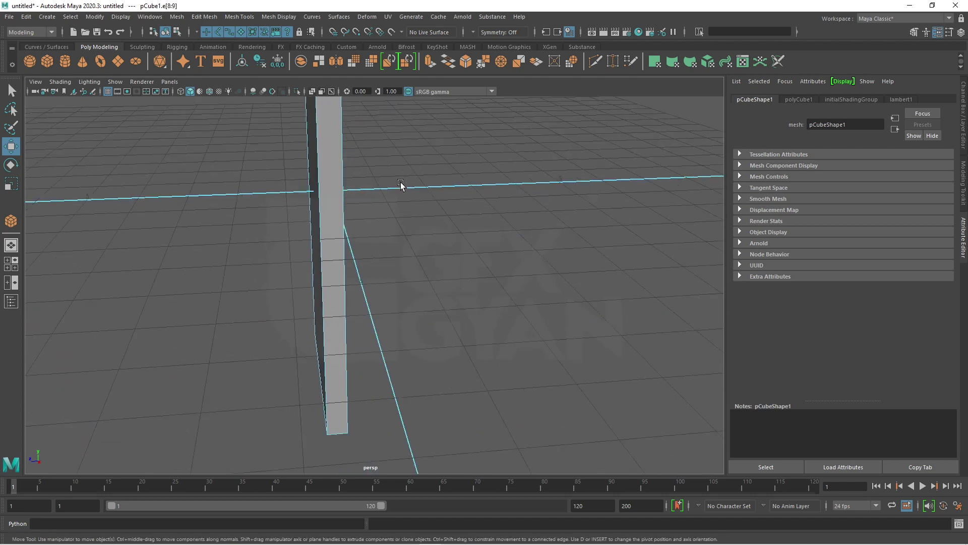
left_click(334, 427, "shift")
left_click_drag(213, 385, 440, 321, "alt")
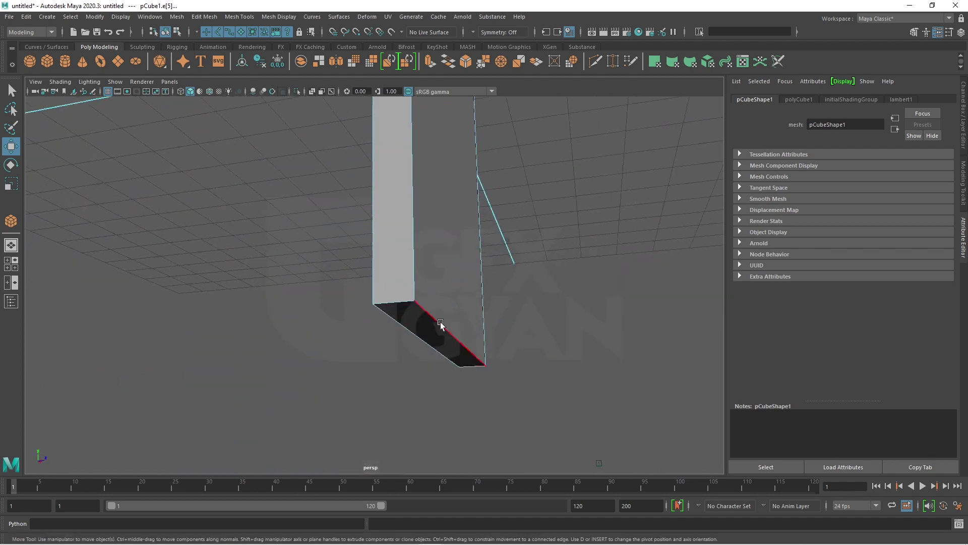
left_click(458, 356, "shift")
mouse_move(457, 356)
left_mouse_down("alt")
mouse_move(449, 242)
mouse_move(407, 287)
left_mouse_up("alt")
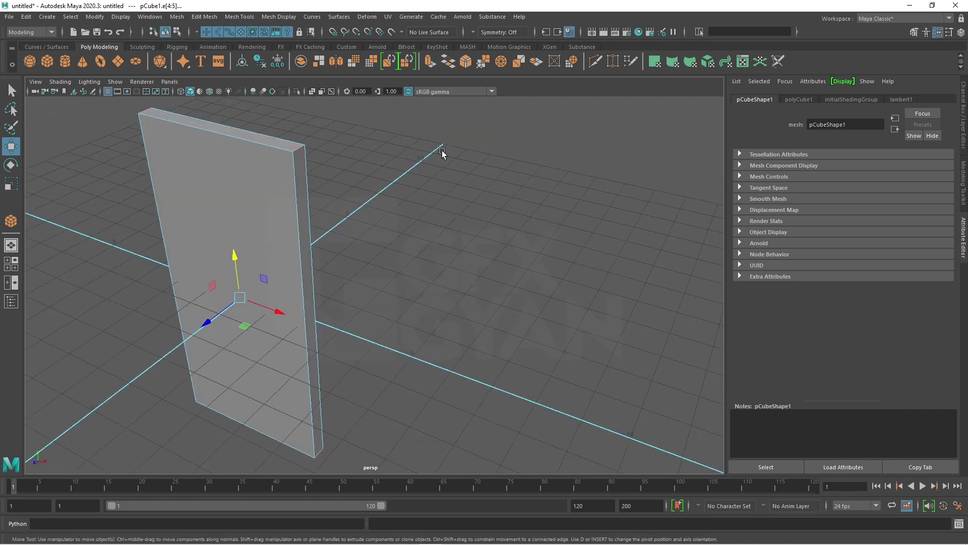
Bevel the corner edges with 6 segments and a fraction of 0.29.
left_click(468, 65)
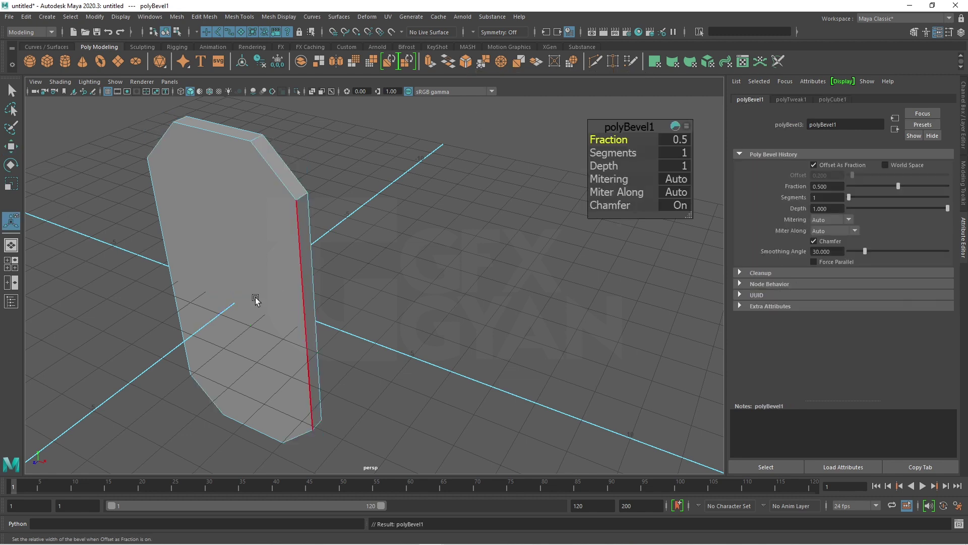
key("space")
key("space")
scroll(458, 238, "up", 3)
scroll(404, 314, "up", 3)
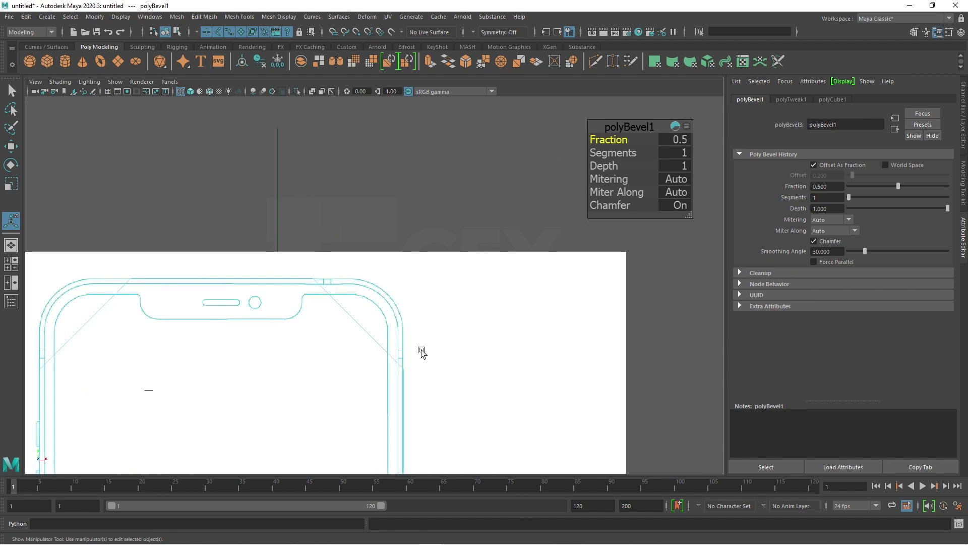
left_click(616, 152)
left_click_drag(615, 152, 625, 152)
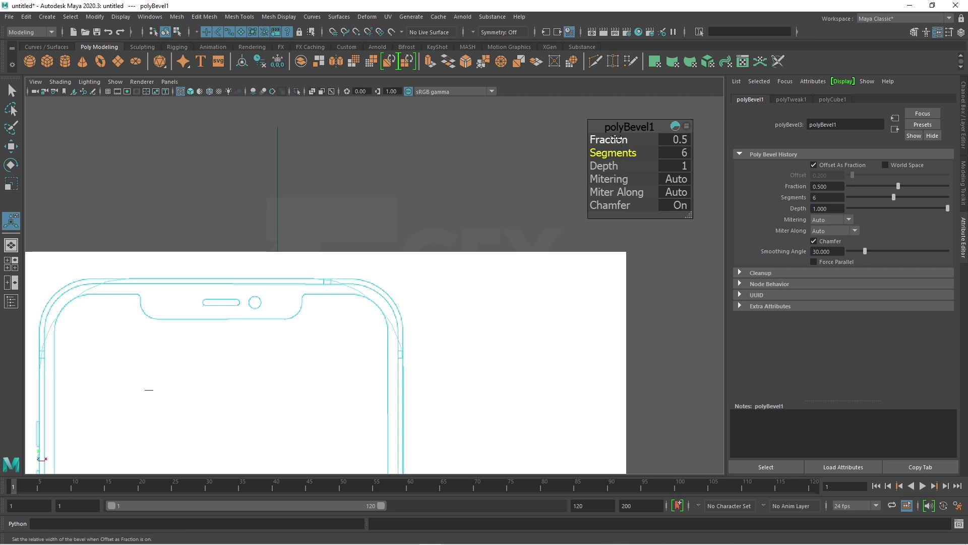
left_click_drag(616, 139, 606, 142)
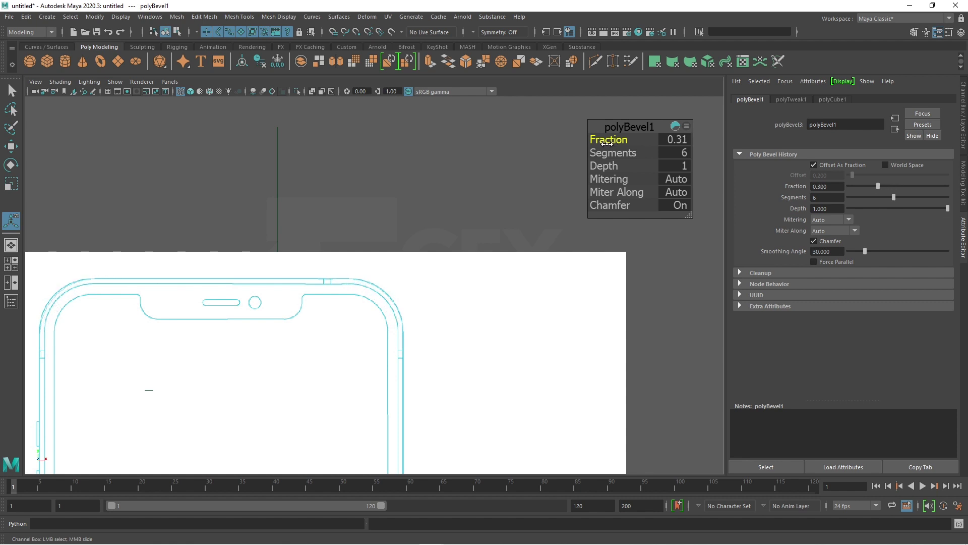
left_click_drag(608, 143, 607, 142)
left_click_drag(608, 143, 608, 144)
Check the rounded corners against the blueprint, then reselect the whole slab in object mode.
scroll(499, 382, "down", 4)
middle_click_drag(499, 382, 479, 298, "alt")
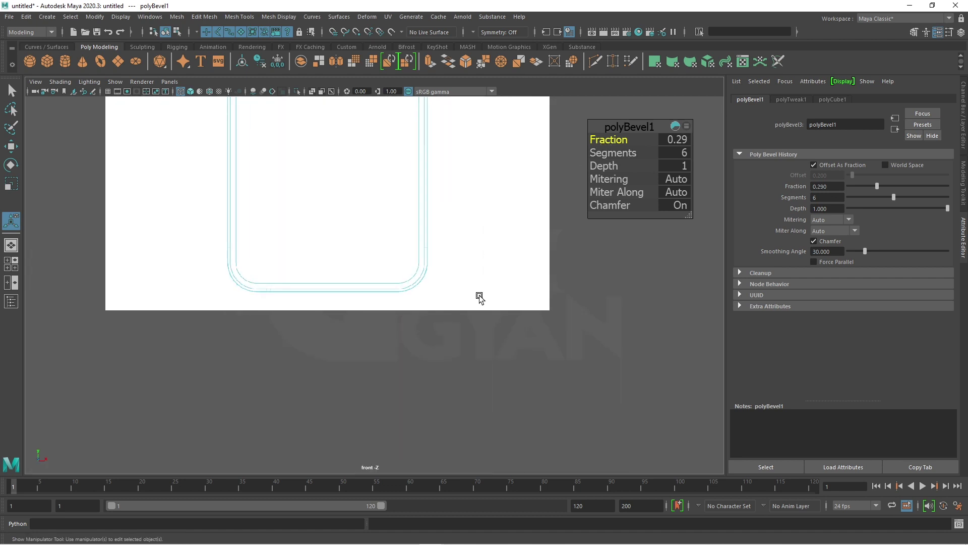
scroll(475, 306, "up", 3)
key("space")
key("space")
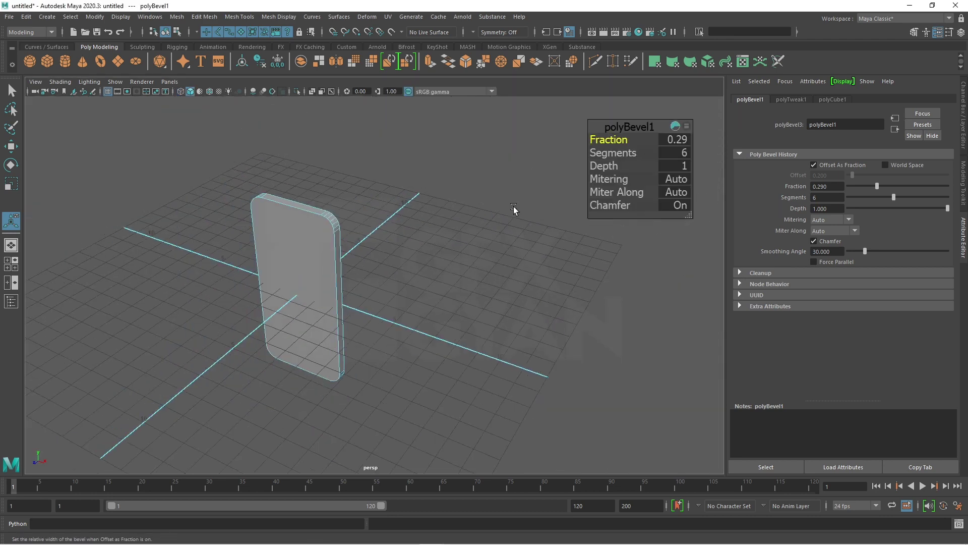
middle_click_drag(351, 228, 536, 352, "alt")
scroll(430, 331, "up", 5)
scroll(430, 331, "down", 5)
mouse_move(430, 330)
left_mouse_down("alt")
mouse_move(456, 298)
mouse_move(503, 269)
left_mouse_up("alt")
right_click_drag(503, 270, 575, 237)
left_click(466, 309)
mouse_move(465, 310)
left_mouse_down("alt")
mouse_move(493, 328)
mouse_move(642, 301)
mouse_move(519, 279)
mouse_move(389, 313)
mouse_move(444, 296)
mouse_move(447, 261)
mouse_move(503, 358)
left_mouse_up("alt")
scroll(436, 288, "up", 3)
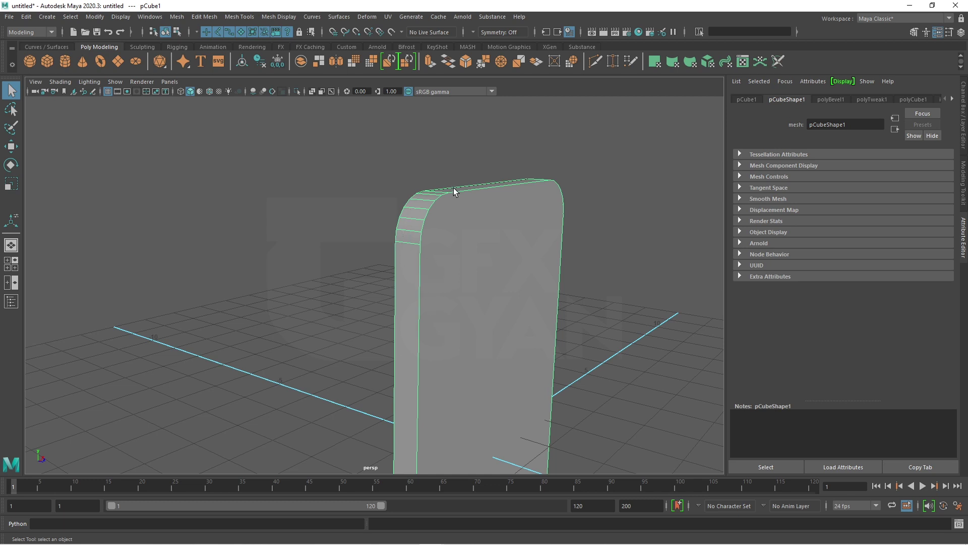
Box-select all edges of the slab in edge mode.
scroll(449, 243, "down", 5)
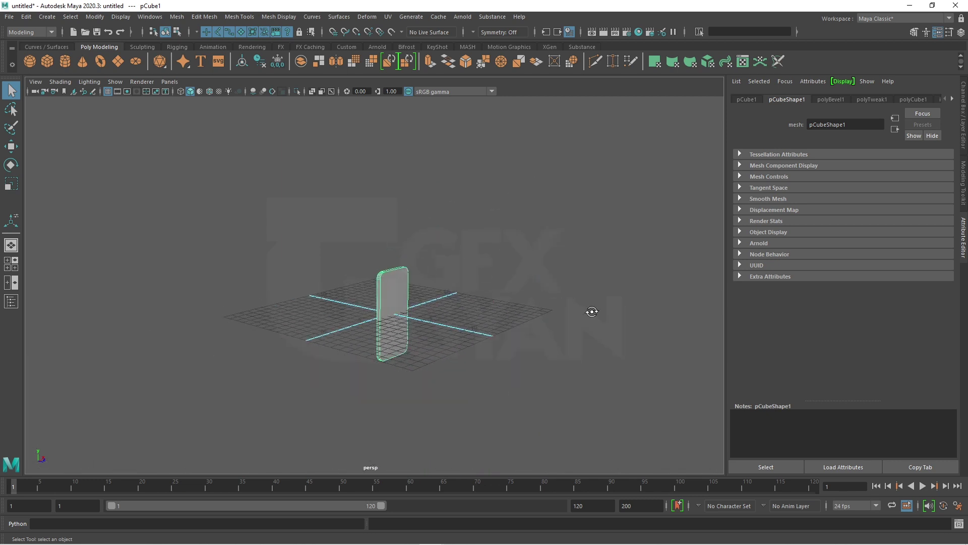
mouse_move(452, 240)
left_mouse_down("alt")
mouse_move(378, 355)
mouse_move(433, 313)
left_mouse_up("alt")
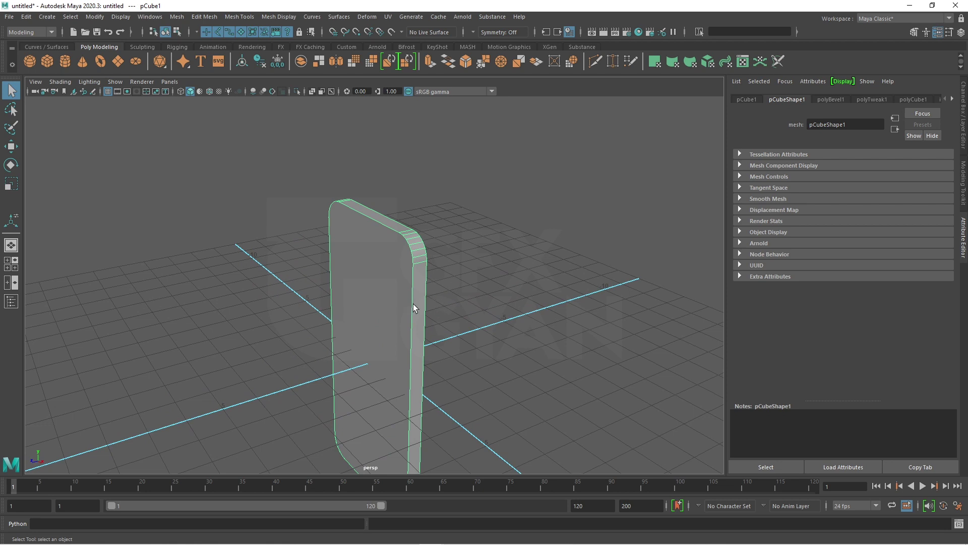
left_click_drag(431, 292, 396, 232, "alt")
scroll(418, 262, "down", 3)
scroll(407, 268, "up", 2)
right_click_drag(427, 317, 433, 267)
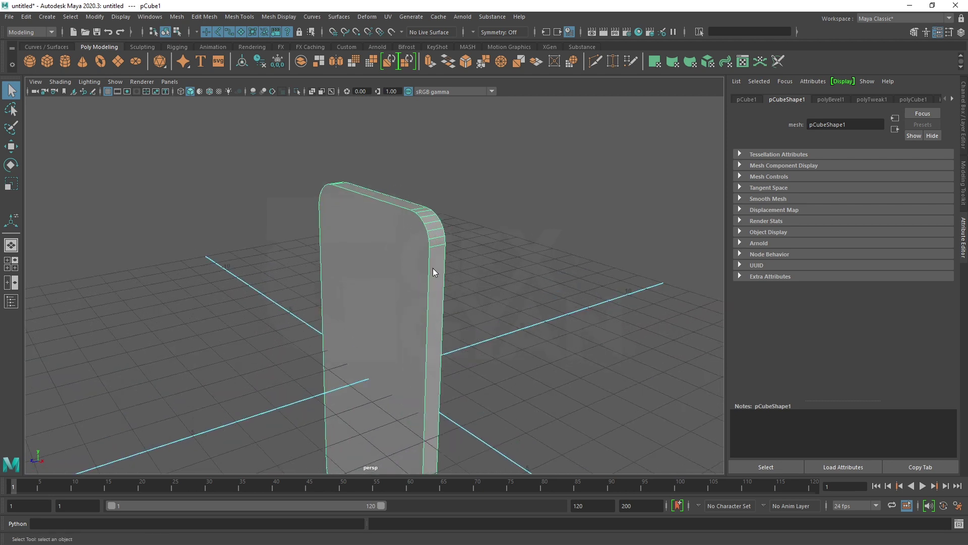
left_click(428, 282)
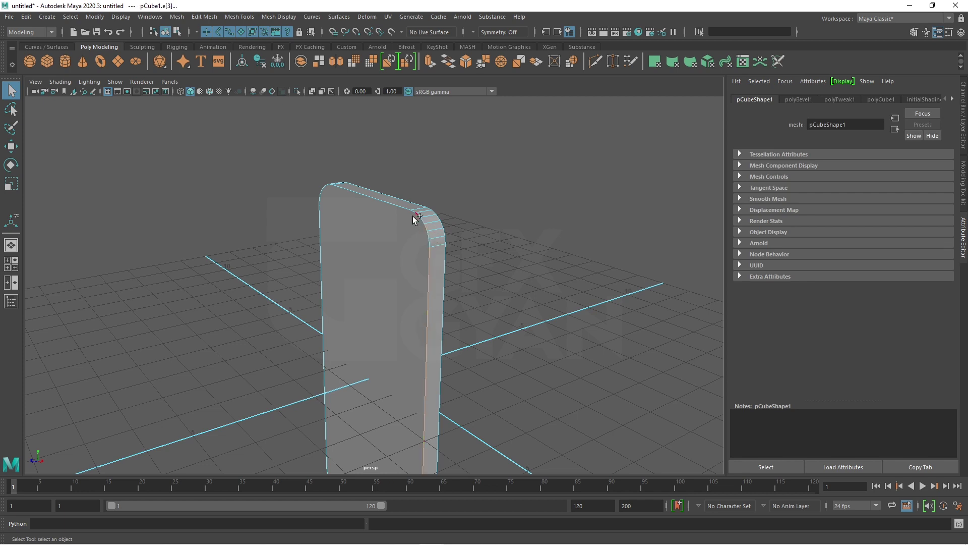
left_click_drag(384, 227, 389, 328, "alt")
left_click_drag(413, 138, 290, 459)
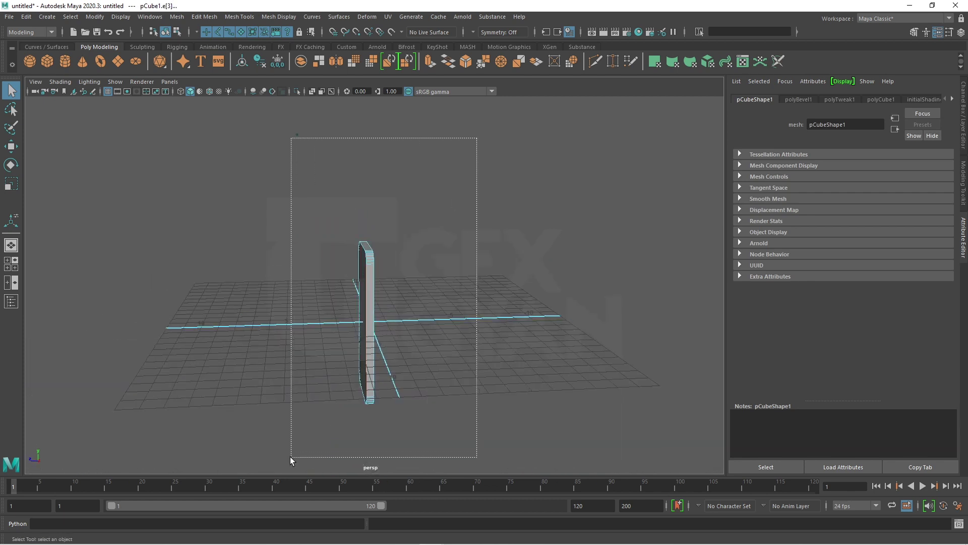
Check the slab's thickness in the back and top blueprint views.
key("space")
left_click_drag(529, 361, 526, 359)
scroll(258, 338, "up", 5)
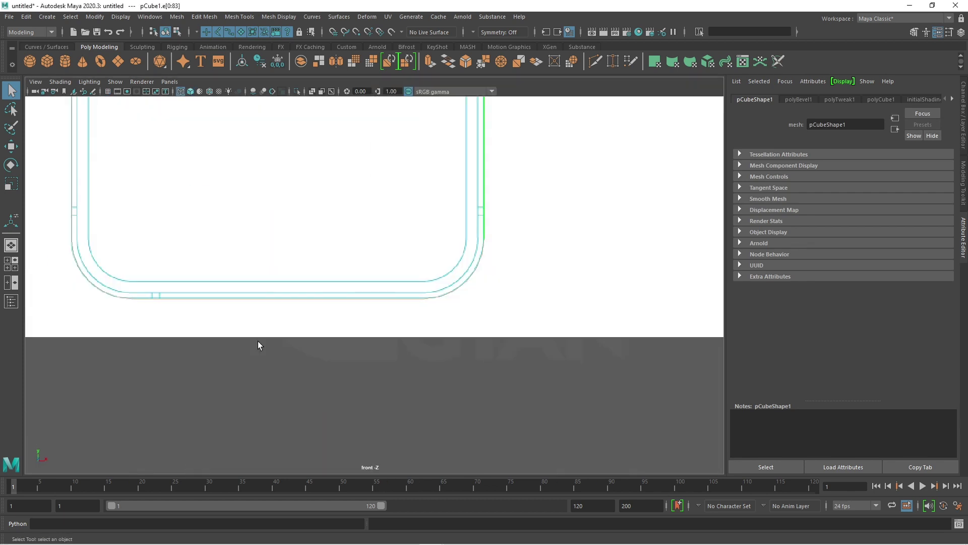
key("space")
left_click_drag(300, 319, 314, 225)
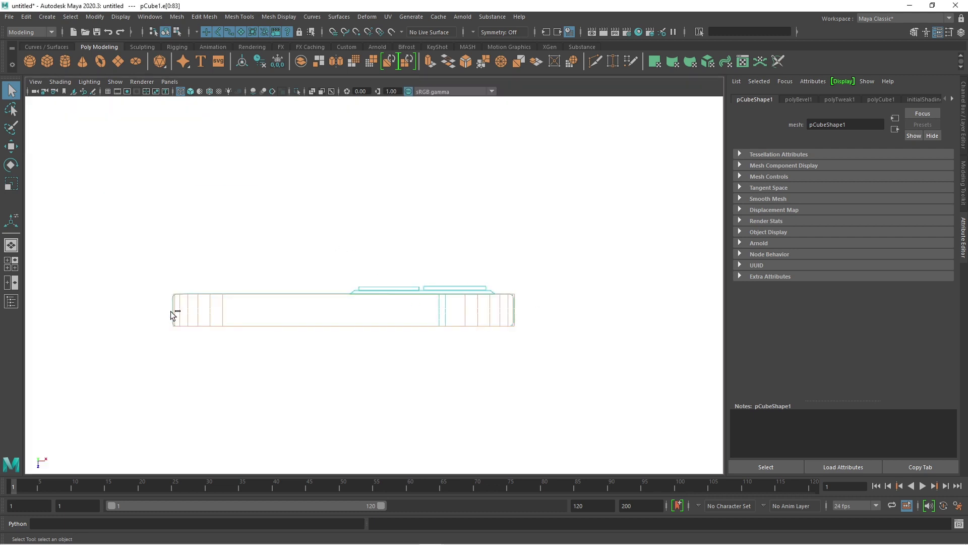
left_click(548, 200)
mouse_move(414, 322)
left_mouse_down("alt")
mouse_move(401, 347)
mouse_move(398, 278)
left_mouse_up("alt")
right_click_drag(397, 278, 439, 299, "alt")
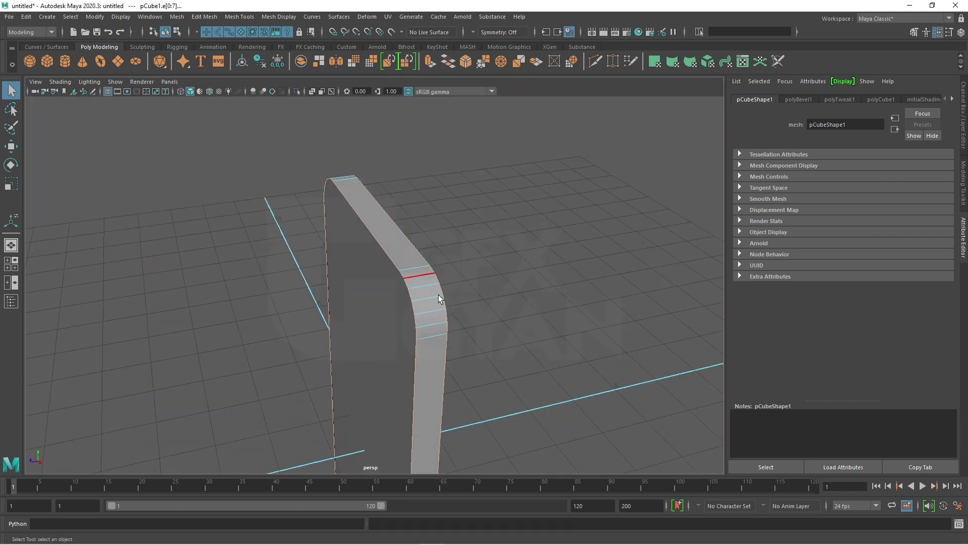
Bevel the front and back edges with 3 segments for a fully rounded profile.
left_click(462, 61)
mouse_move(622, 141)
left_mouse_down()
mouse_move(635, 141)
mouse_move(630, 156)
left_mouse_up()
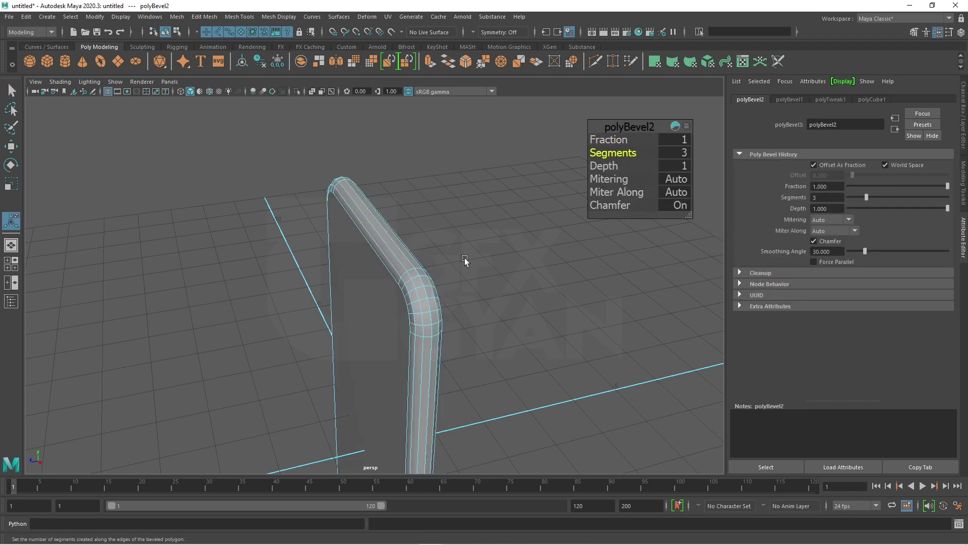
key("F8")
left_click(482, 328)
left_click_drag(482, 329, 412, 337, "alt")
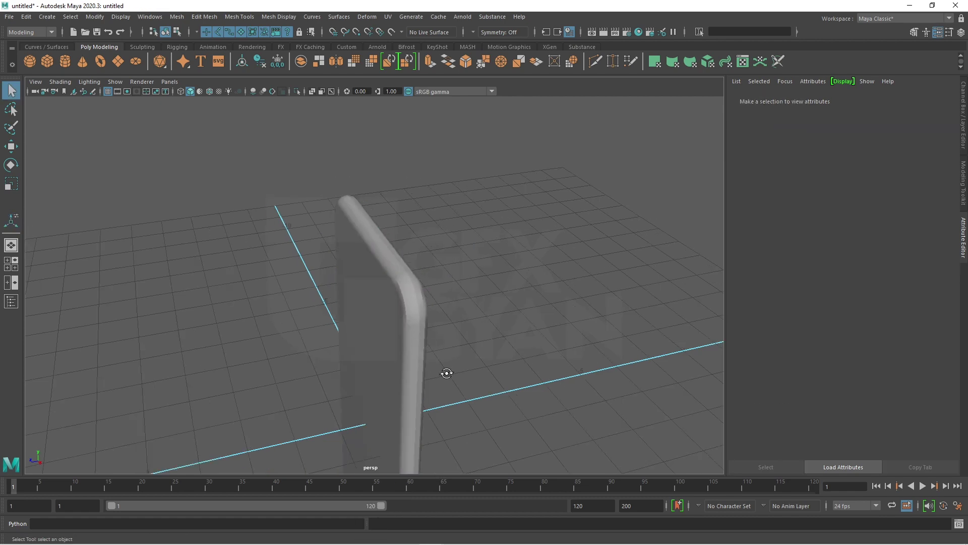
mouse_move(447, 373)
left_mouse_down("alt")
mouse_move(430, 211)
mouse_move(437, 281)
mouse_move(396, 317)
left_mouse_up("alt")
Inspect the rounded slab, then undo the edge bevel.
left_click(397, 316)
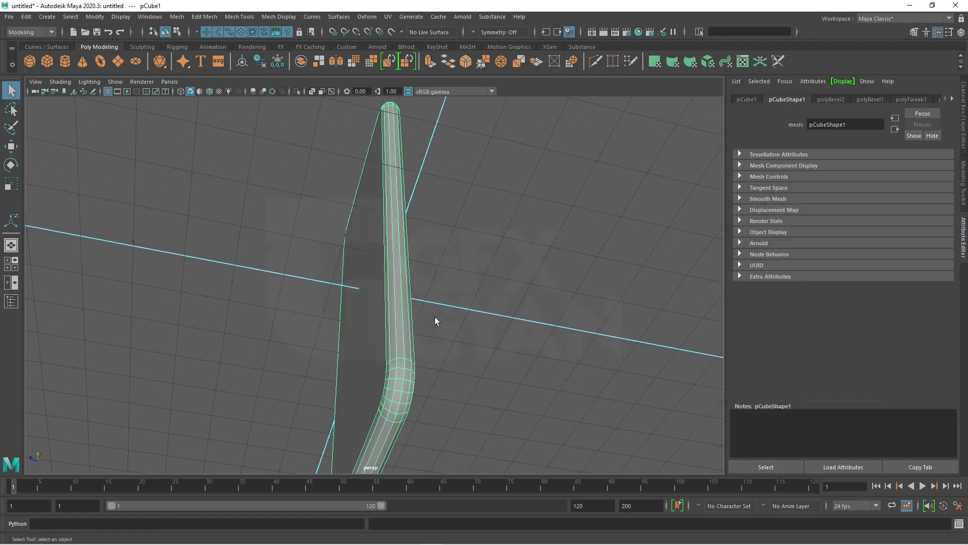
left_click(452, 329)
left_click_drag(454, 368, 392, 252, "alt")
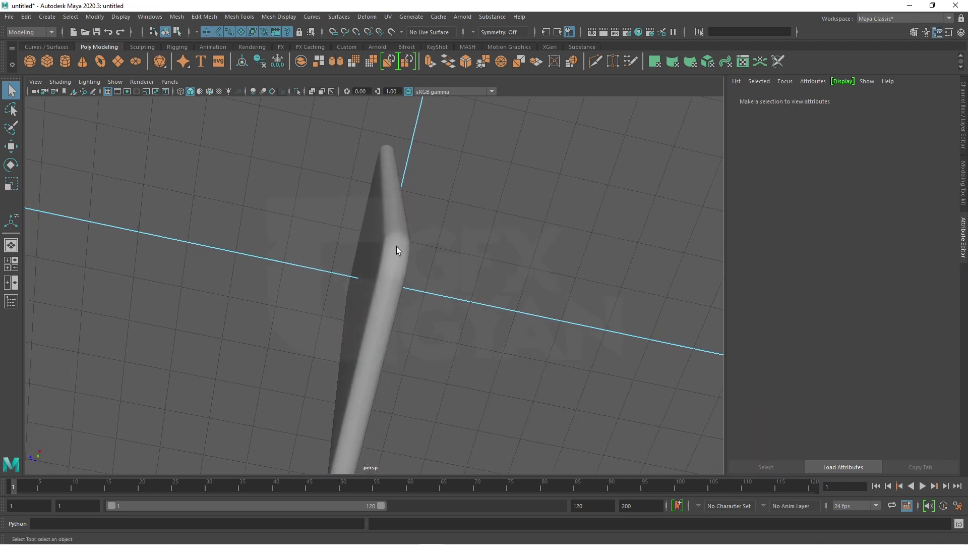
left_click(396, 246)
key("ctrl+z")
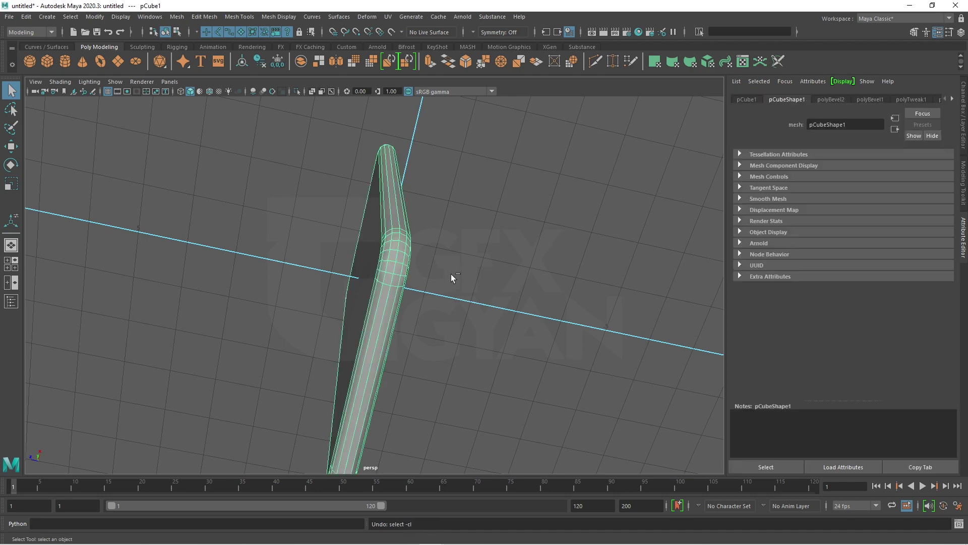
key("ctrl+z")
key("ctrl+z")
key("ctrl+z")
mouse_move(450, 274)
left_mouse_down("alt")
mouse_move(489, 265)
mouse_move(579, 333)
mouse_move(499, 337)
mouse_move(498, 307)
mouse_move(455, 286)
left_mouse_up("alt")
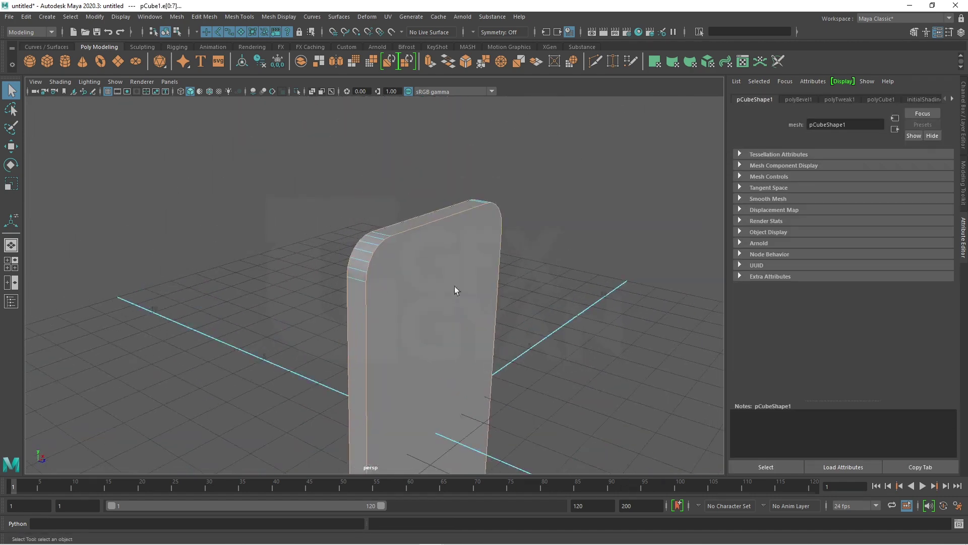
right_click_drag(444, 267, 495, 228)
Reselect the phone slab and view it from an elevated three-quarter angle.
left_click(454, 278)
scroll(482, 331, "up", 3)
mouse_move(482, 331)
left_mouse_down("alt")
mouse_move(516, 318)
mouse_move(415, 298)
mouse_move(456, 318)
mouse_move(462, 270)
mouse_move(288, 296)
mouse_move(463, 281)
mouse_move(449, 267)
mouse_move(424, 318)
mouse_move(416, 294)
left_mouse_up("alt")
scroll(455, 318, "down", 5)
scroll(442, 267, "up", 3)
scroll(409, 310, "up", 2)
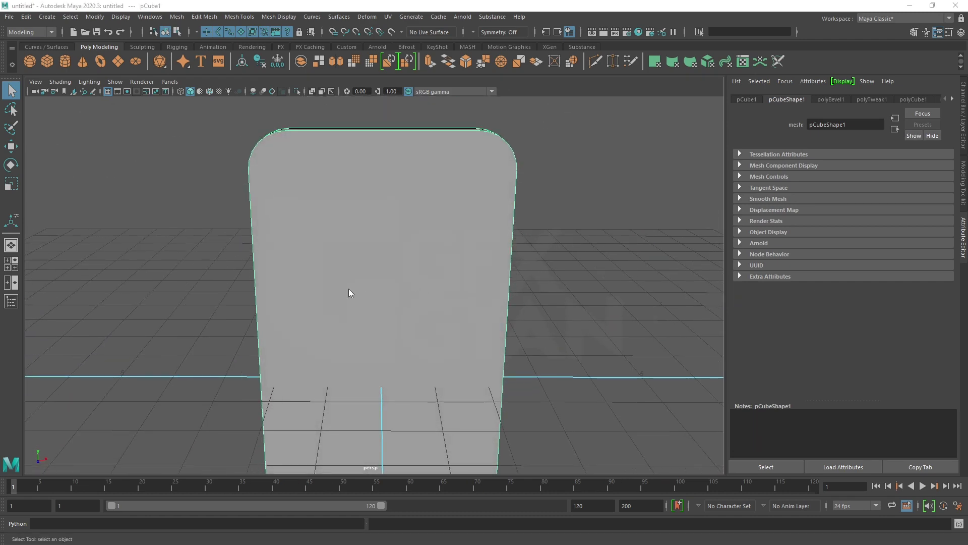
Check the phone outline's corners in the enlarged front blueprint view.
key("4")
key("space")
key("space")
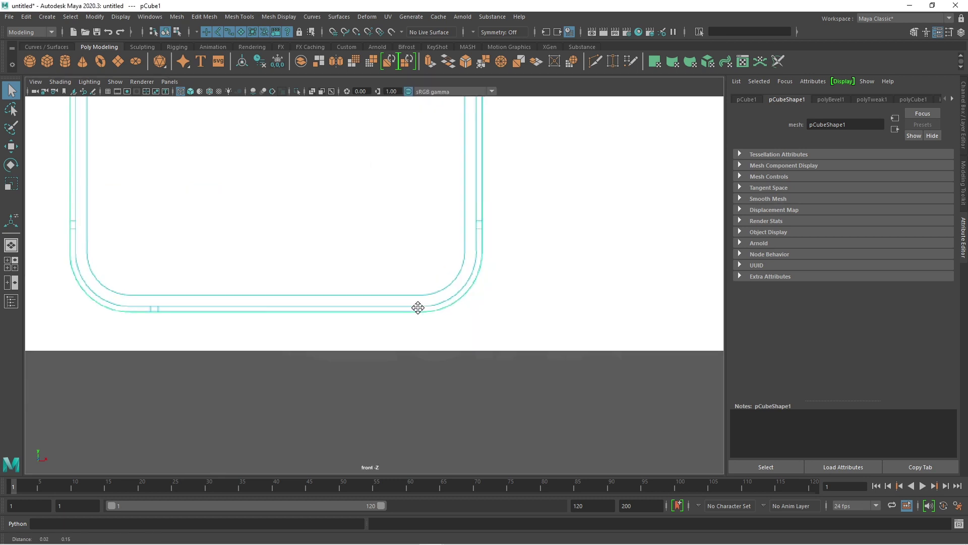
scroll(417, 308, "up", 5)
middle_click_drag(417, 307, 488, 293, "alt")
scroll(488, 293, "down", 5)
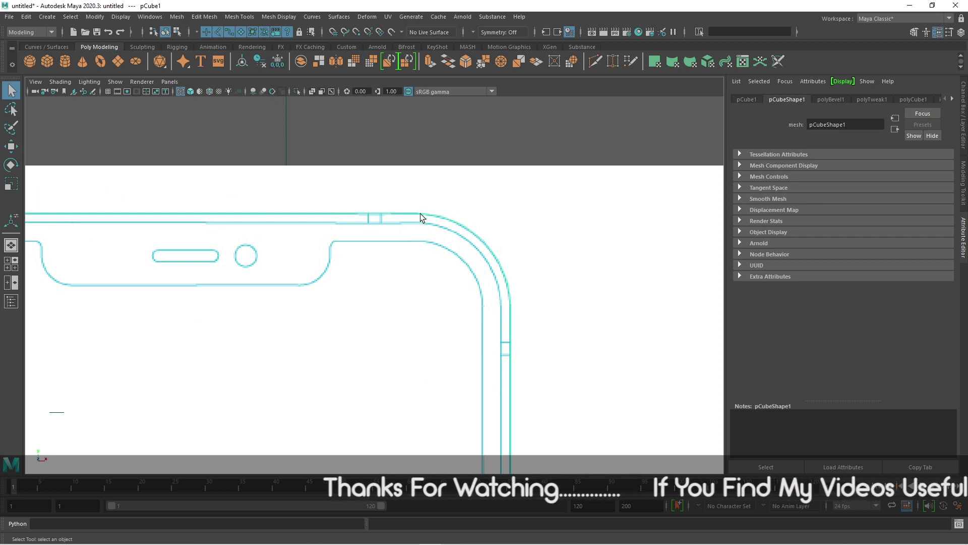
key("space")
left_click_drag(519, 198, 581, 177)
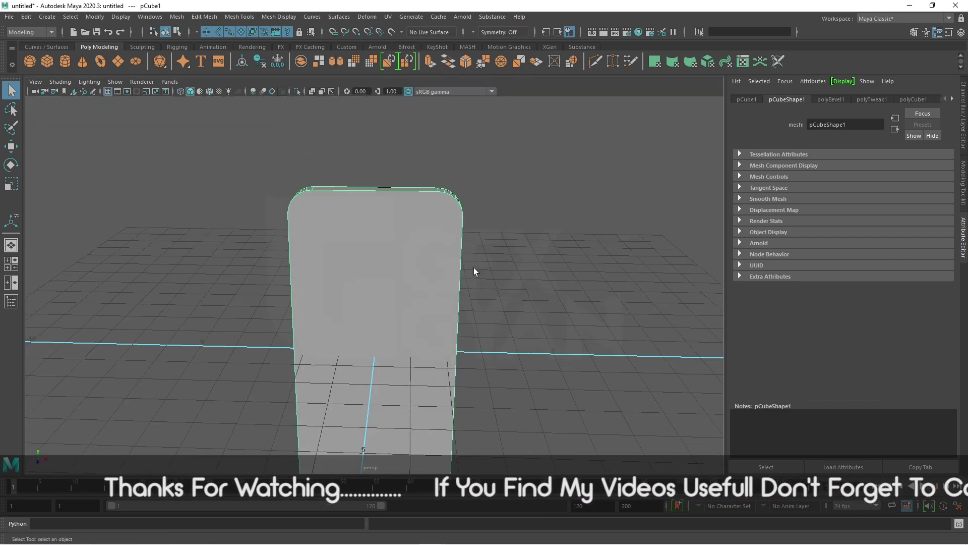
Select large faces f[28] and f[29] and open the Edit Mesh menu.
right_click_drag(416, 204, 411, 232)
left_click(411, 231)
left_click_drag(582, 288, 397, 285, "alt")
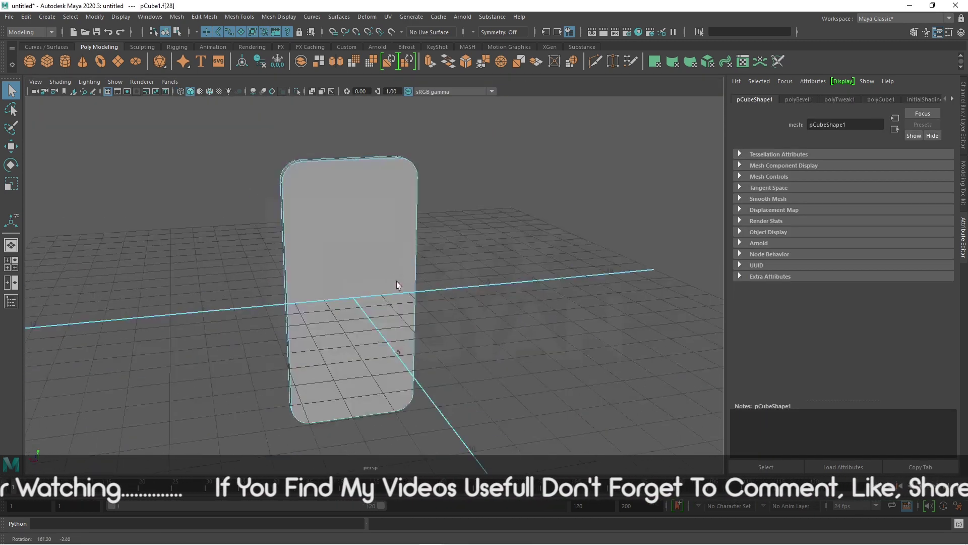
left_click(346, 222, "shift")
mouse_move(347, 222)
left_mouse_down("alt")
mouse_move(533, 323)
mouse_move(372, 346)
mouse_move(545, 334)
left_mouse_up("alt")
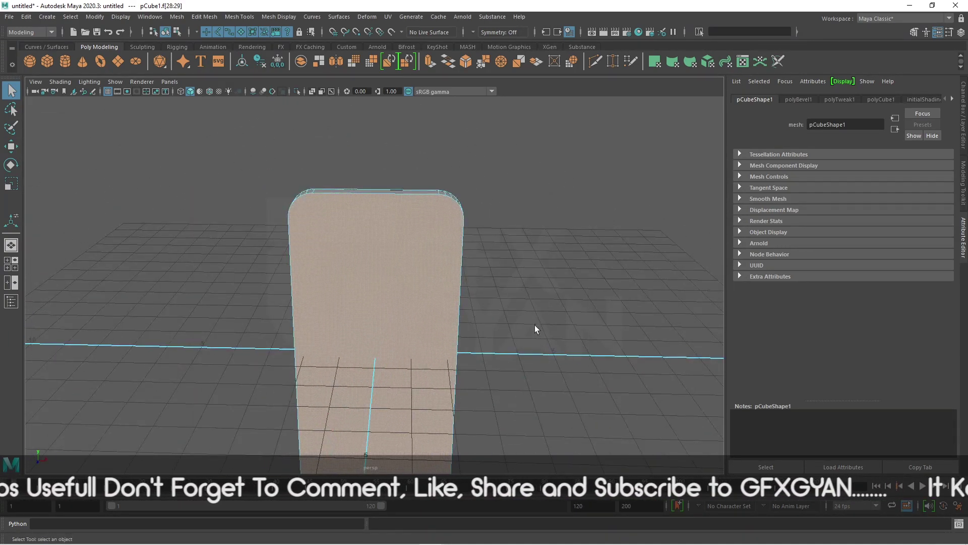
left_click(195, 18)
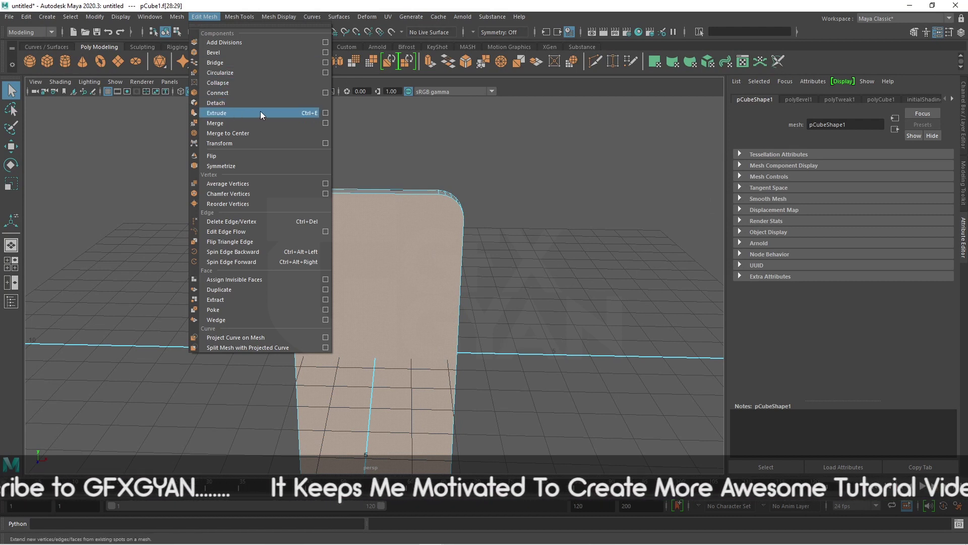
Extrude the front and back faces with an Offset of 0.07.
left_click(260, 113)
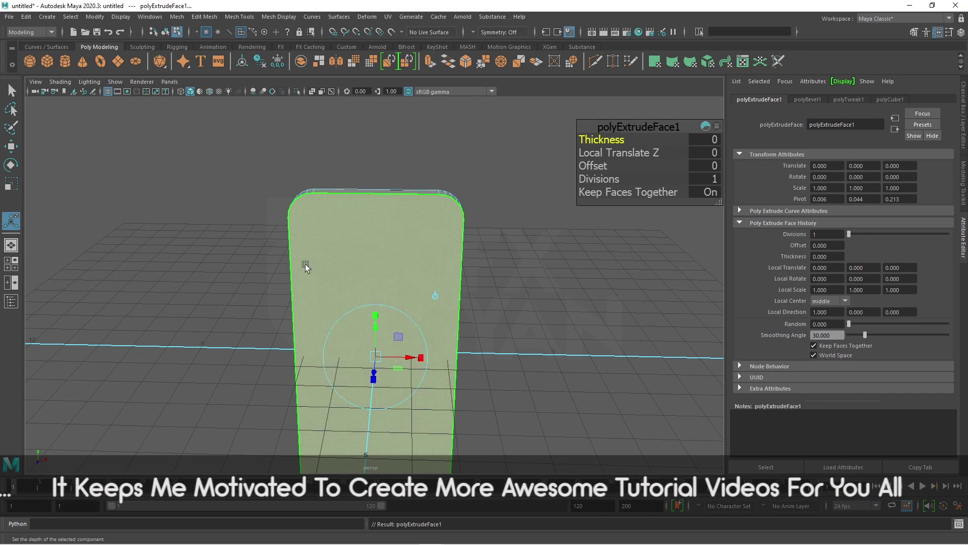
key("space")
key("space")
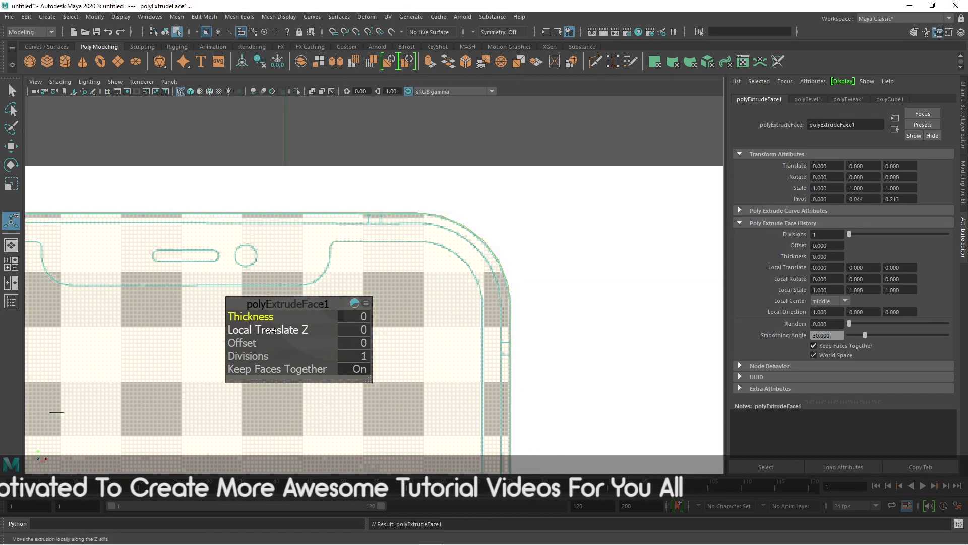
left_click(247, 343)
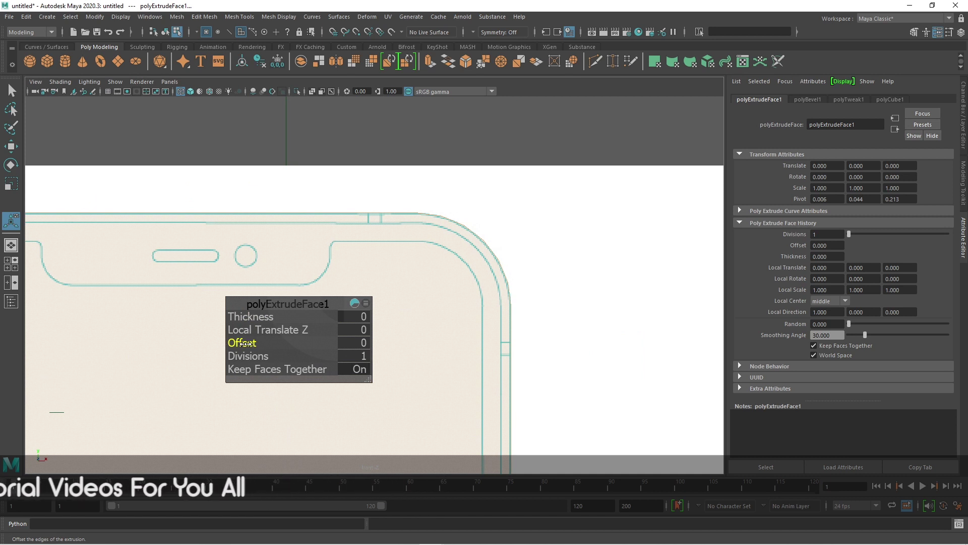
left_click_drag(245, 343, 252, 343)
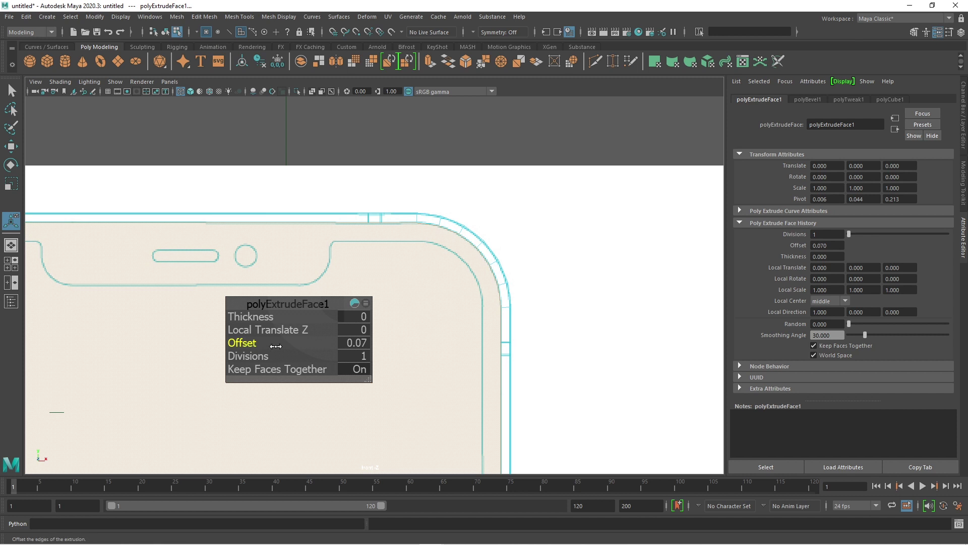
Check the inset border in the back view and around the phone in perspective.
key("space")
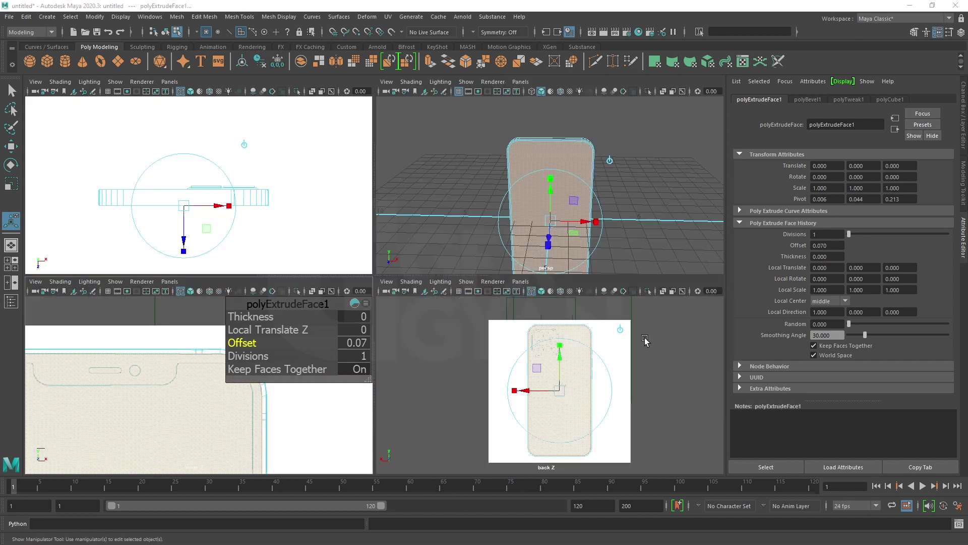
key("space")
scroll(521, 354, "up", 3)
scroll(453, 378, "up", 2)
scroll(521, 328, "up", 2)
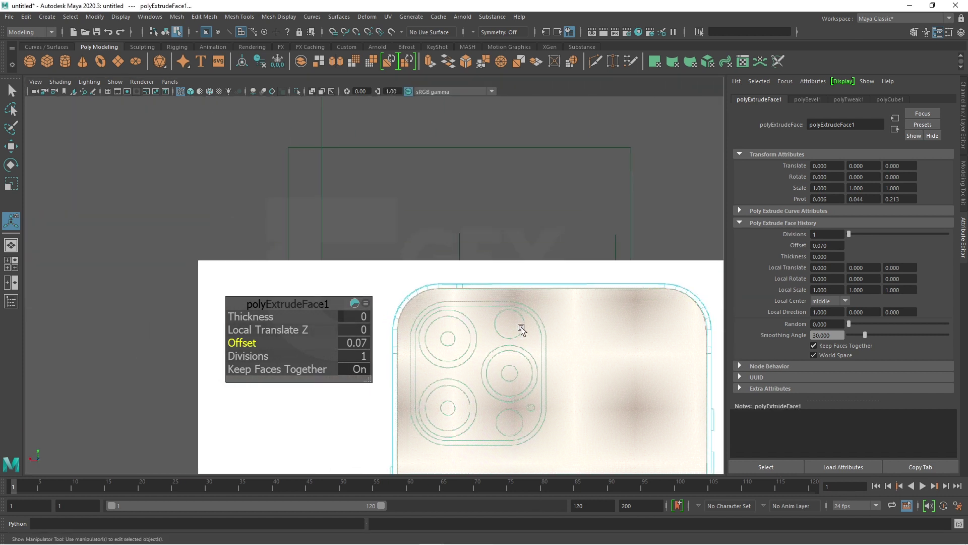
scroll(517, 397, "up", 2)
scroll(532, 212, "down", 5)
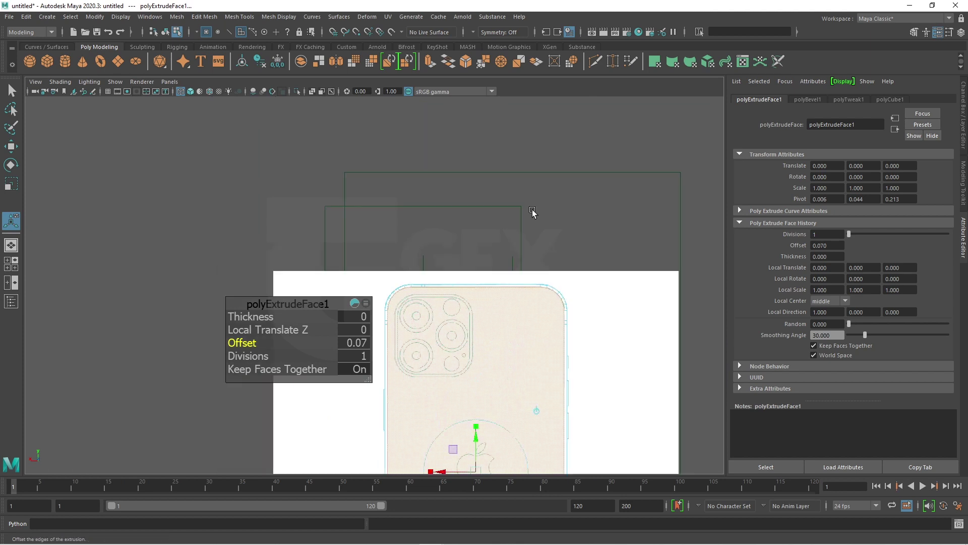
key("space")
key("space")
mouse_move(486, 231)
left_mouse_down("alt")
mouse_move(573, 234)
mouse_move(436, 235)
mouse_move(414, 262)
mouse_move(424, 282)
left_mouse_up("alt")
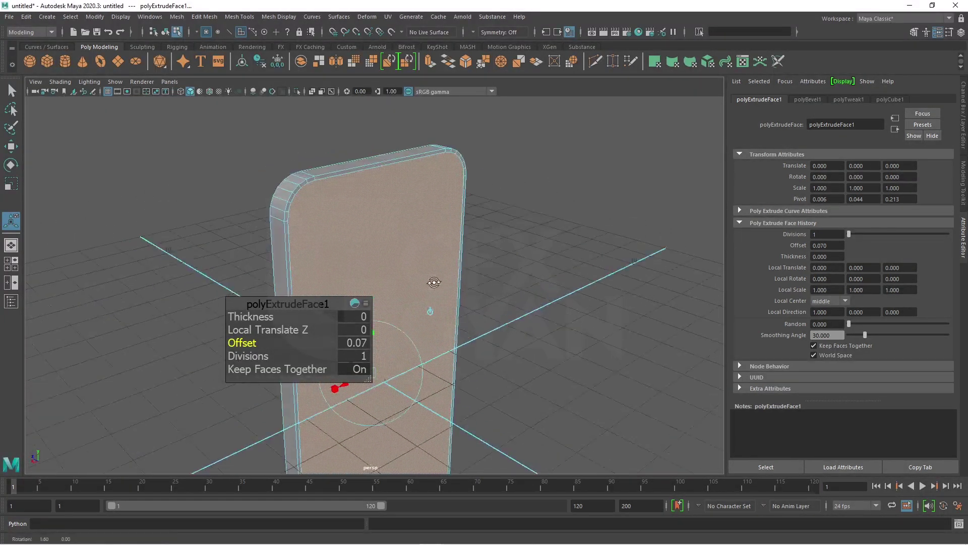
mouse_move(424, 283)
middle_mouse_down("alt")
mouse_move(411, 311)
mouse_move(417, 275)
middle_mouse_up("alt")
mouse_move(283, 304)
left_mouse_down()
mouse_move(630, 152)
mouse_move(496, 318)
mouse_move(476, 328)
left_mouse_up()
Exit the extrude manipulator and reselect the whole phone mesh in object mode.
key("q")
key("F8")
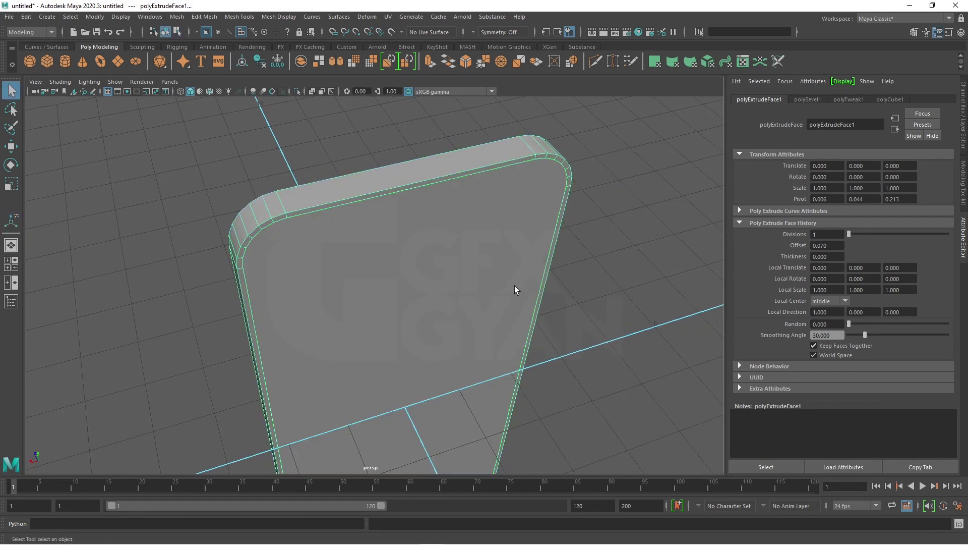
left_click(418, 248)
left_click_drag(417, 249, 406, 283, "alt")
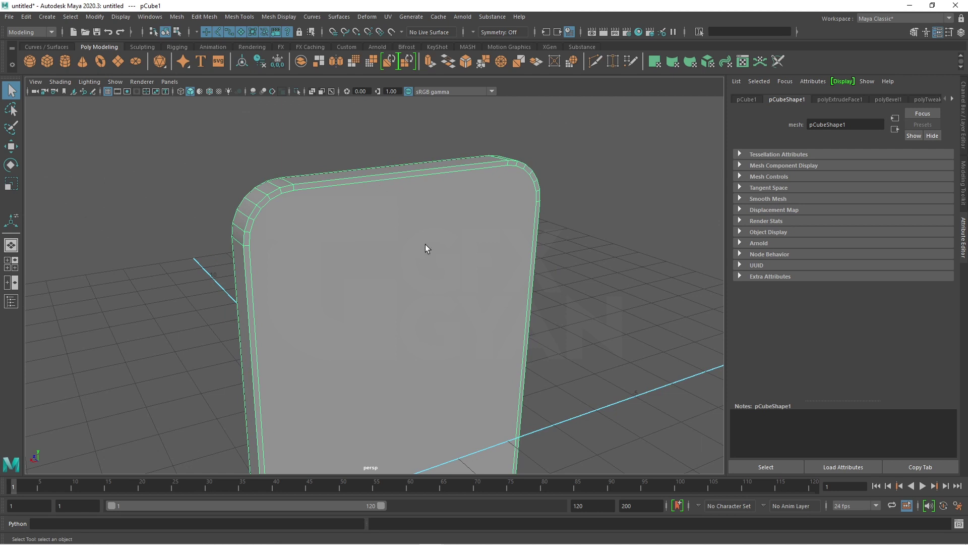
Orbit around the slab to inspect its side and front.
scroll(425, 244, "down", 3)
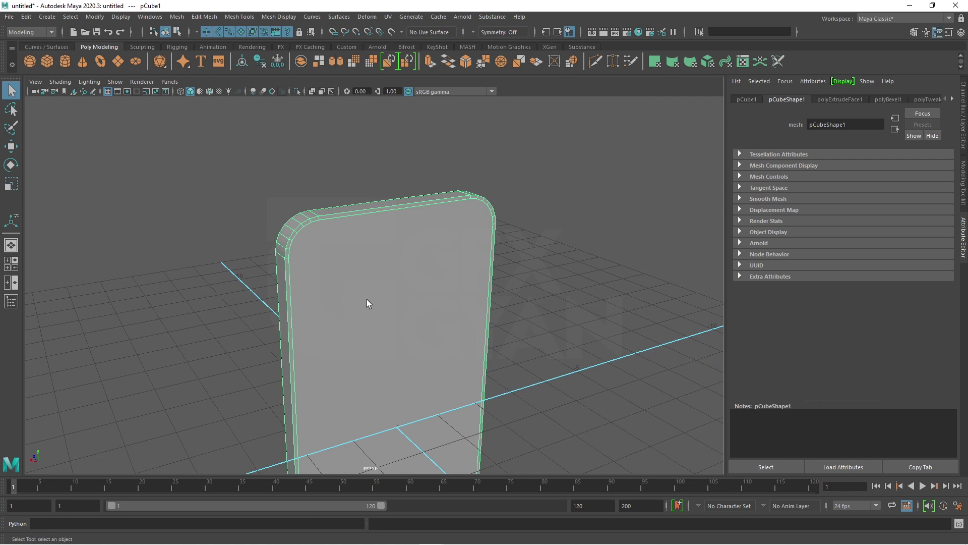
left_click_drag(259, 324, 422, 335, "alt")
mouse_move(352, 291)
left_mouse_down("alt")
mouse_move(479, 346)
mouse_move(538, 348)
mouse_move(286, 224)
left_mouse_up("alt")
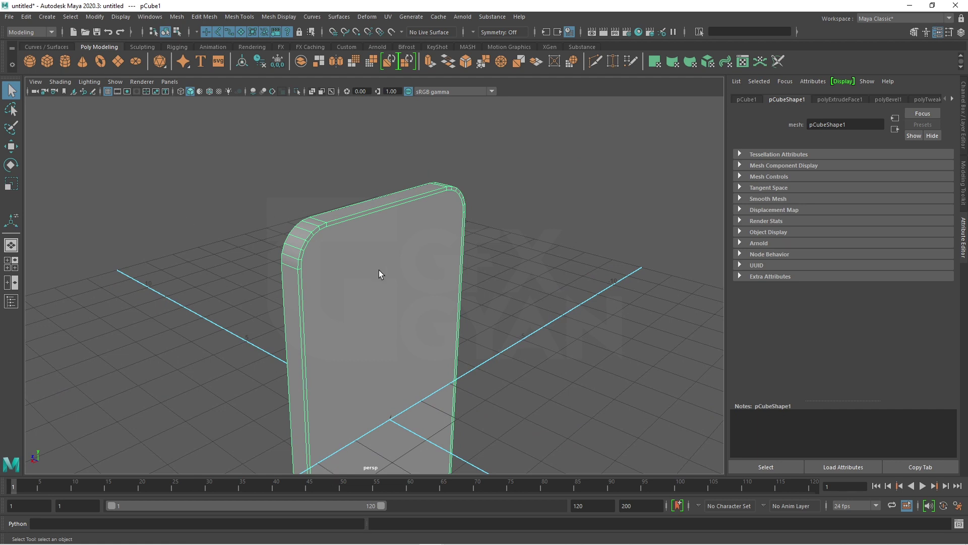
mouse_move(380, 270)
left_mouse_down("alt")
mouse_move(383, 288)
mouse_move(363, 309)
mouse_move(389, 334)
mouse_move(424, 260)
mouse_move(402, 306)
mouse_move(391, 264)
mouse_move(416, 283)
left_mouse_up("alt")
scroll(339, 303, "up", 3)
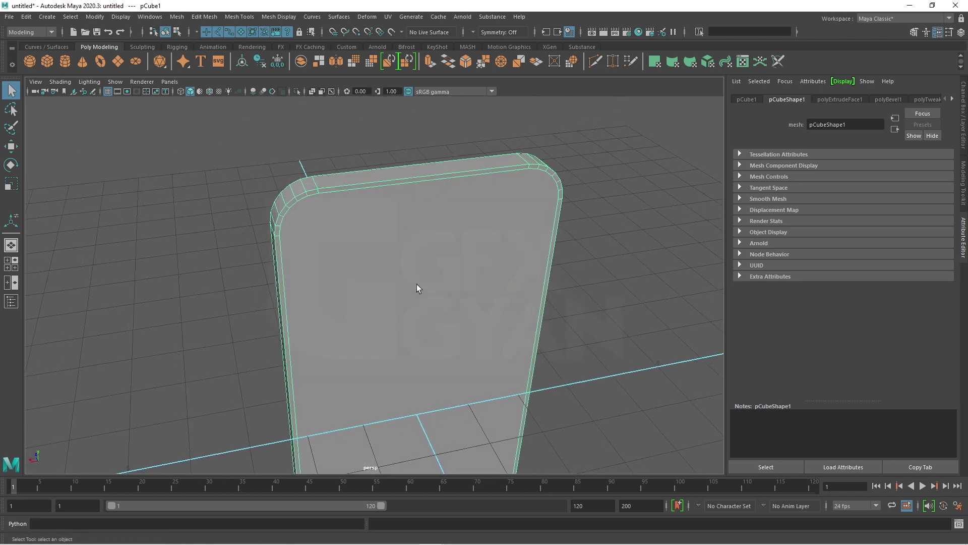
Reselect the front and back inset faces f[28:29] in face mode.
right_click(405, 230)
right_click_drag(407, 258, 406, 258)
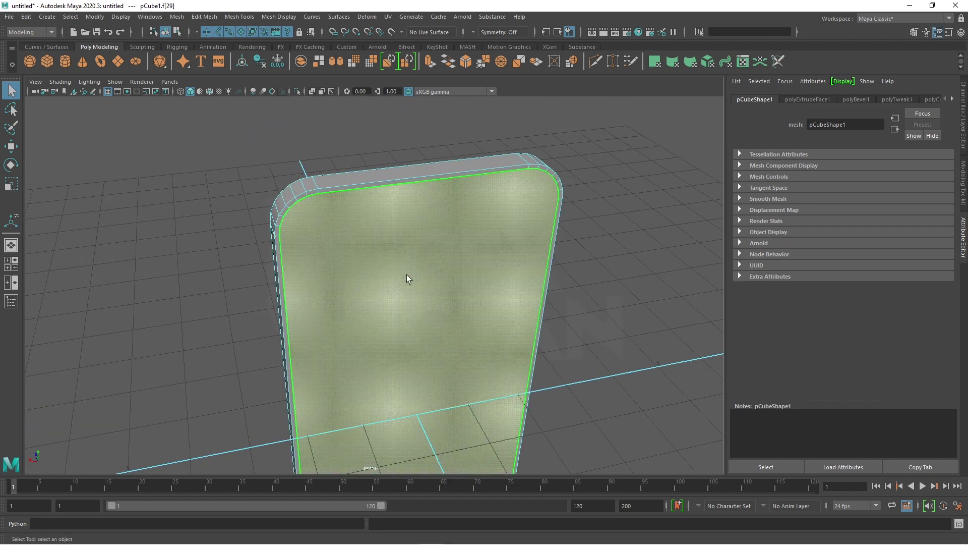
mouse_move(406, 275)
left_mouse_down("alt")
mouse_move(350, 311)
mouse_move(476, 310)
left_mouse_up("alt")
left_click(365, 271)
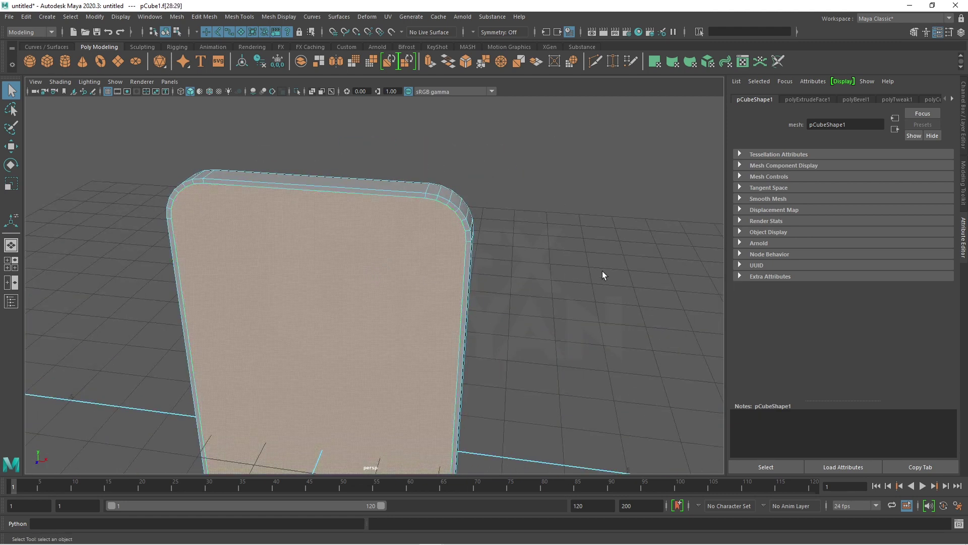
left_click_drag(602, 271, 396, 271, "alt")
left_click(377, 308, "shift")
middle_click_drag(377, 307, 452, 384, "alt")
mouse_move(451, 383)
left_mouse_down("alt")
mouse_move(426, 339)
mouse_move(423, 361)
mouse_move(377, 356)
mouse_move(410, 353)
mouse_move(419, 368)
mouse_move(406, 339)
mouse_move(409, 354)
mouse_move(463, 368)
left_mouse_up("alt")
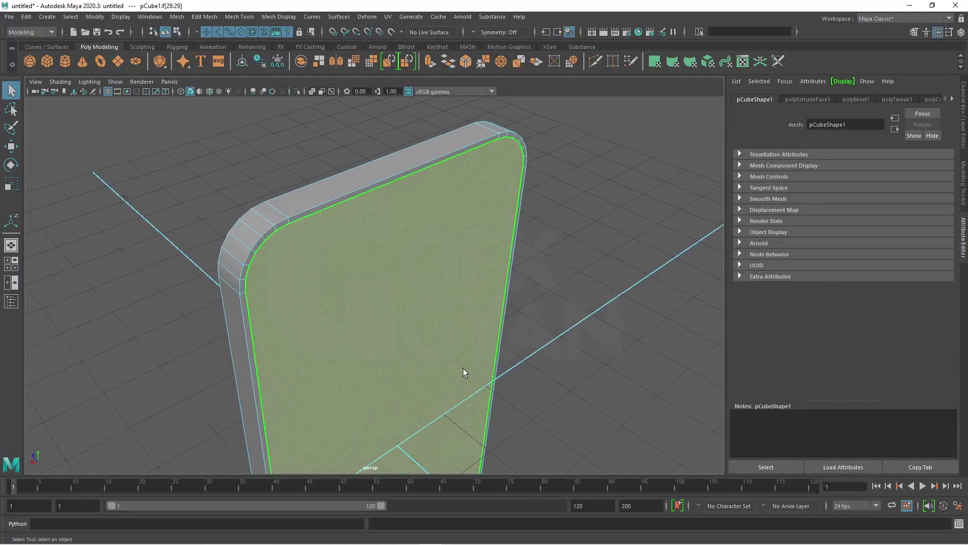
Extract the selected inset faces from the frame and return to object mode.
left_click(204, 17)
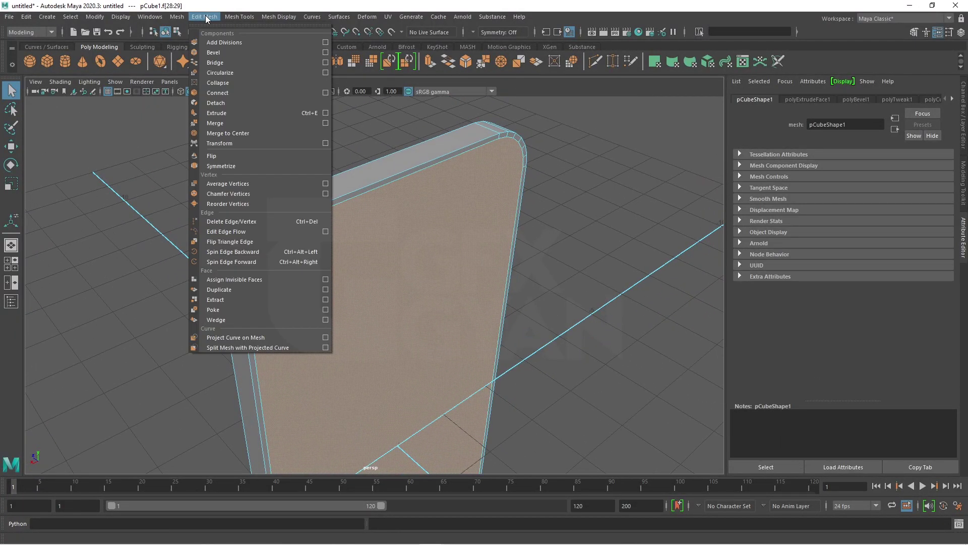
left_click(222, 299)
key("q")
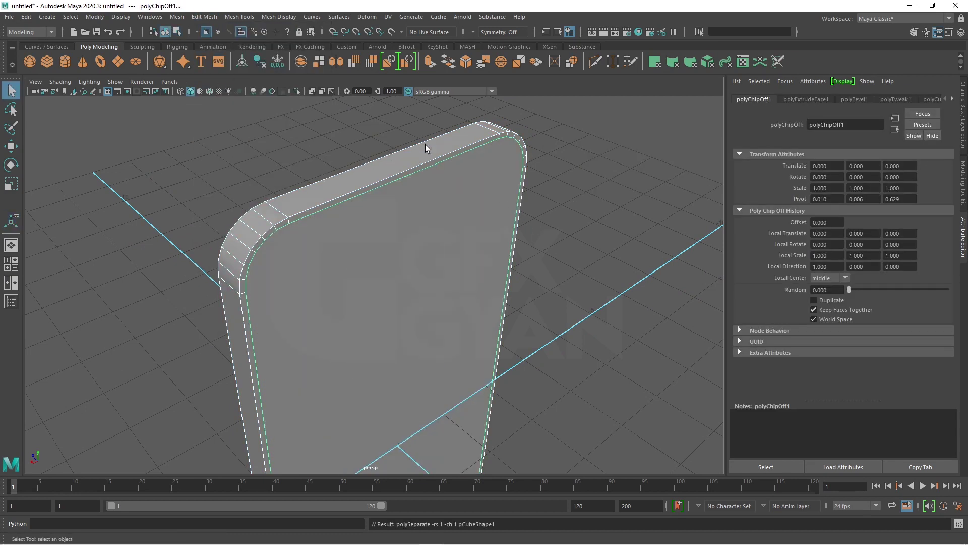
key("F8")
Inspect the extracted panels polySurface2 and polySurface3 and show the Channel Box/Layer Editor.
left_click(417, 207)
mouse_move(416, 207)
left_mouse_down("alt")
mouse_move(461, 293)
mouse_move(501, 290)
mouse_move(444, 327)
mouse_move(588, 292)
mouse_move(405, 293)
left_mouse_up("alt")
left_click(416, 301)
mouse_move(472, 321)
left_mouse_down("alt")
mouse_move(465, 274)
mouse_move(493, 331)
mouse_move(421, 327)
mouse_move(595, 333)
left_mouse_up("alt")
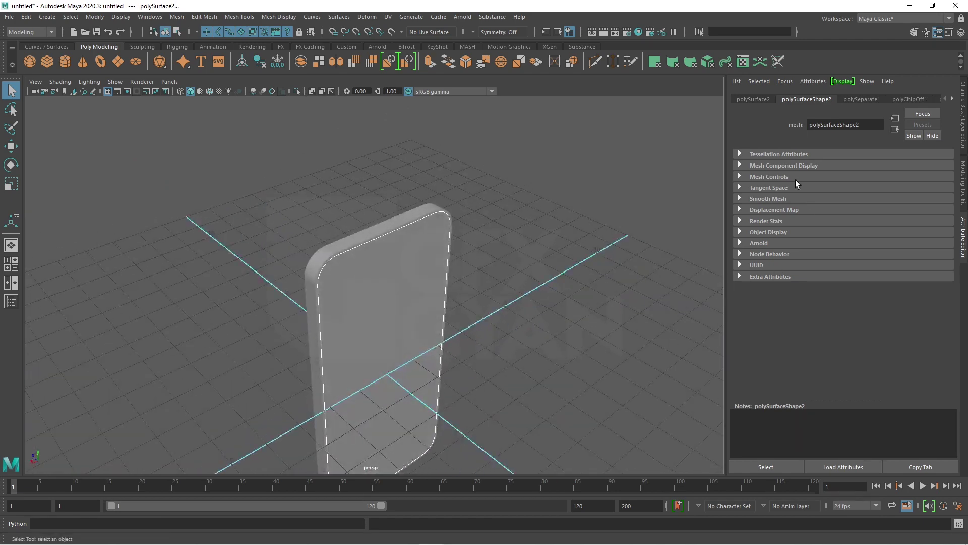
left_click(963, 110)
left_click_drag(592, 383, 540, 382, "alt")
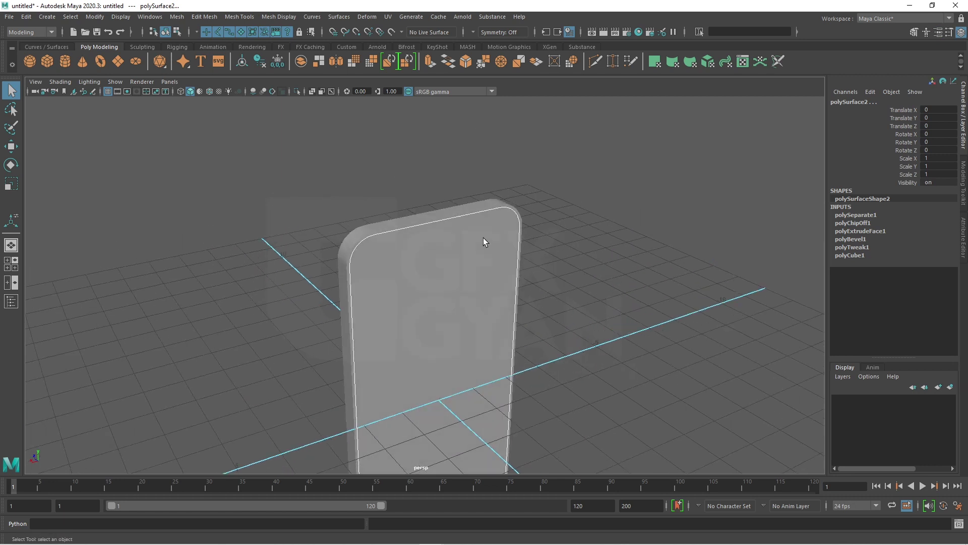
Put the outer frame on a new display layer named Frame.
left_click(447, 213)
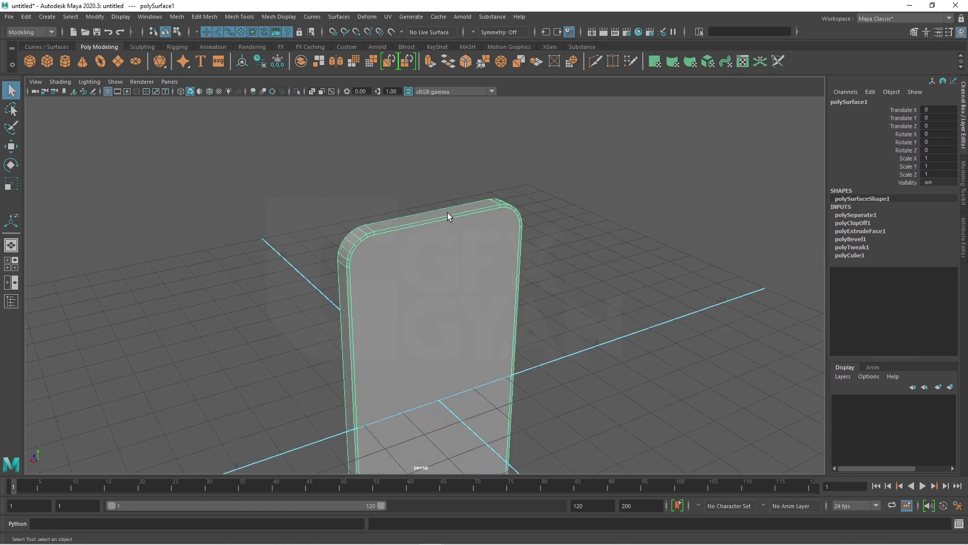
left_click(951, 387)
double_click(890, 399)
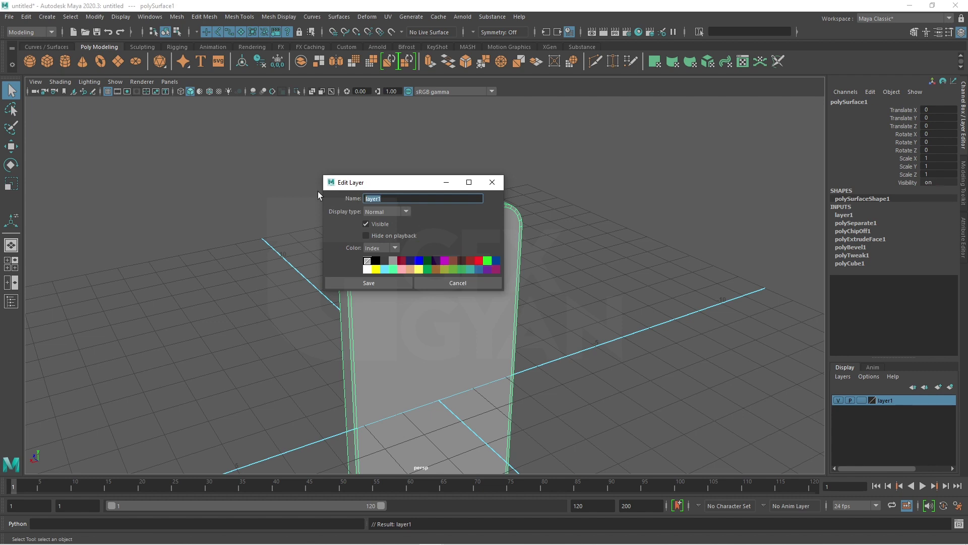
type("Fra")
type("me")
left_click(348, 283)
Put the front and back faces piece on its own new display layer.
left_click(352, 339)
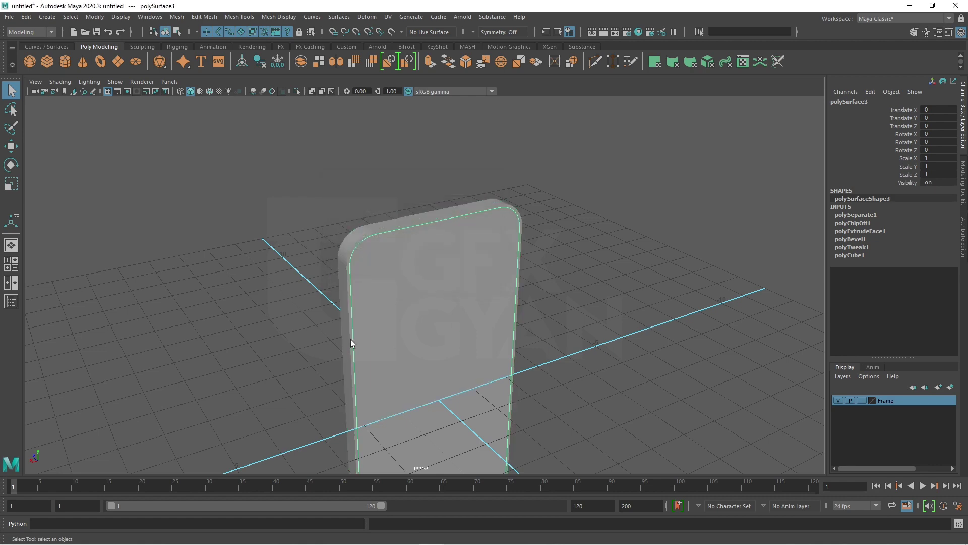
left_click_drag(352, 339, 462, 335, "alt")
left_click_drag(540, 318, 656, 332, "alt")
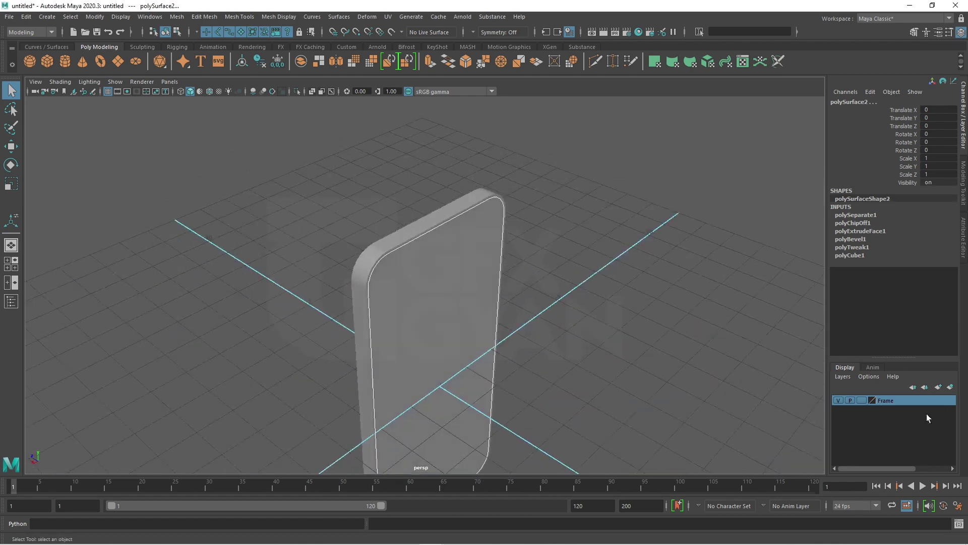
left_click(950, 387)
double_click(886, 400)
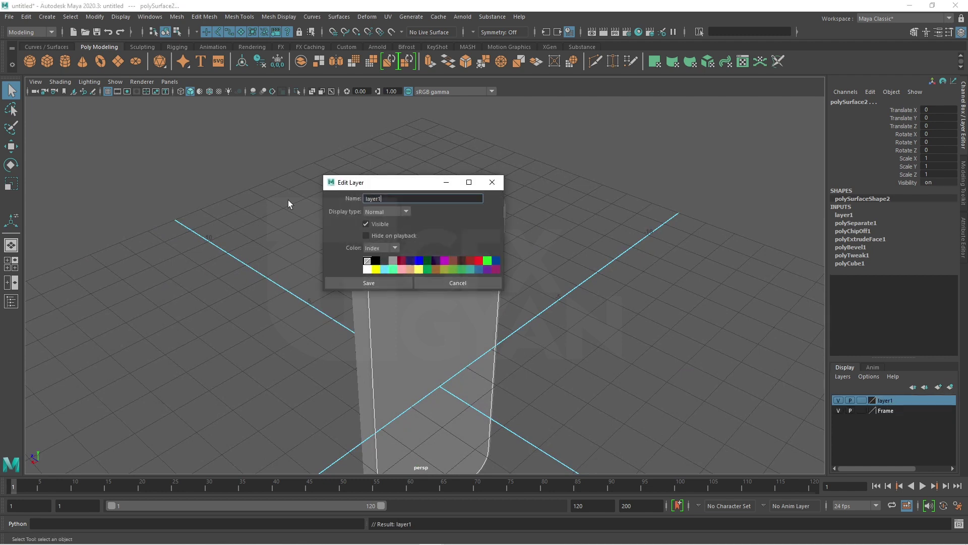
type("FR")
type("ontt and Ba")
type("ck")
Name that layer Front_and_Back, using underscores after the invalid-name warnings.
left_click(381, 198)
key("BackSpace")
key("Delete")
type("Fr")
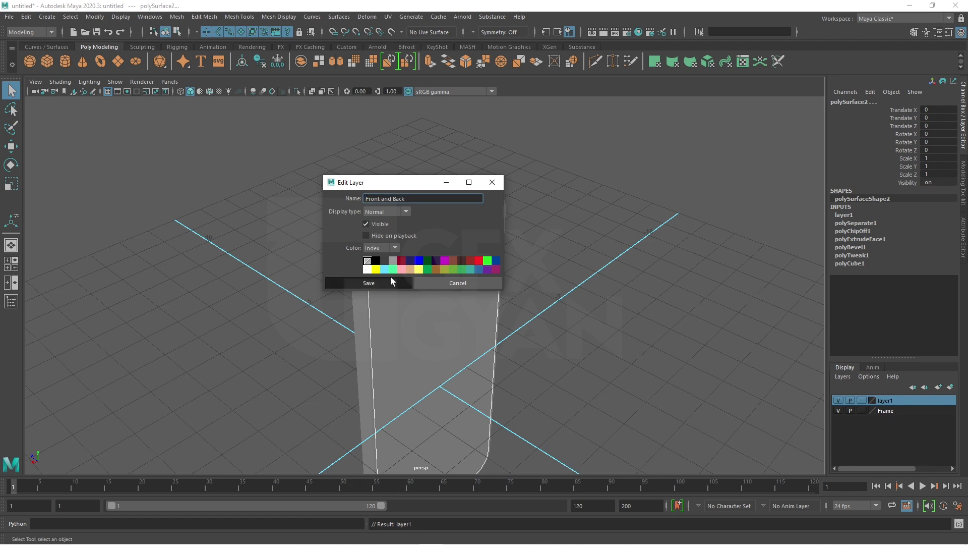
left_click(392, 279)
left_click(403, 251)
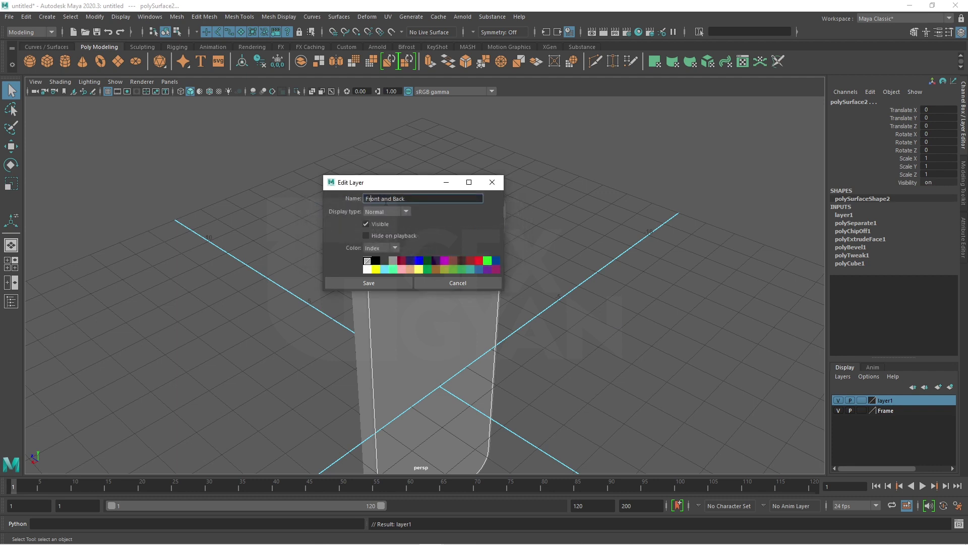
left_click(399, 284)
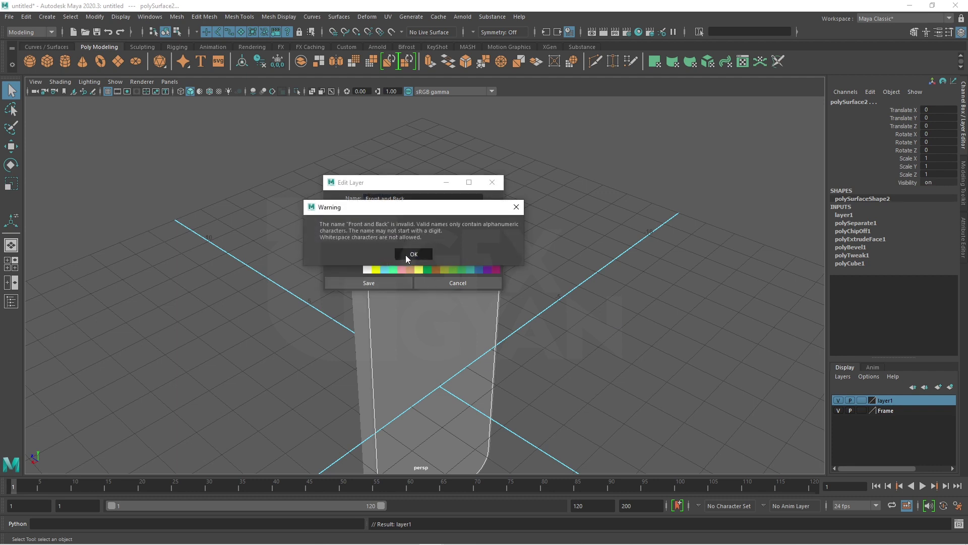
left_click(406, 255)
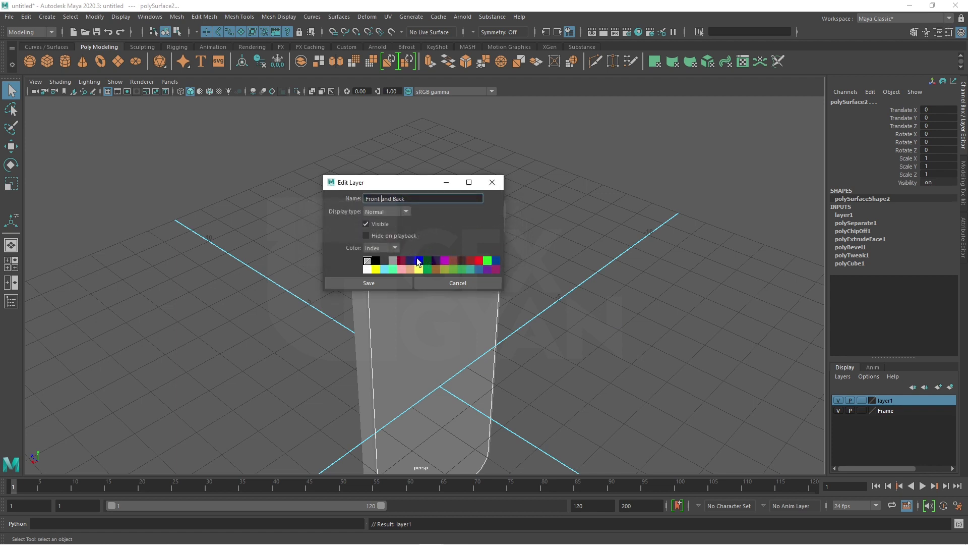
key("BackSpace")
type("_and")
type("_")
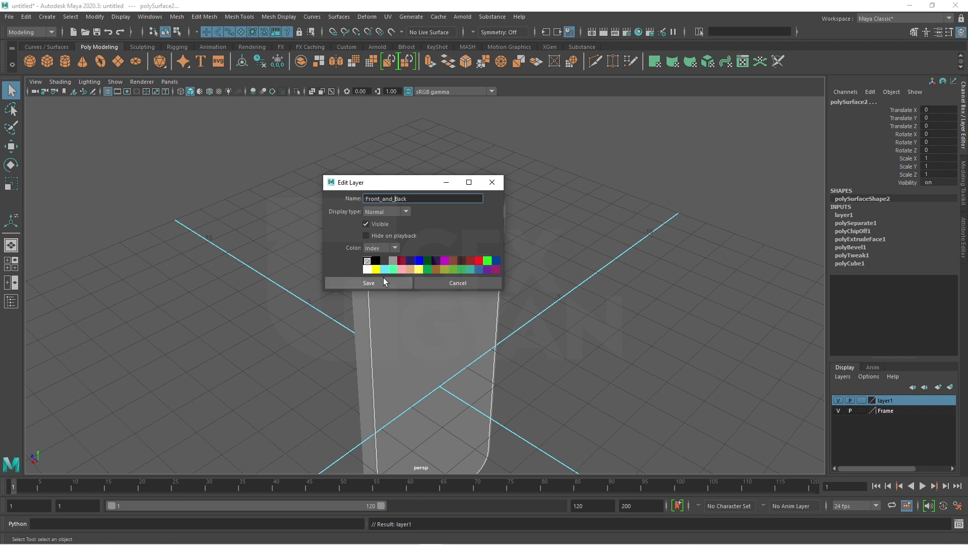
left_click(383, 279)
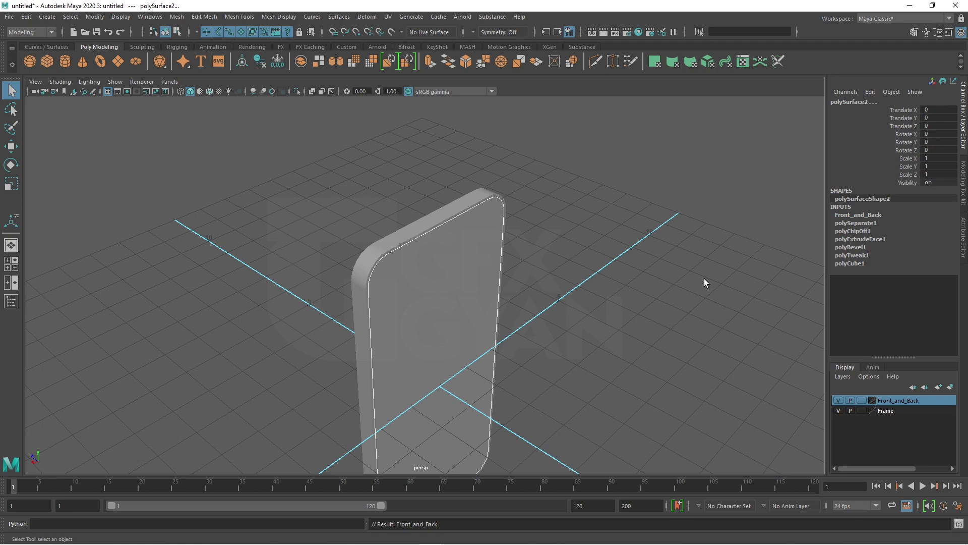
Hide the Front_and_Back layer so only the frame shows.
mouse_move(637, 295)
left_mouse_down("alt")
mouse_move(549, 329)
mouse_move(495, 339)
mouse_move(460, 329)
mouse_move(510, 372)
mouse_move(492, 352)
left_mouse_up("alt")
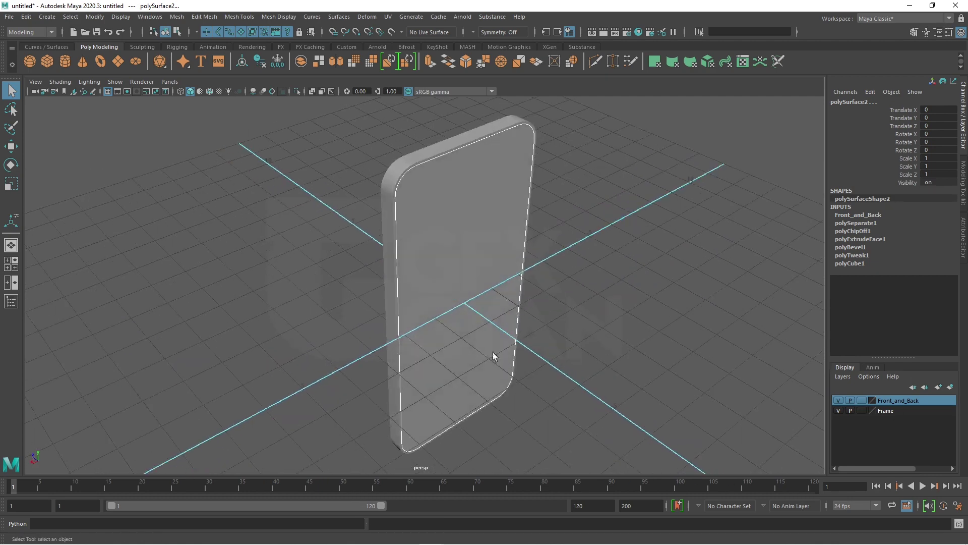
left_click(838, 400)
mouse_move(554, 303)
left_mouse_down("alt")
mouse_move(525, 313)
mouse_move(585, 331)
mouse_move(410, 117)
mouse_move(459, 253)
mouse_move(525, 275)
mouse_move(673, 277)
mouse_move(470, 271)
mouse_move(428, 283)
mouse_move(447, 359)
mouse_move(479, 348)
mouse_move(475, 318)
mouse_move(492, 321)
left_mouse_up("alt")
scroll(394, 359, "up", 5)
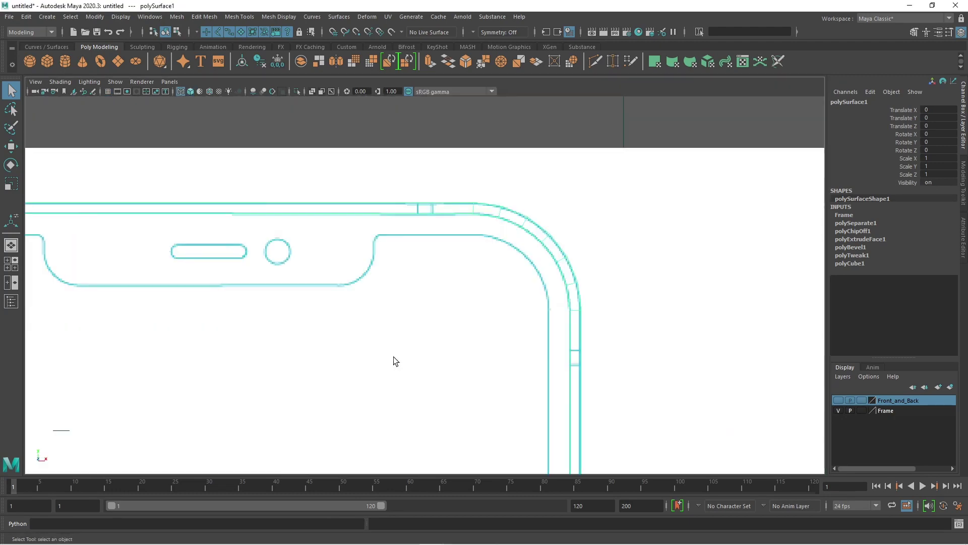
scroll(394, 356, "down", 5)
middle_click_drag(453, 342, 519, 311, "alt")
scroll(458, 338, "up", 1)
Maximize the front view and centre the whole phone in it.
key("space")
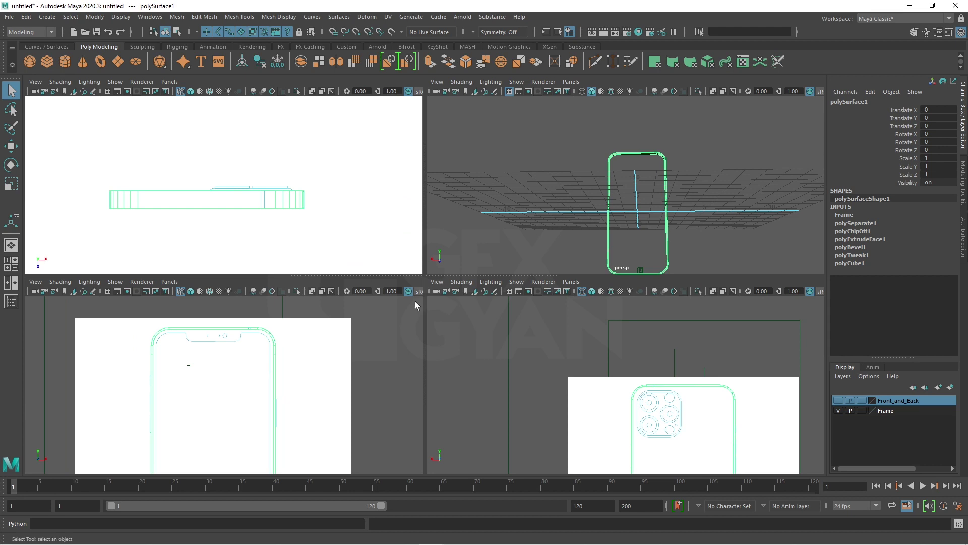
key("space")
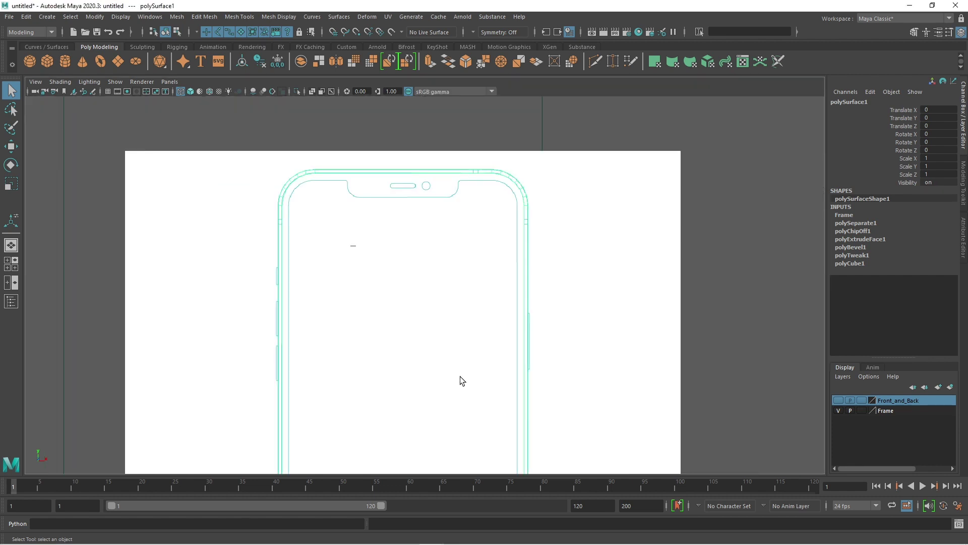
scroll(461, 379, "up", 3)
scroll(510, 193, "up", 2)
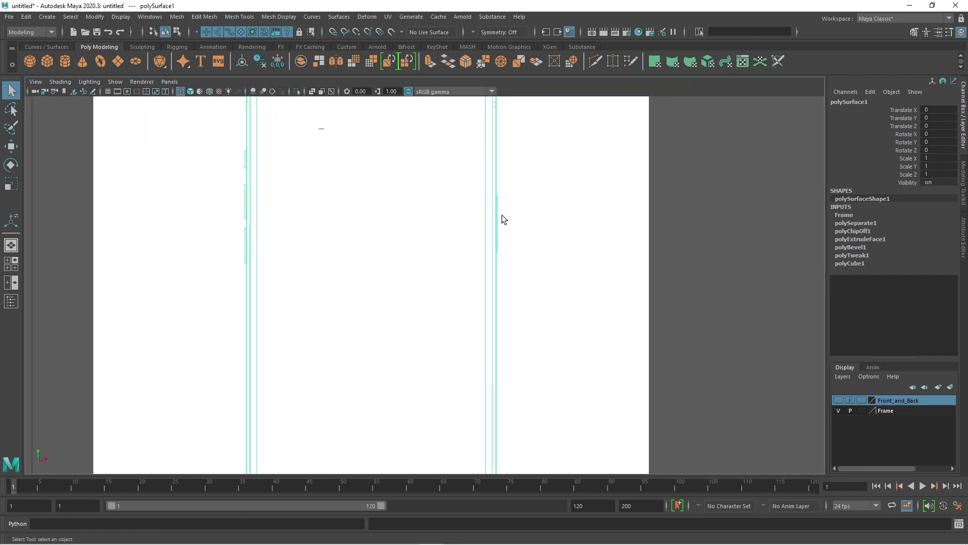
scroll(429, 286, "down", 3)
scroll(347, 251, "up", 3)
scroll(299, 240, "up", 2)
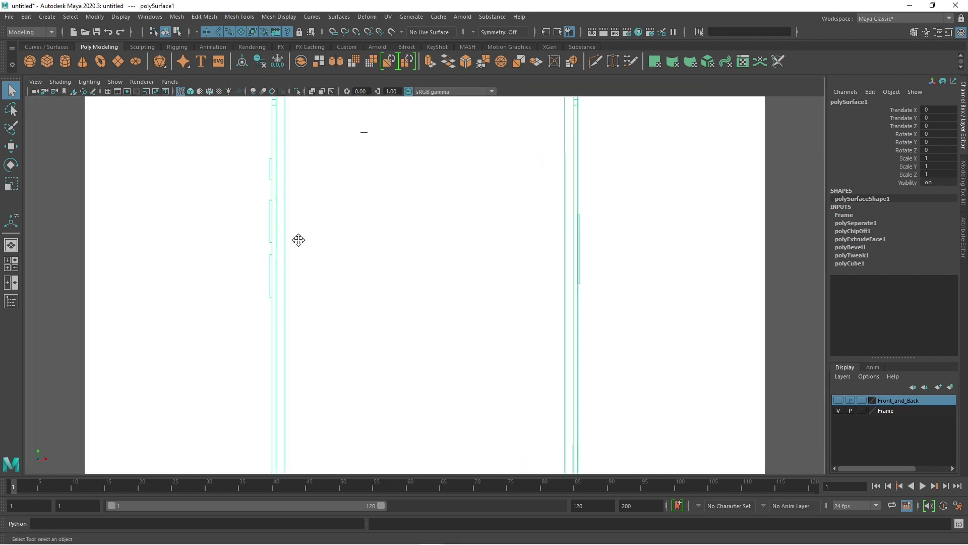
middle_click_drag(298, 240, 370, 239, "alt")
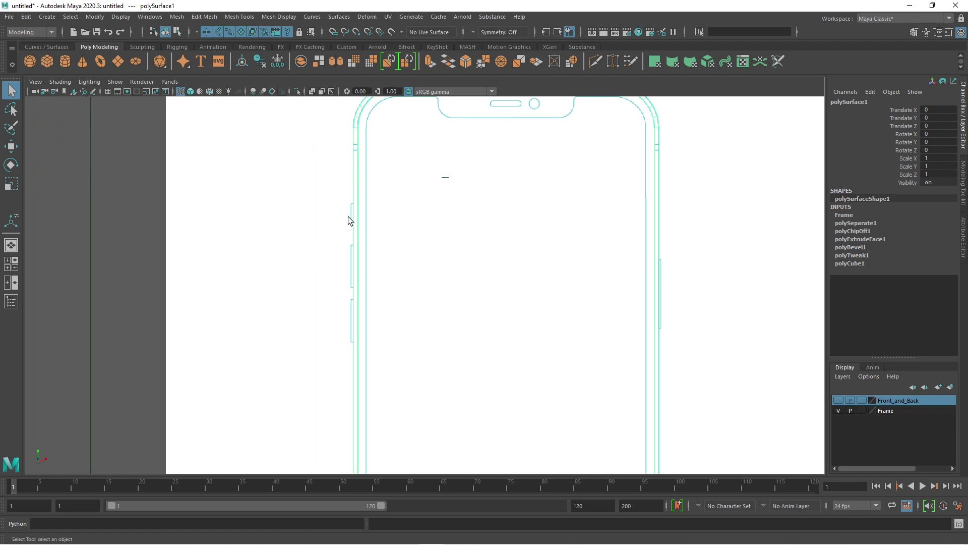
scroll(354, 321, "down", 2)
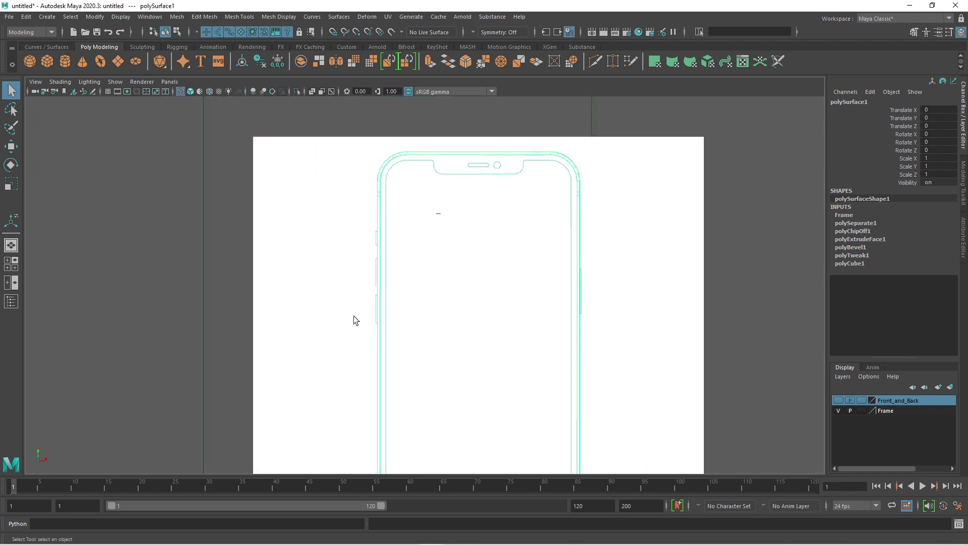
scroll(353, 316, "down", 3)
middle_click_drag(397, 365, 395, 320, "alt")
scroll(395, 320, "up", 2)
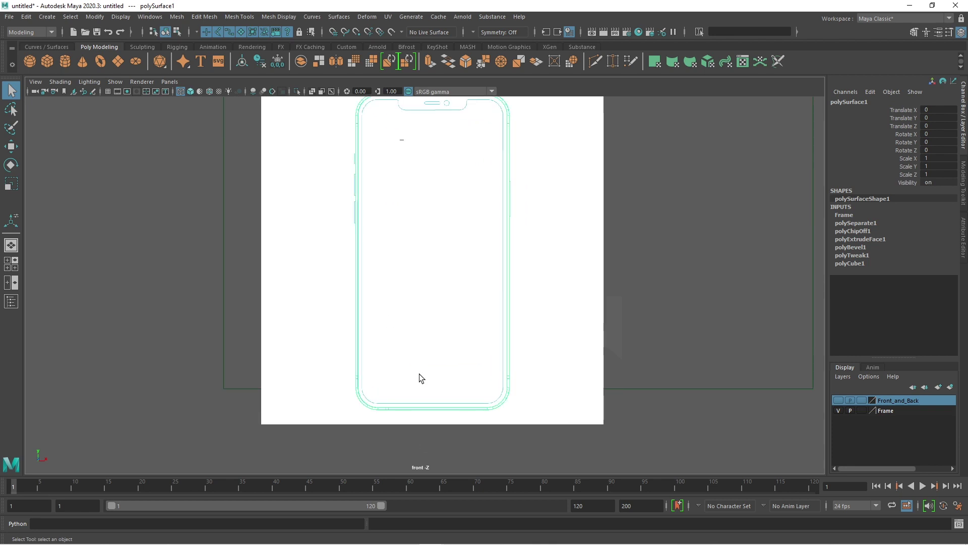
scroll(419, 374, "up", 2)
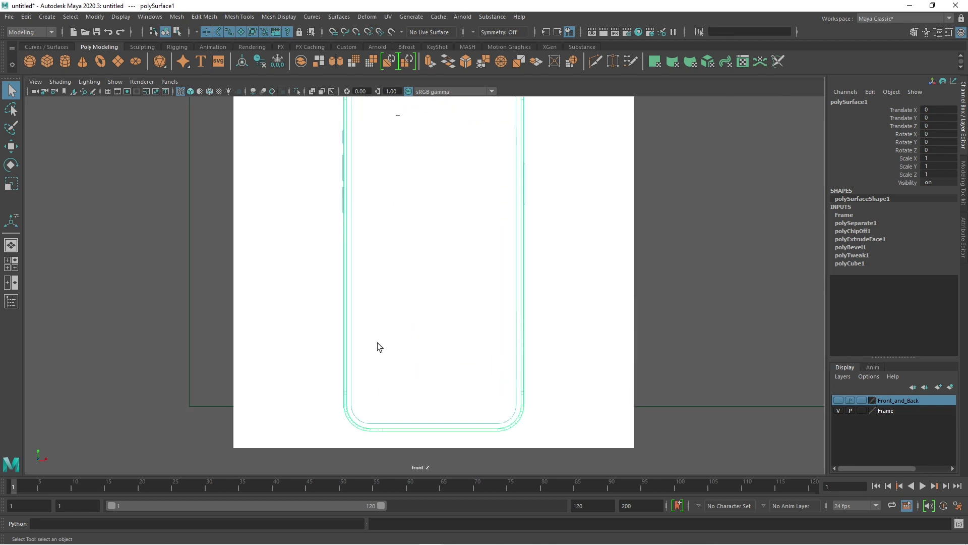
Check the phone's top and notch, deselect the mesh, and re-frame the full outline.
middle_click_drag(540, 343, 527, 394, "alt")
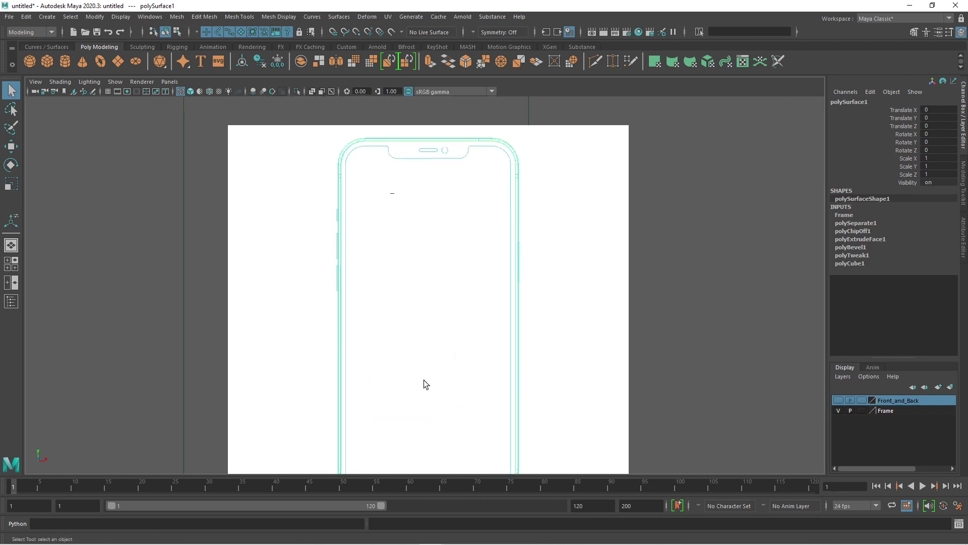
scroll(357, 380, "down", 2)
scroll(359, 374, "up", 1)
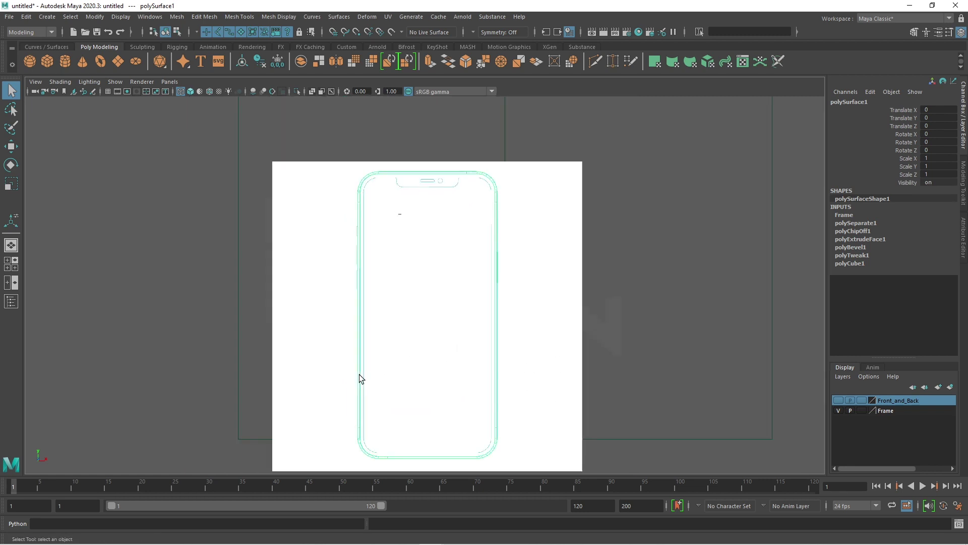
scroll(359, 374, "up", 1)
scroll(392, 216, "up", 1)
scroll(395, 231, "up", 3)
scroll(418, 326, "down", 4)
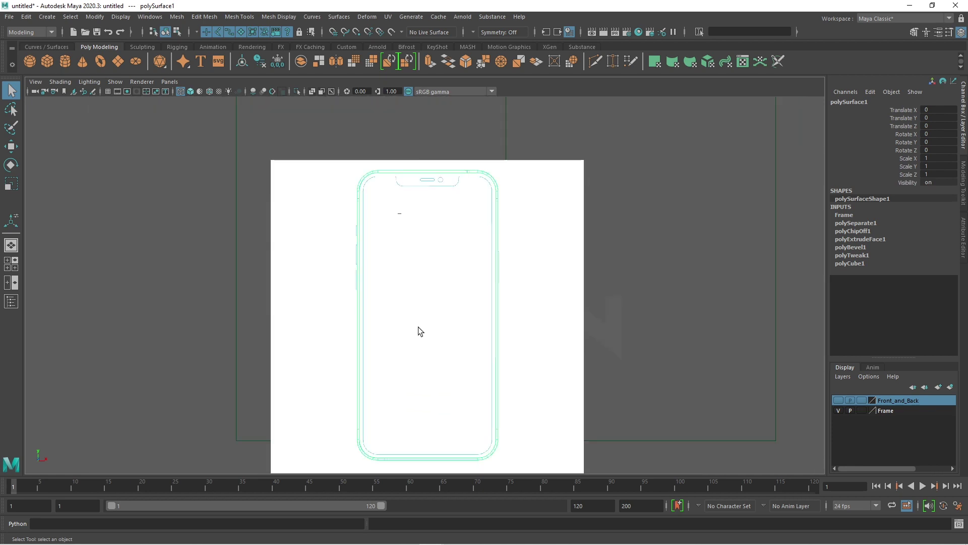
scroll(358, 364, "down", 1)
scroll(495, 372, "up", 1)
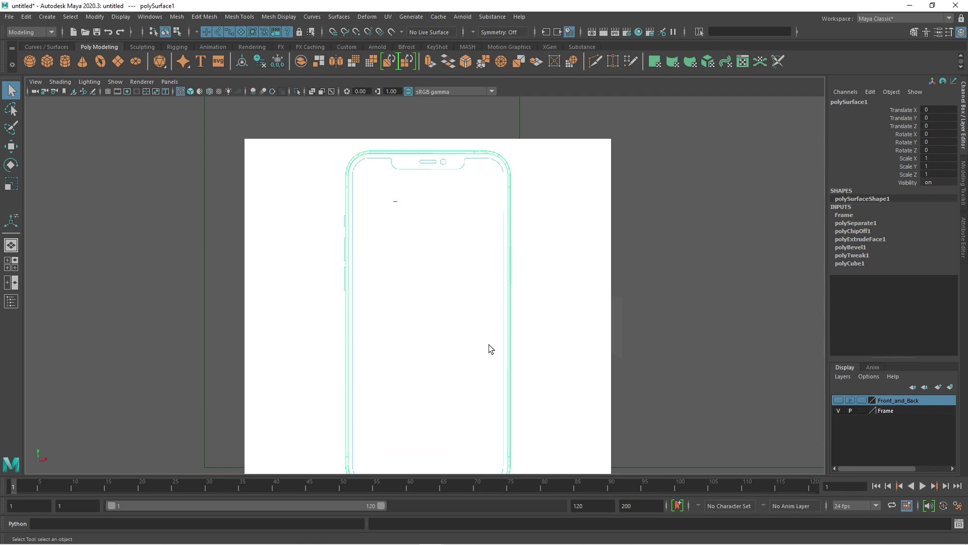
scroll(434, 276, "up", 2)
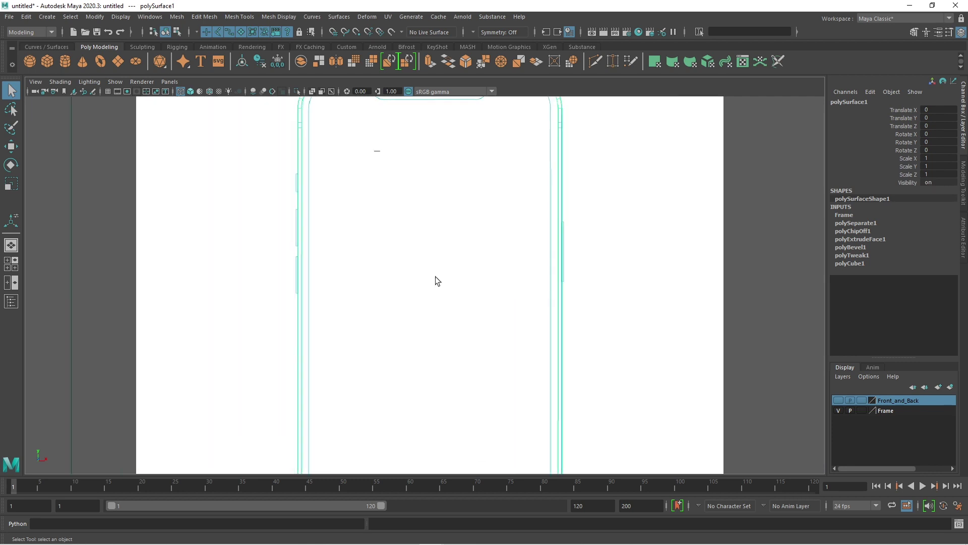
scroll(456, 338, "up", 1)
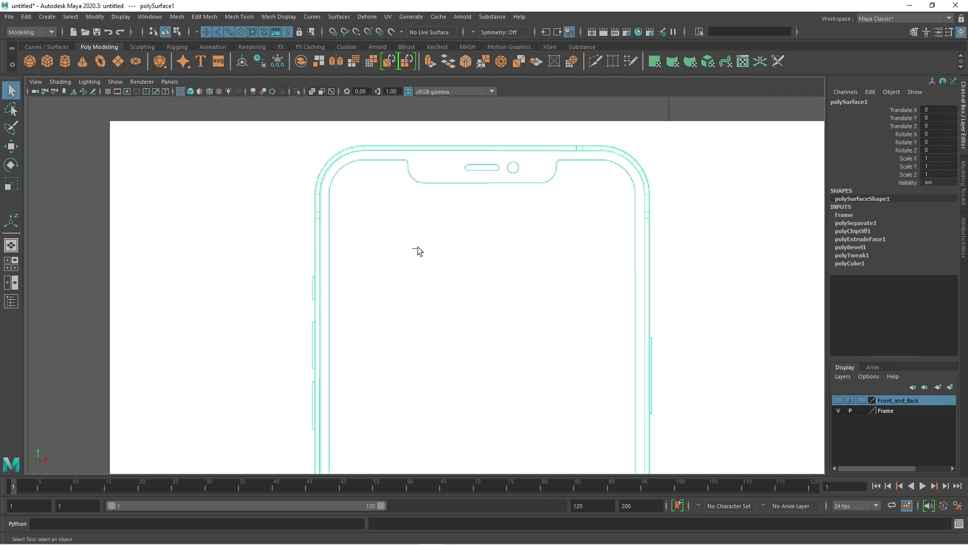
left_click(680, 345)
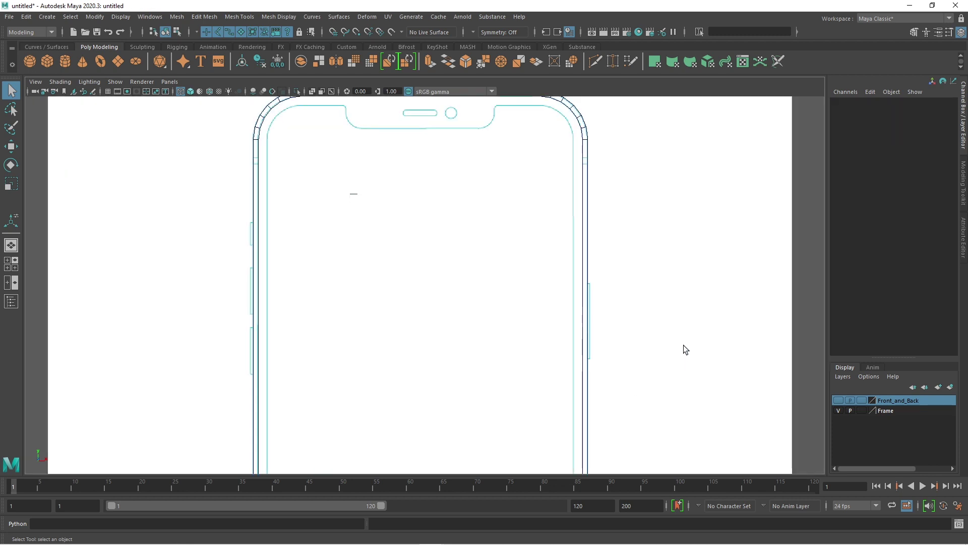
scroll(364, 346, "down", 3)
mouse_move(389, 365)
middle_mouse_down("alt")
mouse_move(414, 331)
mouse_move(397, 337)
middle_mouse_up("alt")
scroll(397, 337, "up", 1)
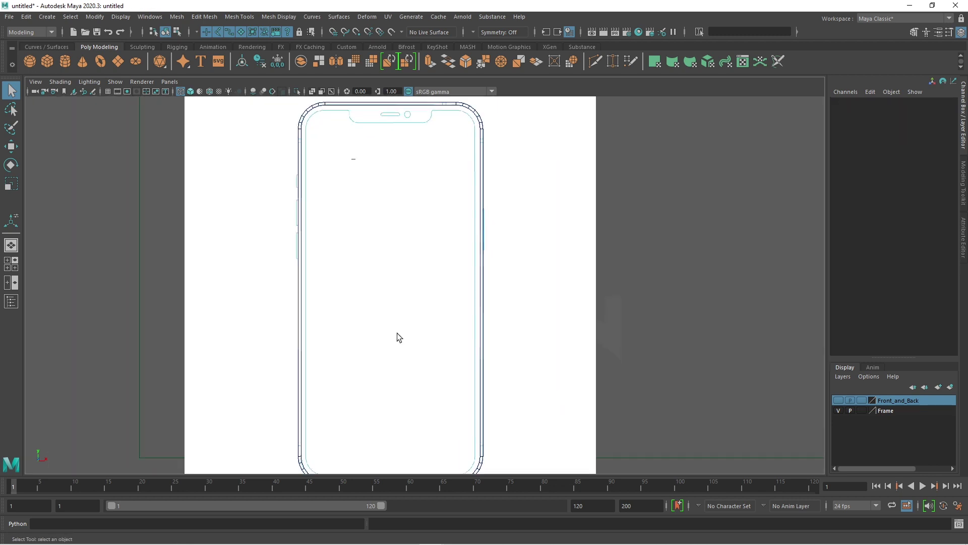
mouse_move(506, 306)
middle_mouse_down("alt")
mouse_move(406, 289)
mouse_move(461, 333)
mouse_move(439, 341)
middle_mouse_up("alt")
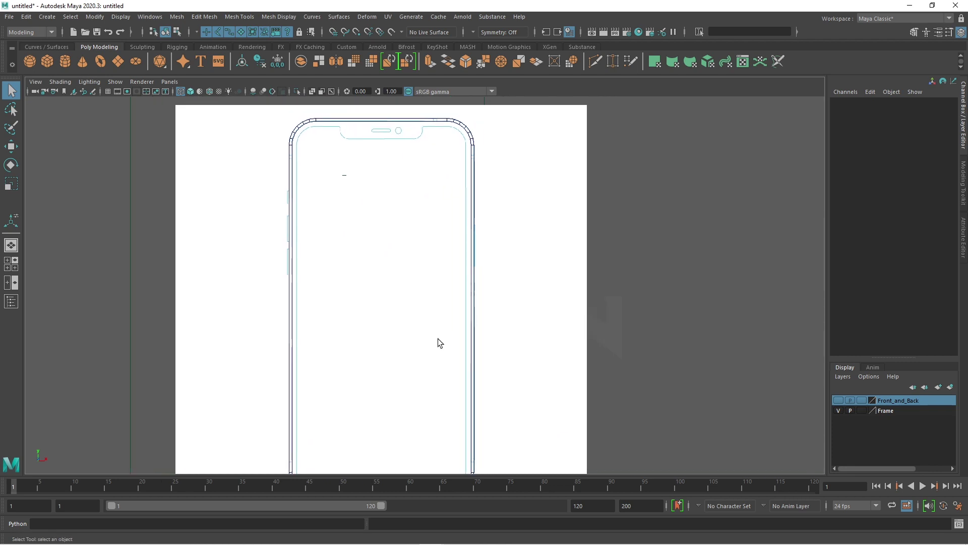
scroll(454, 262, "up", 1)
key("space")
Switch the viewport to Back View, then to the Right side view.
left_click(700, 313)
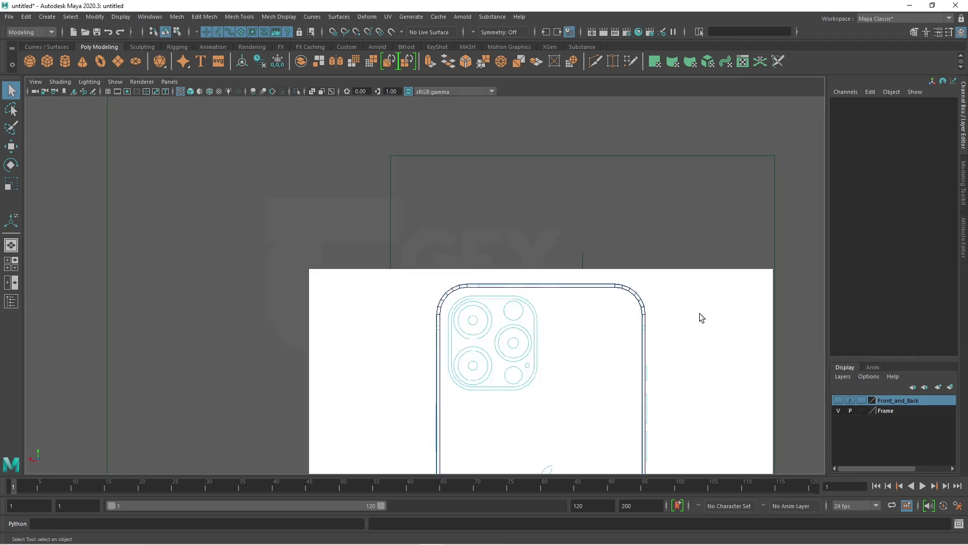
key("space")
left_click_drag(608, 325, 581, 338)
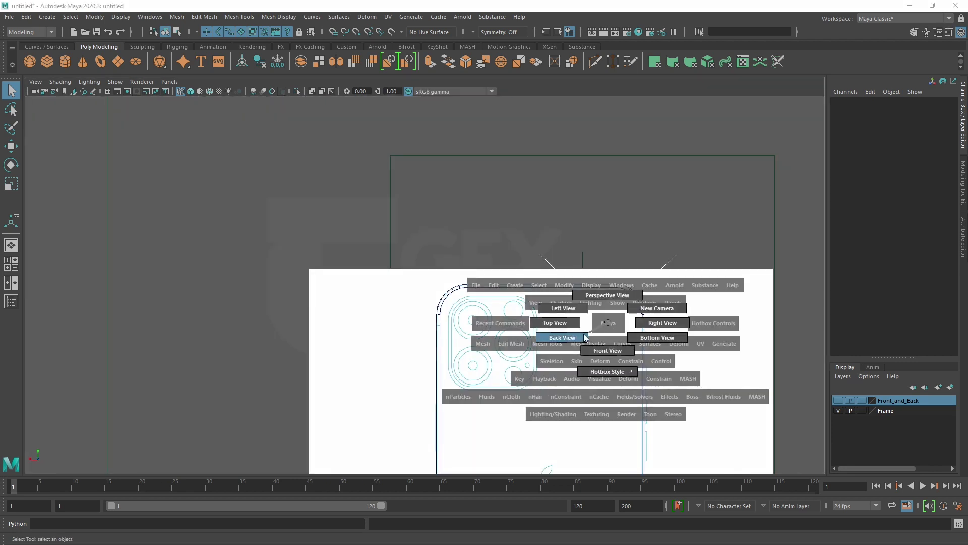
key("space")
left_click_drag(580, 324, 634, 336)
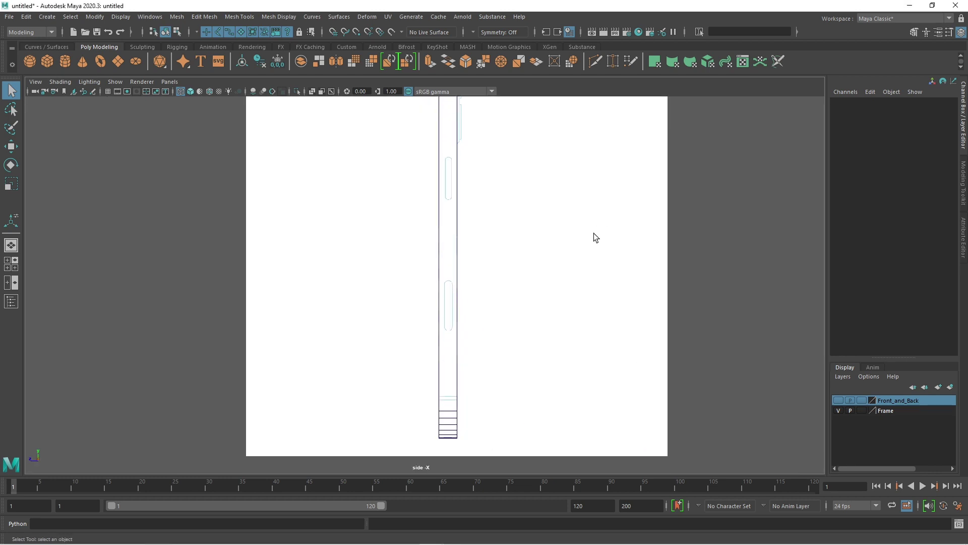
Zoom and pan the side view onto the frame's lower section over the blueprint.
middle_click_drag(594, 233, 579, 283, "alt")
scroll(554, 282, "up", 2)
scroll(494, 252, "up", 2)
scroll(461, 252, "up", 2)
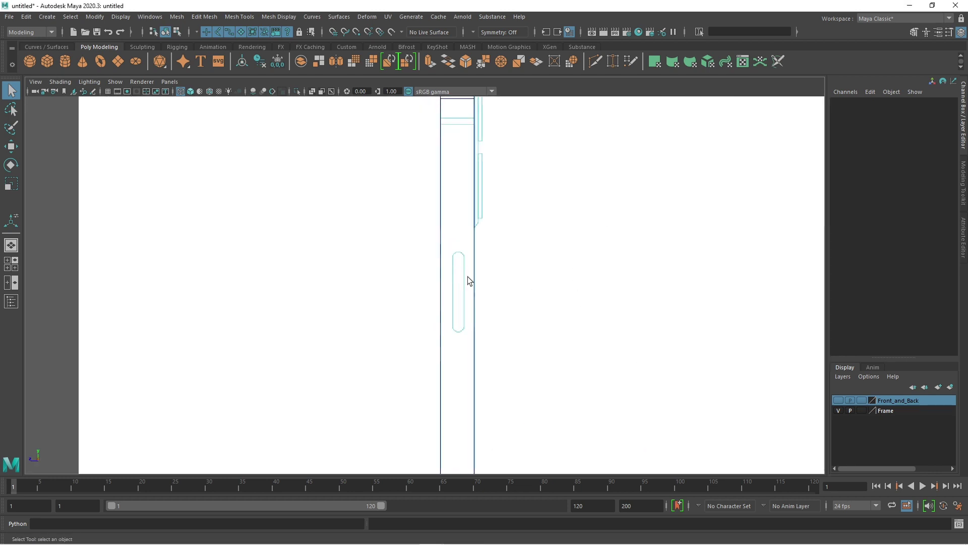
left_click_drag(509, 362, 483, 395, "alt")
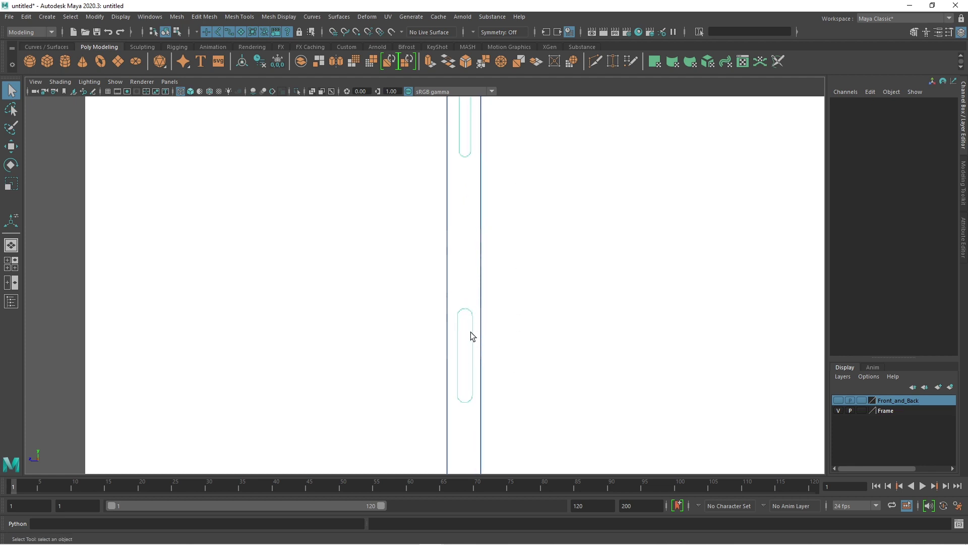
middle_click_drag(471, 332, 530, 210, "alt")
mouse_move(560, 238)
right_mouse_down("alt")
mouse_move(542, 334)
mouse_move(524, 304)
right_mouse_up("alt")
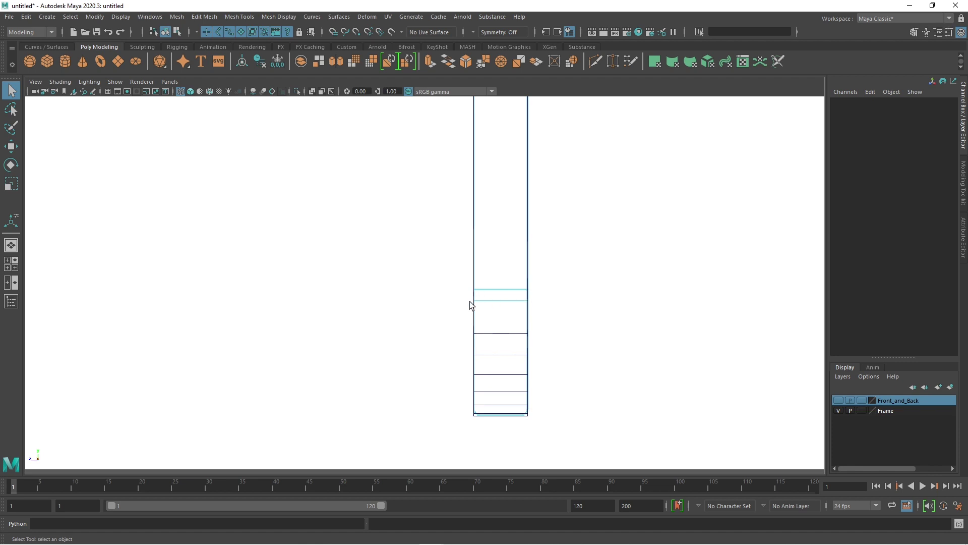
middle_click_drag(547, 315, 513, 392, "alt")
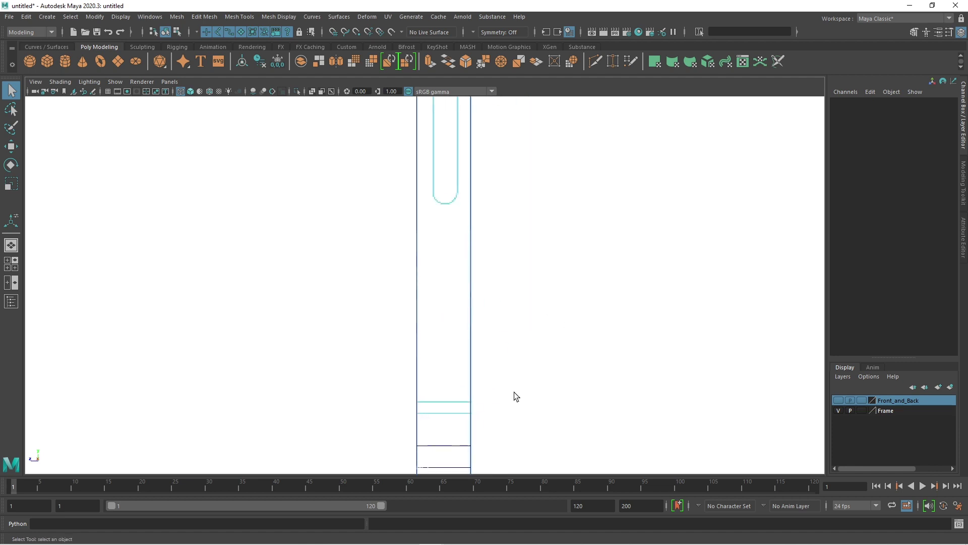
mouse_move(513, 392)
right_mouse_down("alt")
mouse_move(526, 337)
mouse_move(536, 358)
right_mouse_up("alt")
middle_click_drag(536, 358, 536, 304, "alt")
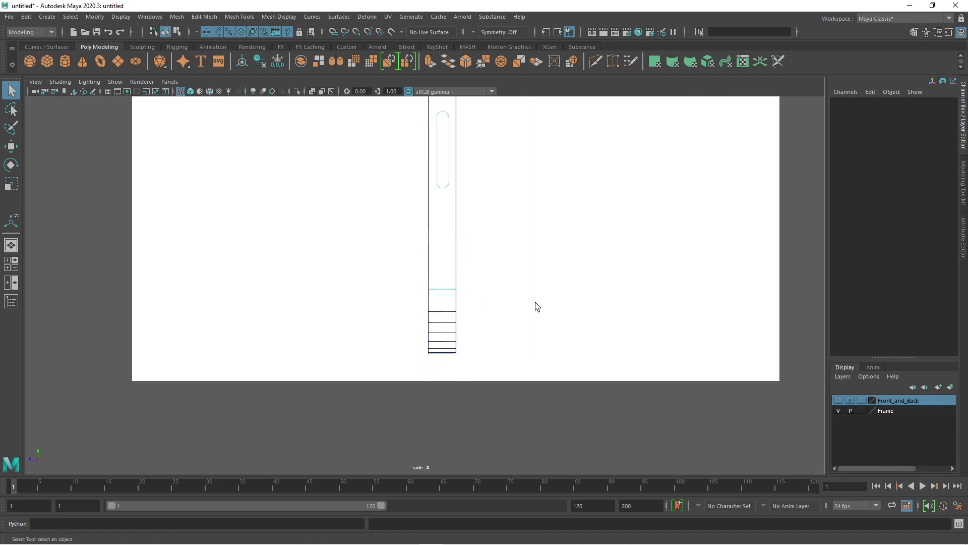
scroll(568, 338, "up", 2)
scroll(514, 333, "up", 2)
scroll(485, 328, "up", 2)
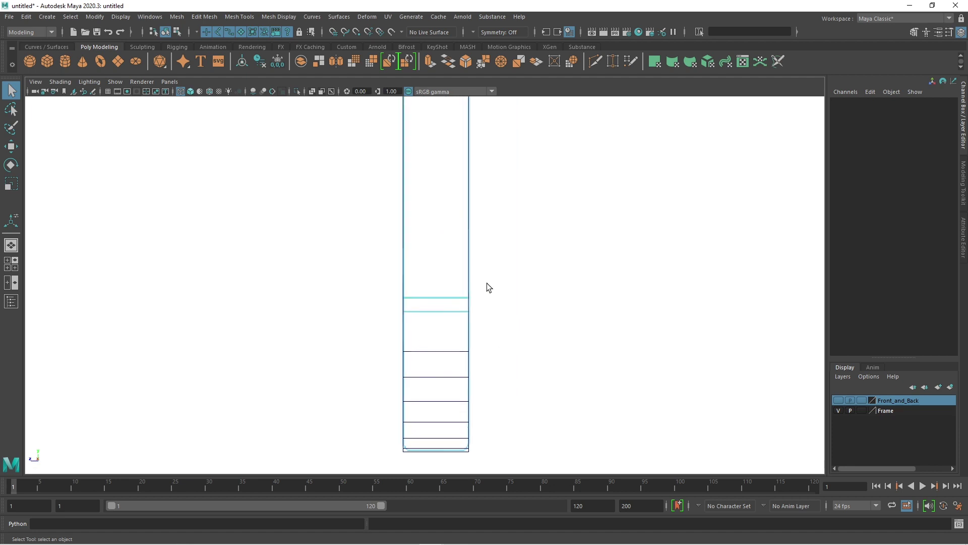
Cut a first Multi-Cut edge loop across the frame in the side view.
left_click(593, 63)
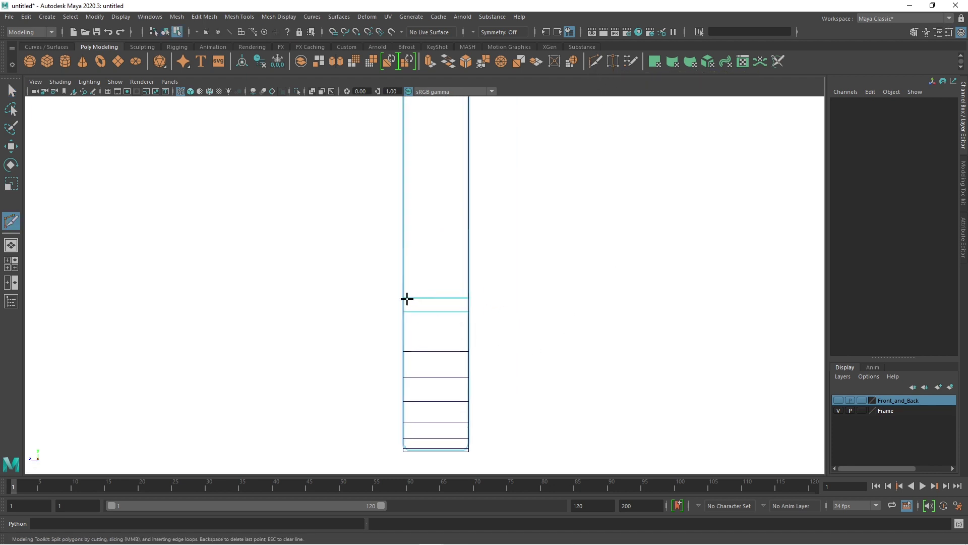
key("w")
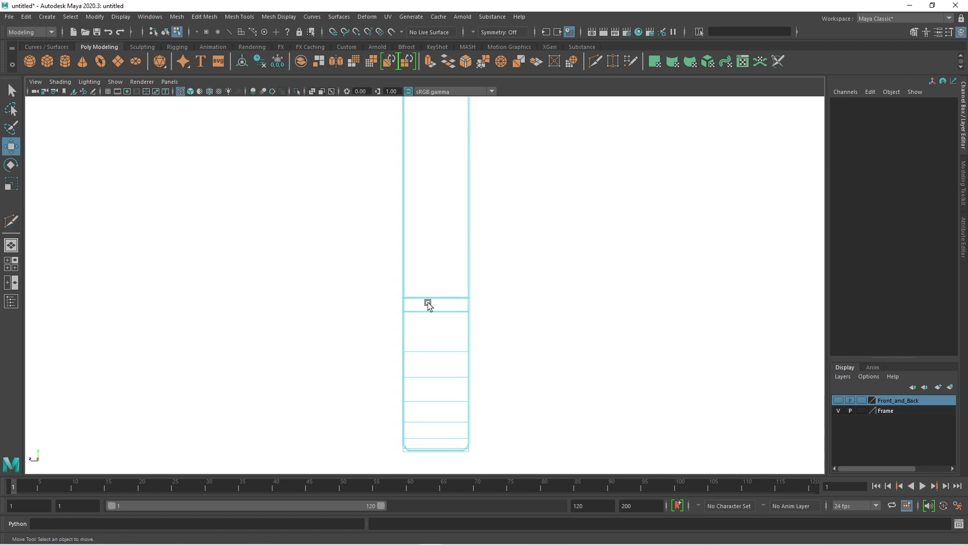
right_click_drag(473, 275, 511, 244)
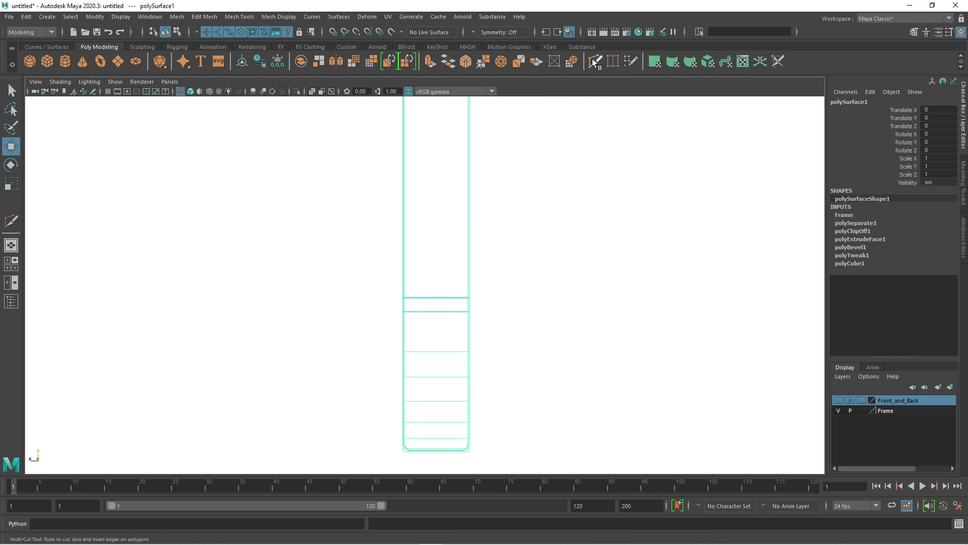
left_click(595, 62)
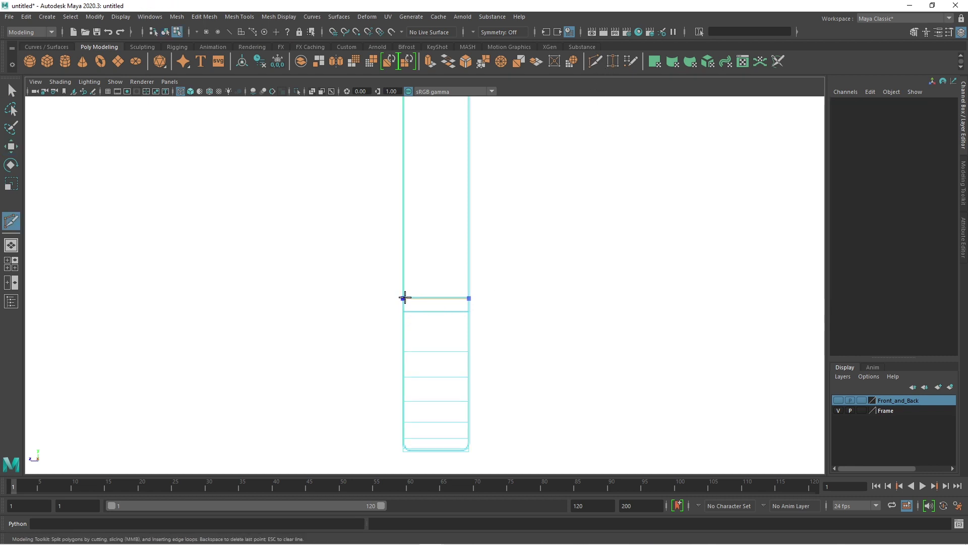
left_click(405, 297)
key("Return")
Cut edge loops at the bottom and top ends of the button slot.
mouse_move(675, 245)
left_mouse_down("alt")
mouse_move(503, 348)
mouse_move(681, 371)
left_mouse_up("alt")
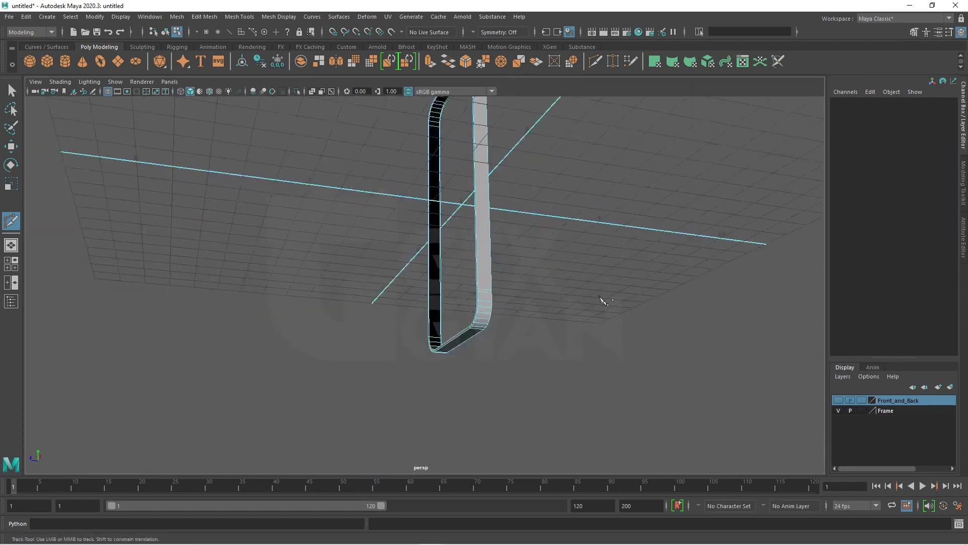
mouse_move(681, 371)
right_mouse_down("alt")
mouse_move(570, 396)
mouse_move(484, 398)
right_mouse_up("alt")
mouse_move(553, 395)
left_mouse_down("alt")
mouse_move(598, 392)
mouse_move(582, 429)
mouse_move(470, 415)
left_mouse_up("alt")
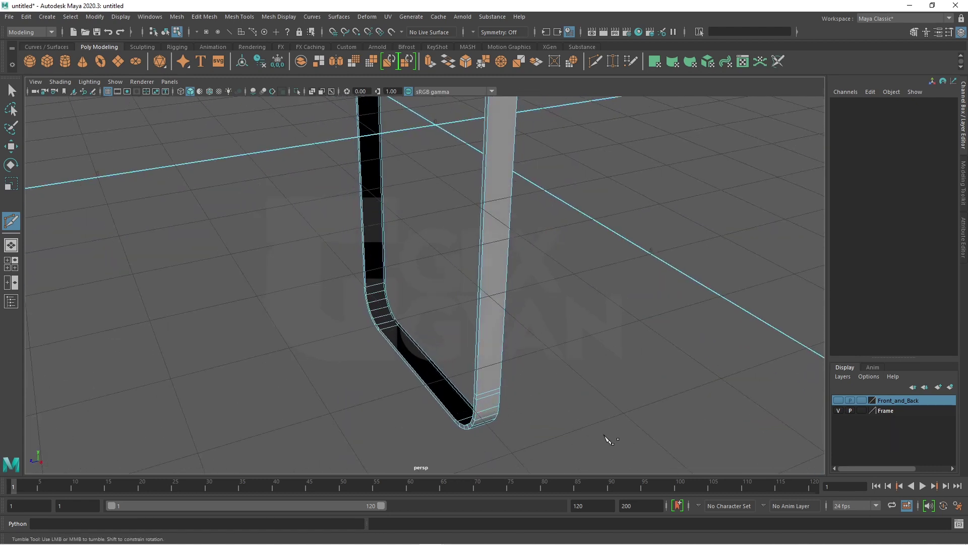
key("space")
mouse_move(486, 274)
middle_mouse_down("alt")
mouse_move(510, 346)
mouse_move(499, 248)
middle_mouse_up("alt")
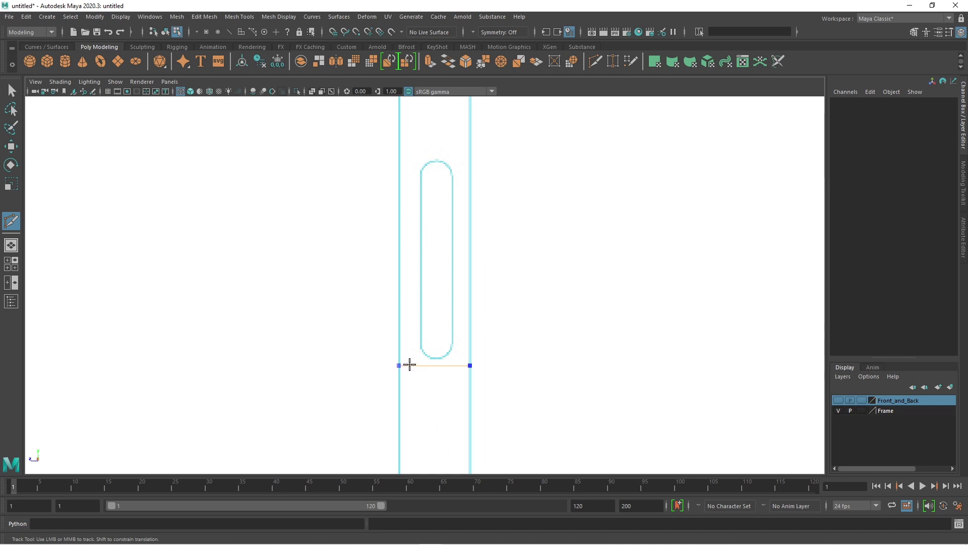
left_click(409, 365, "ctrl")
left_click_drag(553, 227, 461, 343, "alt")
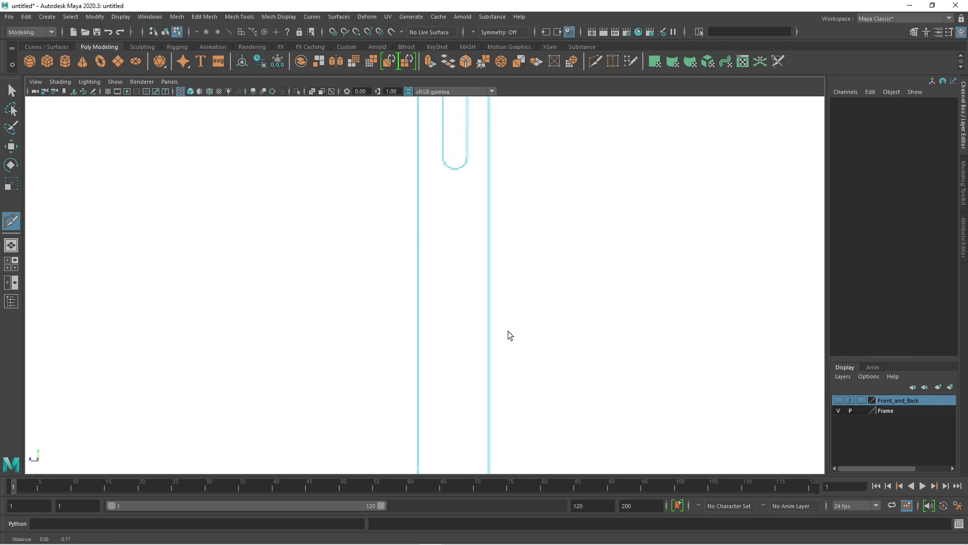
left_click(430, 313, "ctrl")
Cut an edge loop aligned with the upper button, then return to perspective with Move.
middle_click_drag(584, 329, 589, 427, "alt")
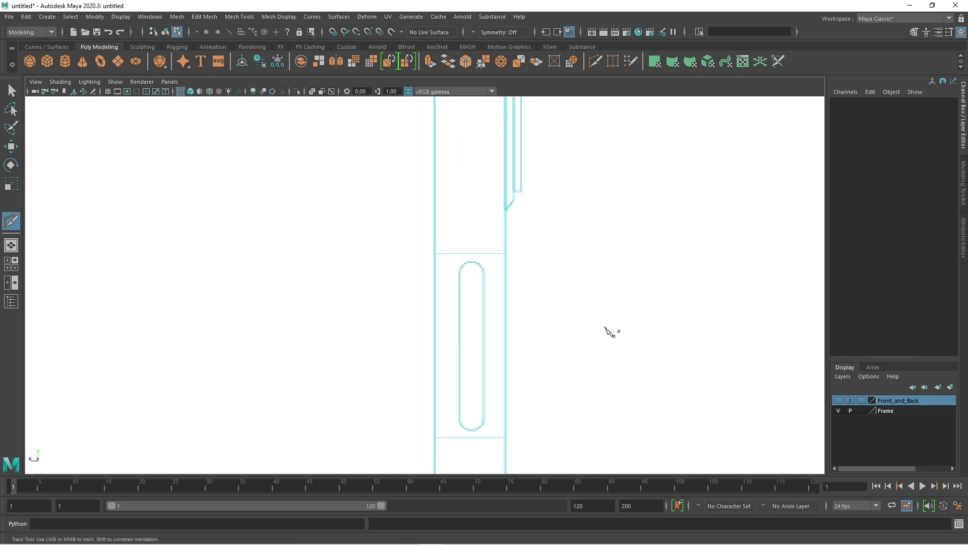
scroll(600, 318, "down", 5)
mouse_move(590, 307)
middle_mouse_down("alt")
mouse_move(557, 212)
mouse_move(557, 363)
middle_mouse_up("alt")
mouse_move(557, 363)
right_mouse_down("alt")
mouse_move(536, 335)
mouse_move(539, 318)
right_mouse_up("alt")
scroll(540, 318, "up", 2)
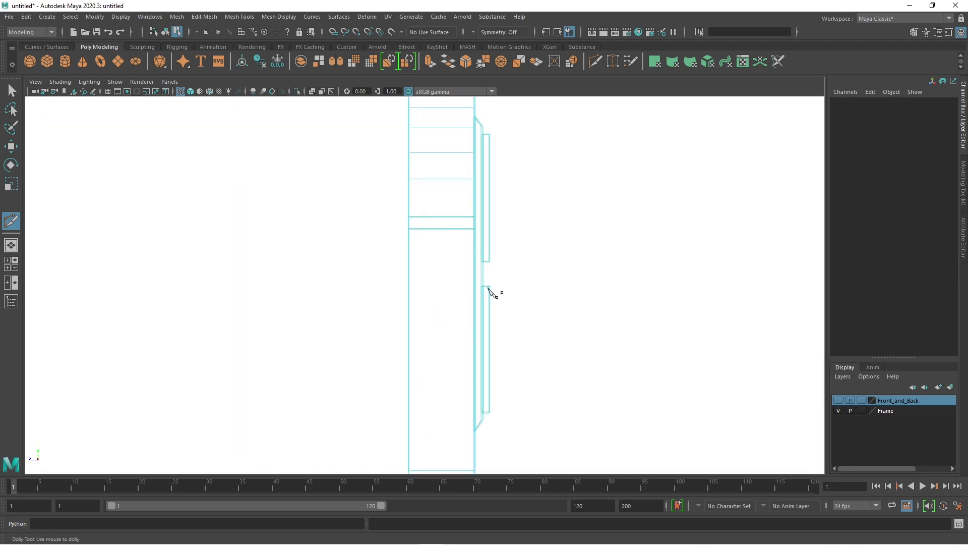
left_click(415, 227, "ctrl")
scroll(658, 332, "down", 8)
scroll(579, 260, "up", 2)
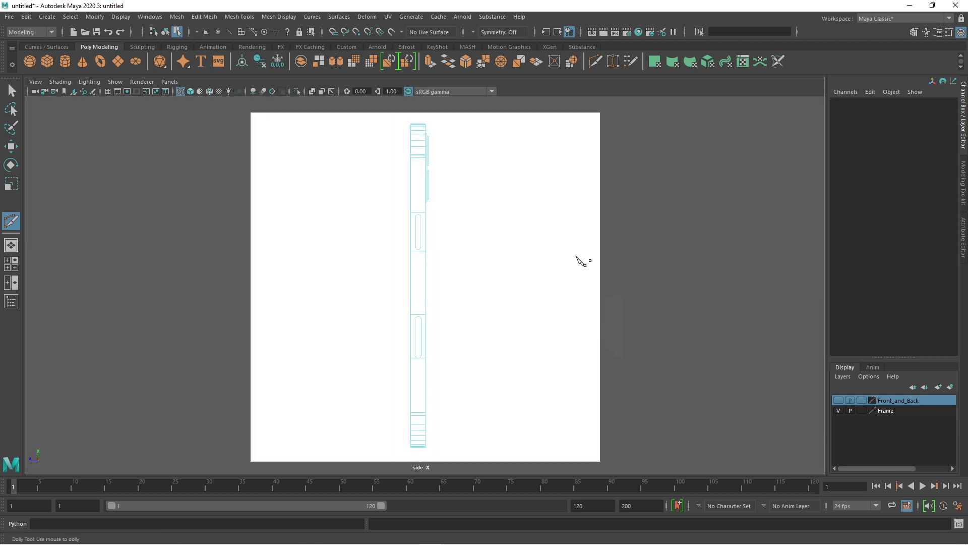
scroll(633, 217, "up", 1)
left_click_drag(641, 242, 538, 265, "alt")
scroll(521, 383, "up", 3)
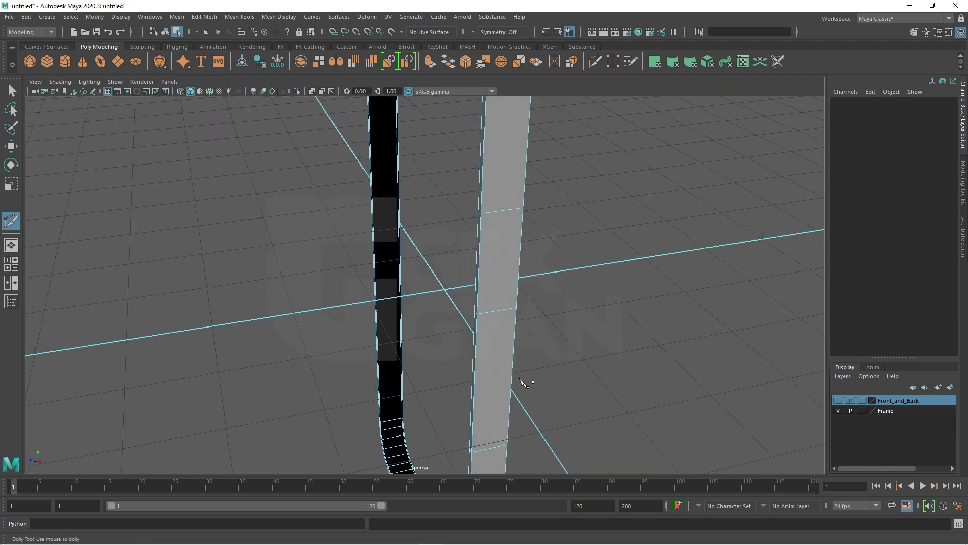
key("w")
scroll(560, 265, "down", 4)
Select the frame, maximize the side view, and zoom onto the button slot's edge loops.
left_click(484, 303)
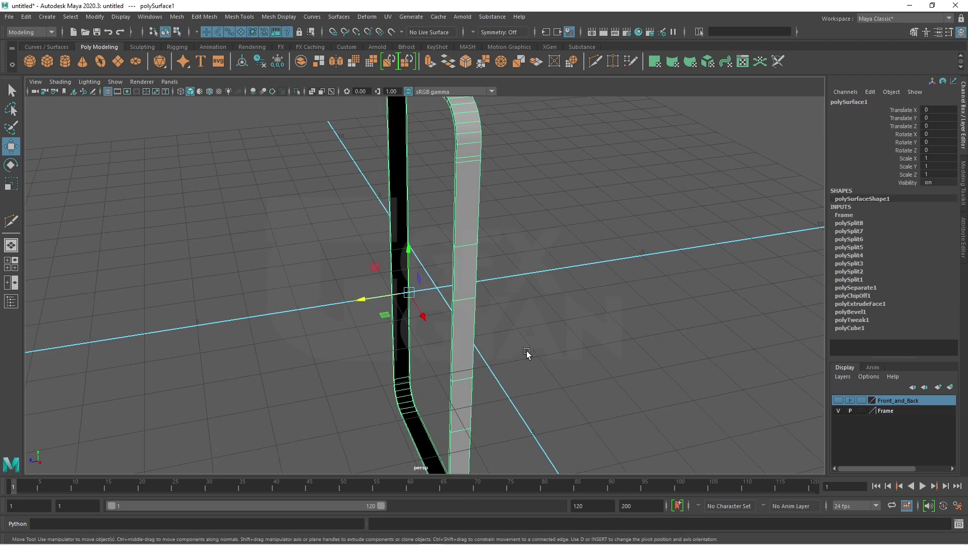
left_click_drag(526, 350, 502, 342, "alt")
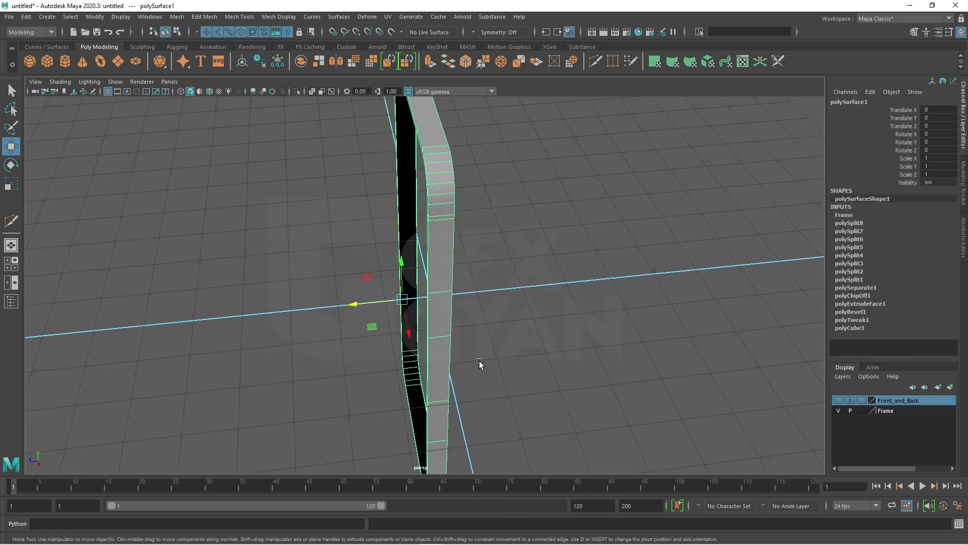
key("space")
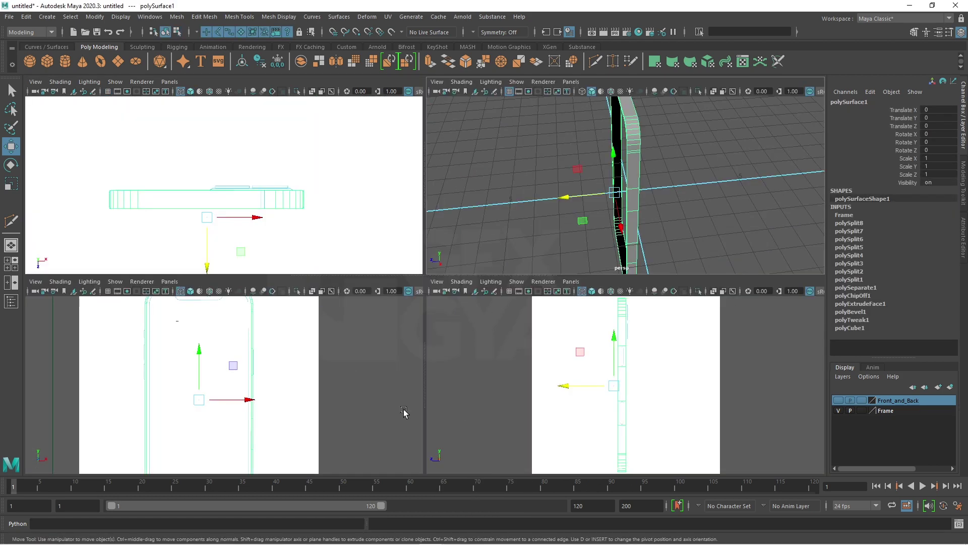
key("space")
scroll(512, 399, "up", 3)
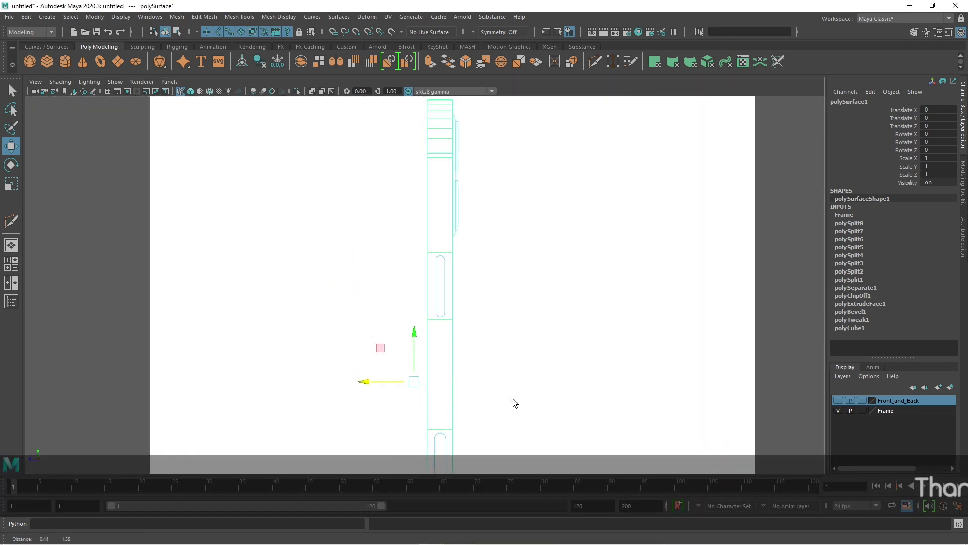
scroll(456, 323, "up", 5)
scroll(443, 352, "up", 2)
scroll(512, 391, "up", 2)
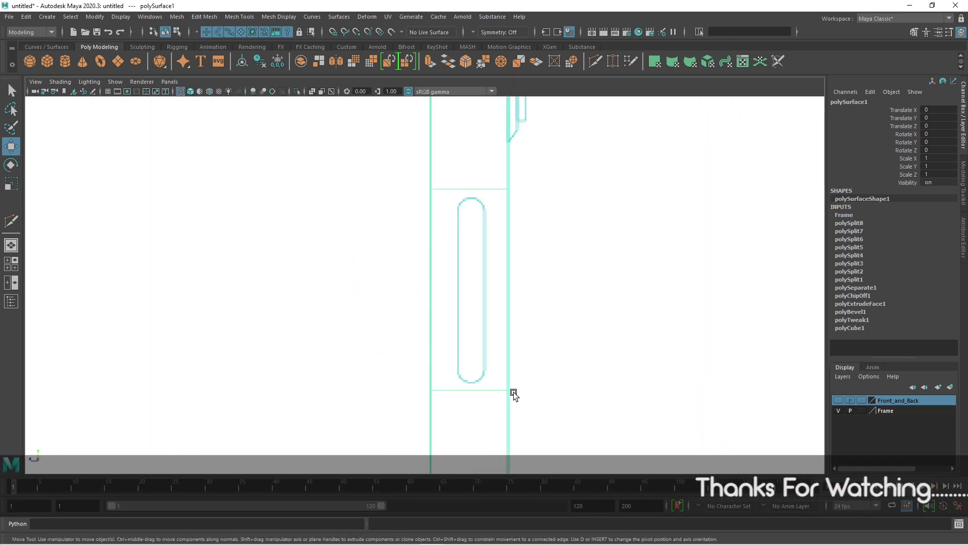
middle_click_drag(512, 391, 478, 395, "alt")
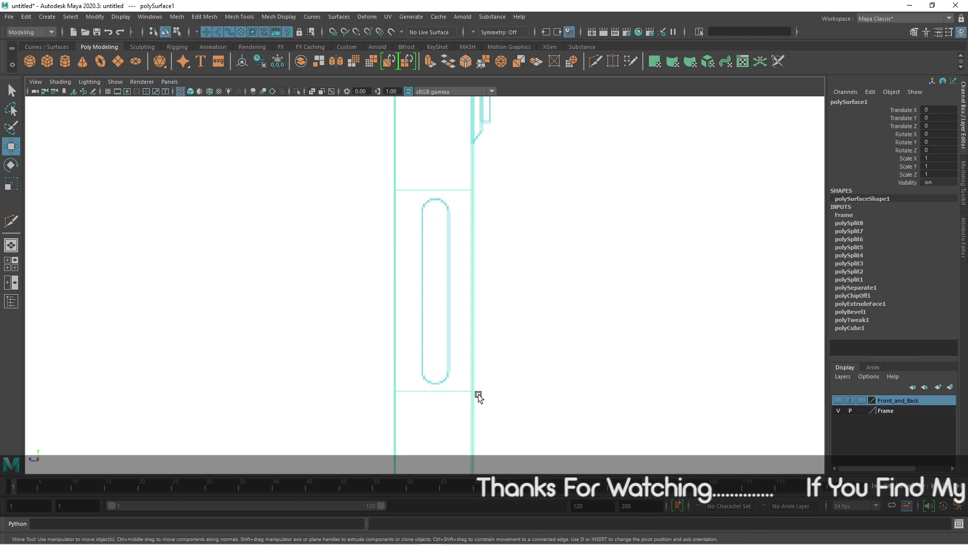
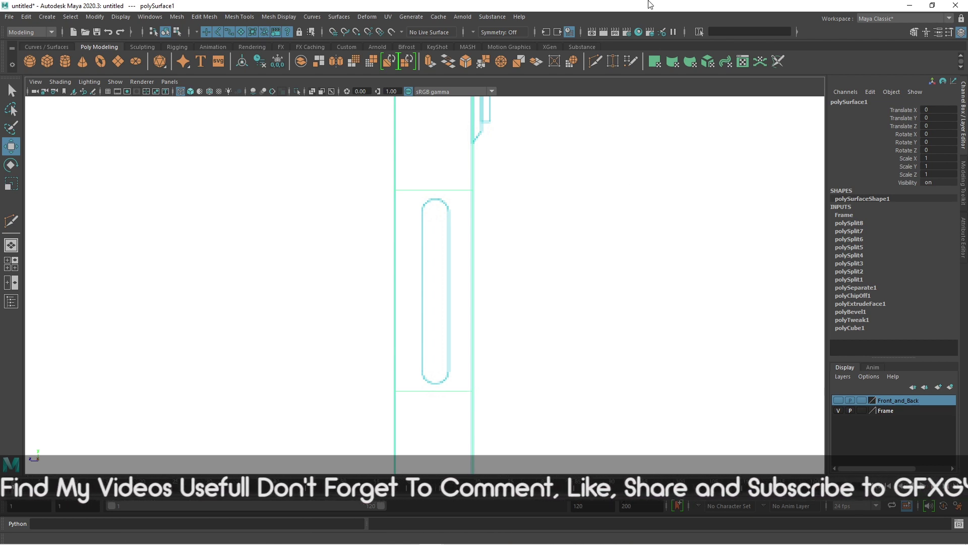
Insert two vertical edge loops along the frame's side, one on each side of the button slot.
left_click(595, 62)
left_click(414, 190, "ctrl")
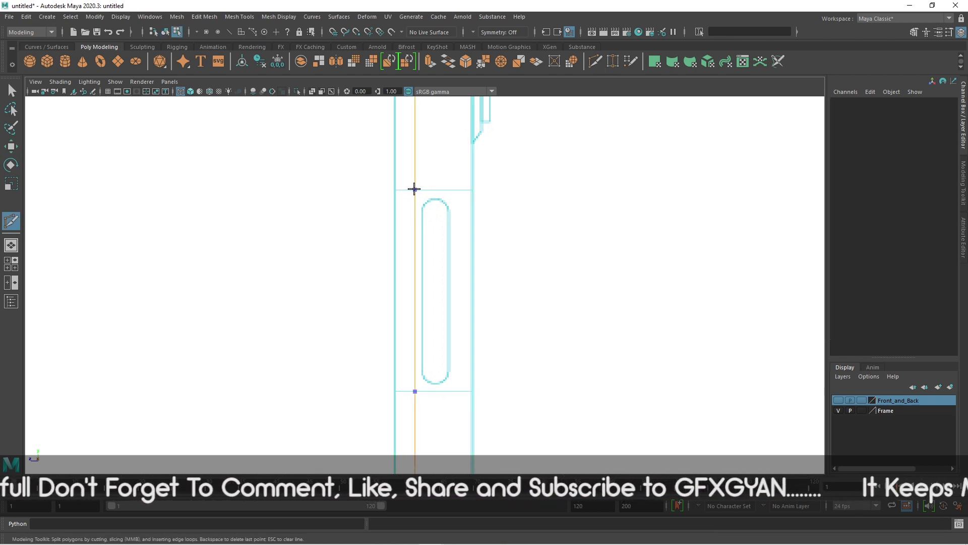
left_click(458, 186, "ctrl")
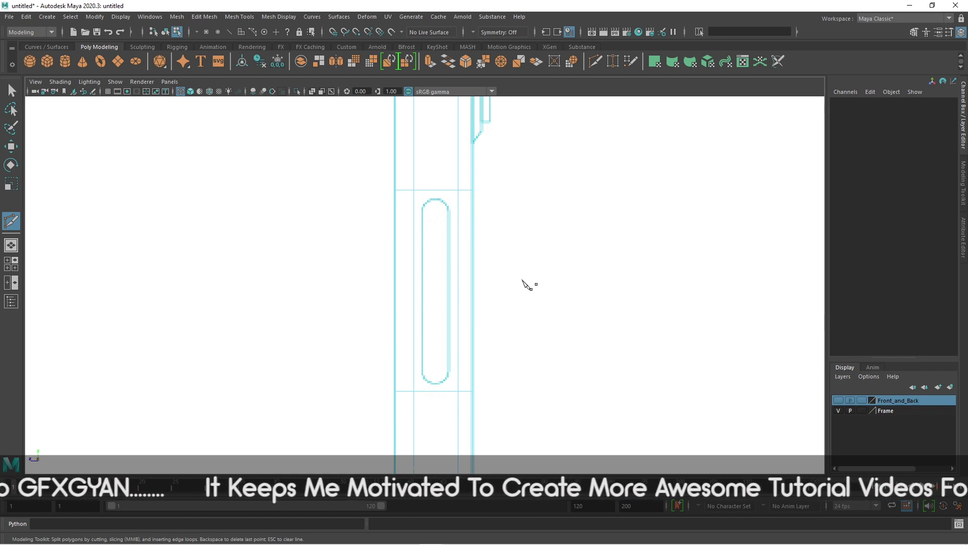
key("space")
key("space")
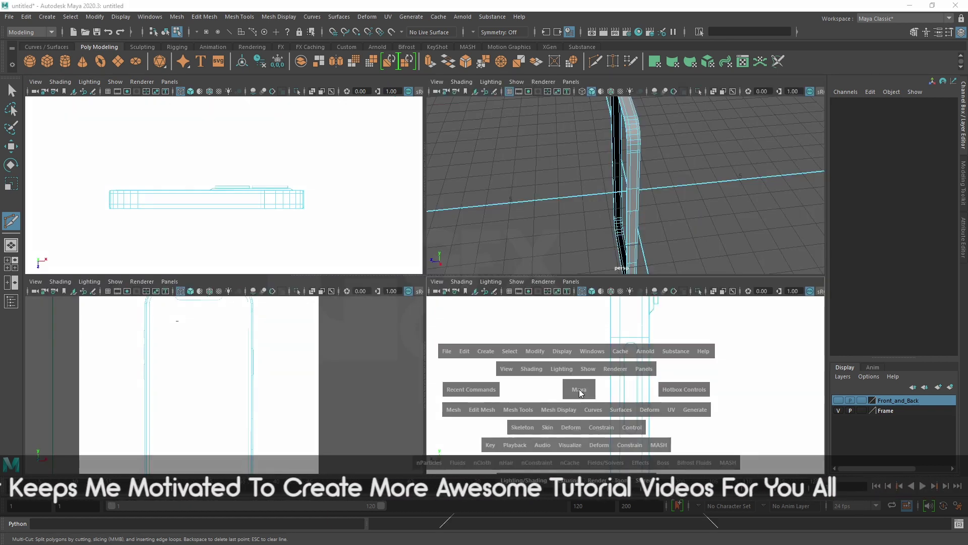
Set the lower-right pane to a side view and zoom in on the frame's button slots.
left_click_drag(580, 392, 663, 387)
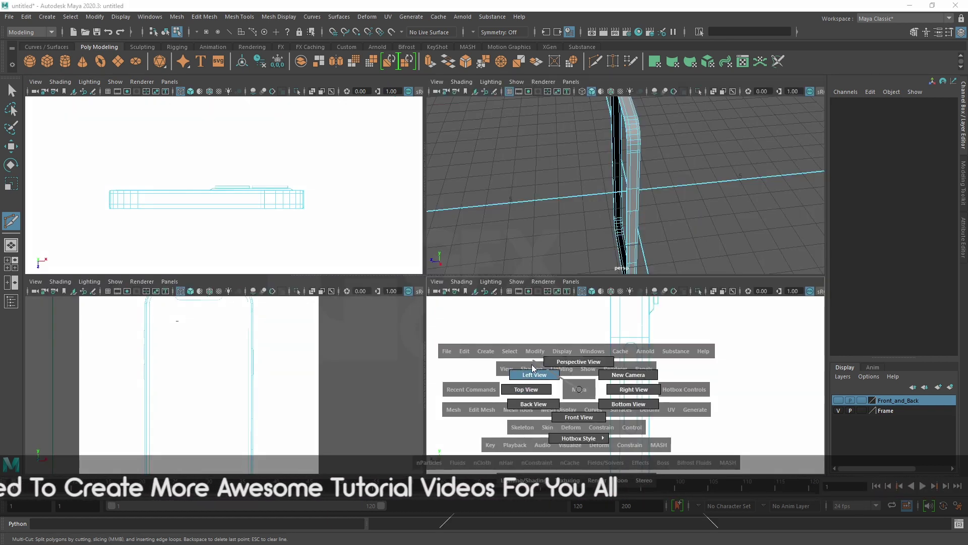
key("space")
scroll(600, 389, "up", 3)
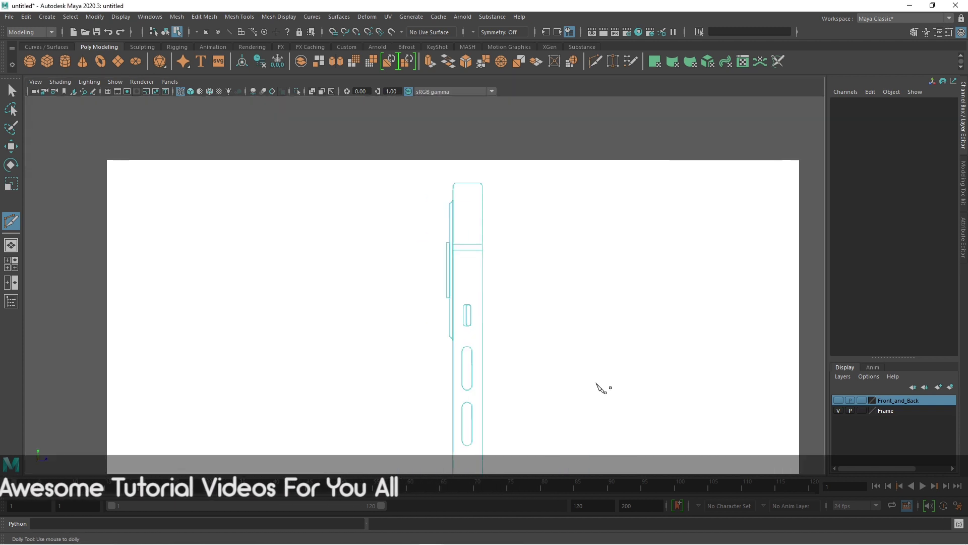
scroll(598, 398, "up", 2)
scroll(552, 311, "down", 5)
key("w")
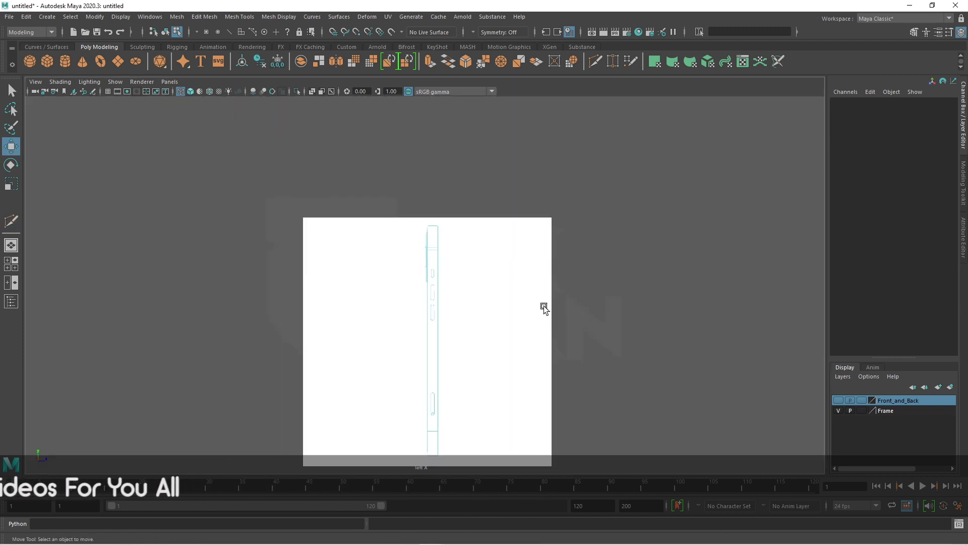
key("space")
Orbit the perspective view to check the whole frame, then return to four views.
key("space")
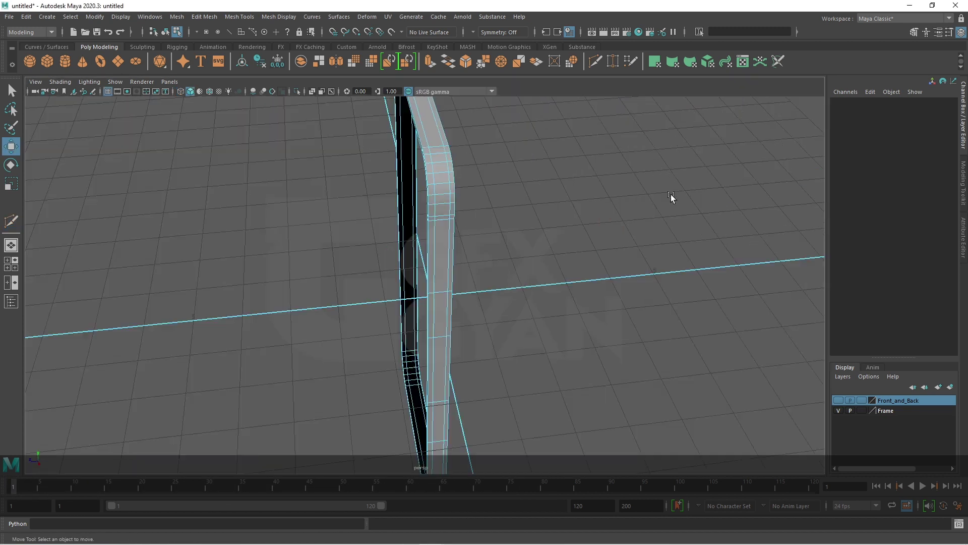
key("space")
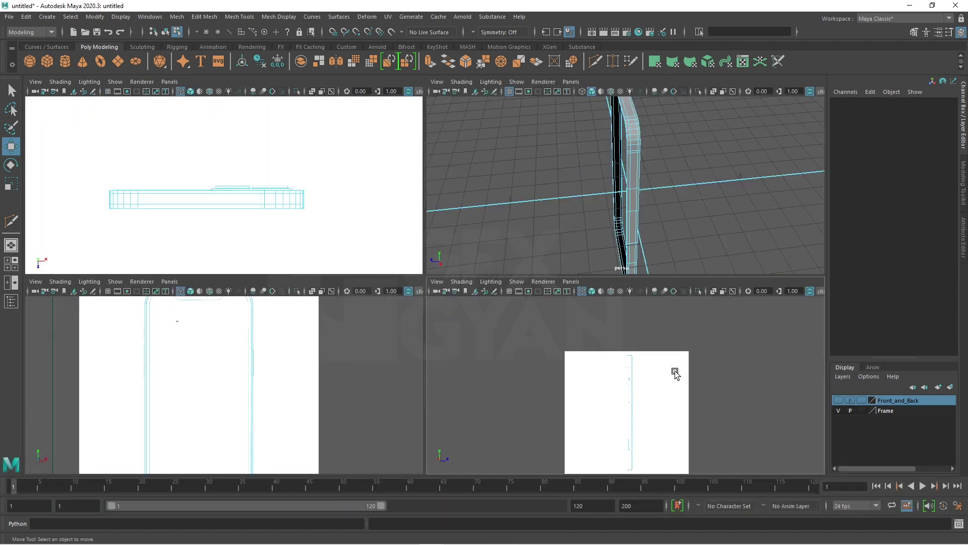
scroll(675, 371, "down", 2)
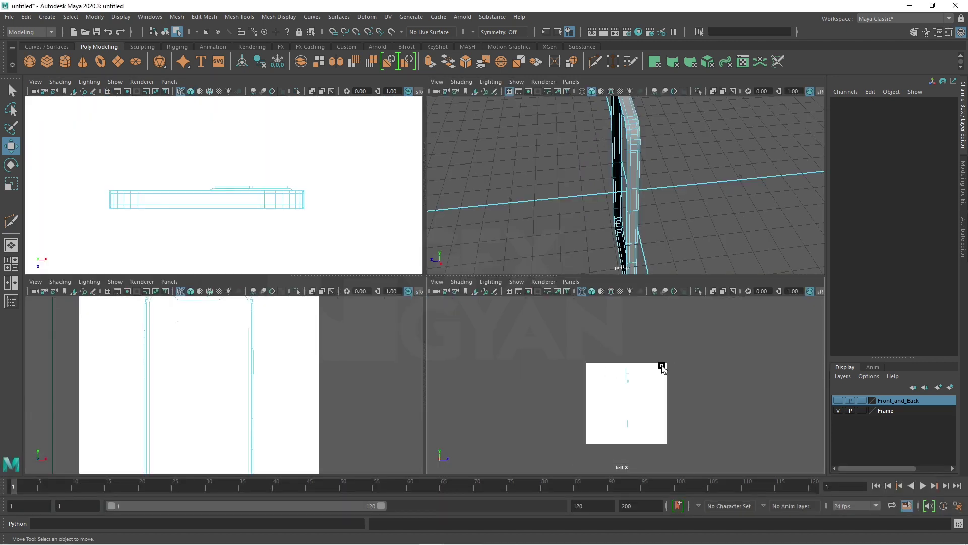
key("space")
mouse_move(627, 288)
left_mouse_down("alt")
mouse_move(454, 335)
mouse_move(558, 367)
mouse_move(579, 433)
left_mouse_up("alt")
key("space")
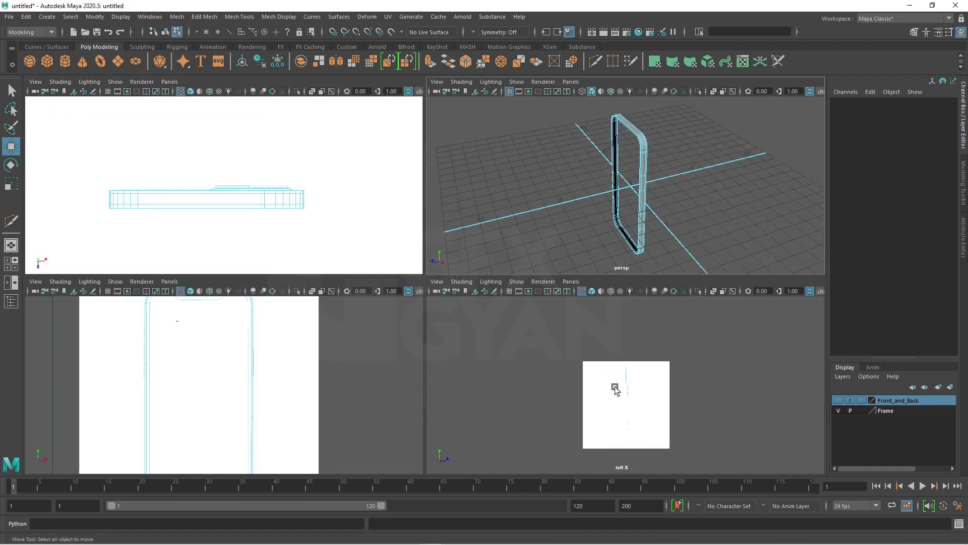
scroll(618, 391, "up", 5)
scroll(594, 392, "up", 2)
Switch from edge selection to Object Mode and select the side image plane imagePlane6.
left_click(641, 372)
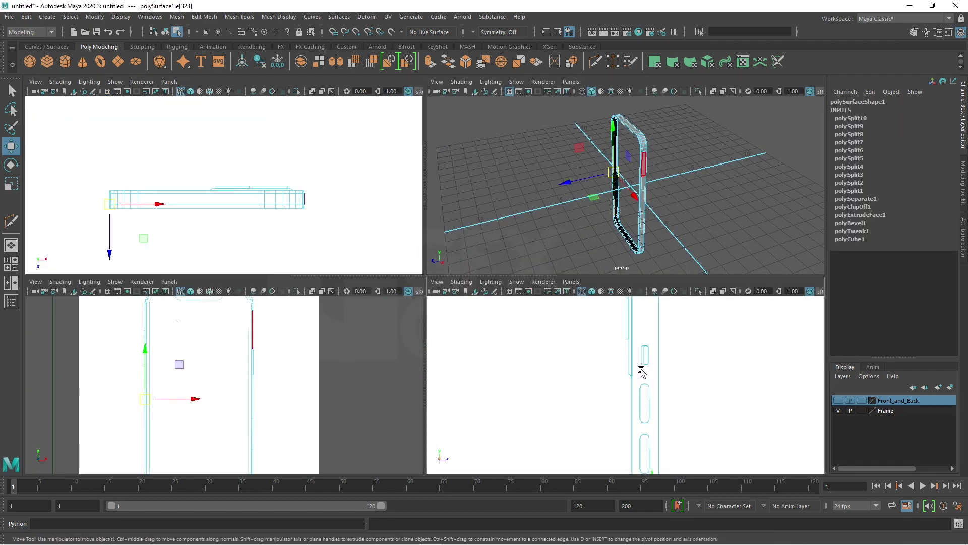
right_click(651, 142)
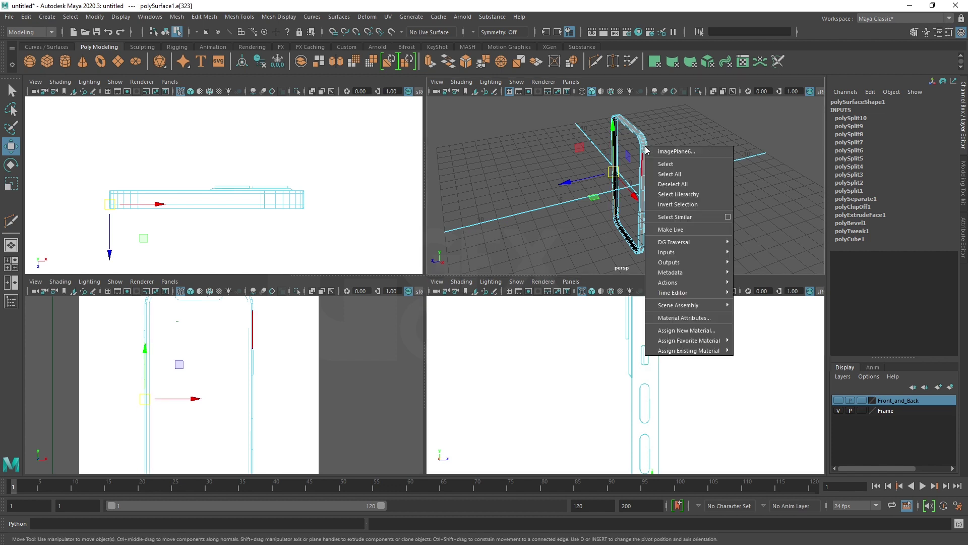
right_click_drag(651, 141, 613, 126)
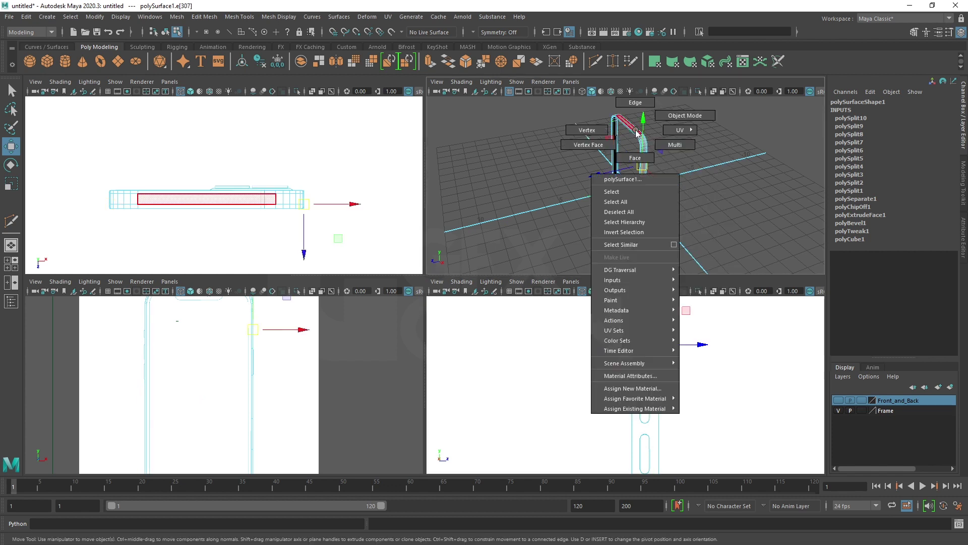
scroll(687, 380, "down", 3)
scroll(692, 388, "down", 2)
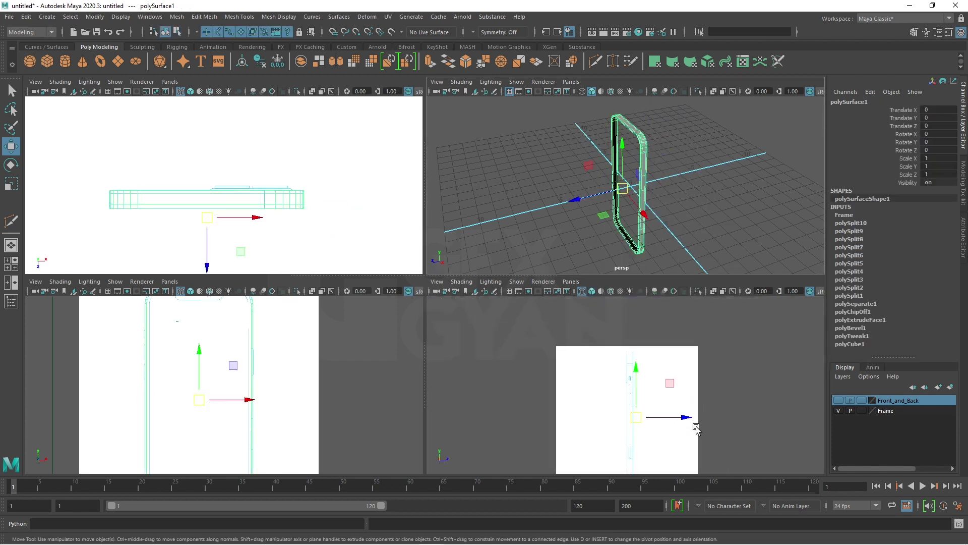
left_click(684, 449)
Slide imagePlane6 along X until Translate X reads 1.039.
mouse_move(587, 132)
left_mouse_down()
mouse_move(623, 214)
mouse_move(630, 211)
left_mouse_up()
scroll(692, 173, "up", 2)
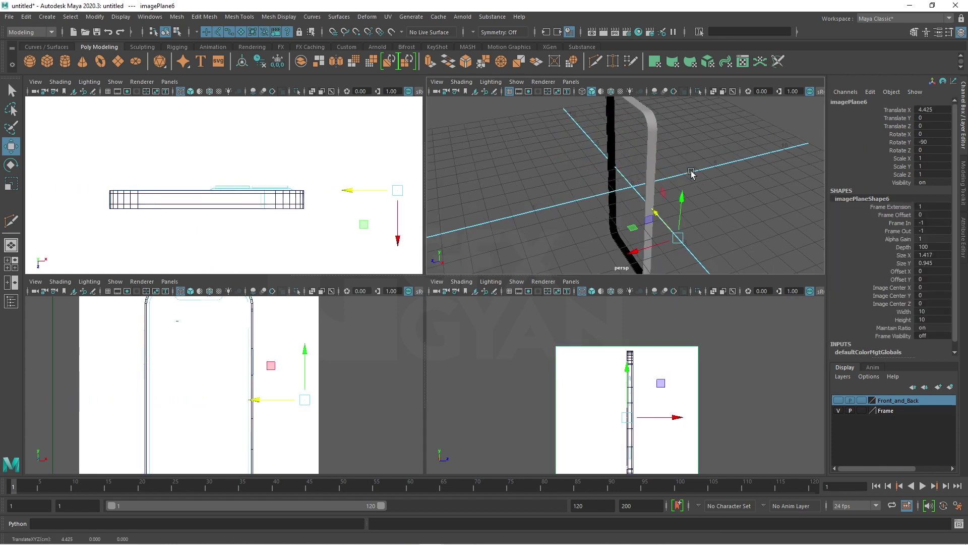
scroll(724, 183, "up", 4)
scroll(676, 409, "up", 3)
scroll(675, 409, "up", 2)
scroll(656, 410, "up", 2)
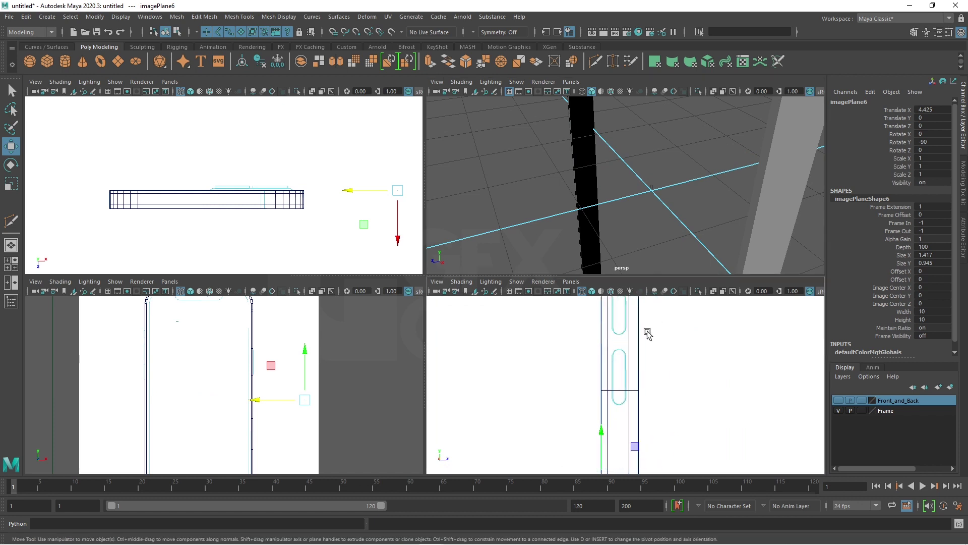
scroll(636, 411, "up", 2)
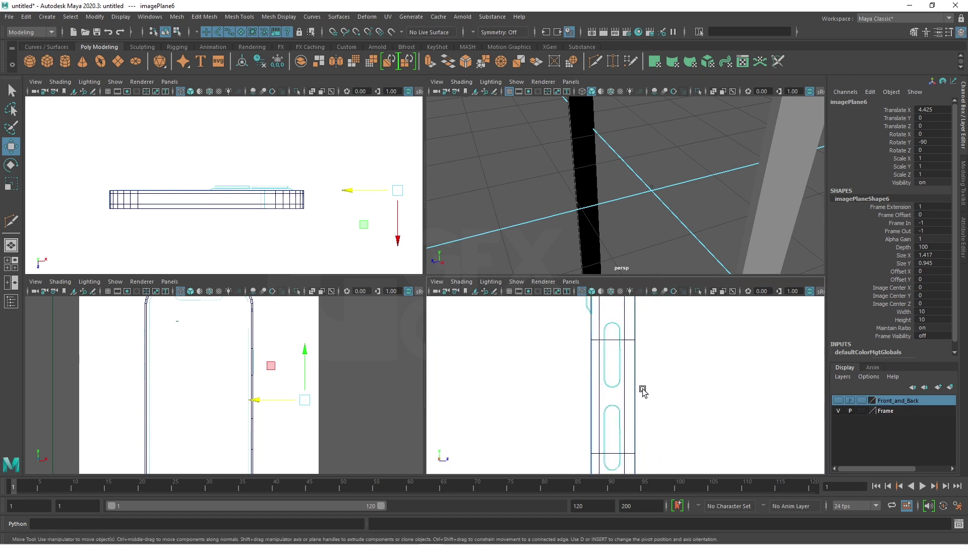
scroll(643, 392, "down", 4)
scroll(616, 356, "up", 2)
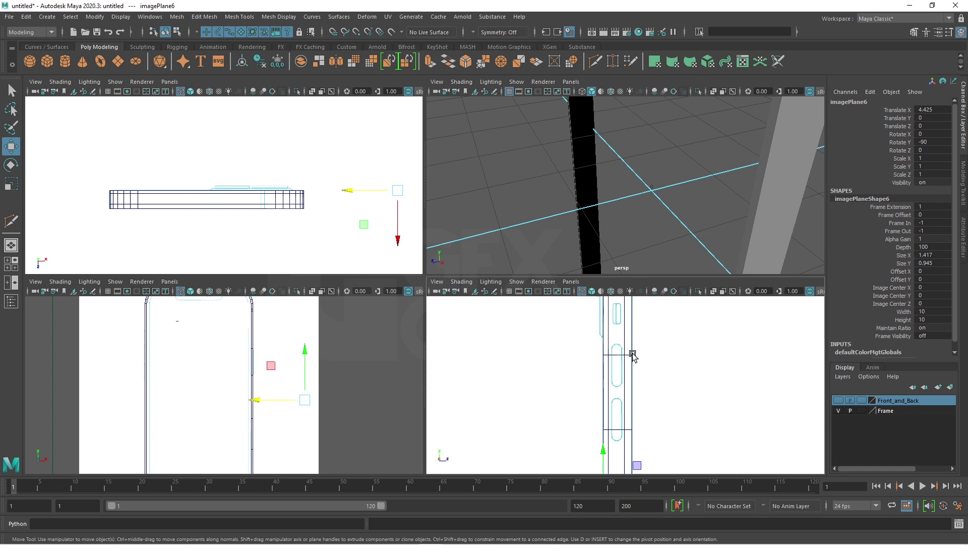
key("f")
left_click_drag(652, 209, 628, 186)
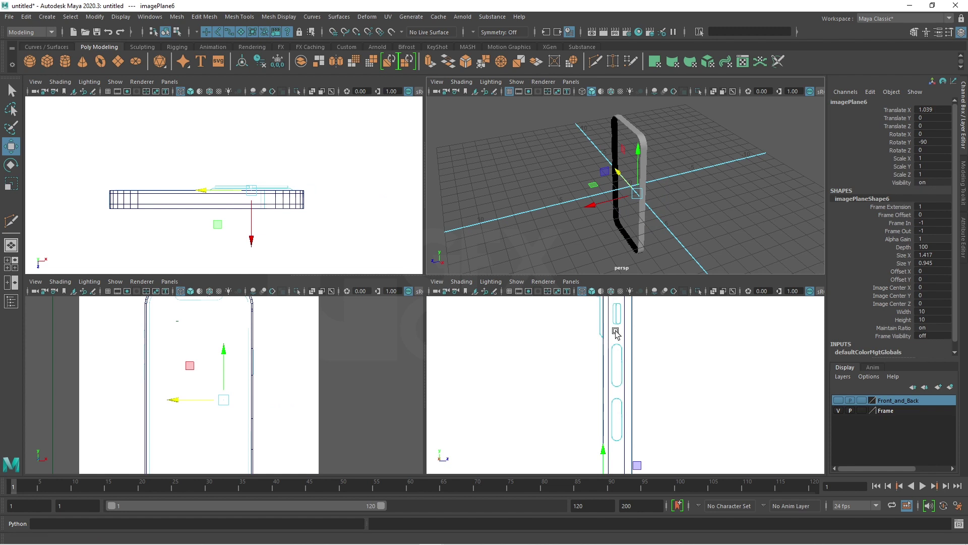
scroll(616, 374, "down", 3)
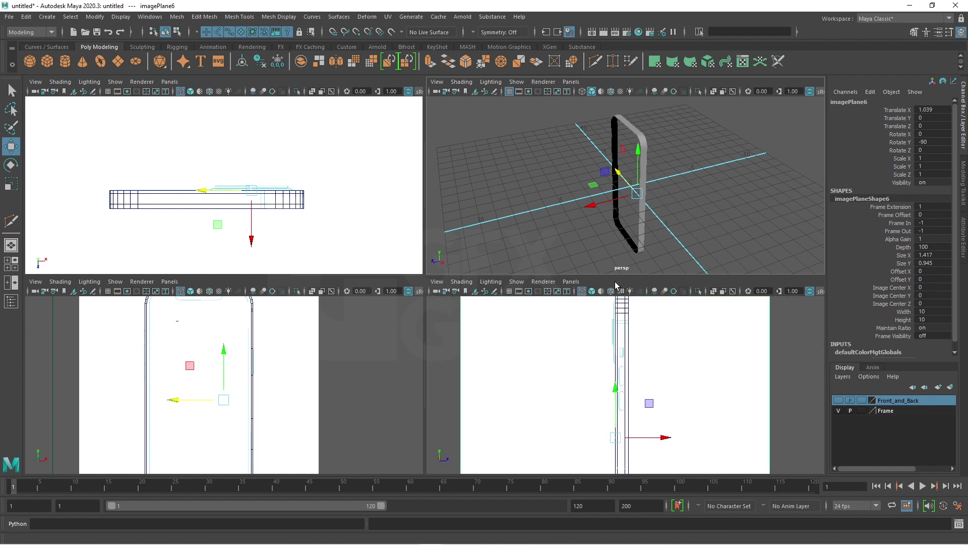
Maximize a Right View zoomed onto the frame's side slot, then pick the Polygon Cube tool.
left_click(622, 121)
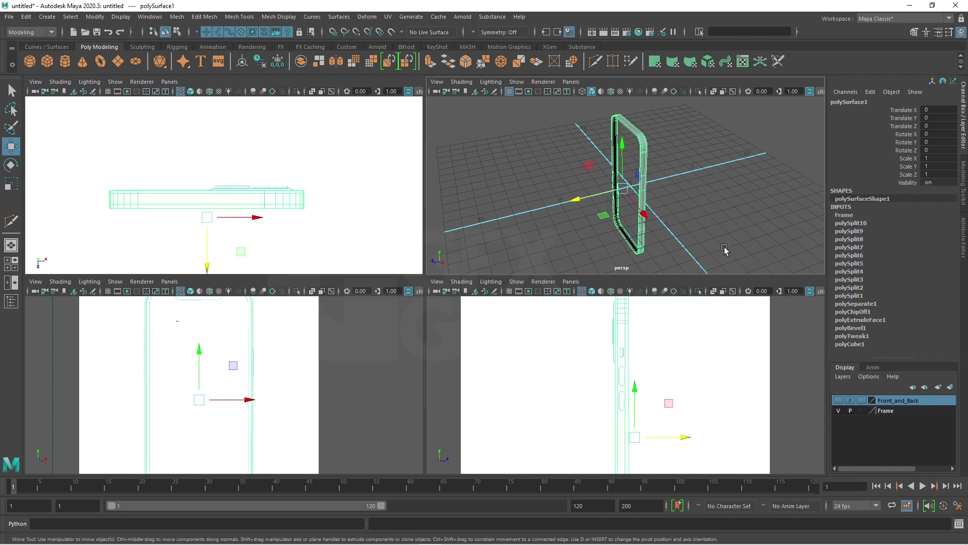
scroll(721, 247, "up", 3)
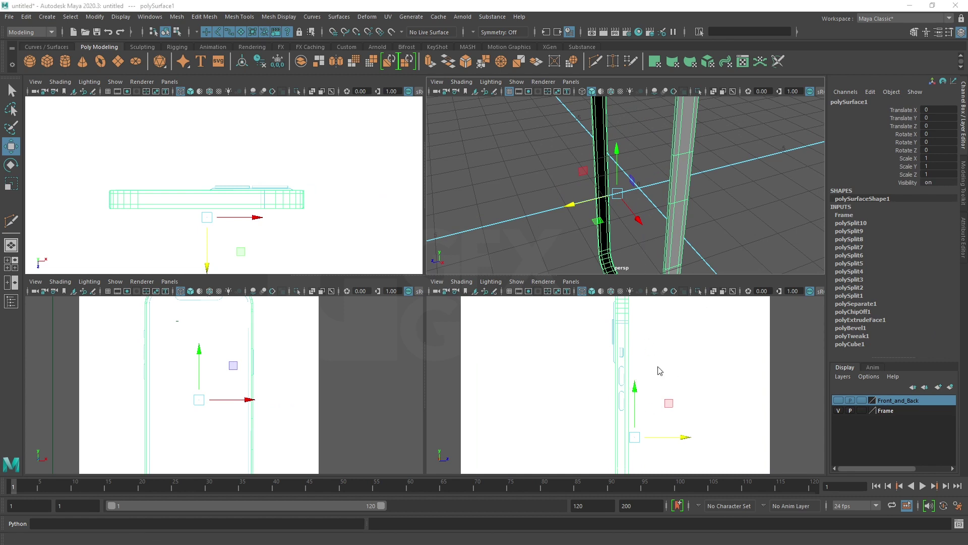
key("space")
left_click_drag(658, 366, 715, 368)
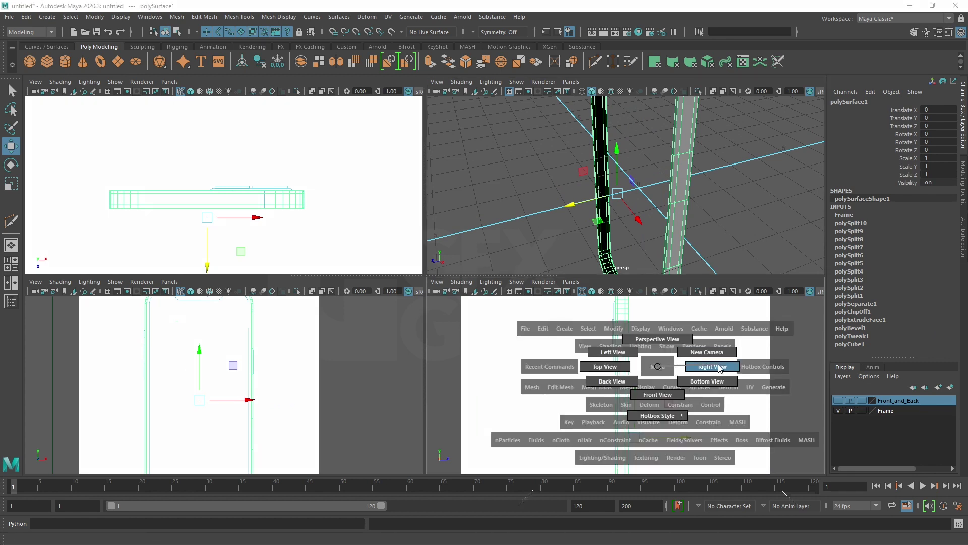
key("space")
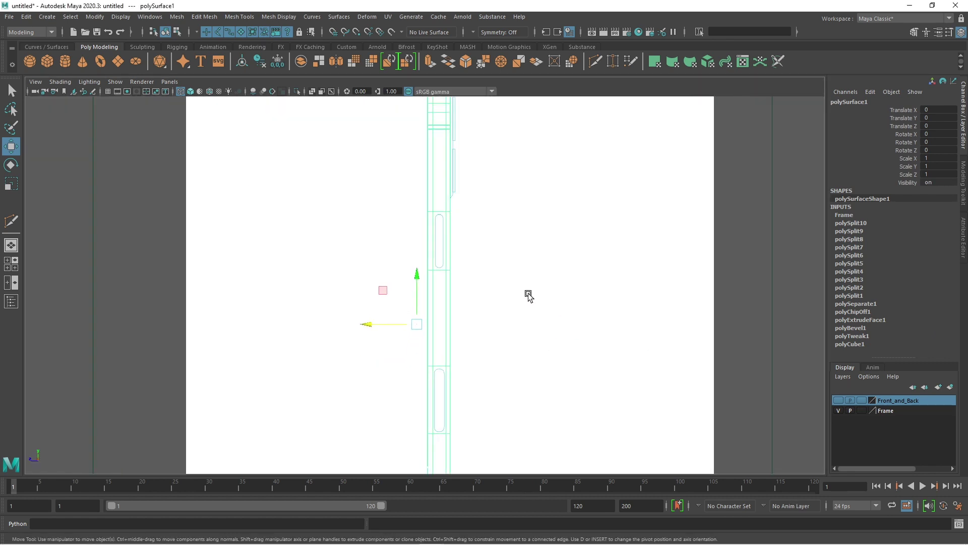
scroll(478, 277, "up", 2)
scroll(484, 270, "up", 2)
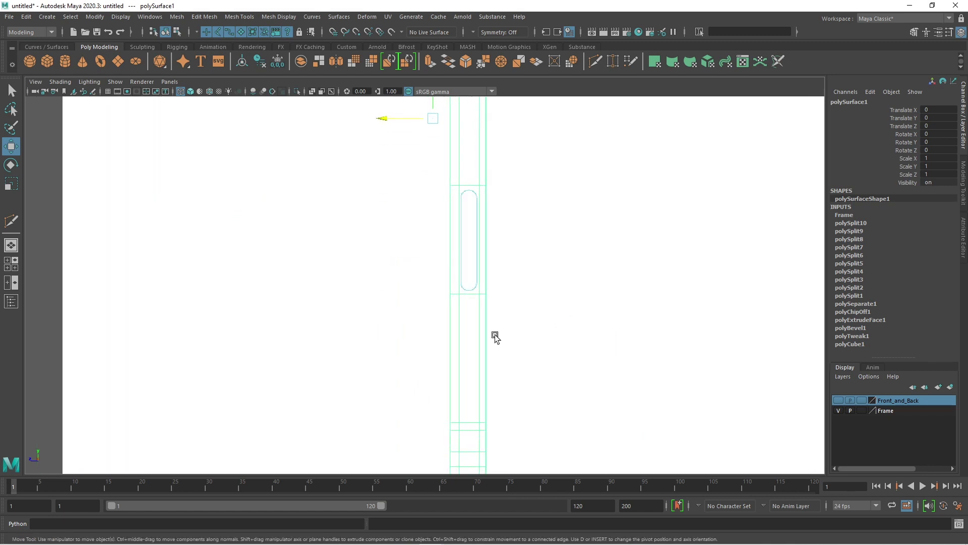
scroll(494, 337, "up", 2)
scroll(479, 403, "up", 1)
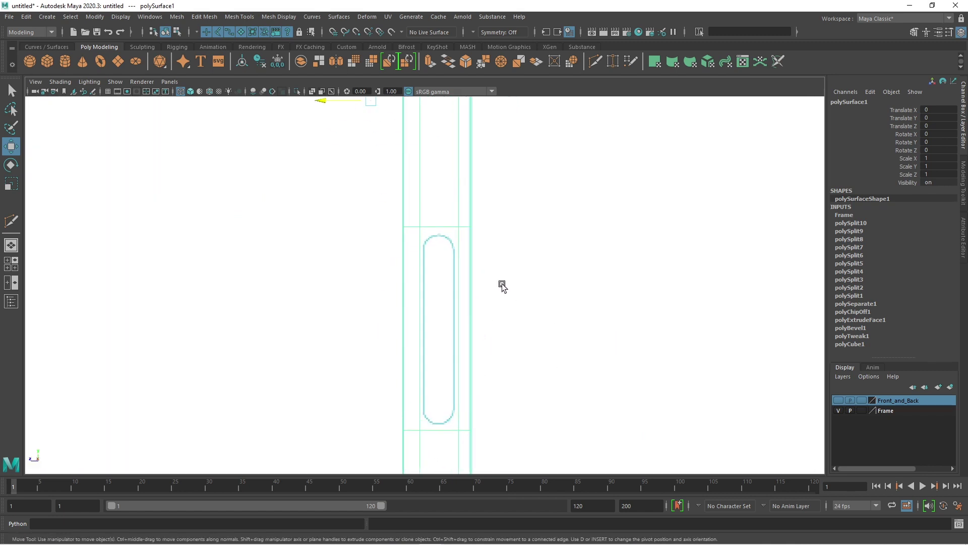
left_click(44, 64)
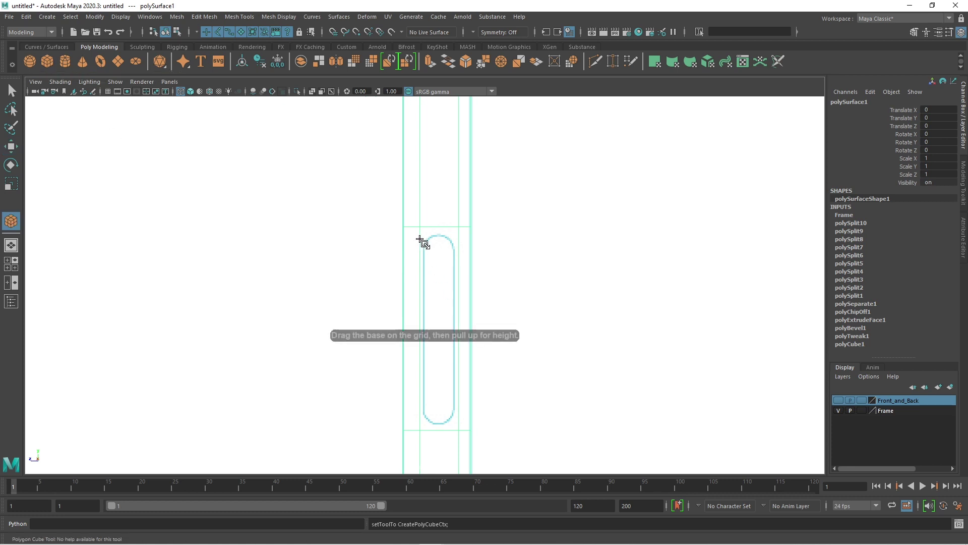
Draw a small cutter cube over the button slot and move it into the frame, with wireframe on shaded.
left_click_drag(423, 235, 455, 424)
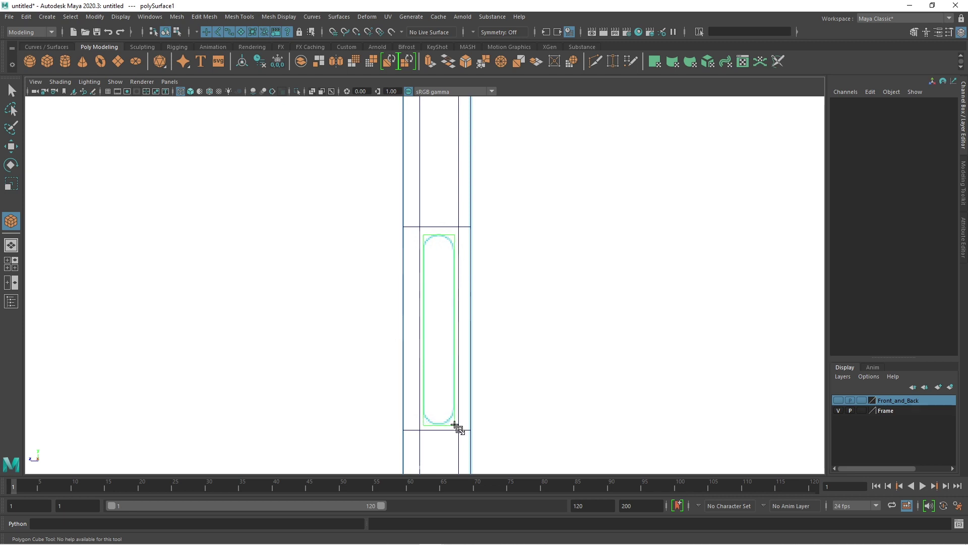
mouse_move(458, 428)
left_mouse_down()
mouse_move(475, 404)
mouse_move(475, 357)
left_mouse_up()
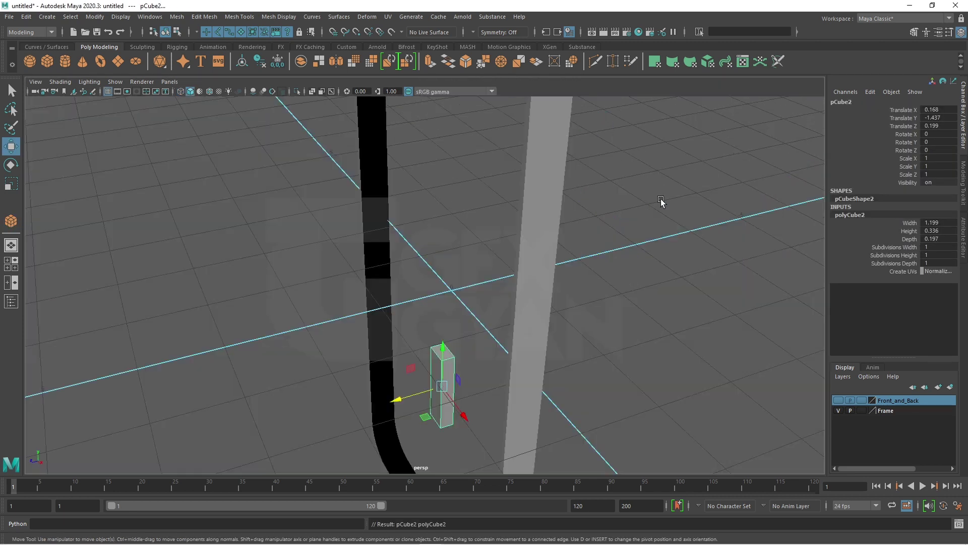
mouse_move(661, 200)
left_mouse_down("alt")
mouse_move(533, 277)
mouse_move(527, 261)
left_mouse_up("alt")
left_click_drag(451, 309, 321, 361)
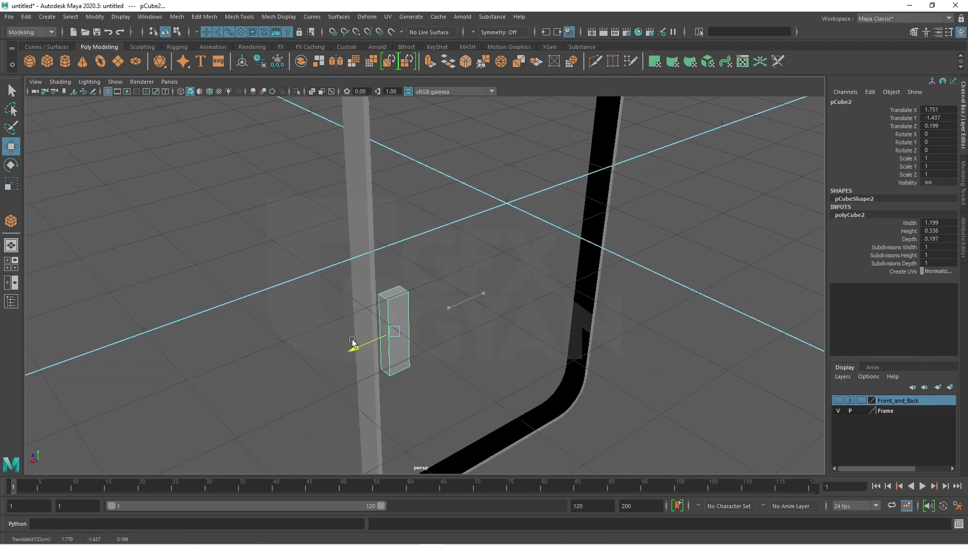
left_click(209, 92)
mouse_move(383, 282)
left_mouse_down("alt")
mouse_move(471, 342)
mouse_move(534, 318)
mouse_move(510, 326)
mouse_move(499, 383)
left_mouse_up("alt")
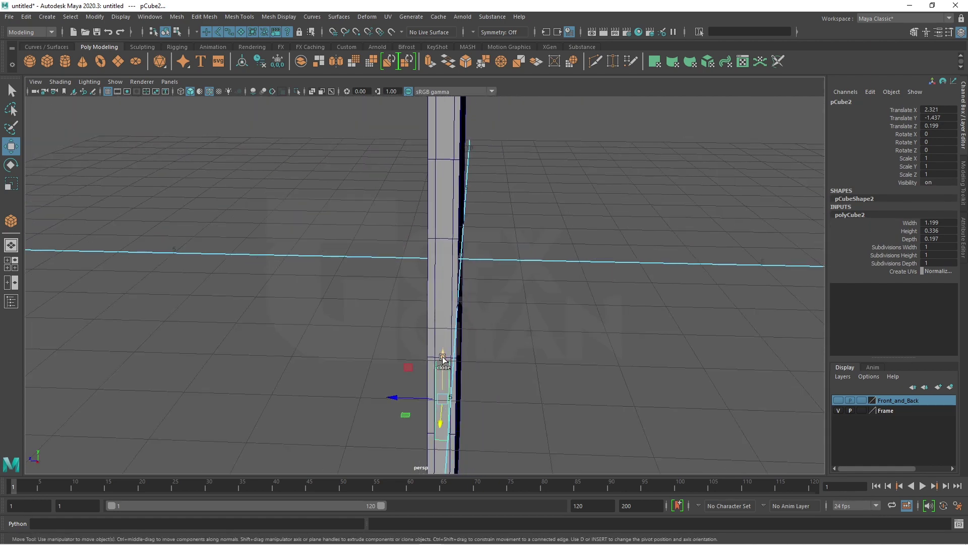
Duplicate the cutter cube upward as pCube3 at Y 1.542 and switch to the side view.
left_click_drag(438, 358, 450, 156, "shift")
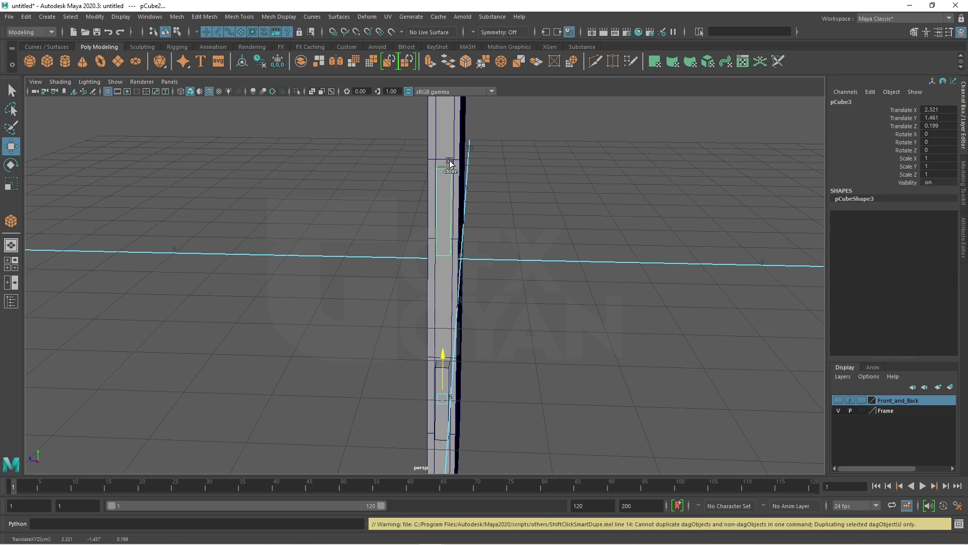
left_click_drag(515, 216, 531, 266, "alt")
key("space")
key("space")
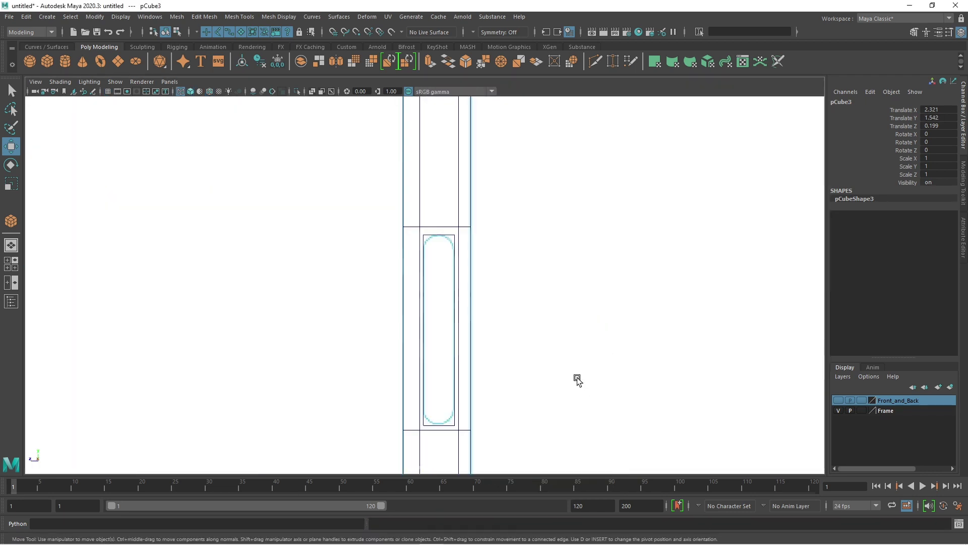
Zoom onto the upper cutter box pCube3 and scale down its height.
scroll(544, 432, "up", 2)
middle_click_drag(509, 348, 506, 389, "alt")
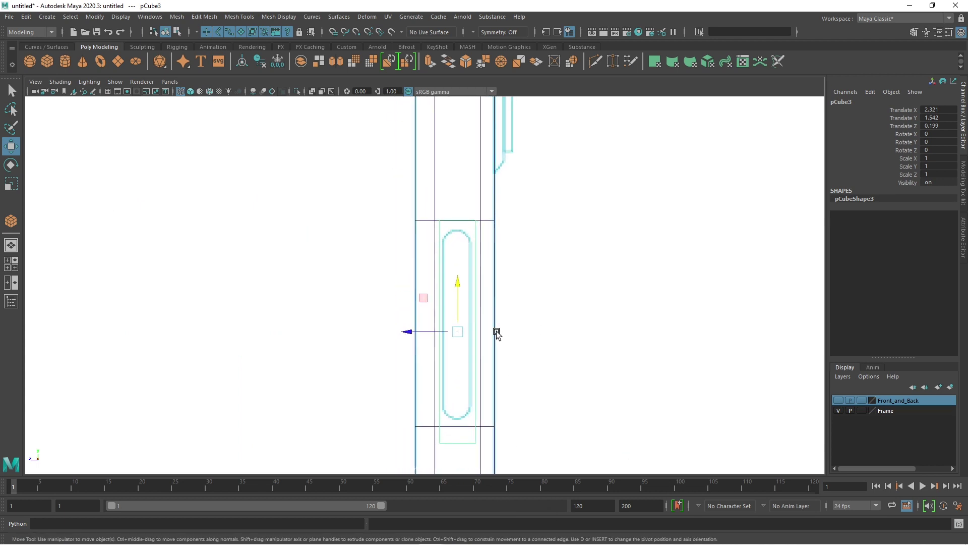
mouse_move(460, 281)
right_mouse_down("alt")
mouse_move(519, 351)
mouse_move(514, 289)
right_mouse_up("alt")
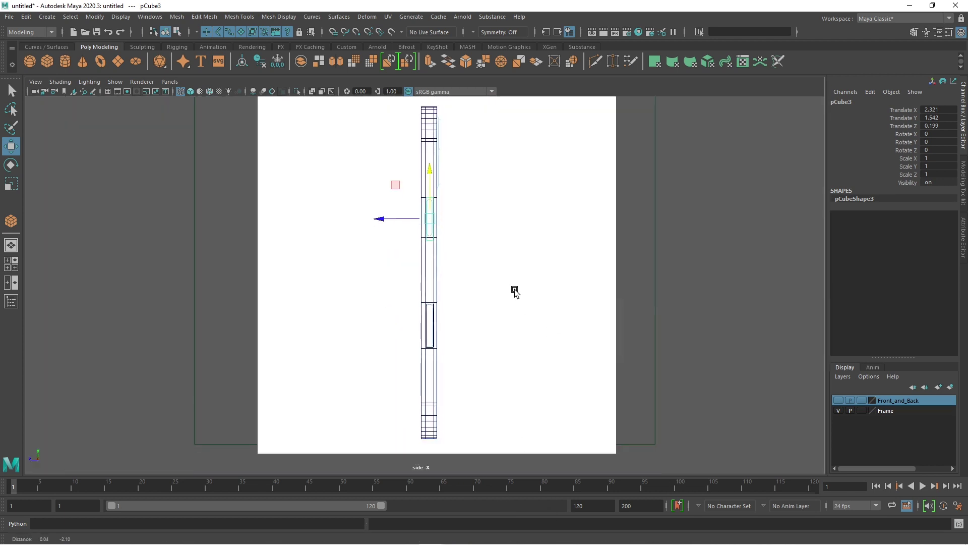
mouse_move(511, 341)
right_mouse_down("alt")
mouse_move(480, 341)
mouse_move(460, 378)
mouse_move(460, 344)
right_mouse_up("alt")
middle_click_drag(459, 344, 459, 334, "alt")
key("r")
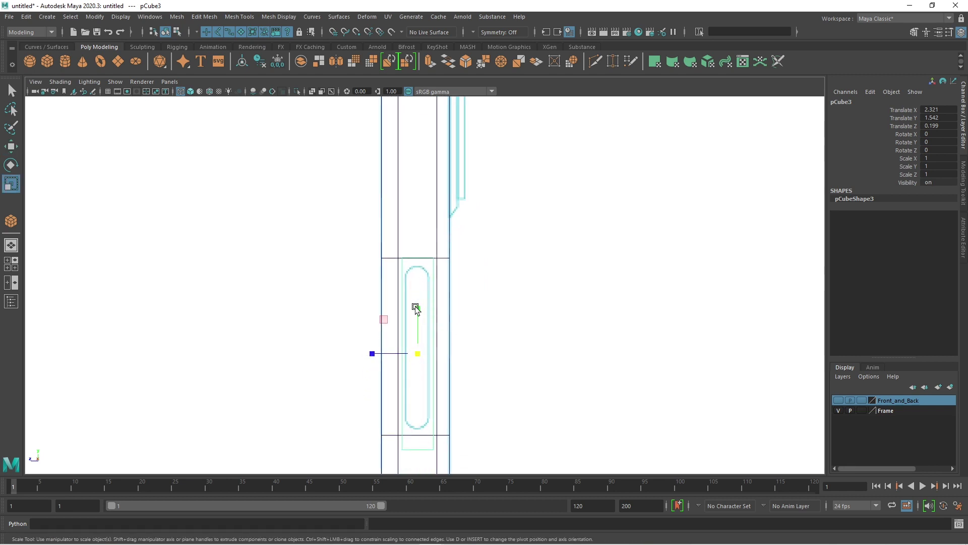
mouse_move(417, 306)
left_mouse_down()
mouse_move(418, 317)
mouse_move(416, 301)
left_mouse_up()
key("w")
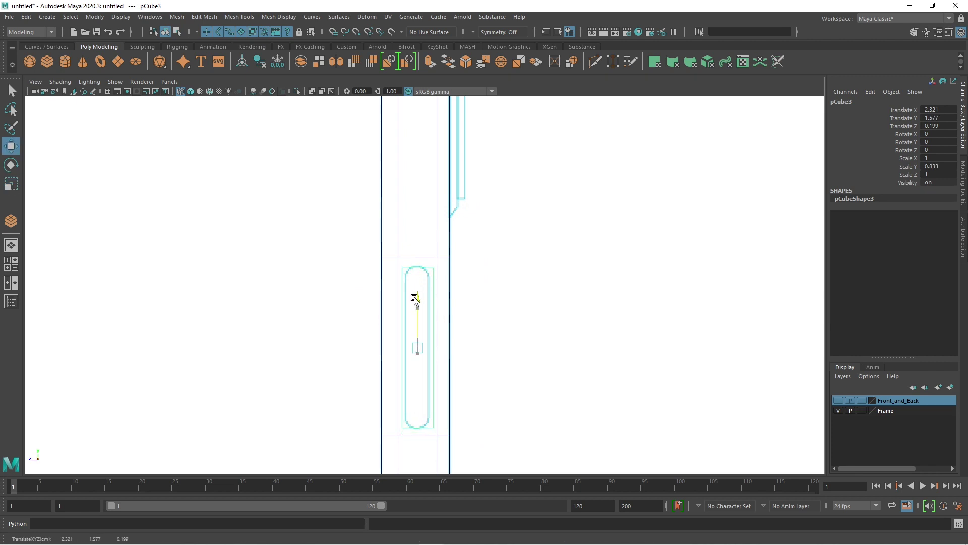
Adjust pCube3's top and bottom vertices to fit its slot outline.
right_click_drag(428, 271, 350, 248)
left_click(498, 299)
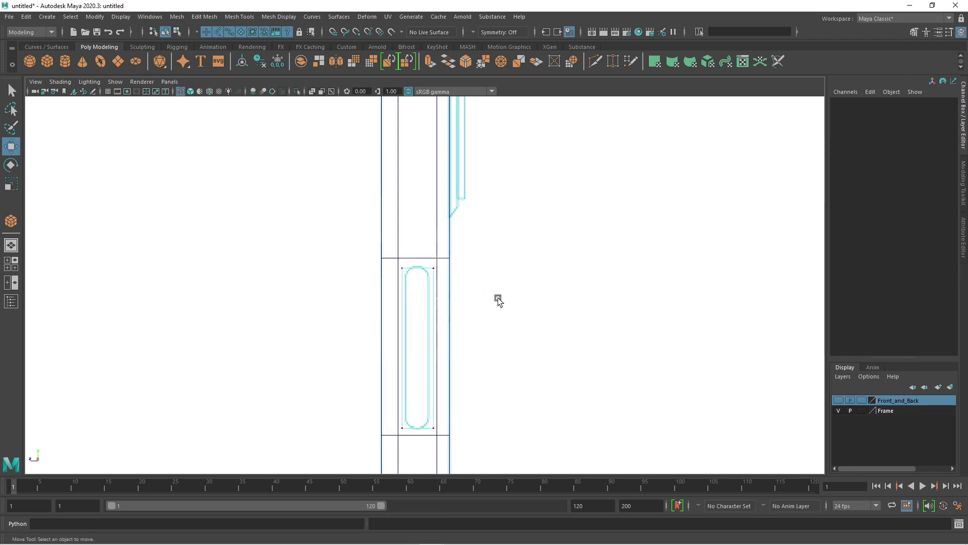
left_click_drag(498, 300, 426, 253)
left_click_drag(357, 281, 438, 252)
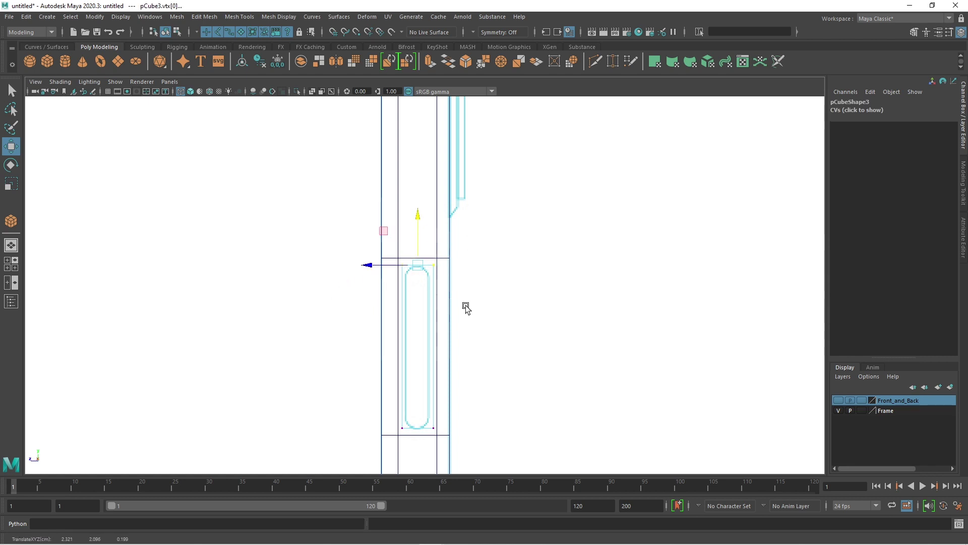
left_click_drag(342, 458, 469, 391)
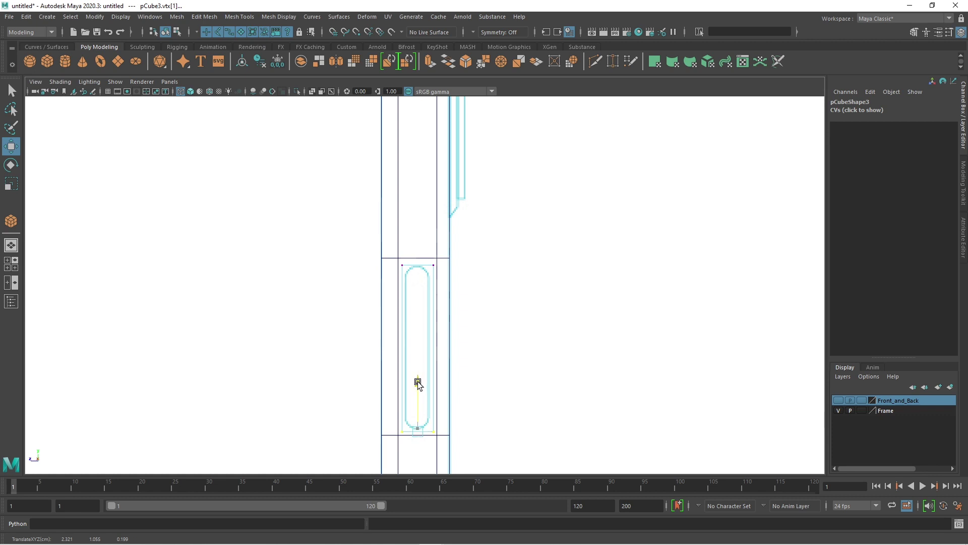
left_click_drag(365, 279, 432, 219)
Switch to the lower cutter box pCube2 in vertex mode and move its left vertices onto the slot outline.
middle_click_drag(525, 264, 586, 177, "alt")
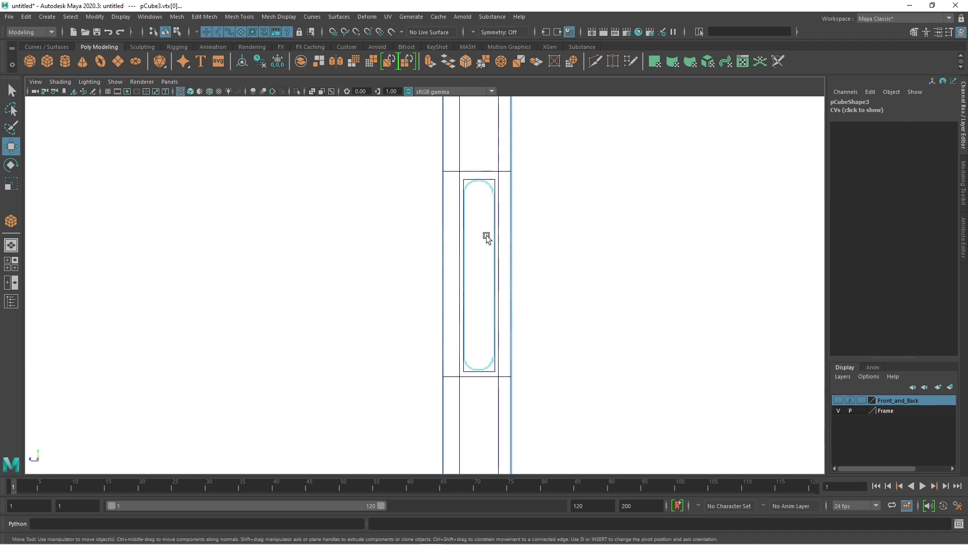
left_click(482, 180)
right_click_drag(483, 181, 426, 190)
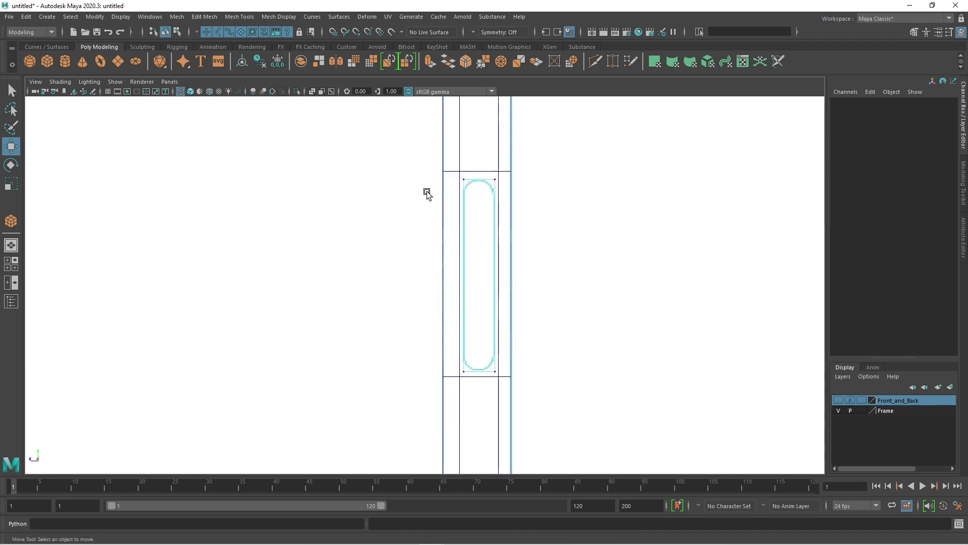
left_click(458, 446)
left_click(470, 183)
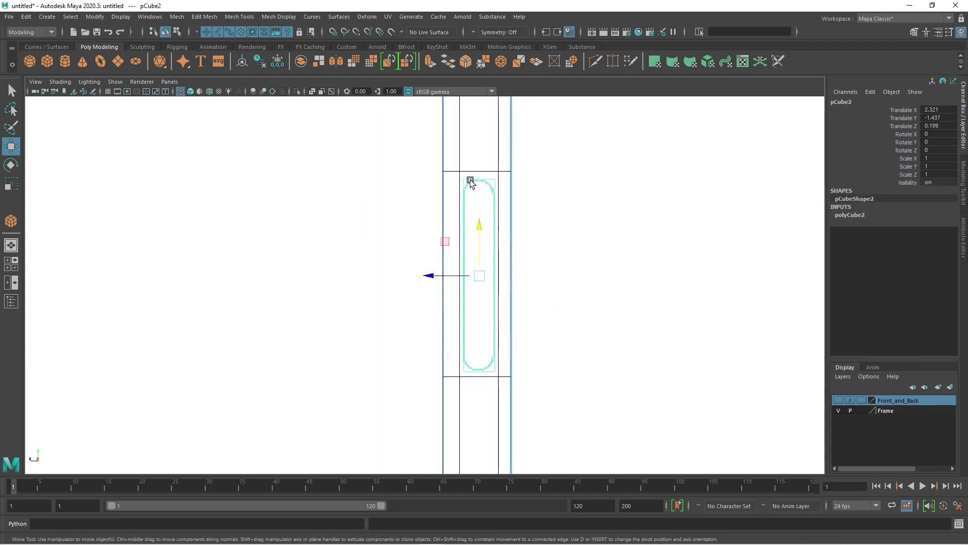
right_click_drag(471, 181, 428, 177)
left_click_drag(479, 448, 451, 171)
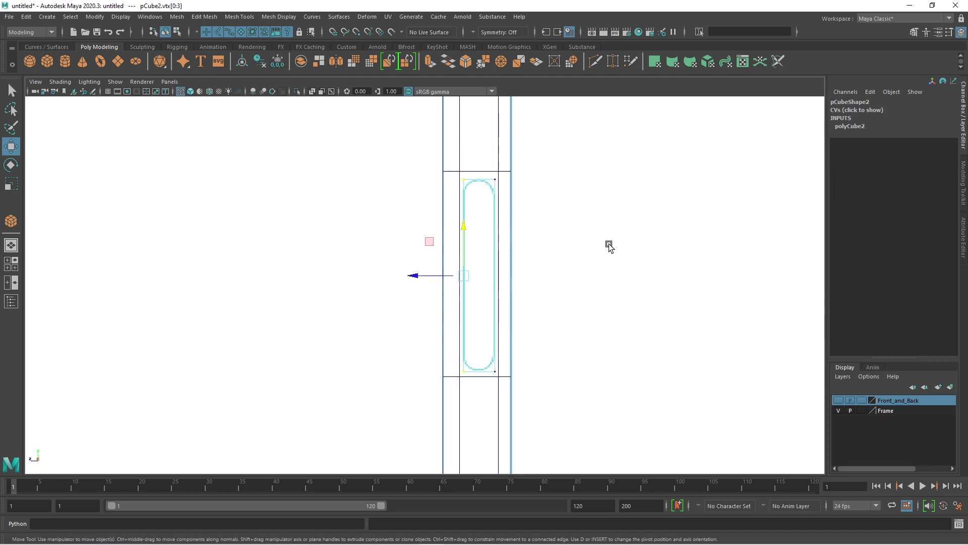
scroll(441, 293, "up", 2)
scroll(434, 277, "up", 2)
left_click_drag(435, 275, 430, 268)
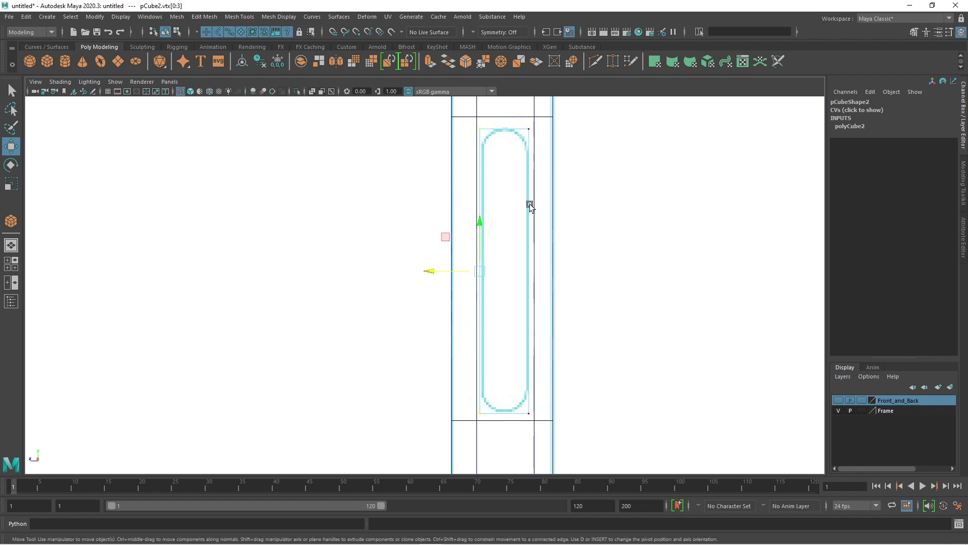
Fit pCube2's right, top and bottom vertices to the slot's edges and ends.
left_click_drag(561, 442, 510, 121)
left_click_drag(466, 277, 483, 272)
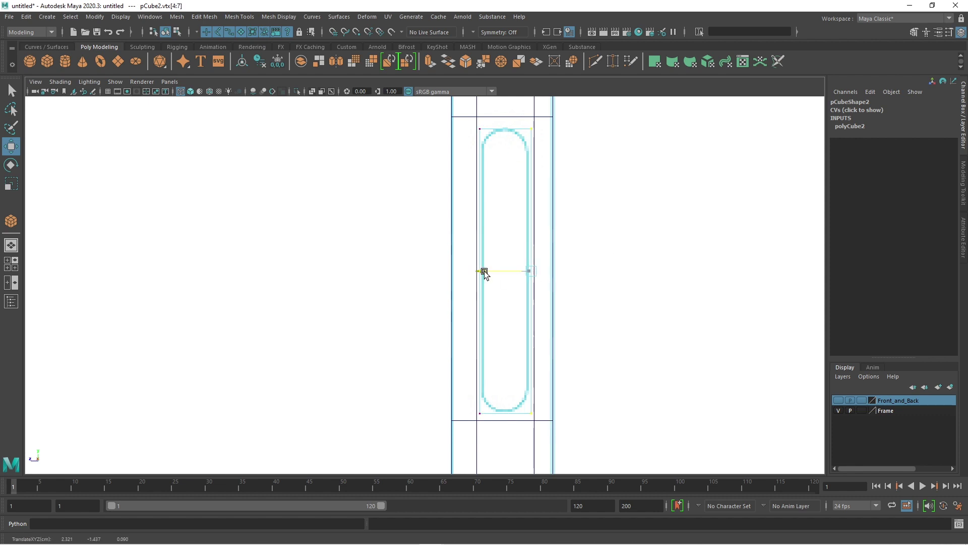
left_click_drag(561, 109, 462, 174)
left_click_drag(505, 116, 504, 110)
left_click_drag(404, 441, 584, 358)
left_click_drag(505, 366, 506, 371)
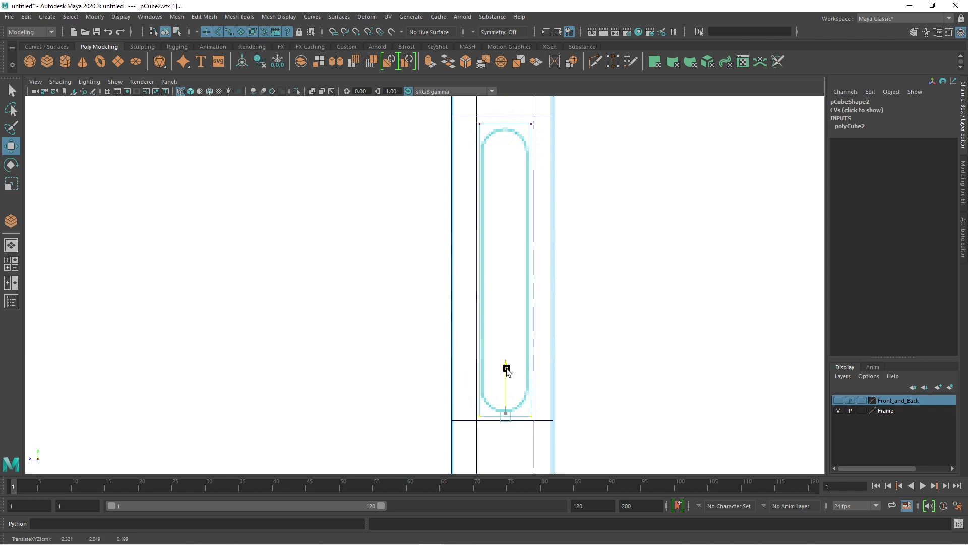
middle_click_drag(505, 370, 540, 439, "alt")
scroll(503, 396, "up", 3)
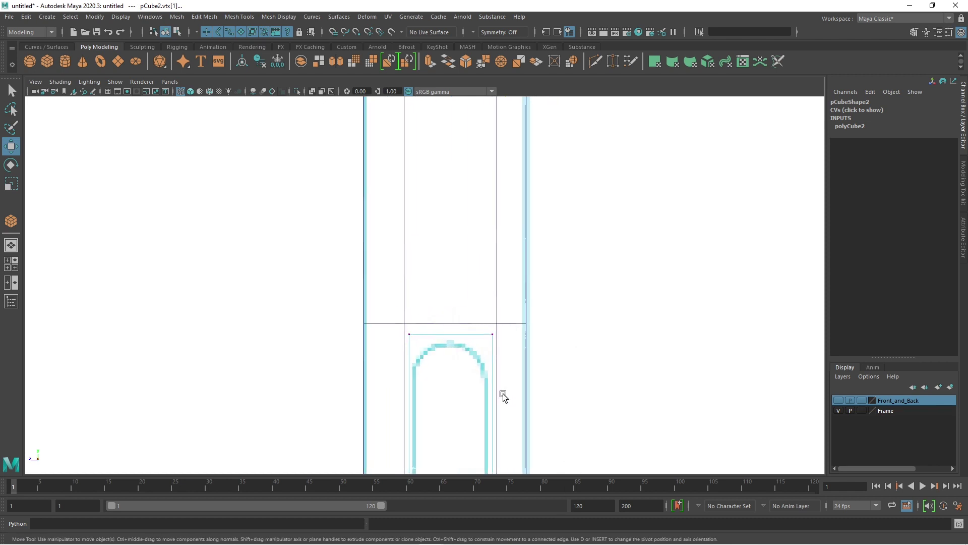
key("space")
key("space")
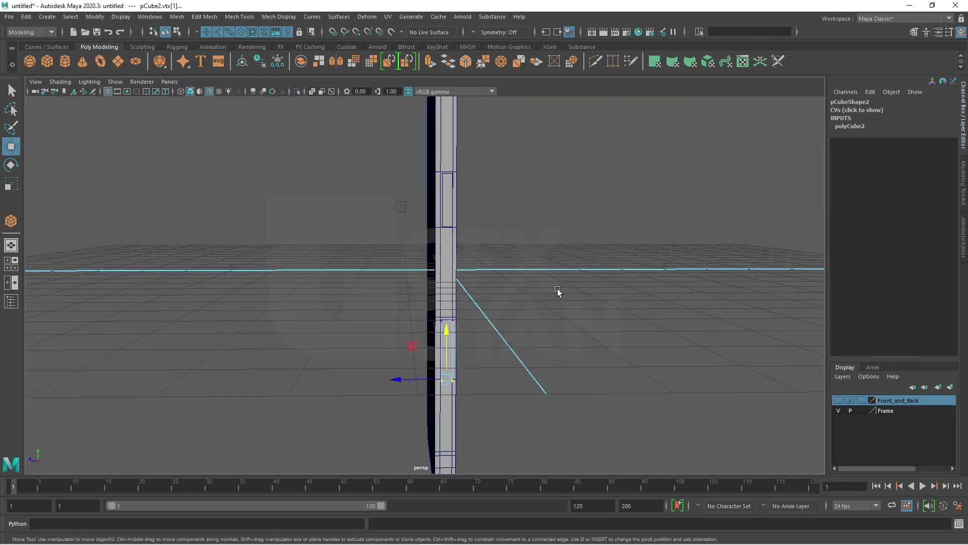
Select the top edges of the upper cutter box pCube3.
left_click_drag(558, 292, 413, 280, "alt")
scroll(413, 280, "up", 3)
right_click_drag(393, 229, 439, 214)
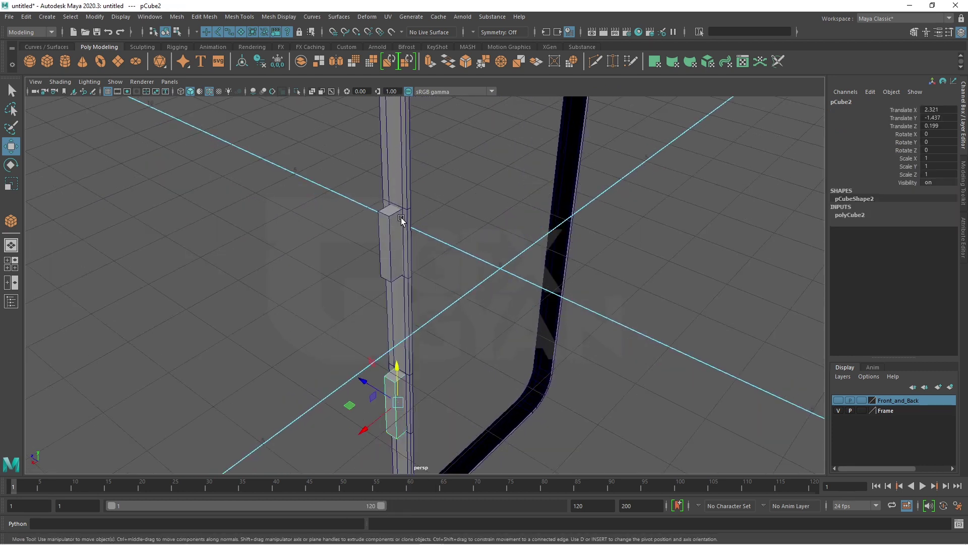
left_click(396, 229)
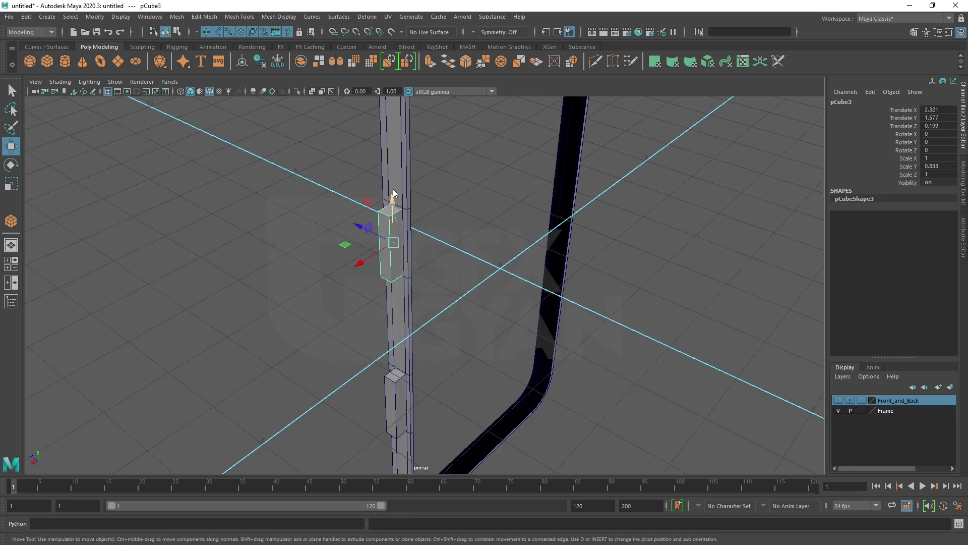
left_click(383, 210)
left_click(396, 215)
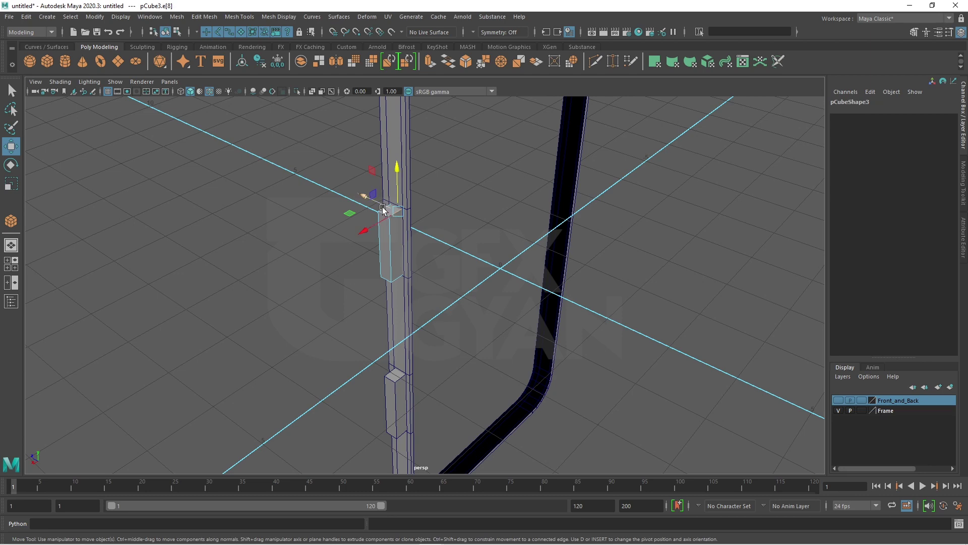
key("q")
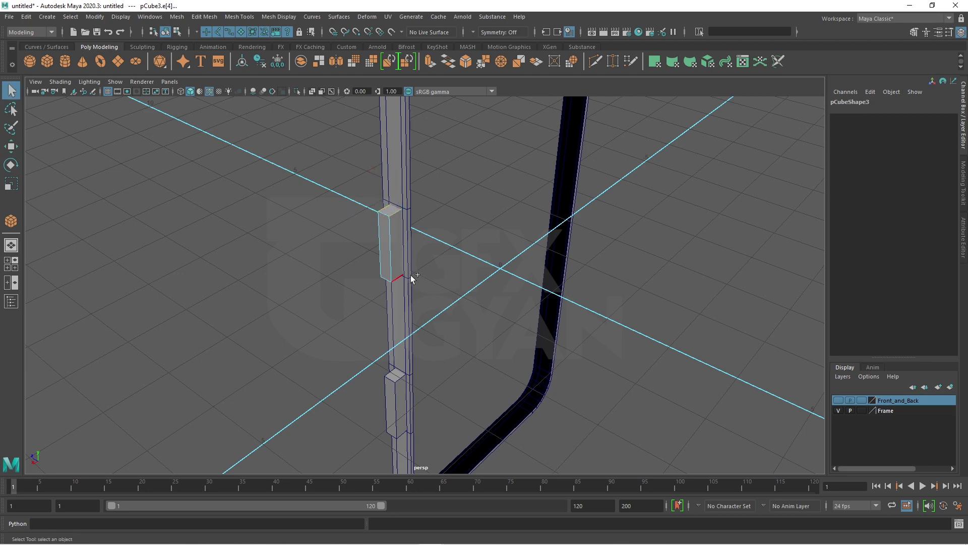
mouse_move(404, 281)
left_mouse_down("alt")
mouse_move(615, 298)
mouse_move(561, 406)
left_mouse_up("alt")
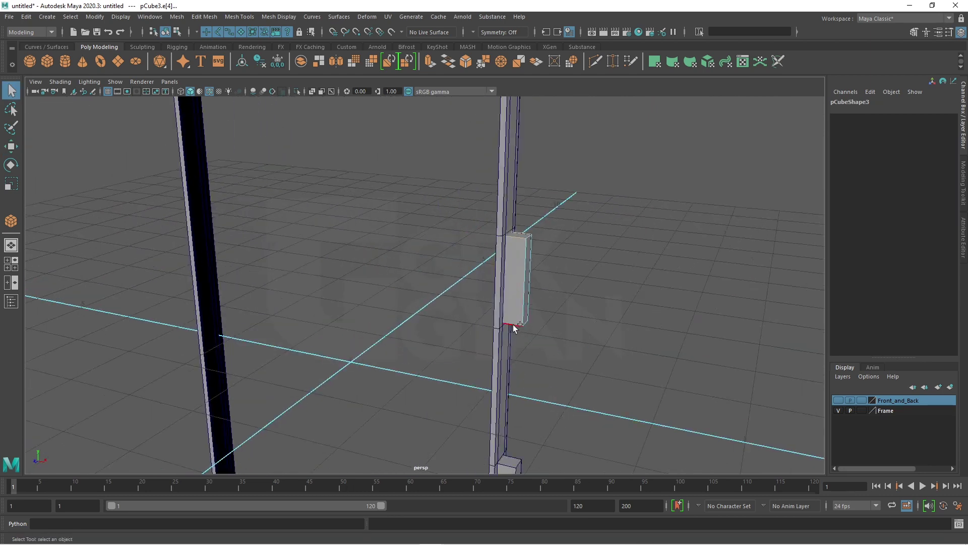
mouse_move(610, 349)
left_mouse_down("alt")
mouse_move(378, 331)
mouse_move(486, 383)
mouse_move(479, 378)
mouse_move(497, 424)
left_mouse_up("alt")
Bevel the selected edges with Fraction 1 and 3 segments, then inspect the rounded end.
left_click(428, 67)
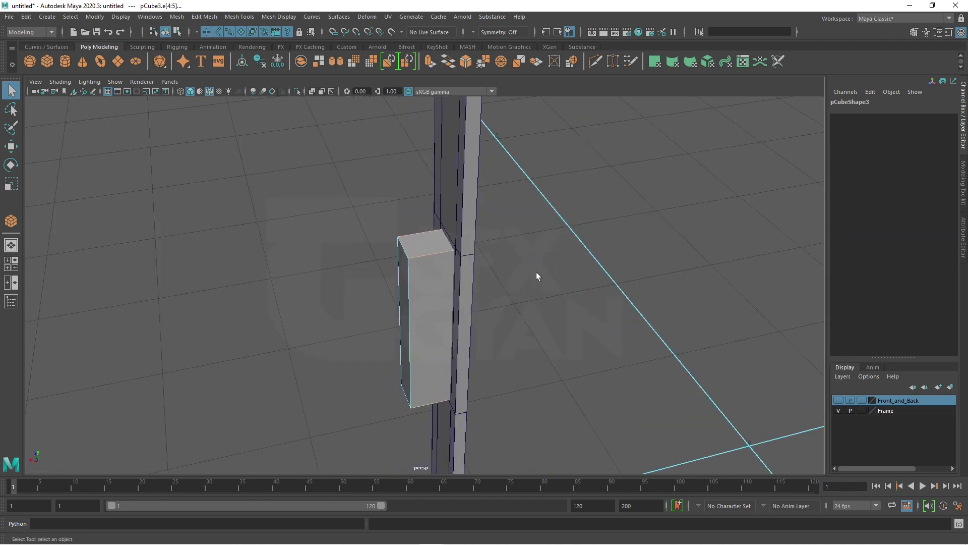
left_click_drag(707, 160, 726, 161)
mouse_move(630, 302)
left_mouse_down("alt")
mouse_move(544, 331)
mouse_move(504, 323)
left_mouse_up("alt")
left_click_drag(691, 174, 705, 173)
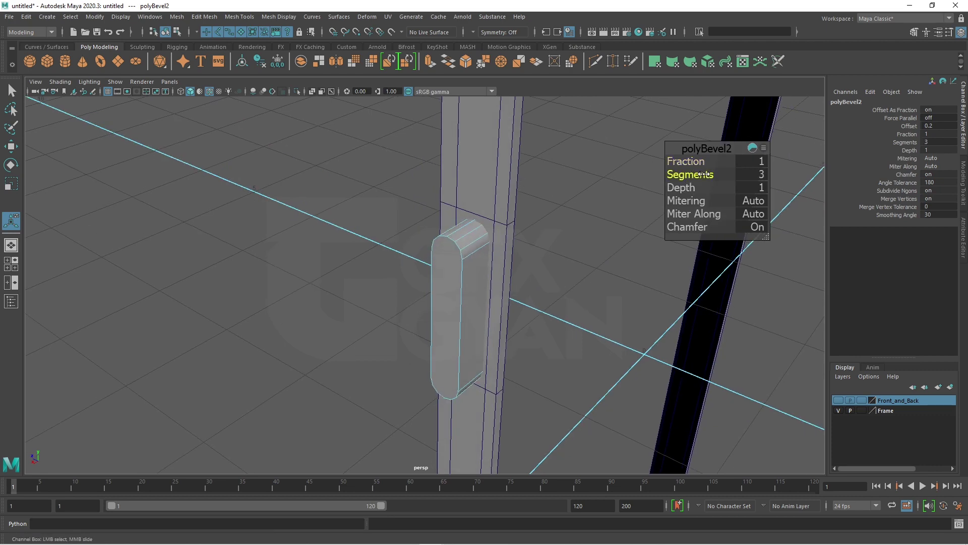
mouse_move(595, 312)
left_mouse_down("alt")
mouse_move(560, 302)
mouse_move(540, 250)
mouse_move(507, 289)
left_mouse_up("alt")
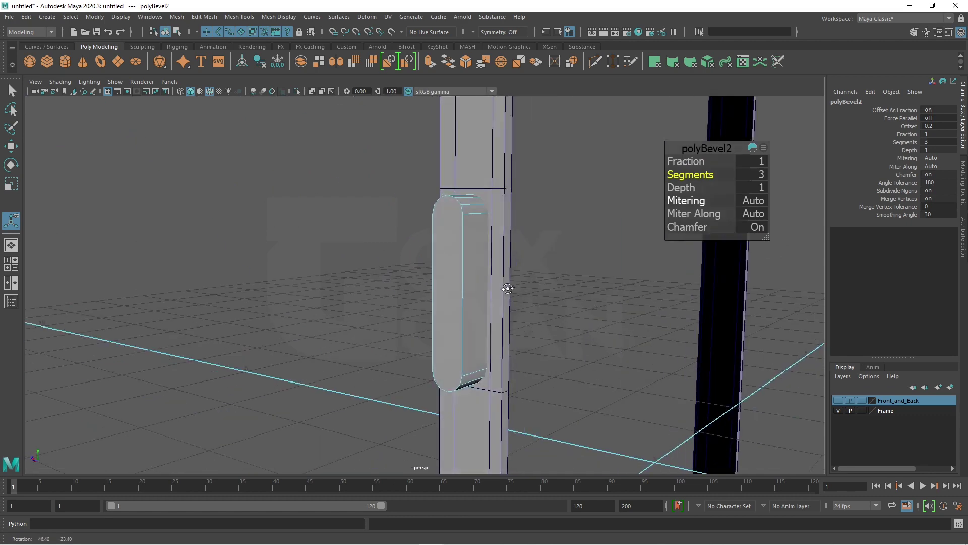
key("q")
left_click_drag(540, 229, 464, 296, "alt")
View the slot front-on and select a vertex on pCube3's arched end in vertex mode.
middle_click_drag(464, 296, 402, 357, "alt")
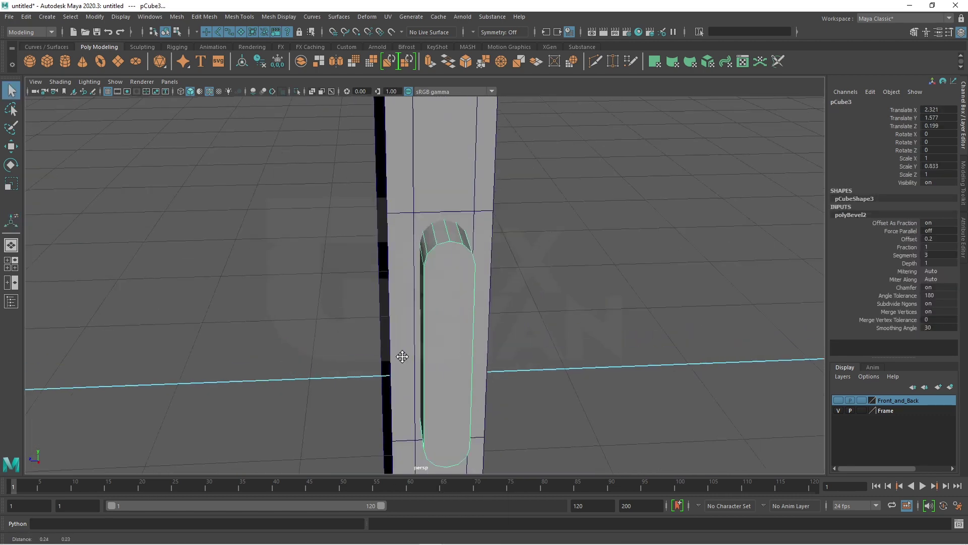
mouse_move(401, 356)
left_mouse_down("alt")
mouse_move(417, 333)
mouse_move(408, 346)
left_mouse_up("alt")
right_click(406, 250)
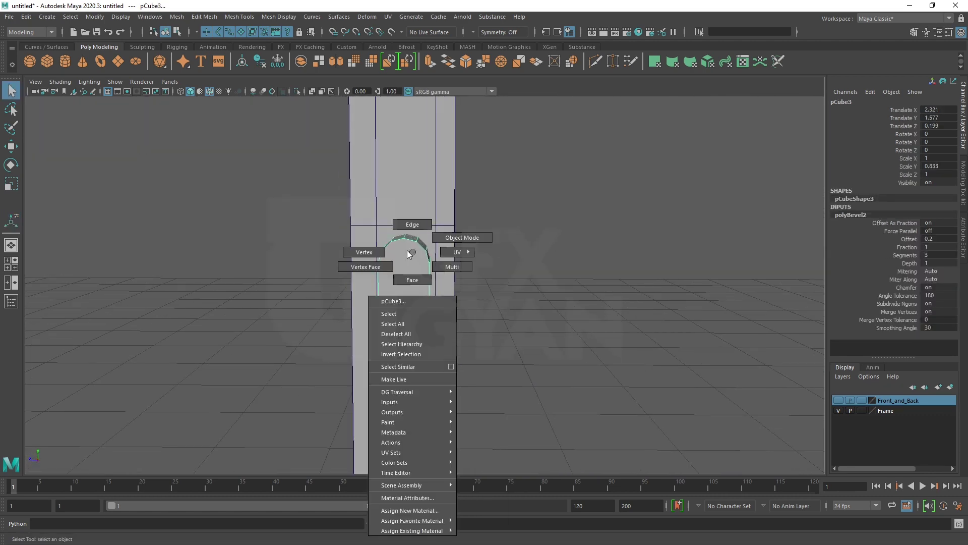
left_click(385, 258)
left_click_drag(385, 260, 348, 256, "alt")
left_click(396, 256)
key("w")
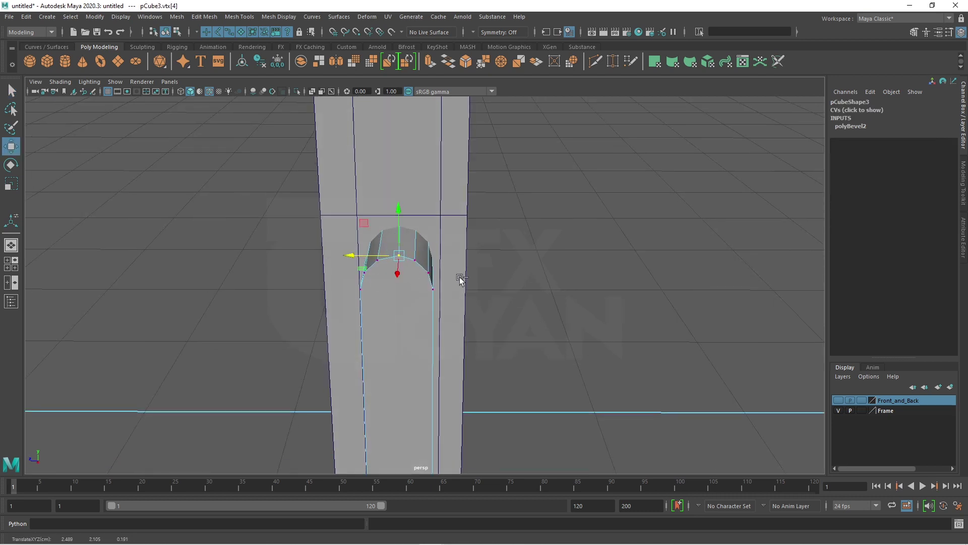
Try moving a bottom vertex of pCube3 from an angled view, then undo it.
key("F8")
scroll(428, 308, "down", 3)
mouse_move(428, 312)
left_mouse_down("alt")
mouse_move(400, 259)
mouse_move(391, 325)
mouse_move(425, 277)
mouse_move(410, 301)
left_mouse_up("alt")
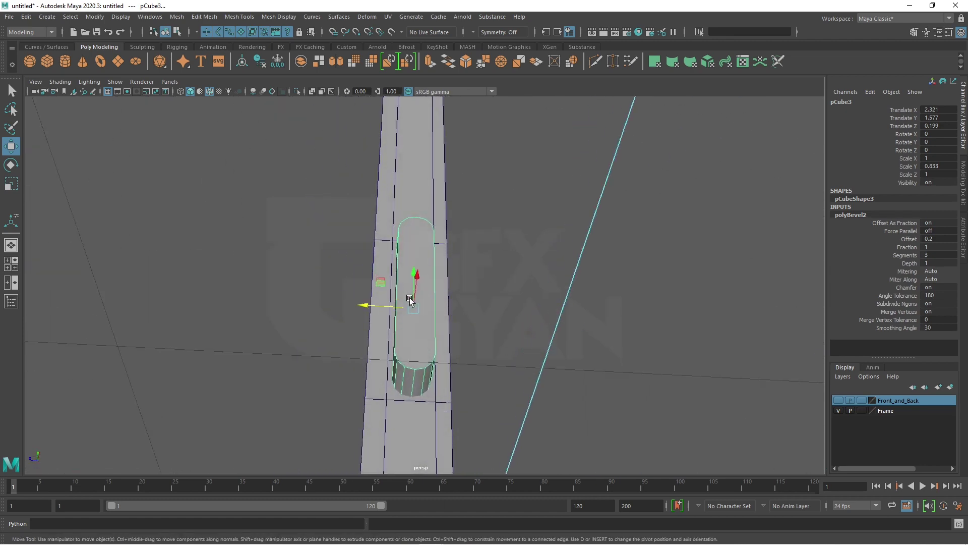
right_click_drag(416, 256, 417, 226)
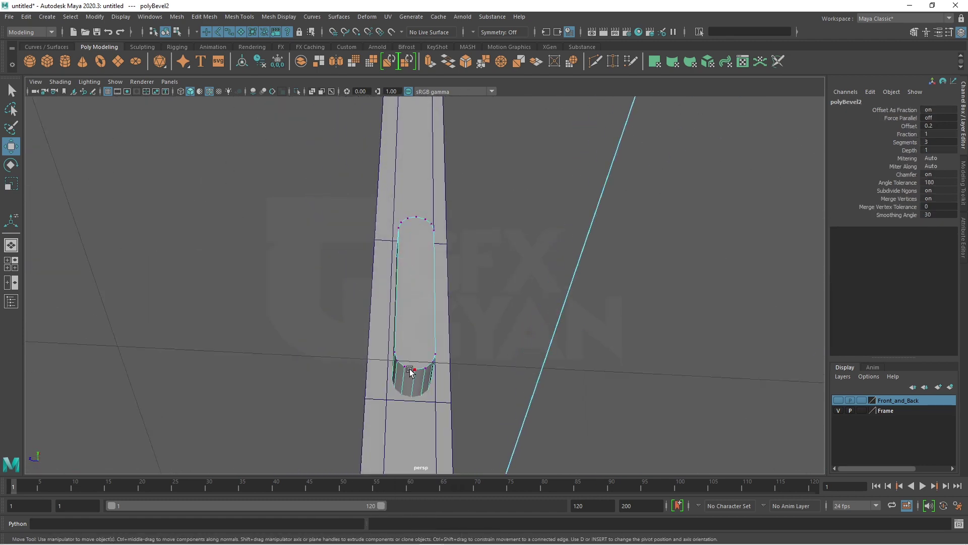
left_click(415, 369)
left_click_drag(414, 331, 414, 350)
key("ctrl+z")
Select the vertices at the slot's top end and inspect them in the maximized perspective view.
key("space")
key("space")
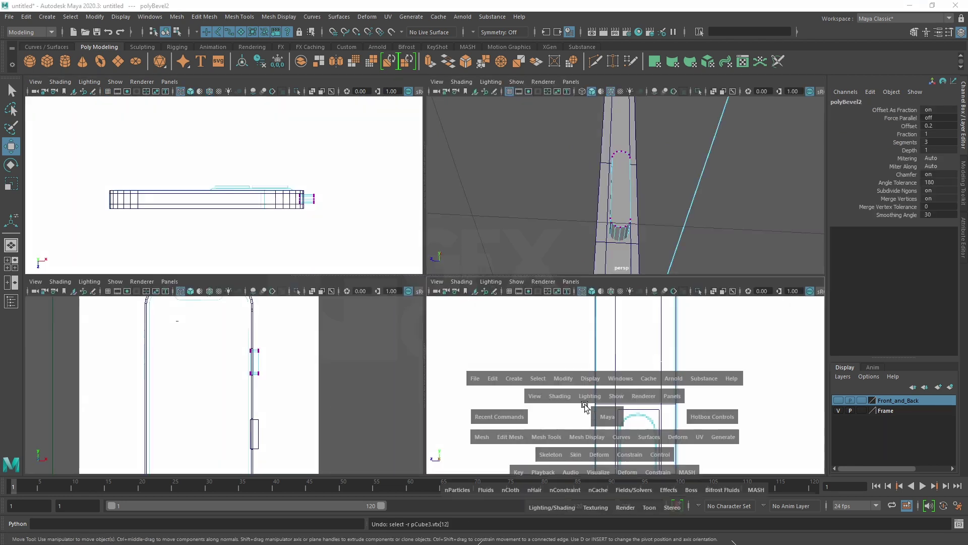
scroll(530, 378, "up", 3)
scroll(472, 329, "up", 3)
scroll(476, 383, "up", 3)
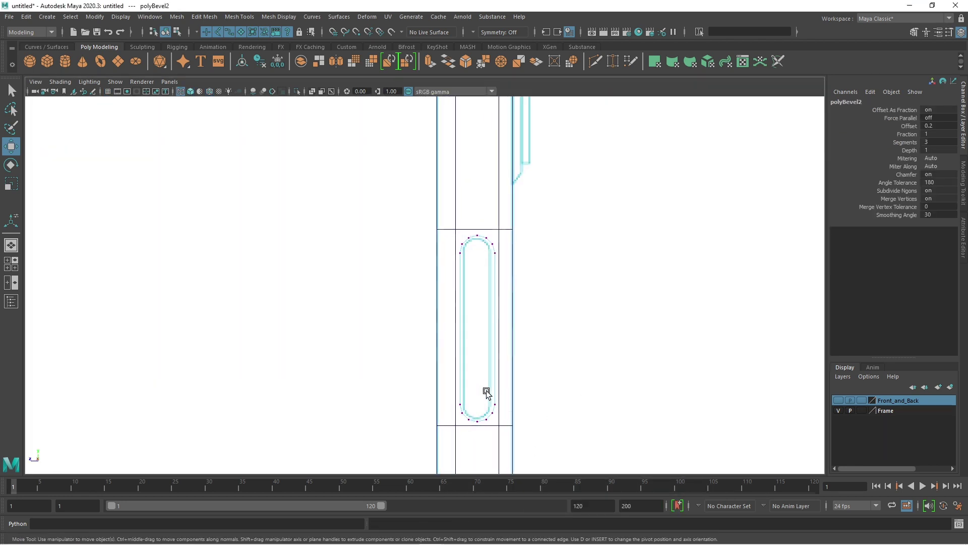
scroll(489, 363, "up", 2)
left_click(491, 232)
key("space")
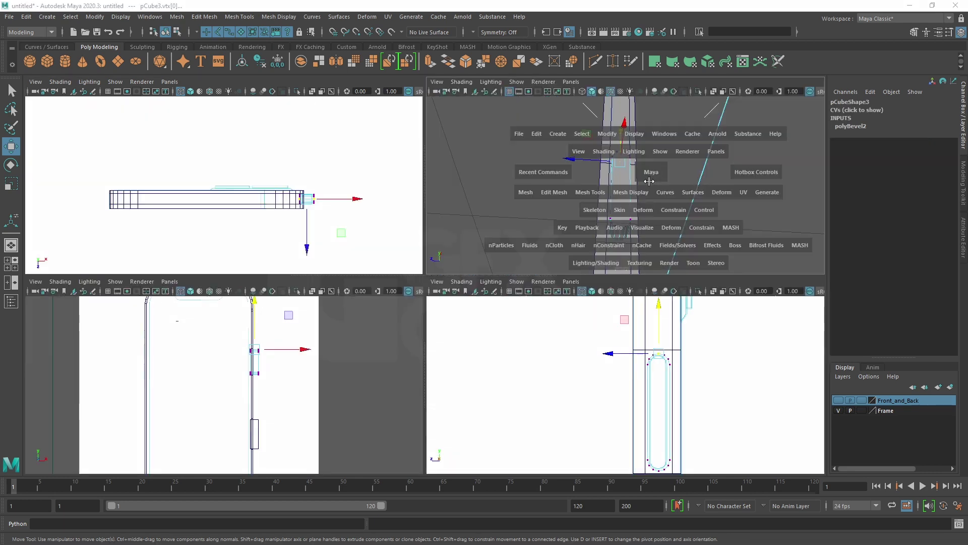
key("space")
mouse_move(565, 262)
left_mouse_down("alt")
mouse_move(566, 309)
mouse_move(559, 293)
left_mouse_up("alt")
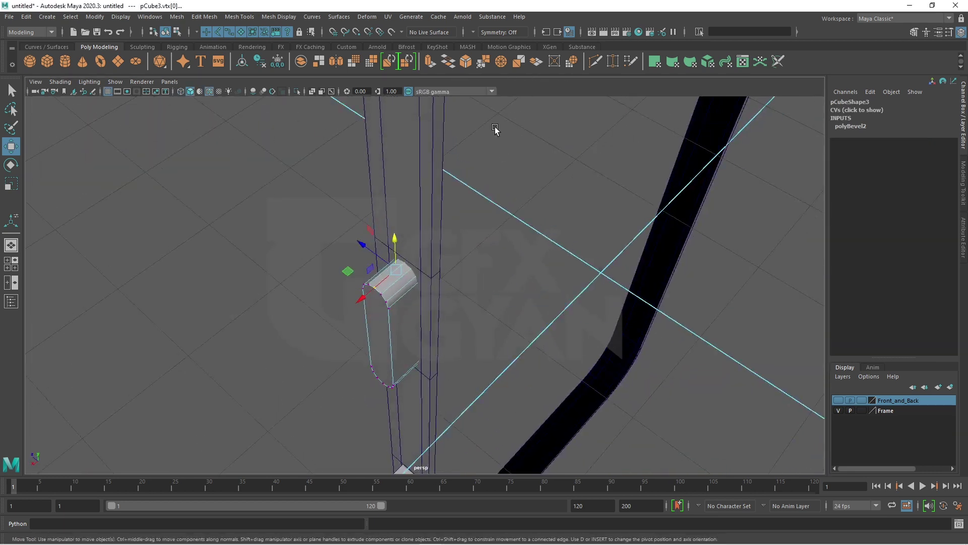
Merge the vertex pairs at the slot cutter's top end with a 0.01 threshold.
left_click(483, 62)
key("t")
mouse_move(391, 311)
left_mouse_down("alt")
mouse_move(418, 308)
mouse_move(388, 288)
left_mouse_up("alt")
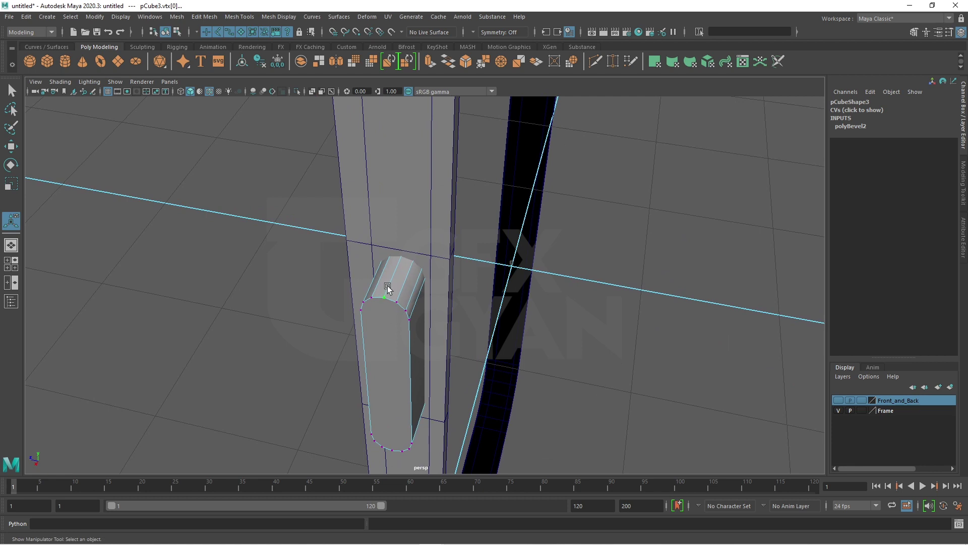
left_click(485, 60)
mouse_move(395, 252)
left_mouse_down("alt")
mouse_move(465, 274)
mouse_move(578, 274)
left_mouse_up("alt")
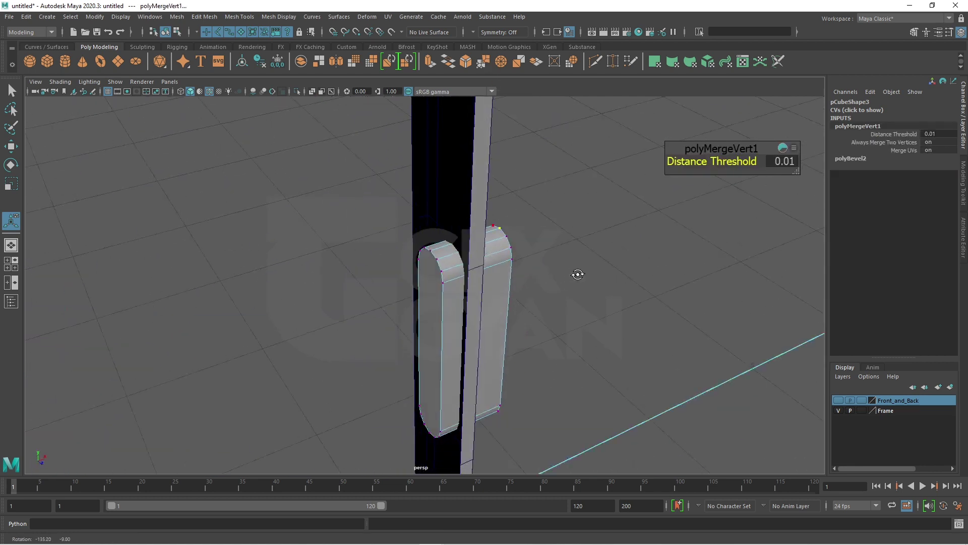
left_click(432, 251)
key("g")
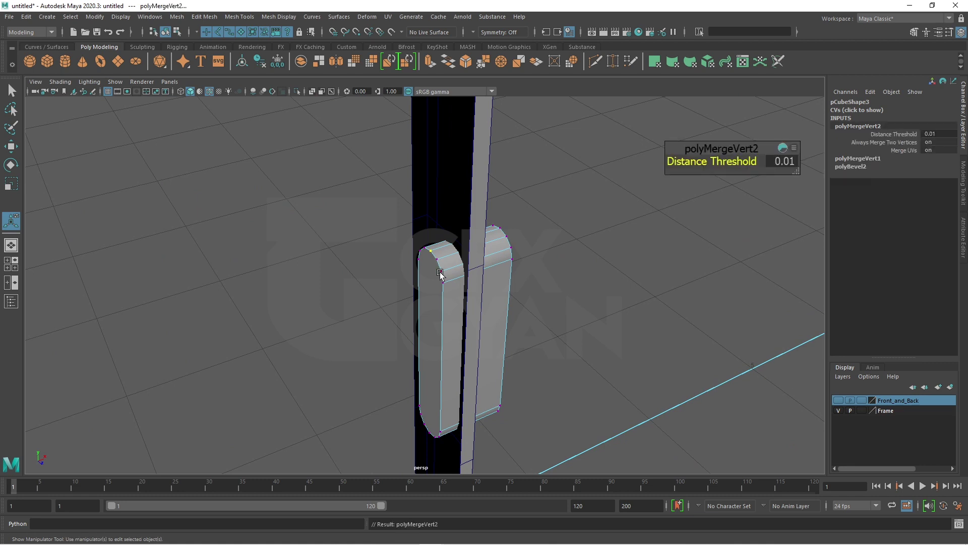
Merge the stray vertex pairs along the cutter's bottom curve.
mouse_move(549, 370)
left_mouse_down("alt")
mouse_move(371, 374)
mouse_move(398, 353)
mouse_move(426, 380)
mouse_move(378, 346)
mouse_move(403, 333)
left_mouse_up("alt")
left_click(416, 340)
key("g")
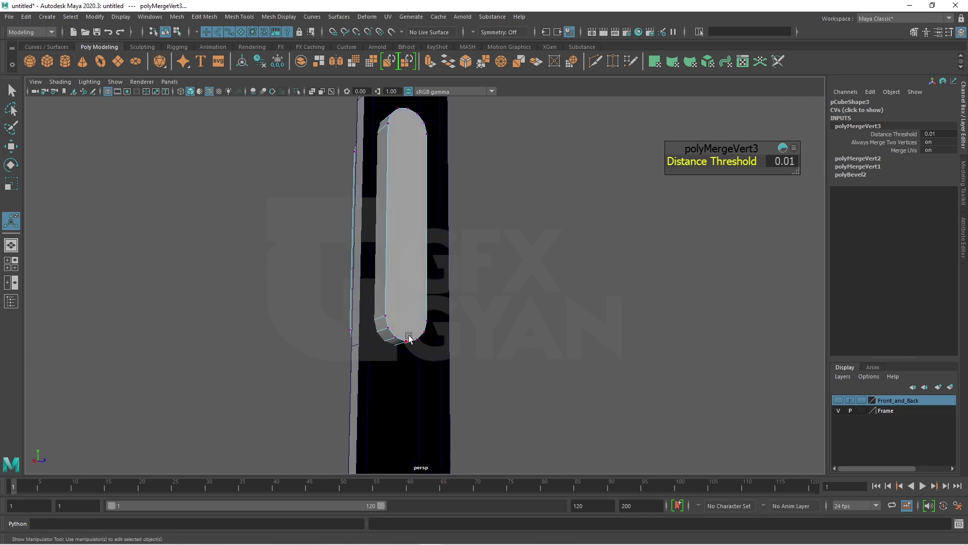
left_click(407, 339)
key("g")
Return the slot cutter to Object Mode and select the small box below the slot.
mouse_move(439, 363)
left_mouse_down("alt")
mouse_move(471, 380)
mouse_move(526, 350)
left_mouse_up("alt")
right_click(458, 208)
left_click(478, 201)
mouse_move(470, 201)
left_mouse_down("alt")
mouse_move(510, 319)
mouse_move(489, 368)
mouse_move(480, 321)
mouse_move(449, 366)
mouse_move(464, 398)
mouse_move(434, 358)
left_mouse_up("alt")
left_click(434, 355)
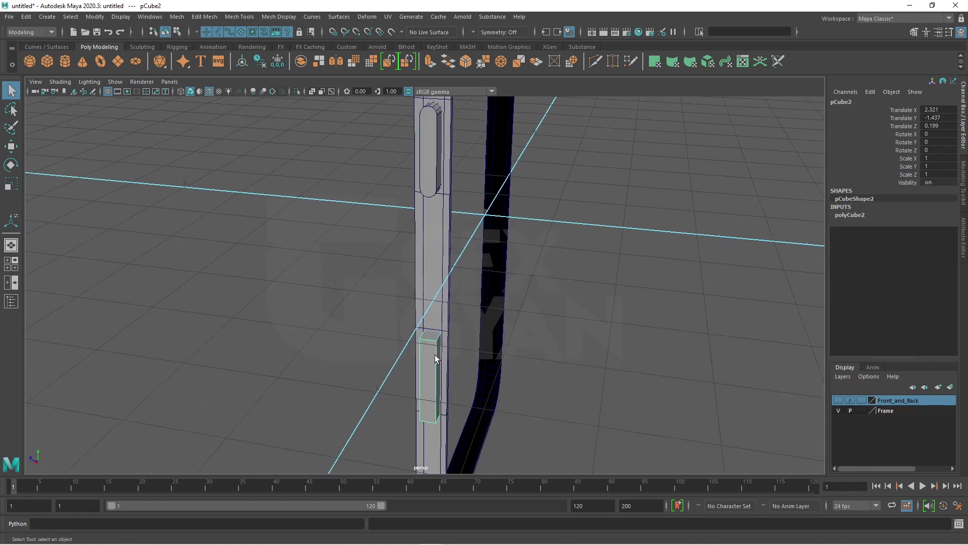
Delete the small box and Shift-drag a copy of the slot cutter down to the lower button position.
key("Delete")
left_click(422, 176)
key("w")
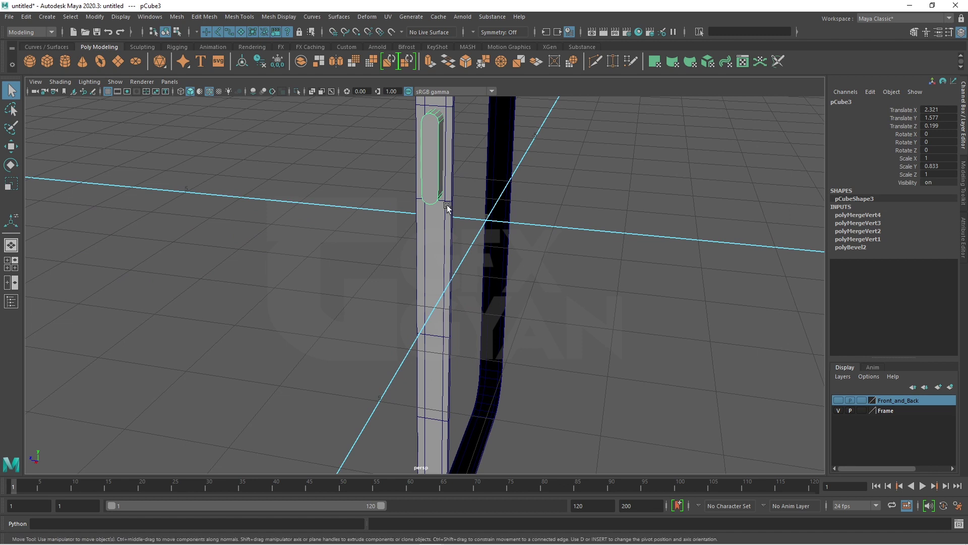
key("w")
left_click_drag(436, 111, 426, 342, "shift")
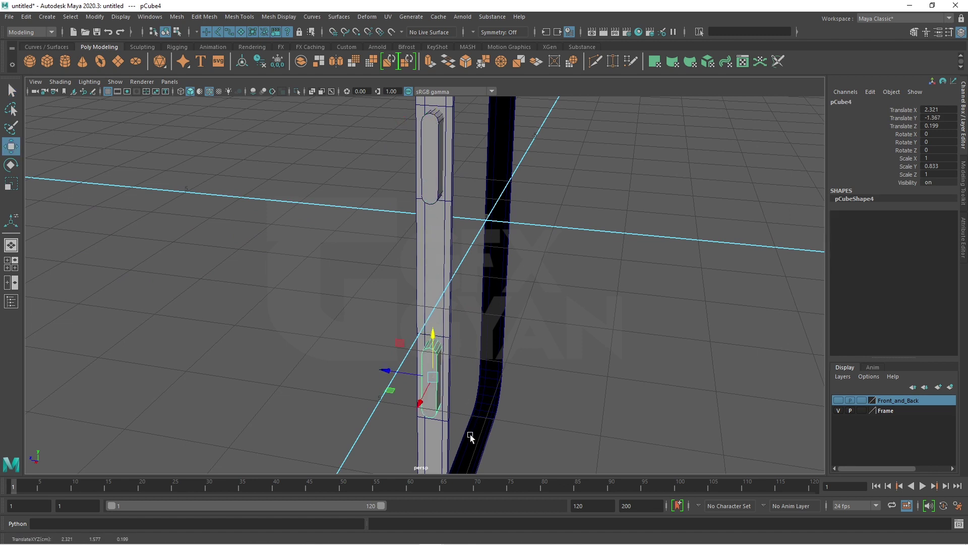
Adjust the copy's bottom-arc vertices and nudge it along Z into the lower slot.
key("space")
key("space")
middle_click_drag(577, 406, 549, 310, "alt")
scroll(549, 310, "down", 5)
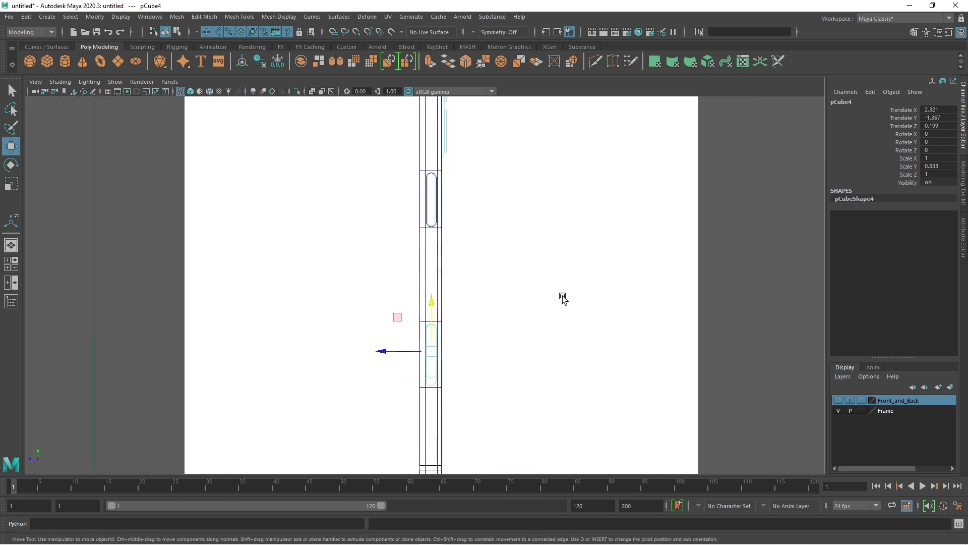
scroll(562, 296, "up", 2)
middle_click_drag(531, 398, 523, 267, "alt")
scroll(525, 291, "up", 1)
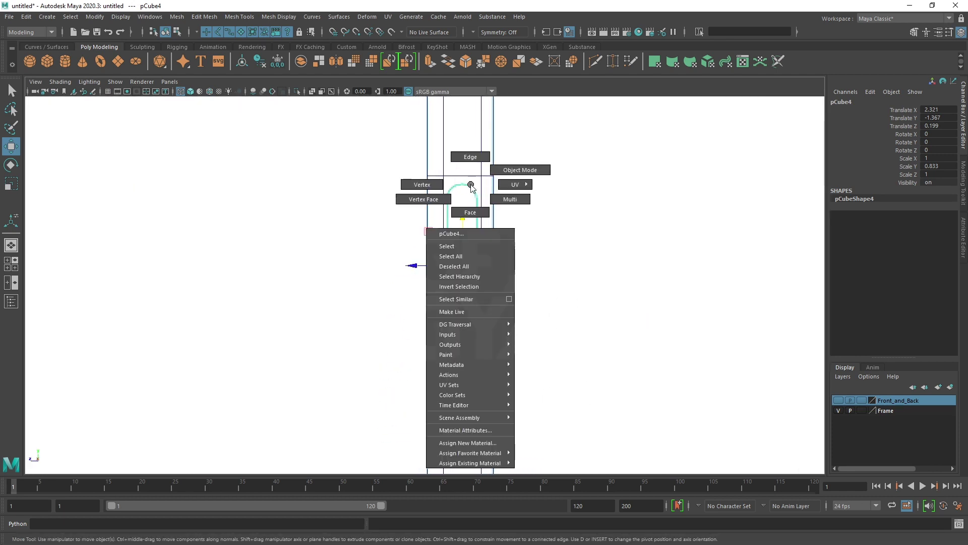
right_click_drag(468, 186, 356, 234)
mouse_move(519, 404)
left_mouse_down()
mouse_move(439, 307)
mouse_move(460, 312)
left_mouse_up()
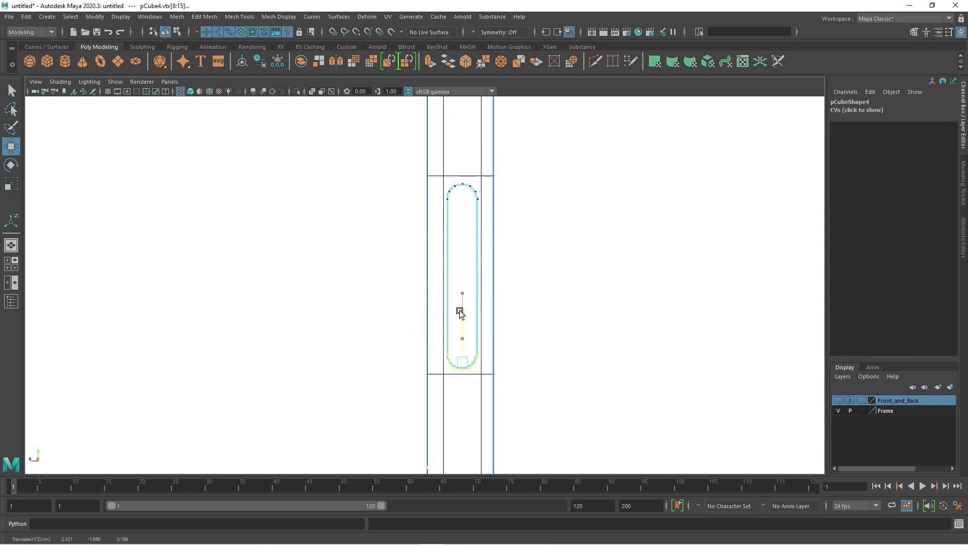
right_click_drag(472, 192, 505, 179)
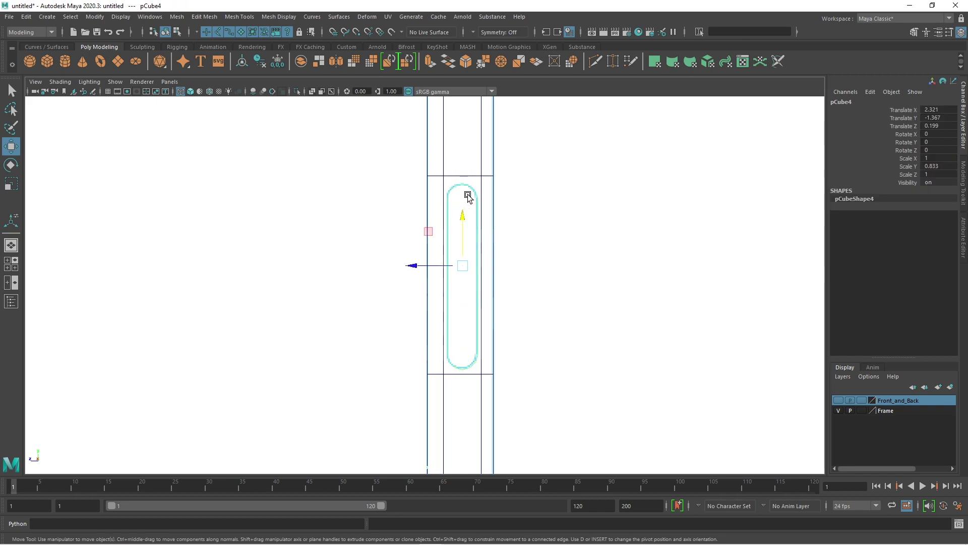
left_click_drag(417, 265, 416, 265)
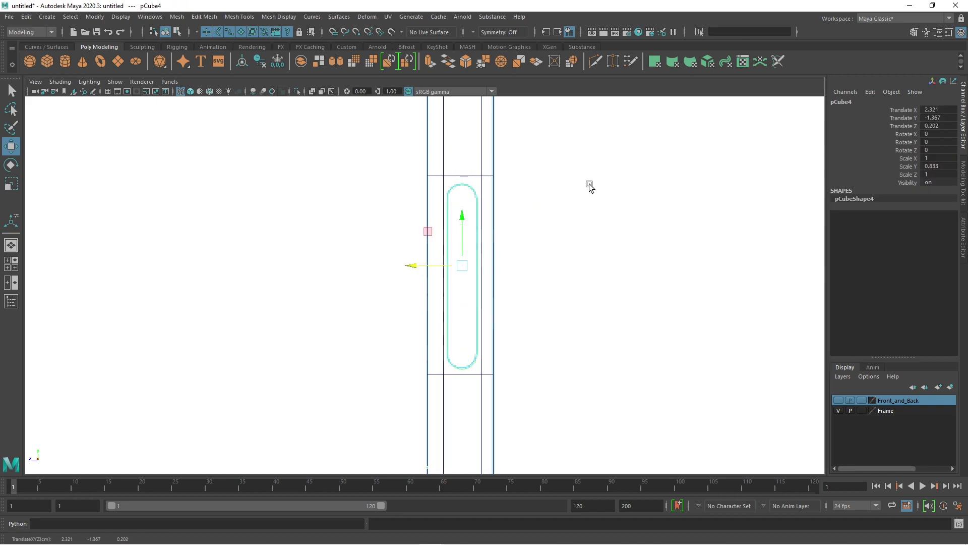
Move the upper slot cutter pCube3 slightly along X to 2.274.
key("space")
key("space")
mouse_move(605, 272)
left_mouse_down("alt")
mouse_move(484, 331)
mouse_move(480, 346)
mouse_move(520, 322)
mouse_move(504, 302)
left_mouse_up("alt")
left_click(456, 226)
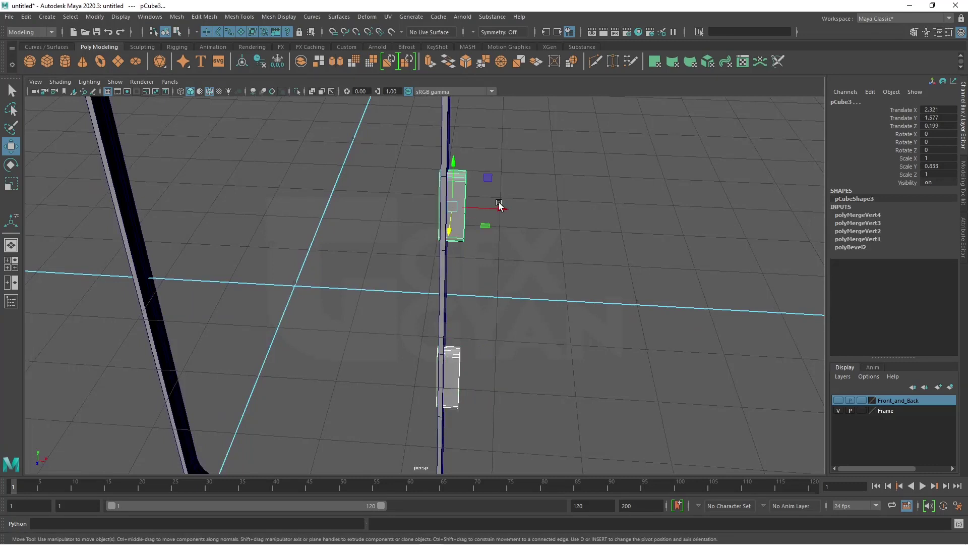
left_click_drag(499, 205, 494, 205)
left_click_drag(577, 270, 488, 286, "alt")
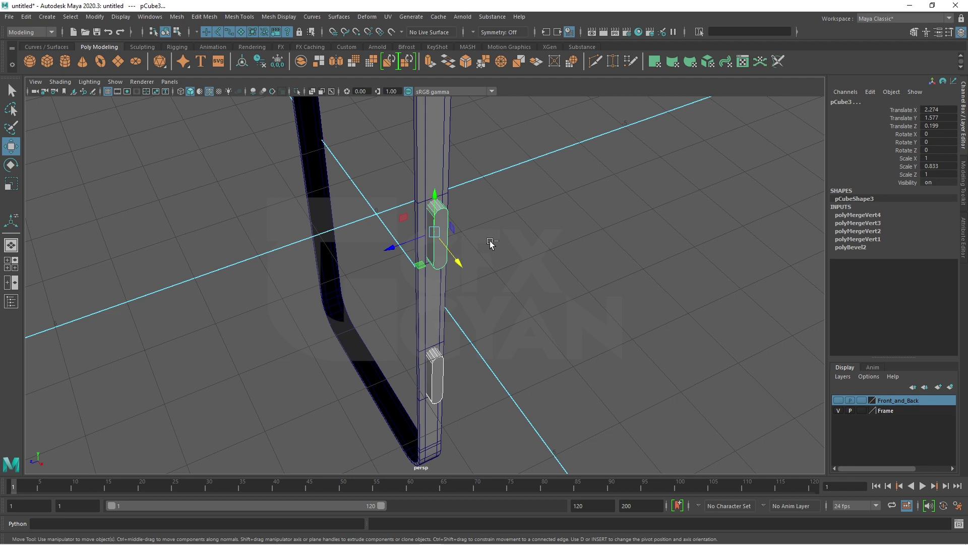
Duplicate the two slot cutters with Ctrl+D and assign them to a new layer named 'Buttons'.
key("ctrl+d")
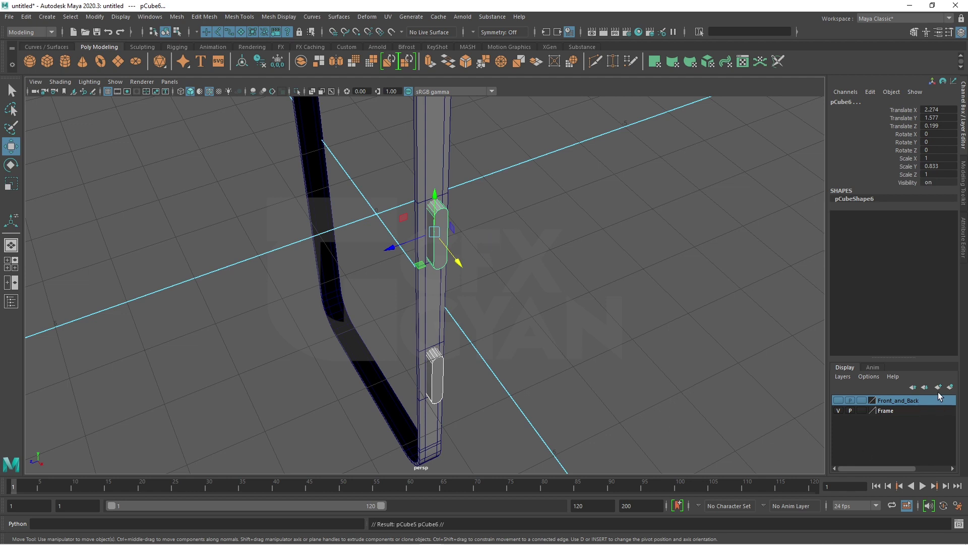
left_click(950, 387)
double_click(894, 400)
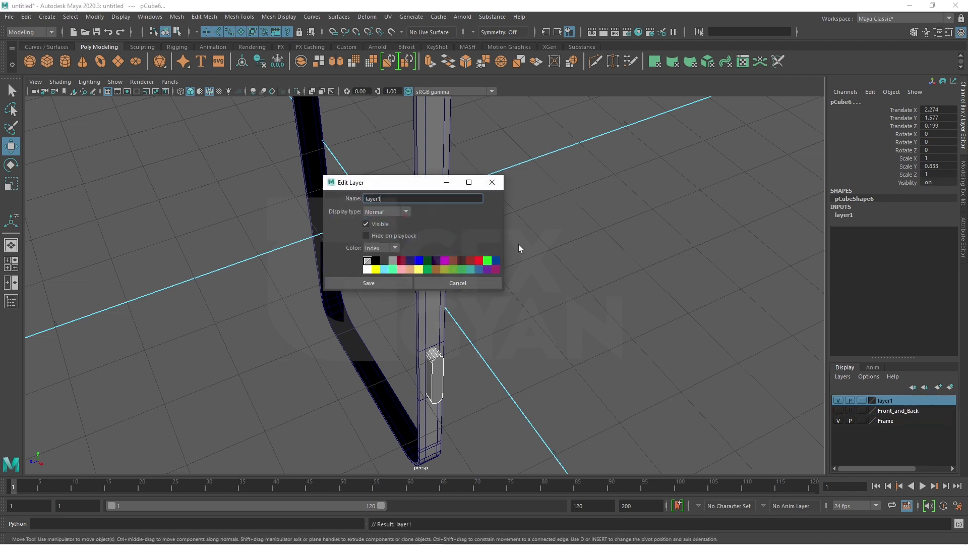
key("BackSpace")
key("BackSpace")
key("BackSpace")
type("Buttons")
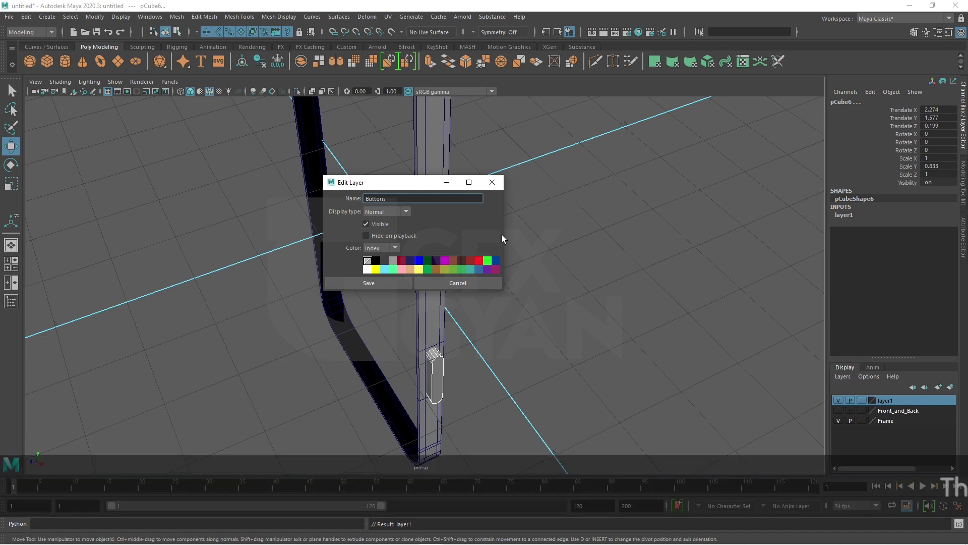
left_click(379, 286)
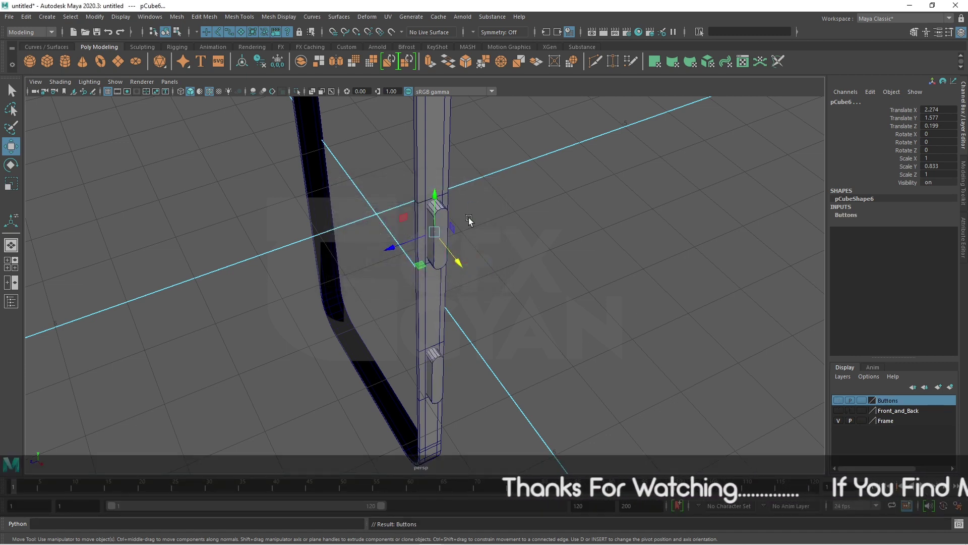
Copy the upper side button cutter across to the opposite side of the frame.
mouse_move(628, 352)
left_mouse_down("alt")
mouse_move(446, 295)
mouse_move(469, 299)
left_mouse_up("alt")
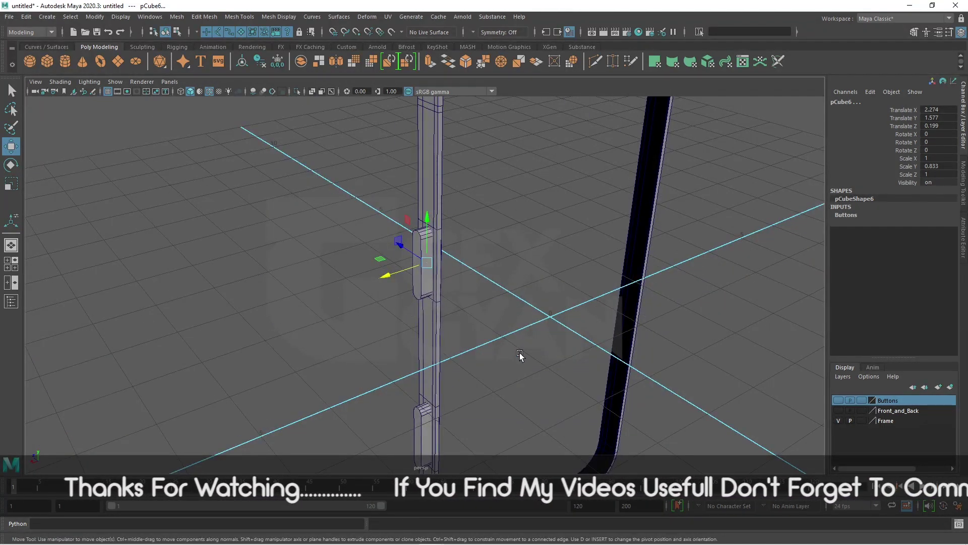
left_click_drag(519, 352, 604, 256, "alt")
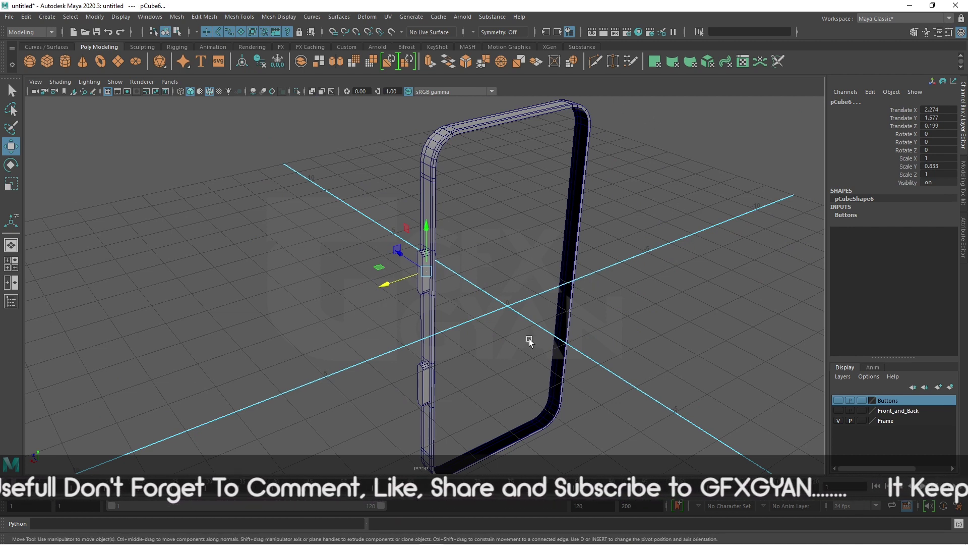
left_click(497, 307)
left_click(423, 273)
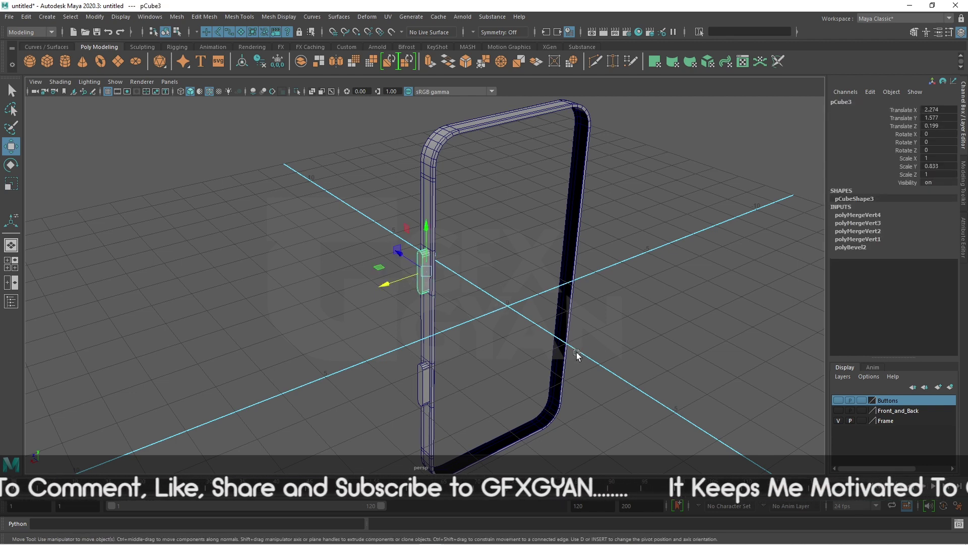
key("space")
key("space")
mouse_move(408, 242)
middle_mouse_down("alt")
mouse_move(432, 339)
mouse_move(593, 308)
middle_mouse_up("alt")
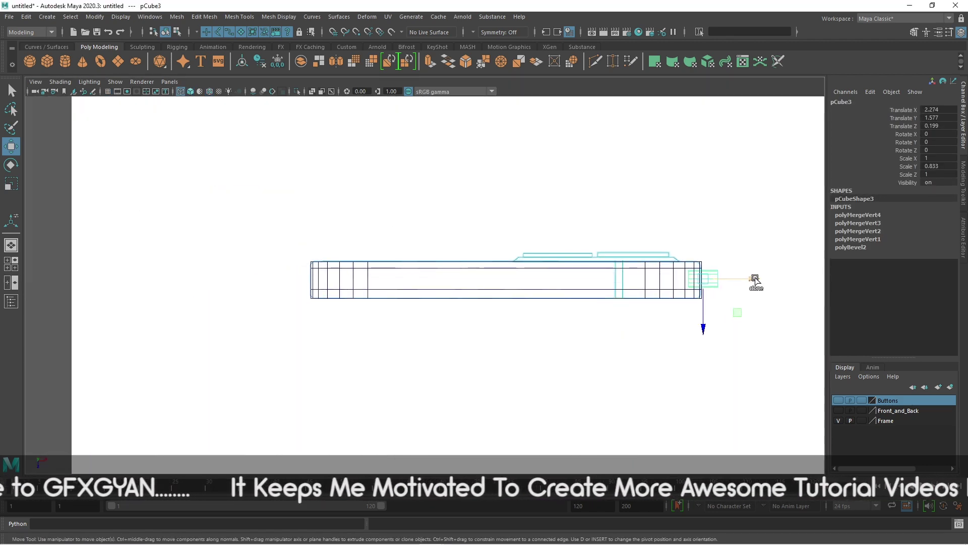
left_click_drag(754, 279, 370, 277, "shift")
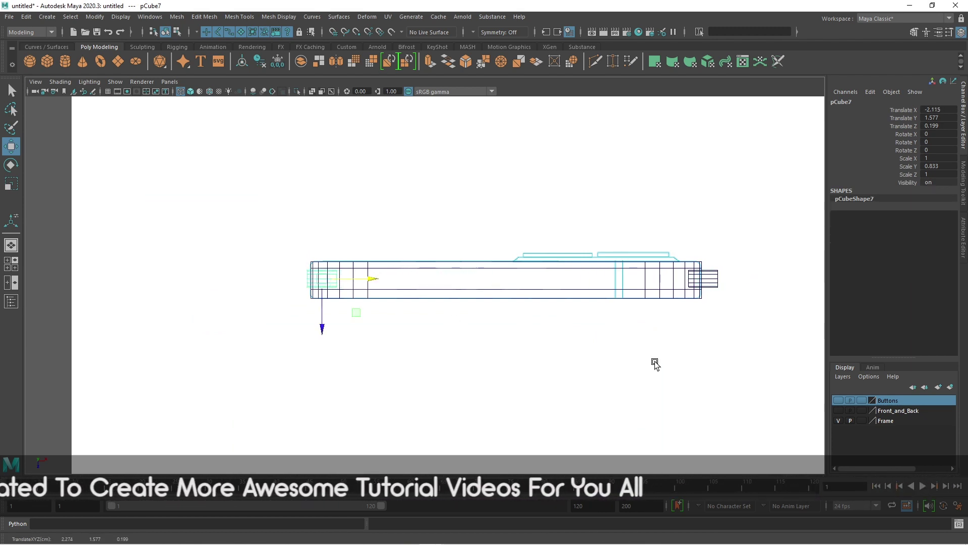
Switch to the left side view and move the copied button up the frame side.
key("space")
key("space")
scroll(554, 335, "up", 2)
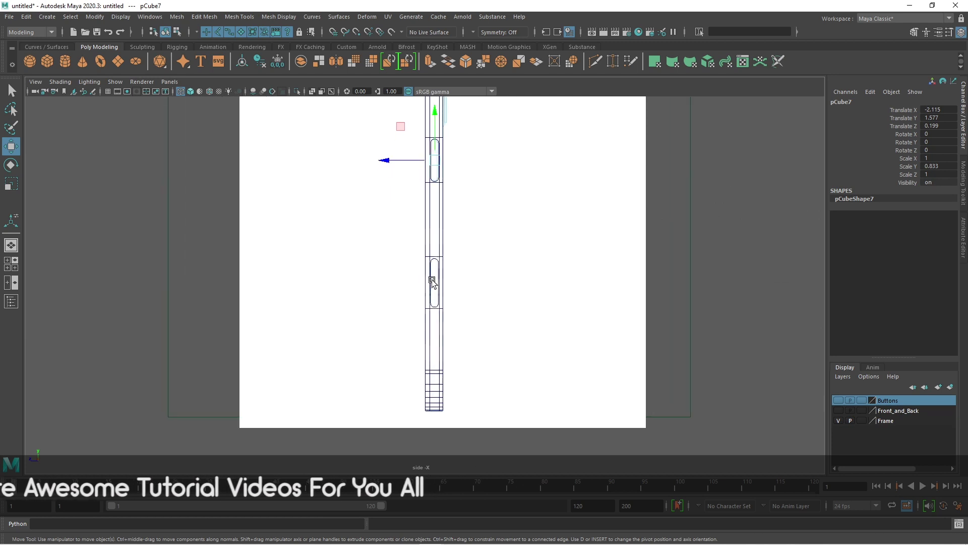
scroll(519, 314, "up", 2)
scroll(512, 333, "up", 1)
scroll(529, 352, "up", 1)
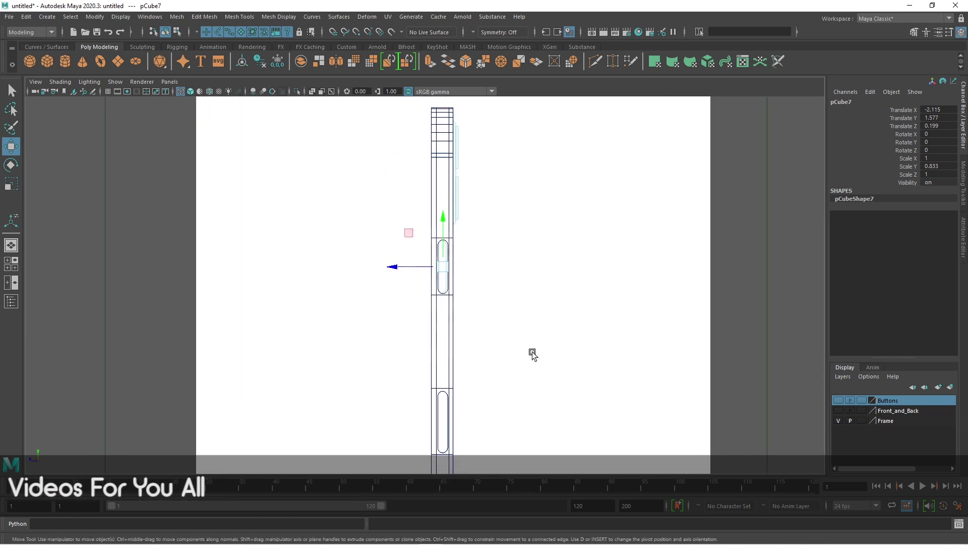
scroll(521, 318, "up", 2)
scroll(526, 325, "up", 1)
key("space")
left_click(601, 282)
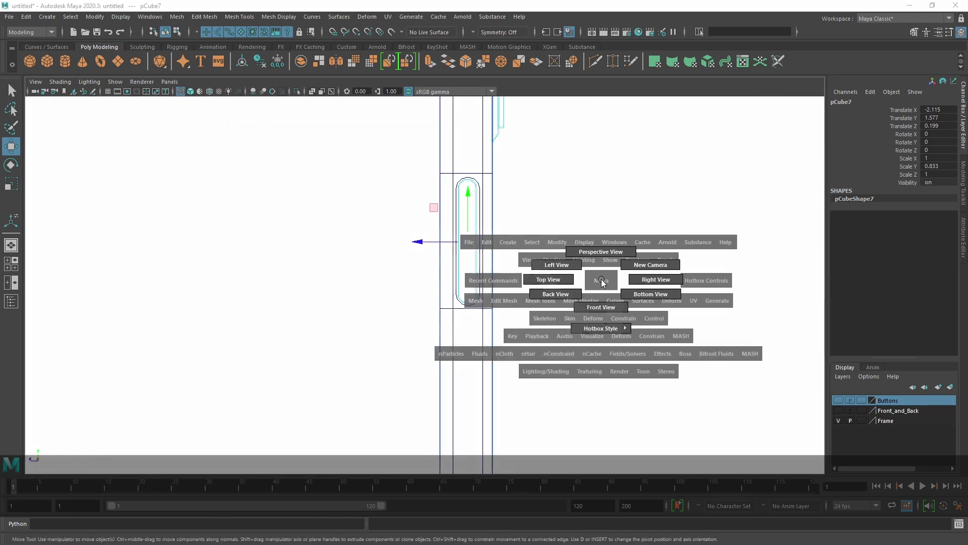
left_click_drag(603, 282, 556, 264)
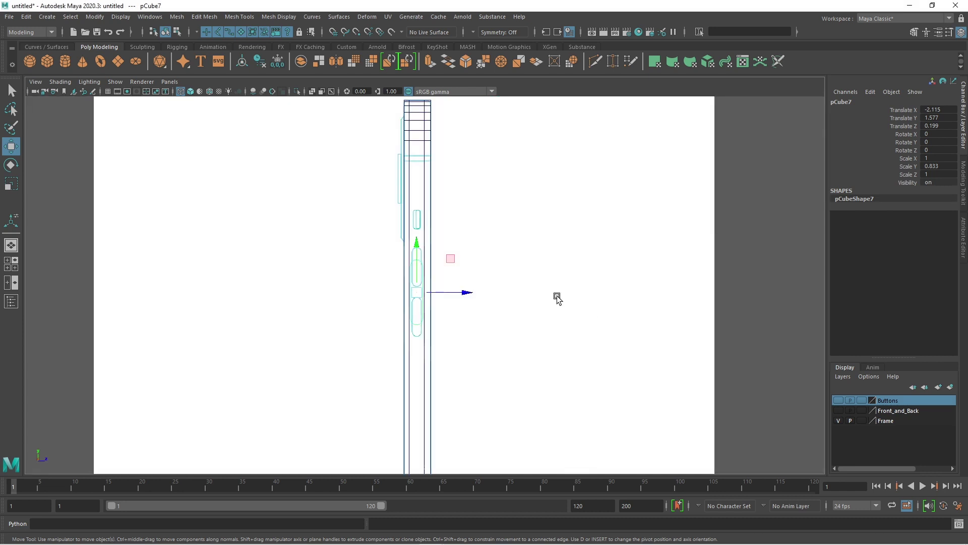
scroll(450, 346, "up", 2)
scroll(448, 335, "up", 2)
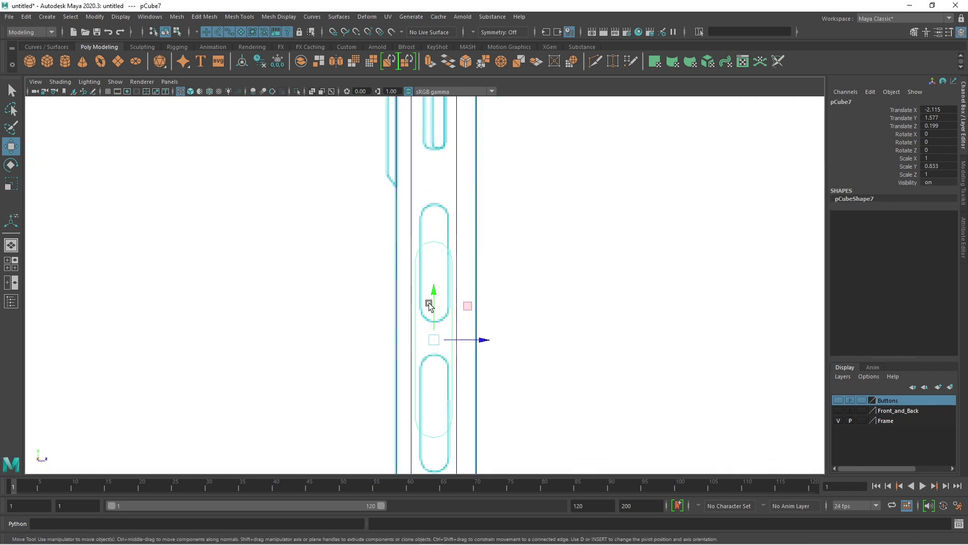
left_click_drag(433, 291, 438, 252)
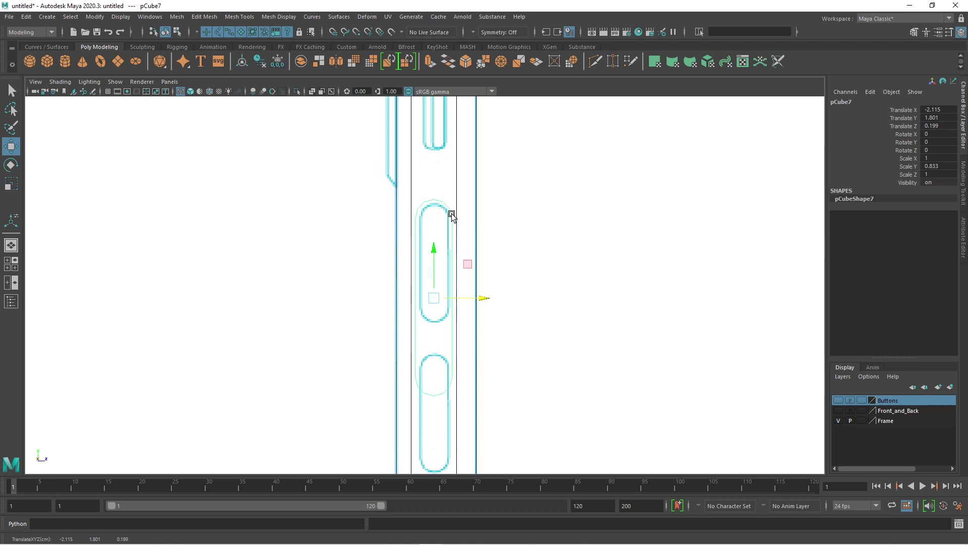
Shorten the button by raising its bottom vertices, then clone a copy directly below.
right_click_drag(452, 216, 399, 218)
left_click_drag(313, 242, 497, 460)
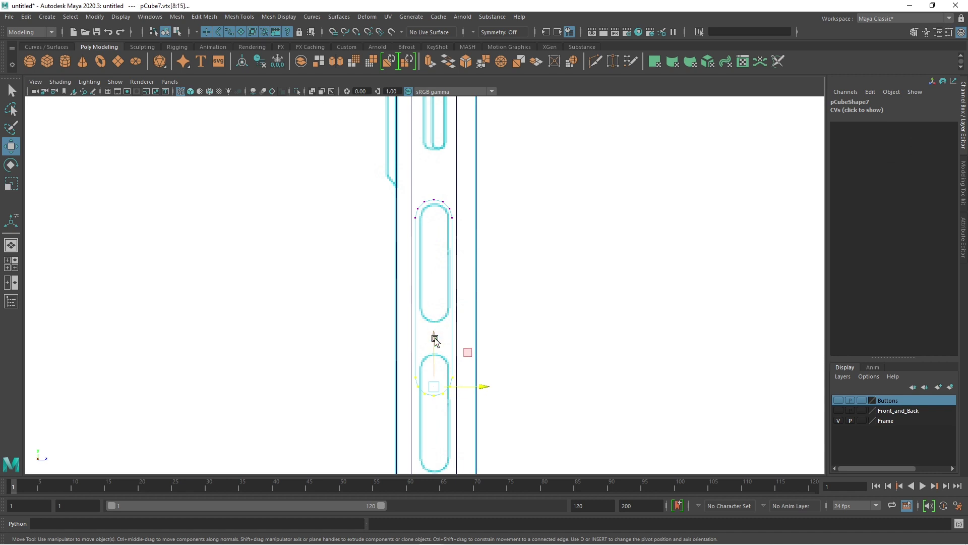
left_click_drag(435, 340, 434, 270)
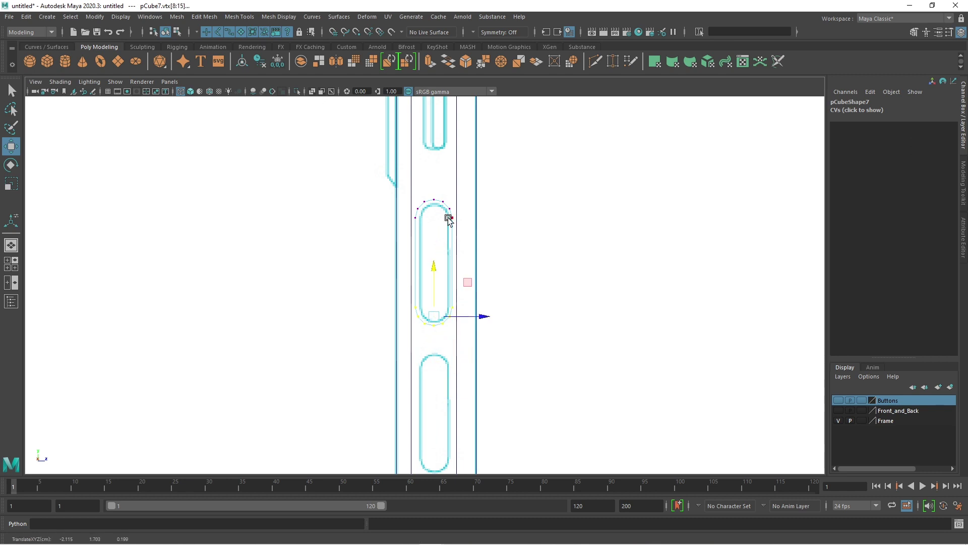
right_click_drag(453, 217, 453, 188)
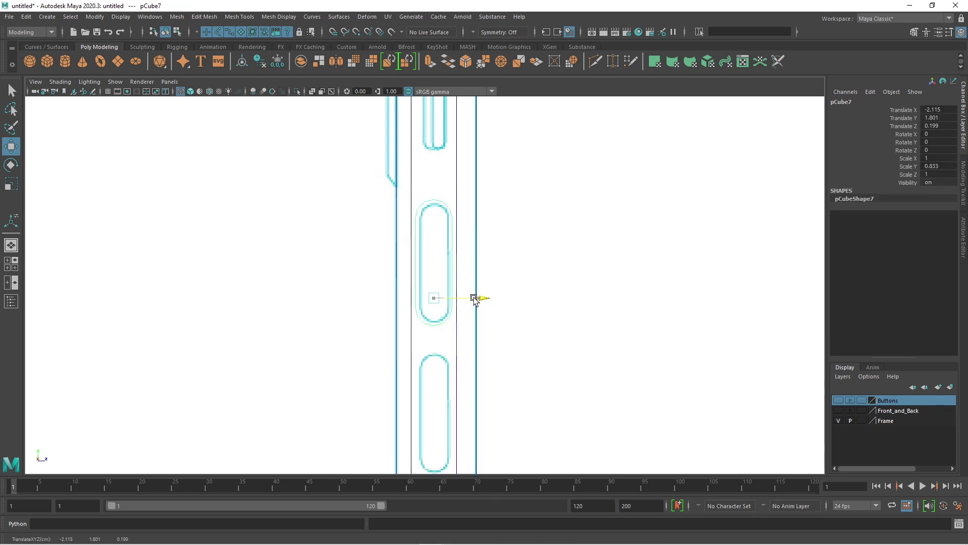
left_click_drag(475, 299, 477, 303)
middle_click_drag(476, 334, 463, 218, "alt")
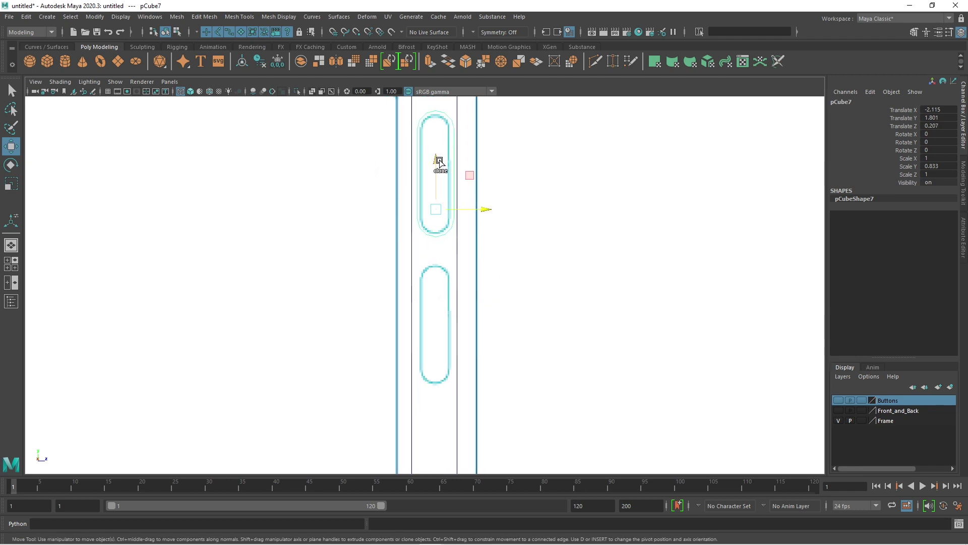
left_click_drag(439, 161, 418, 311, "shift")
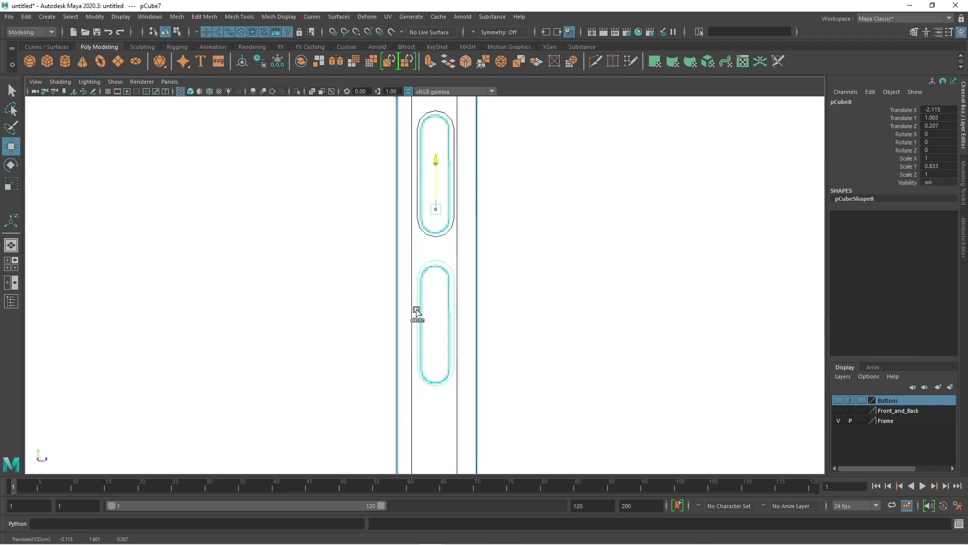
Clone the button lower down the side to Y -2.538, undoing a stray depth nudge.
scroll(514, 340, "down", 5)
scroll(478, 271, "down", 2)
scroll(394, 323, "down", 1)
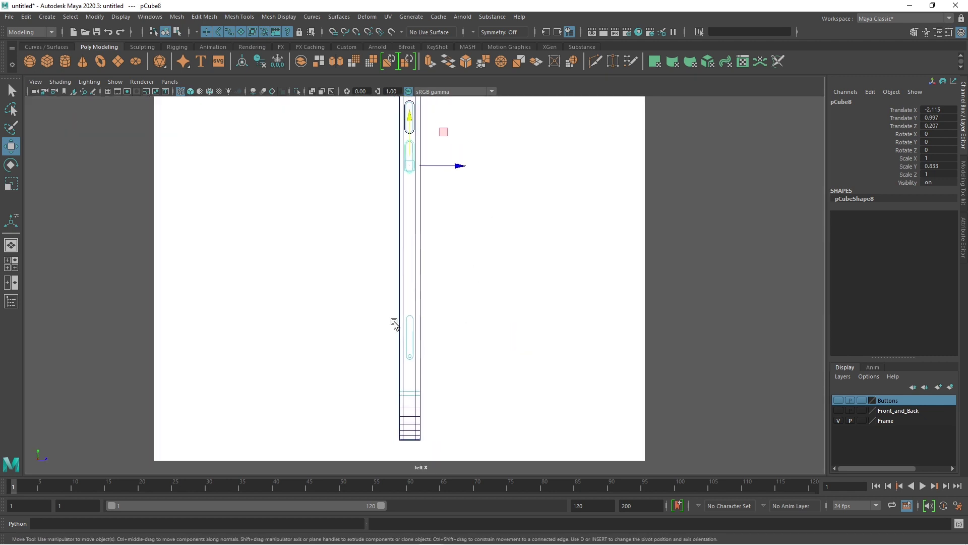
scroll(417, 353, "up", 1)
middle_click_drag(430, 212, 431, 202, "alt")
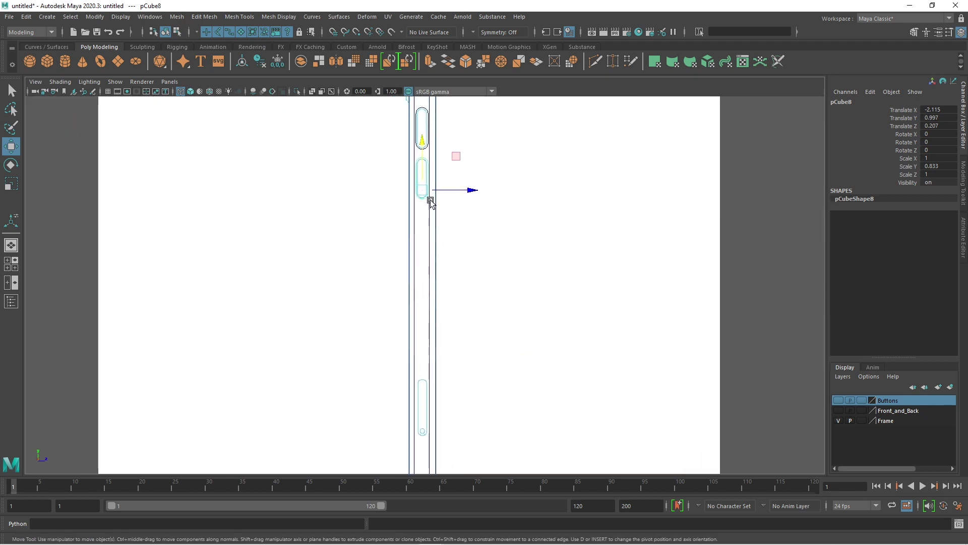
left_click_drag(421, 142, 422, 363, "shift")
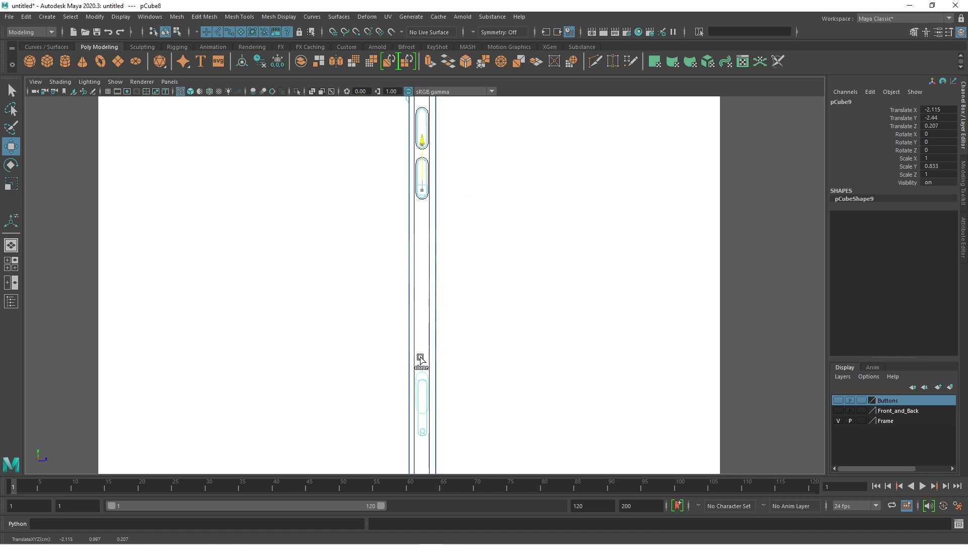
scroll(471, 227, "up", 2)
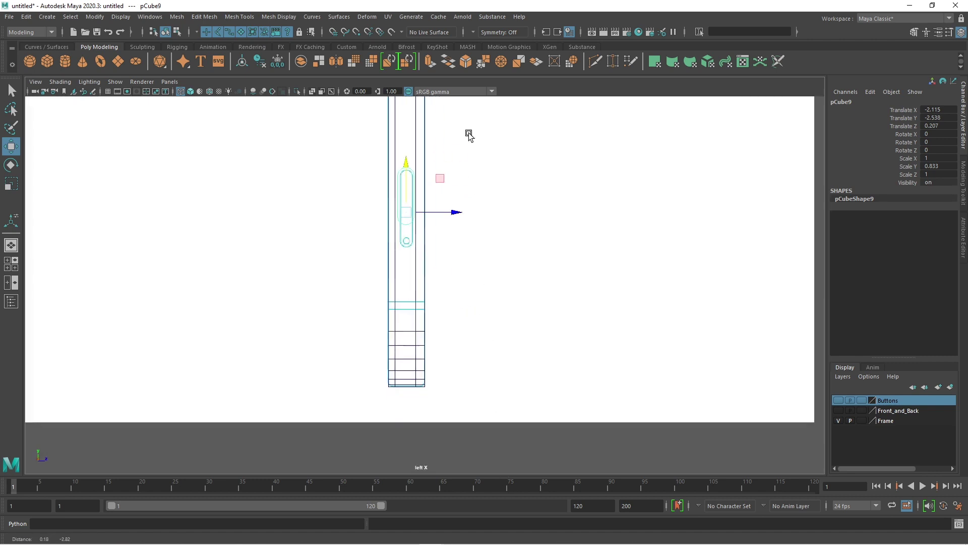
scroll(467, 227, "up", 1)
scroll(454, 280, "up", 1)
scroll(449, 282, "up", 1)
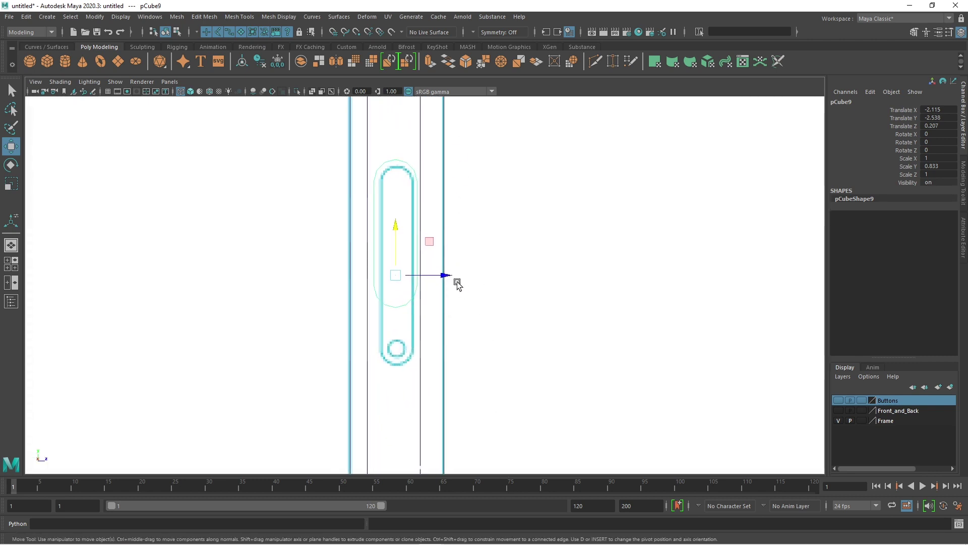
left_click_drag(451, 279, 453, 278)
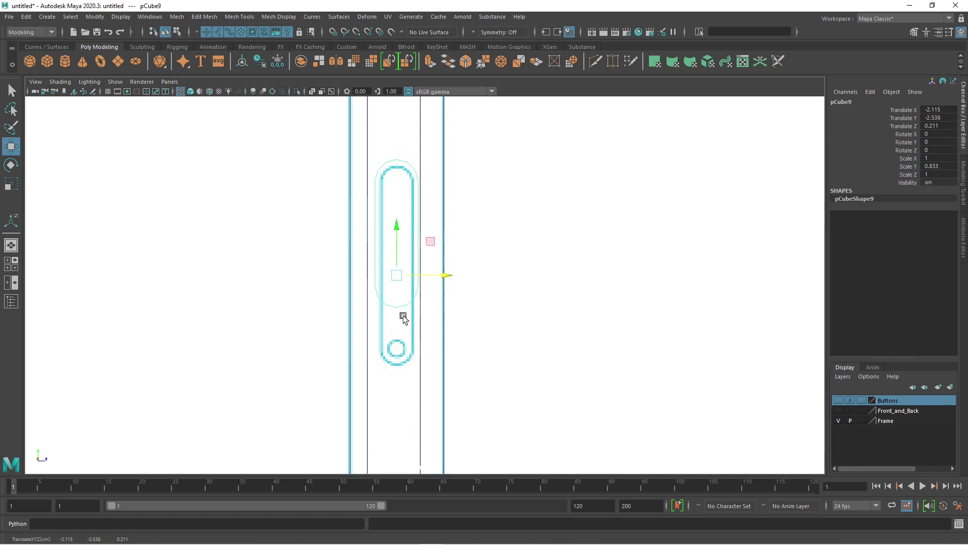
key("ctrl+z")
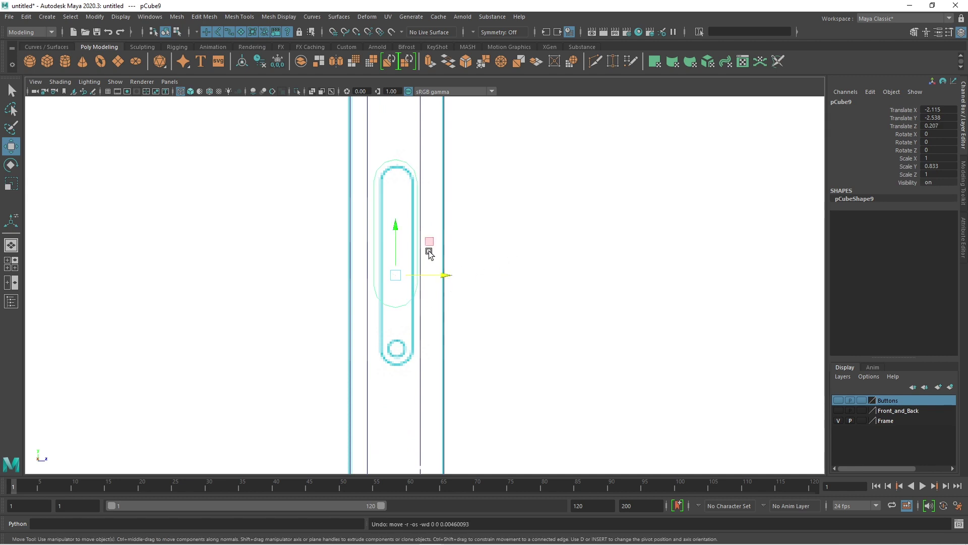
Lengthen the third cutter pCube9 by dragging its bottom vertices down.
right_click_drag(417, 238, 371, 253)
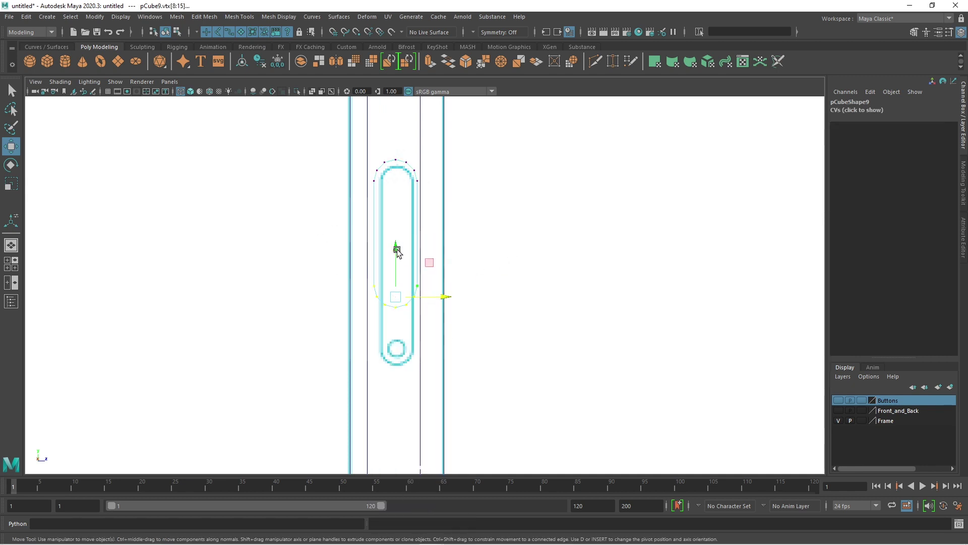
left_click_drag(397, 250, 398, 307)
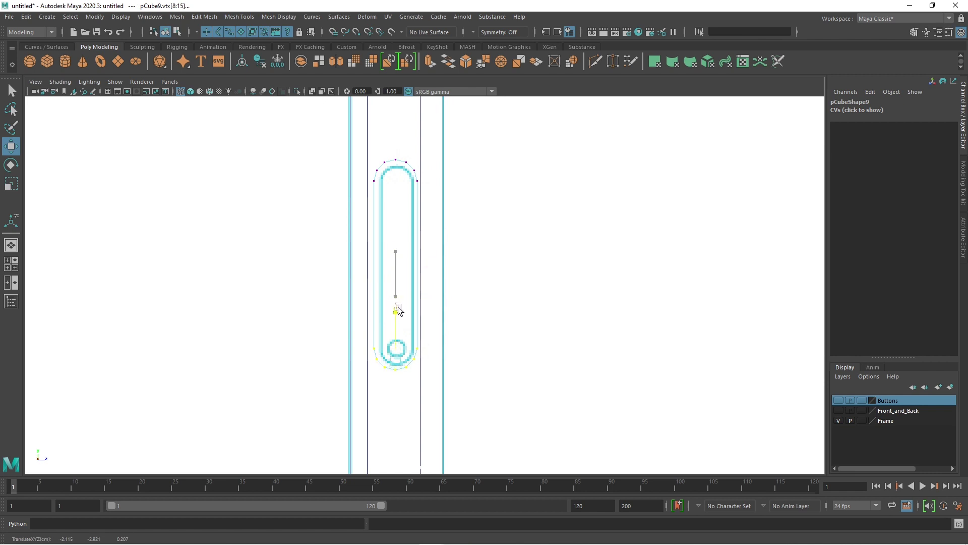
right_click_drag(415, 172, 411, 141)
key("space")
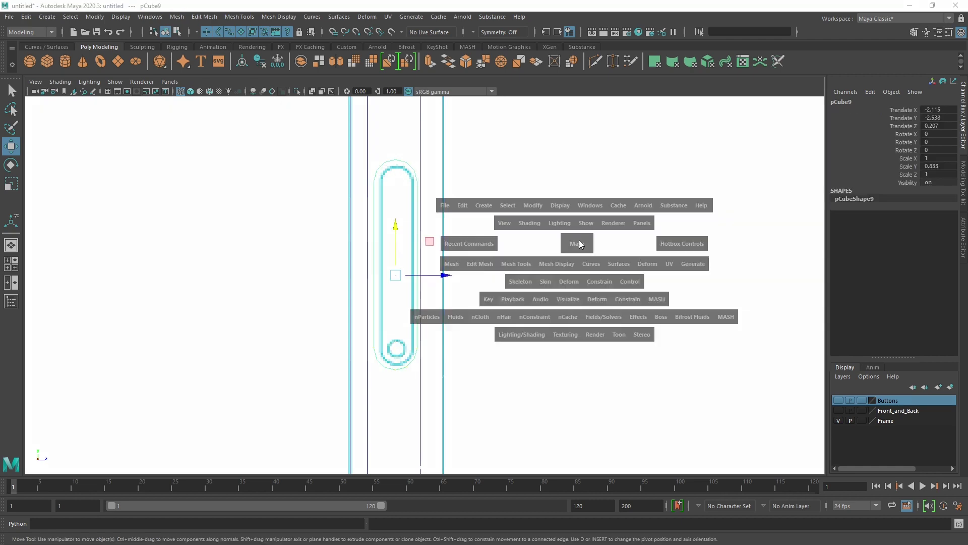
left_click_drag(579, 240, 609, 192)
Select the three right-side button cutters and duplicate them in place.
left_click(693, 258)
mouse_move(694, 258)
left_mouse_down("alt")
mouse_move(414, 290)
mouse_move(443, 281)
left_mouse_up("alt")
left_click(422, 167)
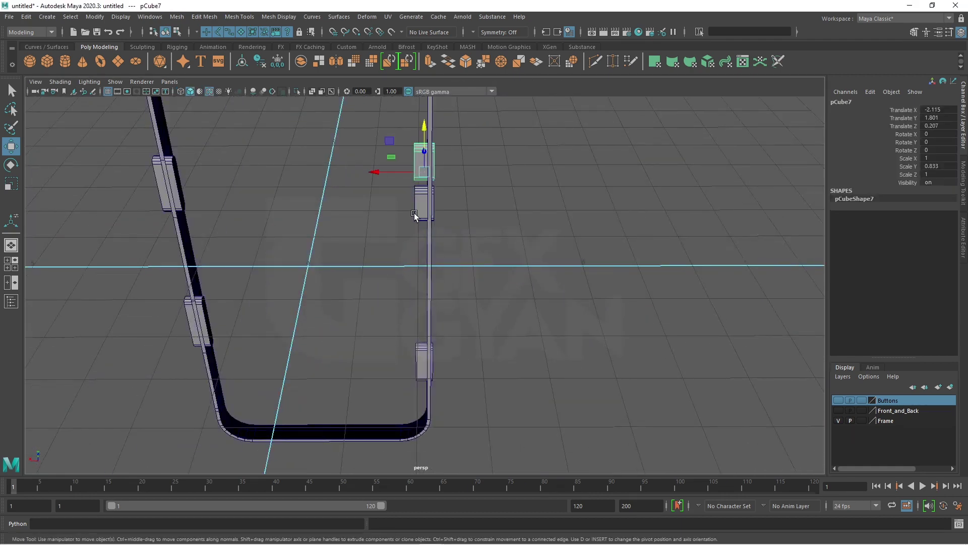
left_click(423, 205, "shift")
left_click(428, 349, "shift")
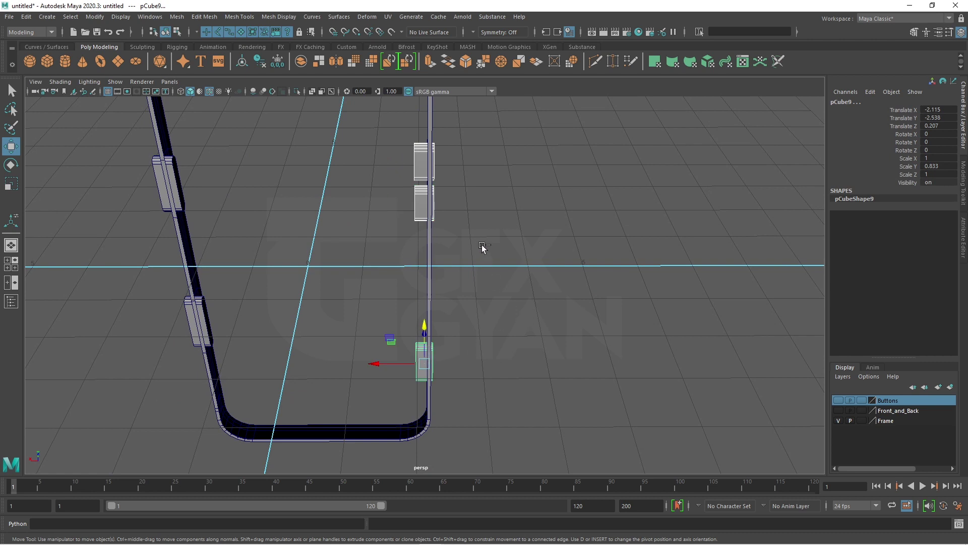
key("ctrl+d")
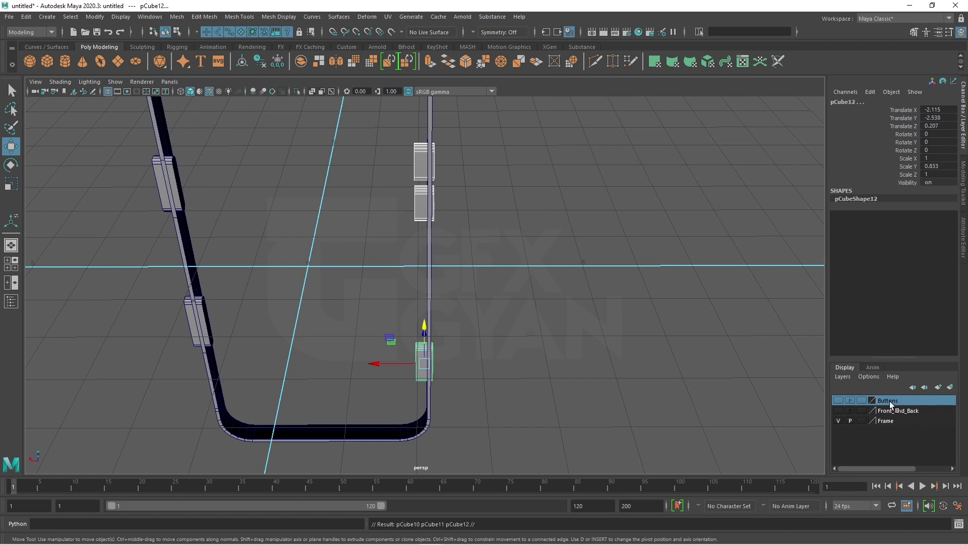
Add the duplicated cutters to the Buttons layer and toggle its visibility to check.
right_click(887, 397)
left_click(885, 424)
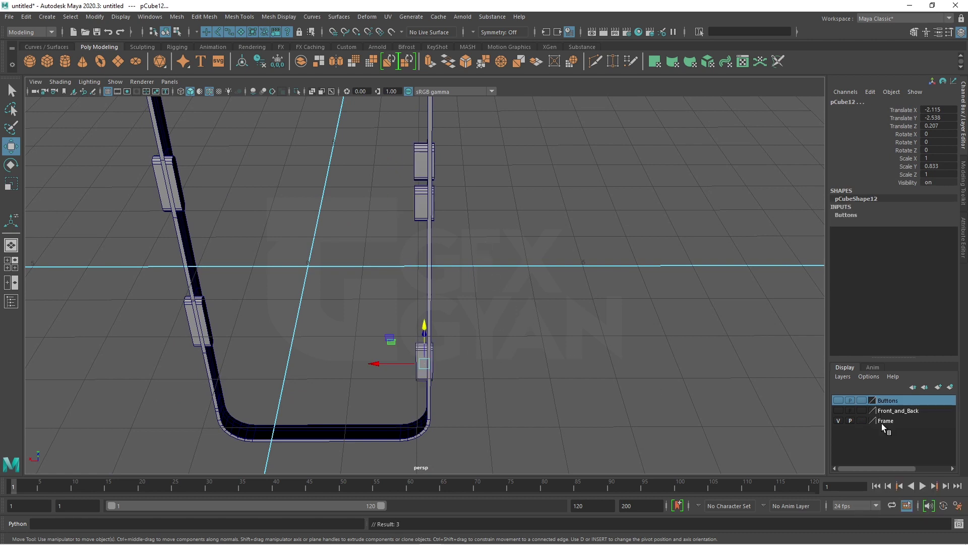
left_click(838, 400)
left_click(838, 399)
Toggle the Front_and_Back and Buttons layers' visibility to inspect the frame.
middle_click_drag(424, 348, 470, 330, "alt")
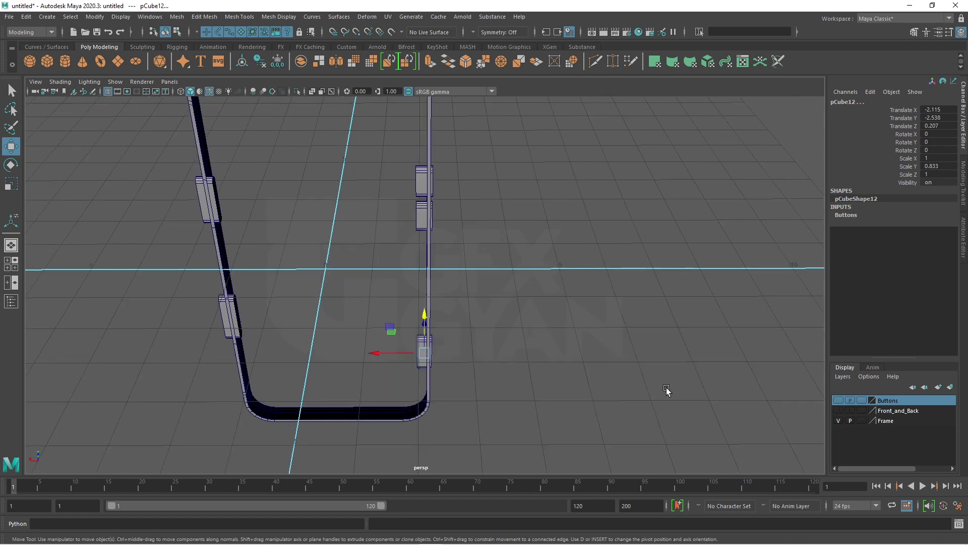
left_click_drag(470, 330, 569, 324, "alt")
left_click(644, 386)
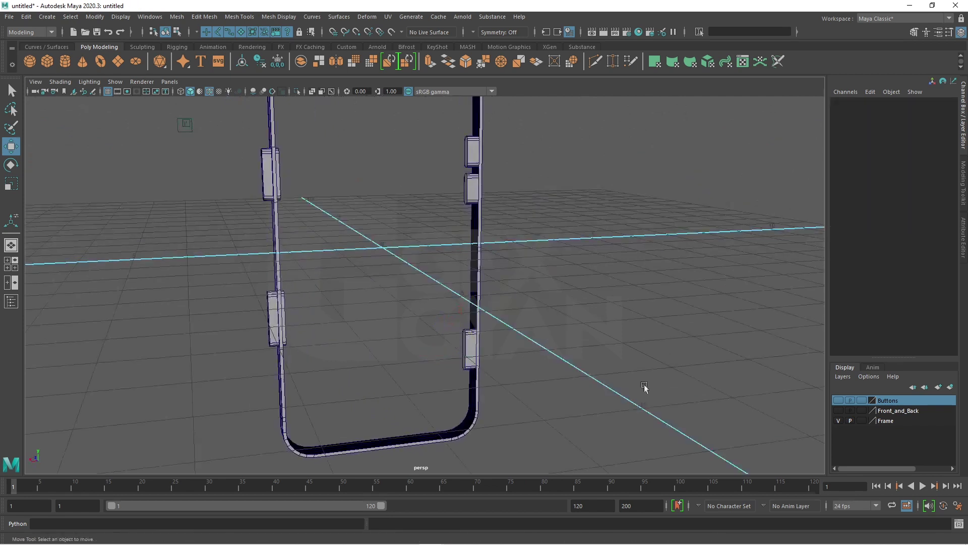
left_click(838, 409)
left_click(839, 400)
left_click(839, 410)
mouse_move(638, 279)
left_mouse_down("alt")
mouse_move(465, 274)
mouse_move(577, 277)
left_mouse_up("alt")
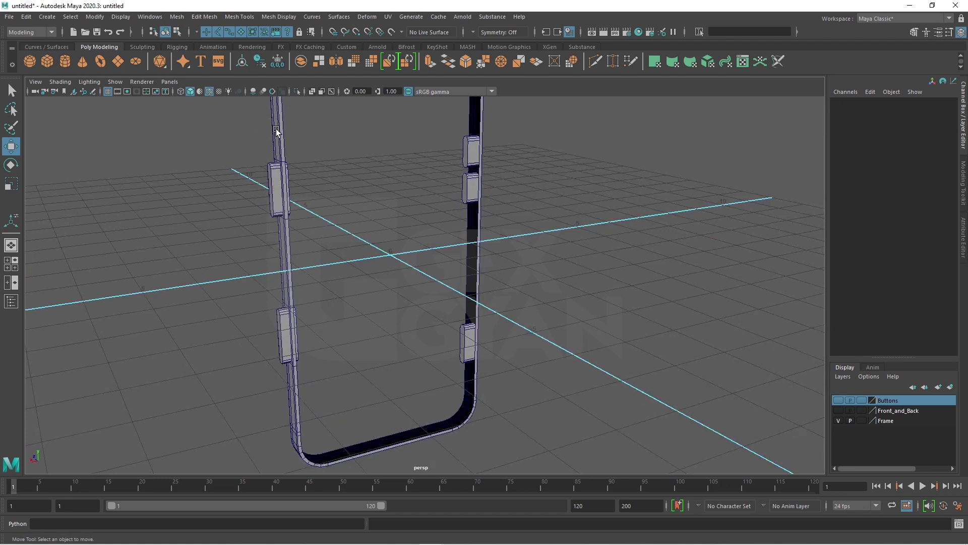
Select all five button cutters and combine them into one mesh with Mesh > Combine.
left_click(269, 190)
left_click(281, 323)
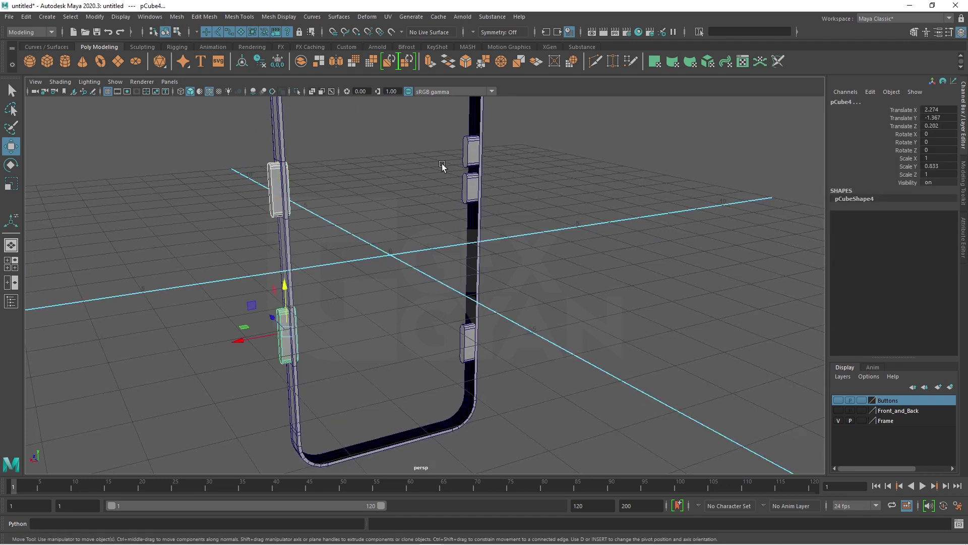
left_click(471, 149)
left_click(470, 186, "shift")
left_click(468, 329)
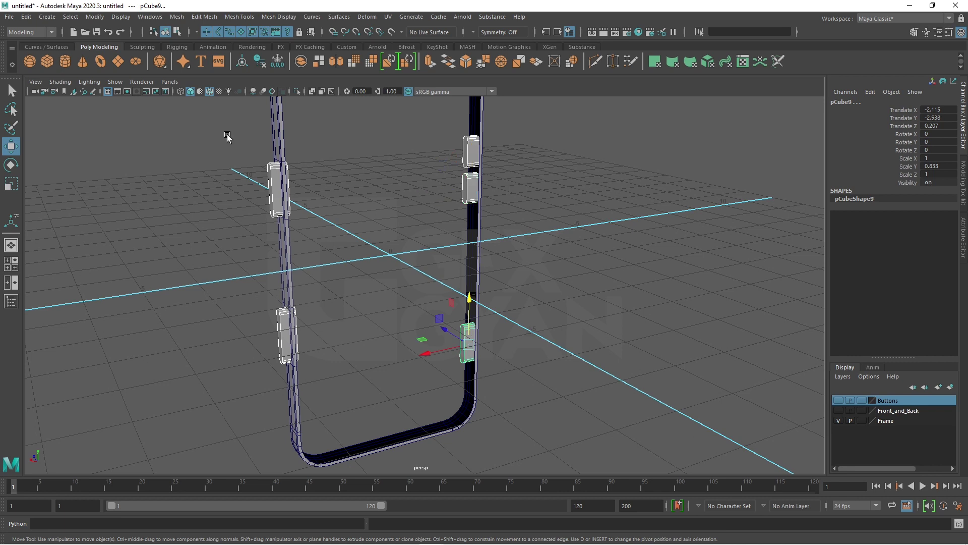
left_click(176, 17)
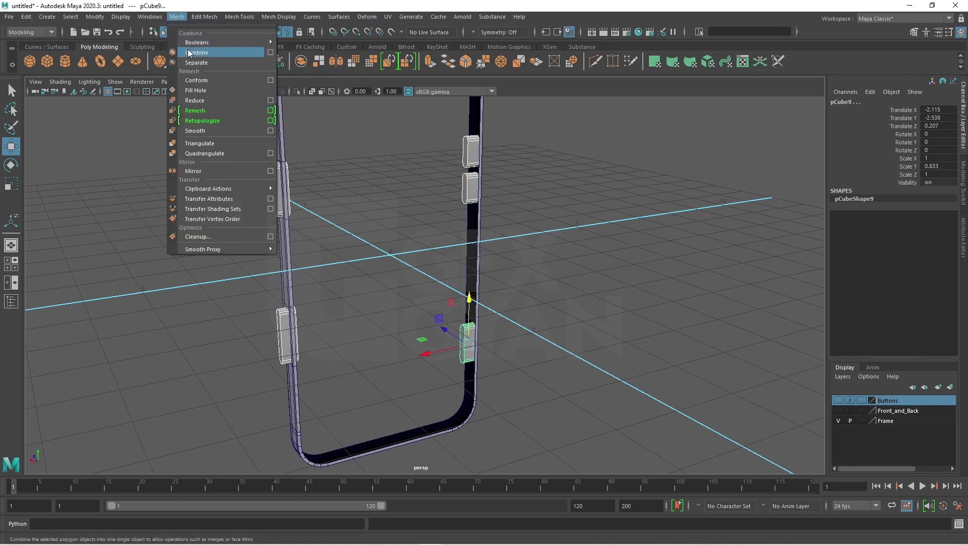
left_click(189, 52)
Select the phone frame plus the combined buttons pCube13 and bring up Mesh > Booleans.
left_click(554, 216)
left_click(277, 168)
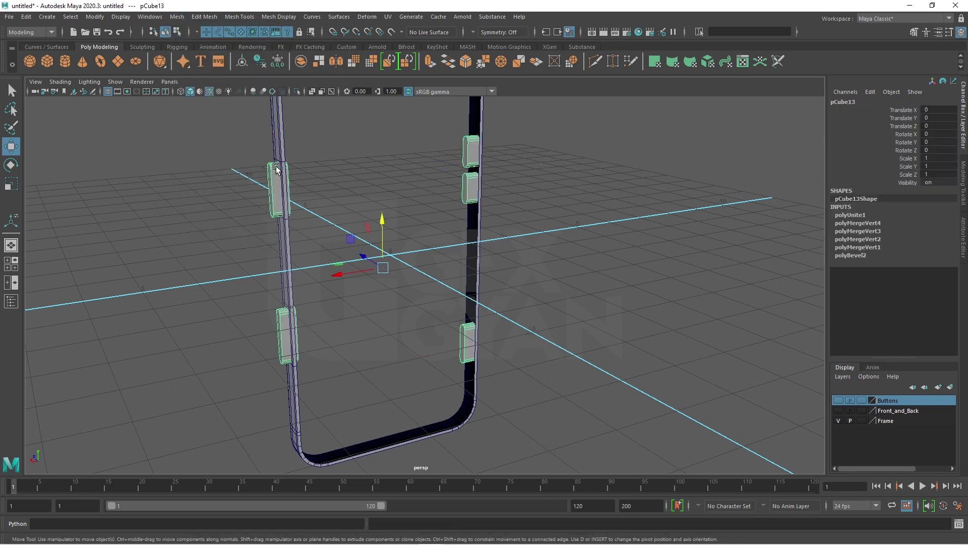
left_click(310, 217)
left_click(277, 132)
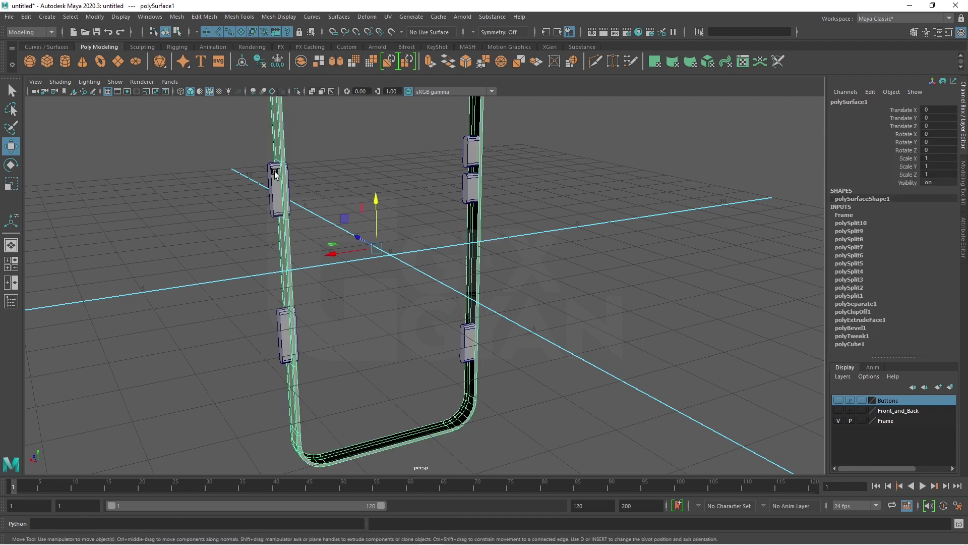
left_click(276, 173, "shift")
left_click(176, 16)
mouse_move(197, 42)
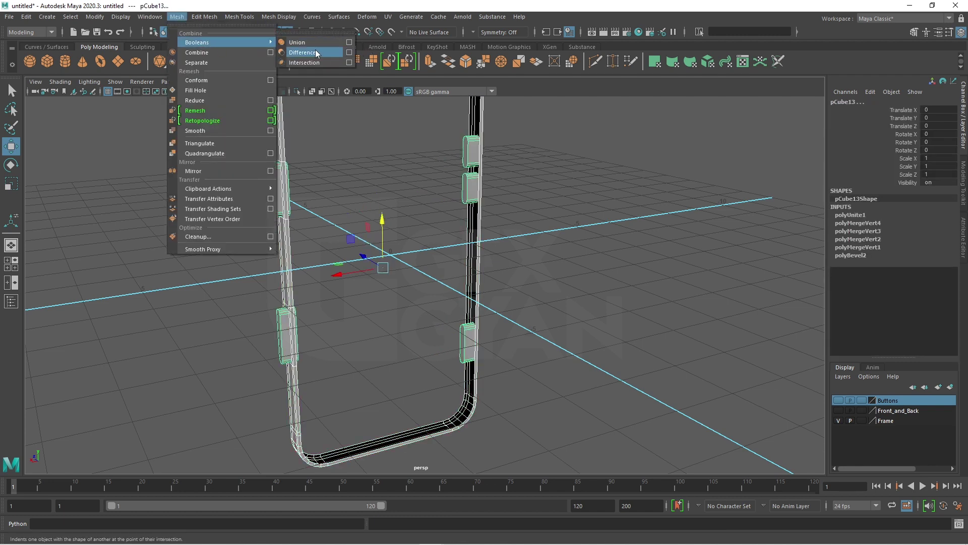
Apply a Boolean Difference to cut the button slots into the frame, creating polySurface1.
left_click(316, 52)
left_click(578, 226)
mouse_move(607, 272)
left_mouse_down("alt")
mouse_move(711, 272)
mouse_move(467, 296)
left_mouse_up("alt")
scroll(467, 297, "down", 1)
scroll(543, 289, "down", 5)
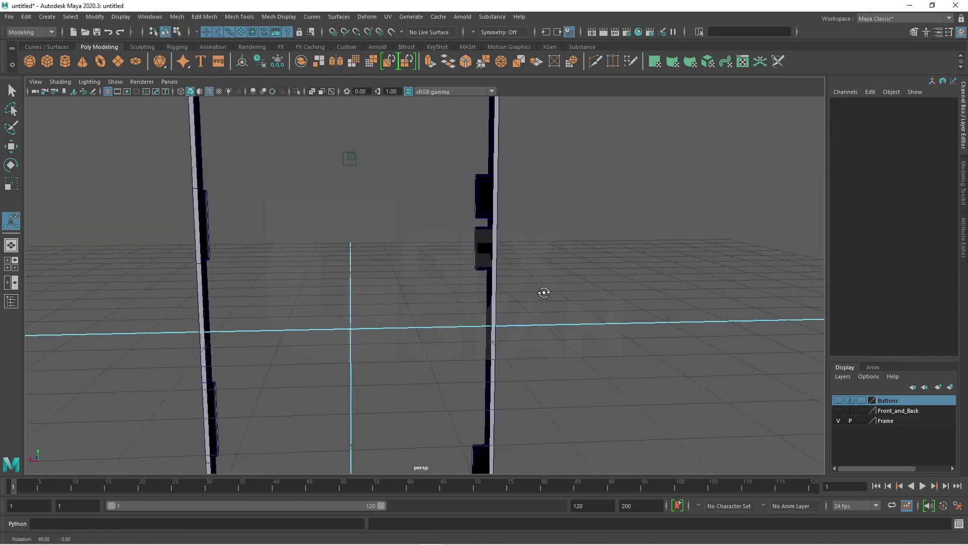
mouse_move(543, 289)
left_mouse_down("alt")
mouse_move(492, 229)
mouse_move(488, 258)
mouse_move(469, 281)
mouse_move(487, 266)
mouse_move(510, 179)
left_mouse_up("alt")
scroll(488, 258, "up", 3)
Switch the frame to edge editing and orbit around it.
right_click(508, 165)
right_click_drag(508, 165, 458, 146)
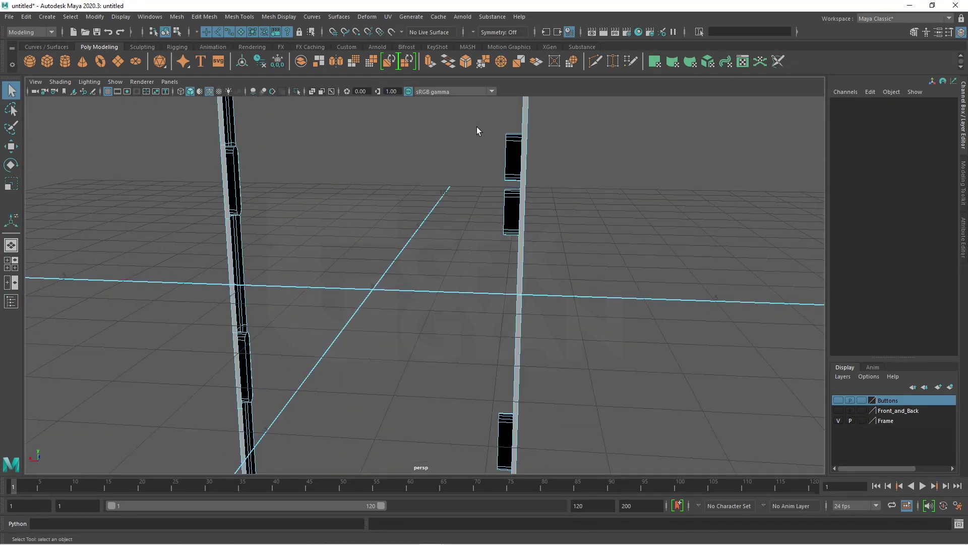
mouse_move(476, 130)
left_mouse_down("alt")
mouse_move(475, 147)
mouse_move(513, 136)
left_mouse_up("alt")
right_click_drag(513, 136, 503, 180)
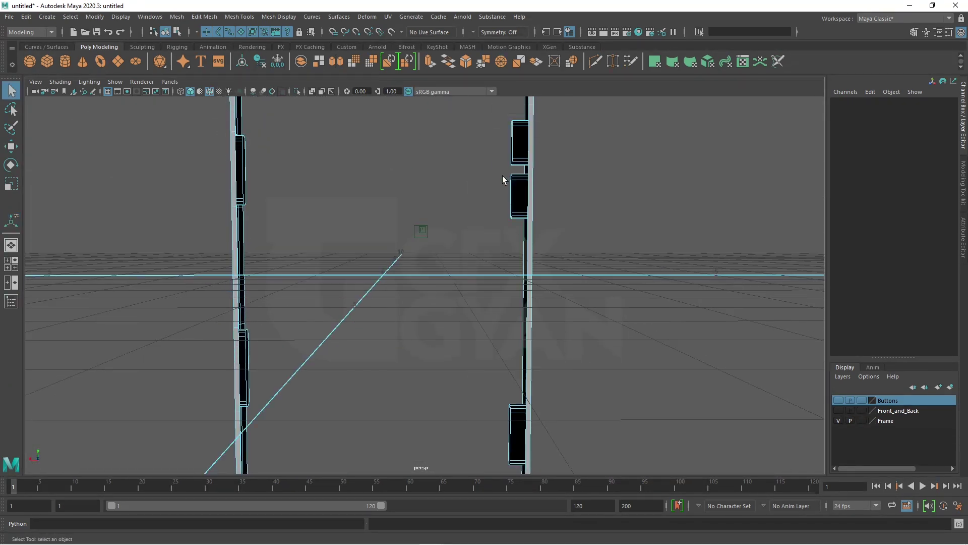
mouse_move(504, 180)
left_mouse_down("alt")
mouse_move(488, 253)
mouse_move(479, 136)
left_mouse_up("alt")
left_click(490, 91)
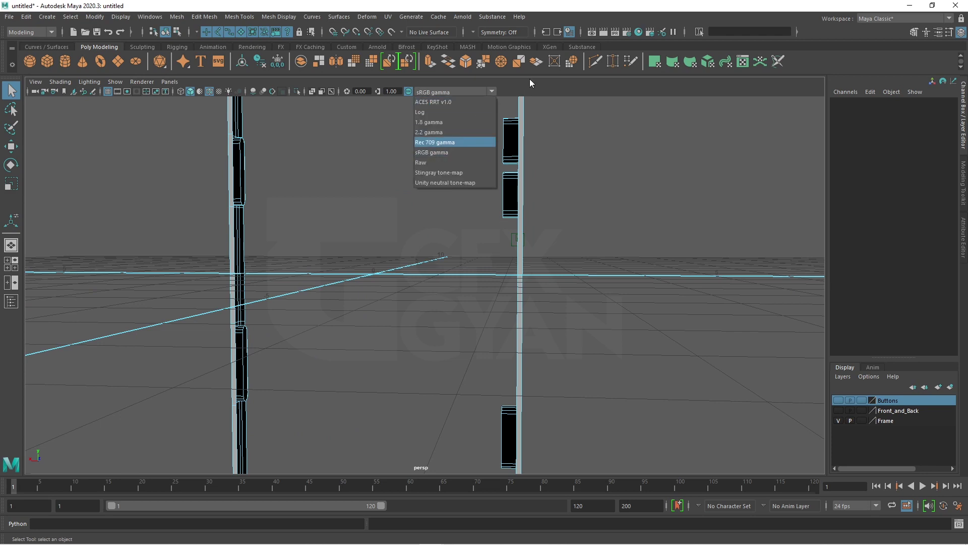
left_click(498, 99)
Delete the two leftover upper button objects and select the remaining button piece's faces.
left_click_drag(507, 222, 508, 222)
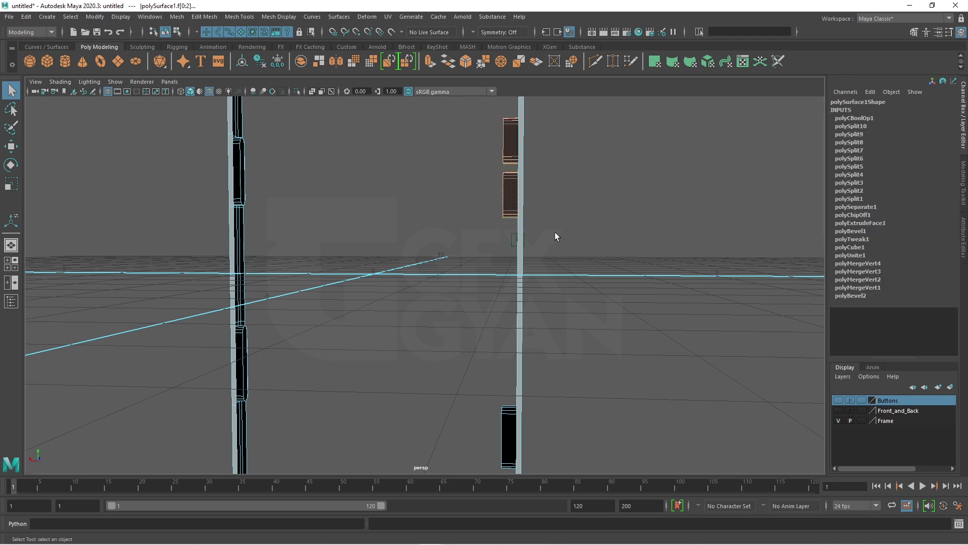
key("Delete")
middle_click_drag(550, 363, 514, 242, "alt")
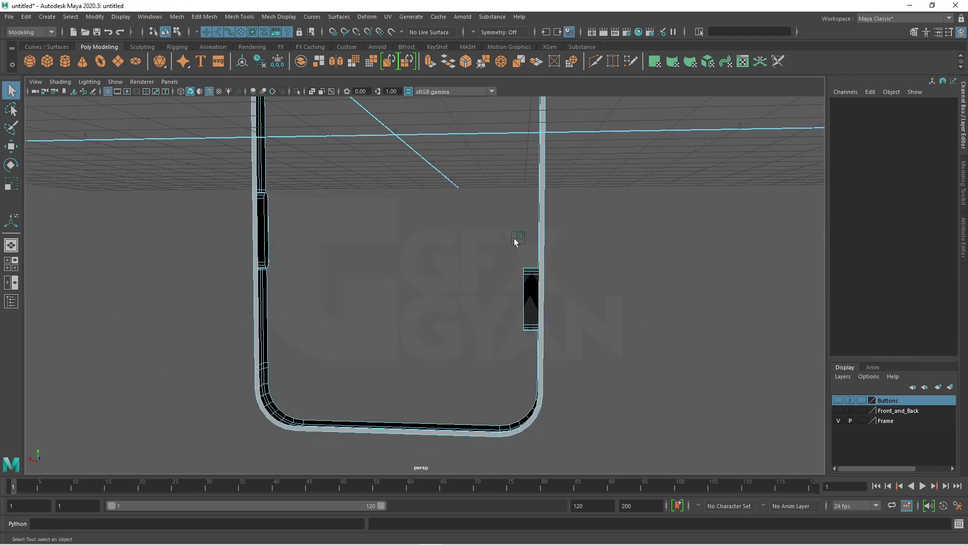
left_click(537, 301)
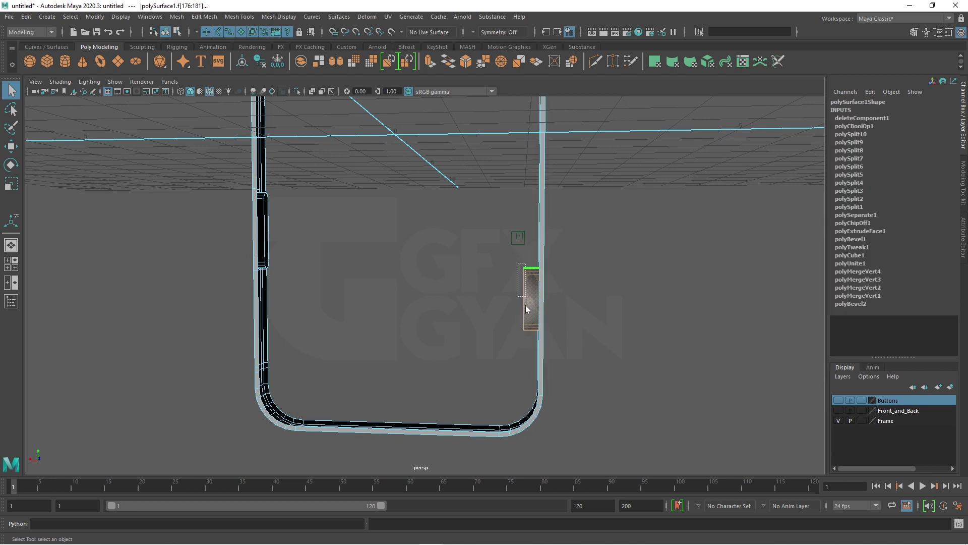
Delete the leftover button pieces and the stray faces near the frame's left edge.
key("Delete")
mouse_move(334, 302)
left_mouse_down("alt")
mouse_move(283, 268)
mouse_move(328, 263)
mouse_move(398, 317)
mouse_move(370, 362)
left_mouse_up("alt")
key("Delete")
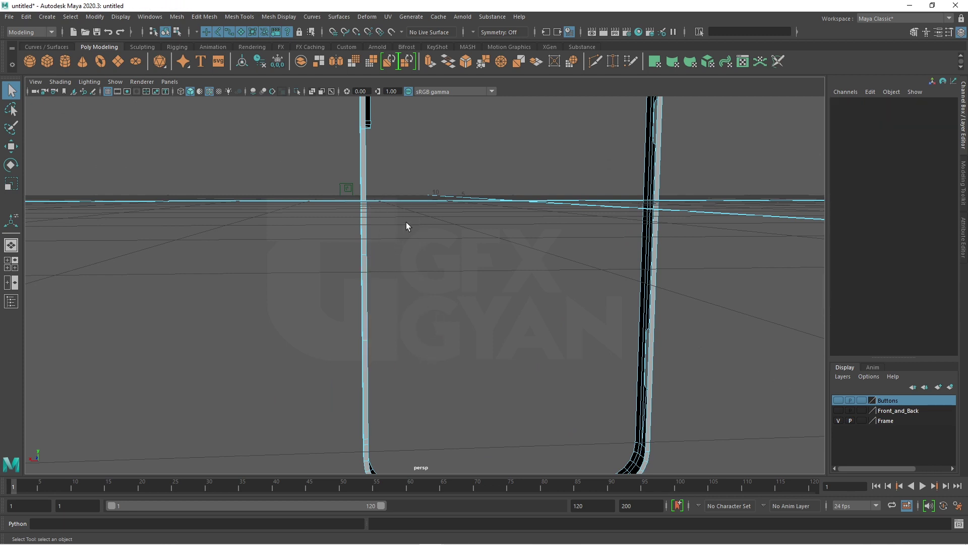
left_click_drag(407, 222, 369, 371, "alt")
mouse_move(345, 228)
left_mouse_down()
mouse_move(324, 337)
mouse_move(402, 266)
mouse_move(635, 289)
mouse_move(606, 338)
mouse_move(544, 318)
mouse_move(701, 313)
mouse_move(383, 201)
left_mouse_up()
key("Delete")
Preview the whole frame smoothed (3) and inspect the rough slot ends.
right_click_drag(383, 200, 441, 172)
mouse_move(520, 245)
left_mouse_down("alt")
mouse_move(487, 257)
mouse_move(329, 240)
mouse_move(483, 346)
mouse_move(515, 337)
mouse_move(439, 272)
mouse_move(456, 309)
mouse_move(478, 221)
mouse_move(541, 276)
mouse_move(661, 260)
mouse_move(448, 268)
mouse_move(401, 282)
left_mouse_up("alt")
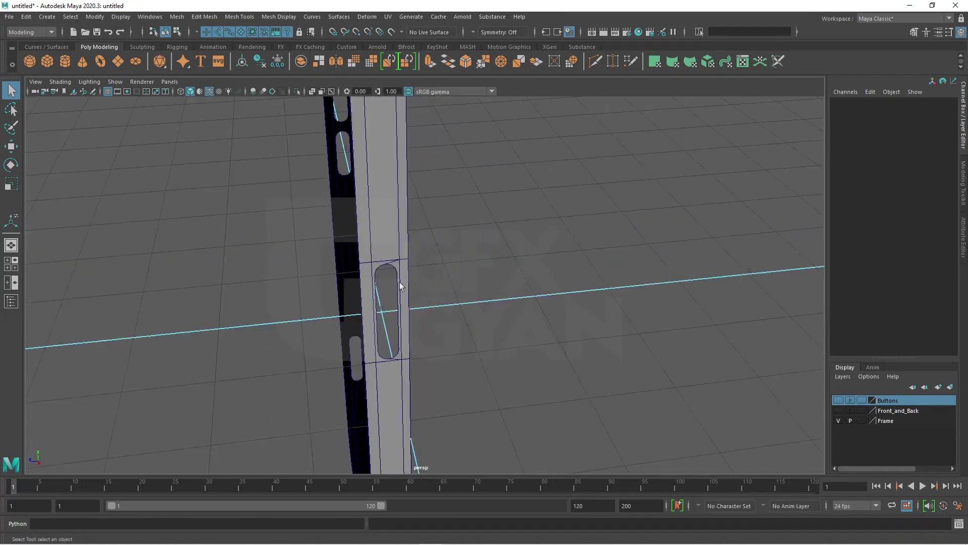
right_click_drag(367, 200, 426, 177)
left_click(386, 195)
key("3")
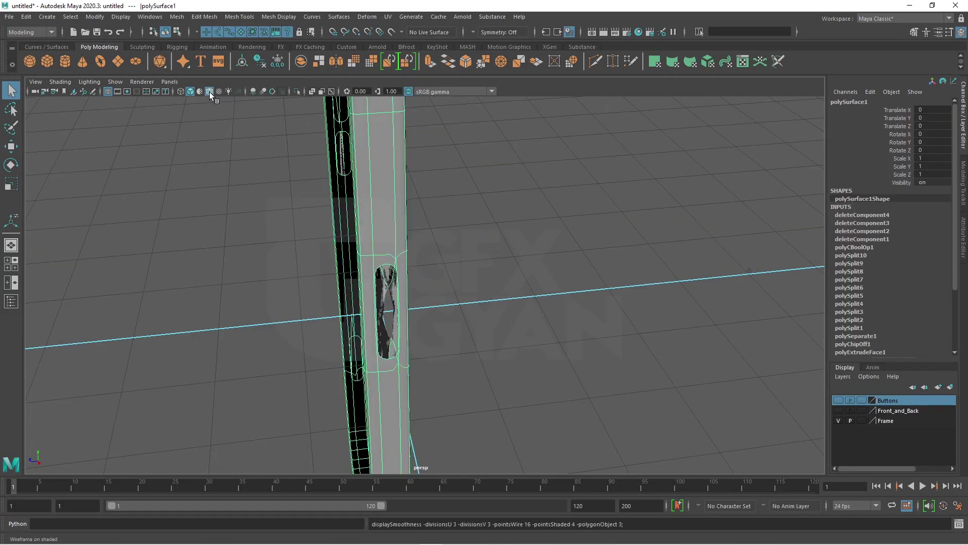
mouse_move(401, 297)
left_mouse_down("alt")
mouse_move(491, 307)
mouse_move(554, 332)
mouse_move(388, 313)
mouse_move(497, 339)
mouse_move(490, 318)
mouse_move(647, 322)
mouse_move(575, 326)
mouse_move(603, 355)
left_mouse_up("alt")
left_click(491, 308)
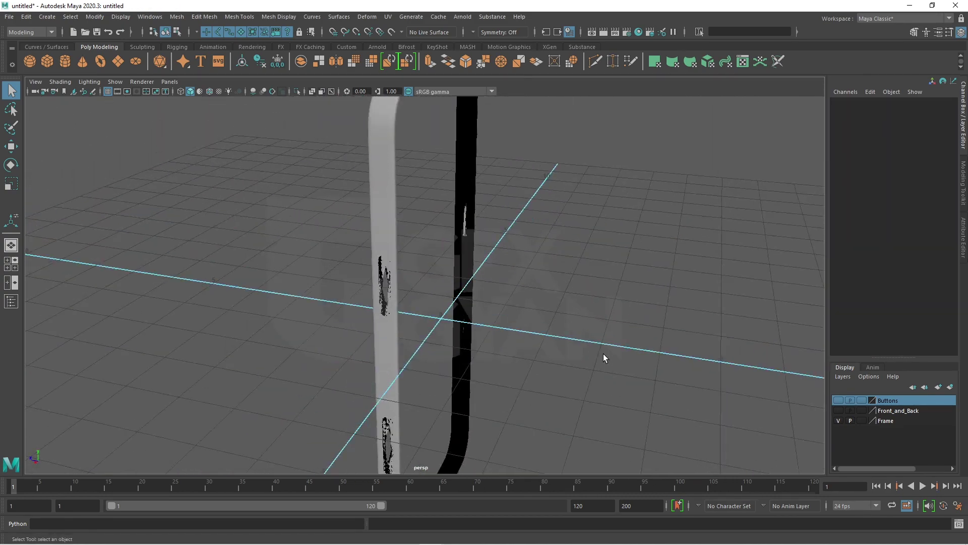
left_click(391, 267)
Zoom in close on a slot end and switch the frame to vertex mode.
mouse_move(448, 320)
left_mouse_down("alt")
mouse_move(553, 363)
mouse_move(446, 345)
mouse_move(517, 348)
left_mouse_up("alt")
scroll(460, 361, "up", 3)
scroll(456, 361, "up", 3)
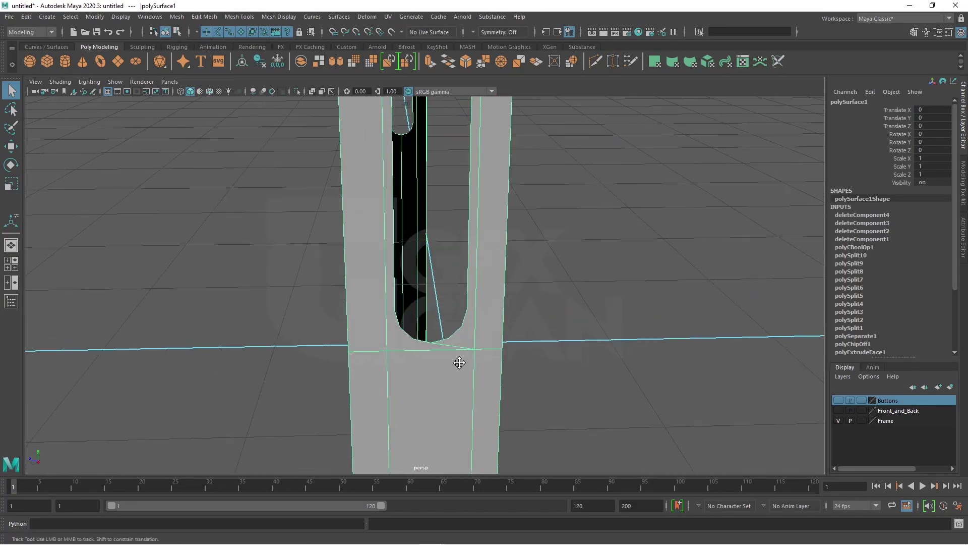
scroll(459, 362, "up", 2)
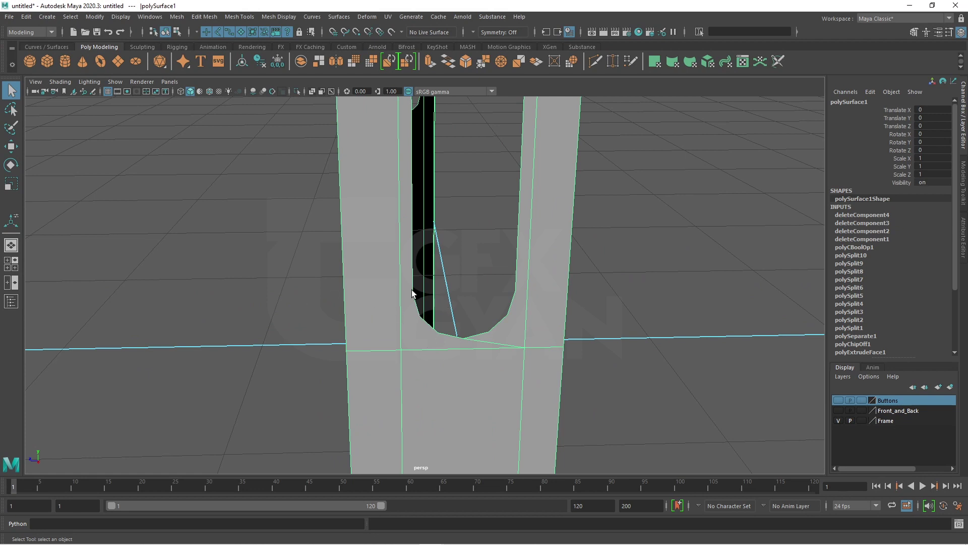
right_click_drag(419, 323, 365, 243)
Connect the frame vertex left of the slot end to the slot-end vertex.
left_click(417, 318)
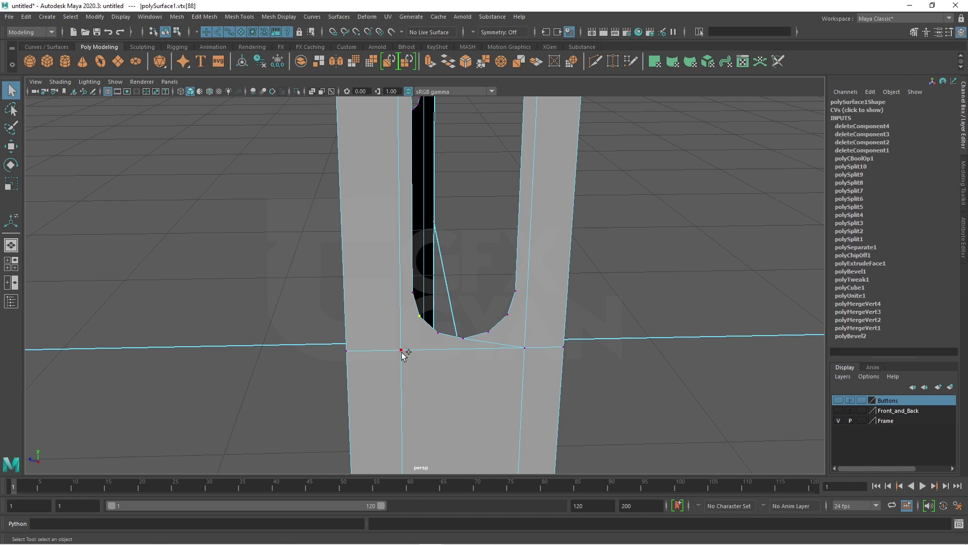
right_click(429, 356, "shift")
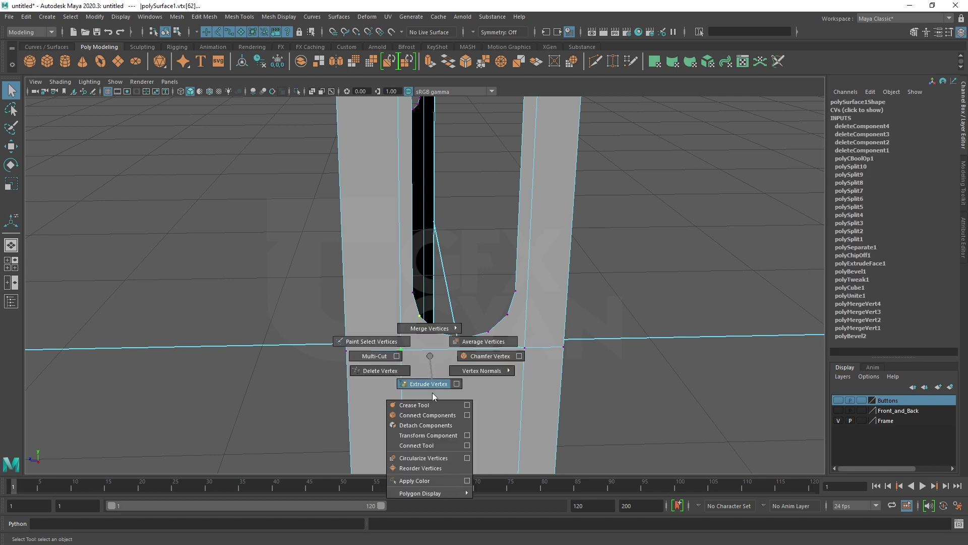
left_click(428, 414)
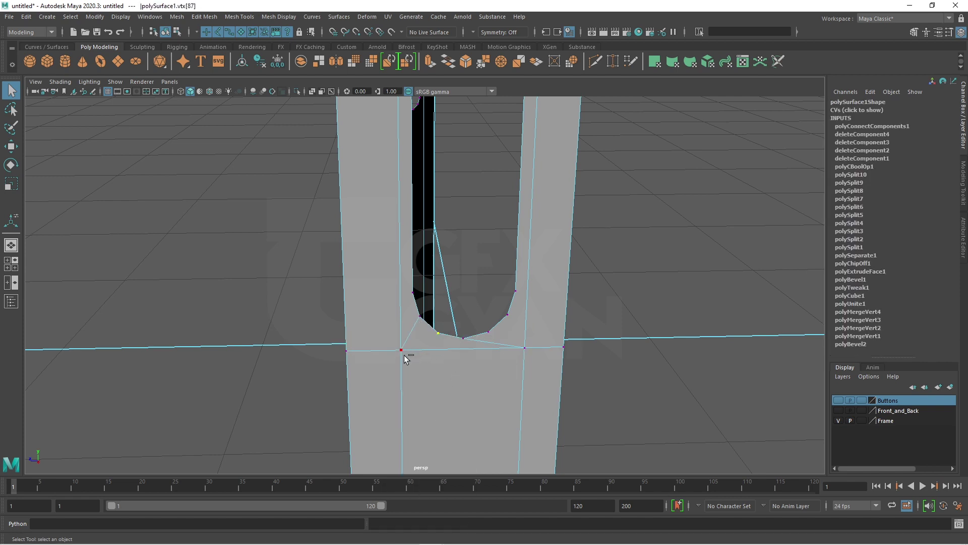
left_click(401, 350, "shift")
right_click(451, 346, "shift")
left_click(476, 423)
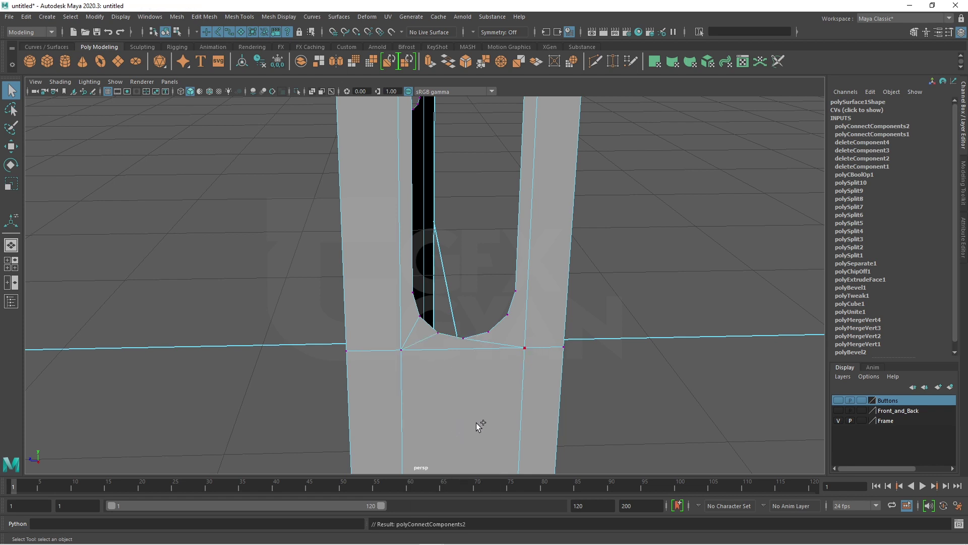
Connect the right-side frame vertex and next arc vertex to the frame corner.
left_click(485, 331)
left_click(524, 348, "shift")
right_click(540, 319, "shift")
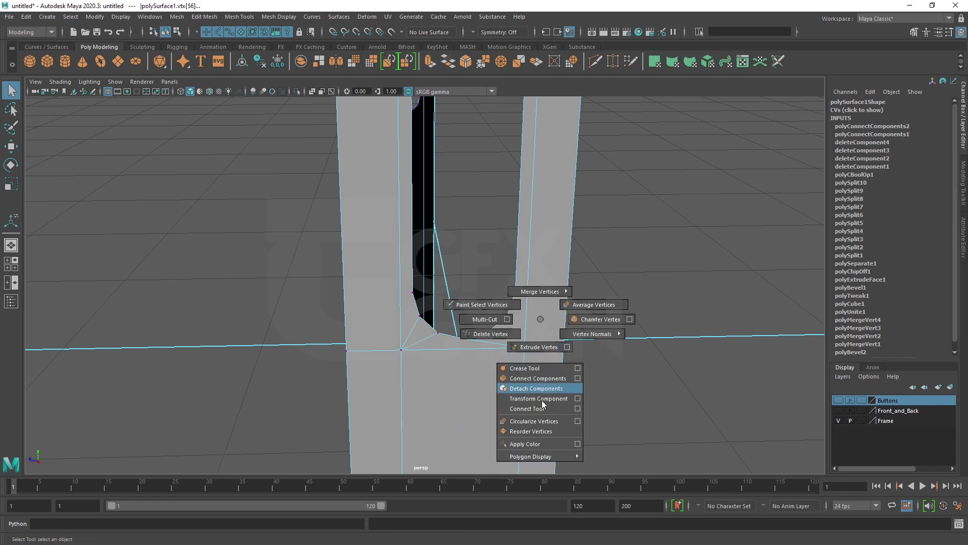
left_click(540, 378)
left_click(508, 314)
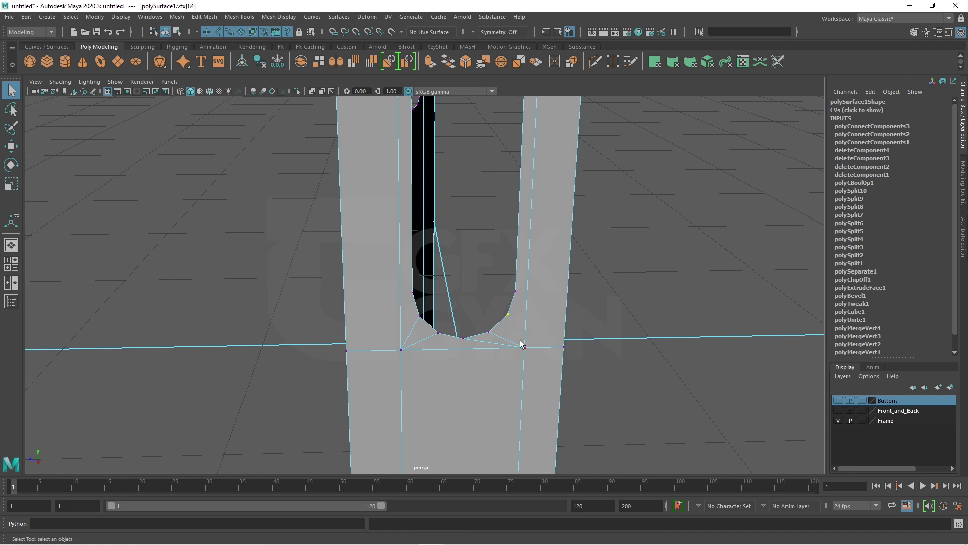
right_click(542, 305, "shift")
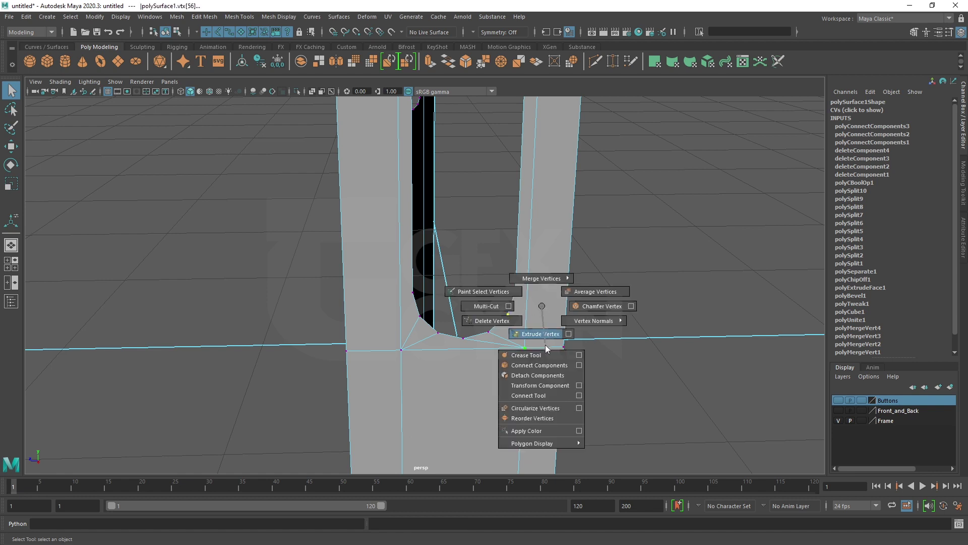
left_click(535, 364)
At the slot's other end, connect two arc vertices to the frame corners.
mouse_move(627, 362)
left_mouse_down("alt")
mouse_move(616, 372)
mouse_move(618, 392)
mouse_move(575, 288)
mouse_move(510, 348)
mouse_move(486, 328)
mouse_move(410, 303)
left_mouse_up("alt")
left_click(417, 275)
right_click(445, 268, "shift")
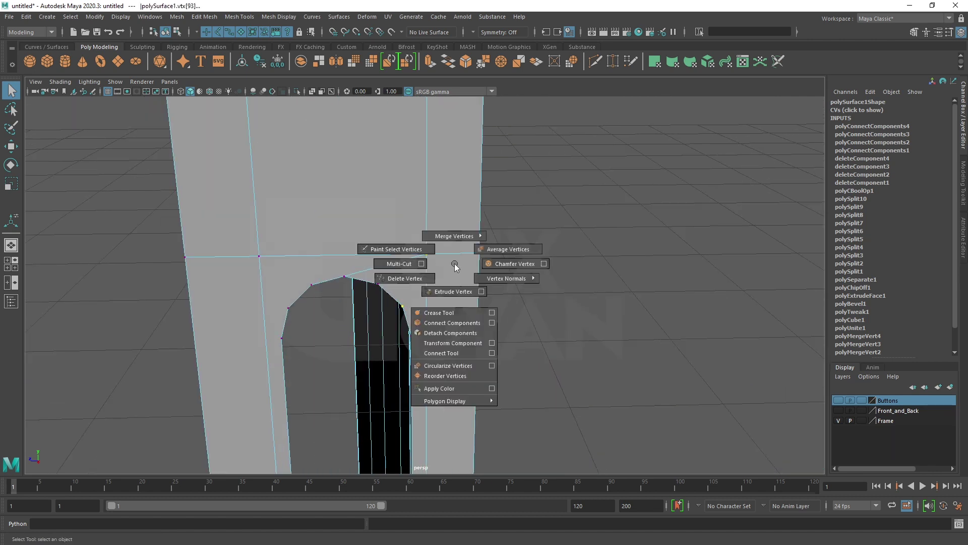
left_click(443, 323)
left_click(381, 285)
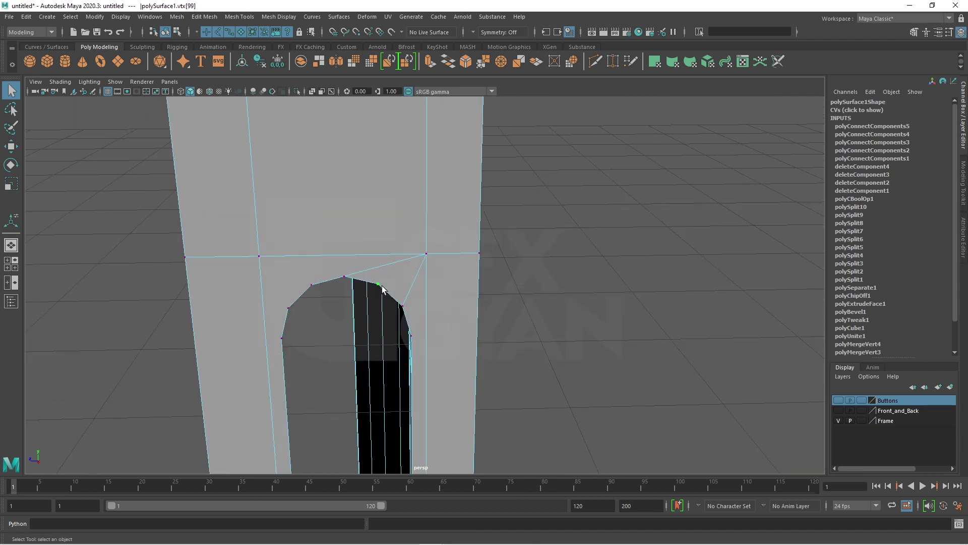
right_click(446, 277, "shift")
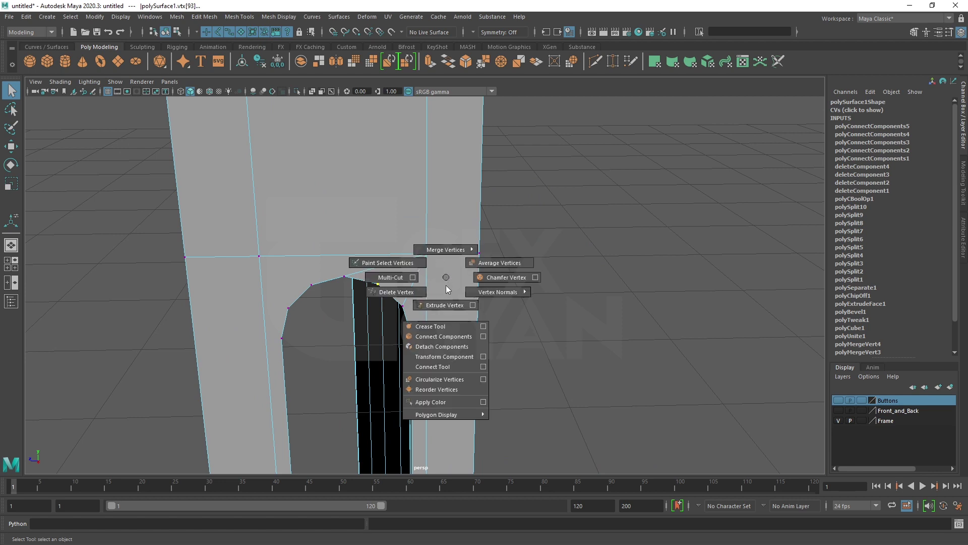
left_click(444, 336)
Connect the left frame vertex and the slot's left arc vertex.
left_click(309, 285)
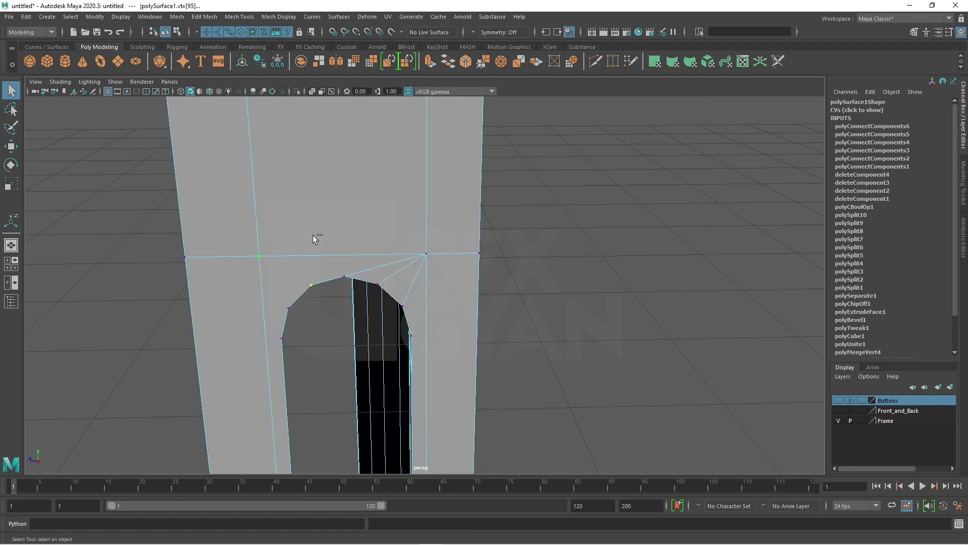
right_click(336, 217, "shift")
left_click(331, 277)
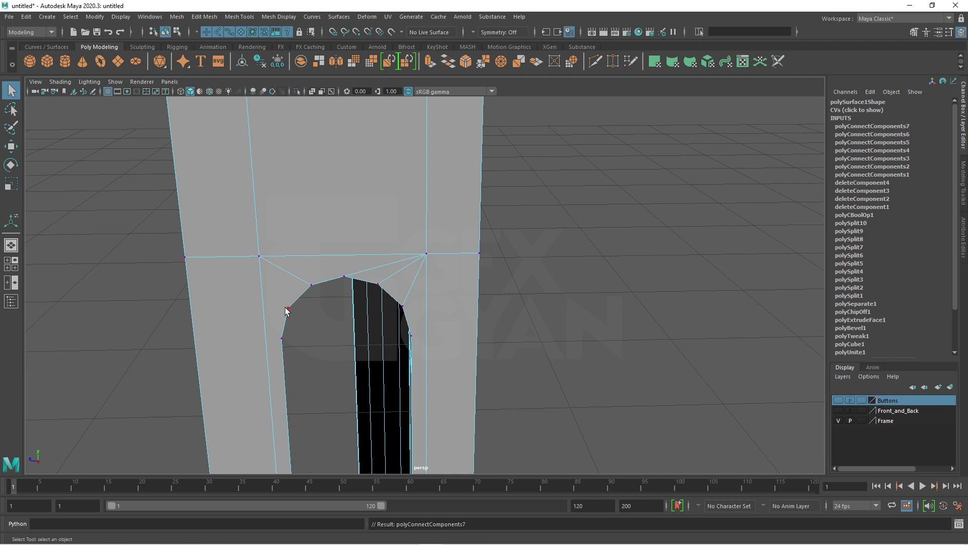
left_click(286, 309)
right_click(335, 225, "shift")
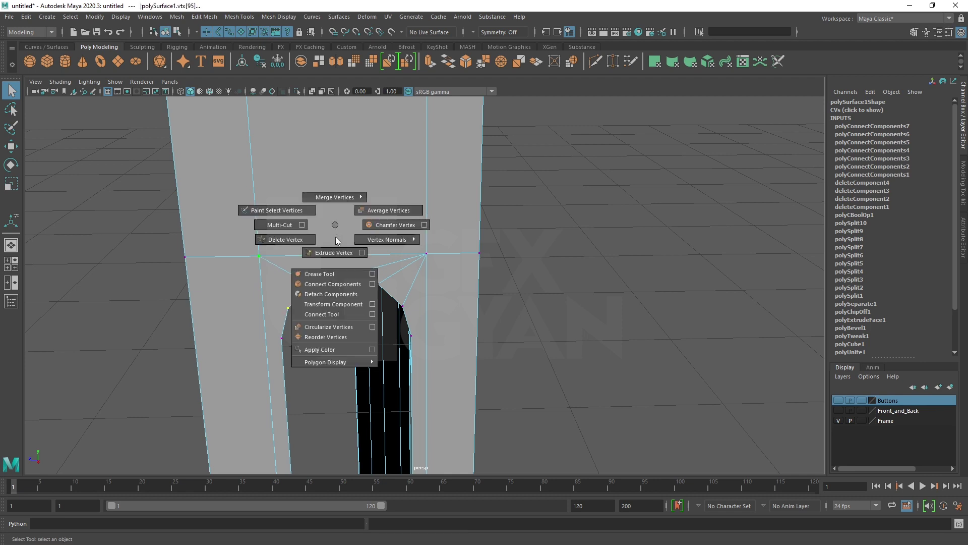
left_click(334, 290)
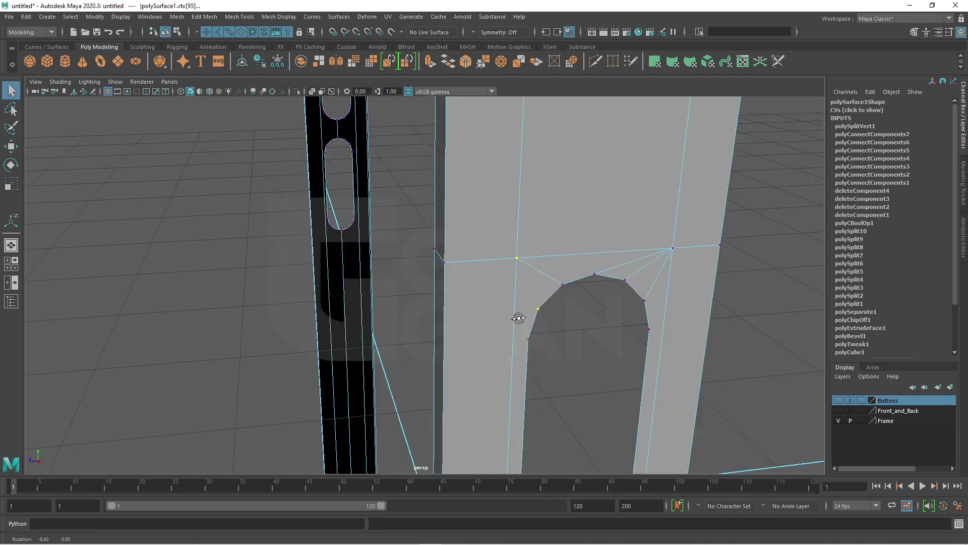
Join the frame vertex above the left arc to the arc, finishing that slot end.
left_click_drag(476, 321, 661, 282, "alt")
left_click(665, 280)
left_click(465, 257)
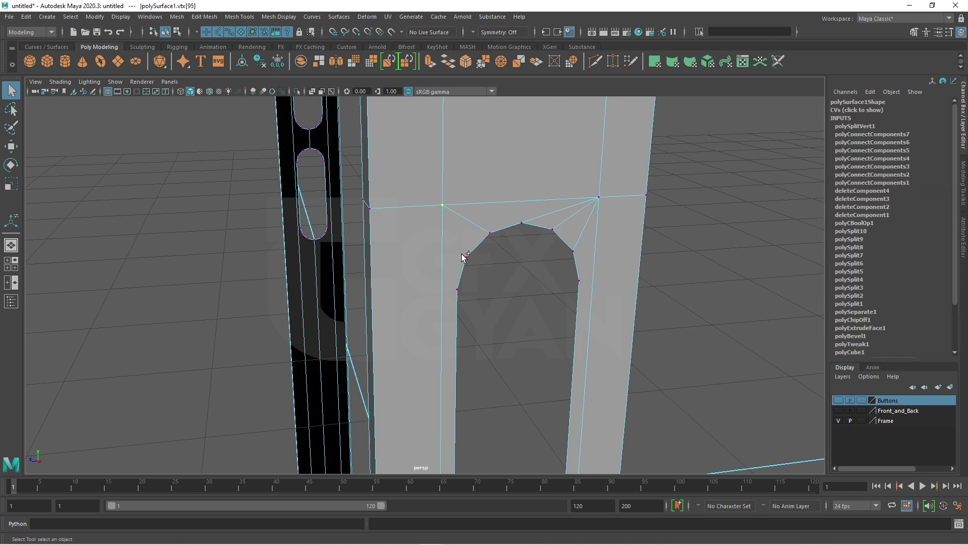
mouse_move(513, 171)
right_mouse_down("shift")
mouse_move(477, 194)
mouse_move(498, 235)
right_mouse_up("shift")
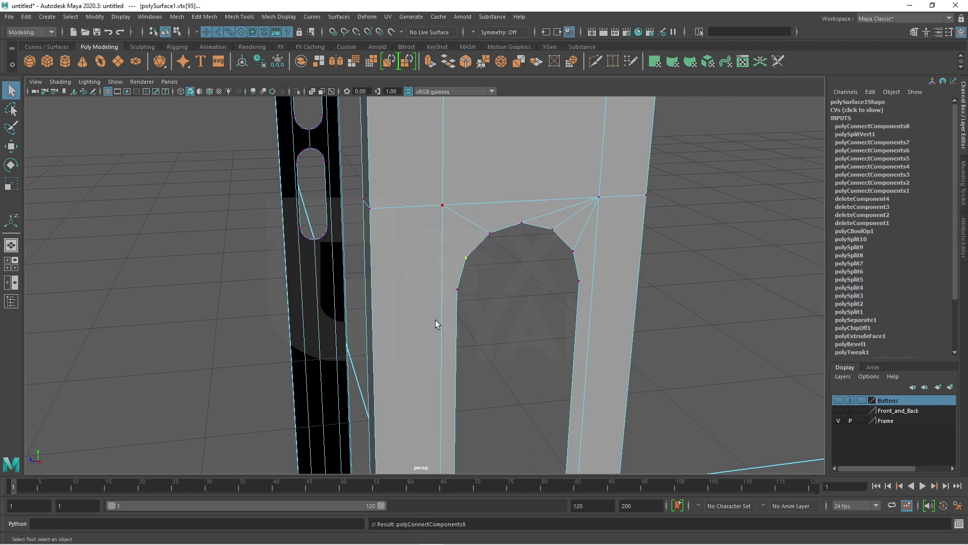
scroll(435, 320, "down", 5)
middle_click_drag(464, 341, 423, 351, "alt")
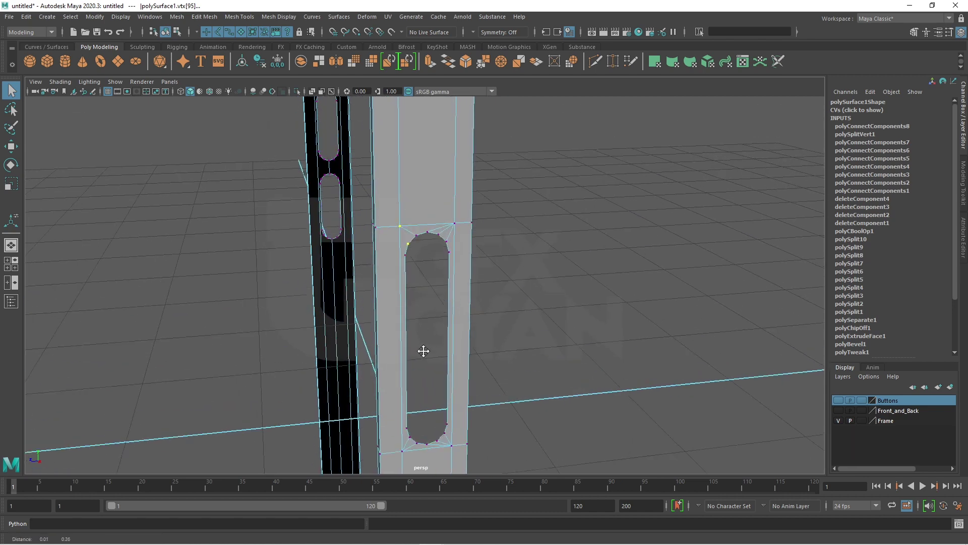
scroll(422, 313, "up", 2)
scroll(429, 283, "up", 4)
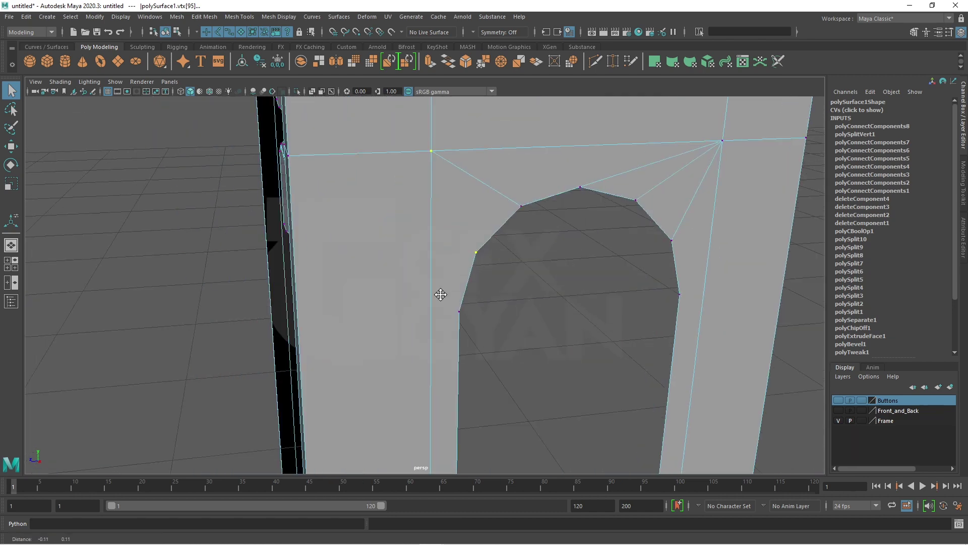
left_click(533, 281)
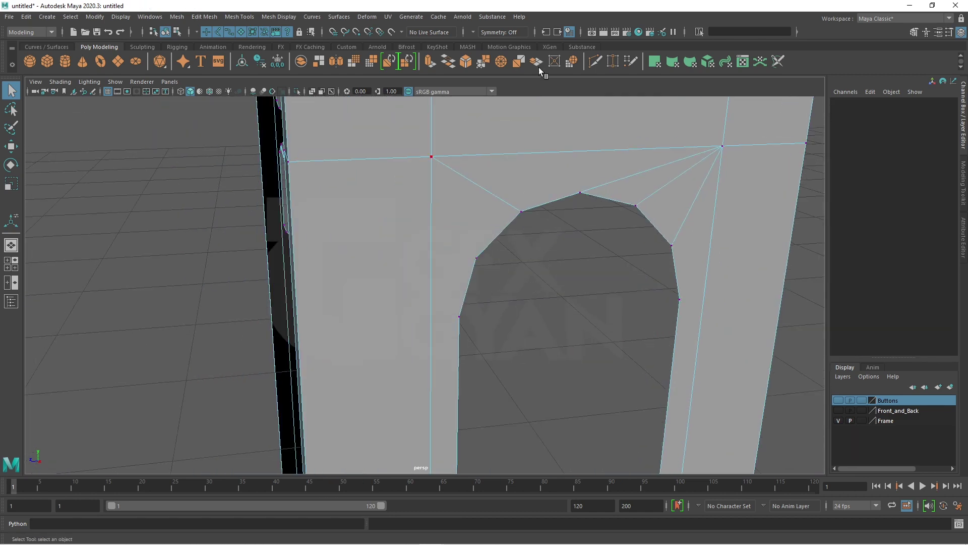
Add a horizontal Multi-Cut edge from the frame's left edge beside the slot.
left_click(598, 63)
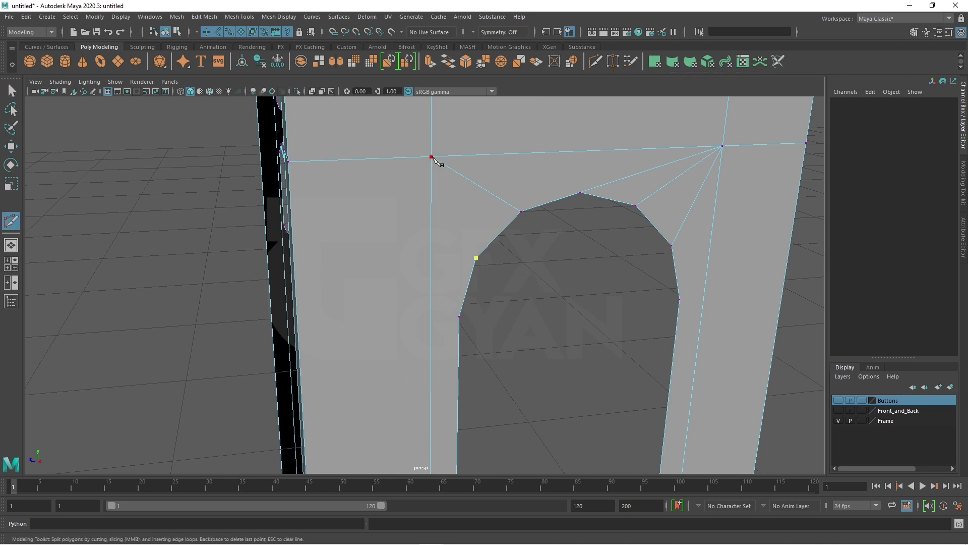
scroll(525, 301, "down", 3)
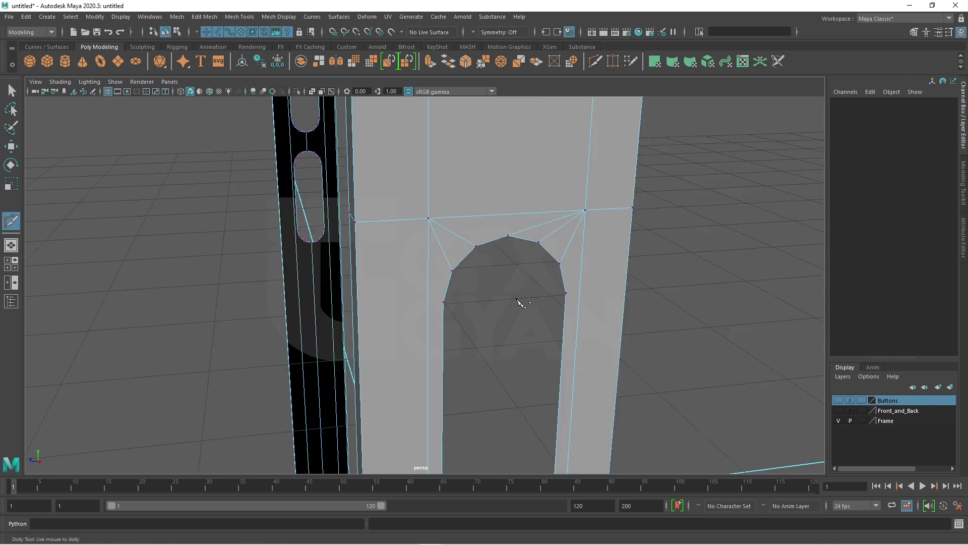
mouse_move(521, 303)
middle_mouse_down("alt")
mouse_move(476, 296)
mouse_move(402, 220)
middle_mouse_up("alt")
left_click(371, 220)
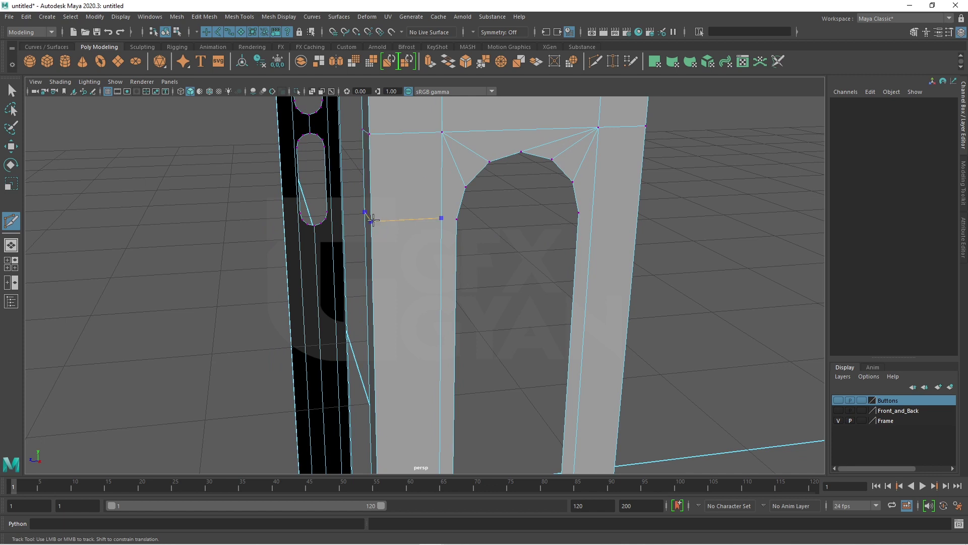
key("Return")
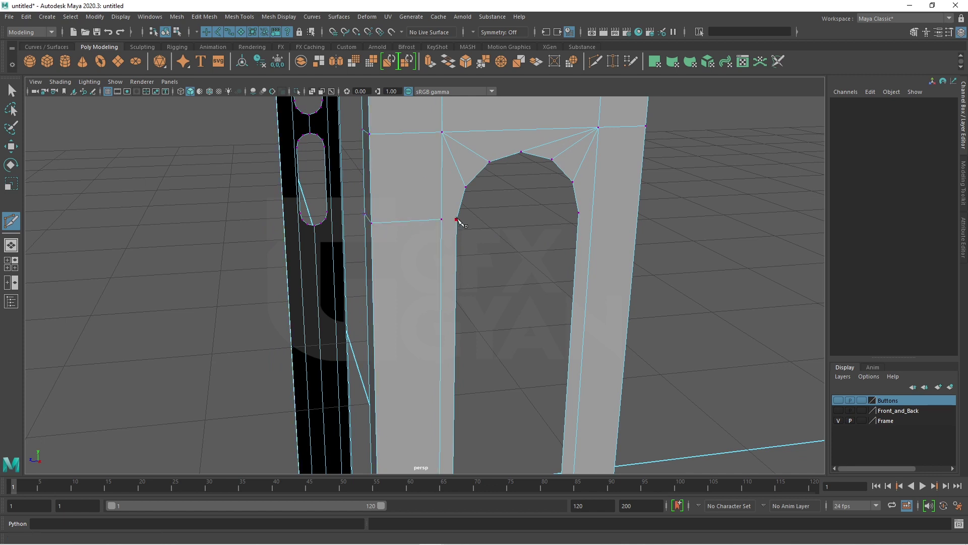
Cut an edge from the slot's arc vertex to the neighbouring frame vertex and preview smoothing.
left_click(456, 220)
key("Return")
left_click(457, 220)
left_click(442, 219)
key("3")
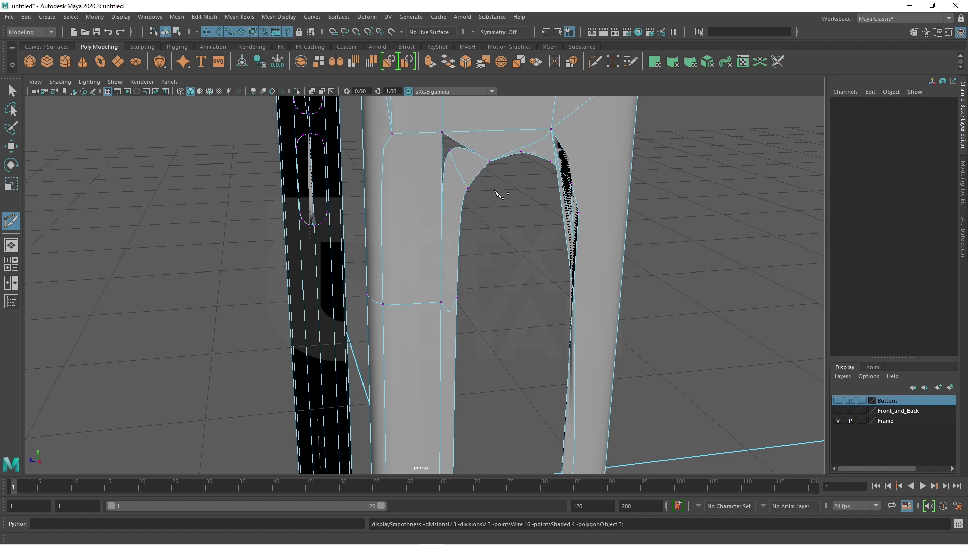
mouse_move(494, 194)
middle_mouse_down("alt")
mouse_move(476, 190)
mouse_move(380, 249)
middle_mouse_up("alt")
Merge the stray vertex beside the slot top and check it smoothed.
key("w")
right_click_drag(403, 260, 366, 247)
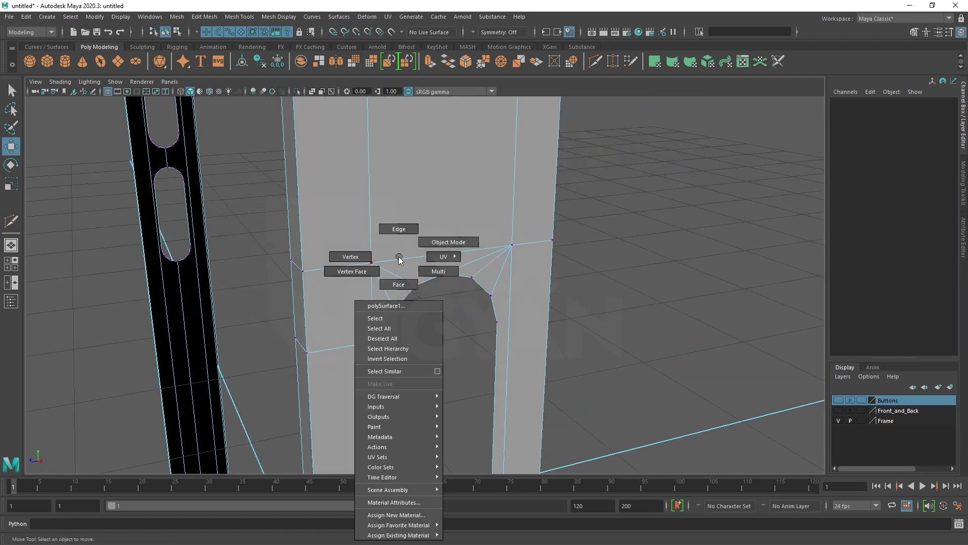
left_click(371, 263)
right_click(443, 223, "ctrl")
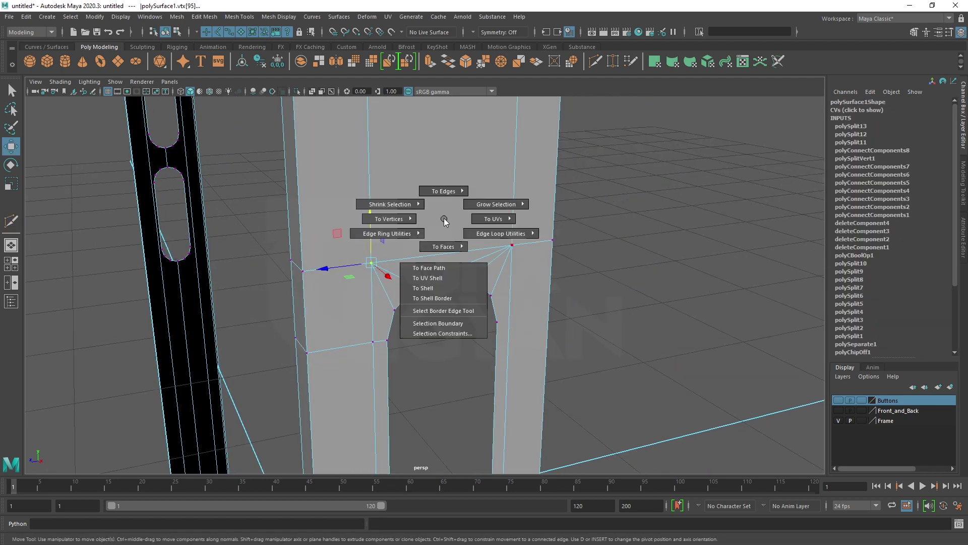
left_click(445, 221)
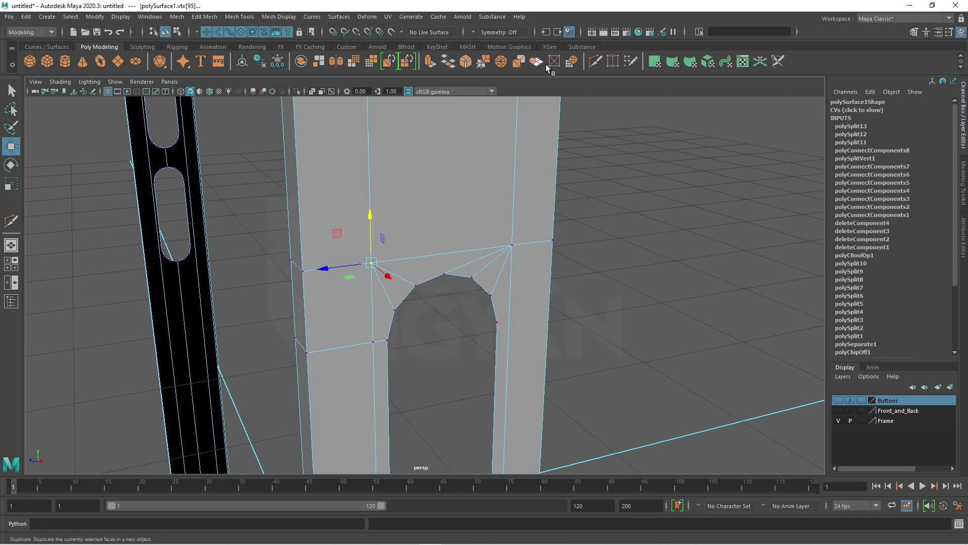
left_click(479, 65)
left_click_drag(439, 246, 438, 233, "alt")
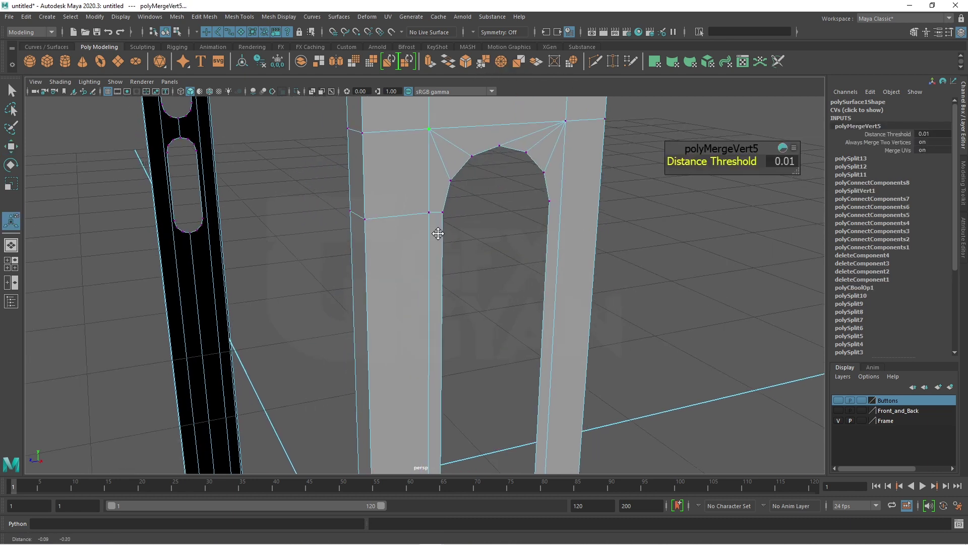
key("3")
key("1")
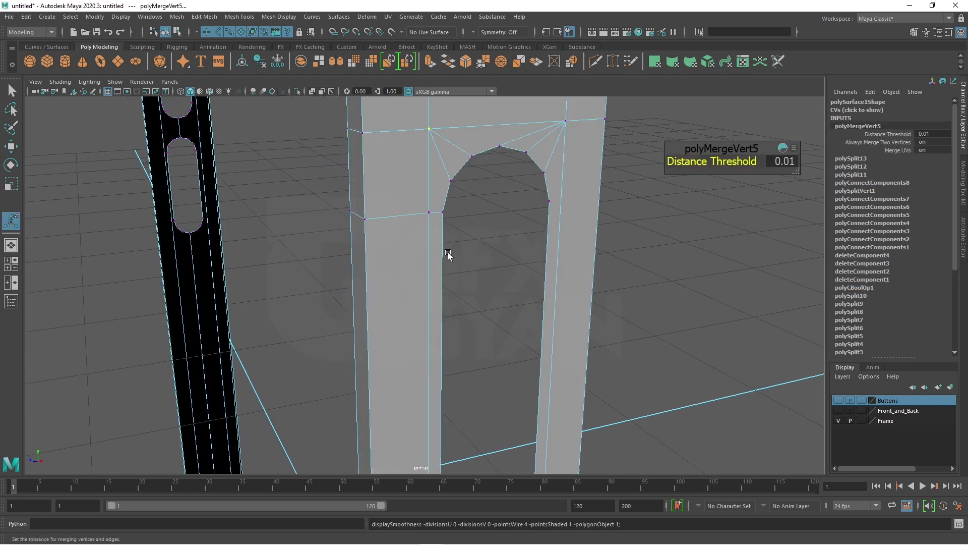
Merge the doubled vertices on the slot's left and at the top-right corner.
left_click(427, 212)
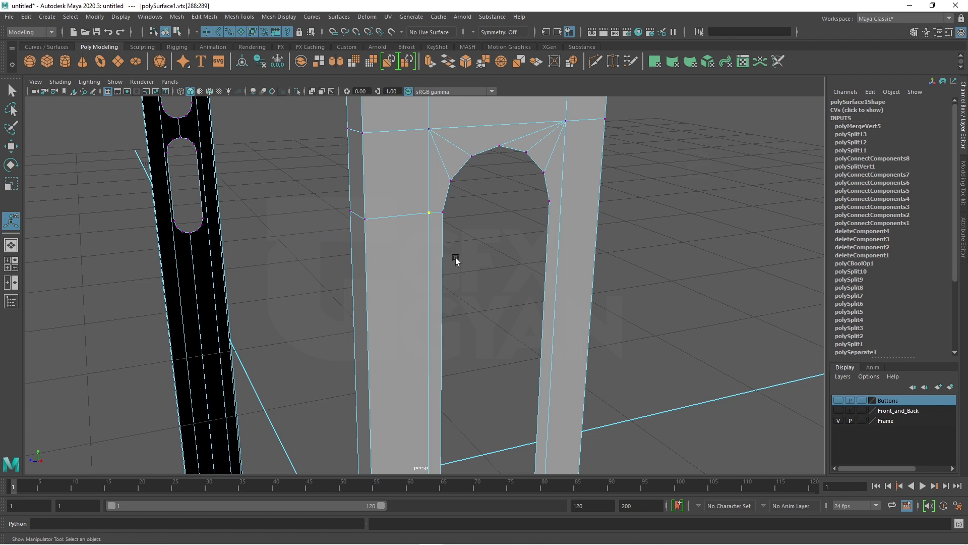
left_click(478, 61)
left_click(566, 122)
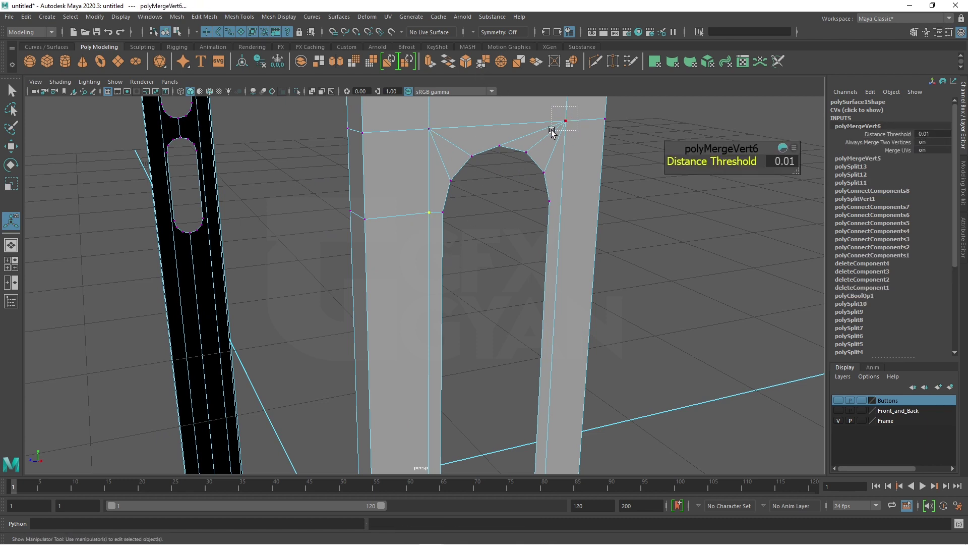
left_click(479, 64)
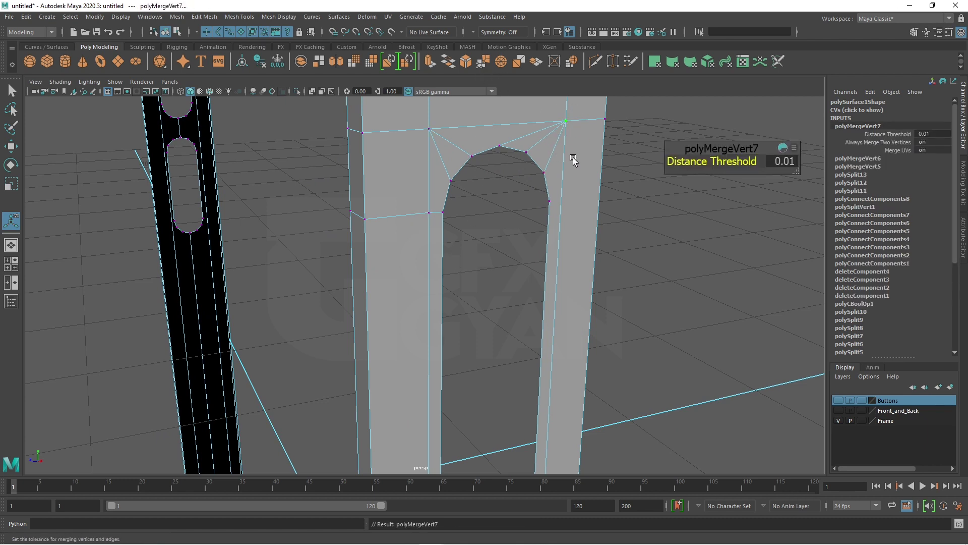
key("g")
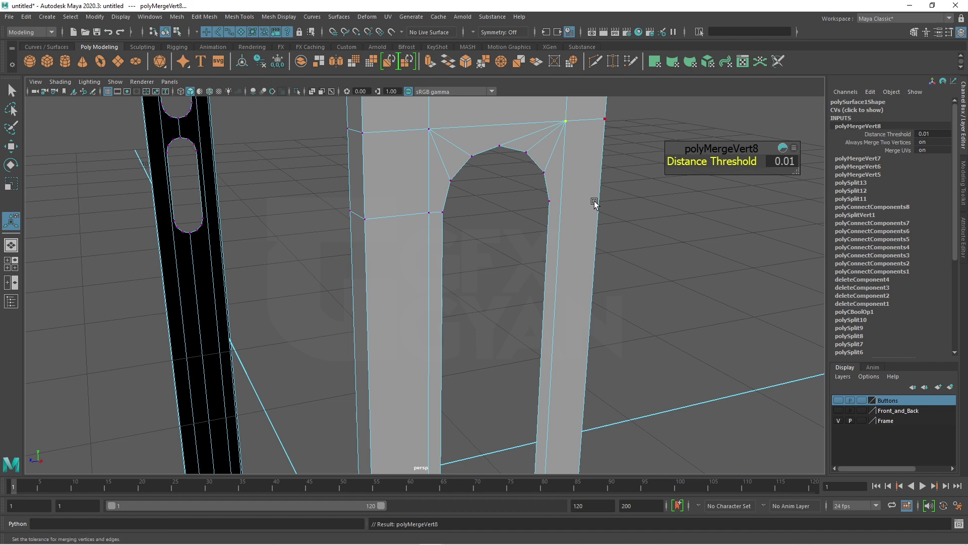
Preview the smoothed slot top end and inspect the side face closely.
key("3")
mouse_move(592, 202)
left_mouse_down("alt")
mouse_move(455, 268)
mouse_move(499, 267)
mouse_move(461, 280)
mouse_move(493, 275)
mouse_move(501, 292)
left_mouse_up("alt")
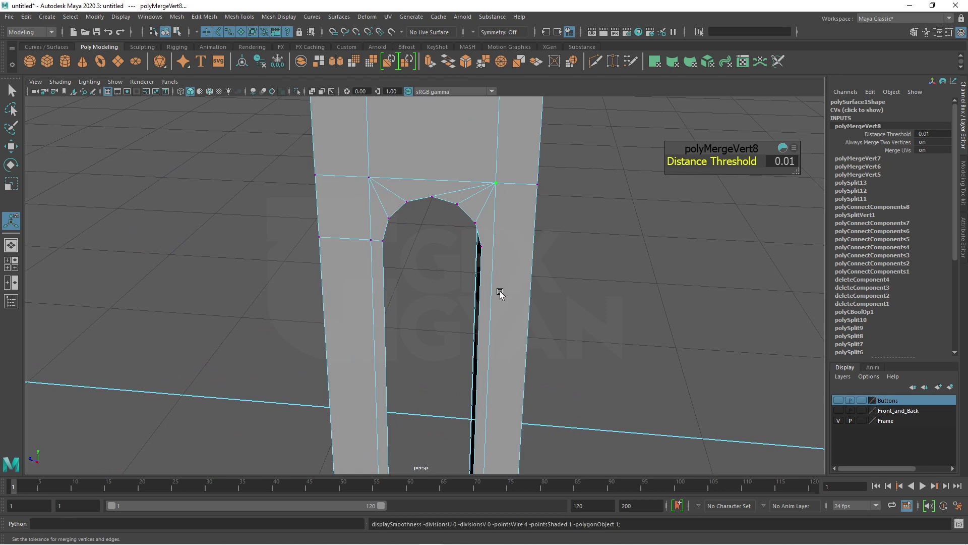
scroll(484, 285, "up", 5)
middle_click_drag(467, 279, 437, 277, "alt")
left_click_drag(437, 277, 272, 298, "alt")
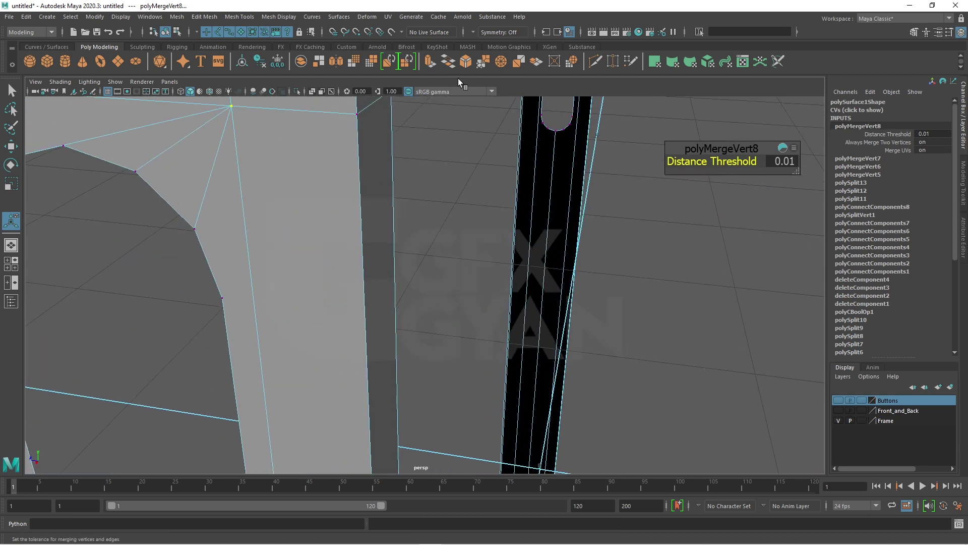
Multi-Cut a new edge from the slot's side across the face to the left edge vertex.
left_click(595, 62)
left_click(394, 262)
left_click(365, 305)
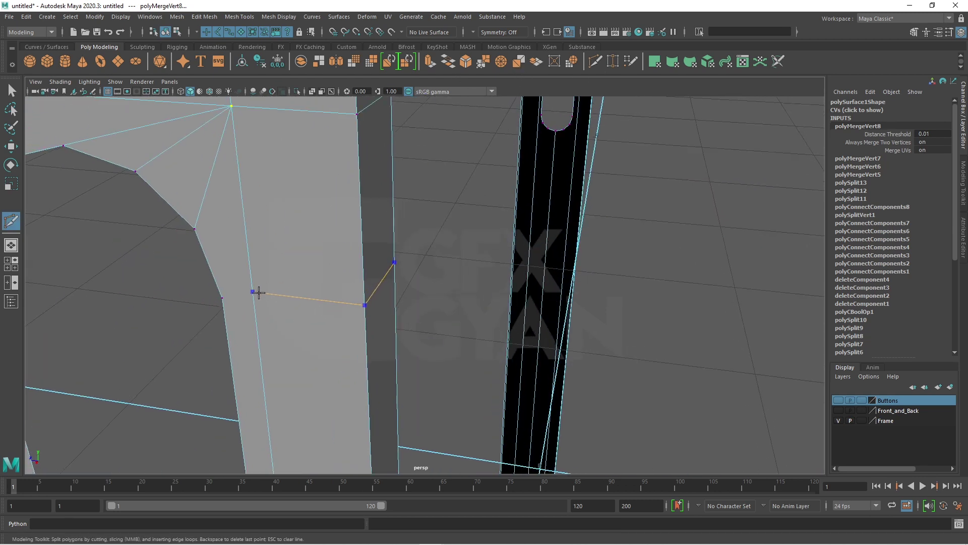
left_click(252, 291)
key("Return")
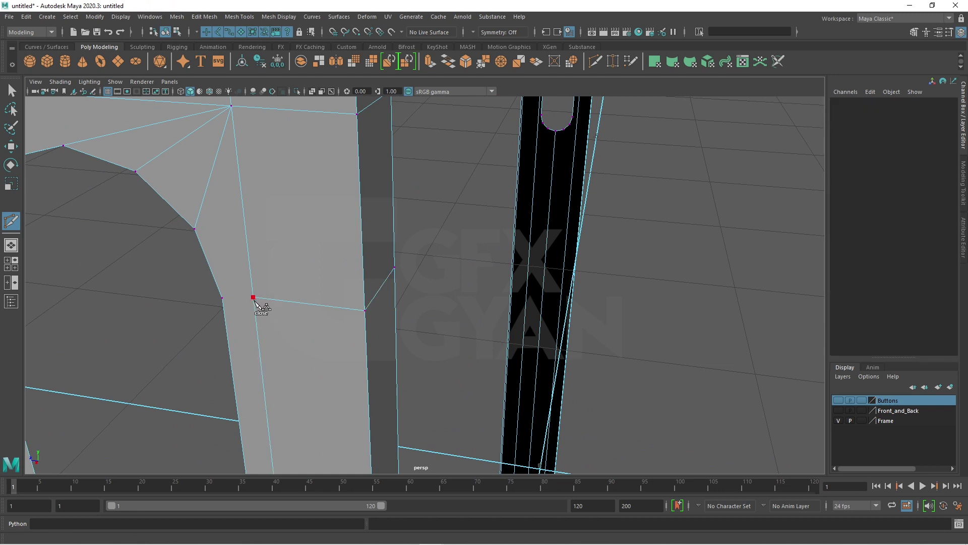
Target Weld the stray vertex and the arch-top vertex onto their neighbours.
left_click(253, 297)
left_click_drag(225, 299, 226, 298)
scroll(408, 337, "down", 5)
left_click_drag(411, 291, 410, 330)
middle_click_drag(411, 333, 443, 339, "alt")
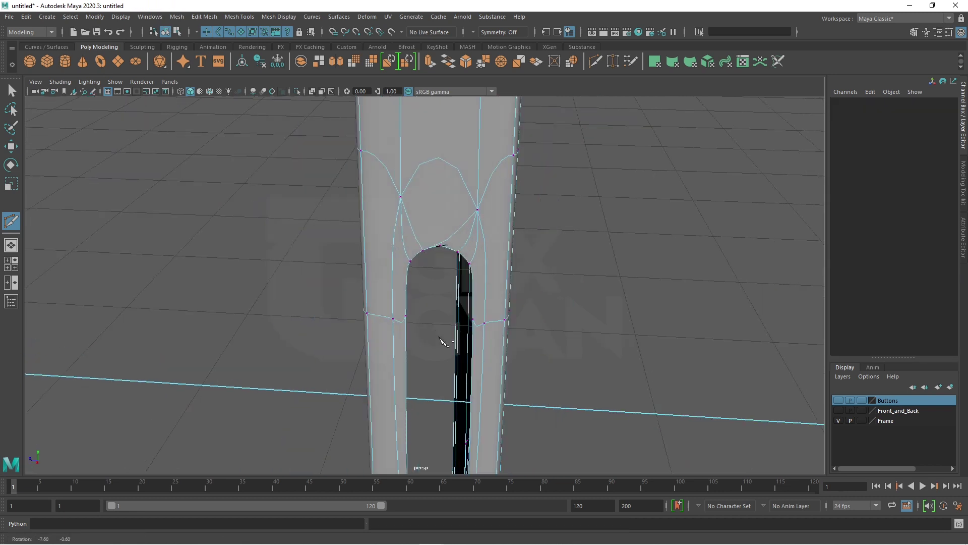
scroll(438, 345, "up", 5)
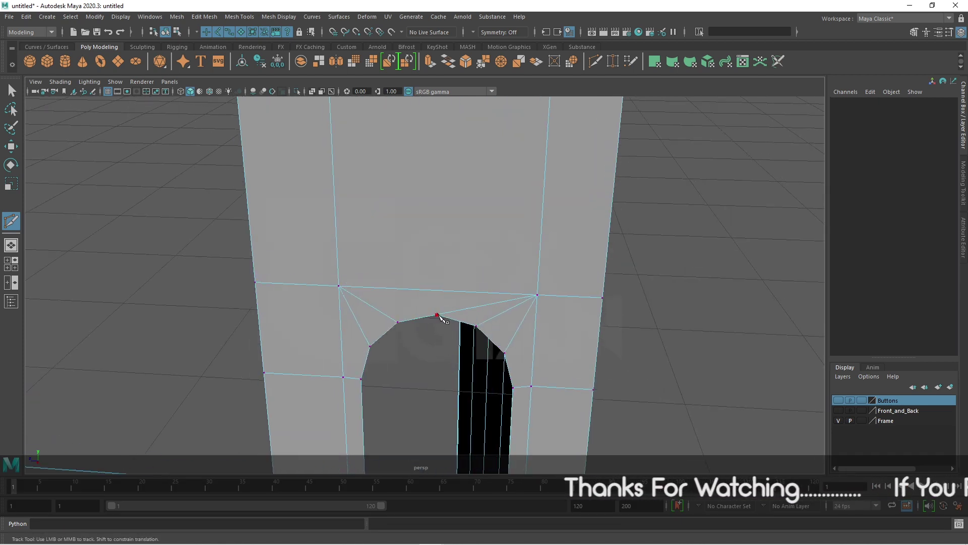
left_click_drag(436, 314, 339, 286)
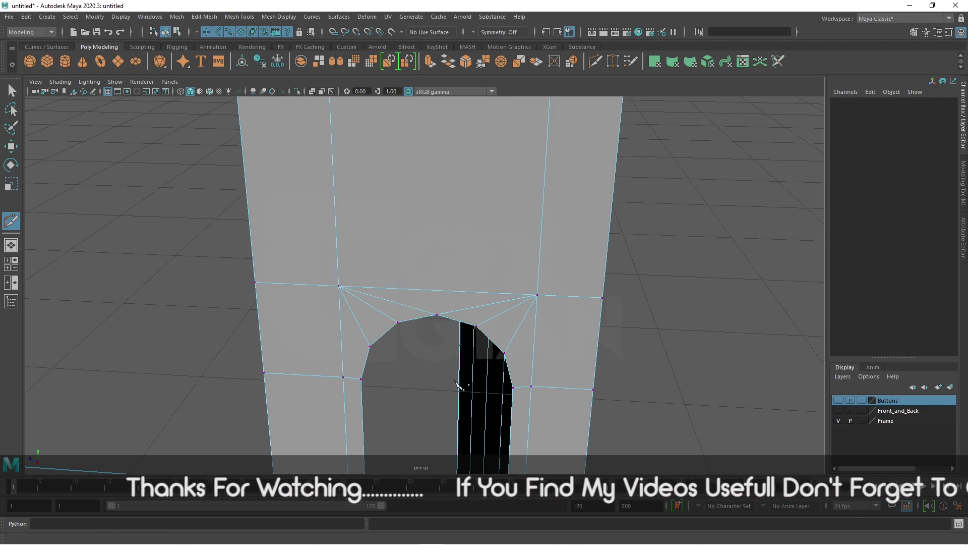
Square the view to the frame, add a cut at a frame vertex, and check smoothing.
left_click_drag(458, 384, 555, 373, "alt")
right_click_drag(555, 373, 456, 353, "alt")
left_click_drag(456, 353, 447, 345, "alt")
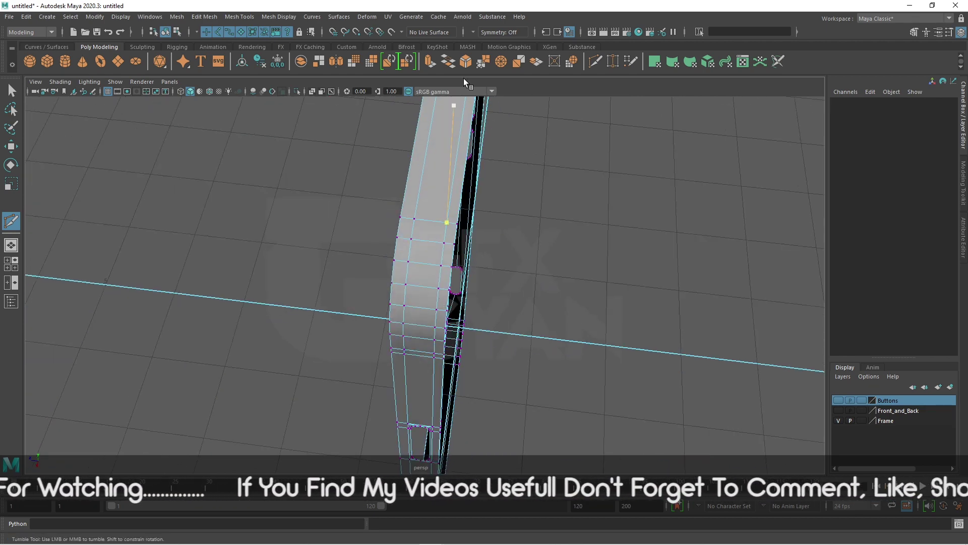
left_click_drag(444, 237, 390, 278, "alt")
left_click(389, 275)
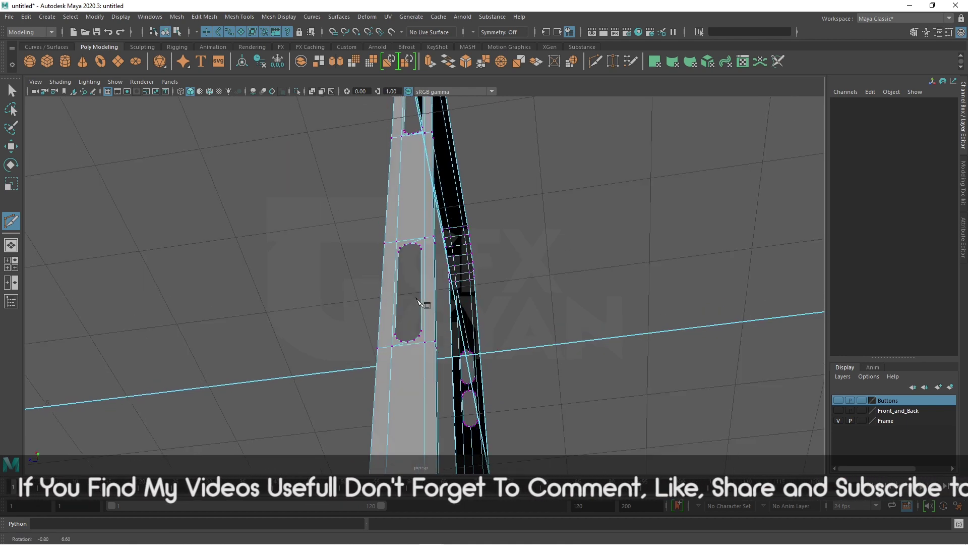
right_click_drag(423, 302, 427, 327, "alt")
left_click_drag(428, 328, 424, 335, "alt")
right_click_drag(424, 335, 432, 346, "alt")
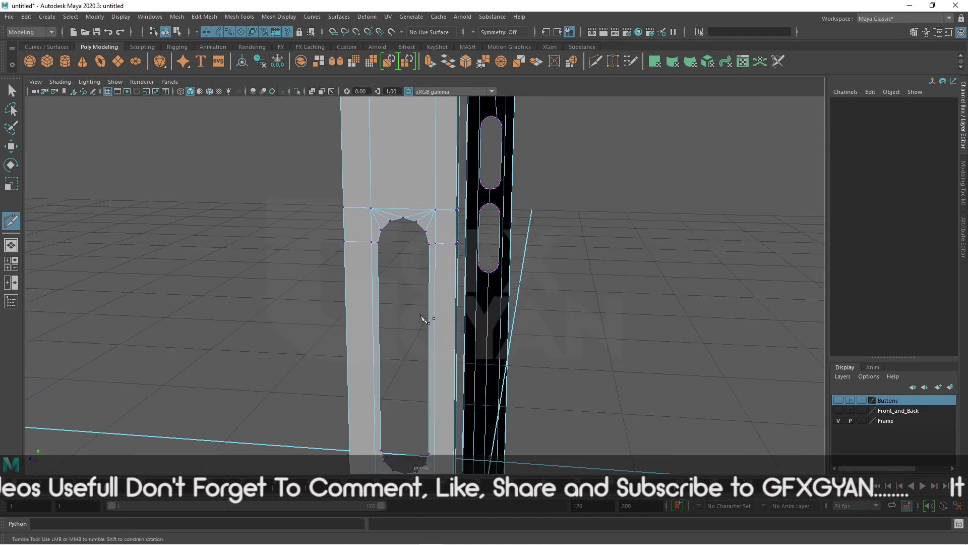
middle_click_drag(422, 325, 442, 320, "alt")
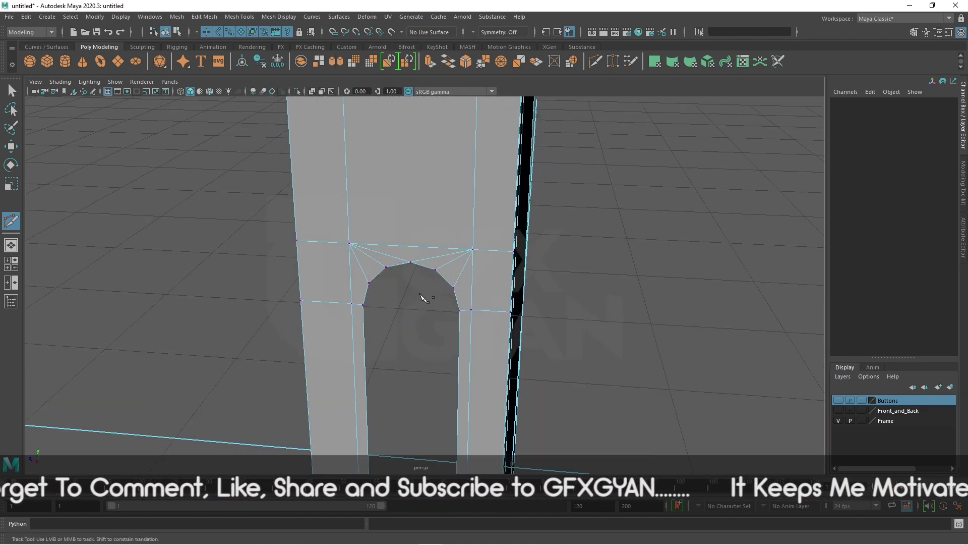
key("3")
key("1")
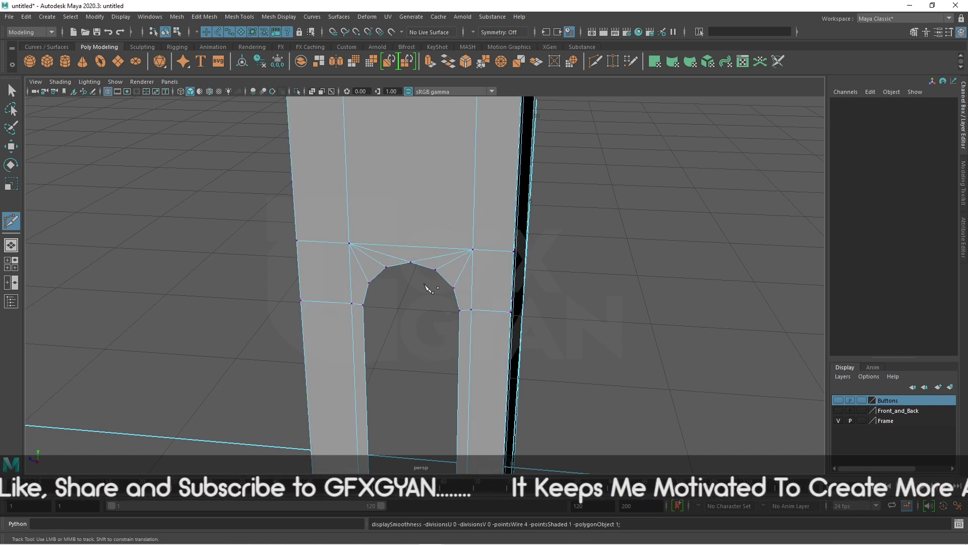
Merge the vertices at the top of the arc and return to object mode.
key("w")
left_click(410, 262)
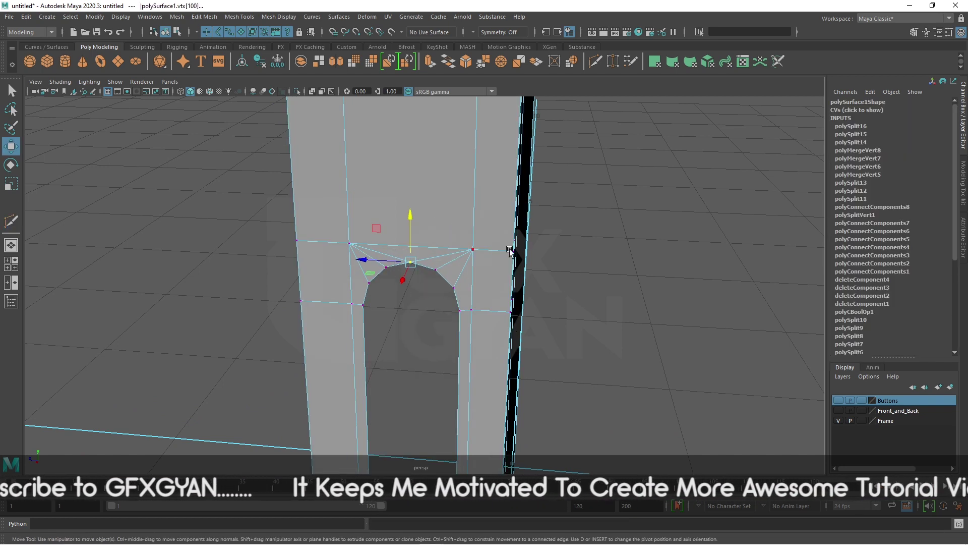
left_click(483, 63)
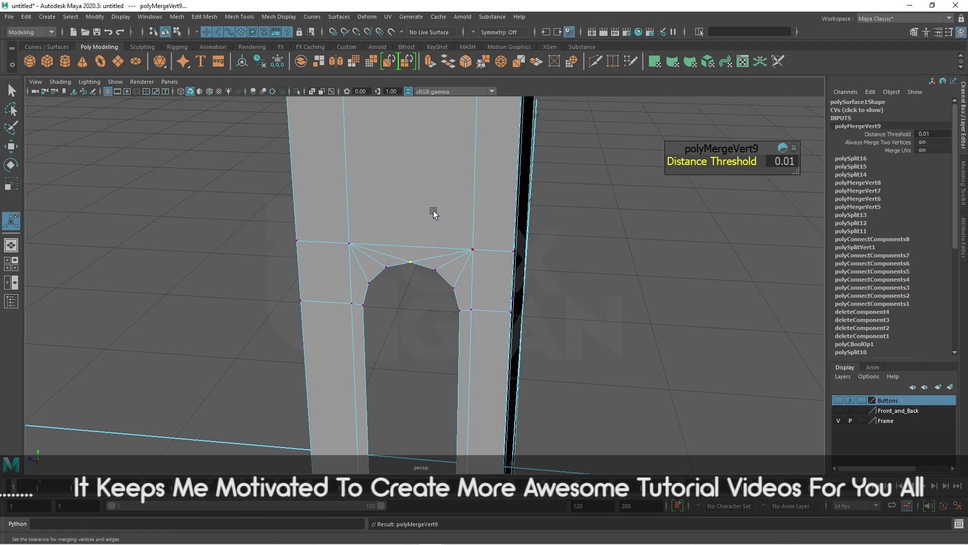
right_click_drag(434, 209, 473, 197)
Bring the slot's lower end into close view with the frame mesh selected.
key("3")
left_click_drag(567, 306, 542, 344, "alt")
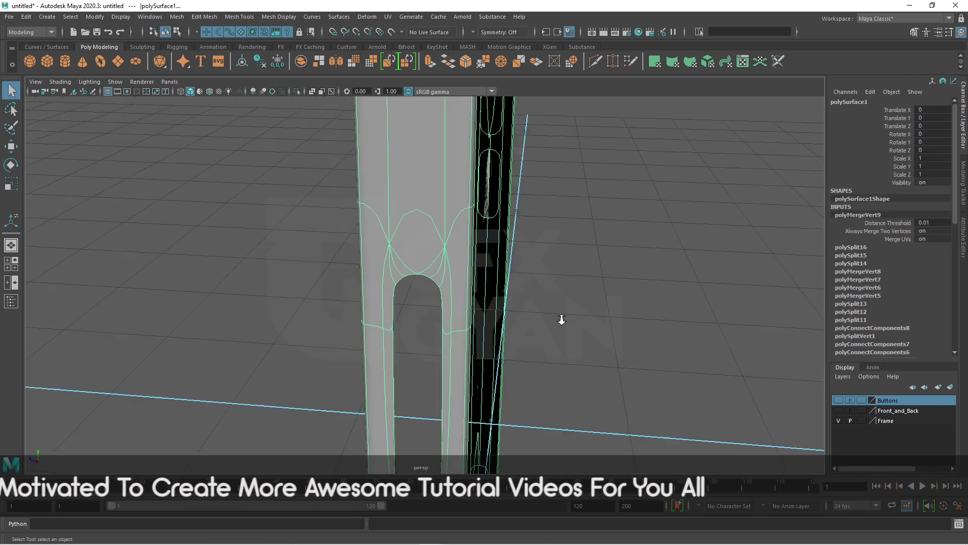
key("q")
left_click(541, 344)
mouse_move(429, 278)
left_mouse_down("alt")
mouse_move(454, 302)
mouse_move(460, 292)
left_mouse_up("alt")
left_click(345, 223)
scroll(373, 337, "up", 3)
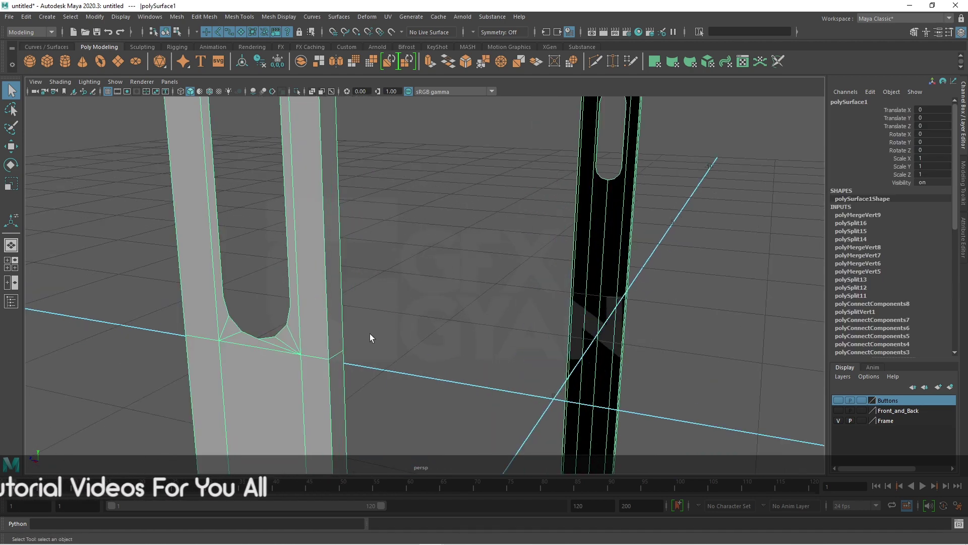
scroll(459, 298, "up", 3)
scroll(460, 298, "up", 3)
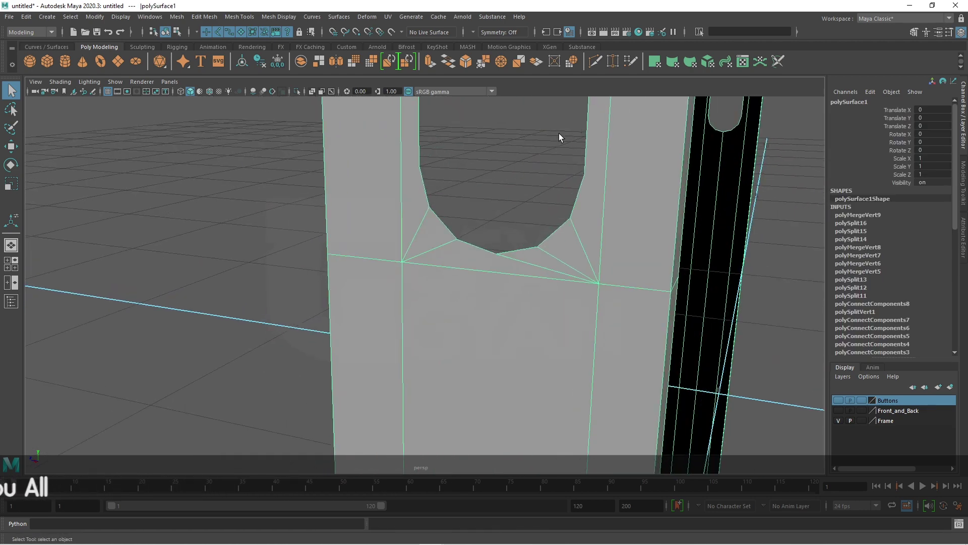
Multi-Cut a new edge from the slot's side vertex across to the outer edge.
left_click(595, 61)
middle_click_drag(504, 252, 433, 293, "alt")
left_click(400, 358)
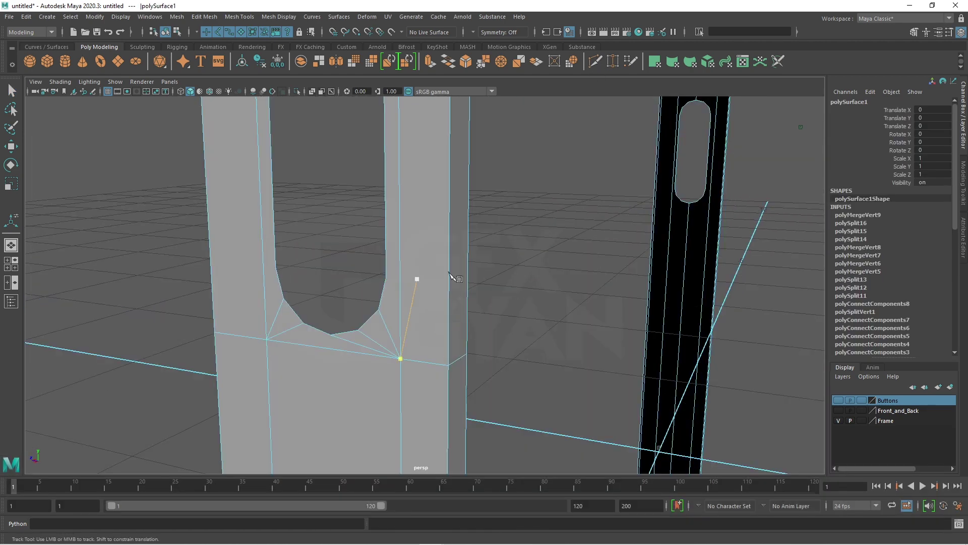
key("Escape")
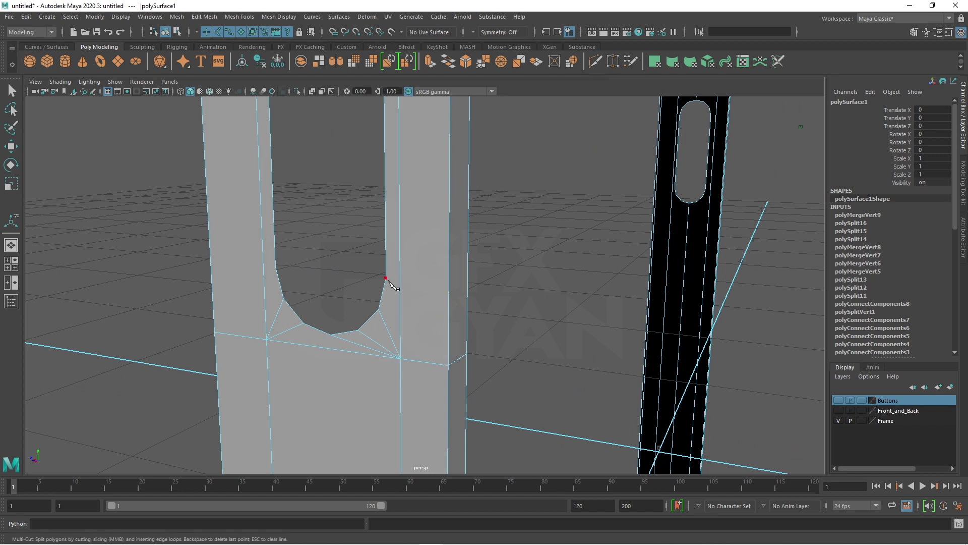
key("ctrl")
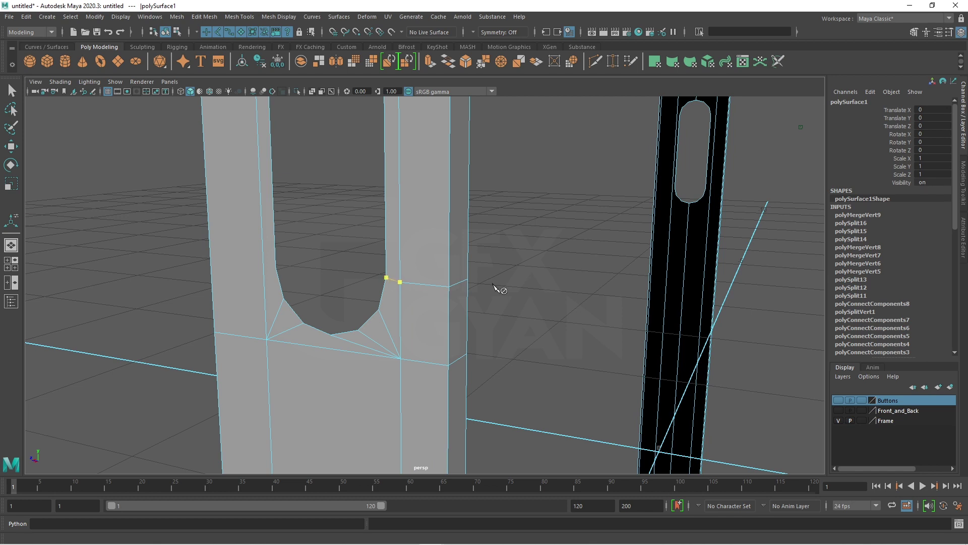
left_click(214, 261)
key("Return")
left_click(267, 339)
Reselect the frame in object mode and zoom in close on the next slot's rounded end.
key("w")
right_click_drag(331, 334, 273, 263)
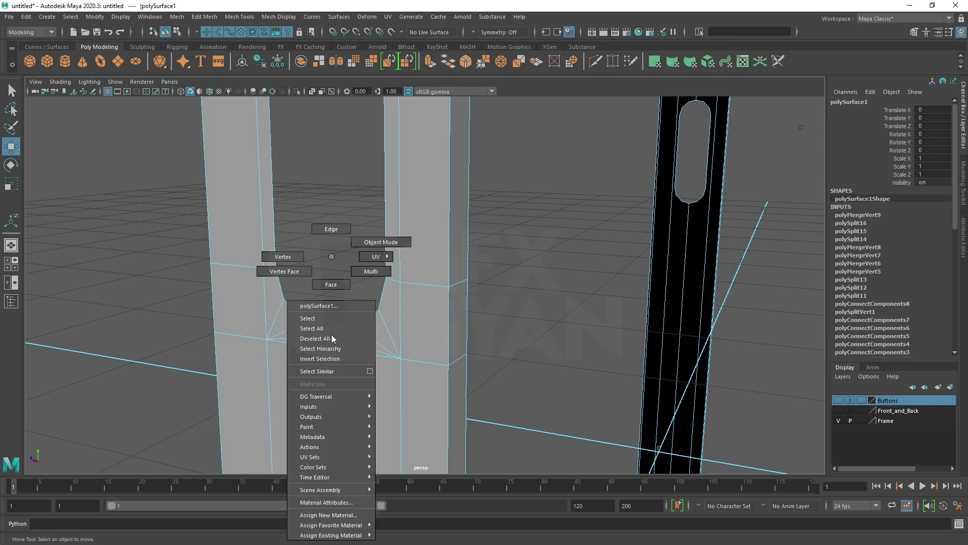
key("3")
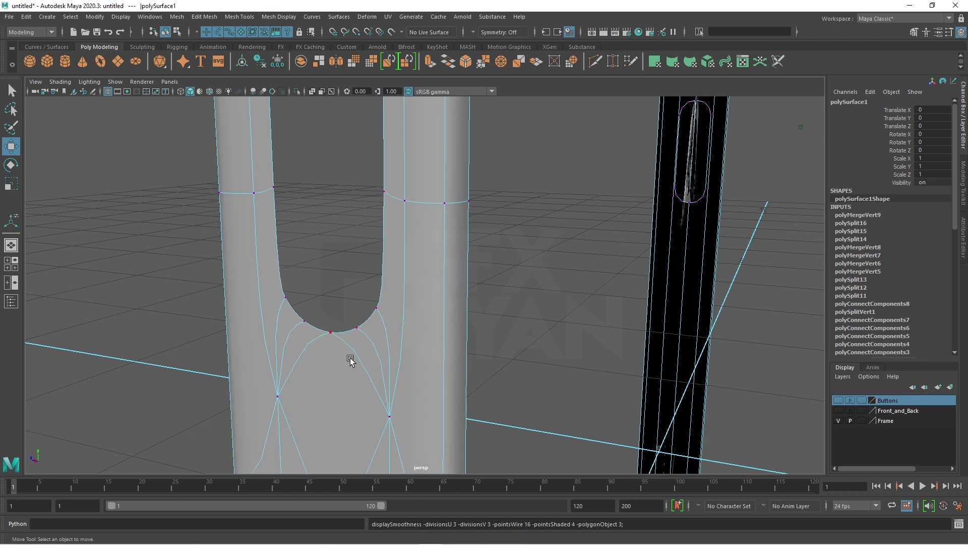
scroll(399, 320, "down", 2)
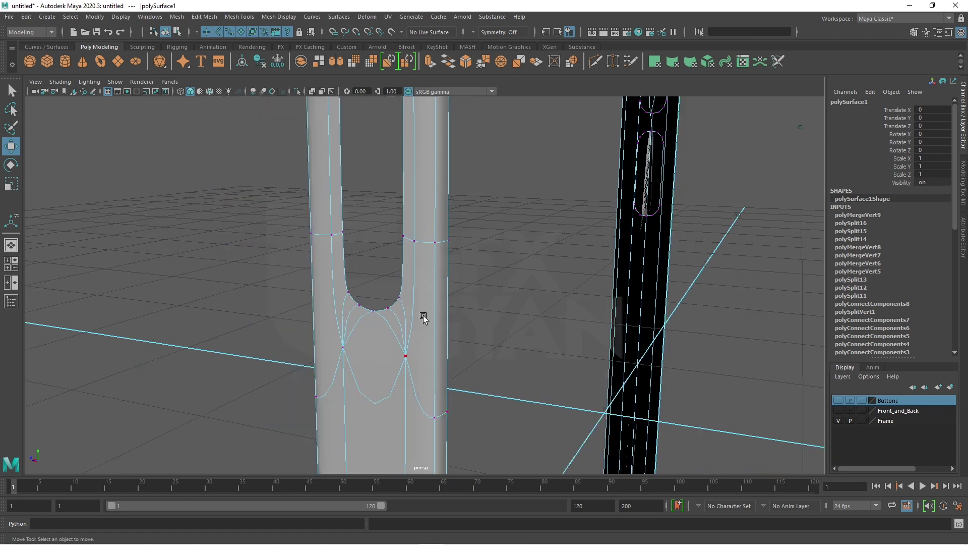
right_click_drag(423, 317, 469, 243)
left_click_drag(505, 319, 374, 341, "alt")
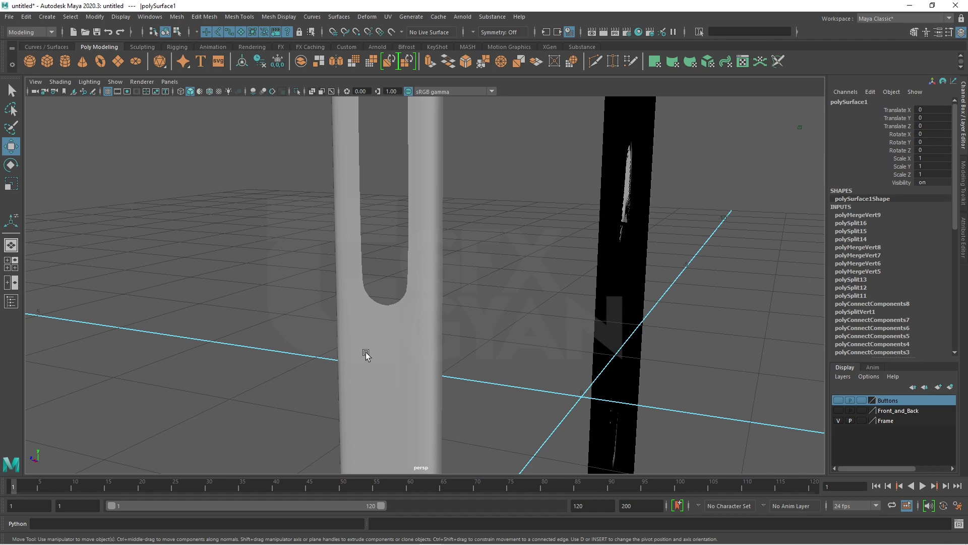
left_click(416, 345)
left_click_drag(419, 341, 418, 354, "alt")
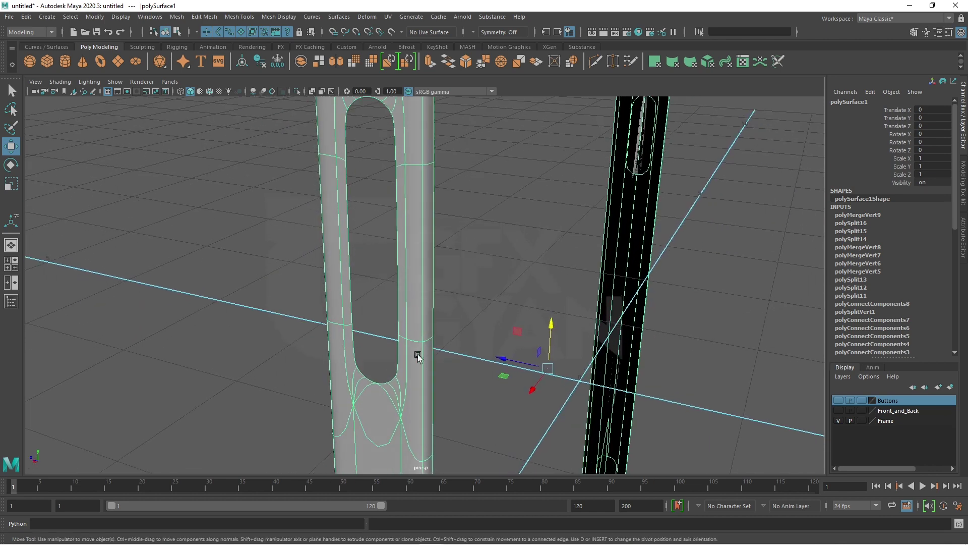
scroll(408, 392, "down", 2)
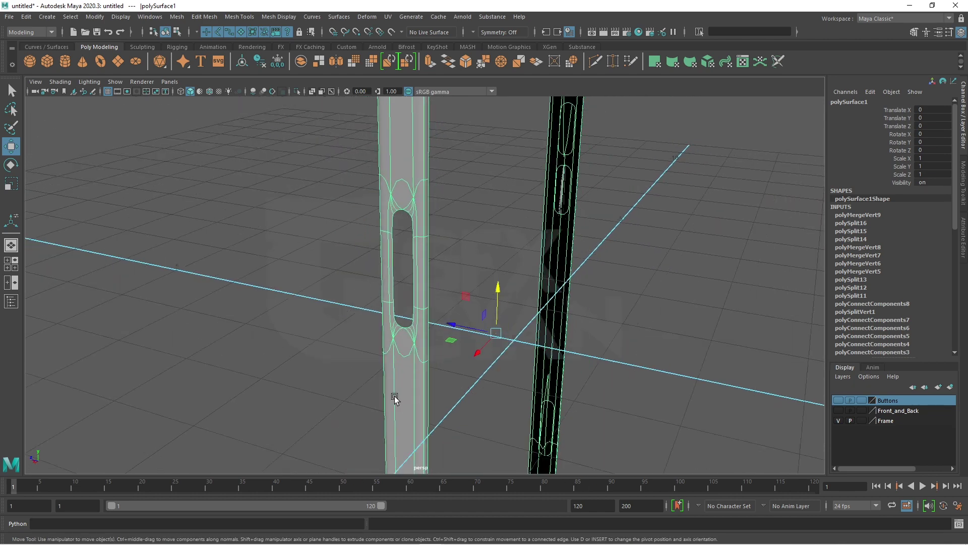
left_click_drag(450, 200, 438, 204, "alt")
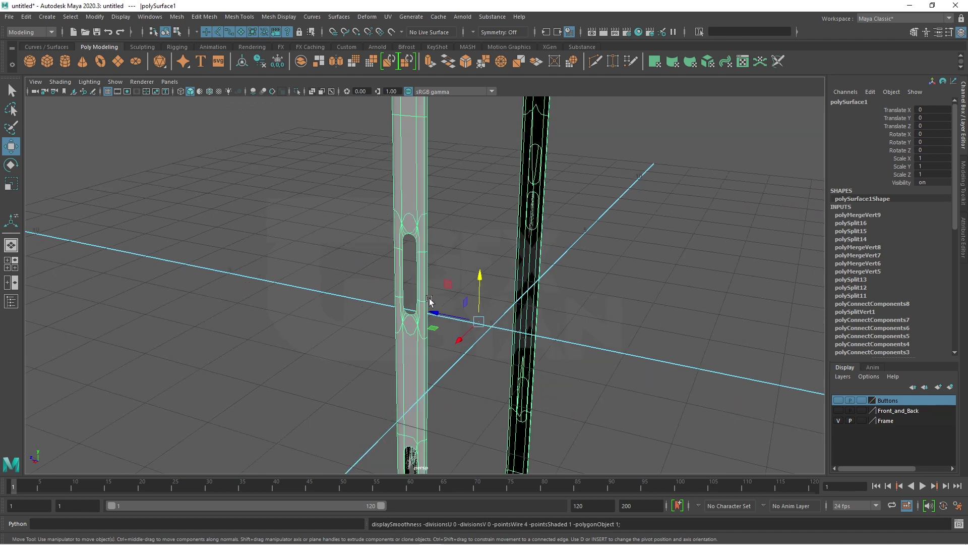
mouse_move(432, 353)
left_mouse_down("alt")
mouse_move(448, 332)
mouse_move(419, 317)
mouse_move(439, 262)
mouse_move(471, 294)
mouse_move(461, 274)
mouse_move(447, 305)
mouse_move(342, 303)
mouse_move(359, 302)
left_mouse_up("alt")
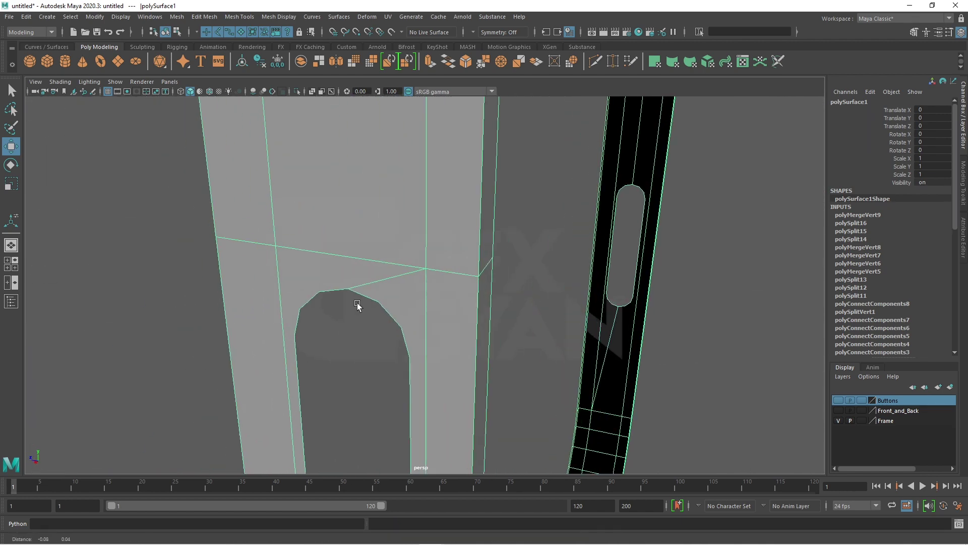
Connect the second slot's arch vertices to the frame edges at both rounded ends with Connect Components.
key("F9")
right_click_drag(384, 170, 384, 224, "shift")
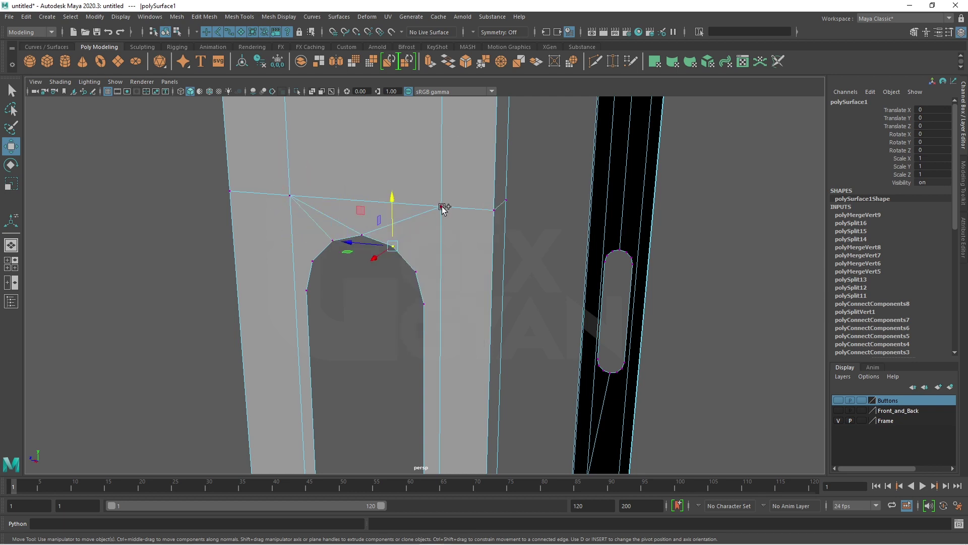
right_click(453, 201, "shift")
left_click(443, 209)
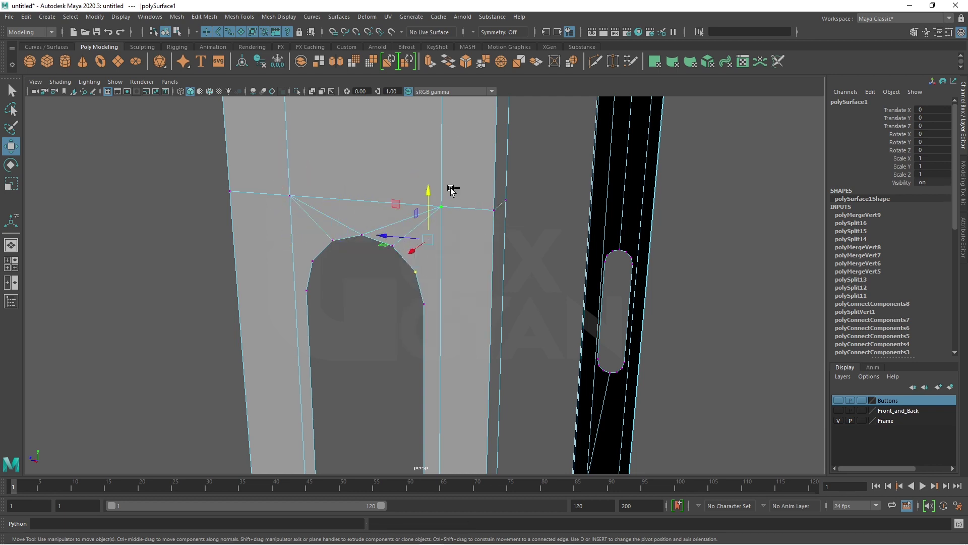
left_click(313, 262)
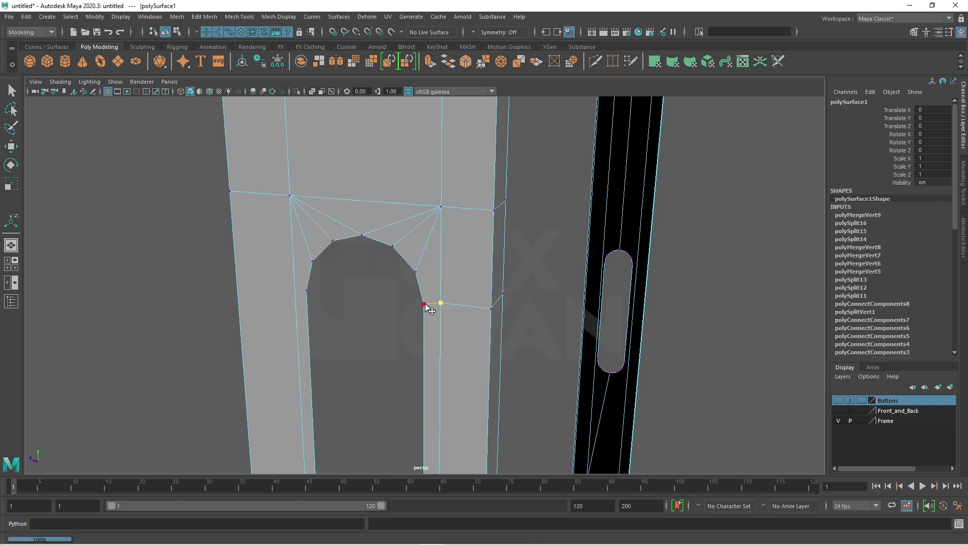
scroll(307, 291, "down", 5)
scroll(432, 309, "up", 5)
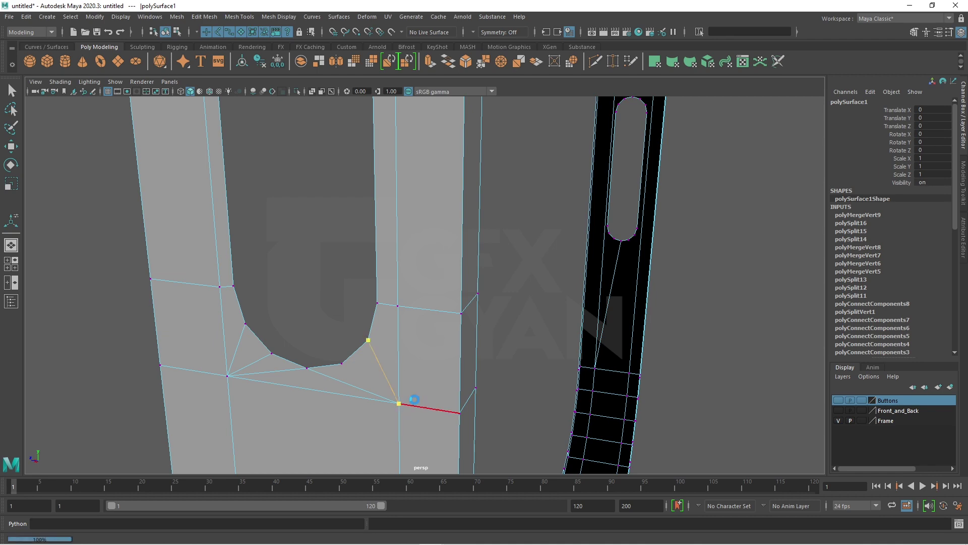
scroll(469, 373, "down", 5)
mouse_move(510, 368)
left_mouse_down("alt")
mouse_move(460, 335)
mouse_move(447, 341)
left_mouse_up("alt")
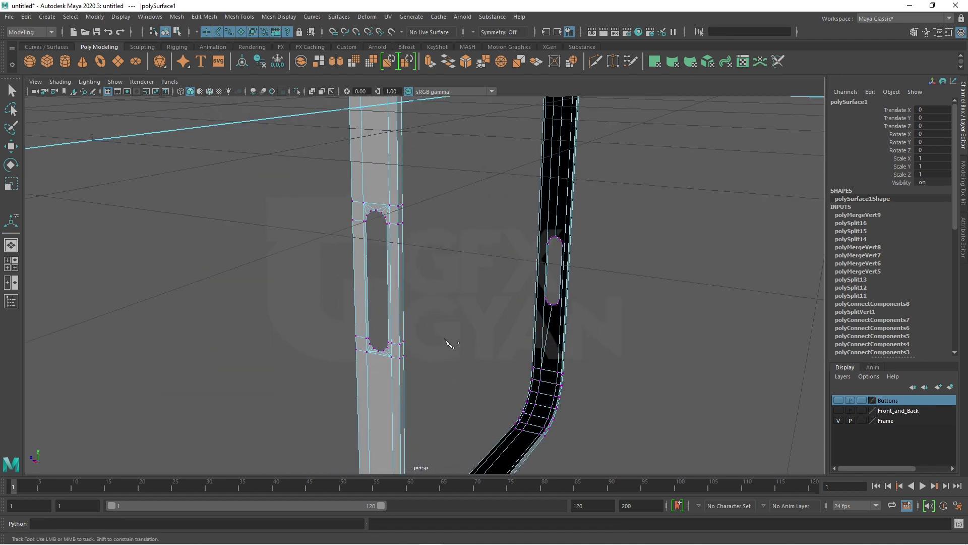
middle_click_drag(447, 341, 441, 235, "alt")
mouse_move(443, 236)
left_mouse_down("alt")
mouse_move(415, 320)
mouse_move(432, 285)
mouse_move(391, 215)
mouse_move(418, 287)
mouse_move(391, 166)
left_mouse_up("alt")
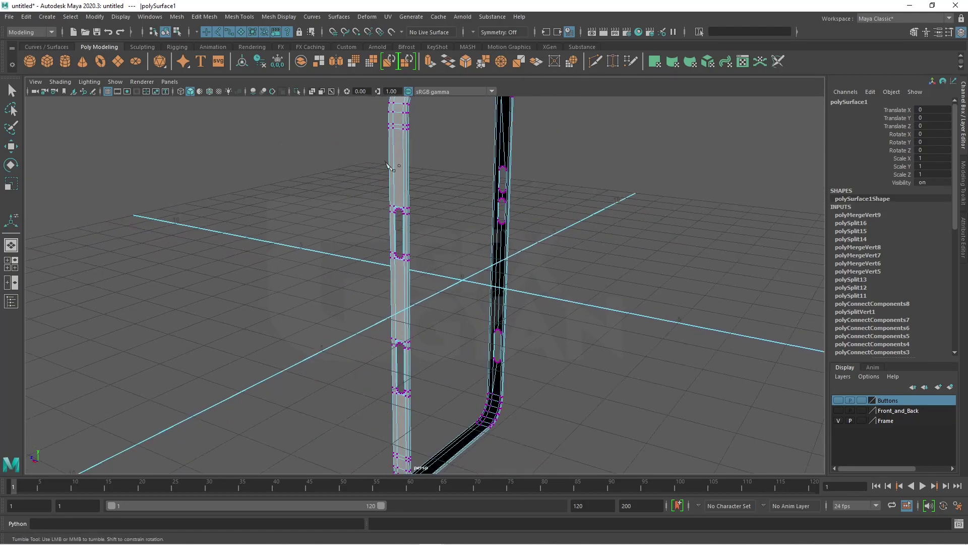
mouse_move(461, 282)
left_mouse_down("alt")
mouse_move(296, 268)
mouse_move(440, 238)
mouse_move(553, 272)
mouse_move(615, 265)
left_mouse_up("alt")
scroll(616, 266, "up", 3)
scroll(426, 242, "up", 3)
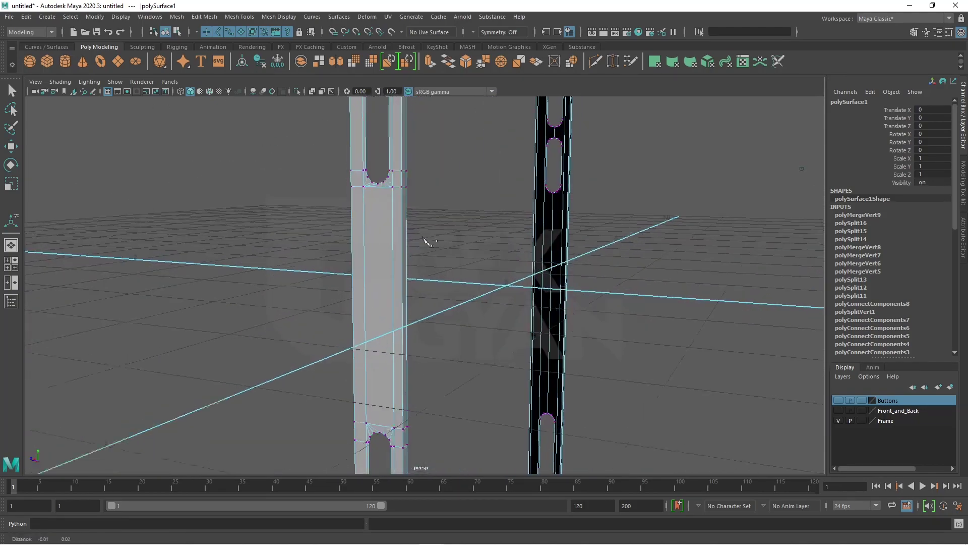
scroll(458, 294, "up", 3)
scroll(459, 293, "down", 3)
scroll(439, 195, "down", 2)
scroll(439, 194, "down", 3)
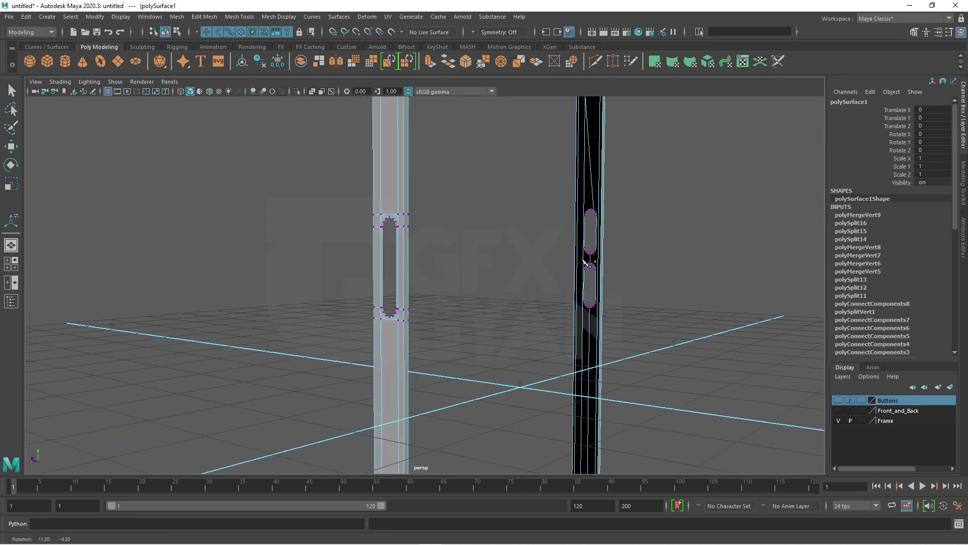
scroll(613, 309, "down", 3)
left_click_drag(613, 309, 557, 302, "alt")
middle_click_drag(557, 303, 510, 201, "alt")
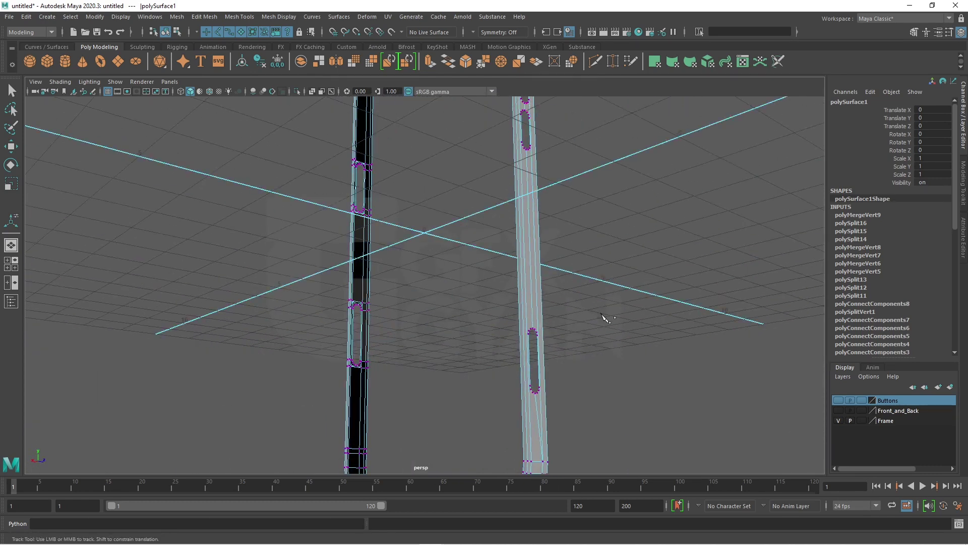
left_click_drag(602, 314, 586, 328, "alt")
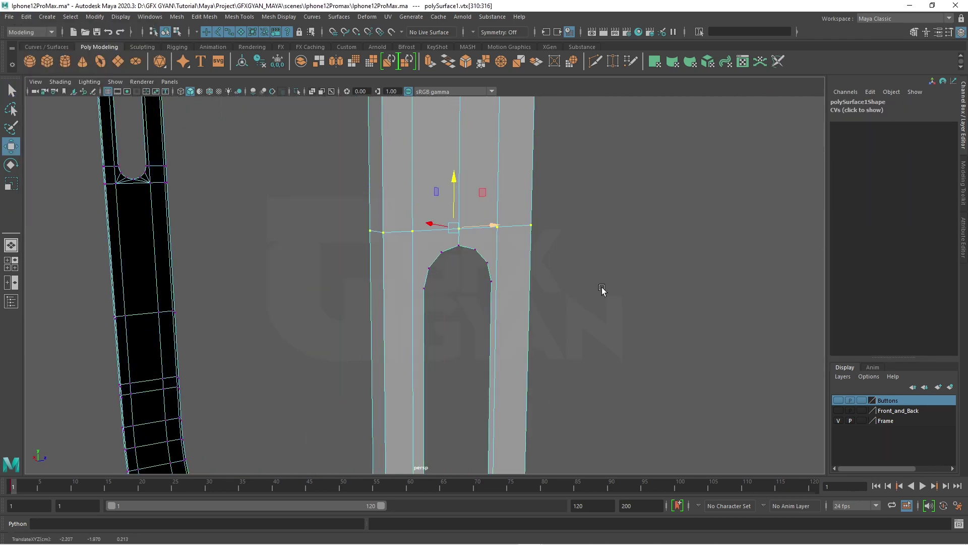
Multi-Cut new edges down the right and left sides of the slot's arch.
scroll(601, 289, "down", 3)
scroll(493, 238, "up", 5)
scroll(521, 255, "down", 4)
right_click_drag(526, 281, 493, 307, "shift")
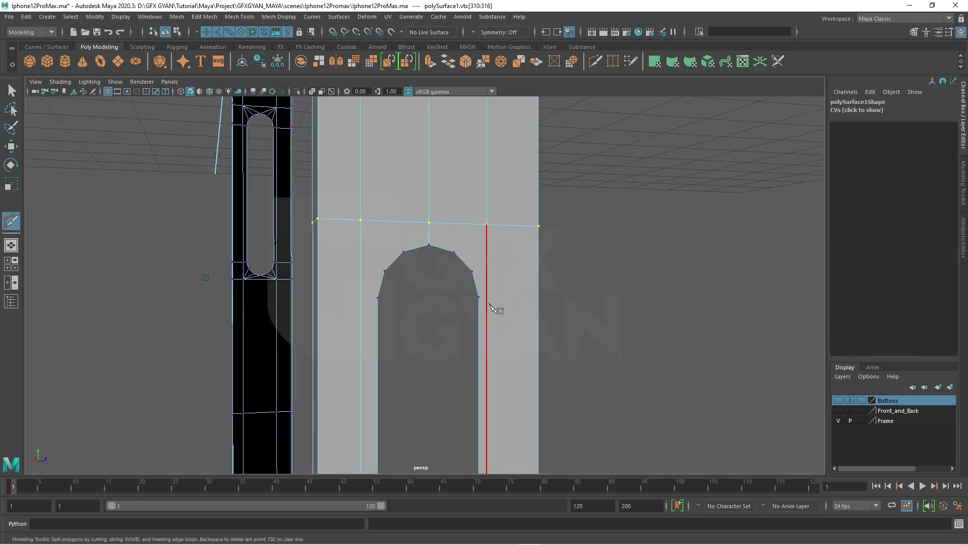
mouse_move(408, 168)
left_mouse_down("alt")
mouse_move(525, 244)
mouse_move(473, 313)
left_mouse_up("alt")
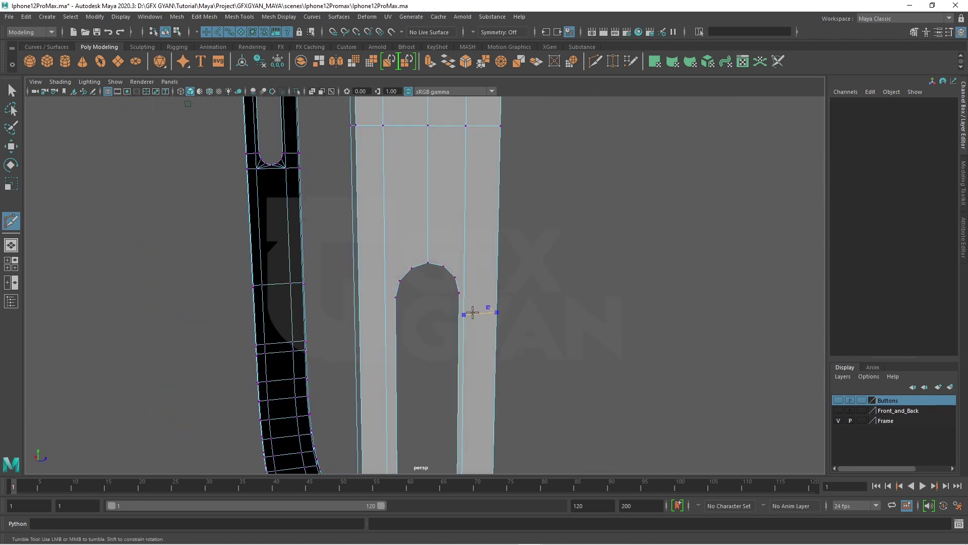
scroll(401, 320, "down", 2)
scroll(374, 309, "up", 3)
left_click(429, 249)
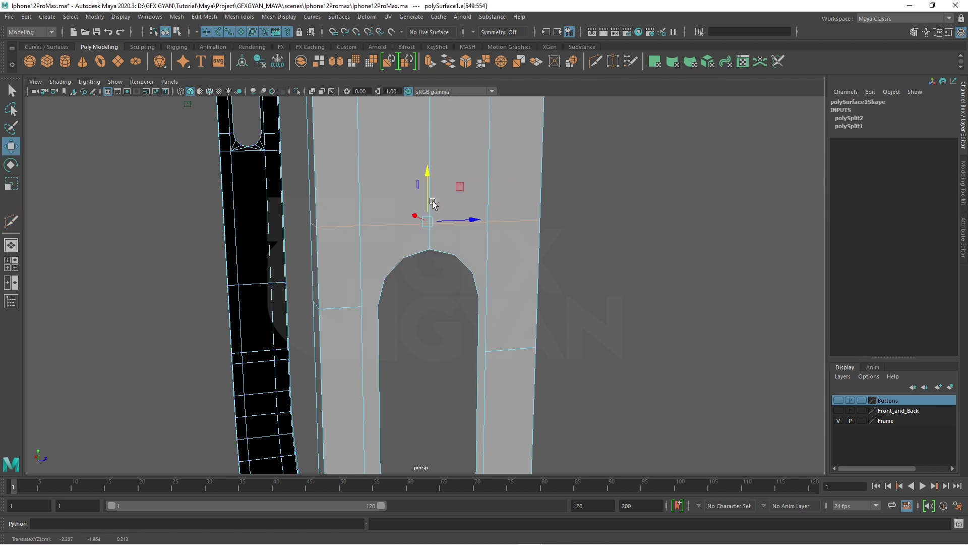
left_click_drag(433, 202, 534, 319, "alt")
Connect the arch vertices to the new side edges and the edge above.
mouse_move(527, 277)
right_mouse_down()
mouse_move(458, 270)
mouse_move(530, 287)
right_mouse_up()
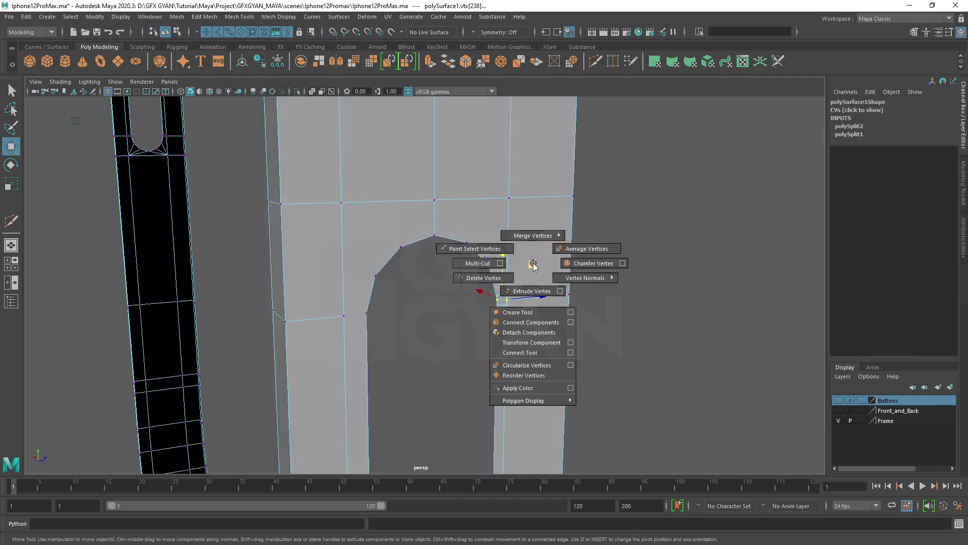
left_click(382, 273)
right_click(405, 199, "shift")
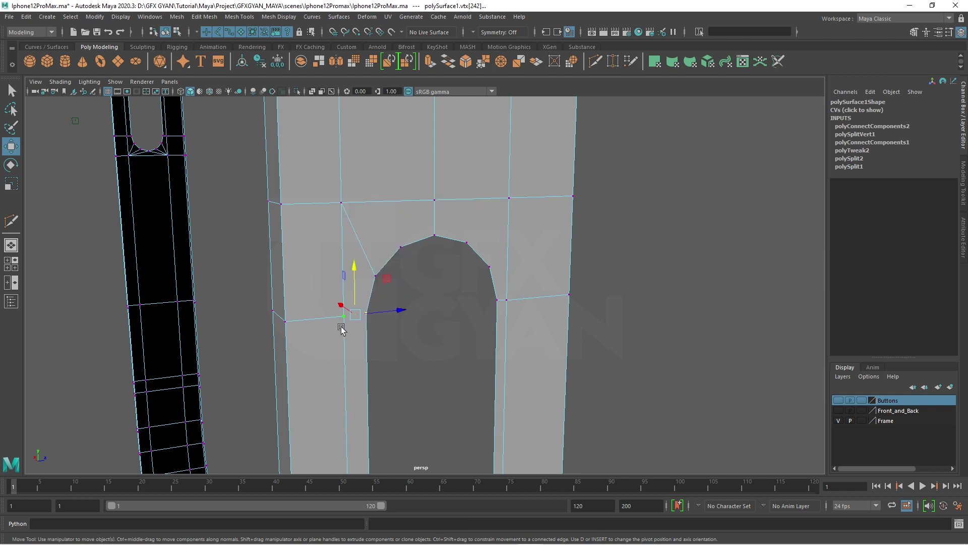
right_click_drag(341, 329, 323, 353, "shift")
left_click(342, 202, "shift")
right_click_drag(357, 210, 343, 237, "shift")
left_click(508, 198)
right_click_drag(499, 227, 484, 252, "shift")
left_click_drag(502, 262, 475, 281)
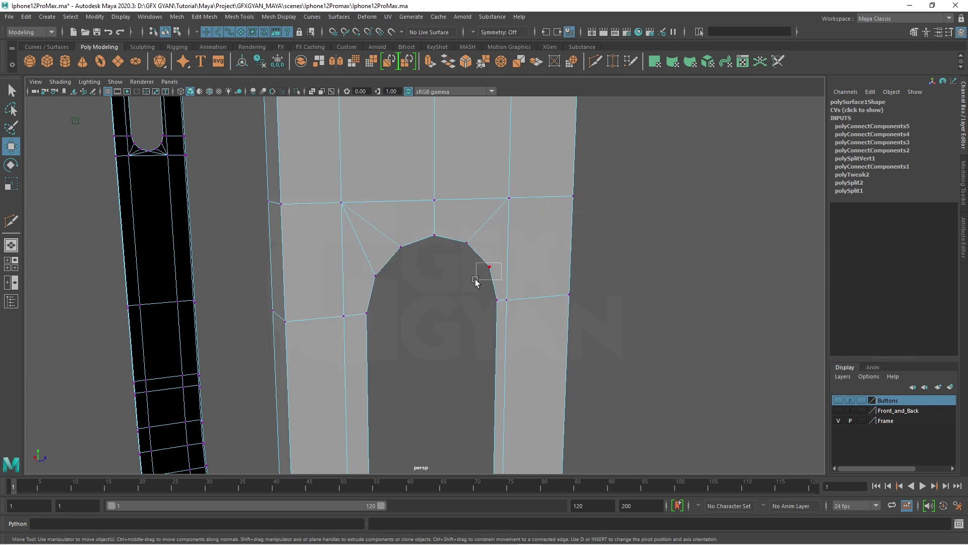
left_click(508, 271)
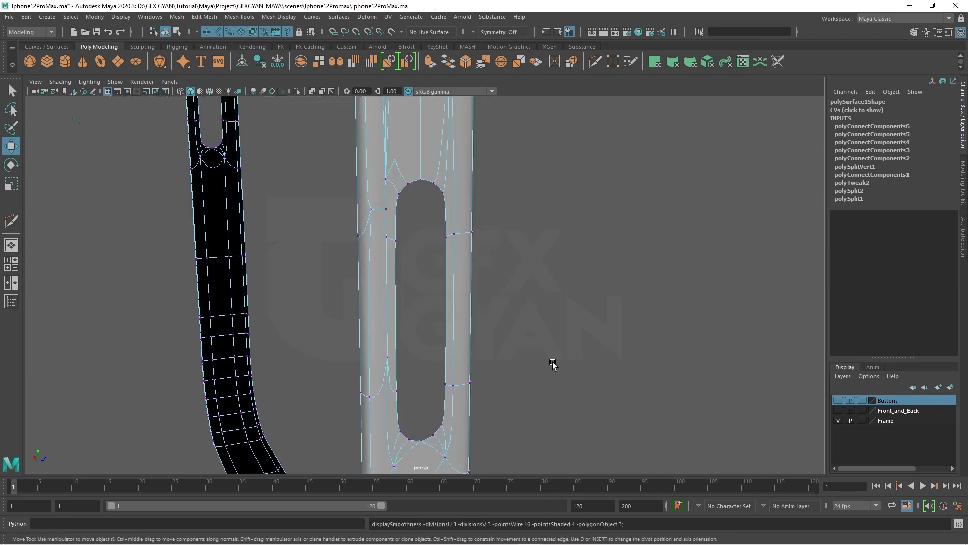
left_click_drag(487, 359, 403, 196)
right_click_drag(497, 172, 551, 150, "shift")
Check the smoothed slot, then orbit and zoom in on the next slot.
key("q")
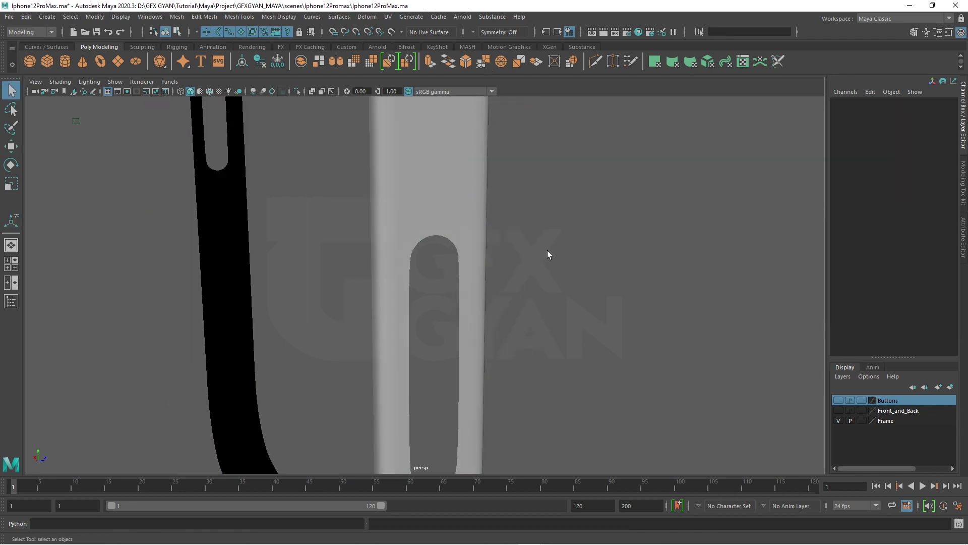
mouse_move(546, 250)
left_mouse_down("alt")
mouse_move(485, 248)
mouse_move(499, 367)
mouse_move(479, 288)
left_mouse_up("alt")
right_click_drag(479, 287, 439, 324, "shift")
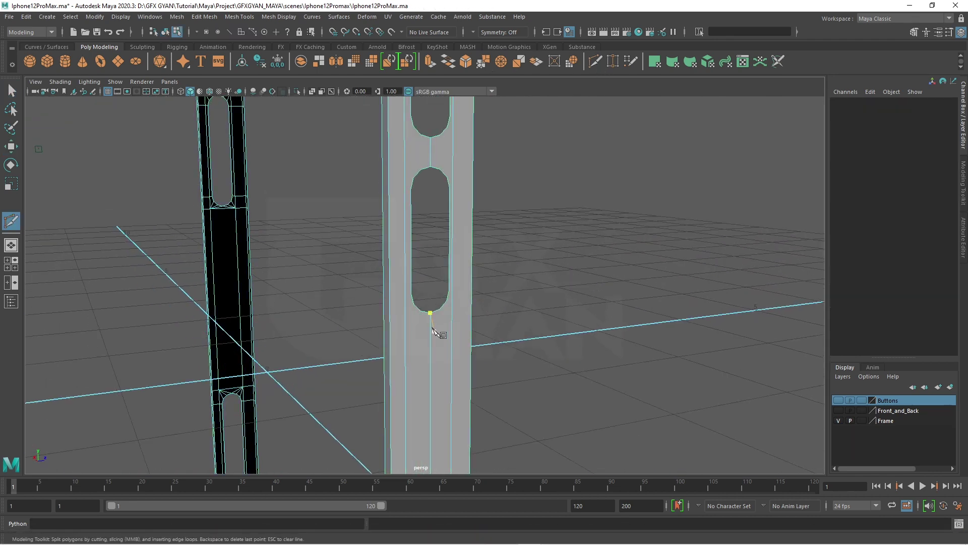
mouse_move(438, 324)
left_mouse_down("alt")
mouse_move(496, 347)
mouse_move(476, 339)
mouse_move(579, 346)
mouse_move(416, 370)
left_mouse_up("alt")
right_click_drag(417, 370, 345, 345, "alt")
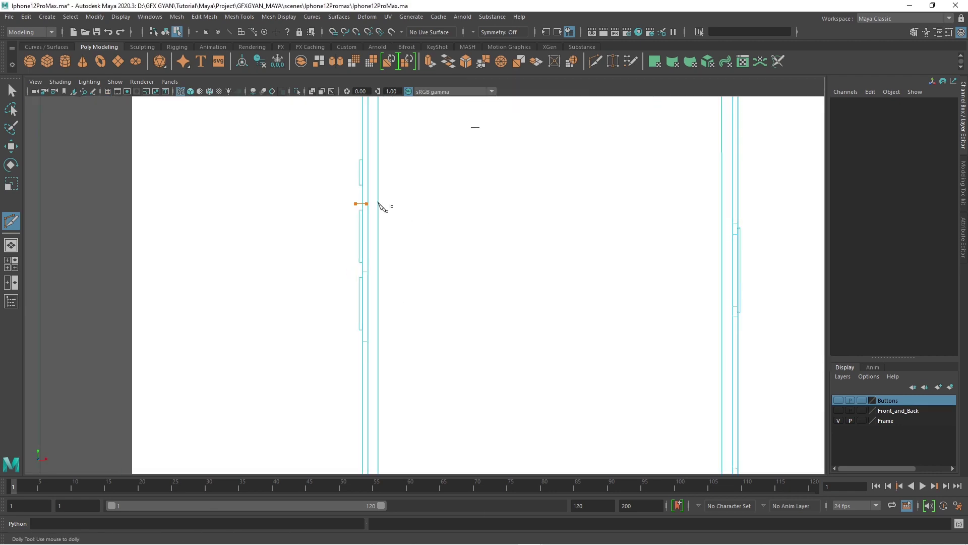
left_click_drag(377, 167, 658, 238, "alt")
right_click_drag(657, 238, 508, 292, "alt")
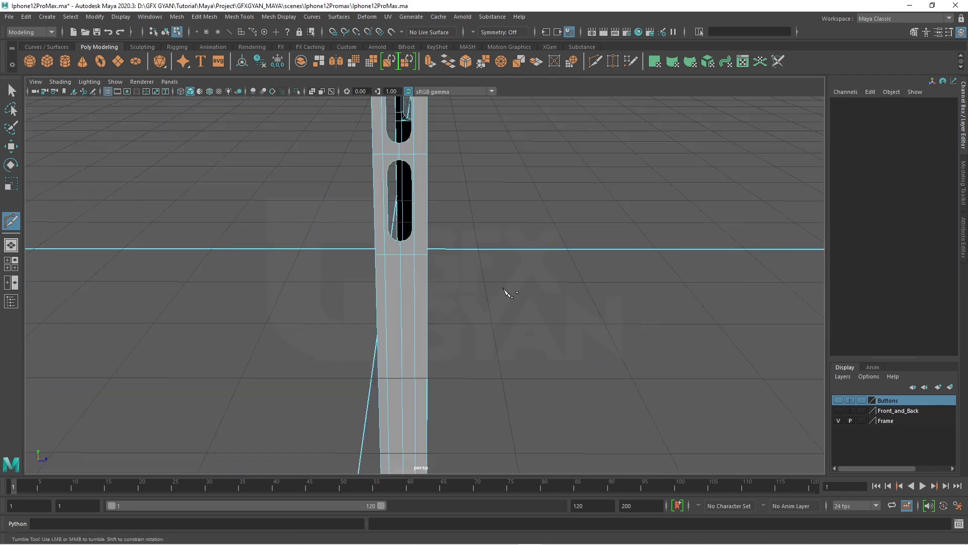
mouse_move(508, 292)
left_mouse_down("alt")
mouse_move(504, 335)
mouse_move(471, 307)
mouse_move(499, 279)
left_mouse_up("alt")
Connect the next slot's arch vertices to the frame vertices below.
key("w")
double_click(490, 420)
right_click_drag(472, 257, 452, 270)
left_click(462, 347)
left_click(445, 362)
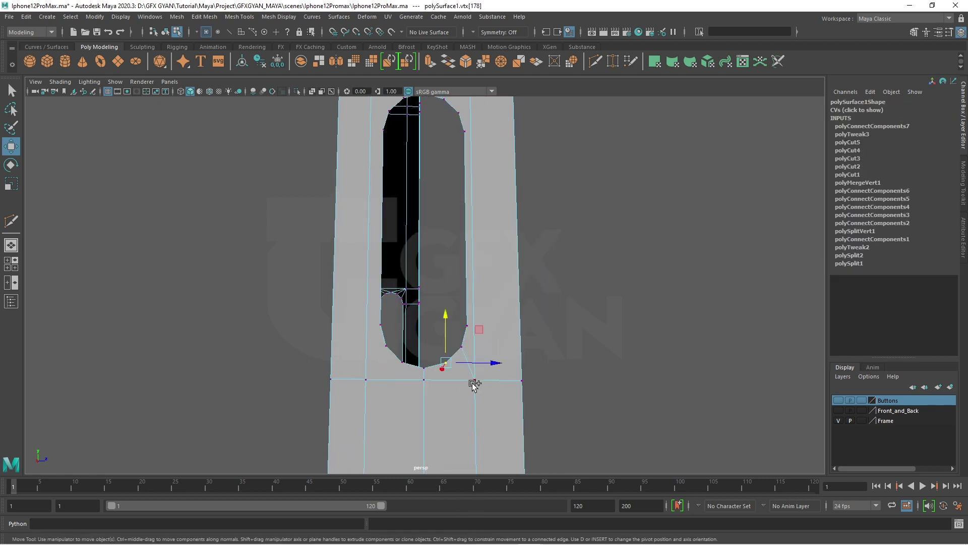
left_click(474, 379, "shift")
left_click(411, 456)
right_click_drag(414, 397, 412, 456, "shift")
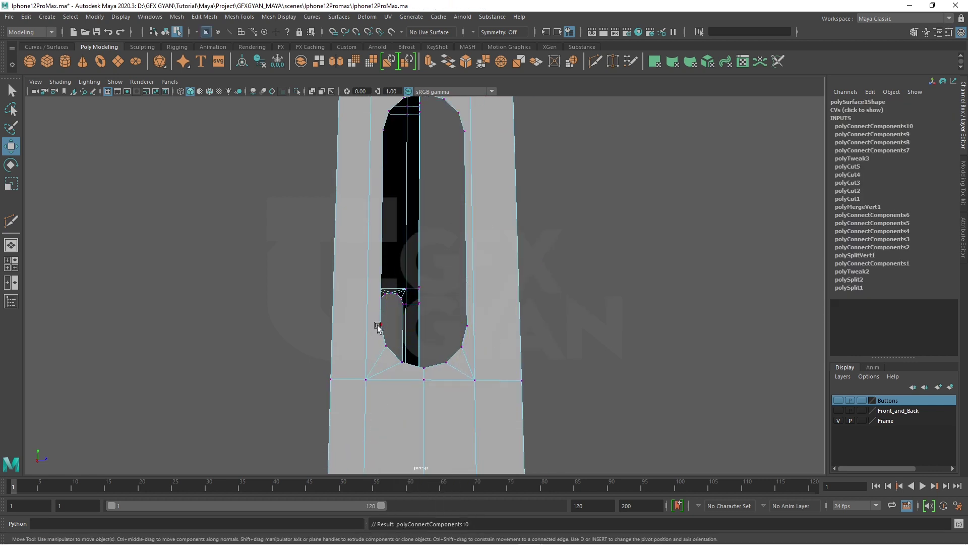
Multi-Cut new edges from the slot ends across to the surrounding frame edges.
left_click(467, 326)
left_click(367, 324)
key("w")
left_click(386, 345)
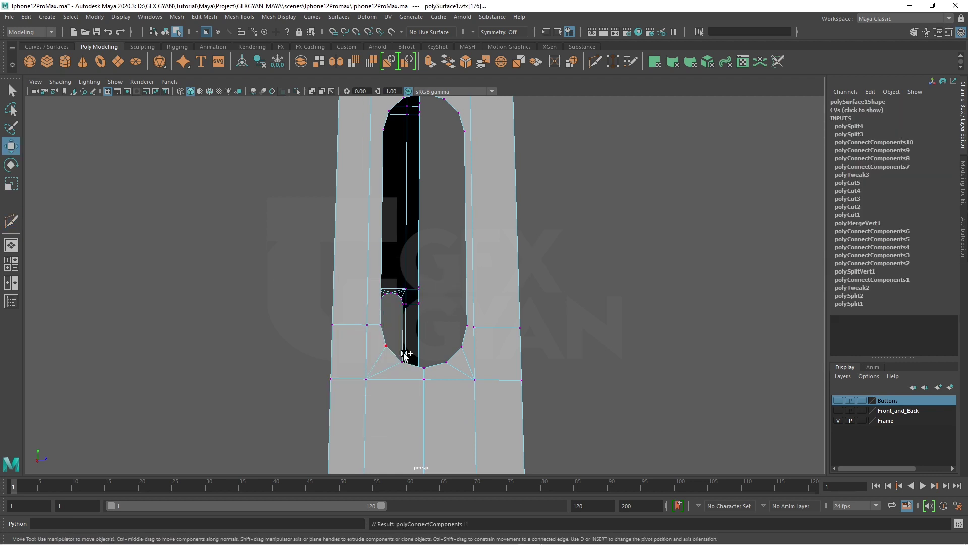
left_click(503, 333)
scroll(526, 429, "up", 2)
key("w")
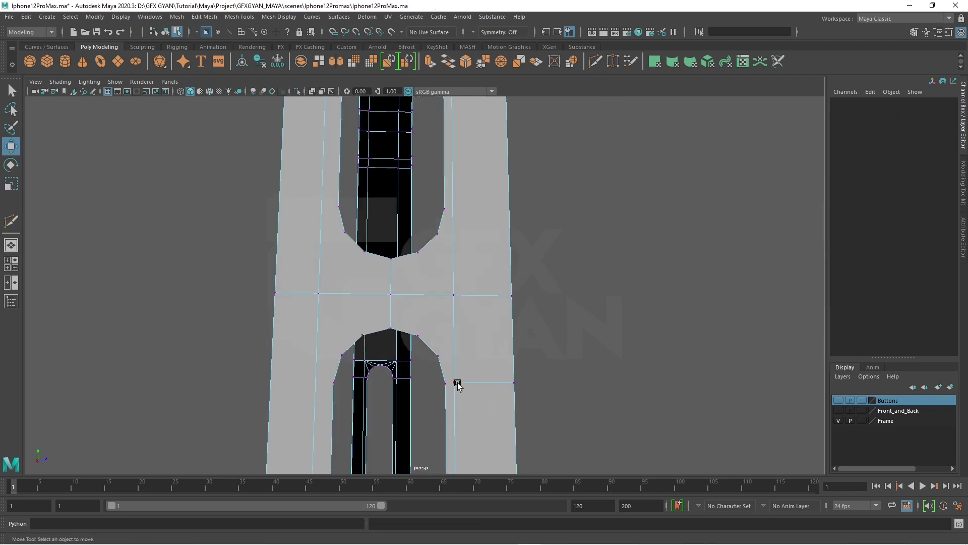
right_click_drag(453, 385, 456, 446, "shift")
left_click(315, 379)
right_click(334, 386)
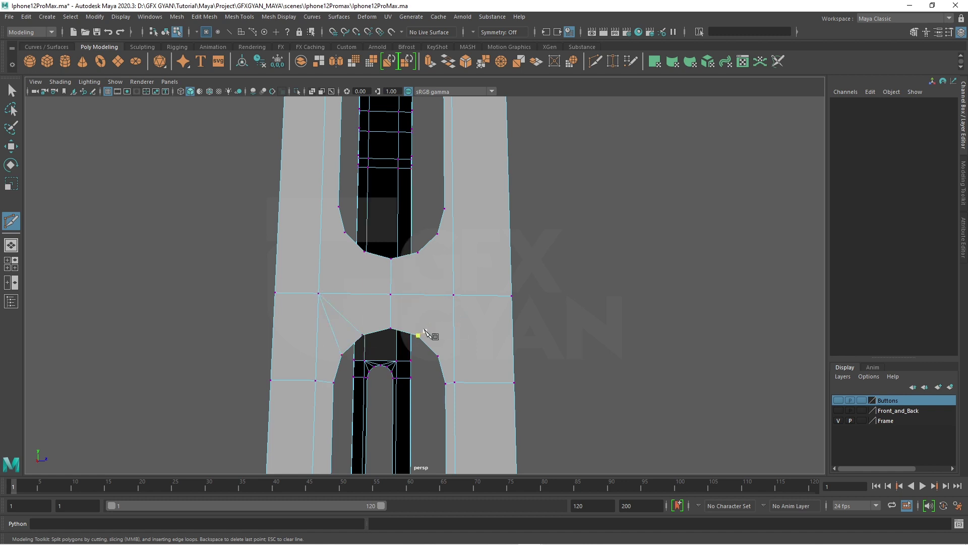
Switch to edge selection on the frame's side and start a Multi-Cut near the slot's end.
mouse_move(451, 294)
left_mouse_down("alt")
mouse_move(545, 212)
mouse_move(534, 352)
mouse_move(508, 245)
left_mouse_up("alt")
middle_click_drag(510, 248, 396, 287, "alt")
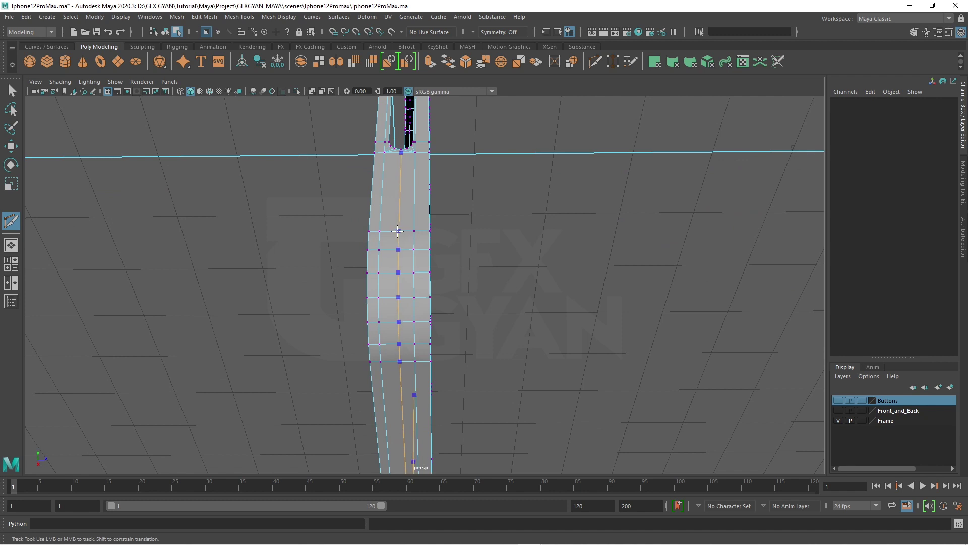
mouse_move(460, 271)
right_mouse_down("alt")
mouse_move(417, 275)
mouse_move(373, 345)
right_mouse_up("alt")
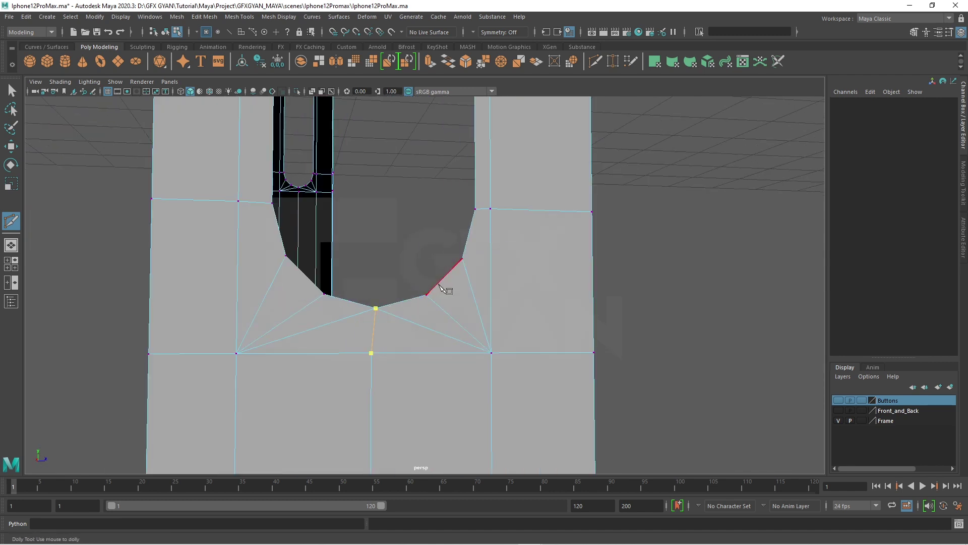
key("F10")
left_click_drag(488, 267, 502, 373, "alt")
middle_click_drag(502, 373, 427, 272, "alt")
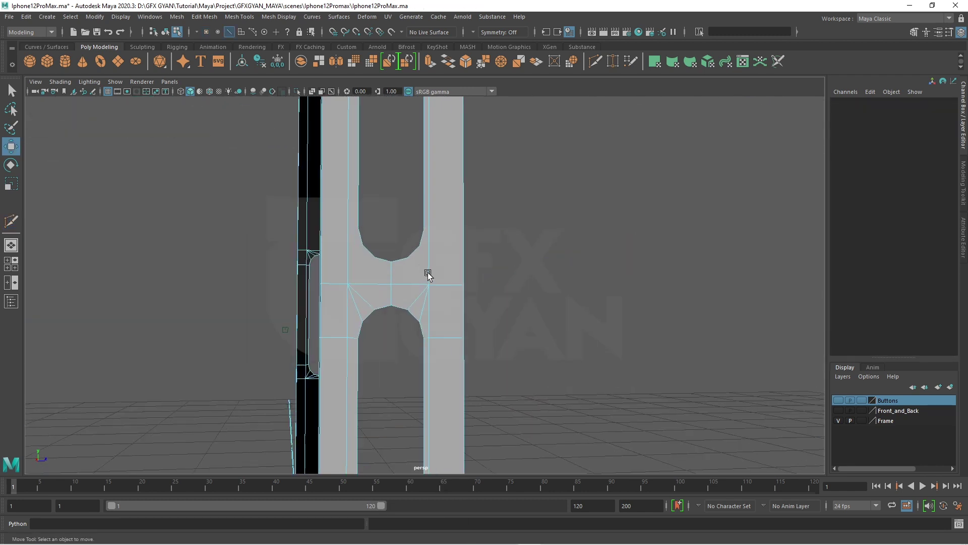
mouse_move(427, 272)
right_mouse_down("alt")
mouse_move(422, 218)
mouse_move(444, 309)
right_mouse_up("alt")
left_click_drag(443, 309, 410, 202, "alt")
key("y")
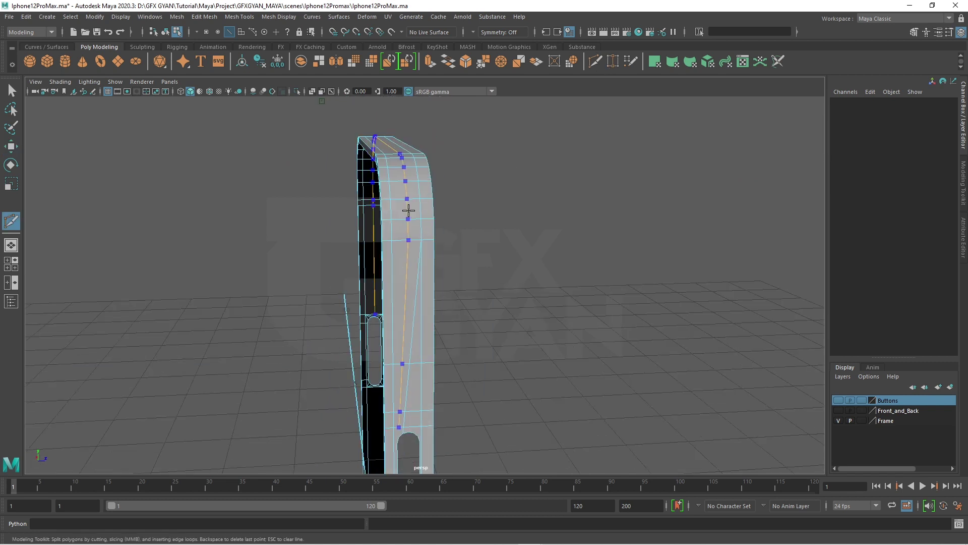
left_click(413, 311)
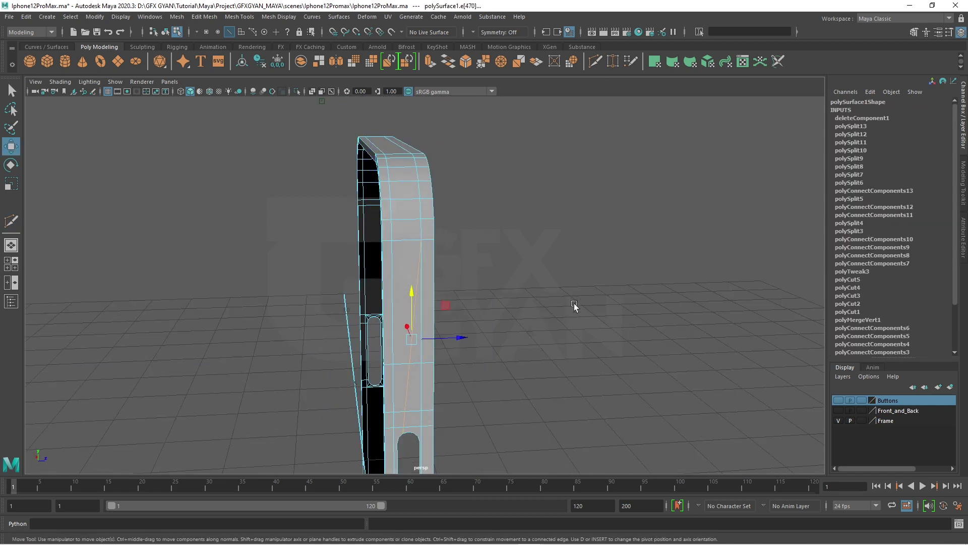
left_click(511, 326)
Connect the vertices around the slot's rounded ends with new edges.
scroll(512, 326, "up", 5)
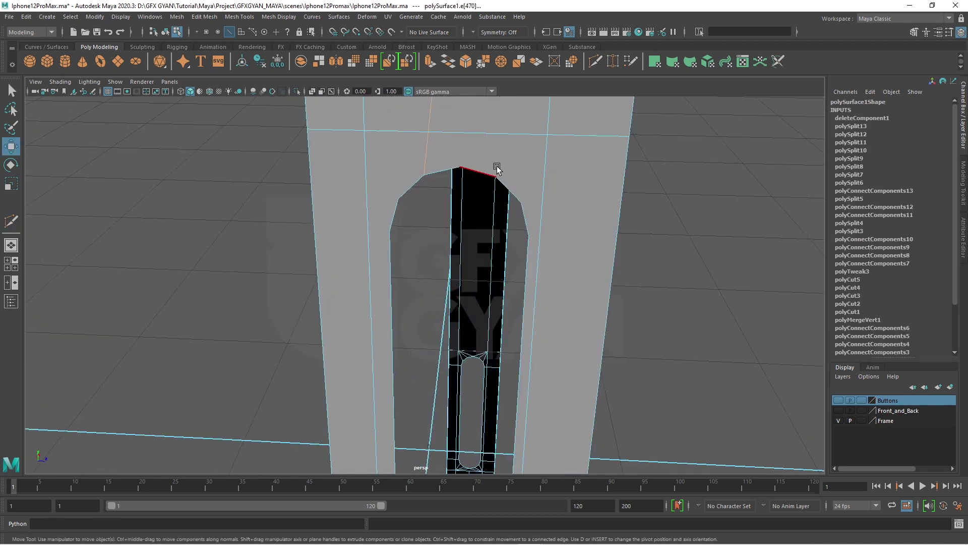
left_click(548, 134, "shift")
right_click_drag(580, 129, 415, 198, "shift")
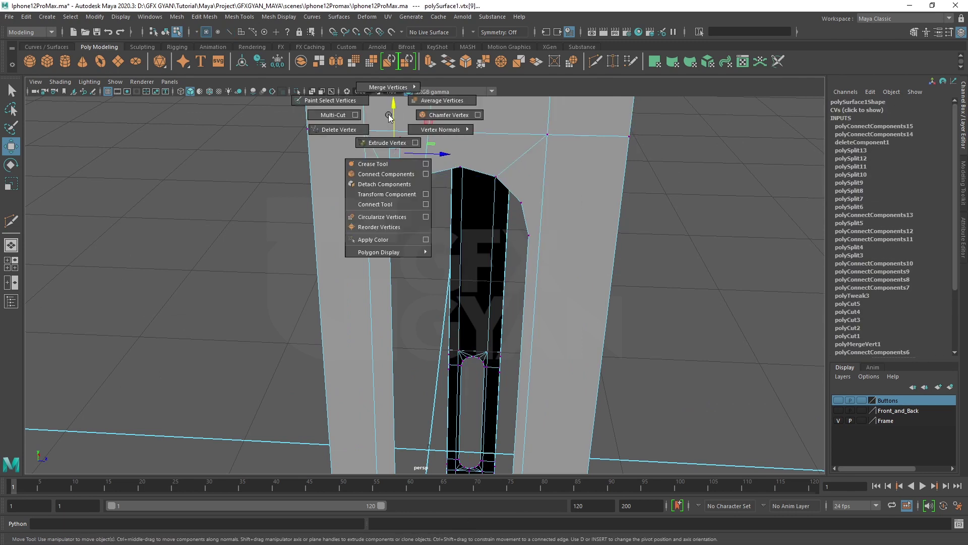
right_click_drag(399, 158, 398, 174, "shift")
scroll(389, 173, "down", 3)
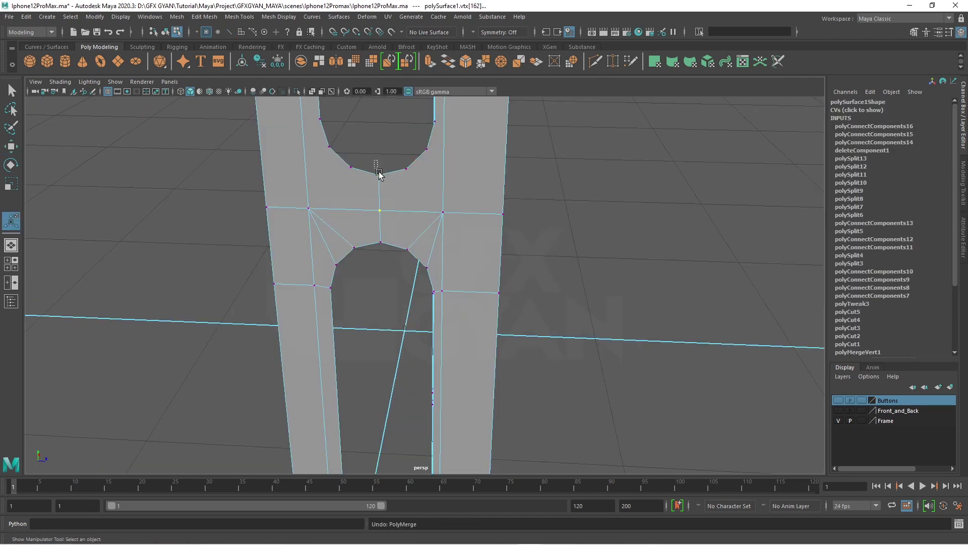
left_click(443, 211, "shift")
right_click_drag(439, 202, 437, 218, "shift")
left_click(427, 149)
left_click(442, 212, "shift")
right_click_drag(464, 159, 464, 176, "shift")
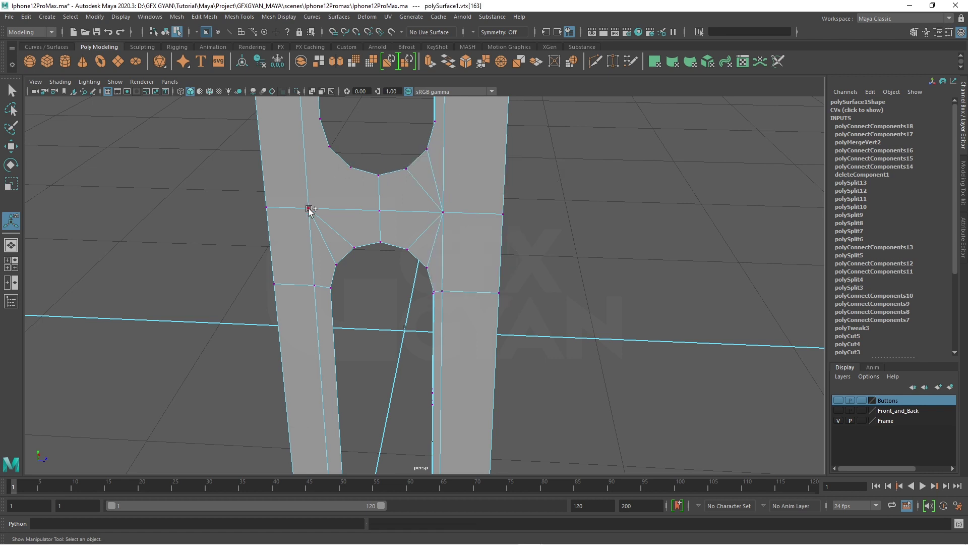
right_click_drag(333, 260, 333, 260, "shift")
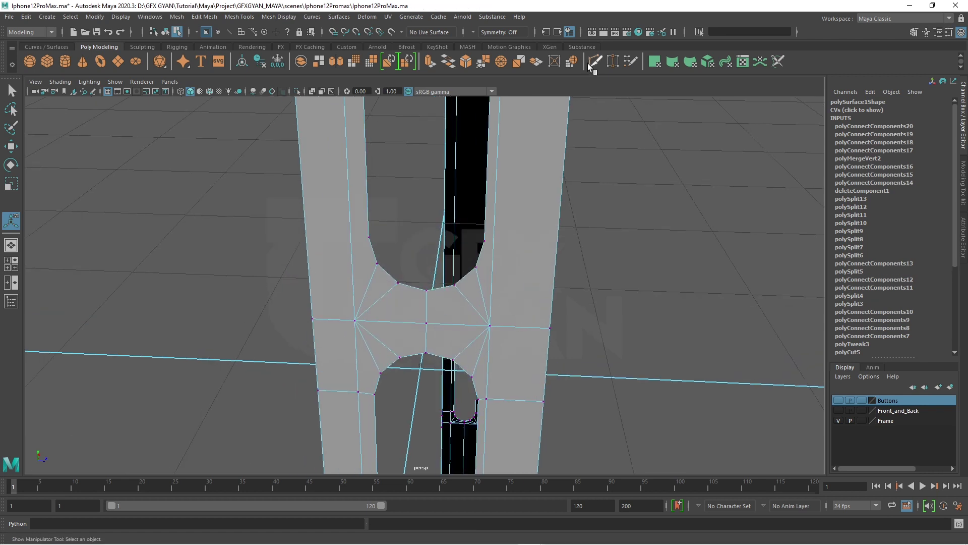
key("w")
Cut a new edge across the strip beside the neighbouring slot.
middle_click_drag(503, 242, 380, 210, "alt")
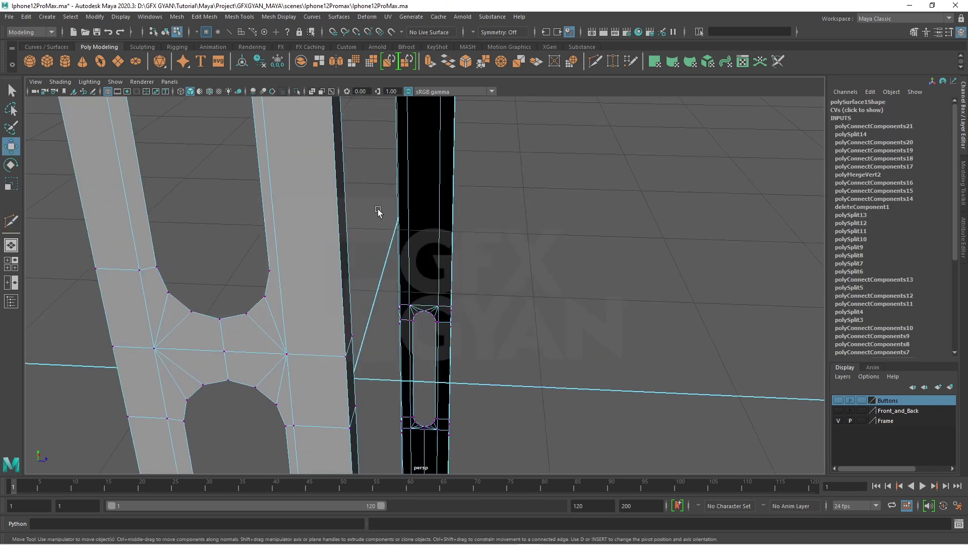
left_click_drag(257, 261, 282, 273)
left_click_drag(525, 166, 532, 92, "alt")
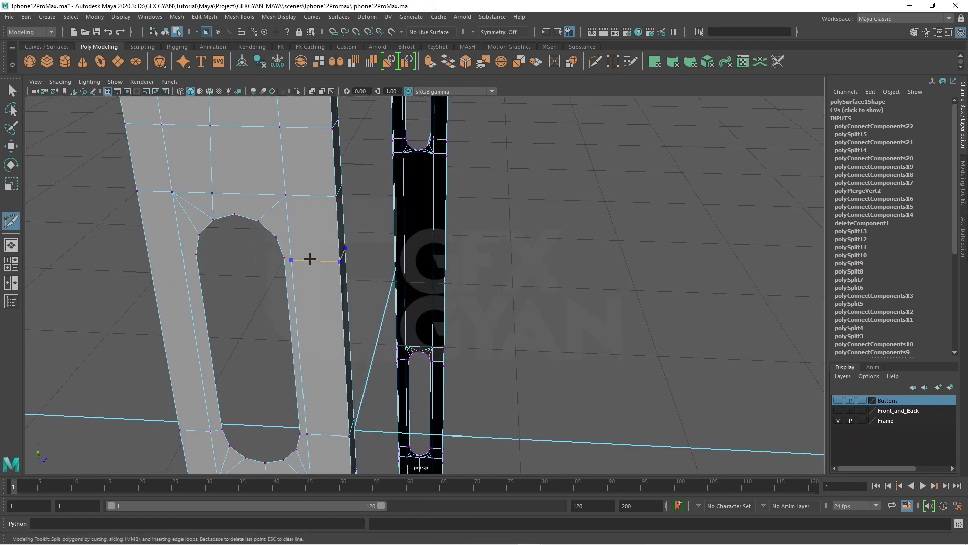
key("w")
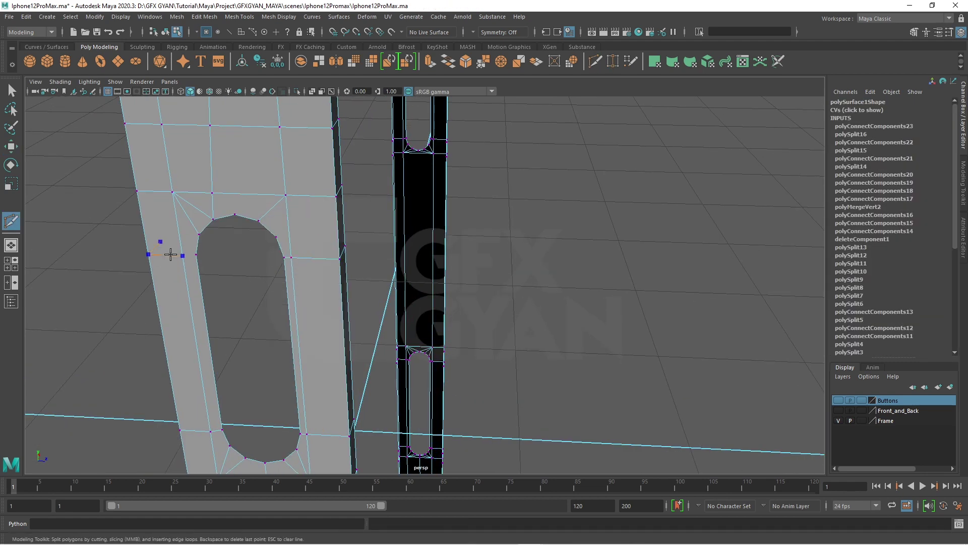
key("w")
middle_click_drag(171, 253, 314, 270, "alt")
left_click(322, 241)
scroll(378, 331, "up", 3)
middle_click_drag(379, 331, 438, 259, "alt")
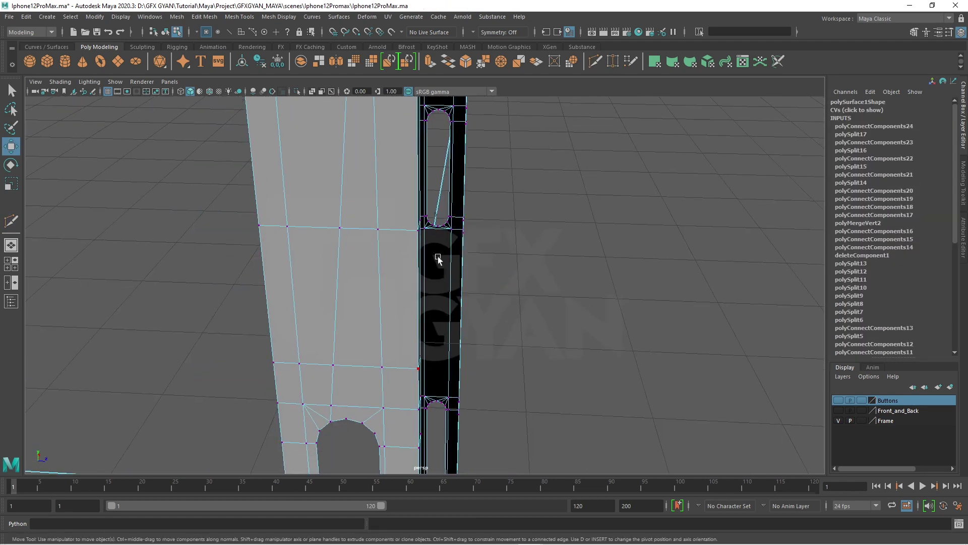
key("Return")
Delete the stray vertical and diagonal edges left by the cuts.
key("w")
left_click(335, 396)
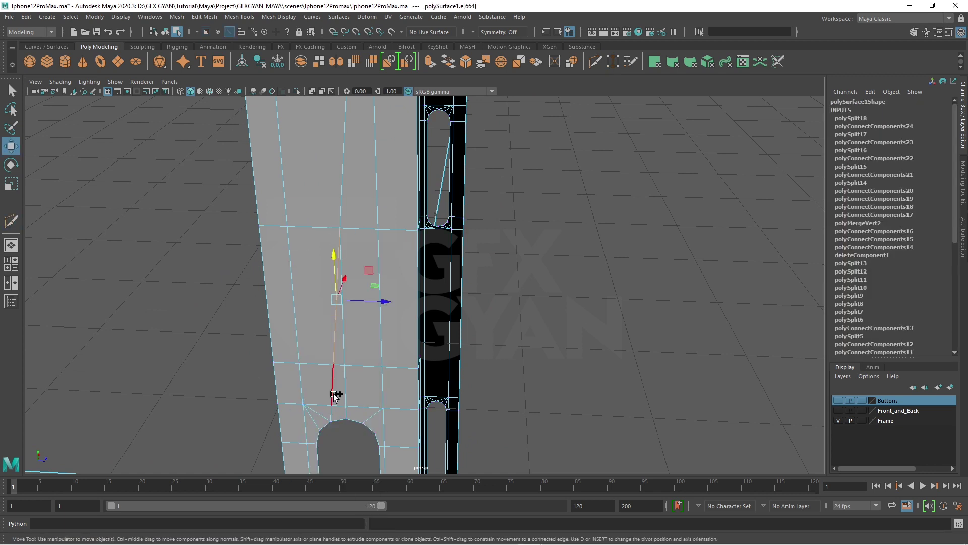
key("Delete")
left_click_drag(441, 357, 575, 106, "alt")
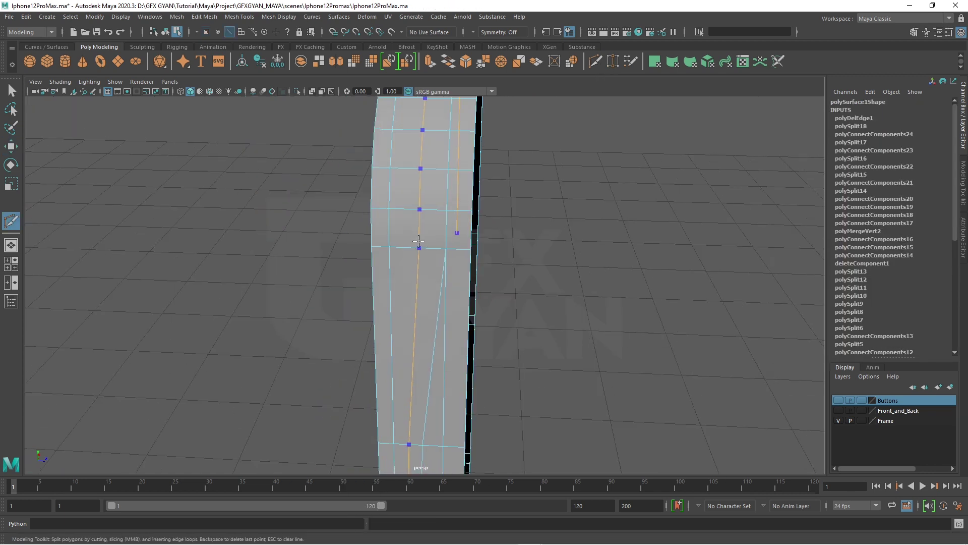
middle_click_drag(419, 241, 460, 302, "alt")
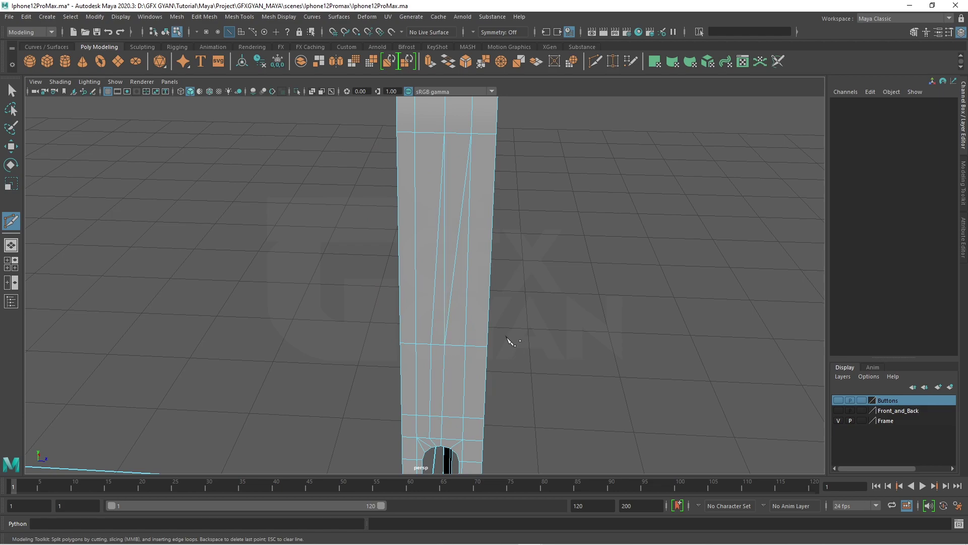
key("Return")
key("w")
left_click(430, 392)
key("Delete")
left_click_drag(461, 259, 587, 346, "alt")
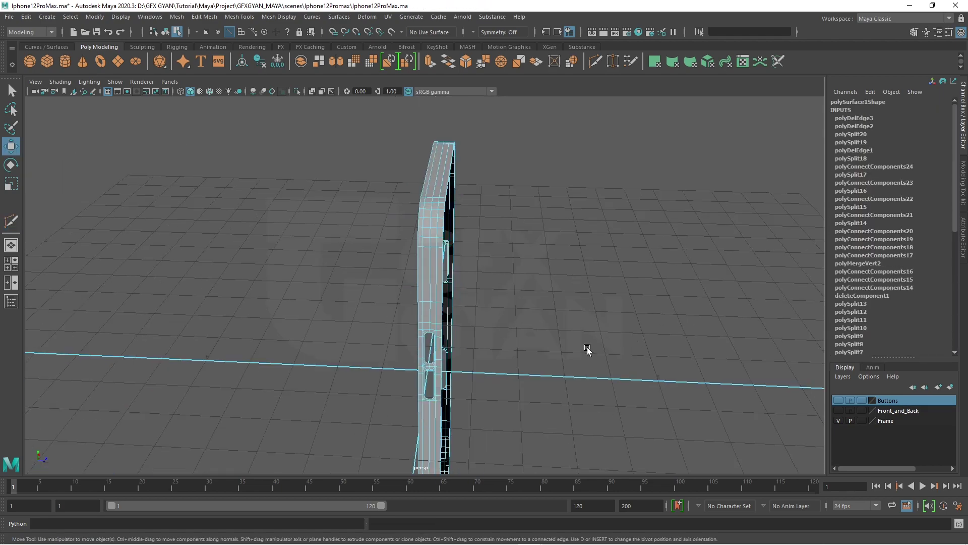
Return to object selection and show the four-view layout.
key("F8")
mouse_move(543, 270)
left_mouse_down("alt")
mouse_move(521, 252)
mouse_move(568, 266)
mouse_move(429, 259)
left_mouse_up("alt")
key("space")
key("space")
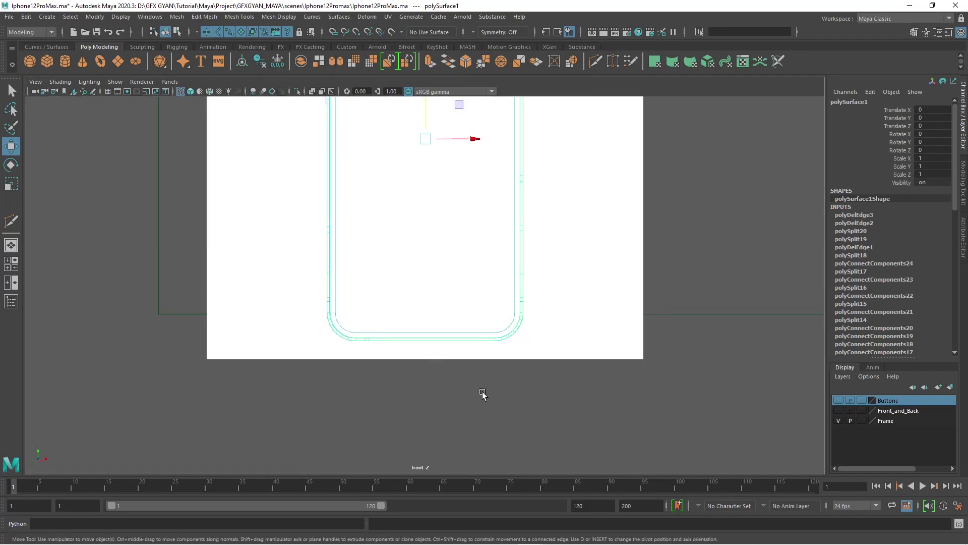
Zoom in on the frame and enlarge the front view of the side strip.
scroll(482, 393, "up", 3)
scroll(361, 368, "up", 2)
scroll(449, 320, "up", 2)
scroll(424, 281, "up", 2)
right_click_drag(424, 282, 372, 281, "shift")
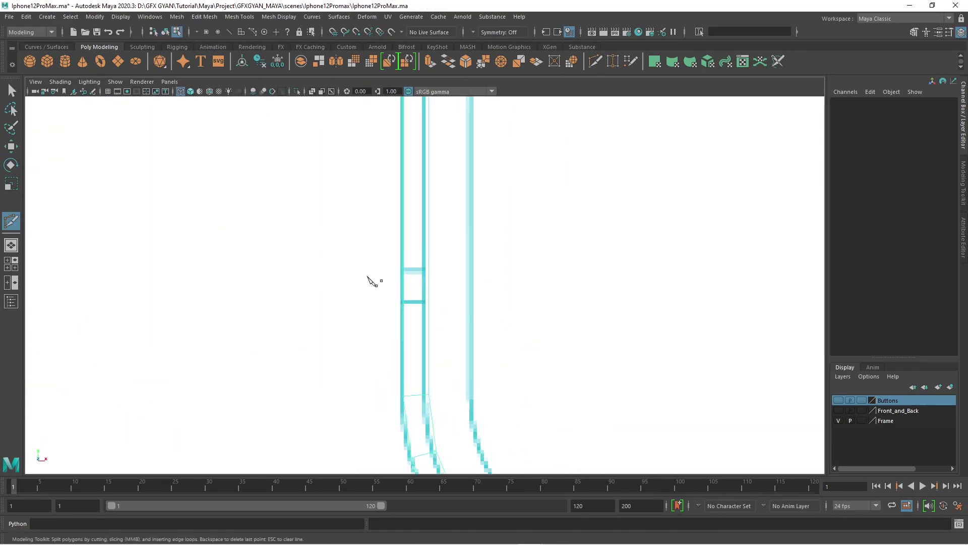
key("space")
key("space")
left_click_drag(599, 243, 547, 361, "alt")
key("space")
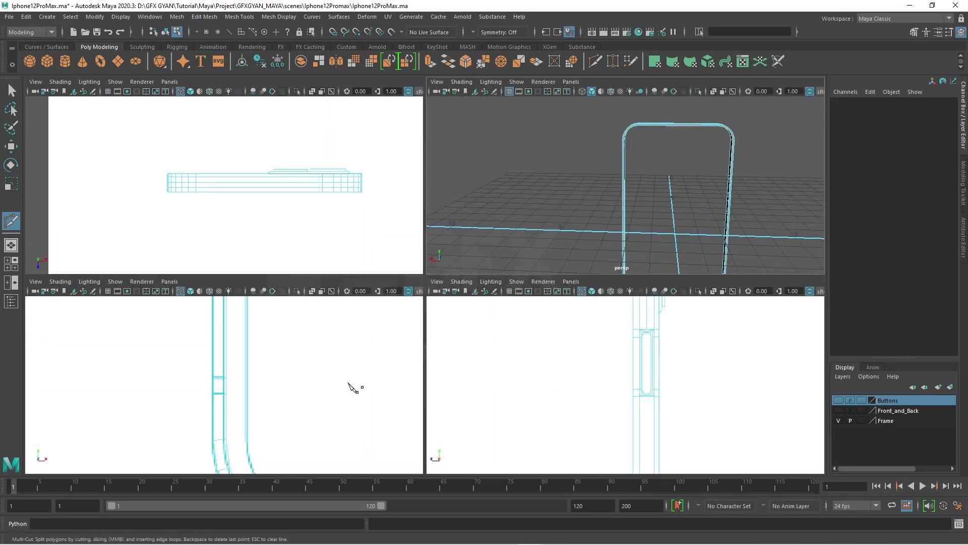
key("space")
scroll(432, 359, "up", 3)
scroll(430, 354, "up", 4)
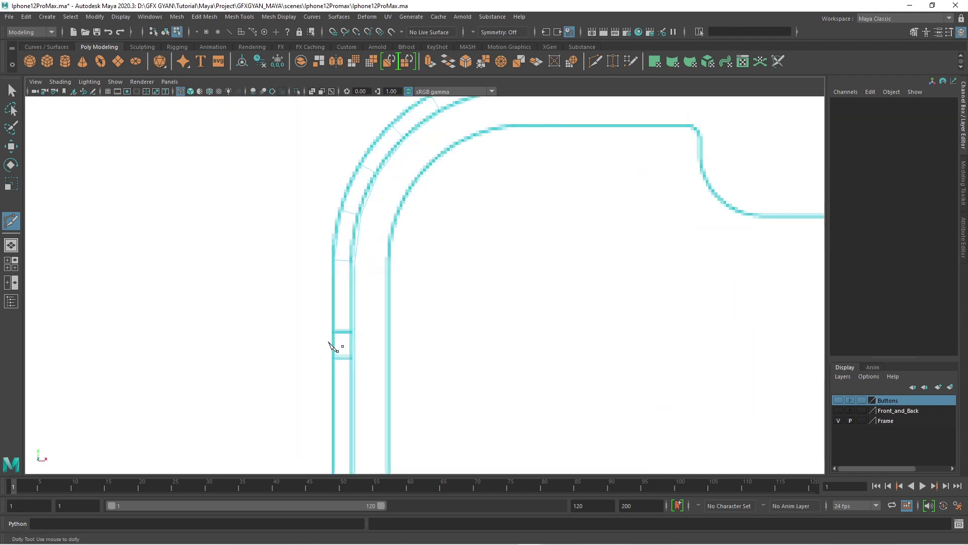
scroll(487, 296, "down", 3)
scroll(345, 356, "up", 3)
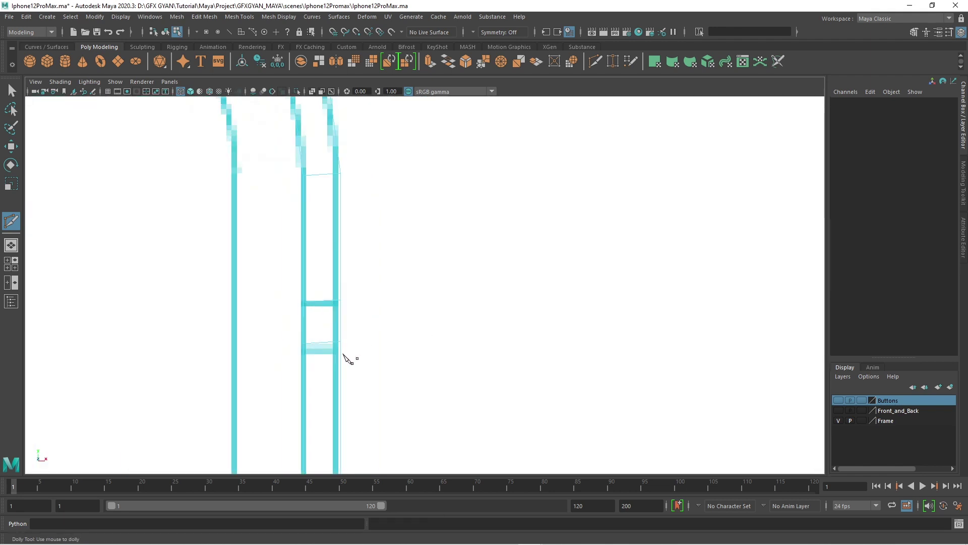
scroll(372, 324, "up", 1)
Select an edge on the side strip, then orbit the perspective view to face it head-on.
key("w")
left_click(368, 321)
key("r")
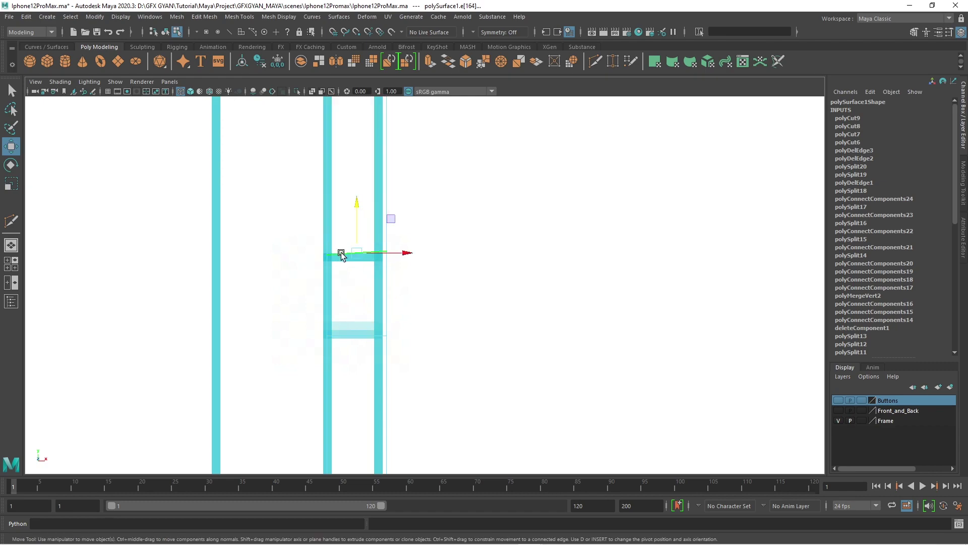
key("space")
key("w")
key("space")
scroll(460, 302, "down", 3)
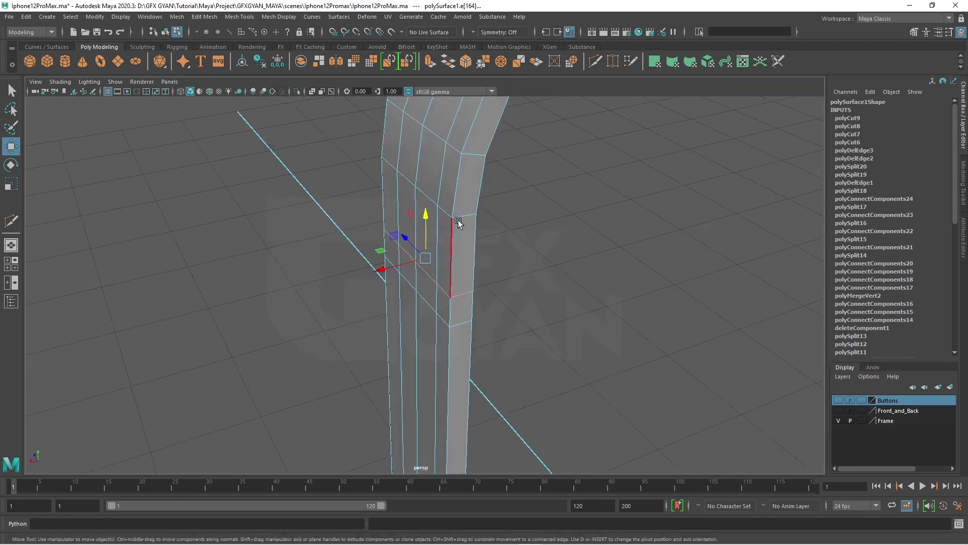
key("F8")
scroll(540, 346, "down", 2)
left_click_drag(539, 346, 419, 313, "alt")
scroll(416, 310, "up", 3)
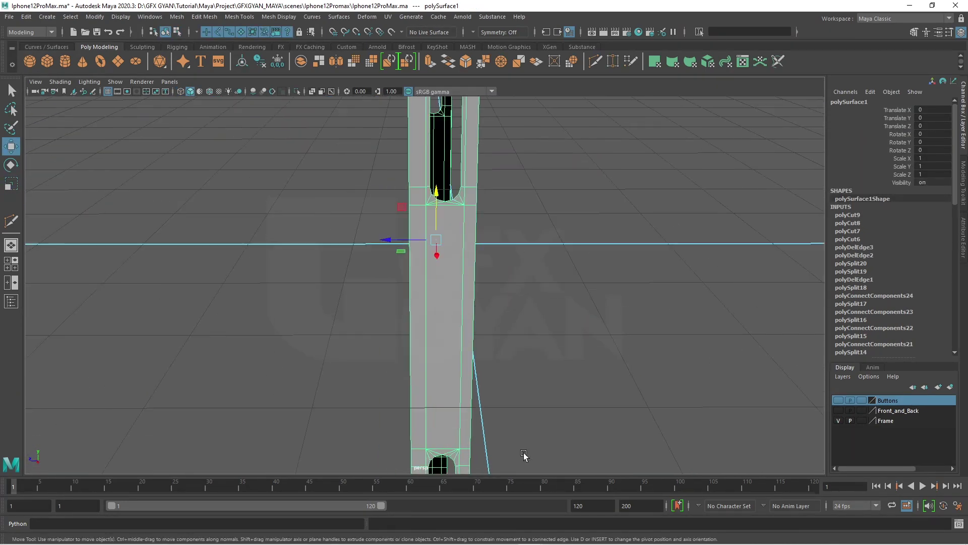
scroll(414, 309, "up", 3)
Connect the vertices around the top of the cutout with new edges.
mouse_move(403, 255)
right_mouse_down()
mouse_move(400, 218)
mouse_move(388, 263)
right_mouse_up()
left_click(404, 254)
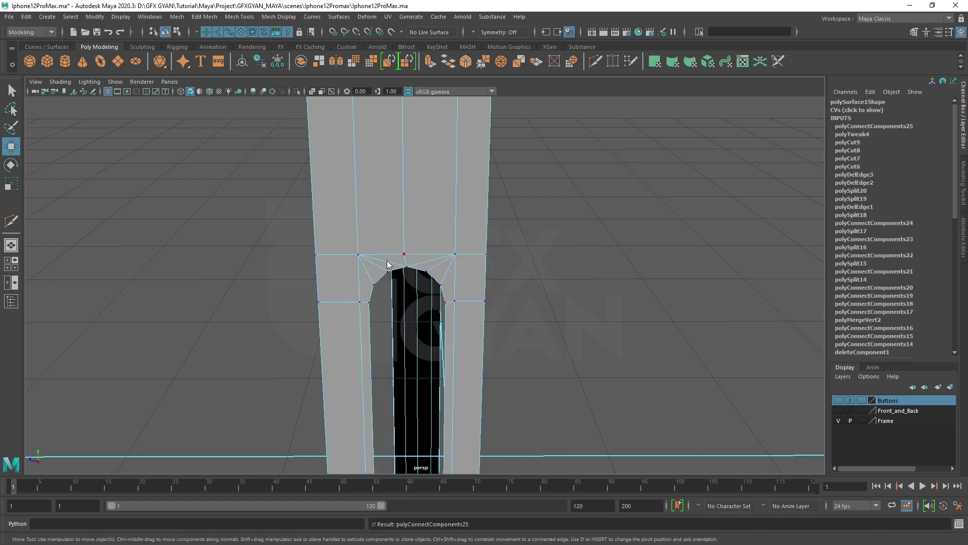
left_click(503, 272)
scroll(535, 363, "down", 3)
scroll(535, 363, "up", 4)
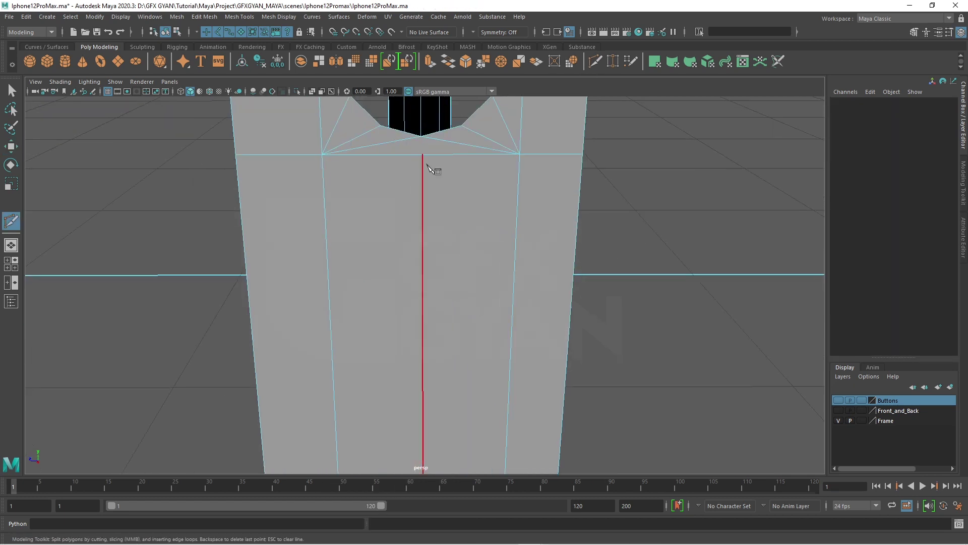
left_click(459, 146)
scroll(525, 238, "down", 3)
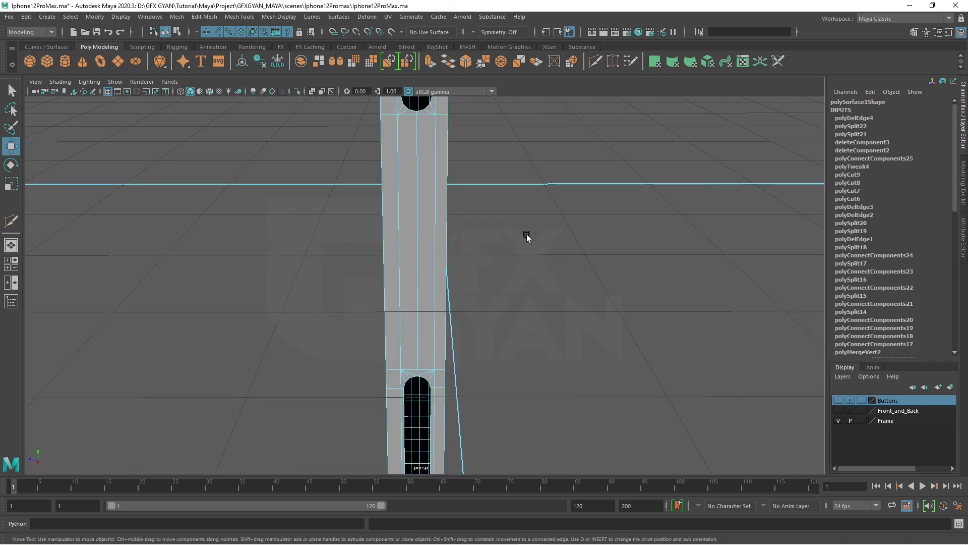
mouse_move(526, 238)
left_mouse_down("alt")
mouse_move(420, 231)
mouse_move(358, 200)
left_mouse_up("alt")
mouse_move(341, 194)
right_mouse_down("shift")
mouse_move(339, 212)
mouse_move(387, 122)
right_mouse_up("shift")
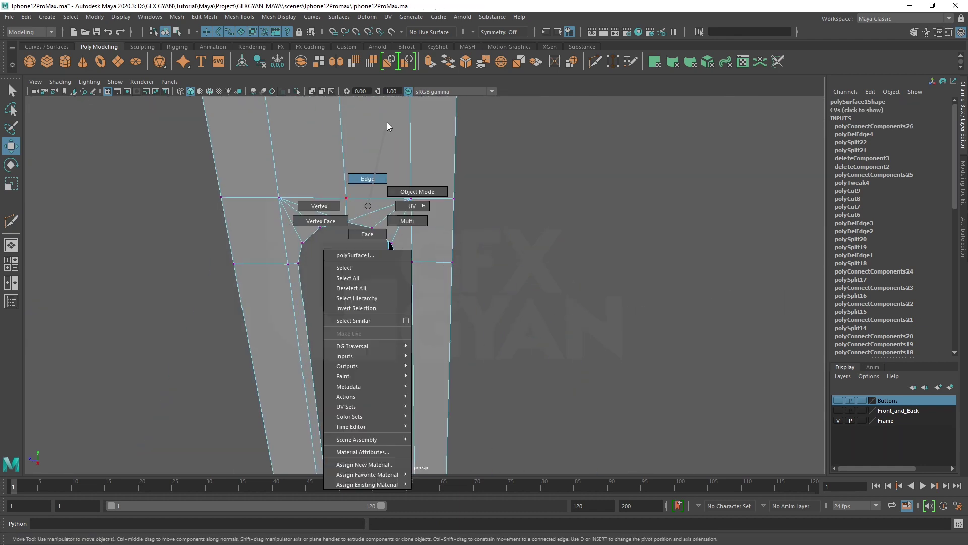
Join two vertices beside the cutout and delete the redundant edge.
mouse_move(356, 244)
left_mouse_down("alt")
mouse_move(424, 161)
mouse_move(353, 252)
left_mouse_up("alt")
right_click_drag(313, 275, 303, 252)
left_click(317, 301)
left_click(319, 313, "shift")
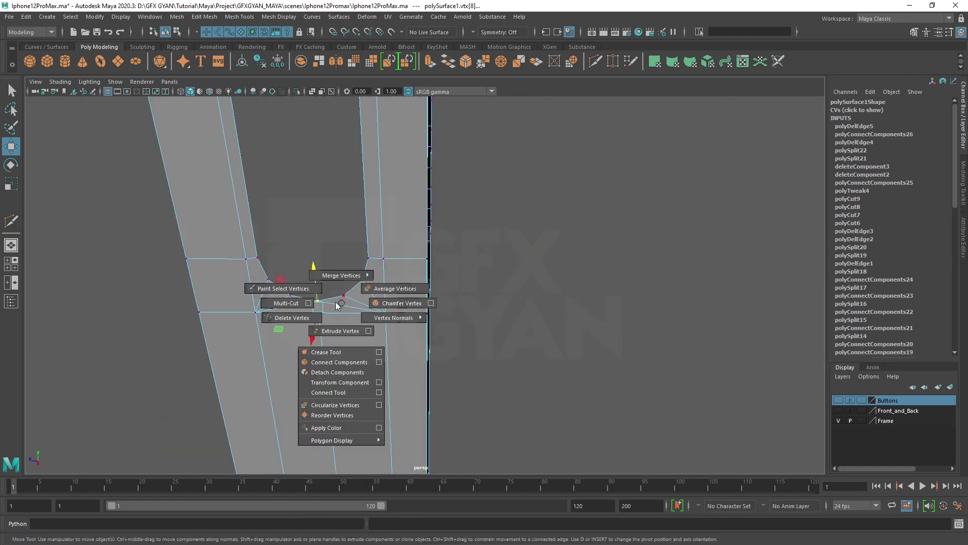
right_click_drag(325, 314, 351, 316, "shift")
key("ctrl+Delete")
scroll(440, 317, "down", 3)
mouse_move(440, 317)
left_mouse_down("alt")
mouse_move(424, 447)
mouse_move(448, 396)
mouse_move(445, 363)
mouse_move(422, 457)
mouse_move(402, 339)
mouse_move(424, 183)
mouse_move(415, 334)
mouse_move(482, 328)
mouse_move(418, 362)
left_mouse_up("alt")
left_click(414, 334)
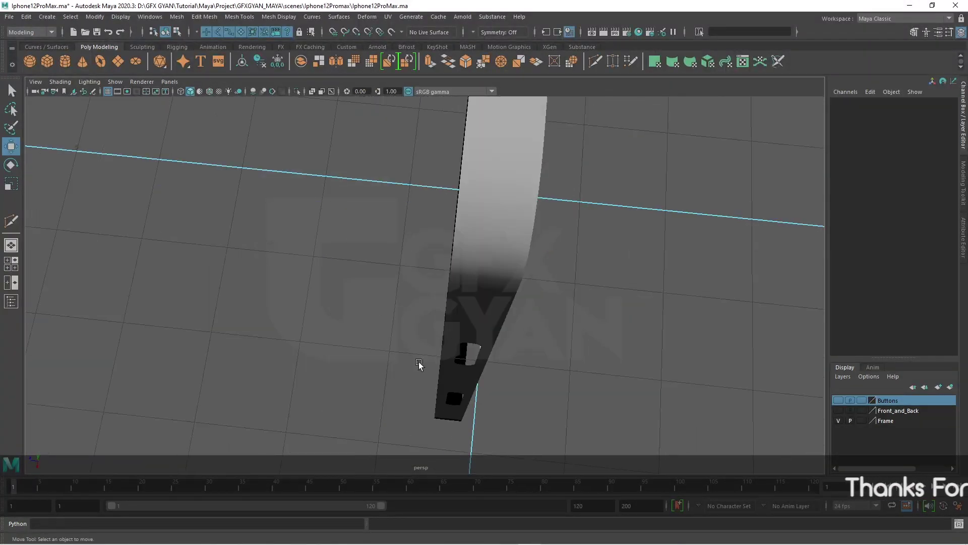
Select the phone frame and orbit around it to inspect the slotted rail.
left_click(462, 312)
mouse_move(461, 311)
left_mouse_down("alt")
mouse_move(518, 334)
mouse_move(433, 309)
mouse_move(419, 337)
mouse_move(556, 324)
mouse_move(688, 371)
mouse_move(413, 297)
mouse_move(389, 277)
mouse_move(391, 339)
left_mouse_up("alt")
scroll(392, 339, "up", 3)
scroll(398, 341, "up", 3)
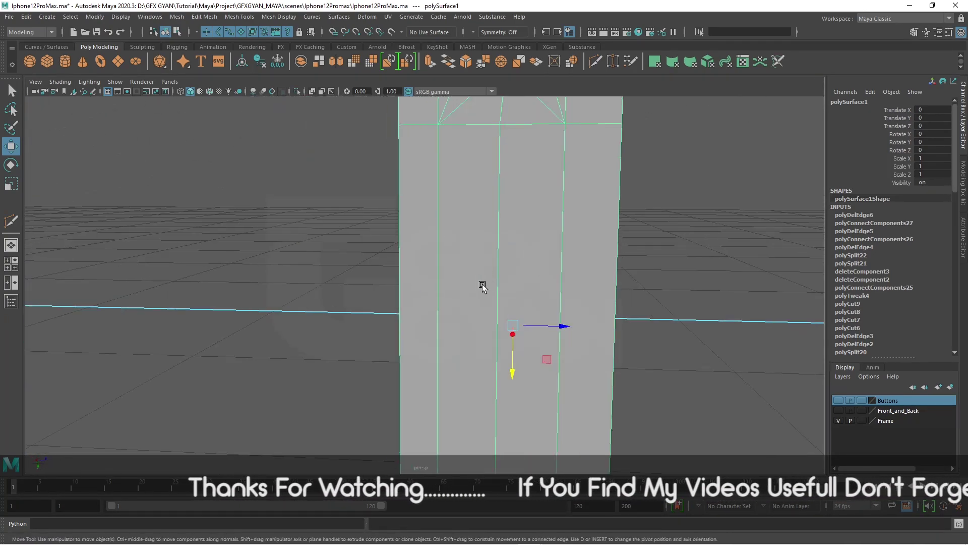
scroll(429, 370, "down", 1)
scroll(430, 370, "down", 3)
mouse_move(455, 309)
left_mouse_down("alt")
mouse_move(452, 353)
mouse_move(448, 275)
mouse_move(359, 280)
mouse_move(375, 304)
mouse_move(323, 289)
mouse_move(386, 185)
left_mouse_up("alt")
scroll(323, 289, "up", 2)
mouse_move(426, 361)
left_mouse_down("alt")
mouse_move(417, 216)
mouse_move(430, 236)
mouse_move(412, 293)
left_mouse_up("alt")
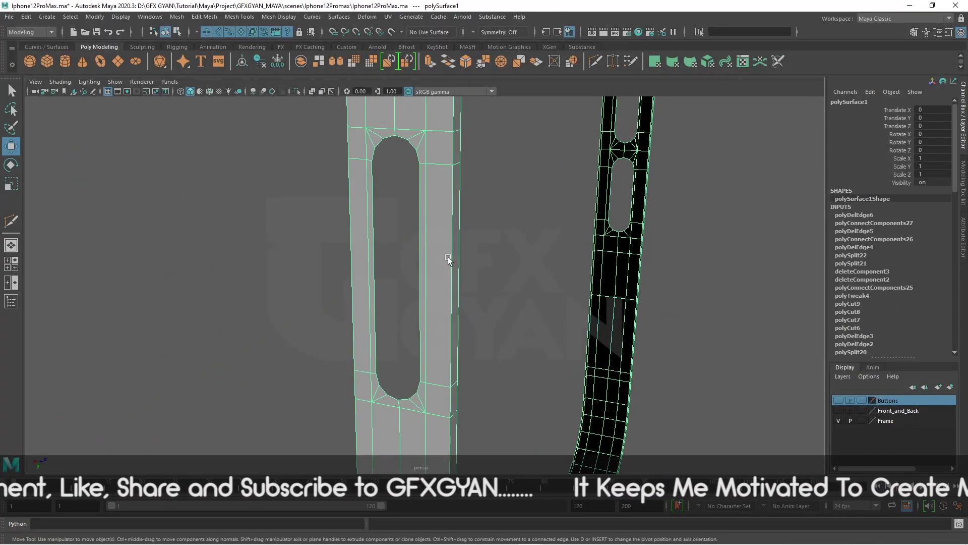
mouse_move(424, 365)
left_mouse_down("alt")
mouse_move(636, 331)
mouse_move(568, 294)
mouse_move(394, 260)
mouse_move(447, 288)
left_mouse_up("alt")
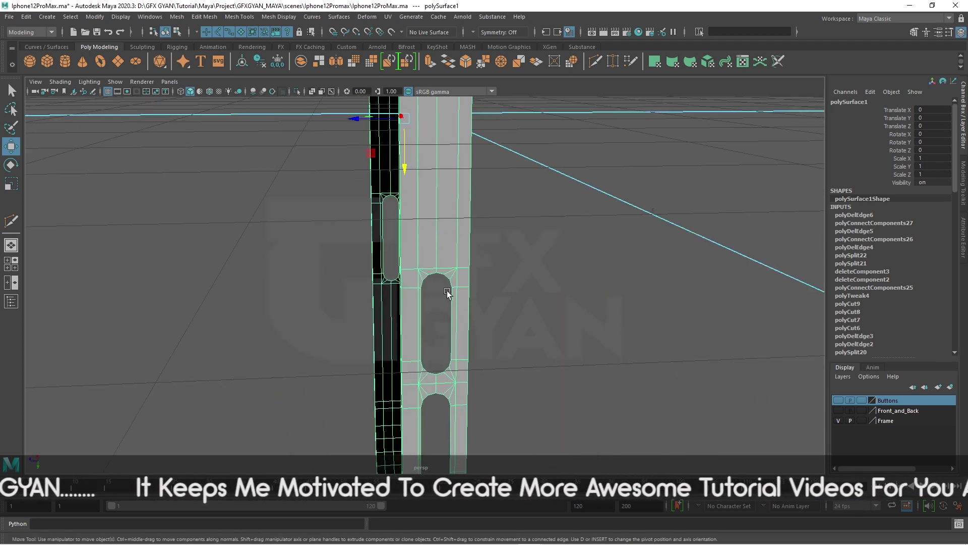
right_click_drag(447, 288, 492, 215, "alt")
mouse_move(455, 286)
left_mouse_down("alt")
mouse_move(449, 392)
mouse_move(449, 313)
mouse_move(525, 215)
mouse_move(536, 328)
mouse_move(431, 310)
mouse_move(515, 274)
mouse_move(509, 330)
mouse_move(480, 389)
mouse_move(480, 355)
left_mouse_up("alt")
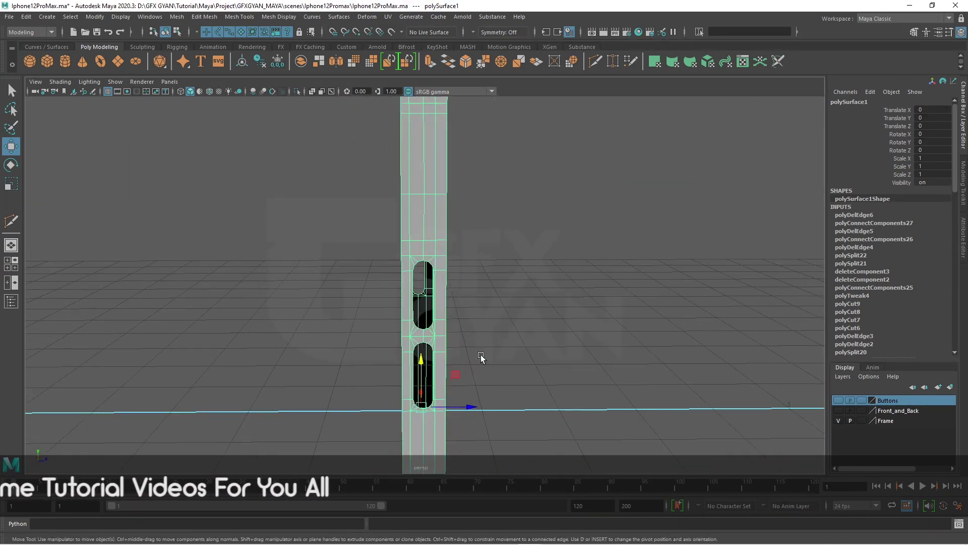
scroll(480, 355, "up", 5)
scroll(484, 352, "down", 4)
Check the frame's top edge in the front view, then zoom in on the slot in perspective.
key("space")
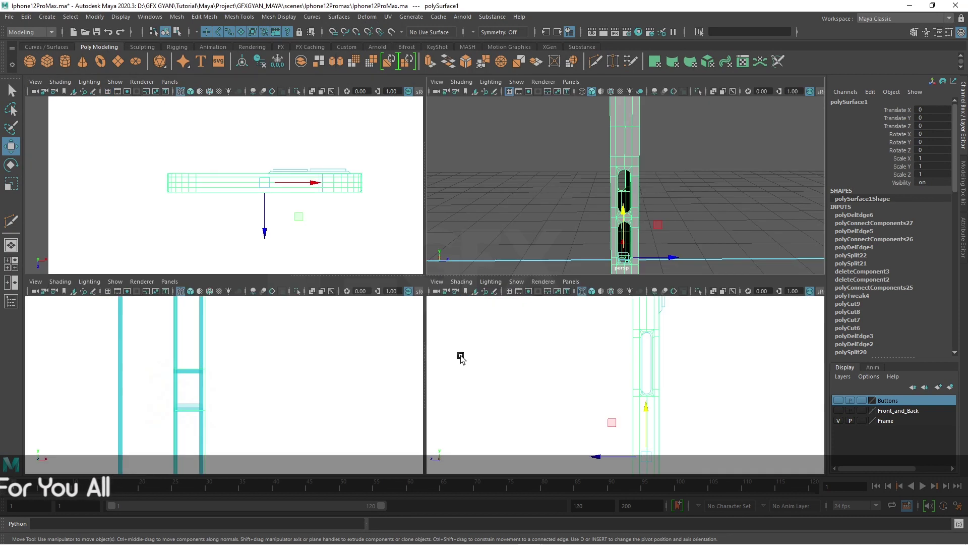
key("space")
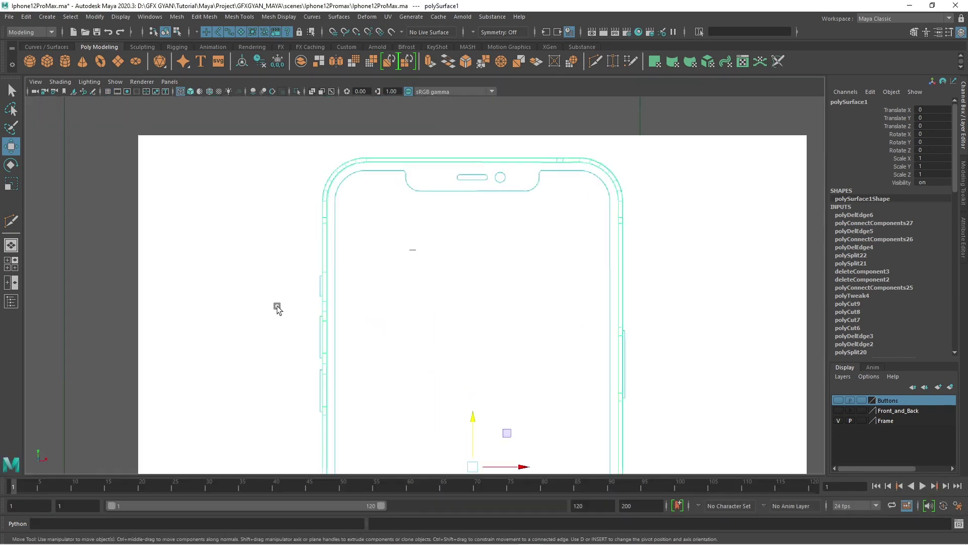
middle_click_drag(277, 309, 260, 259, "alt")
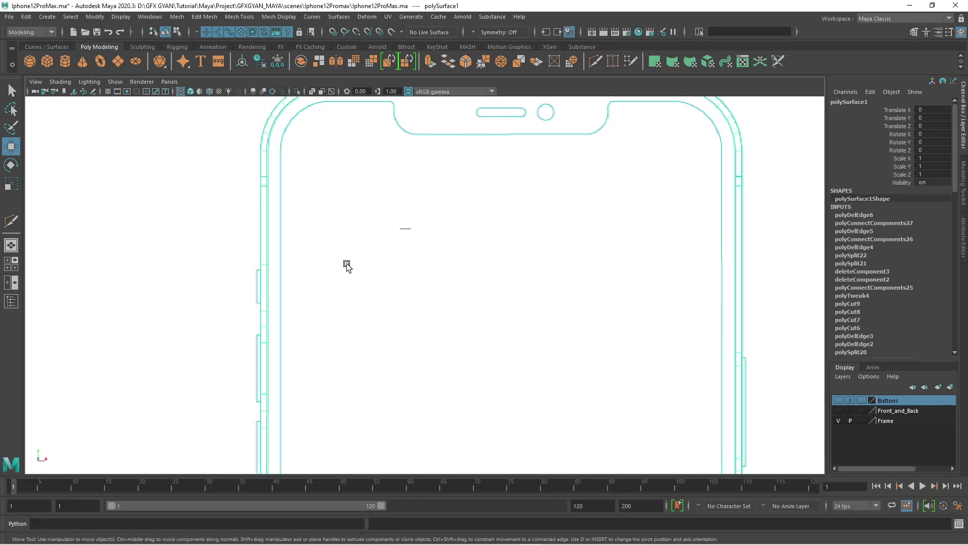
key("space")
key("space")
scroll(452, 315, "up", 3)
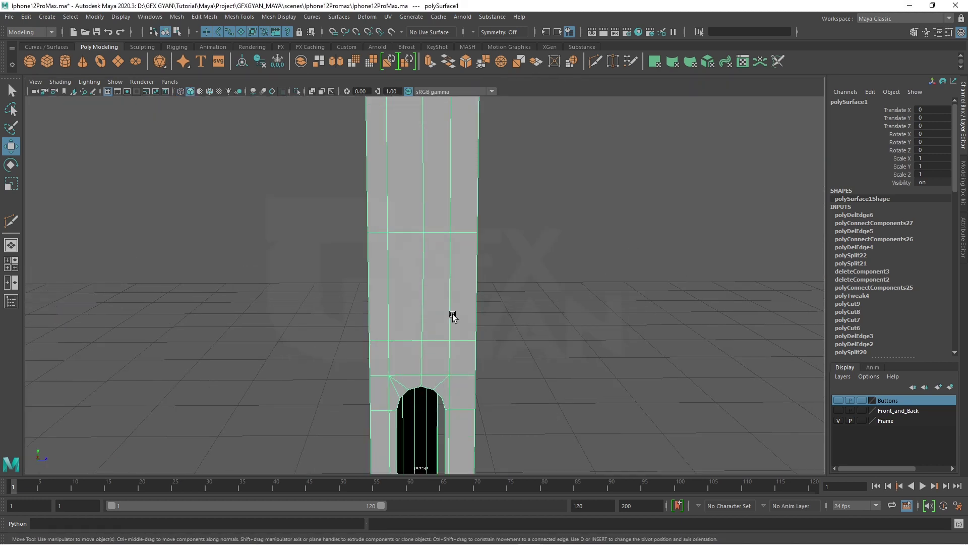
scroll(498, 304, "down", 2)
scroll(498, 303, "up", 3)
scroll(505, 237, "down", 5)
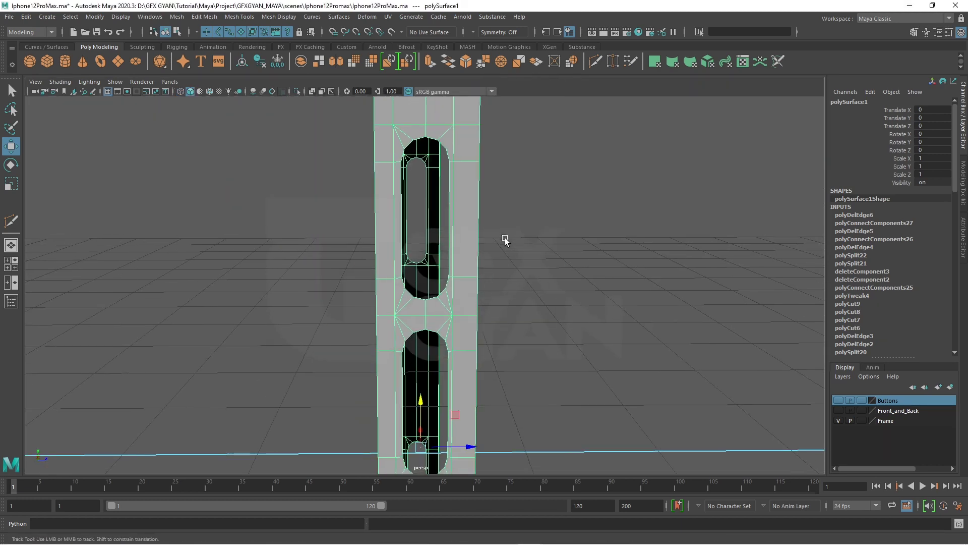
scroll(510, 296, "up", 3)
scroll(496, 288, "up", 5)
In vertex mode, connect the vertex beside the slot's cap to the rail's edge loop.
right_click(642, 204)
left_click(594, 203)
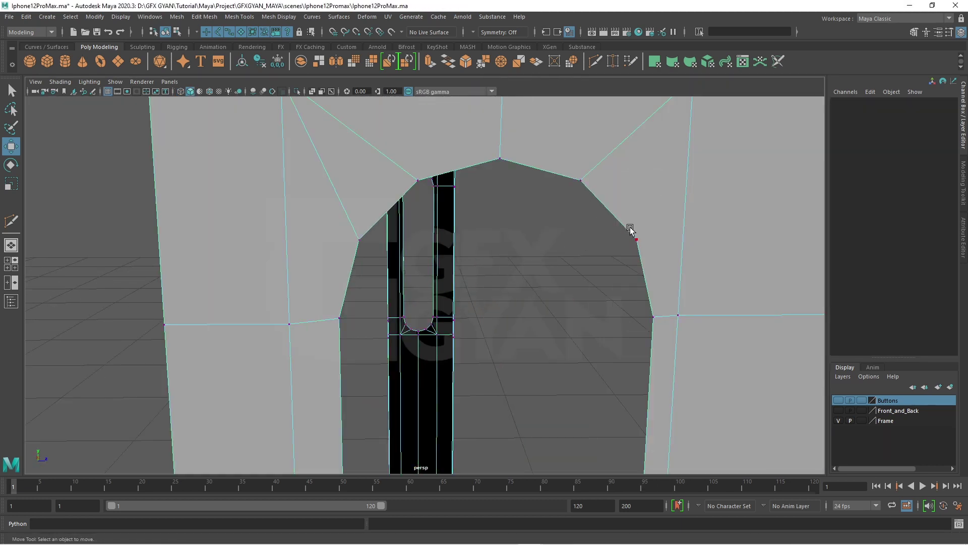
left_click(631, 227)
scroll(649, 264, "up", 5)
right_click_drag(525, 257, 551, 301, "shift")
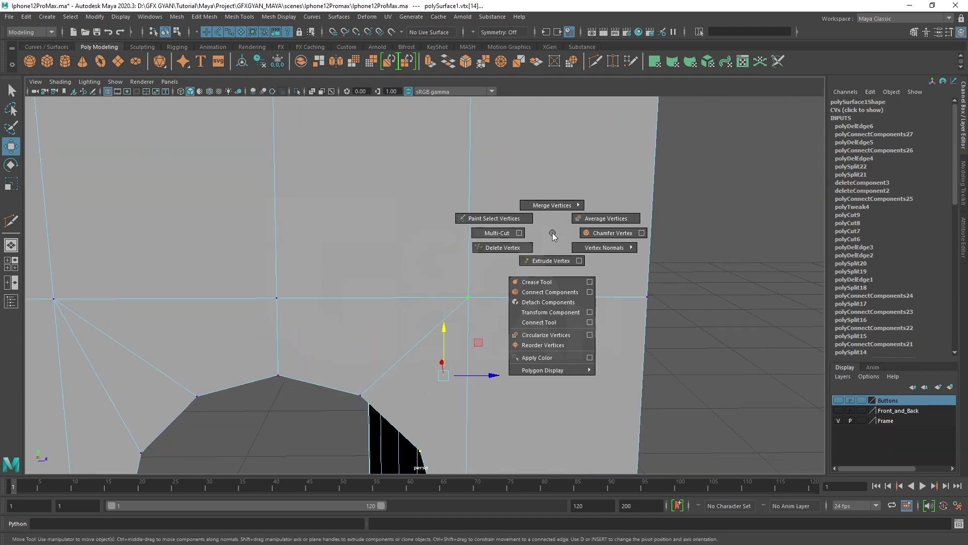
scroll(531, 345, "down", 5)
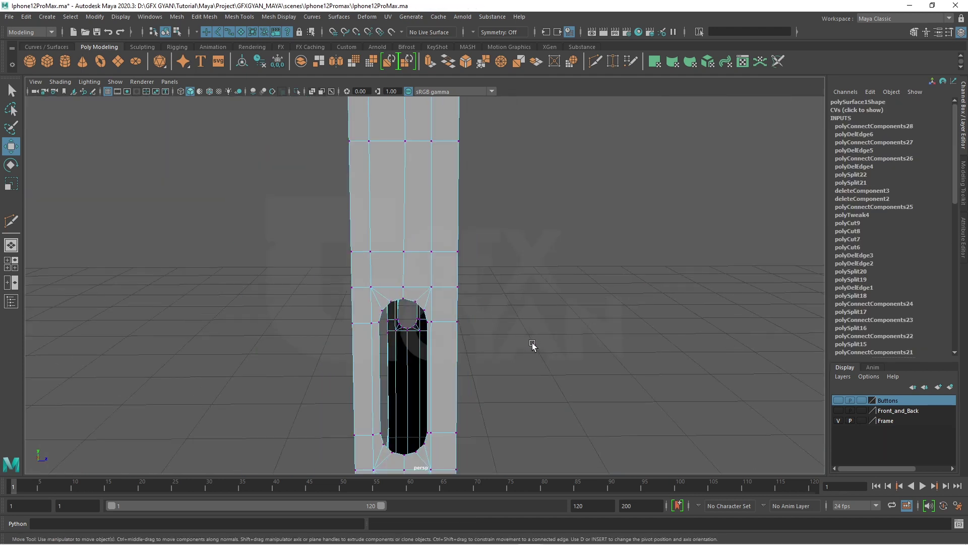
key("1")
scroll(530, 334, "down", 3)
scroll(529, 332, "down", 3)
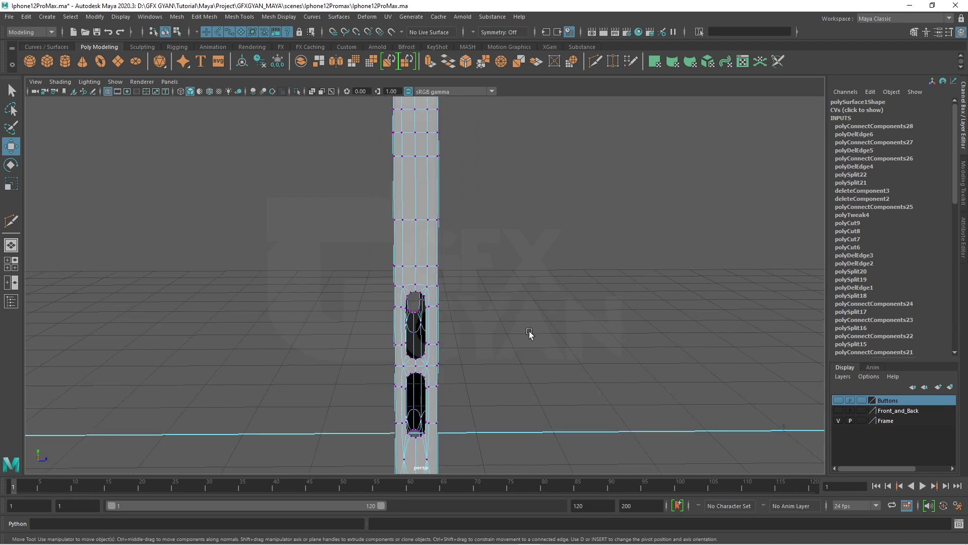
mouse_move(529, 331)
left_mouse_down("alt")
mouse_move(470, 334)
mouse_move(463, 299)
left_mouse_up("alt")
scroll(477, 346, "up", 3)
scroll(413, 157, "down", 2)
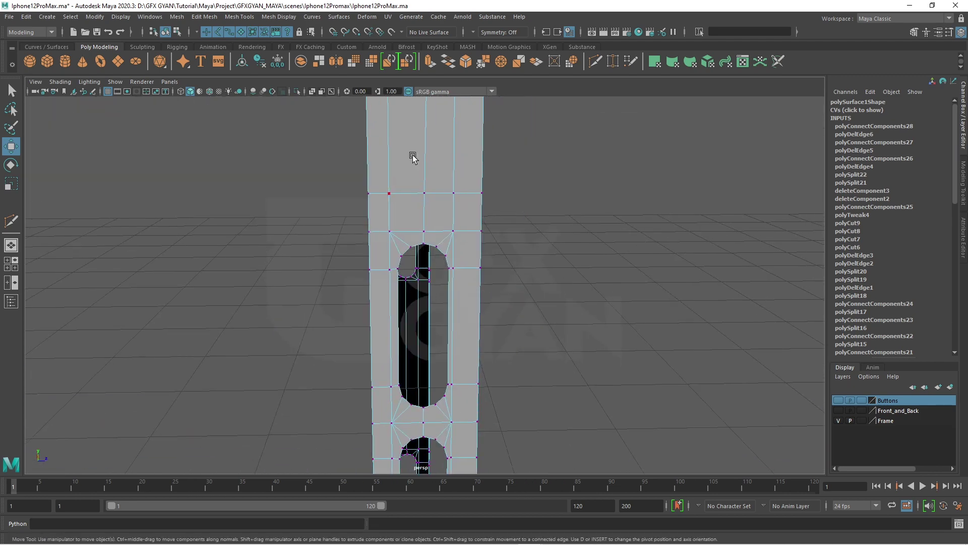
Enlarge the top view and zoom in on the slot in the side strip.
key("space")
key("space")
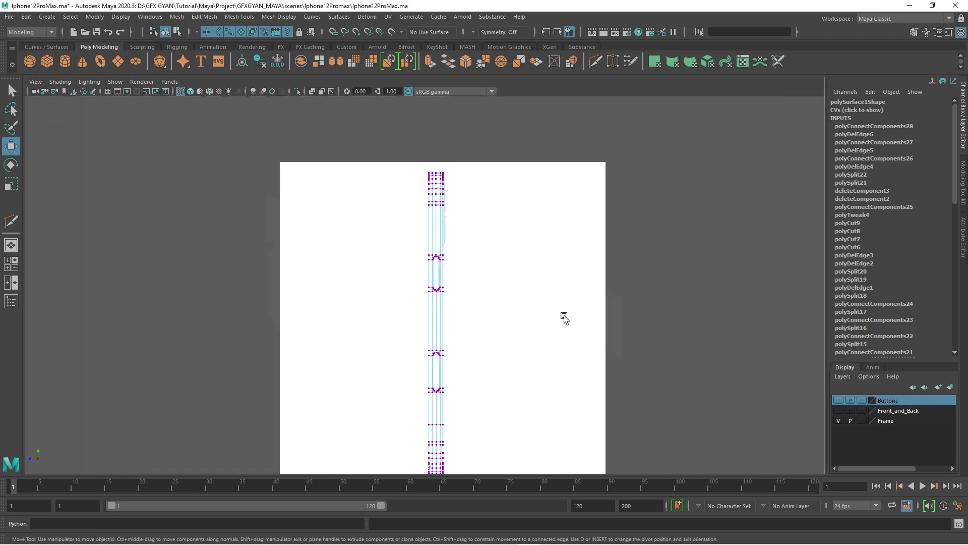
scroll(515, 302, "up", 1)
middle_click_drag(514, 302, 514, 190, "alt")
scroll(536, 245, "up", 2)
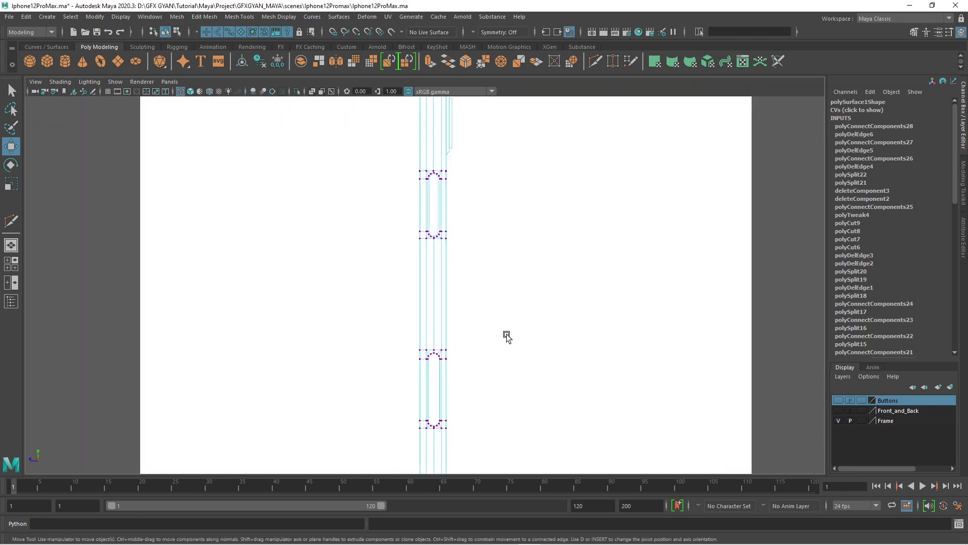
key("space")
key("space")
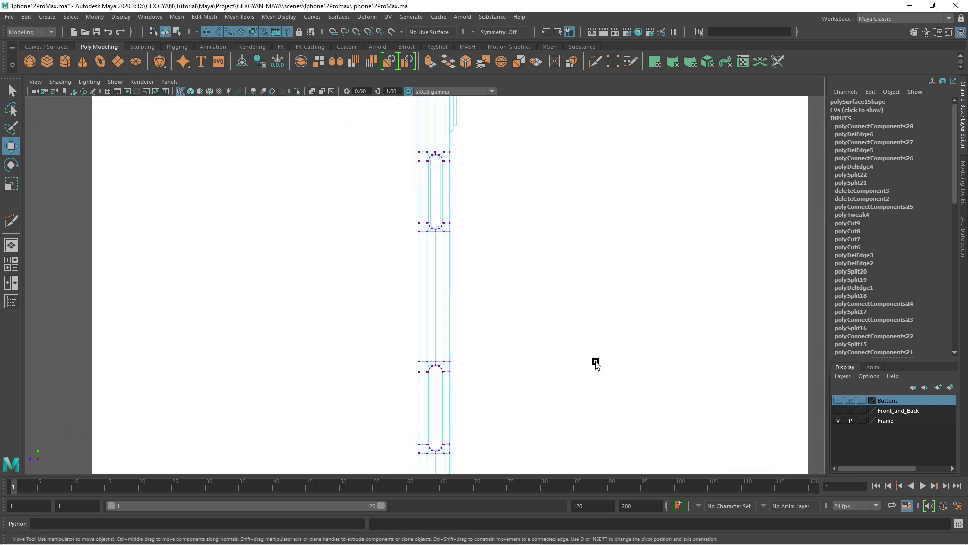
key("space")
left_click_drag(532, 251, 533, 250)
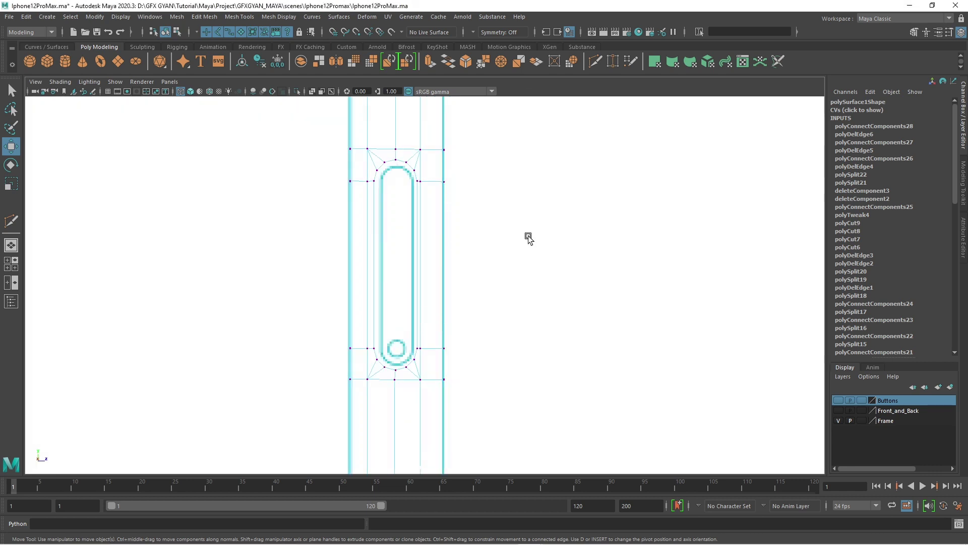
scroll(524, 237, "up", 2)
scroll(480, 401, "up", 2)
scroll(481, 401, "up", 2)
scroll(454, 312, "up", 1)
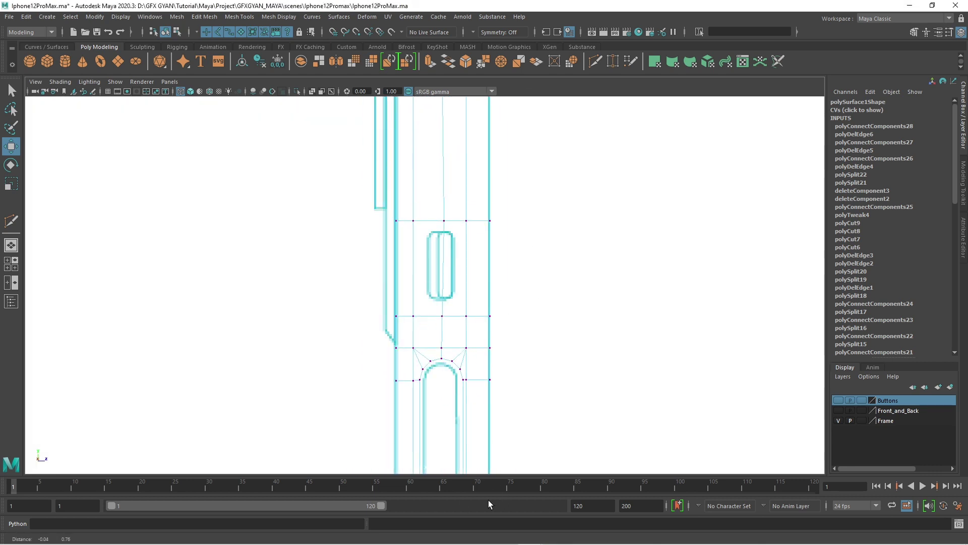
scroll(443, 277, "up", 1)
scroll(452, 248, "up", 1)
scroll(456, 204, "up", 1)
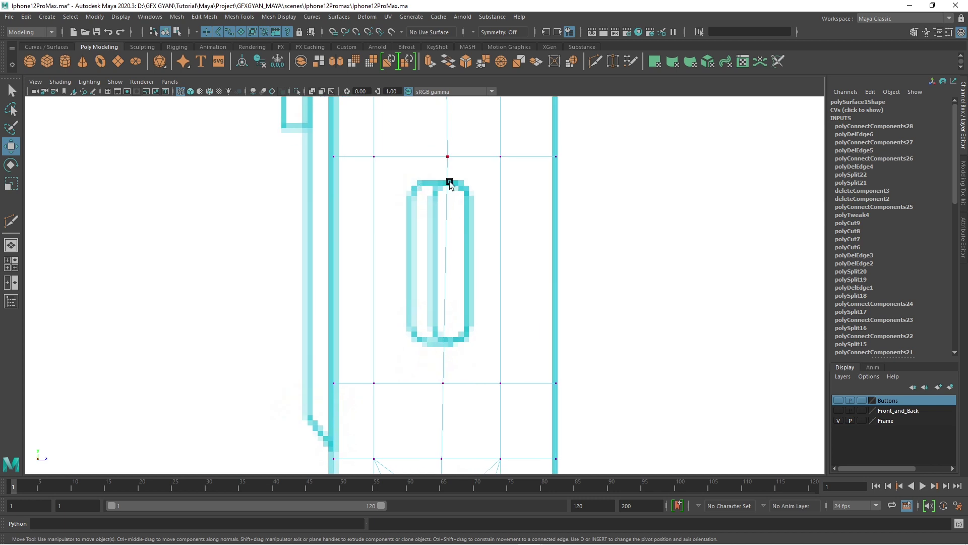
Draw a polygon box over the oval slot in Top view and move it beside the frame.
left_click(47, 61)
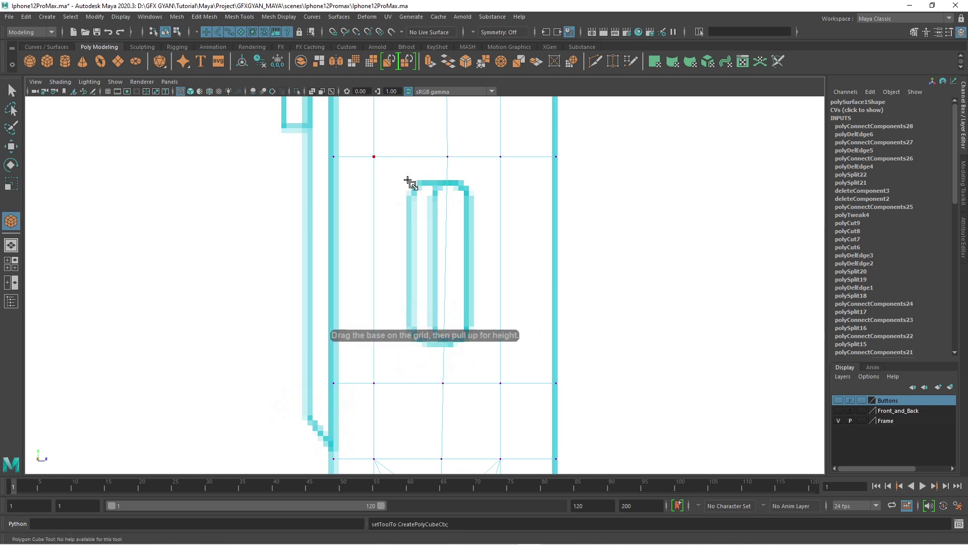
left_click_drag(408, 177, 467, 300)
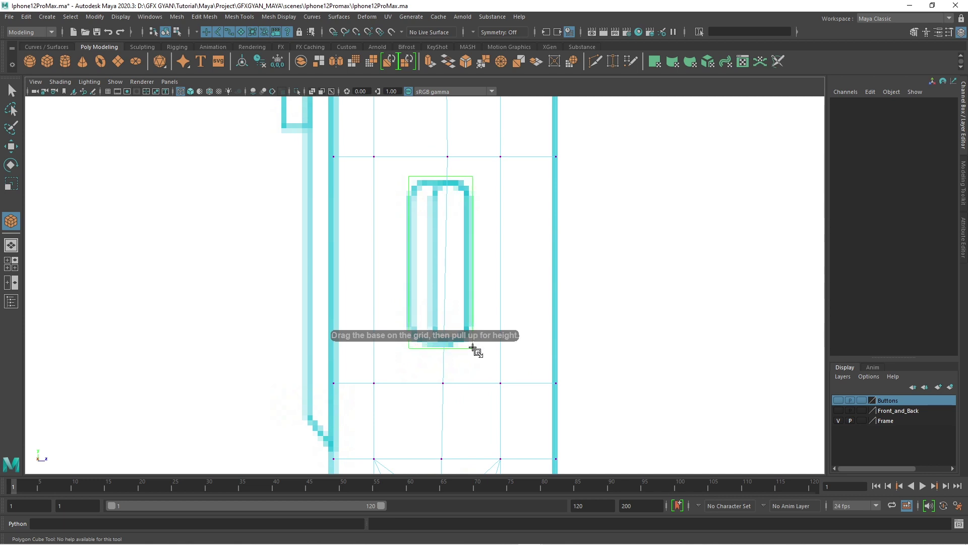
left_click_drag(473, 347, 505, 197)
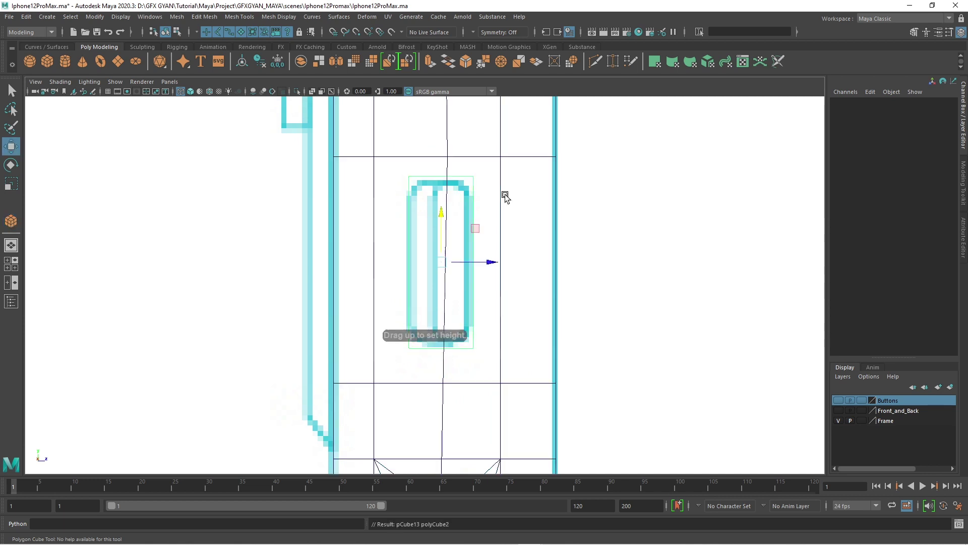
key("space")
key("space")
left_click_drag(508, 253, 451, 193, "alt")
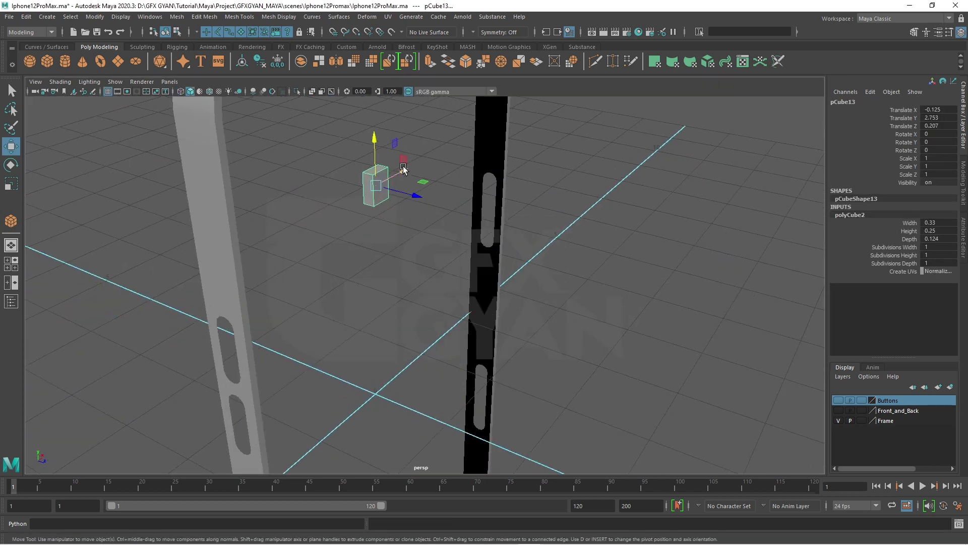
left_click_drag(403, 166, 260, 237)
key("f")
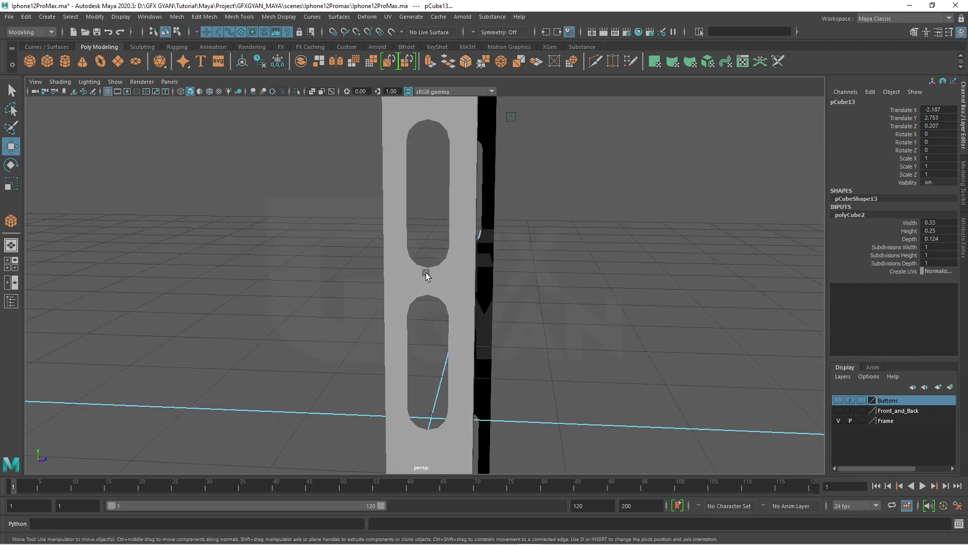
mouse_move(426, 272)
left_mouse_down("alt")
mouse_move(371, 335)
mouse_move(485, 373)
mouse_move(416, 369)
left_mouse_up("alt")
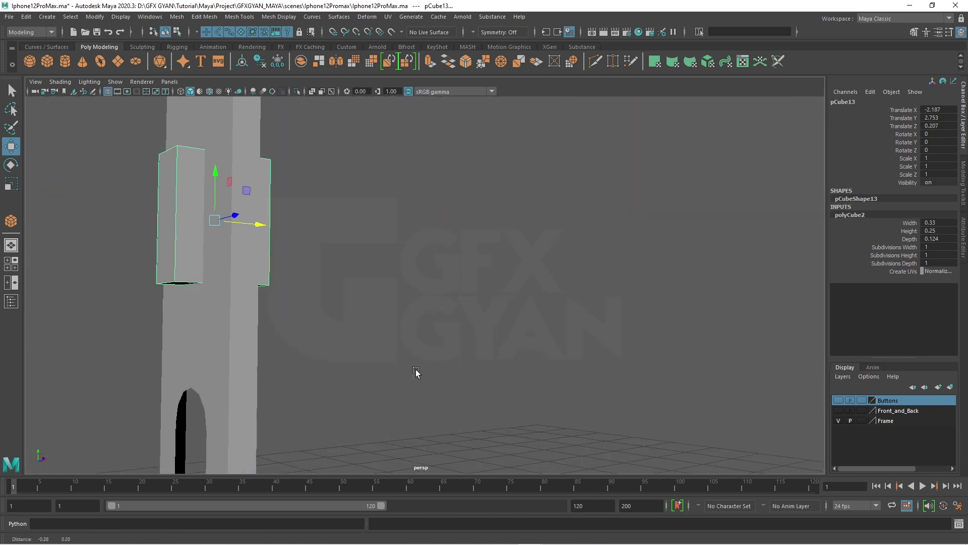
Switch the new box to edge mode and select two of its edges.
right_click(245, 222)
mouse_move(245, 222)
left_mouse_down("alt")
mouse_move(238, 241)
mouse_move(206, 255)
left_mouse_up("alt")
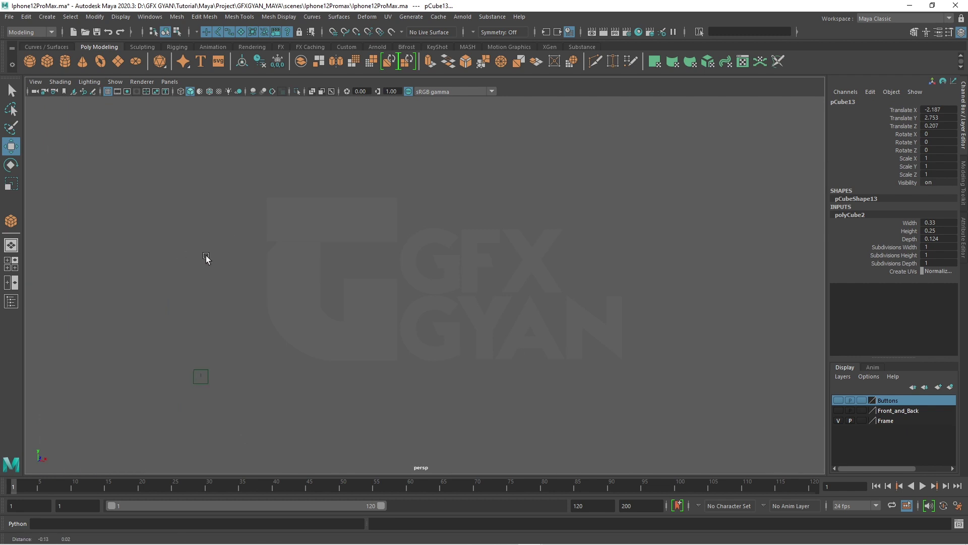
key("f")
right_click(318, 192)
left_click(318, 192)
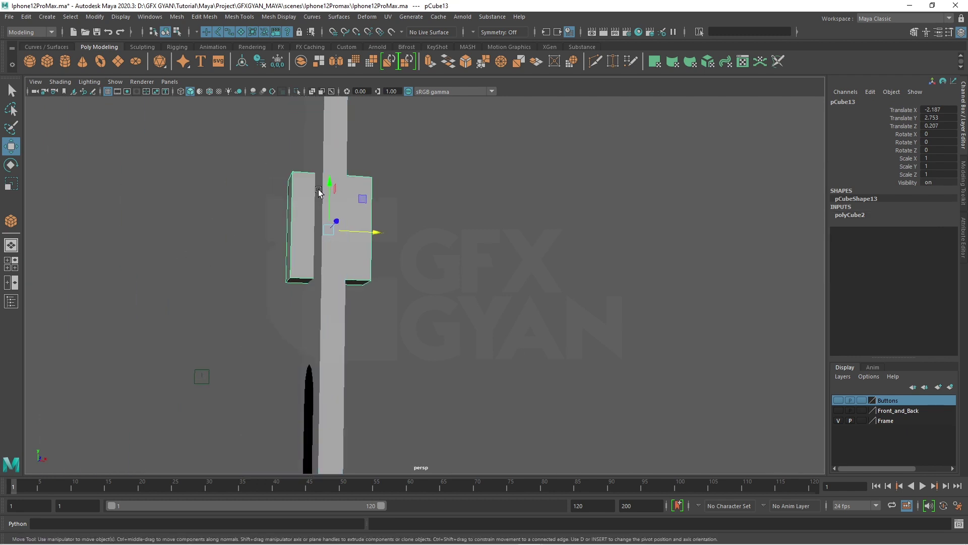
right_click_drag(298, 183, 296, 156)
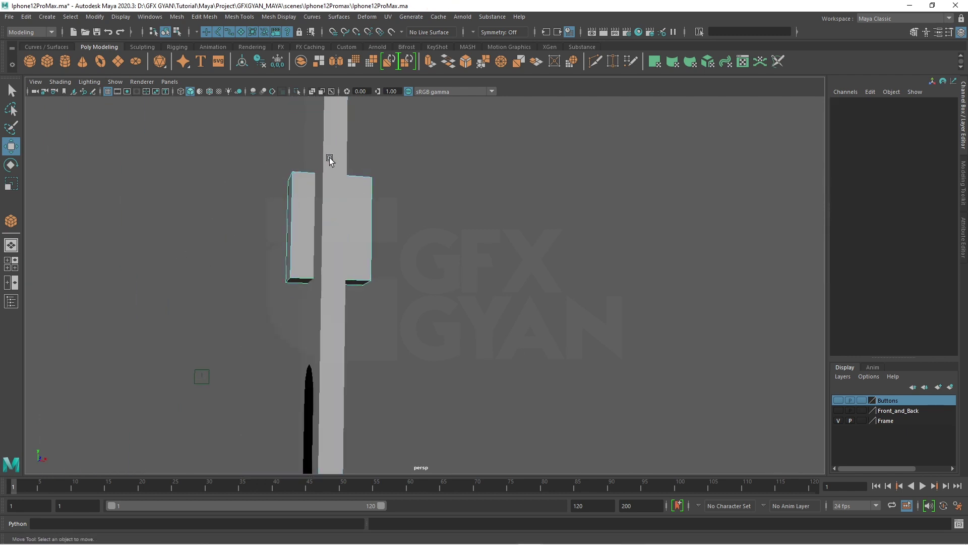
left_click_drag(329, 158, 312, 180, "alt")
left_click_drag(207, 191, 307, 197, "alt")
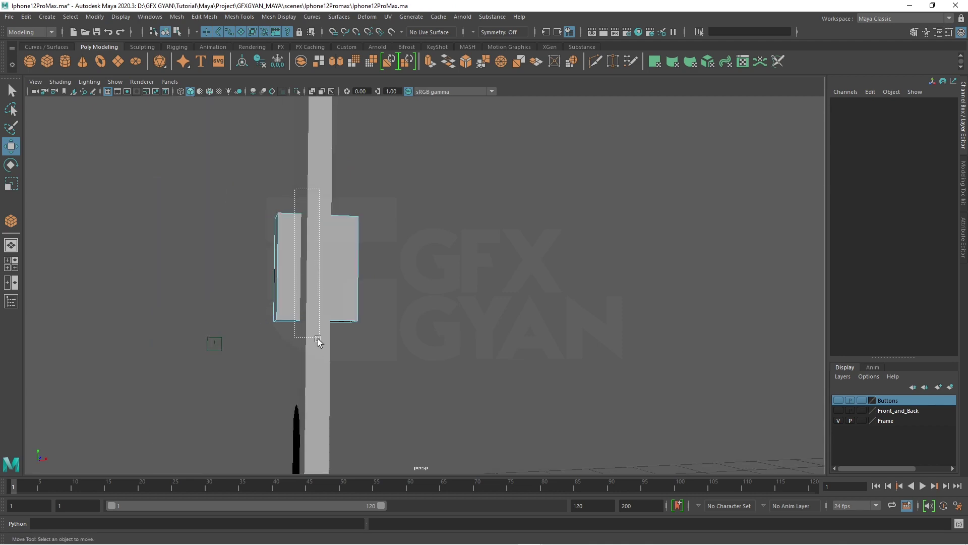
left_click_drag(319, 341, 319, 341)
mouse_move(462, 342)
left_mouse_down("alt")
mouse_move(331, 261)
mouse_move(610, 301)
mouse_move(448, 316)
mouse_move(459, 283)
mouse_move(463, 304)
left_mouse_up("alt")
key("f")
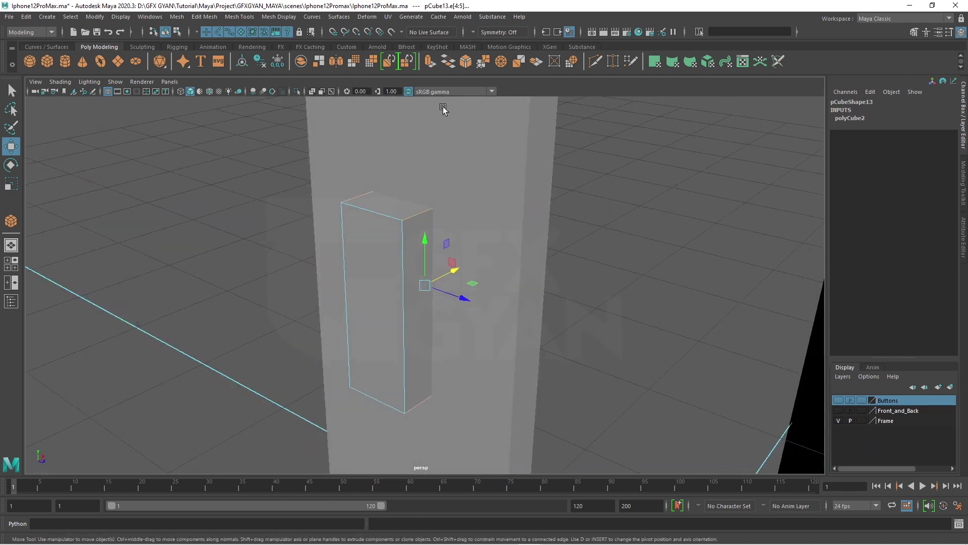
Bevel the button block's selected edges with 3 segments and a 0.42 fraction.
left_click(465, 62)
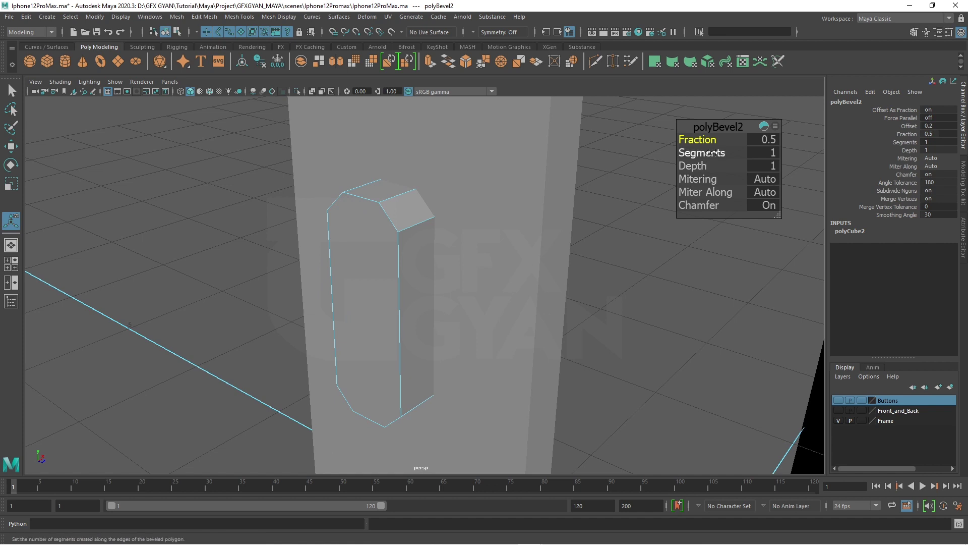
left_click_drag(709, 152, 717, 152)
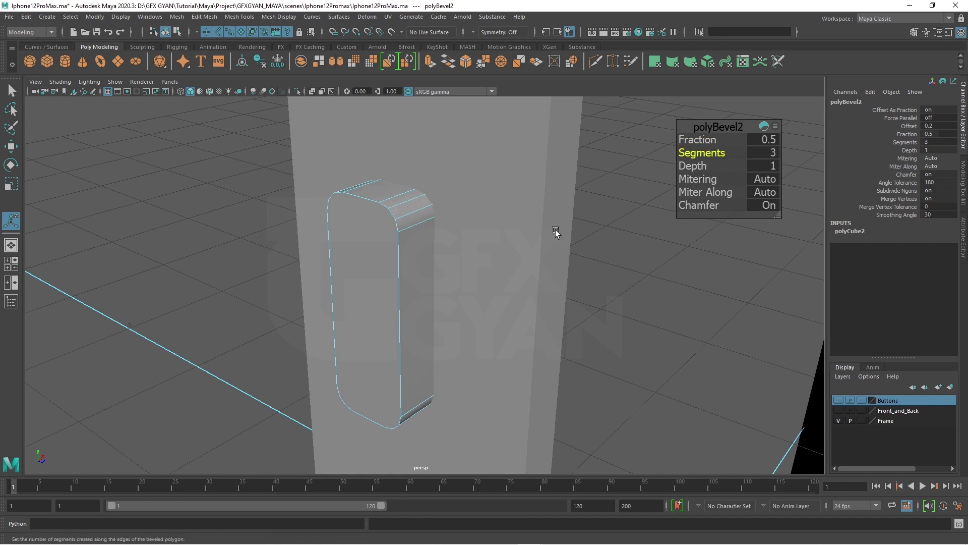
key("space")
key("space")
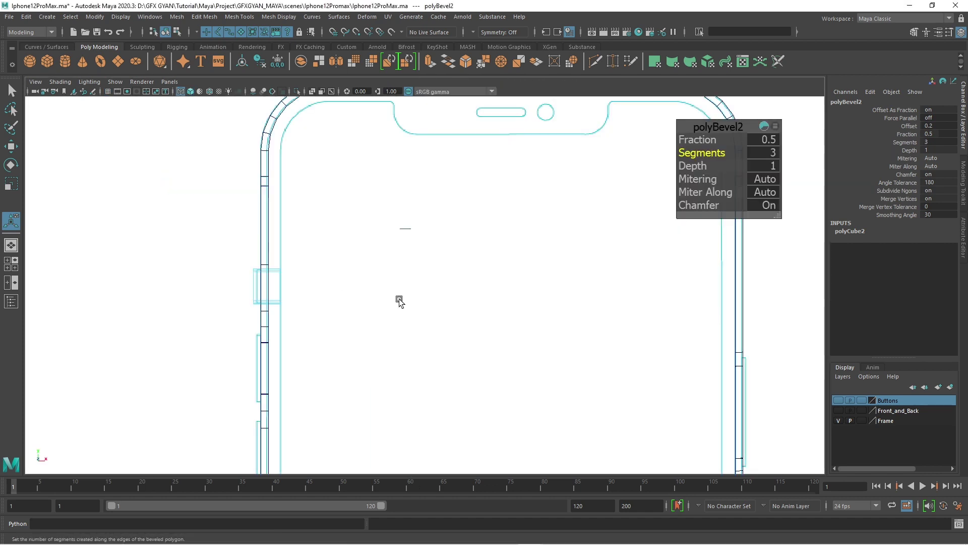
key("space")
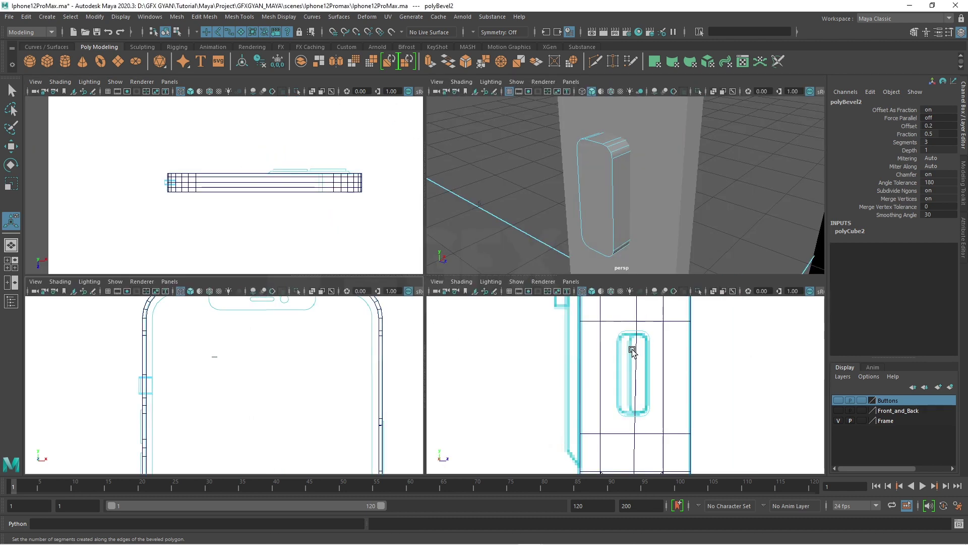
key("space")
scroll(414, 171, "up", 1)
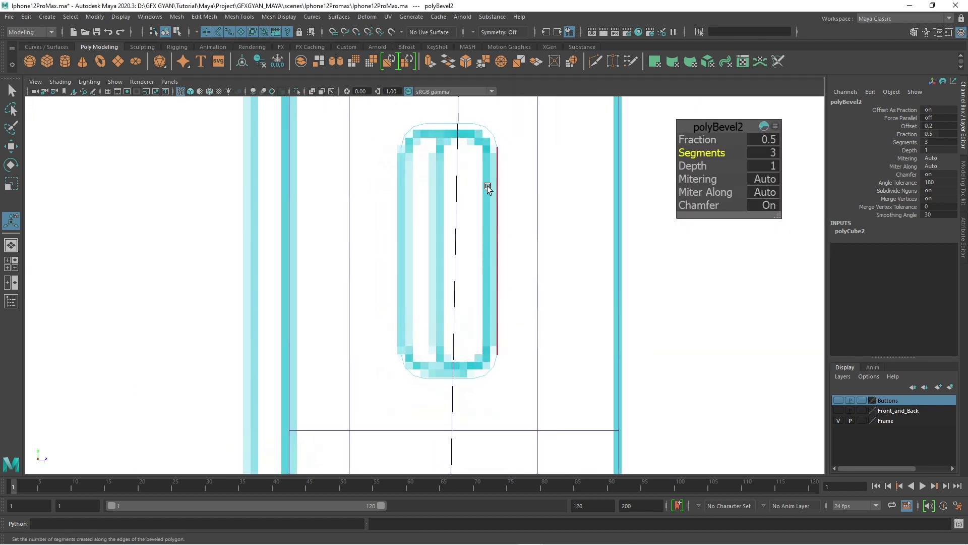
scroll(549, 272, "up", 1)
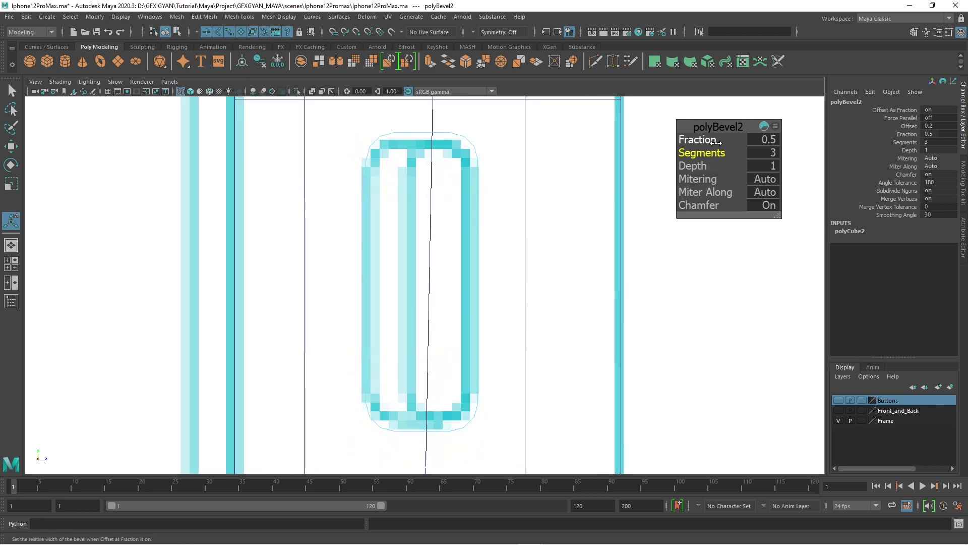
left_click_drag(715, 140, 712, 139)
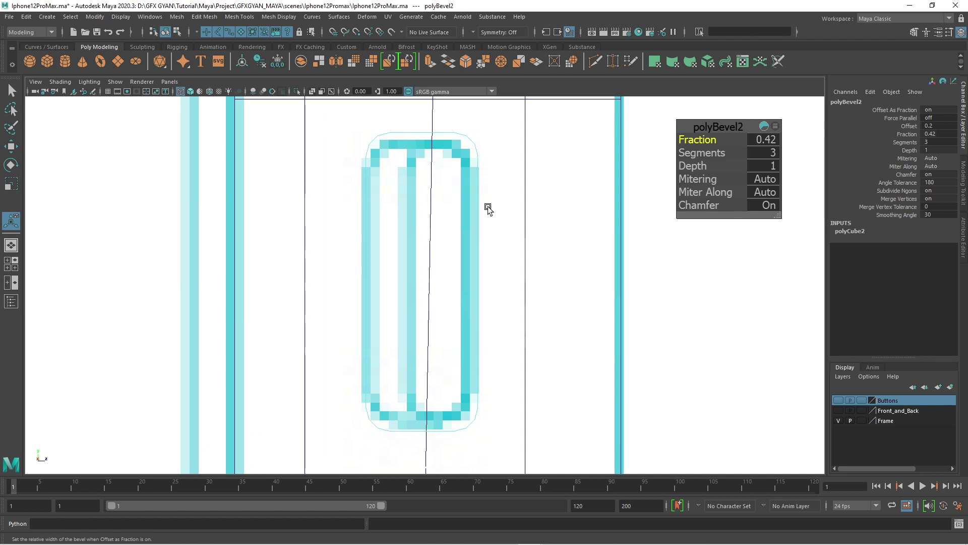
Nudge the bevelled button slightly along its depth and upward.
right_click_drag(478, 145, 496, 133)
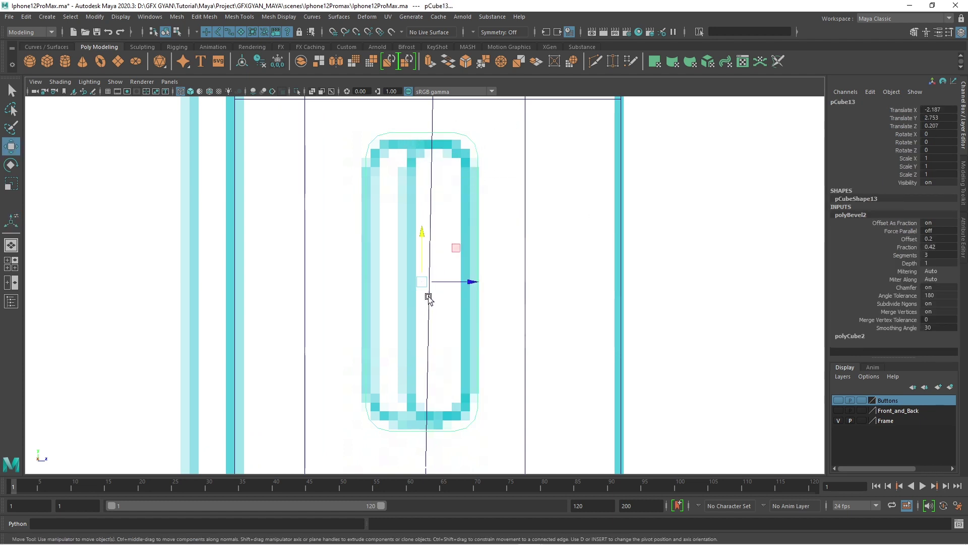
left_click_drag(460, 283, 458, 285)
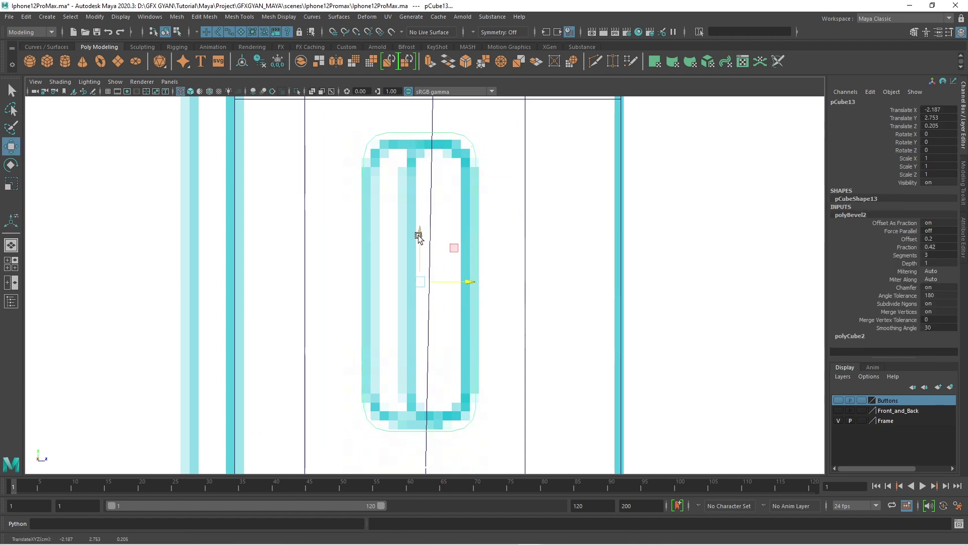
left_click_drag(418, 237, 422, 234)
Duplicate the button block with Ctrl+D and add the copy to the Buttons layer.
key("space")
key("space")
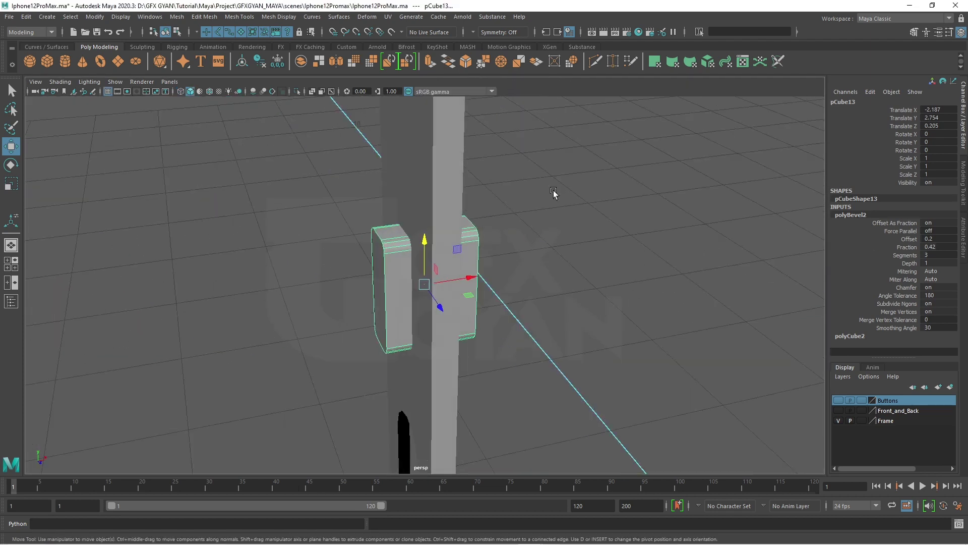
left_click_drag(457, 230, 502, 239, "alt")
left_click(492, 197)
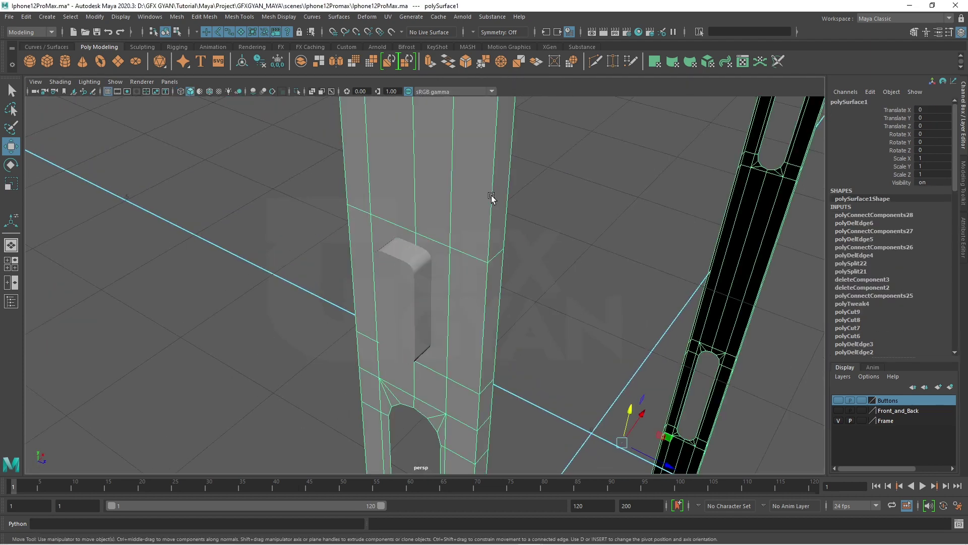
left_click(414, 296)
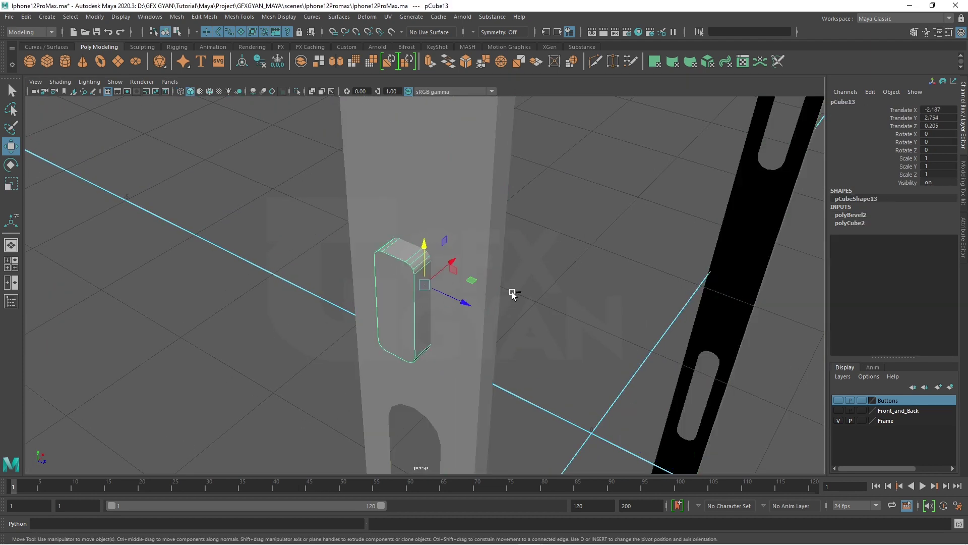
mouse_move(539, 306)
left_mouse_down("alt")
mouse_move(552, 313)
mouse_move(504, 304)
left_mouse_up("alt")
key("ctrl+d")
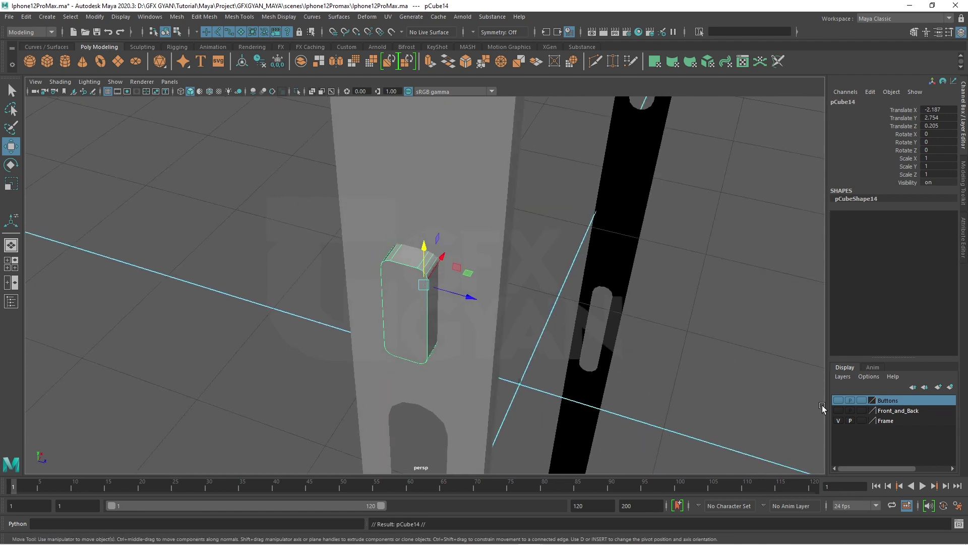
right_click(877, 403)
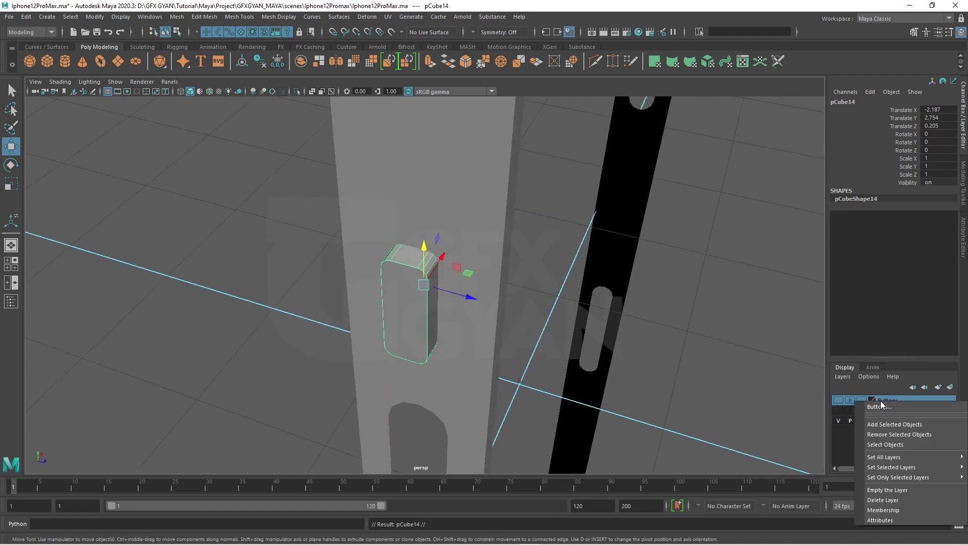
left_click(897, 428)
Boolean-subtract the button from the phone frame to cut a rounded slot.
left_click(393, 308)
left_click(573, 378)
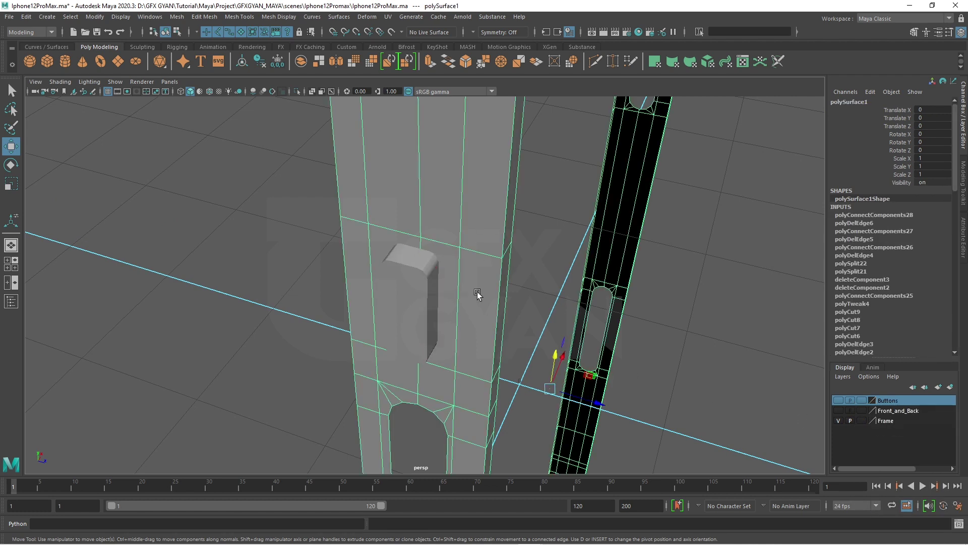
left_click(408, 313, "shift")
left_click(180, 19)
mouse_move(197, 42)
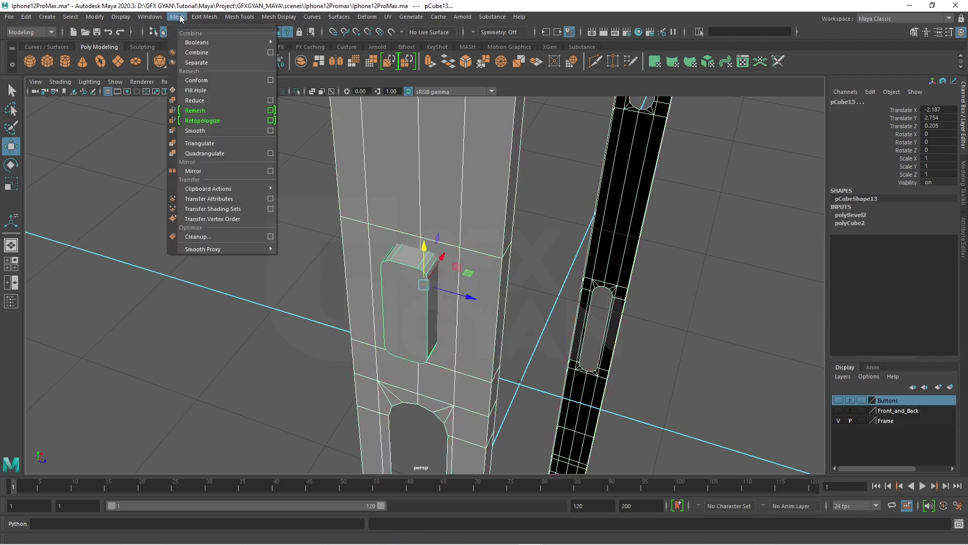
left_click(306, 51)
mouse_move(283, 253)
left_mouse_down("alt")
mouse_move(324, 259)
mouse_move(317, 225)
left_mouse_up("alt")
left_click(602, 276)
key("t")
left_click(523, 333)
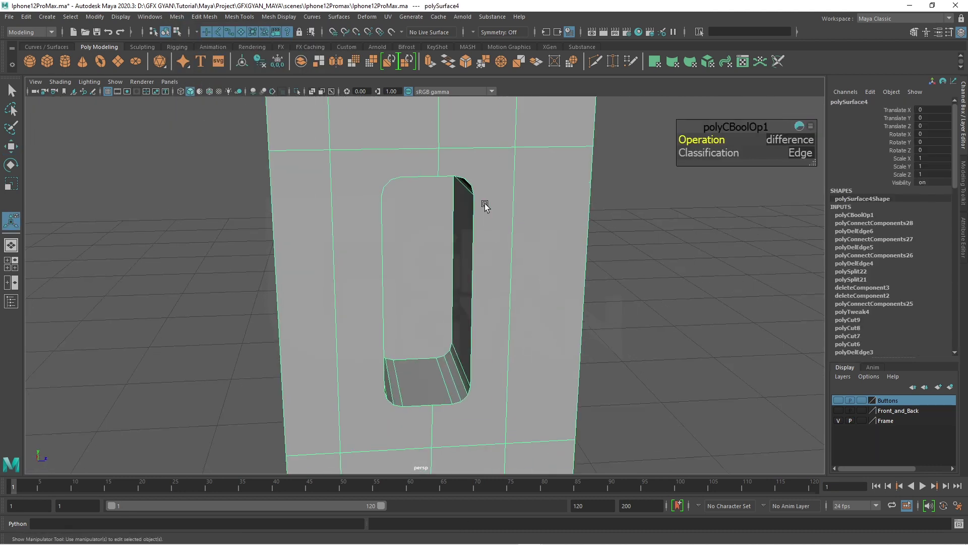
Box-select and delete the leftover faces inside the new slot.
mouse_move(484, 205)
left_mouse_down("alt")
mouse_move(484, 186)
mouse_move(480, 201)
left_mouse_up("alt")
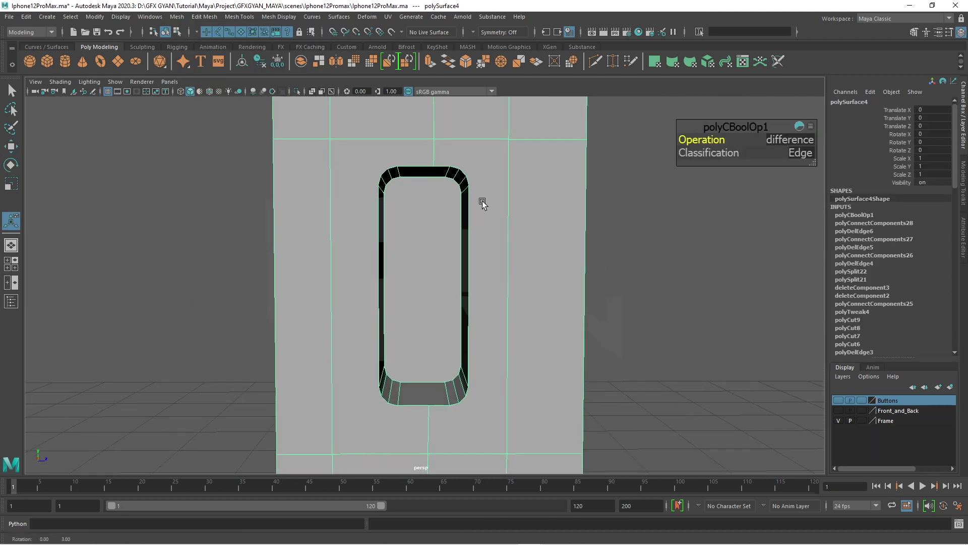
middle_click_drag(480, 201, 485, 217, "alt")
mouse_move(477, 211)
left_mouse_down("alt")
mouse_move(501, 233)
mouse_move(467, 238)
mouse_move(480, 244)
mouse_move(499, 221)
mouse_move(451, 212)
left_mouse_up("alt")
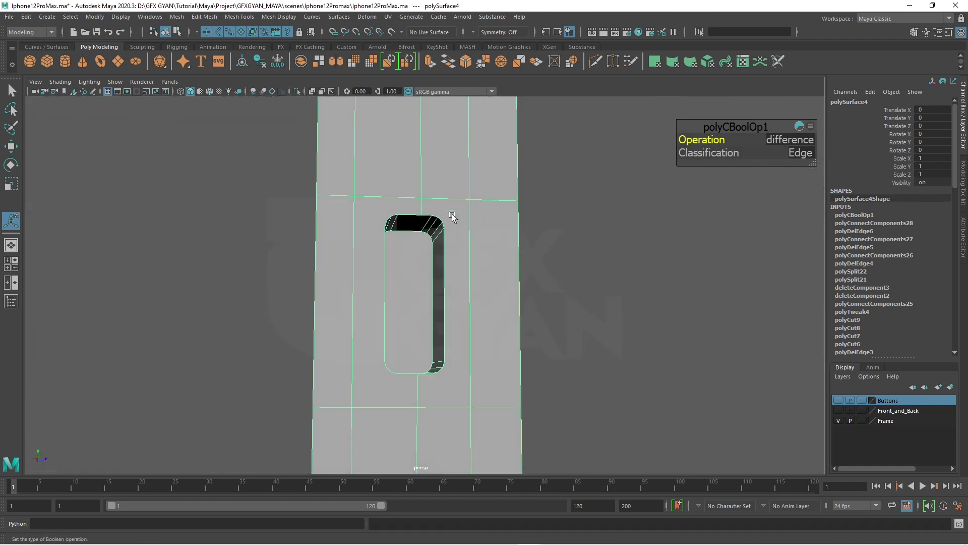
right_click(438, 214)
left_click_drag(443, 254, 529, 273, "alt")
mouse_move(322, 192)
left_mouse_down()
mouse_move(371, 368)
mouse_move(550, 289)
mouse_move(492, 309)
mouse_move(519, 294)
mouse_move(493, 286)
mouse_move(461, 250)
mouse_move(471, 257)
left_mouse_up()
key("Delete")
Switch to vertex mode and select a frame vertex beside the slot.
scroll(560, 286, "up", 2)
right_click_drag(471, 257, 429, 271)
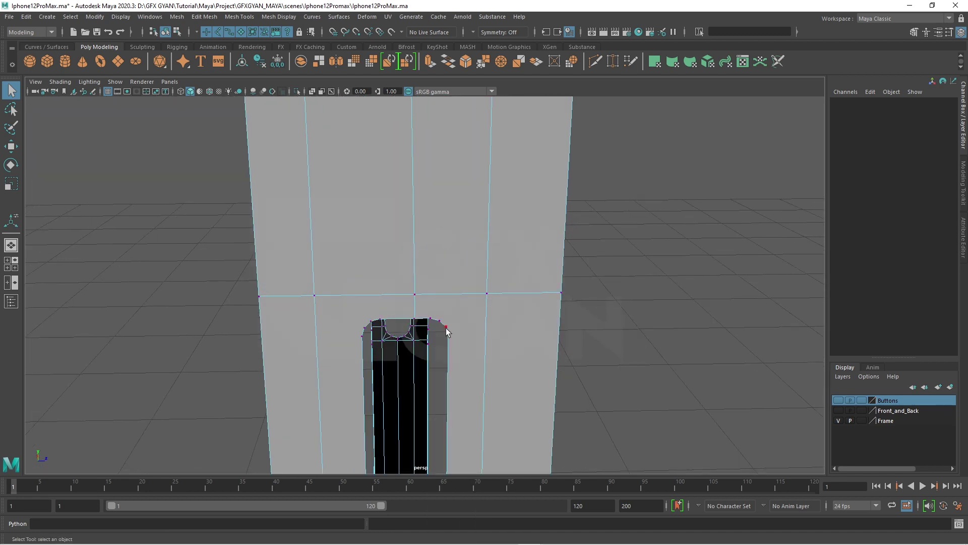
scroll(449, 333, "up", 2)
left_click(514, 297)
Connect neighbouring frame vertices to the slot's top corners, then return to object selection.
right_click(577, 271, "shift")
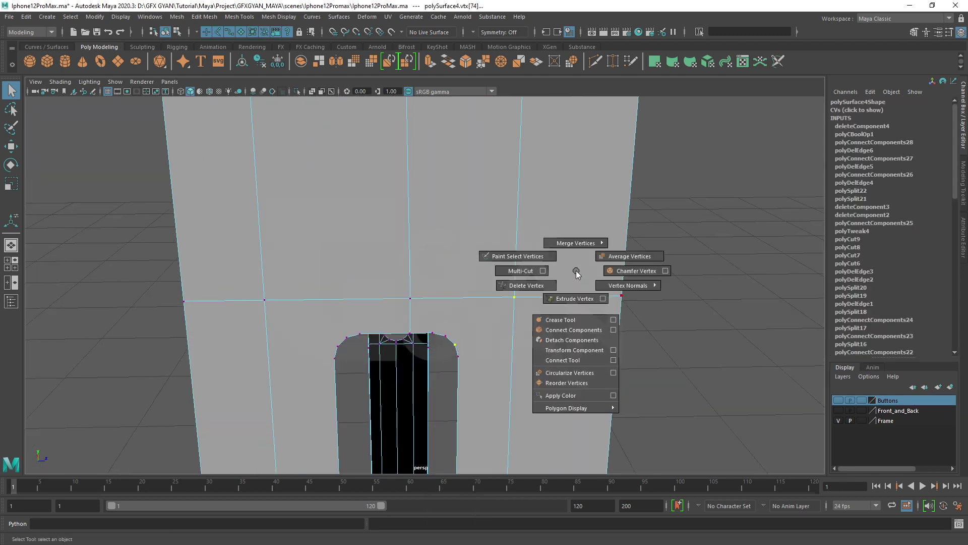
right_click_drag(576, 273, 573, 330, "shift")
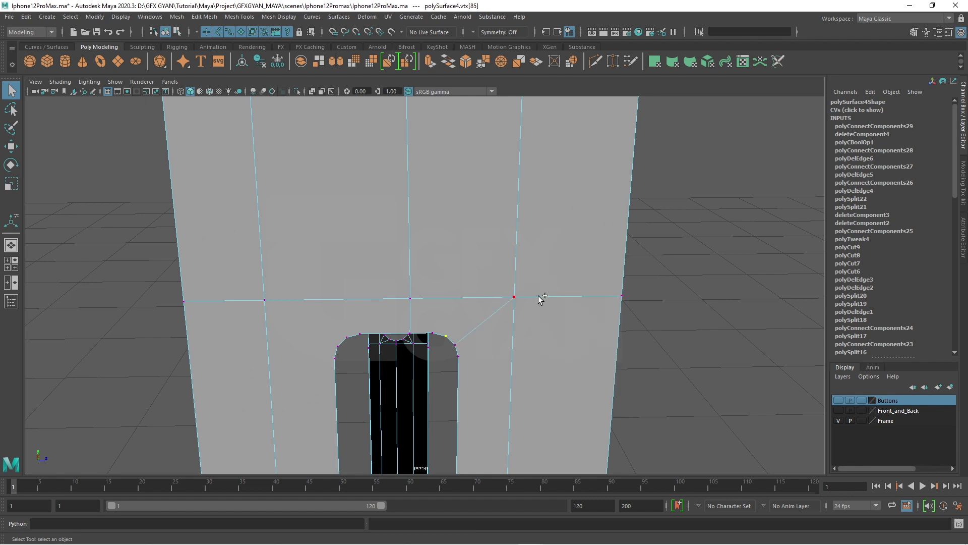
right_click_drag(566, 250, 560, 306, "shift")
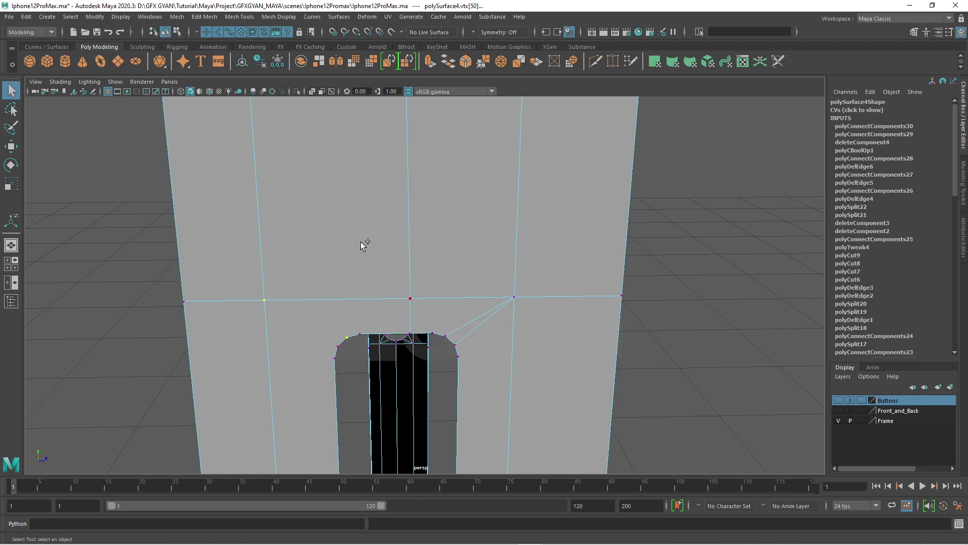
right_click_drag(363, 244, 371, 298, "shift")
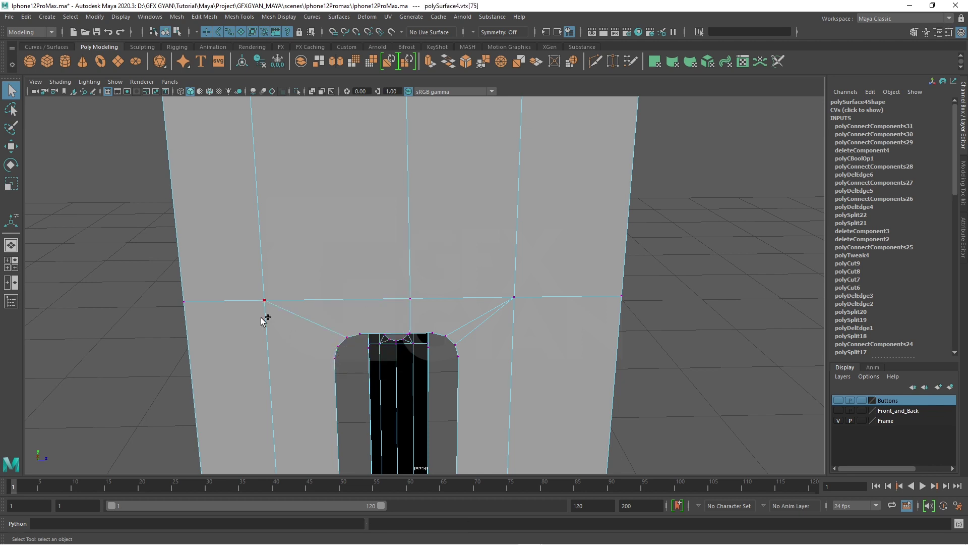
right_click_drag(295, 278, 296, 315, "shift")
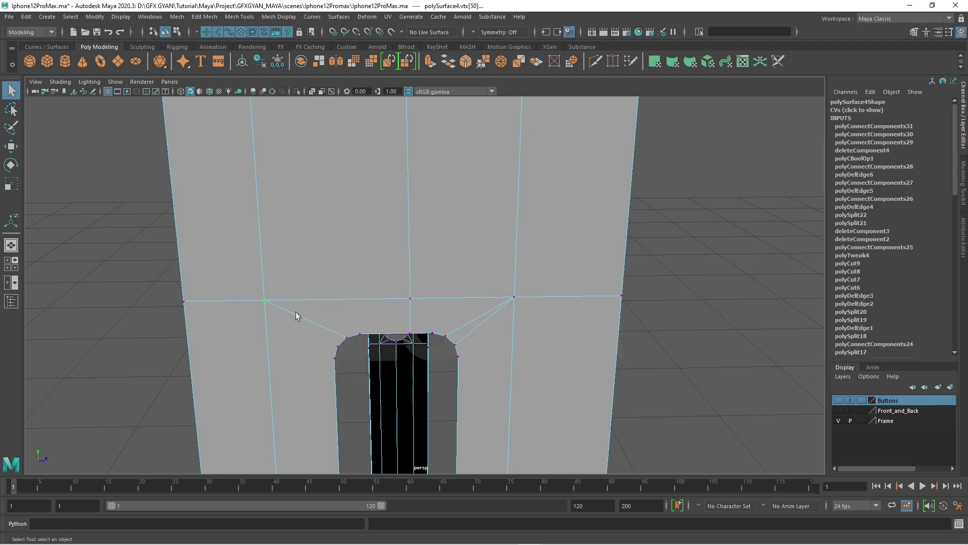
left_click(338, 346)
key("F8")
key("w")
mouse_move(353, 241)
left_mouse_down("alt")
mouse_move(513, 172)
mouse_move(454, 261)
mouse_move(507, 337)
mouse_move(484, 350)
mouse_move(510, 356)
mouse_move(422, 170)
left_mouse_up("alt")
Orbit and zoom to view the slotted frame from above.
scroll(484, 350, "up", 5)
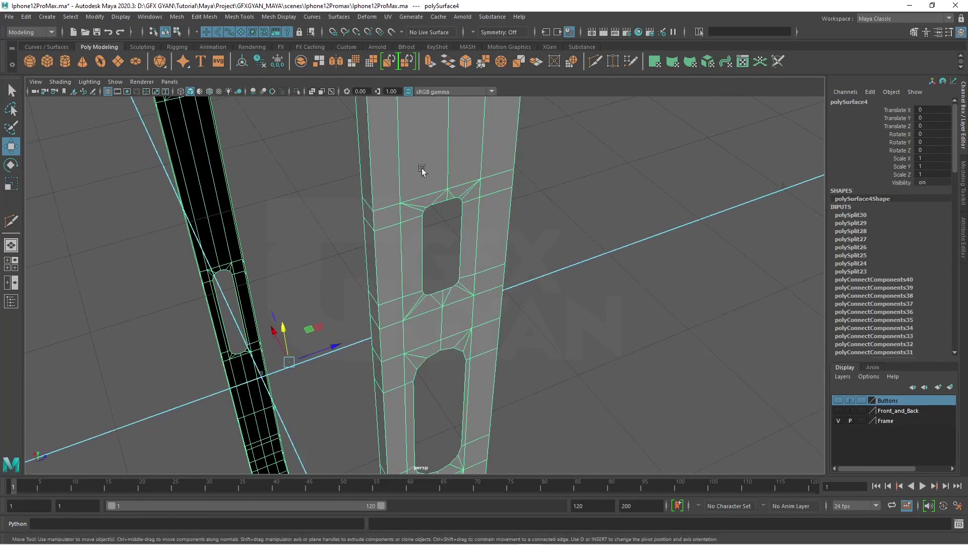
scroll(422, 171, "down", 3)
mouse_move(535, 258)
left_mouse_down("alt")
mouse_move(553, 268)
mouse_move(513, 244)
mouse_move(514, 365)
mouse_move(411, 462)
mouse_move(473, 315)
mouse_move(566, 329)
mouse_move(497, 396)
mouse_move(413, 241)
left_mouse_up("alt")
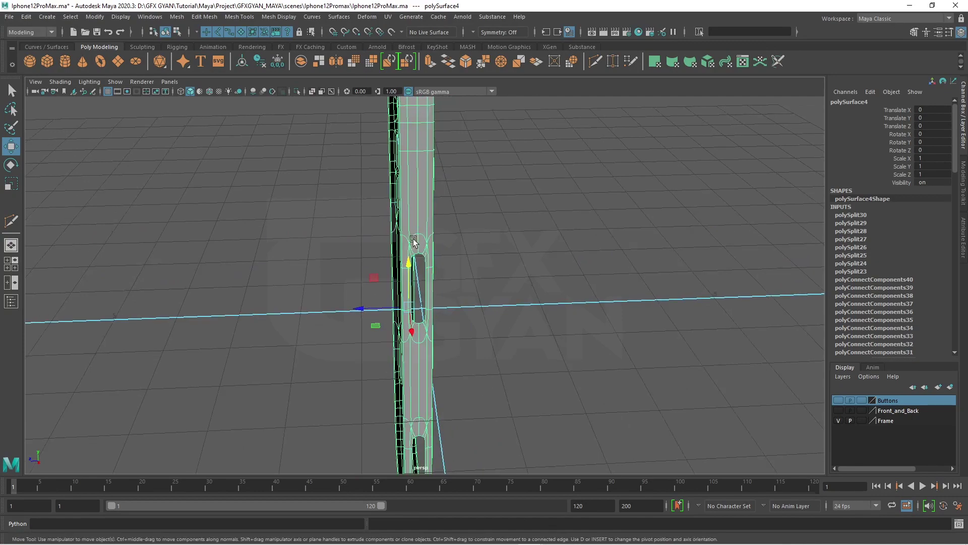
scroll(413, 242, "up", 1)
scroll(454, 242, "up", 1)
scroll(378, 152, "down", 1)
scroll(434, 181, "down", 1)
scroll(446, 192, "down", 3)
Orbit to a low side angle, then pan and zoom across the frame.
left_click_drag(537, 210, 524, 228, "alt")
mouse_move(562, 237)
middle_mouse_down("alt")
mouse_move(539, 276)
mouse_move(517, 279)
middle_mouse_up("alt")
middle_click_drag(460, 342, 475, 296, "alt")
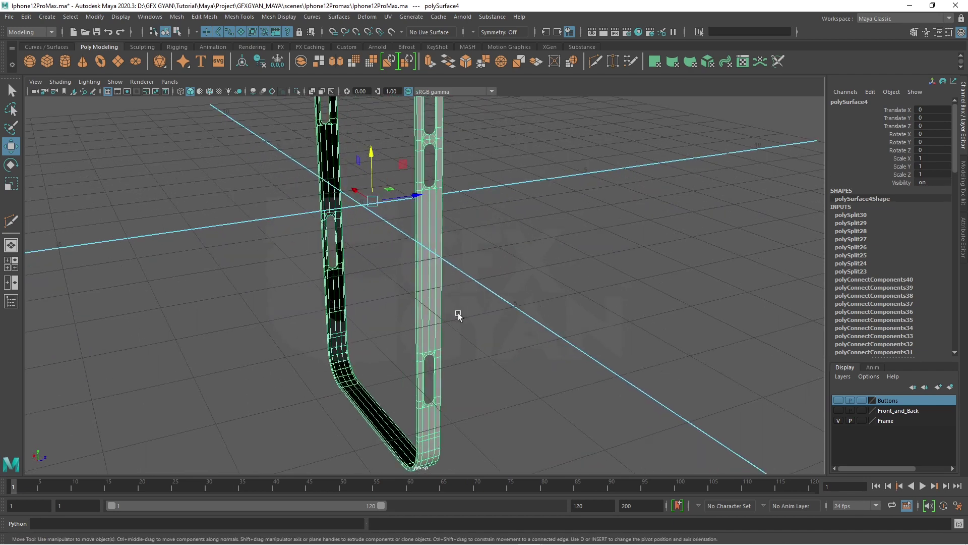
scroll(458, 314, "up", 2)
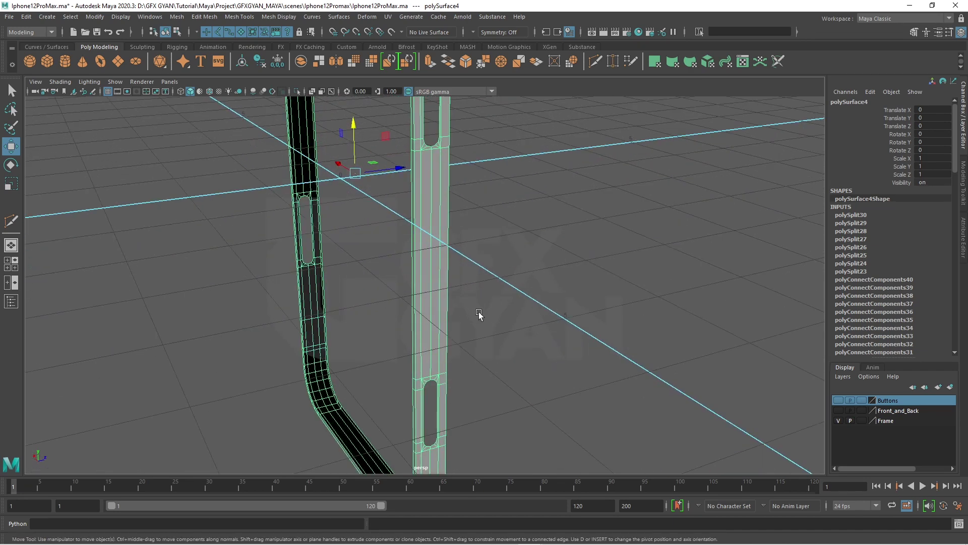
scroll(881, 249, "down", 3)
scroll(873, 166, "down", 3)
scroll(872, 166, "down", 3)
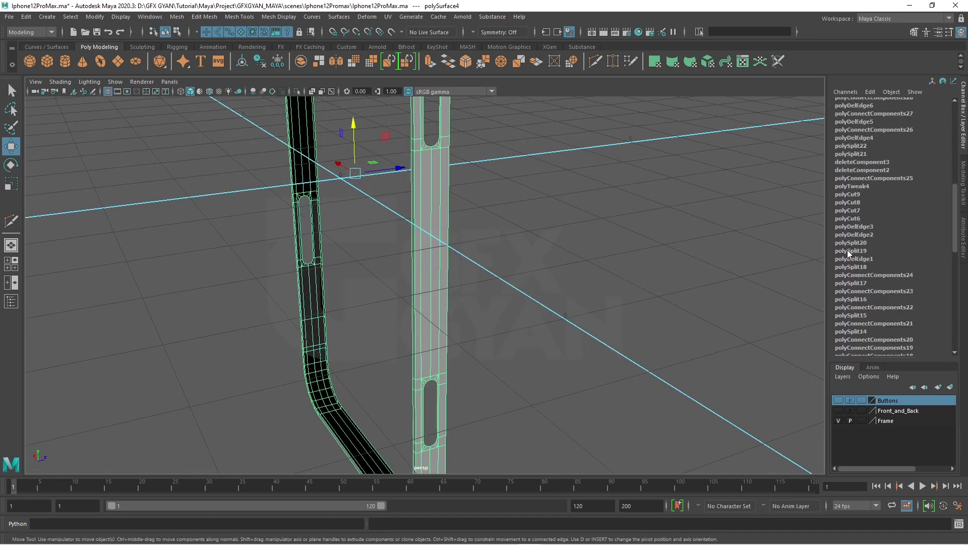
scroll(849, 251, "down", 3)
scroll(857, 254, "down", 3)
scroll(857, 254, "down", 2)
scroll(742, 260, "up", 2)
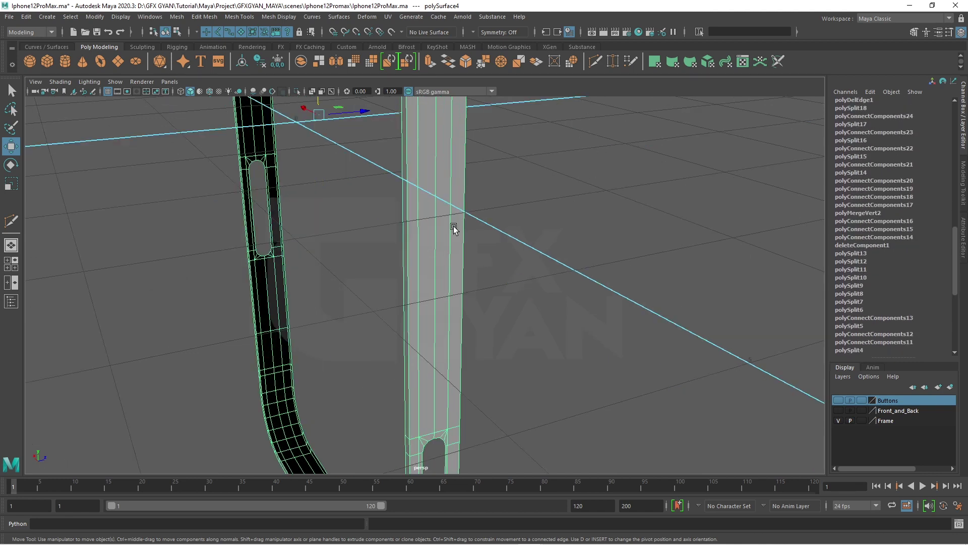
scroll(514, 216, "down", 5)
scroll(513, 216, "down", 2)
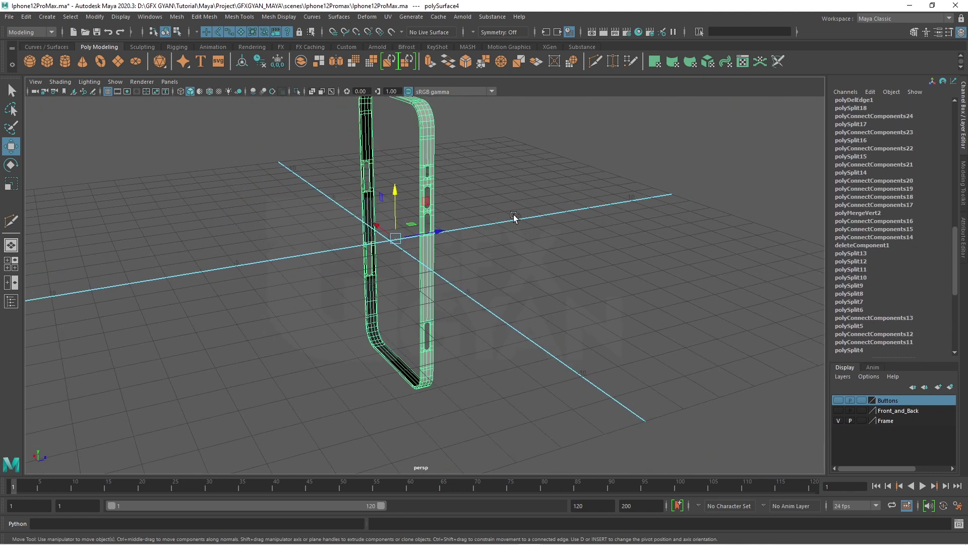
Delete the frame's history via Delete by Type and zoom in on the side button holes.
left_click(26, 17)
mouse_move(56, 135)
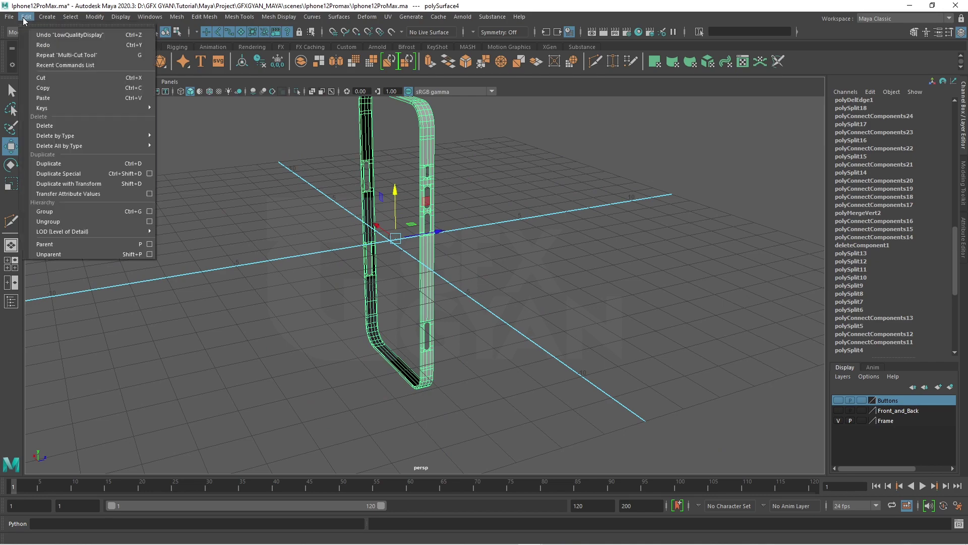
left_click(213, 135)
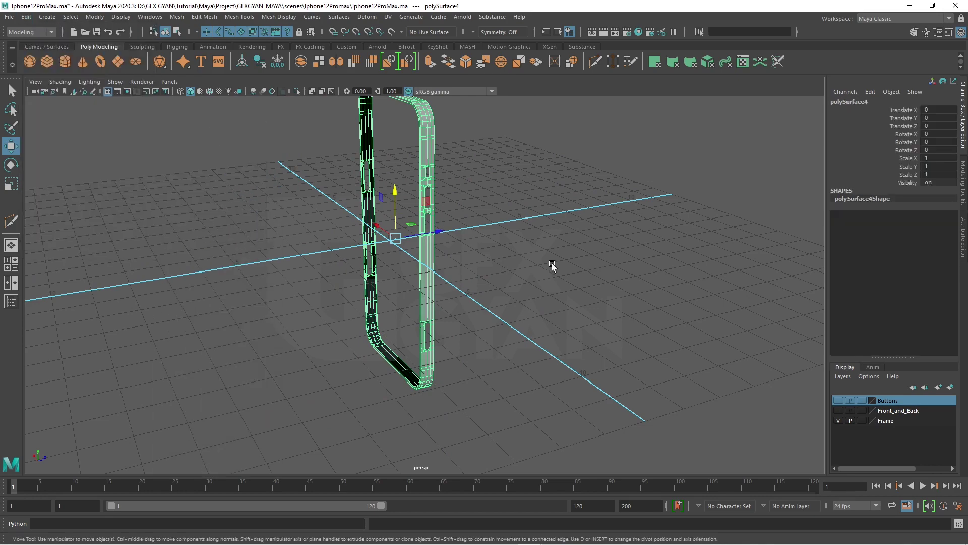
mouse_move(551, 266)
left_mouse_down("alt")
mouse_move(523, 210)
mouse_move(461, 246)
mouse_move(526, 283)
mouse_move(526, 402)
mouse_move(395, 361)
mouse_move(331, 357)
left_mouse_up("alt")
key("5")
left_click(331, 357)
right_click_drag(331, 357, 391, 351, "alt")
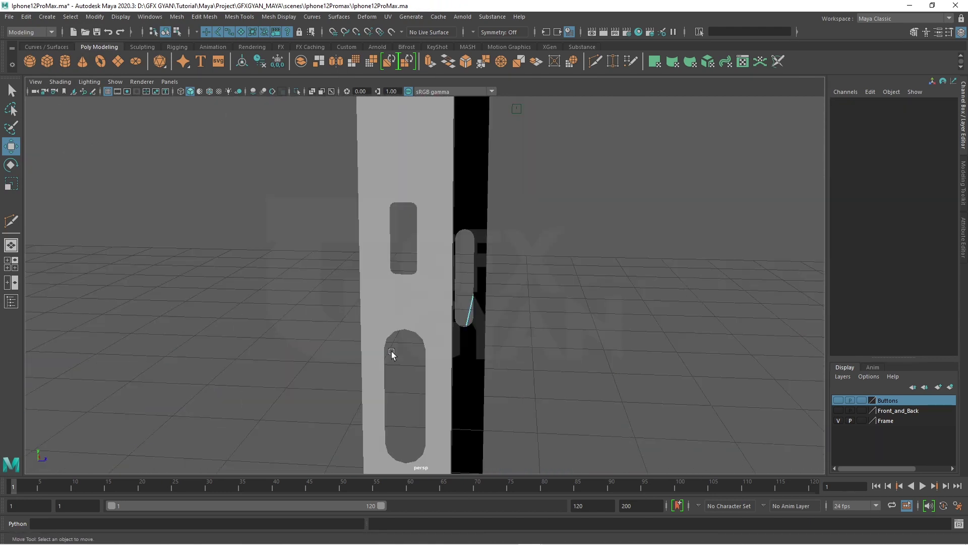
left_click(446, 352)
mouse_move(469, 298)
left_mouse_down("alt")
mouse_move(500, 339)
mouse_move(467, 383)
mouse_move(465, 340)
left_mouse_up("alt")
Select the edge loops around the upper and lower side button holes.
right_click_drag(462, 239, 482, 213)
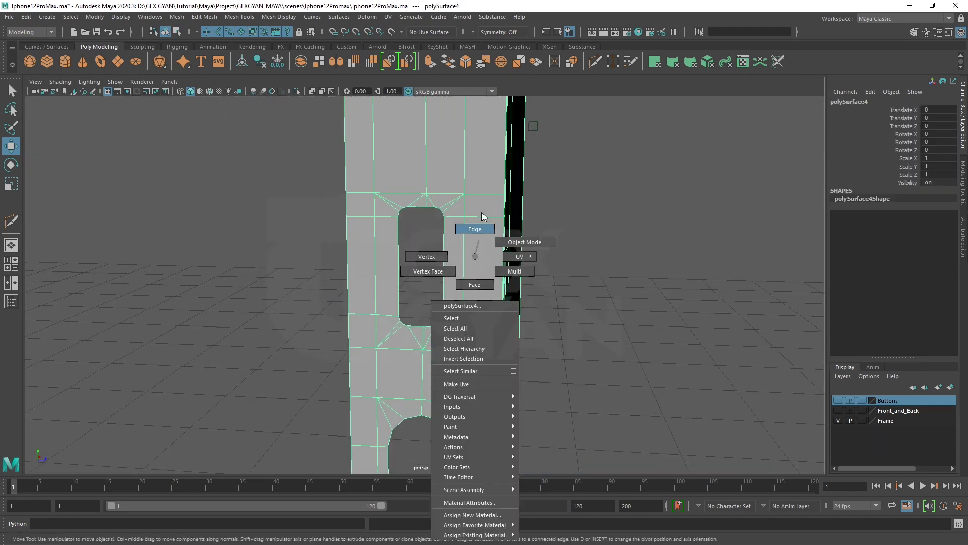
double_click(450, 242)
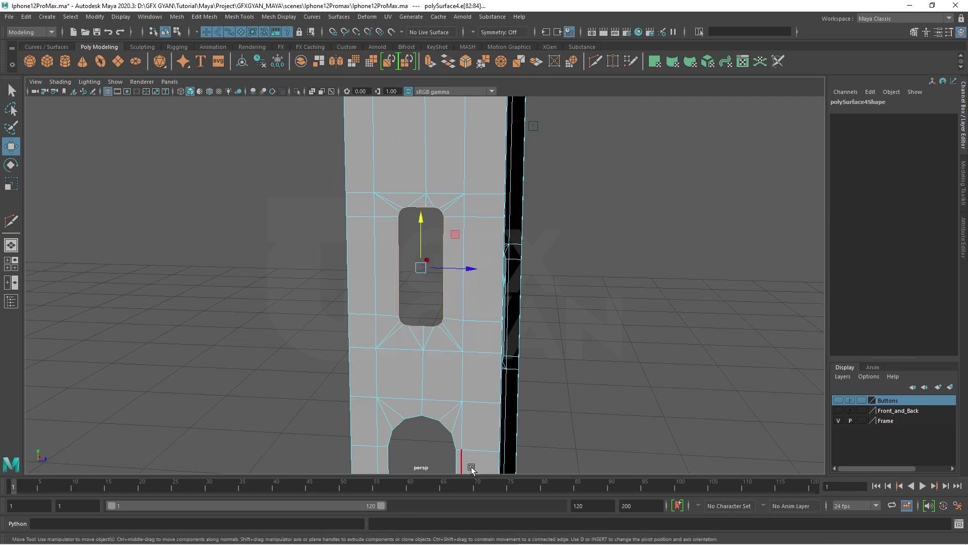
double_click(446, 433)
left_click_drag(466, 436, 436, 247, "alt")
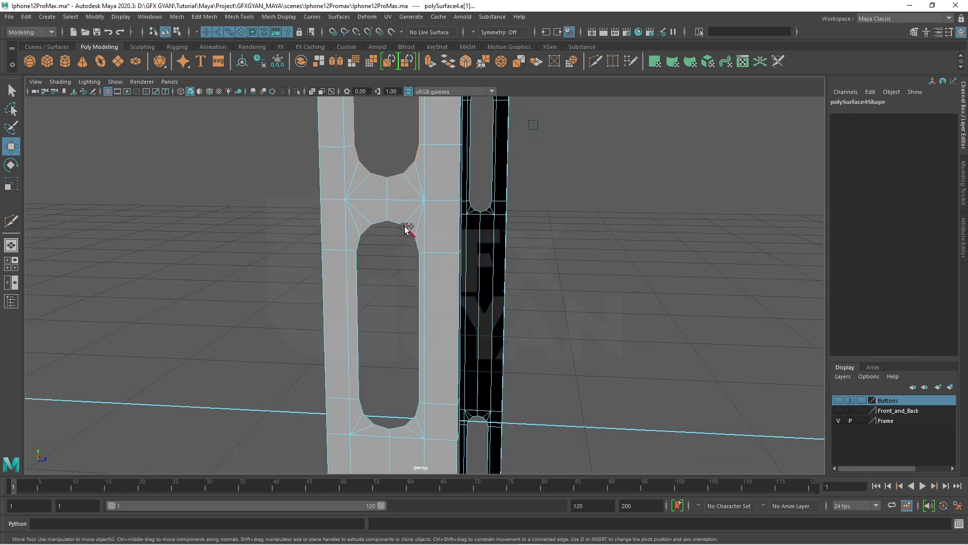
mouse_move(461, 315)
left_mouse_down("alt")
mouse_move(453, 215)
mouse_move(488, 292)
mouse_move(555, 277)
mouse_move(462, 306)
mouse_move(488, 319)
mouse_move(504, 352)
mouse_move(397, 253)
left_mouse_up("alt")
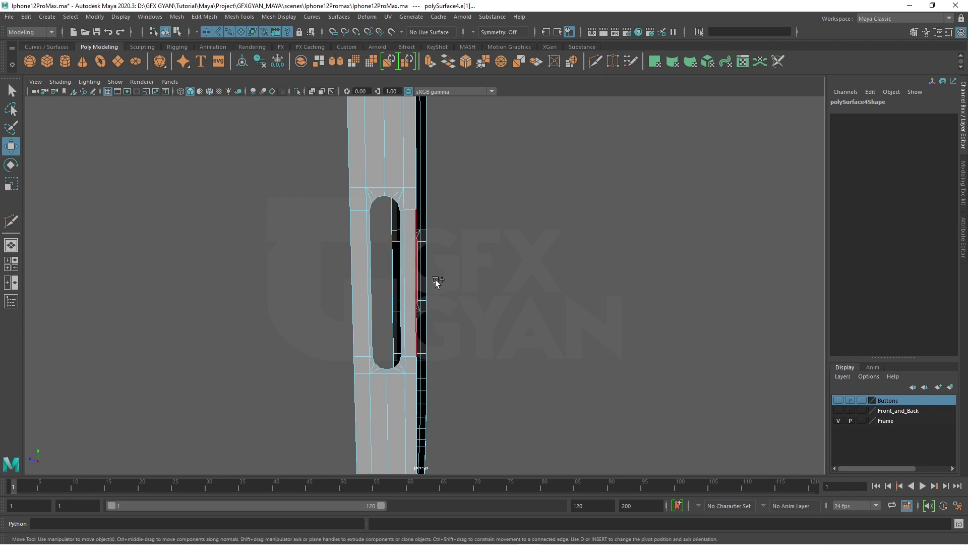
left_click_drag(436, 282, 500, 281, "alt")
mouse_move(274, 291)
left_mouse_down("alt")
mouse_move(553, 289)
mouse_move(520, 272)
mouse_move(474, 374)
left_mouse_up("alt")
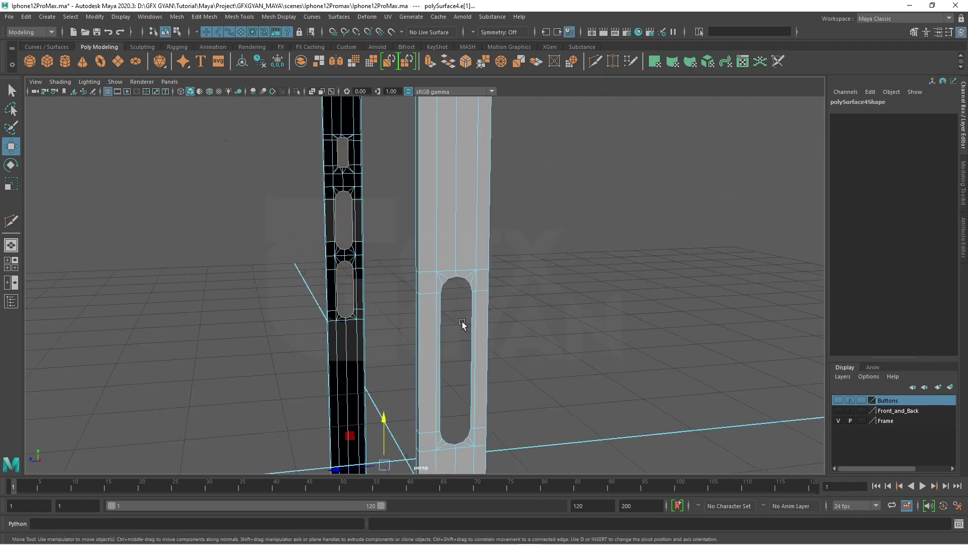
mouse_move(491, 286)
left_mouse_down("alt")
mouse_move(431, 401)
mouse_move(583, 287)
mouse_move(557, 347)
mouse_move(600, 417)
mouse_move(573, 432)
mouse_move(460, 373)
mouse_move(501, 412)
left_mouse_up("alt")
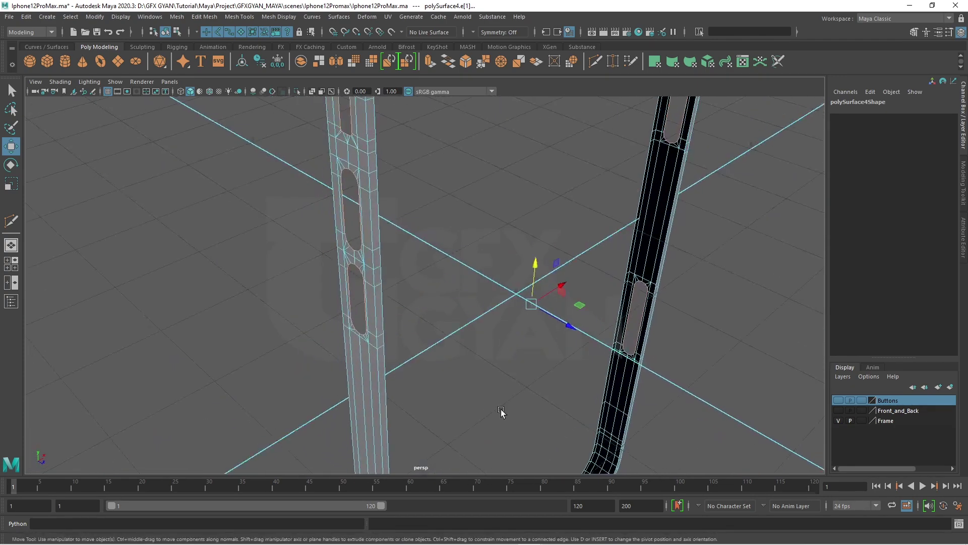
Extrude the selected hole rim edges.
left_click(430, 62)
mouse_move(509, 347)
left_mouse_down("alt")
mouse_move(502, 364)
mouse_move(468, 354)
left_mouse_up("alt")
middle_click_drag(467, 353, 543, 362, "alt")
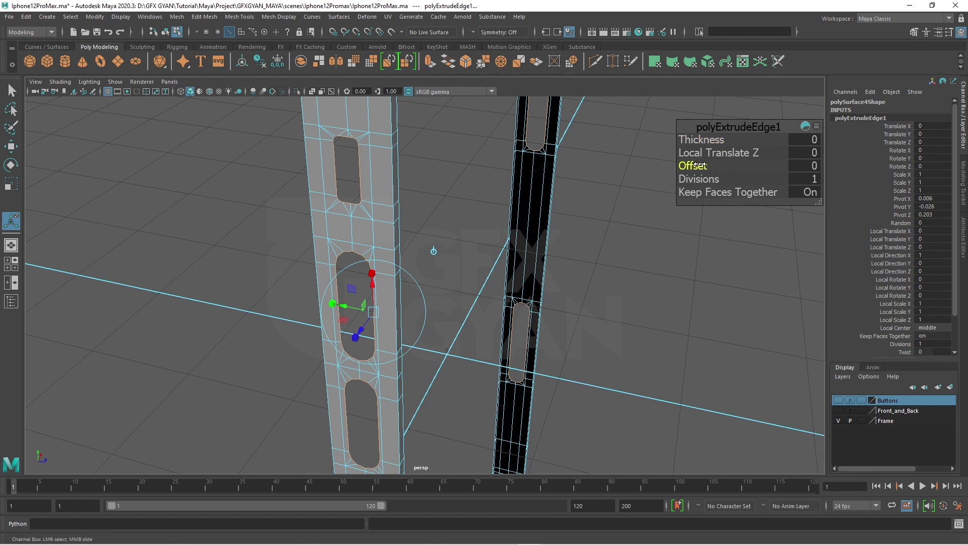
Set the hole-edge extrude offset to 0.005, then repeat the extrude with Ctrl+E.
left_click_drag(699, 164, 699, 164)
type(".005")
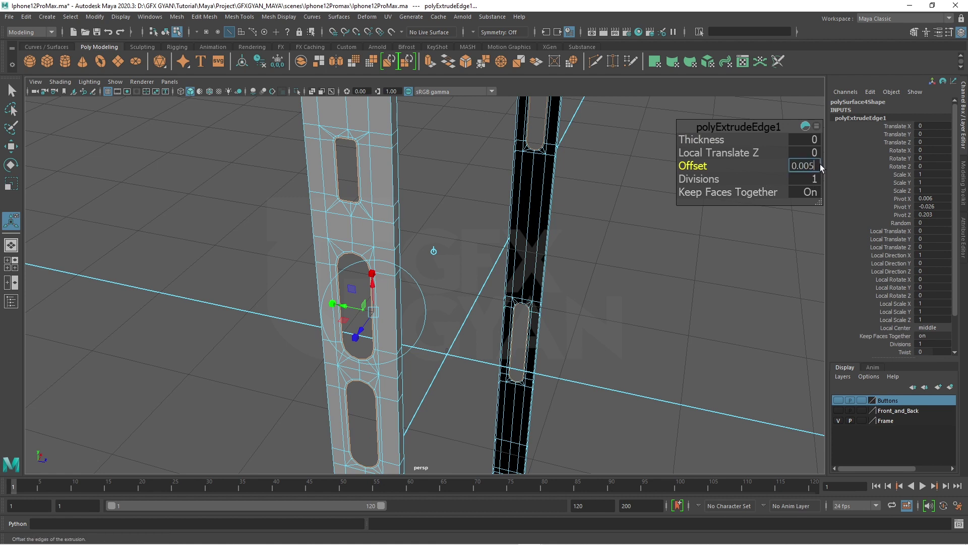
key("Return")
scroll(437, 271, "up", 2)
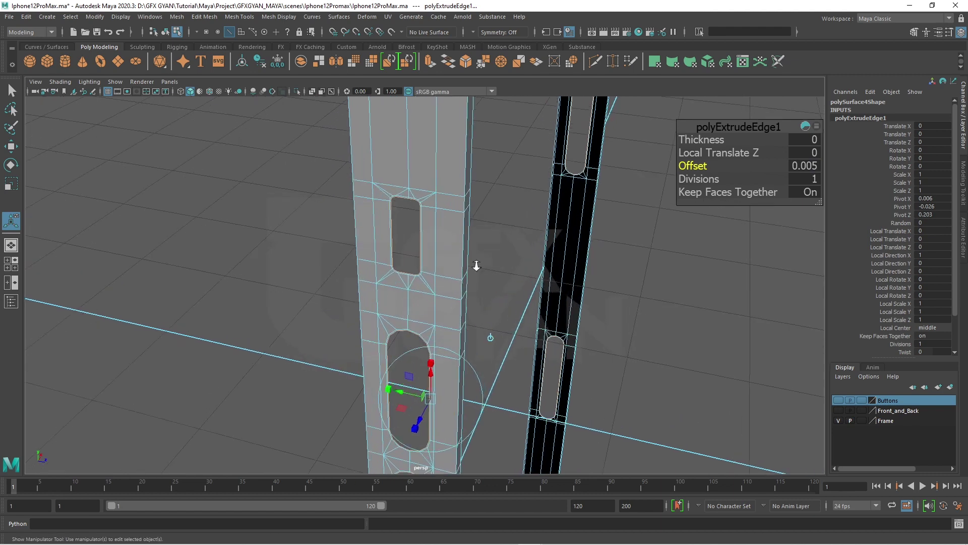
mouse_move(428, 320)
middle_mouse_down("alt")
mouse_move(475, 350)
mouse_move(545, 297)
middle_mouse_up("alt")
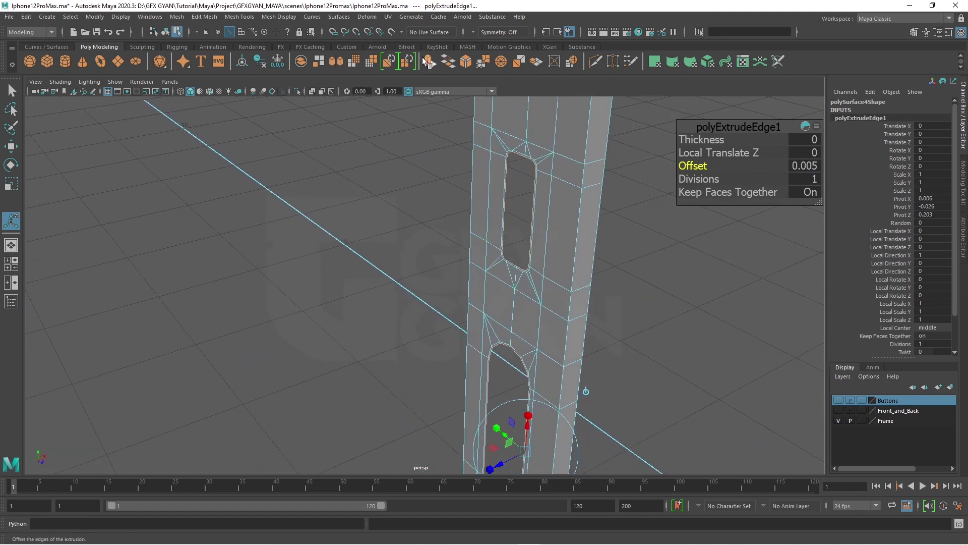
key("ctrl+e")
mouse_move(547, 215)
middle_mouse_down("alt")
mouse_move(596, 316)
mouse_move(469, 378)
middle_mouse_up("alt")
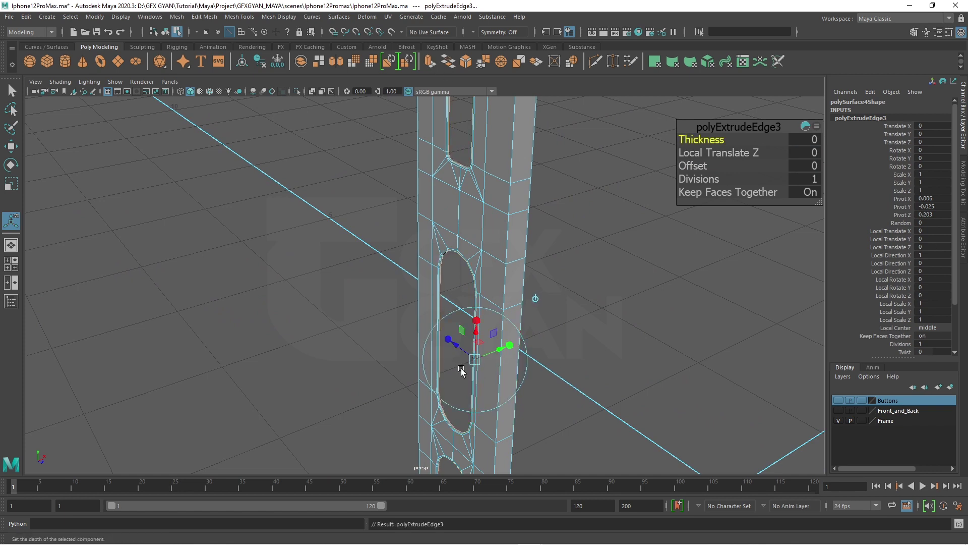
scroll(517, 352, "up", 3)
scroll(476, 395, "up", 3)
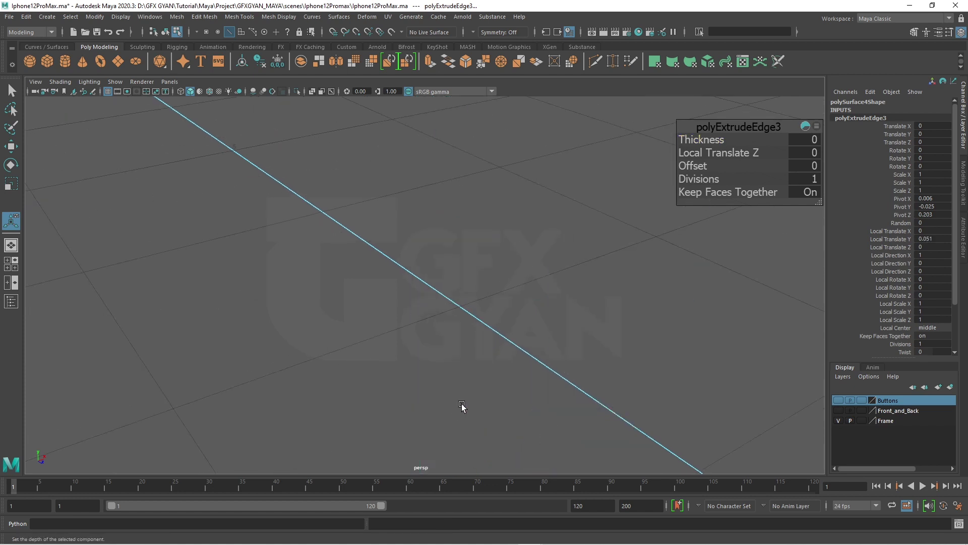
scroll(464, 400, "down", 2)
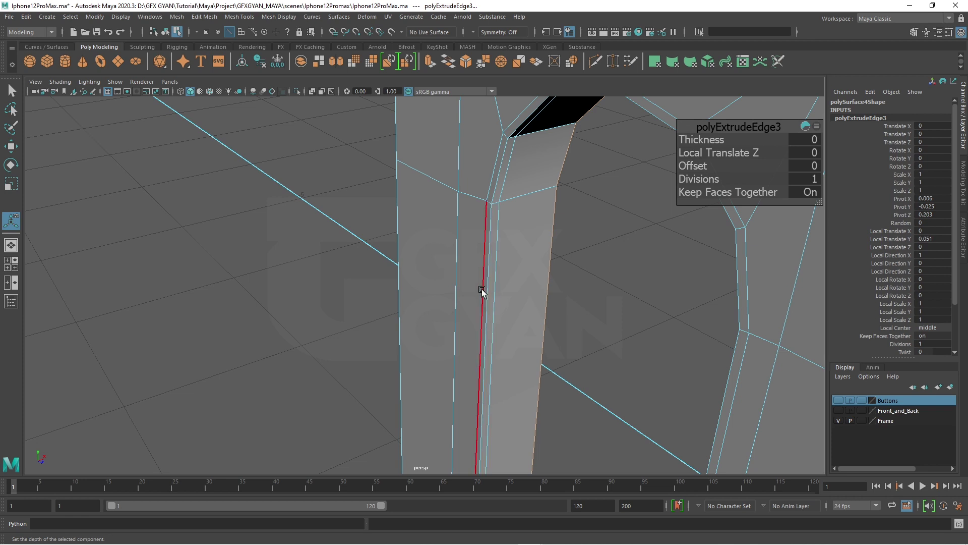
Preview smoothing, return the frame to object mode unsmoothed, and show the Buttons layer.
key("3")
key("1")
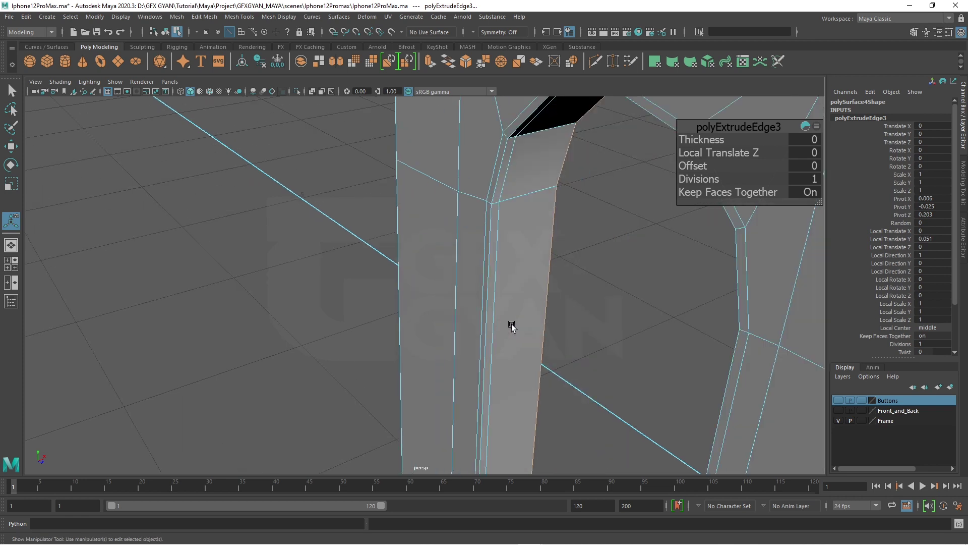
key("3")
right_click_drag(528, 190, 588, 160)
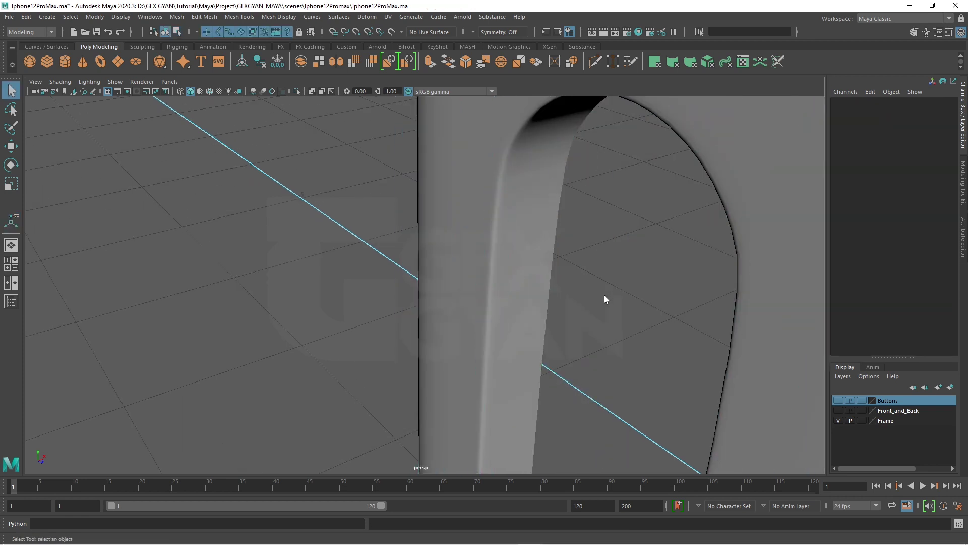
mouse_move(604, 295)
left_mouse_down("alt")
mouse_move(451, 268)
mouse_move(538, 301)
mouse_move(611, 346)
mouse_move(527, 283)
mouse_move(601, 314)
mouse_move(546, 270)
mouse_move(555, 315)
mouse_move(523, 331)
mouse_move(614, 335)
mouse_move(607, 320)
mouse_move(524, 398)
mouse_move(437, 360)
mouse_move(439, 341)
mouse_move(492, 376)
mouse_move(466, 348)
mouse_move(476, 340)
mouse_move(509, 346)
mouse_move(505, 320)
mouse_move(484, 315)
mouse_move(536, 333)
mouse_move(498, 308)
mouse_move(484, 272)
mouse_move(473, 328)
mouse_move(486, 335)
left_mouse_up("alt")
left_click(383, 255)
key("1")
left_click(839, 400)
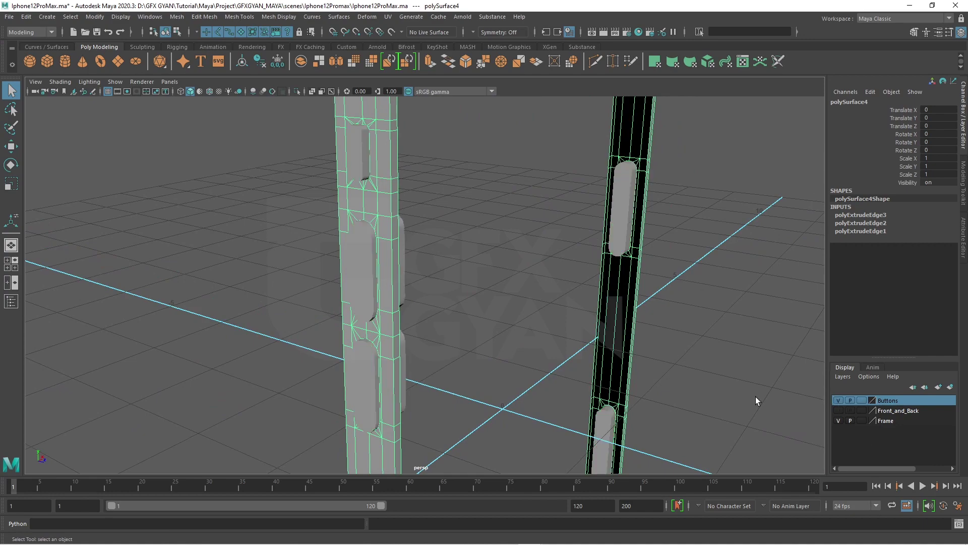
mouse_move(755, 396)
left_mouse_down("alt")
mouse_move(472, 324)
mouse_move(684, 331)
mouse_move(489, 323)
mouse_move(677, 337)
mouse_move(623, 371)
mouse_move(607, 313)
mouse_move(624, 259)
mouse_move(540, 313)
mouse_move(503, 379)
mouse_move(456, 318)
mouse_move(443, 346)
mouse_move(465, 313)
left_mouse_up("alt")
left_click(838, 400)
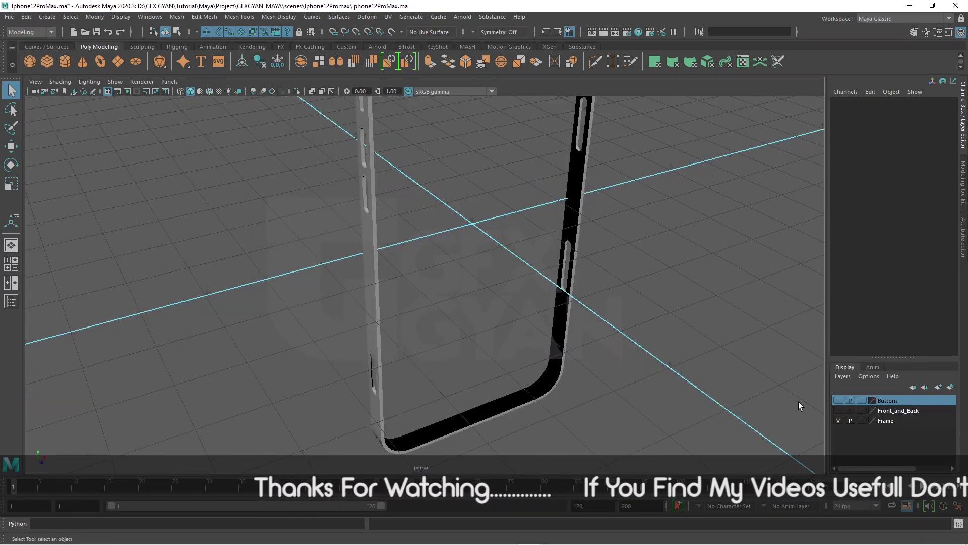
mouse_move(504, 352)
left_mouse_down("alt")
mouse_move(467, 400)
mouse_move(418, 309)
mouse_move(430, 403)
mouse_move(499, 305)
mouse_move(562, 318)
left_mouse_up("alt")
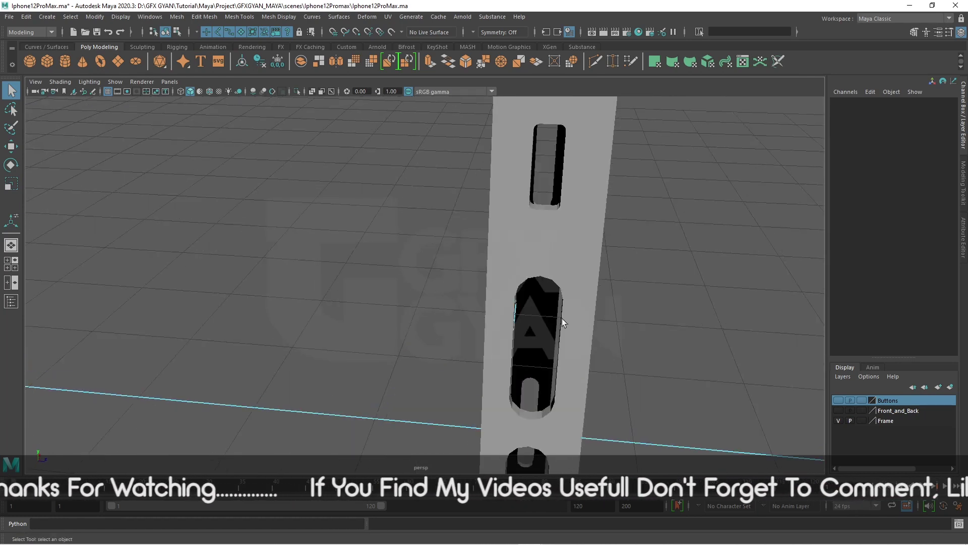
left_click(581, 258)
mouse_move(588, 279)
left_mouse_down("alt")
mouse_move(536, 317)
mouse_move(446, 335)
mouse_move(490, 332)
left_mouse_up("alt")
mouse_move(513, 289)
left_mouse_down("alt")
mouse_move(597, 324)
mouse_move(640, 313)
mouse_move(633, 323)
left_mouse_up("alt")
mouse_move(554, 284)
left_mouse_down("alt")
mouse_move(577, 318)
mouse_move(516, 311)
mouse_move(474, 366)
left_mouse_up("alt")
scroll(516, 312, "down", 3)
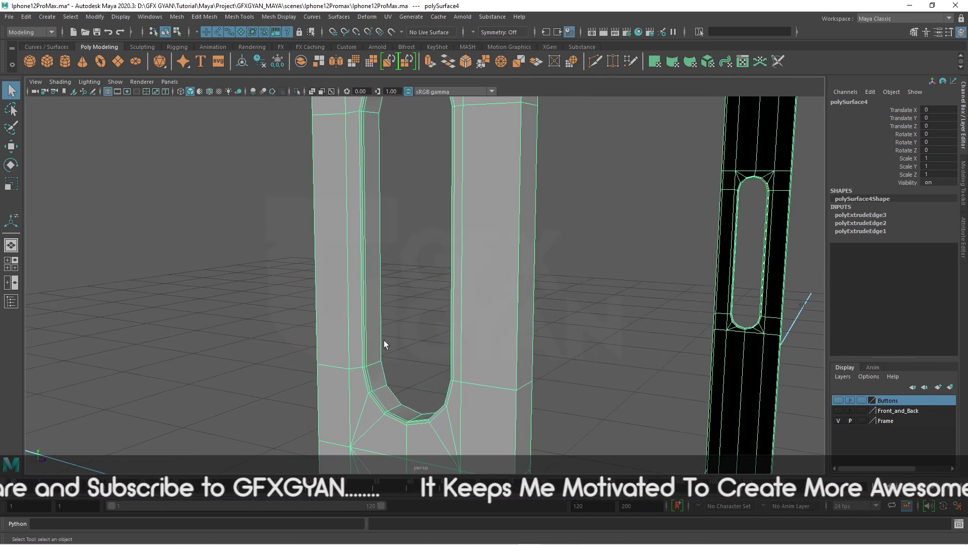
left_click_drag(383, 340, 406, 382, "alt")
mouse_move(428, 351)
left_mouse_down("alt")
mouse_move(452, 346)
mouse_move(400, 277)
mouse_move(391, 240)
left_mouse_up("alt")
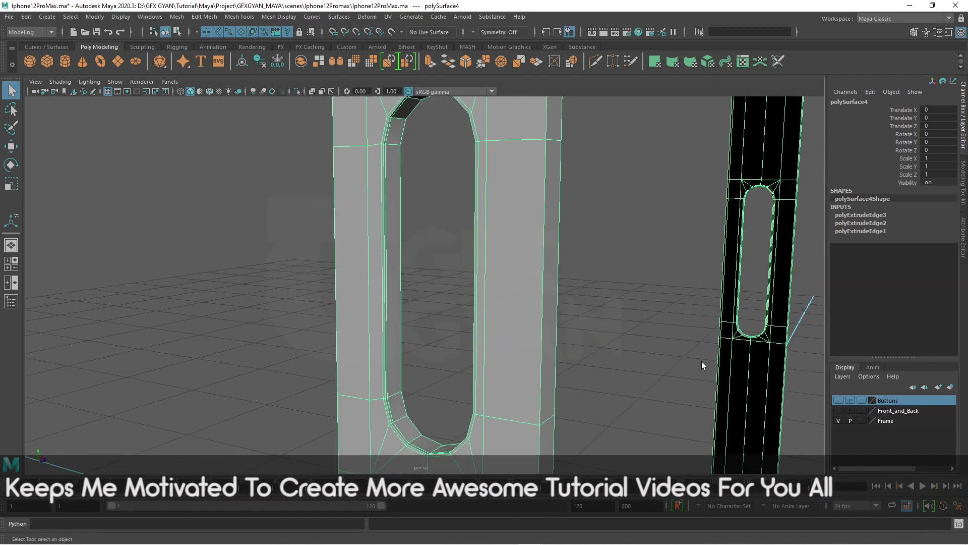
mouse_move(703, 364)
left_mouse_down("alt")
mouse_move(691, 318)
mouse_move(657, 297)
mouse_move(568, 329)
mouse_move(539, 388)
mouse_move(618, 300)
mouse_move(590, 301)
left_mouse_up("alt")
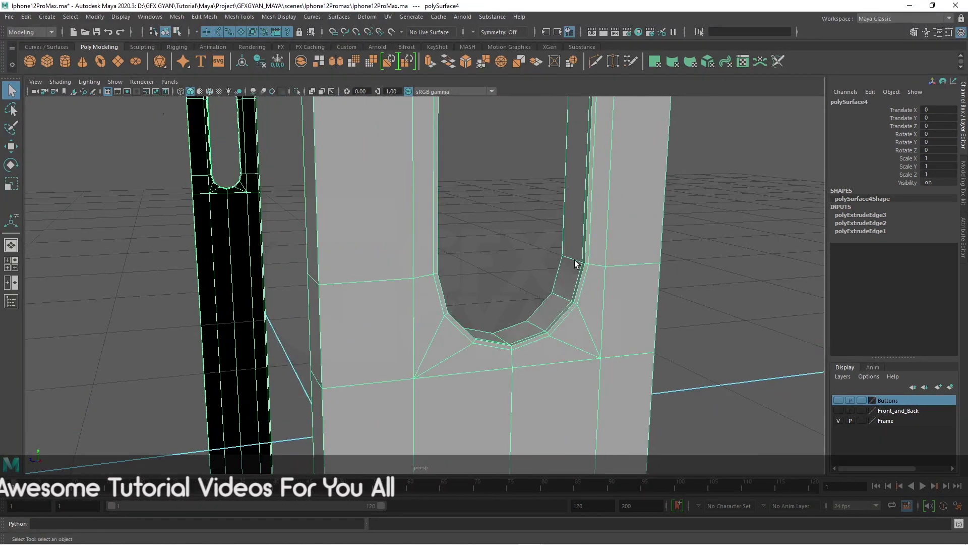
Switch the frame to edge mode and pick several edges along the slot side.
right_click_drag(578, 290, 566, 291)
left_click(566, 291)
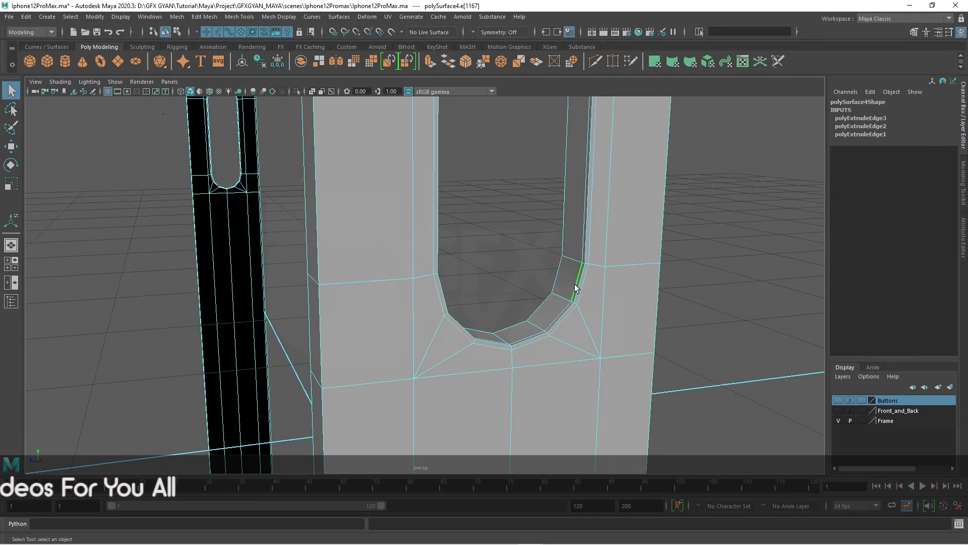
left_click(557, 283)
mouse_move(558, 283)
left_mouse_down("alt")
mouse_move(586, 306)
mouse_move(575, 141)
mouse_move(415, 255)
mouse_move(417, 364)
left_mouse_up("alt")
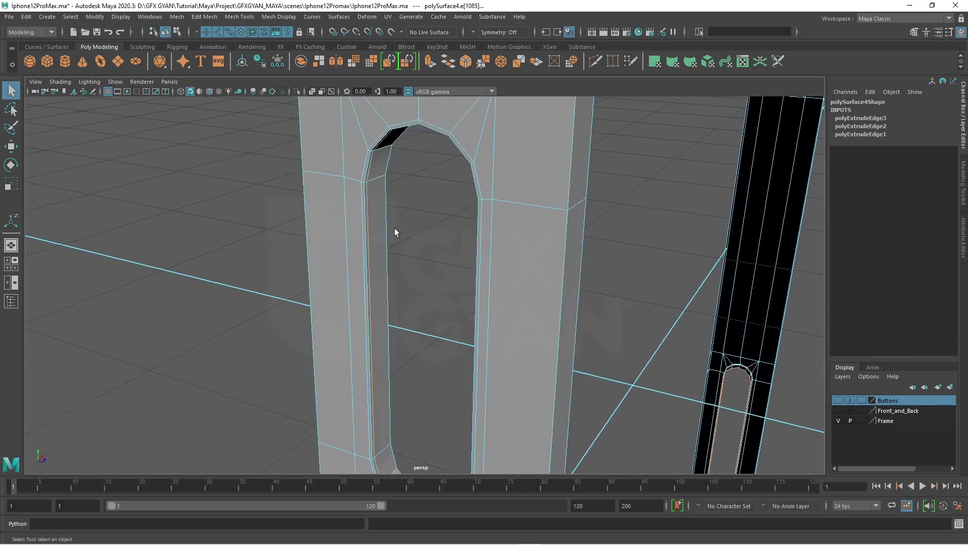
scroll(465, 259, "down", 3)
scroll(453, 338, "up", 5)
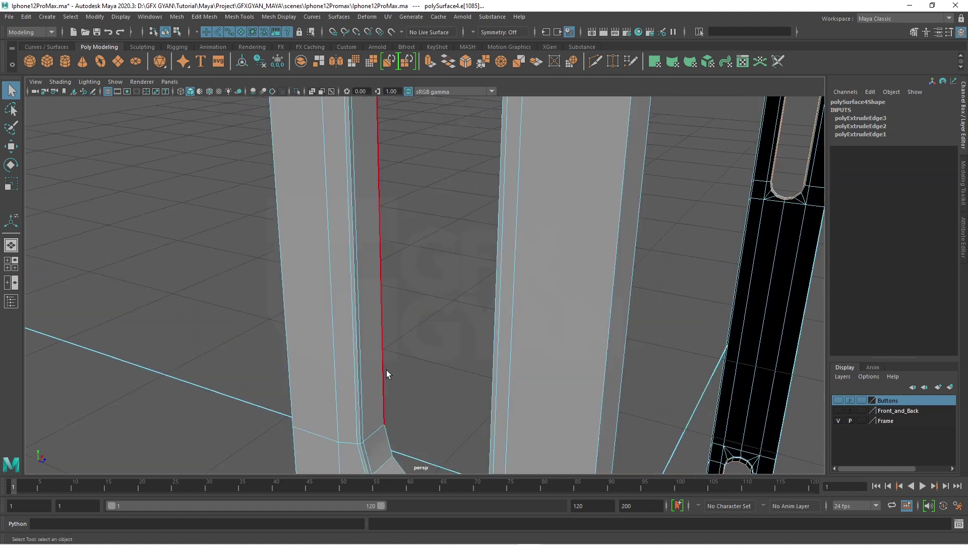
left_click(385, 356)
Orbit and zoom around the slot's U-shaped end and the neighbouring slots.
middle_click_drag(446, 333, 530, 366, "alt")
mouse_move(530, 366)
left_mouse_down("alt")
mouse_move(488, 384)
mouse_move(524, 395)
mouse_move(521, 352)
mouse_move(440, 362)
mouse_move(659, 363)
left_mouse_up("alt")
scroll(566, 303, "up", 3)
mouse_move(567, 303)
middle_mouse_down("alt")
mouse_move(538, 324)
mouse_move(527, 312)
mouse_move(522, 365)
middle_mouse_up("alt")
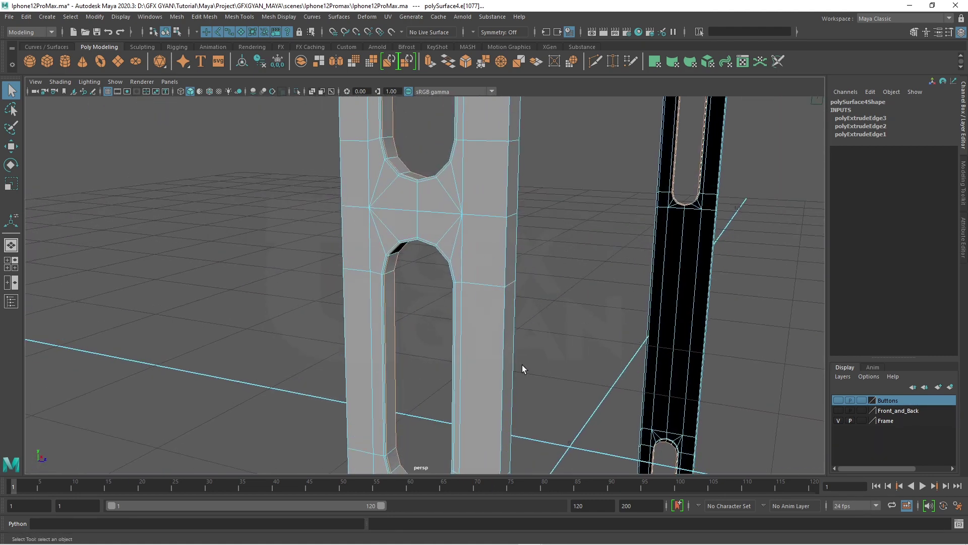
scroll(529, 353, "down", 5)
middle_click_drag(587, 377, 398, 279, "alt")
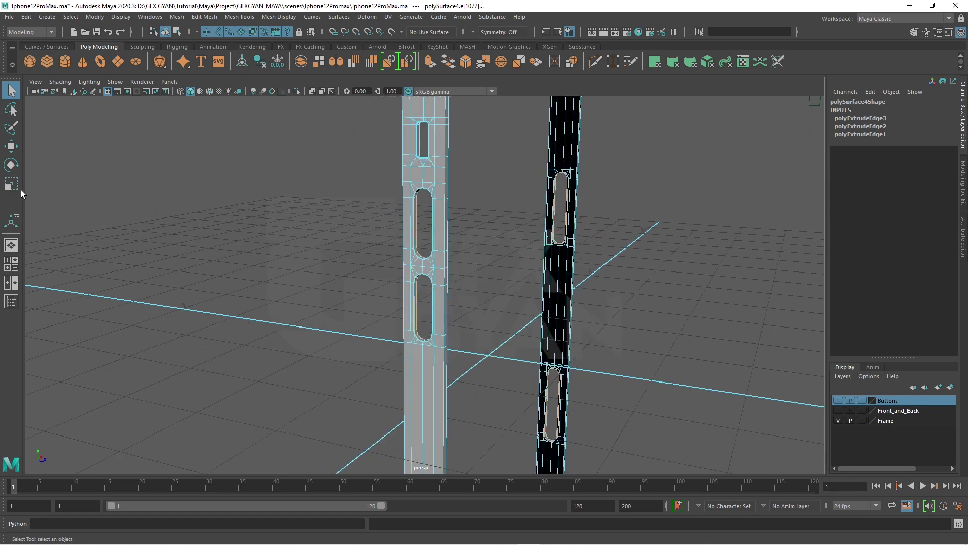
Move the slot's side edges inward with Edit Mesh > Transform to Local Translate Z 0.014.
left_click(196, 18)
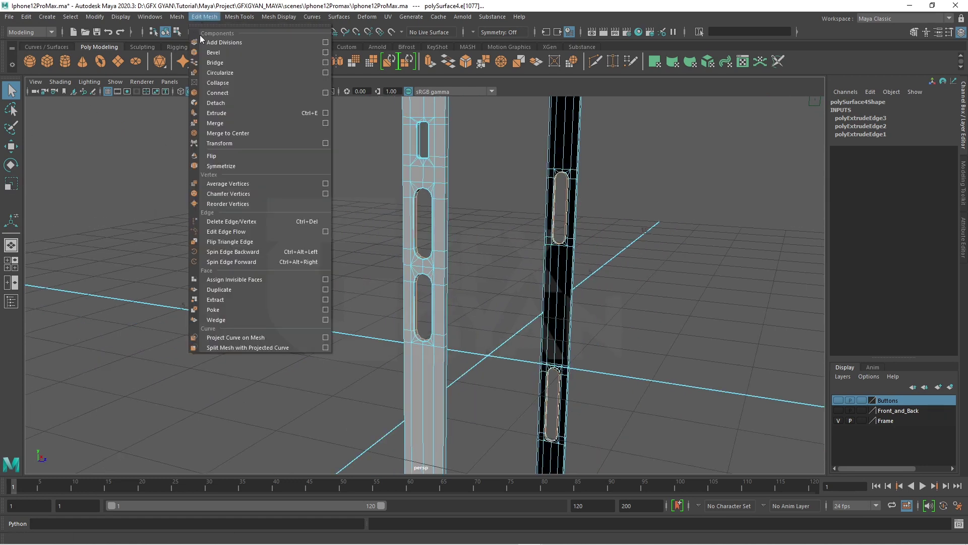
left_click(220, 144)
scroll(333, 247, "up", 5)
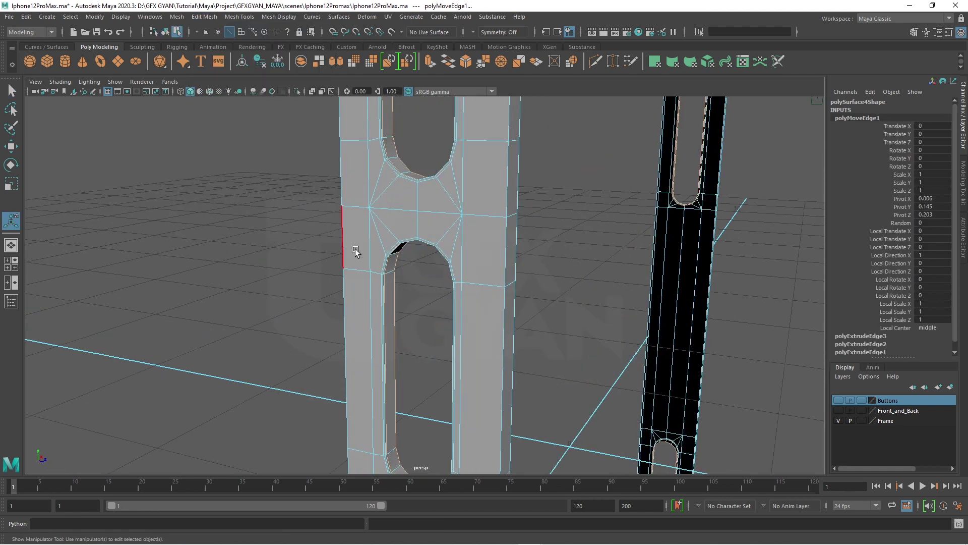
scroll(355, 249, "up", 2)
scroll(409, 288, "up", 3)
left_click_drag(426, 217, 418, 213)
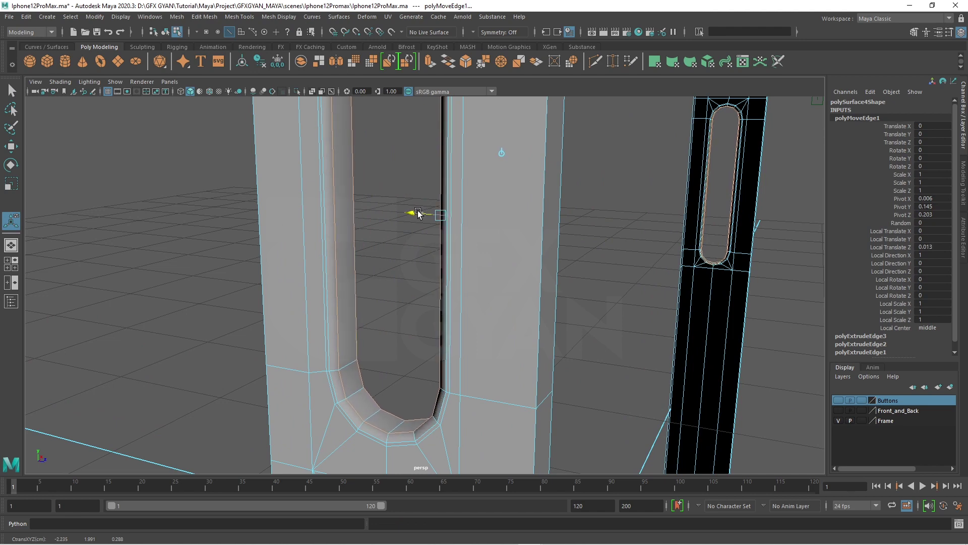
Orbit to another side and select the edge around the frame slot.
scroll(464, 309, "down", 5)
mouse_move(465, 309)
left_mouse_down("alt")
mouse_move(465, 233)
mouse_move(516, 296)
mouse_move(630, 317)
mouse_move(549, 296)
mouse_move(560, 337)
mouse_move(520, 328)
mouse_move(490, 343)
mouse_move(530, 348)
mouse_move(404, 336)
mouse_move(248, 281)
mouse_move(471, 271)
mouse_move(536, 257)
mouse_move(495, 287)
mouse_move(469, 331)
mouse_move(436, 331)
left_mouse_up("alt")
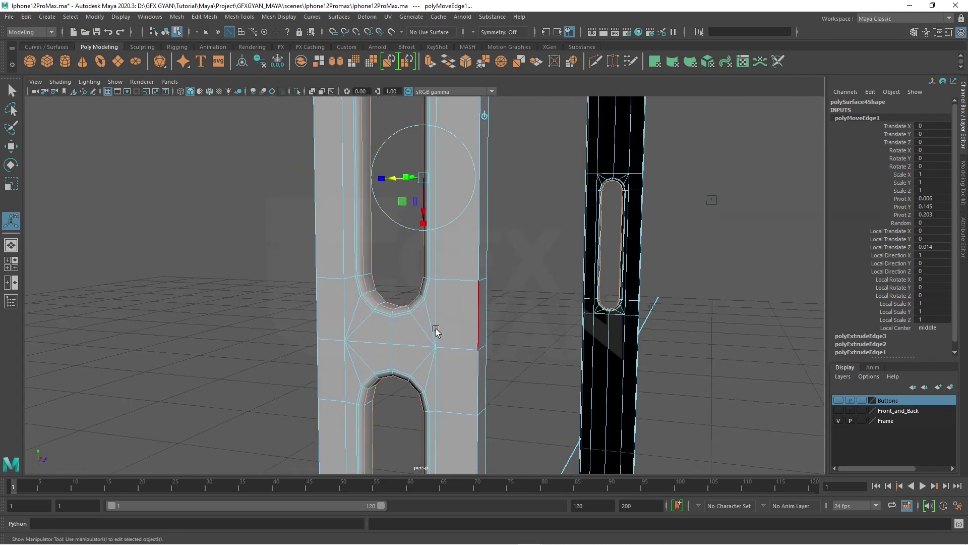
left_click(373, 297)
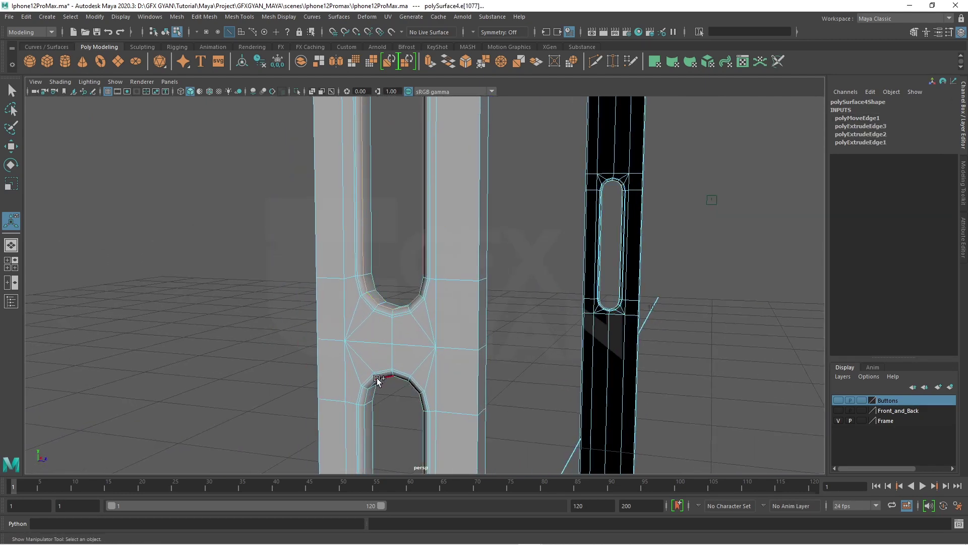
Orbit around the frame to inspect the button slots on the grey frame and black strip.
mouse_move(376, 381)
left_mouse_down("alt")
mouse_move(519, 388)
mouse_move(540, 277)
mouse_move(611, 267)
mouse_move(523, 260)
mouse_move(489, 306)
mouse_move(363, 346)
mouse_move(397, 319)
left_mouse_up("alt")
scroll(398, 319, "up", 2)
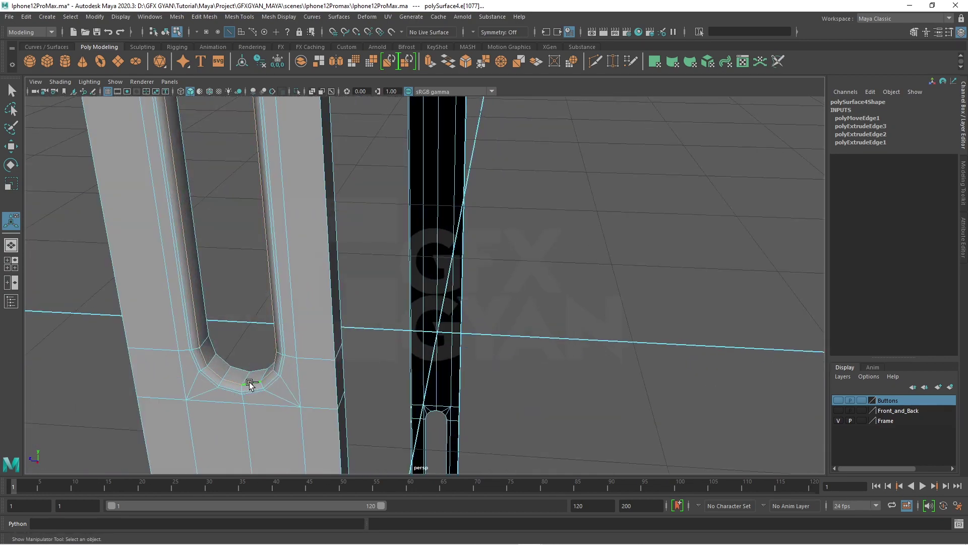
mouse_move(250, 383)
left_mouse_down("alt")
mouse_move(371, 357)
mouse_move(342, 216)
mouse_move(380, 210)
mouse_move(319, 262)
left_mouse_up("alt")
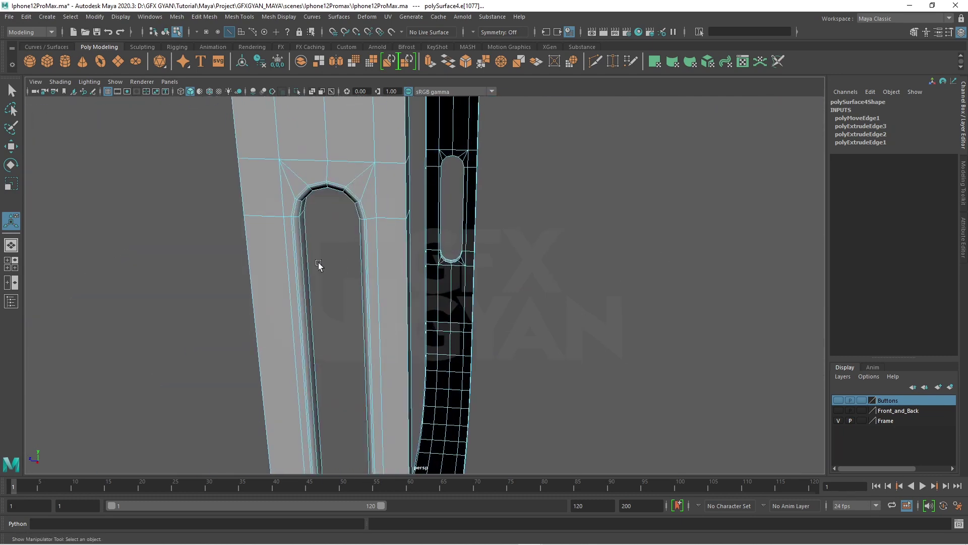
mouse_move(459, 230)
left_mouse_down("alt")
mouse_move(509, 287)
mouse_move(481, 388)
mouse_move(552, 337)
mouse_move(540, 441)
mouse_move(417, 330)
mouse_move(590, 309)
mouse_move(551, 293)
mouse_move(474, 317)
mouse_move(528, 242)
left_mouse_up("alt")
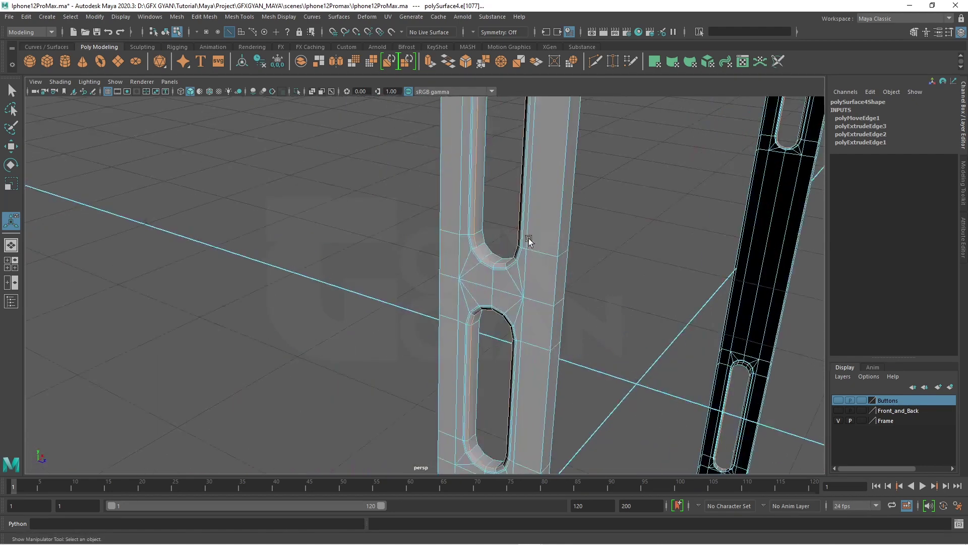
middle_click_drag(527, 242, 518, 249, "alt")
scroll(518, 249, "down", 3)
scroll(482, 283, "down", 3)
scroll(571, 277, "down", 1)
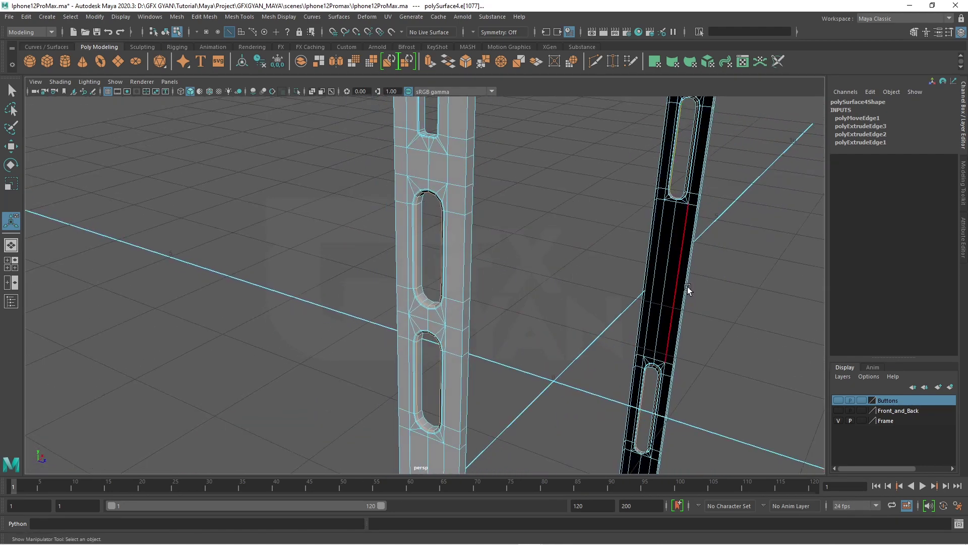
Bevel the selected slot edges with fraction 0.13 and 2 segments.
key("ctrl+b")
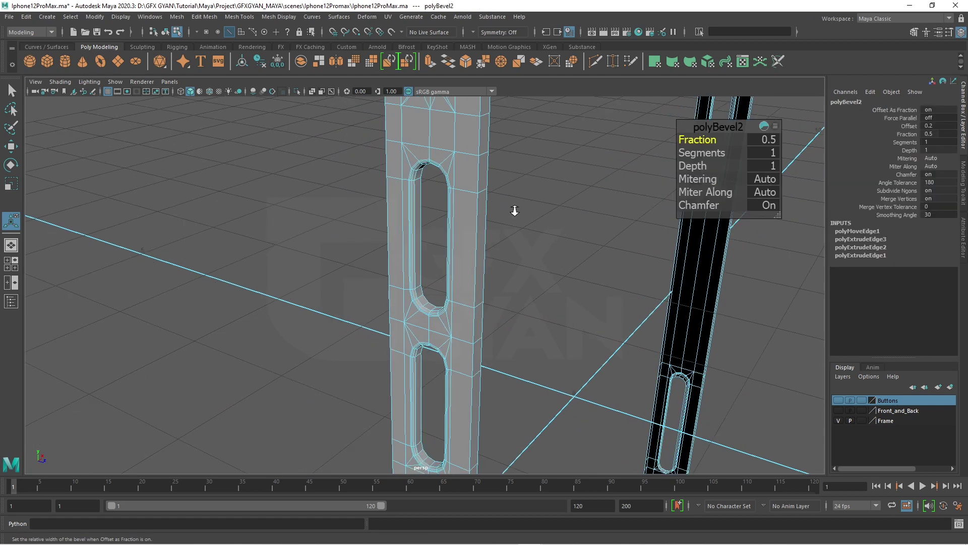
scroll(514, 209, "up", 5)
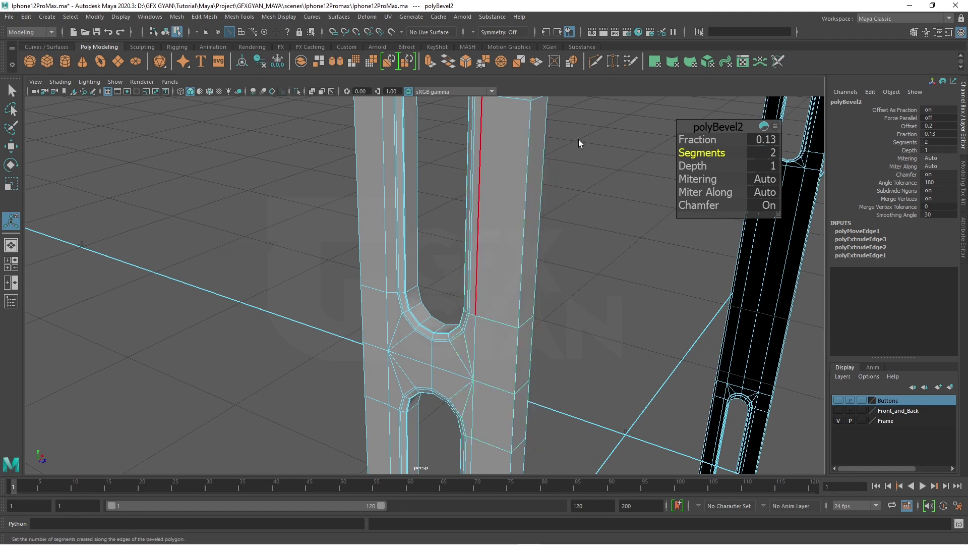
key("F8")
Preview the frame smoothed and orbit it upright to inspect the rounded slots.
key("3")
left_click(585, 250)
mouse_move(585, 249)
left_mouse_down("alt")
mouse_move(579, 277)
mouse_move(493, 298)
mouse_move(549, 264)
mouse_move(447, 347)
mouse_move(371, 320)
left_mouse_up("alt")
scroll(382, 325, "up", 2)
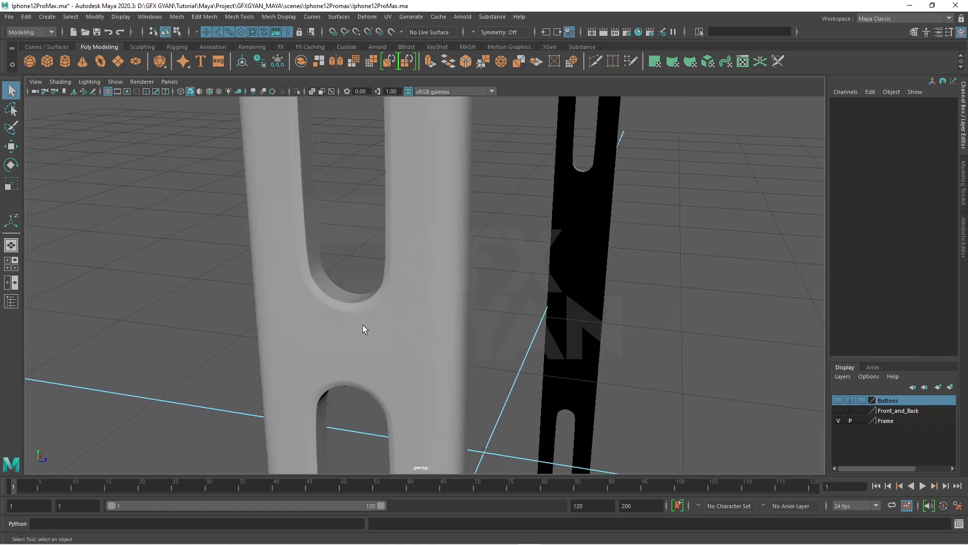
left_click(364, 327)
key("1")
scroll(385, 331, "up", 4)
middle_click_drag(356, 317, 382, 324, "alt")
scroll(350, 361, "down", 2)
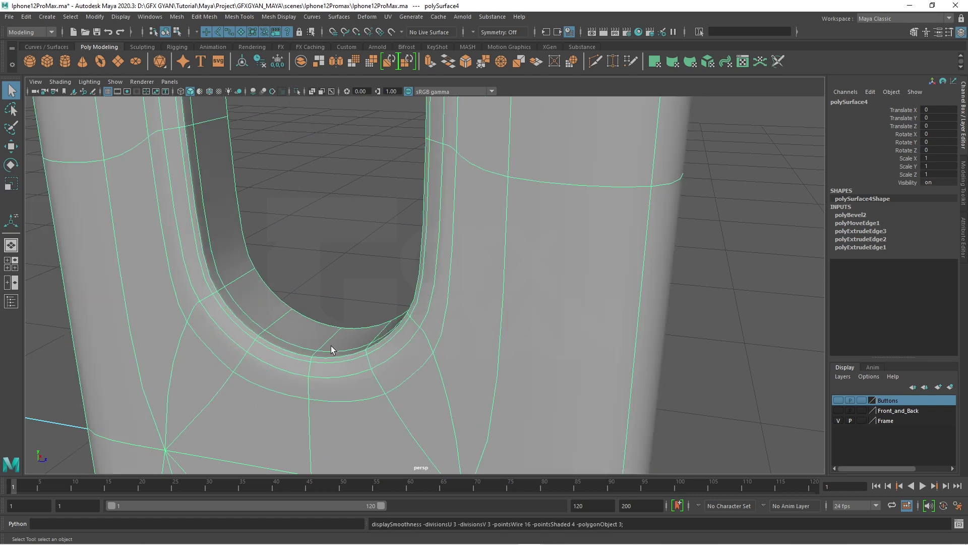
left_click(347, 280)
scroll(383, 280, "down", 5)
left_click(432, 296)
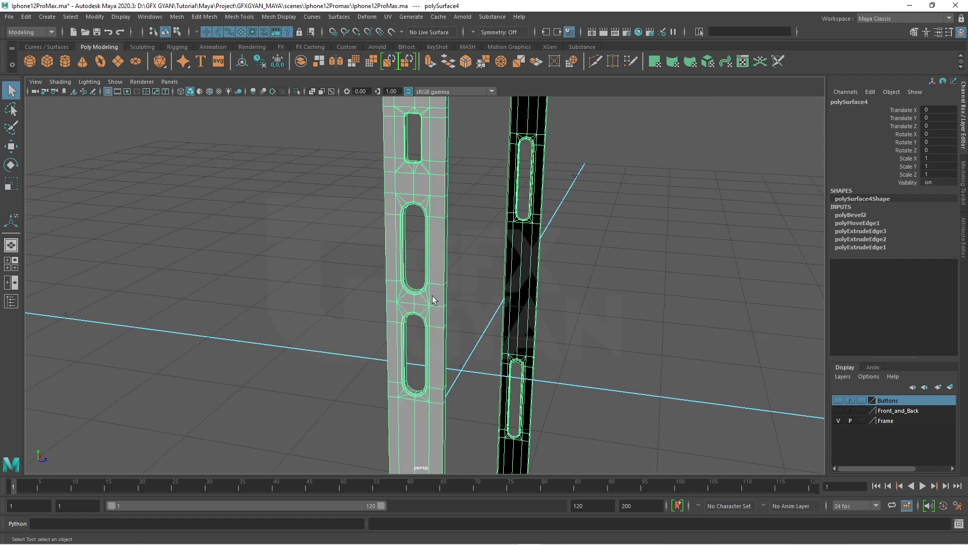
left_click(641, 322)
mouse_move(641, 323)
left_mouse_down("alt")
mouse_move(561, 302)
mouse_move(551, 316)
mouse_move(530, 288)
mouse_move(573, 287)
mouse_move(540, 266)
mouse_move(546, 243)
mouse_move(500, 296)
mouse_move(519, 280)
mouse_move(507, 336)
mouse_move(523, 352)
mouse_move(566, 335)
left_mouse_up("alt")
mouse_move(648, 304)
left_mouse_down("alt")
mouse_move(562, 276)
mouse_move(631, 337)
left_mouse_up("alt")
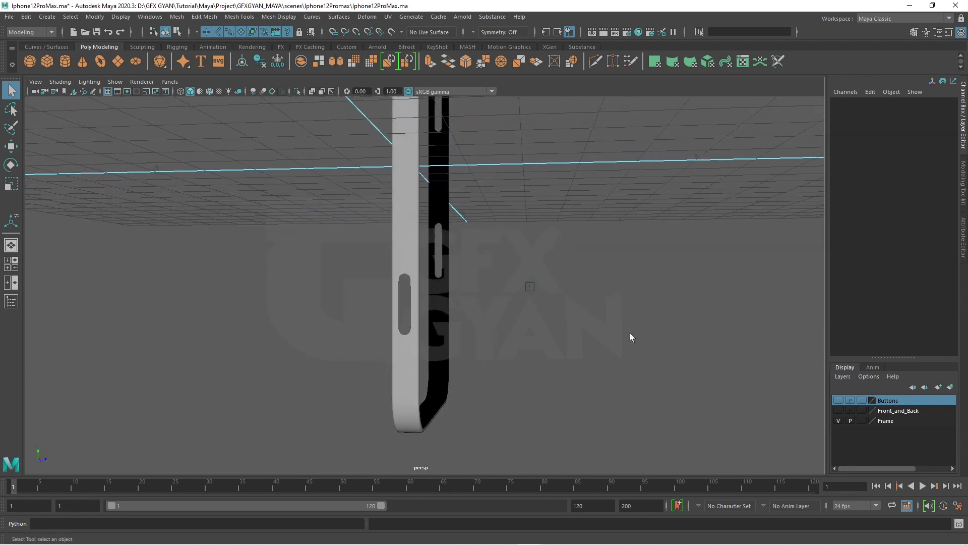
left_click_drag(660, 391, 654, 382)
scroll(588, 389, "down", 3)
scroll(499, 332, "up", 3)
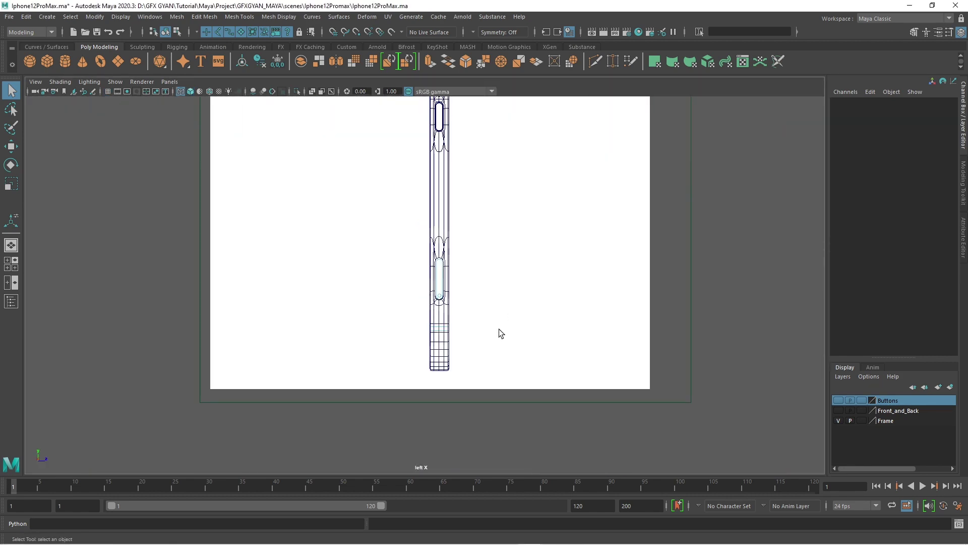
scroll(428, 291, "up", 3)
key("space")
key("space")
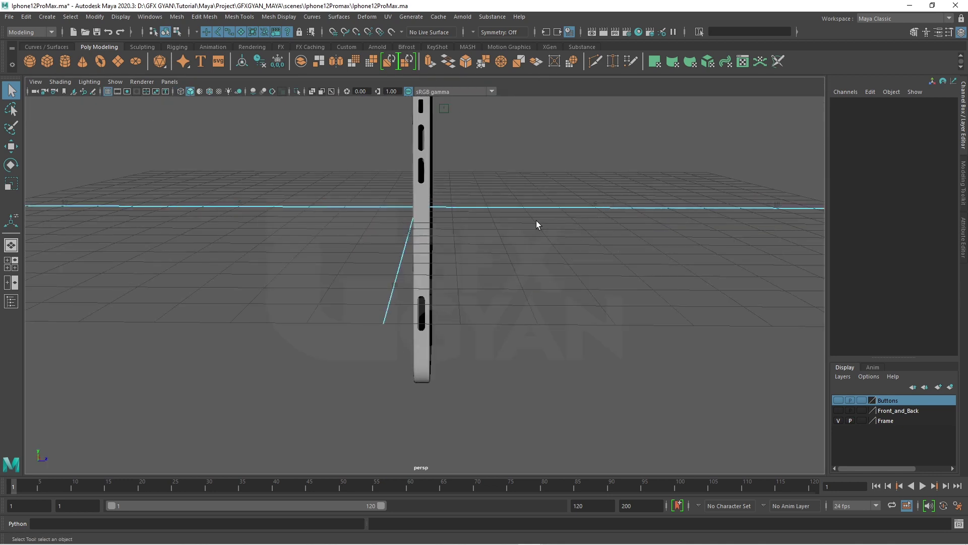
key("w")
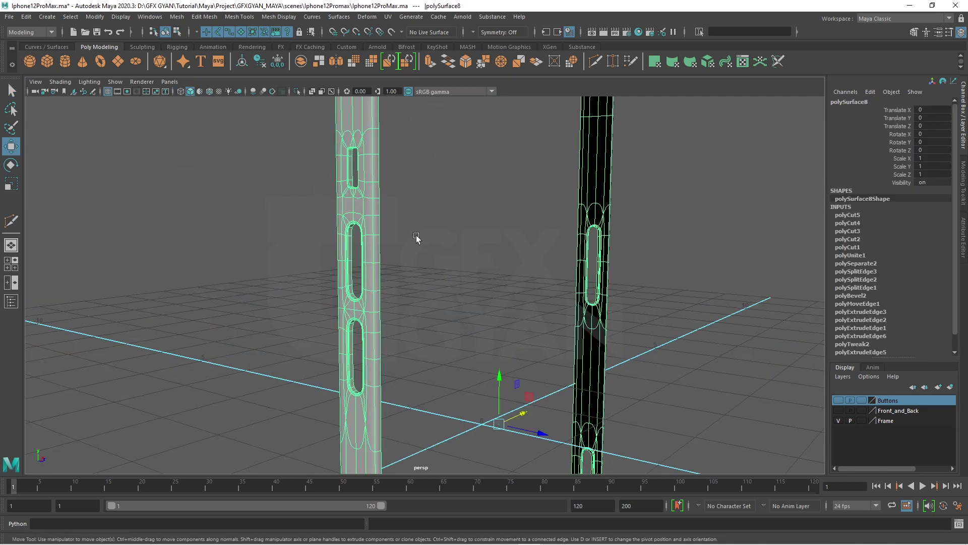
Turn on the Buttons layer so the button meshes show in the slots.
mouse_move(417, 238)
left_mouse_down("alt")
mouse_move(493, 264)
mouse_move(462, 297)
mouse_move(545, 303)
mouse_move(601, 327)
mouse_move(484, 316)
mouse_move(508, 280)
mouse_move(547, 259)
left_mouse_up("alt")
scroll(472, 281, "up", 3)
scroll(480, 281, "down", 1)
left_click(838, 400)
scroll(642, 316, "down", 2)
Select and orbit around the side button and small top button to check their fit.
left_click(472, 189)
left_click_drag(473, 189, 553, 264, "alt")
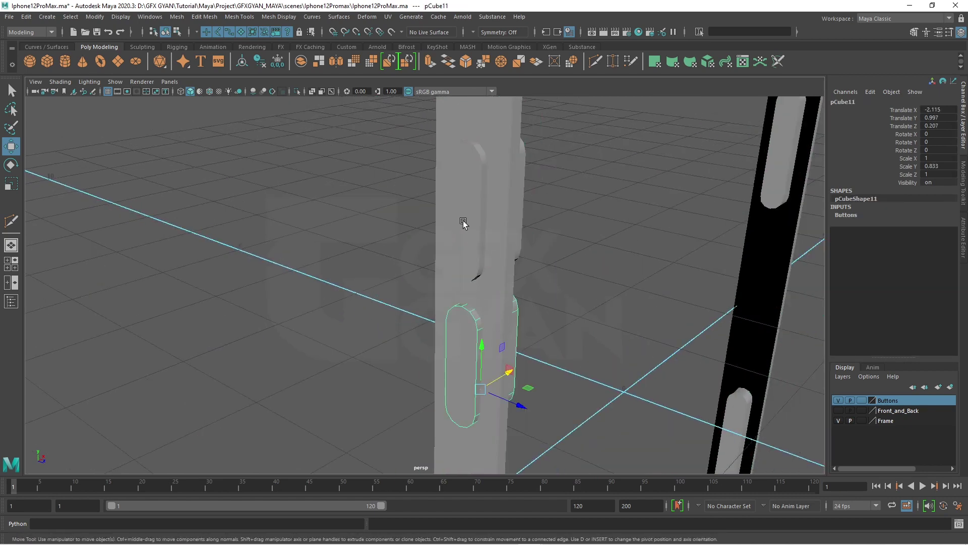
left_click_drag(545, 322, 546, 378, "alt")
left_click(460, 162)
mouse_move(460, 162)
left_mouse_down("alt")
mouse_move(512, 244)
mouse_move(624, 262)
left_mouse_up("alt")
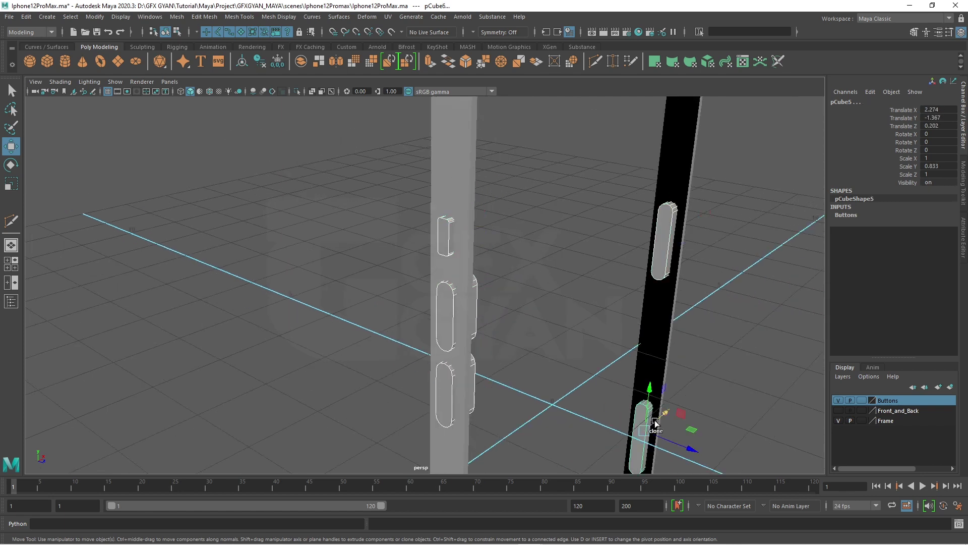
Clear the button selection and orbit back out to the phone frame.
left_click(724, 342)
left_click_drag(724, 343, 586, 310, "alt")
scroll(555, 322, "up", 5)
scroll(517, 312, "up", 2)
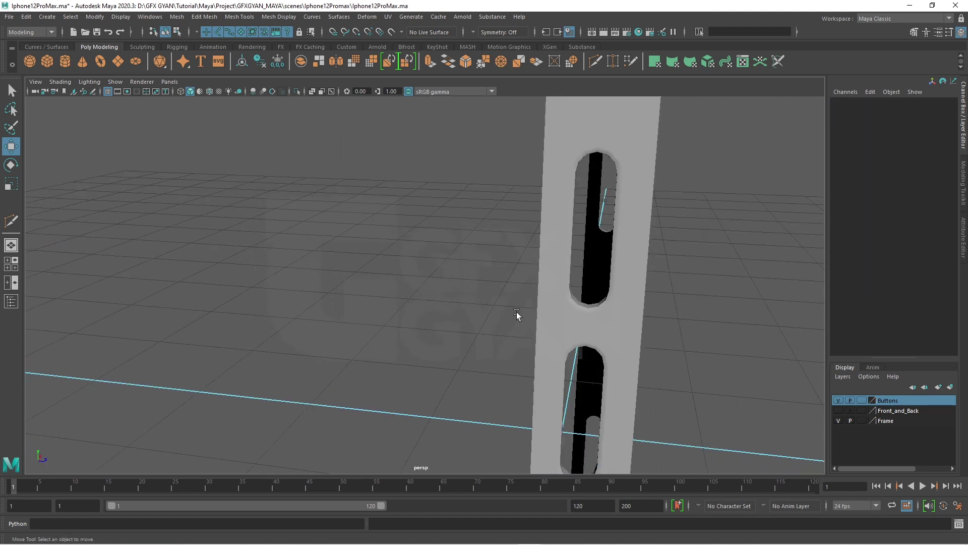
left_click_drag(517, 311, 476, 328, "alt")
scroll(486, 320, "down", 3)
Select the frame mesh and preview it smoothed with key 3.
left_click(302, 277)
scroll(389, 285, "up", 4)
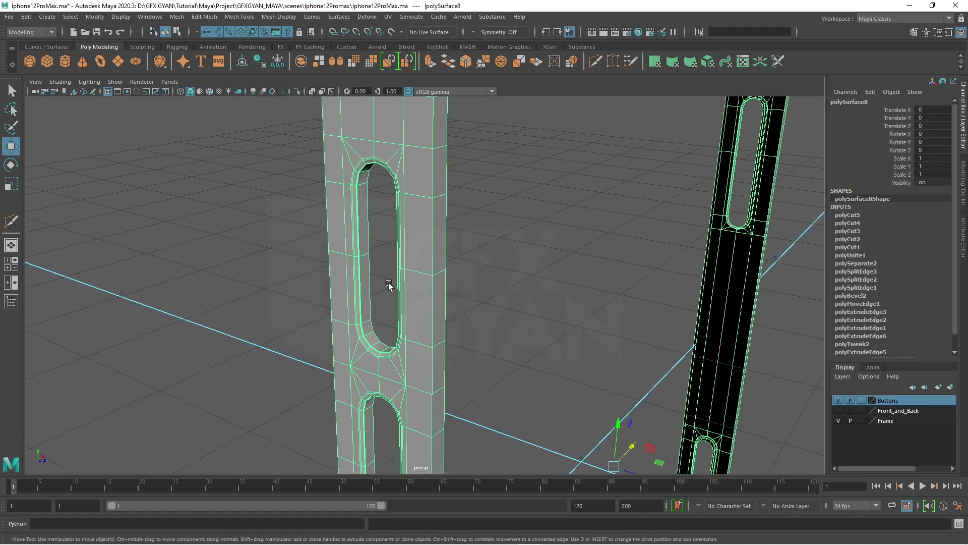
scroll(388, 285, "up", 2)
key("3")
scroll(383, 327, "down", 3)
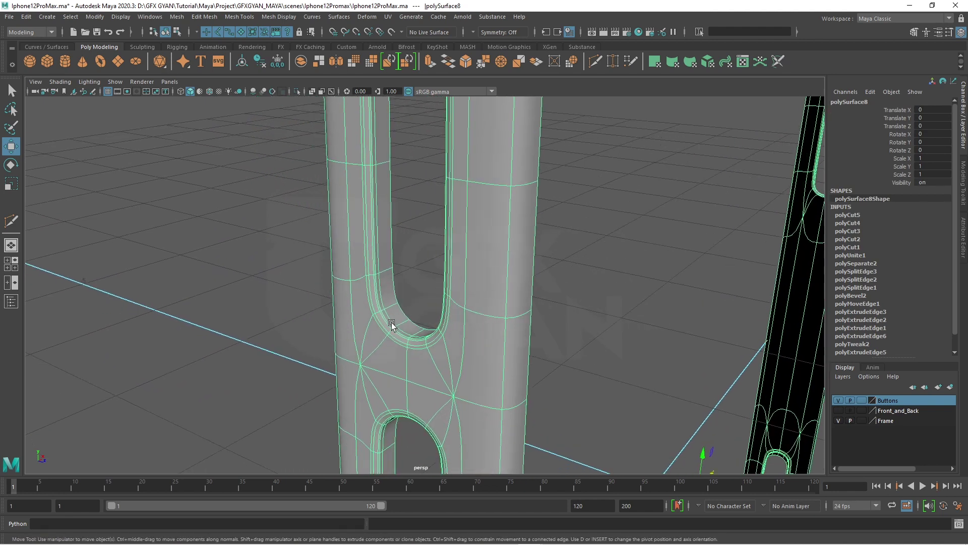
scroll(393, 325, "up", 4)
scroll(403, 328, "up", 2)
Turn smooth preview off and select the face loop lining the slot.
key("1")
right_click_drag(444, 246, 442, 257)
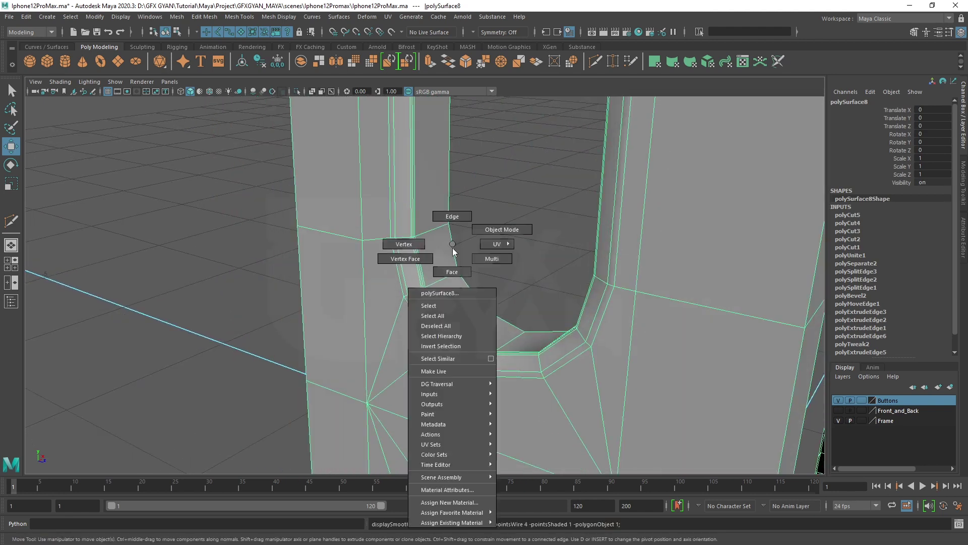
left_click(440, 257)
left_click(440, 258)
double_click(459, 296)
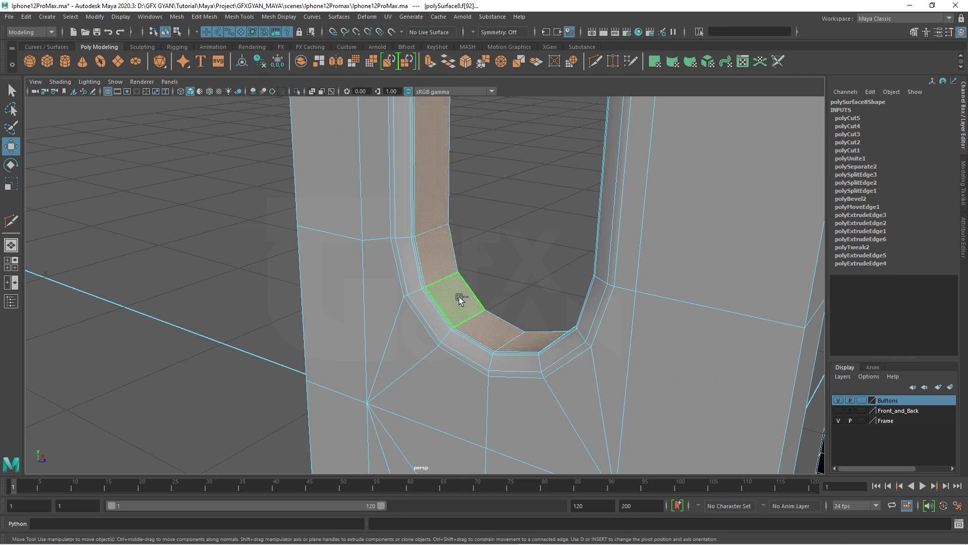
key("f")
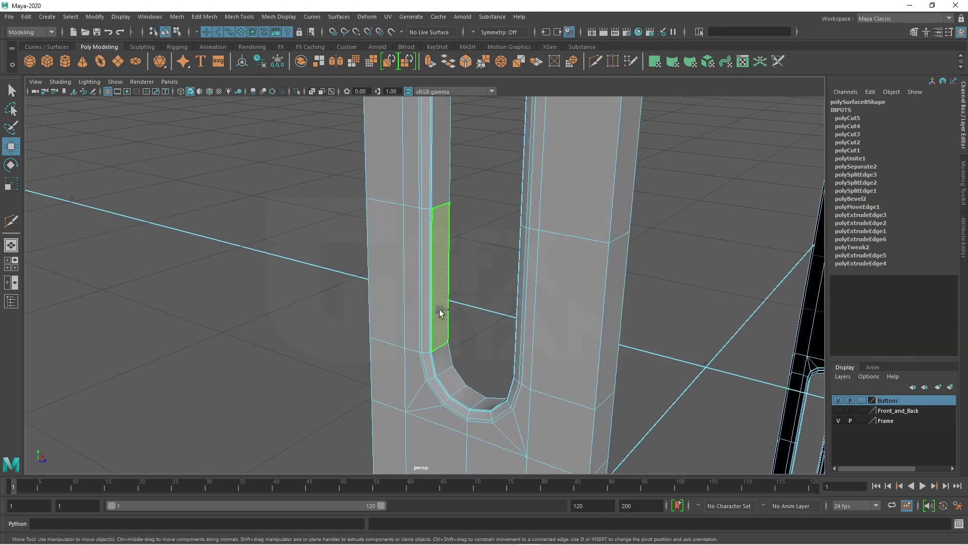
left_click(440, 310)
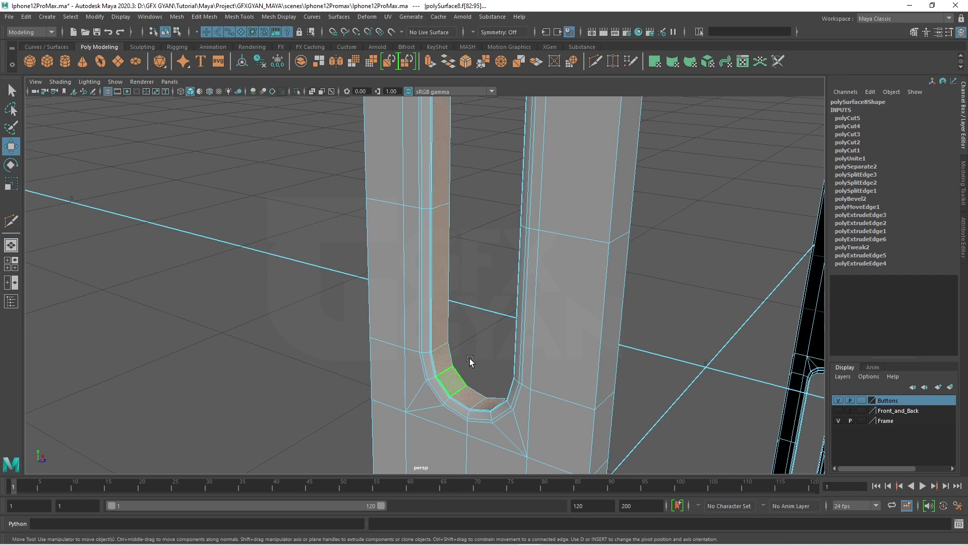
Select the inner face loop of the slot, orbiting to check it from several sides.
scroll(470, 361, "down", 5)
scroll(492, 374, "down", 1)
mouse_move(564, 372)
left_mouse_down("alt")
mouse_move(704, 320)
mouse_move(667, 385)
mouse_move(664, 292)
mouse_move(561, 375)
mouse_move(406, 374)
mouse_move(395, 390)
mouse_move(398, 357)
mouse_move(484, 303)
mouse_move(497, 464)
left_mouse_up("alt")
double_click(413, 349)
mouse_move(497, 464)
right_mouse_down("alt")
mouse_move(513, 462)
mouse_move(462, 298)
right_mouse_up("alt")
left_click_drag(463, 298, 493, 441, "alt")
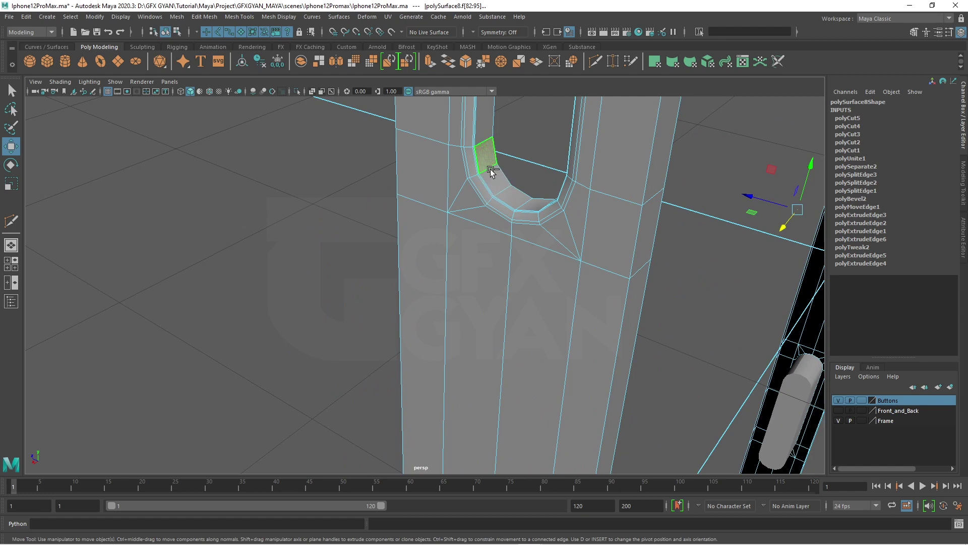
mouse_move(493, 178)
left_mouse_down("alt")
mouse_move(564, 256)
mouse_move(663, 294)
mouse_move(558, 371)
mouse_move(579, 195)
mouse_move(525, 318)
mouse_move(583, 320)
mouse_move(598, 303)
mouse_move(479, 331)
mouse_move(484, 306)
mouse_move(441, 335)
left_mouse_up("alt")
scroll(525, 318, "up", 3)
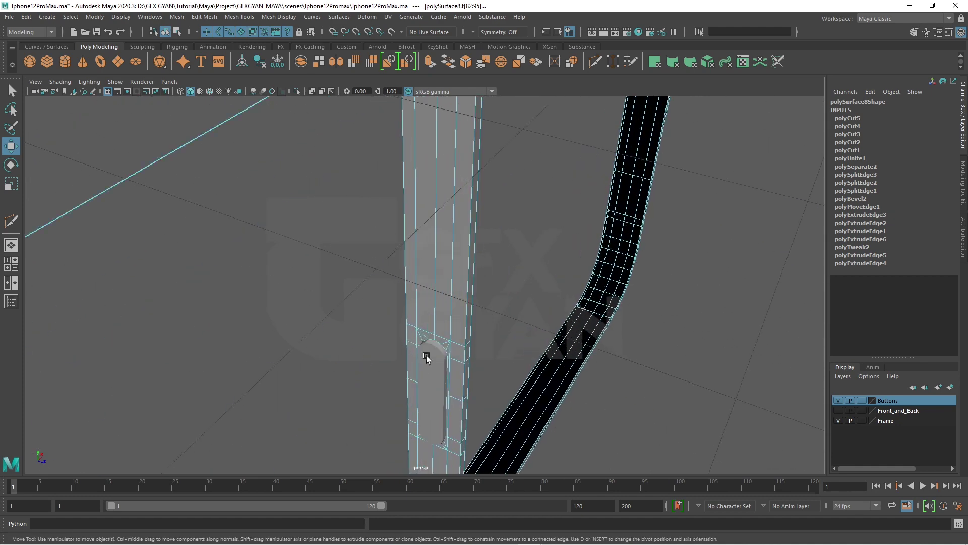
middle_click_drag(426, 354, 441, 262, "alt")
Hide the Buttons layer and add another slot face to the selection.
left_click(838, 401)
scroll(495, 298, "up", 3)
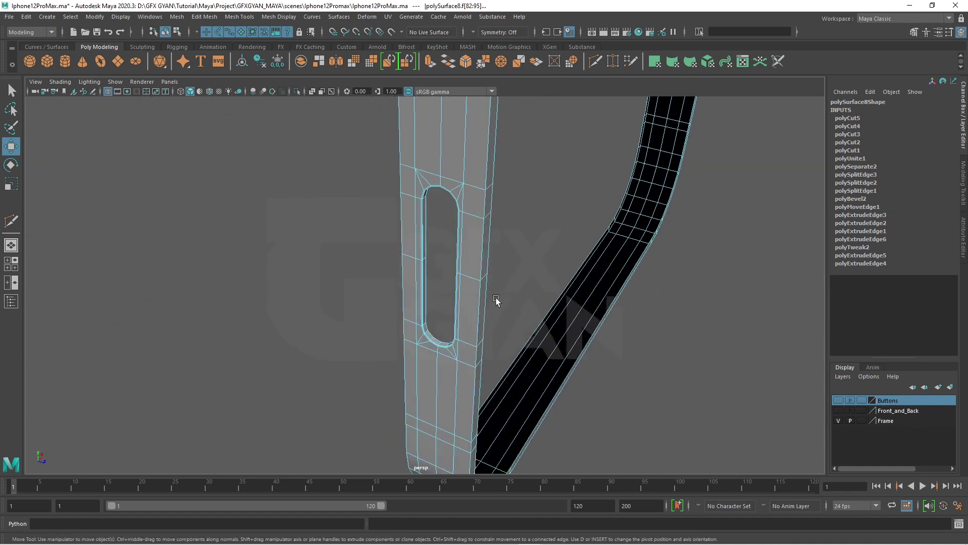
scroll(504, 389, "up", 4)
scroll(504, 390, "up", 3)
left_click(428, 393)
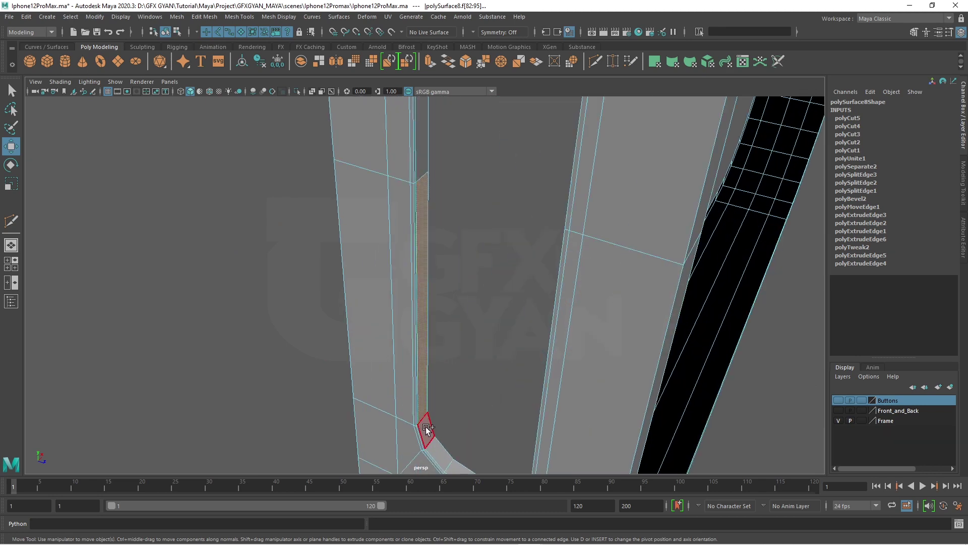
Orbit around the slot and black strip to review the selected faces.
mouse_move(425, 427)
left_mouse_down("alt")
mouse_move(507, 375)
mouse_move(538, 466)
mouse_move(532, 255)
mouse_move(524, 377)
mouse_move(663, 350)
mouse_move(583, 319)
left_mouse_up("alt")
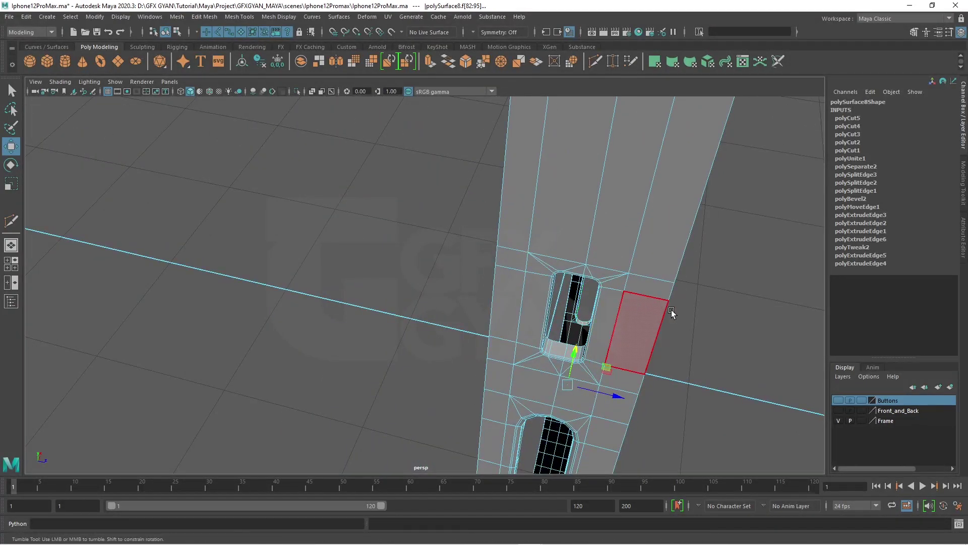
mouse_move(671, 309)
left_mouse_down("alt")
mouse_move(493, 282)
mouse_move(619, 339)
mouse_move(431, 268)
mouse_move(542, 343)
mouse_move(479, 313)
left_mouse_up("alt")
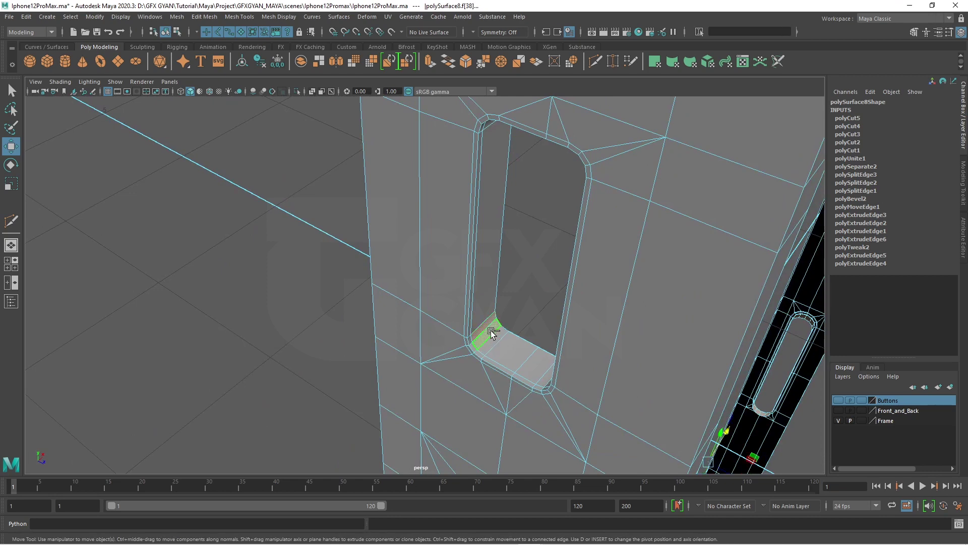
scroll(491, 333, "down", 5)
mouse_move(532, 342)
left_mouse_down("alt")
mouse_move(555, 398)
mouse_move(504, 359)
left_mouse_up("alt")
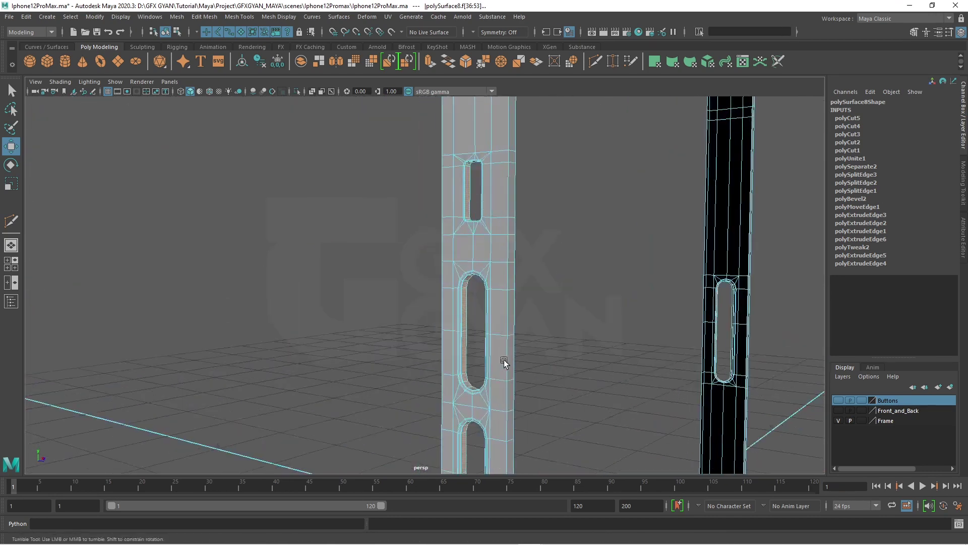
scroll(509, 359, "up", 3)
scroll(509, 324, "up", 3)
scroll(495, 316, "down", 4)
scroll(510, 329, "up", 1)
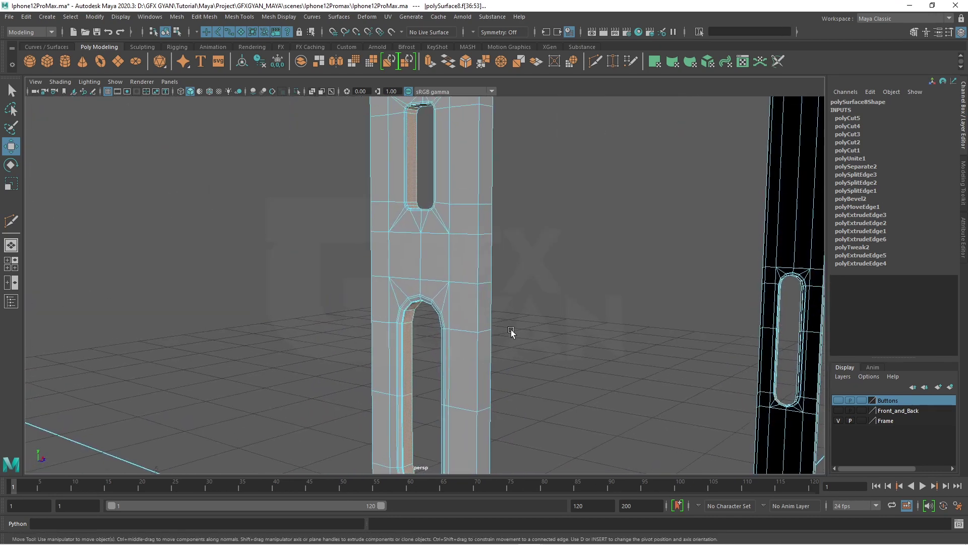
left_click(202, 19)
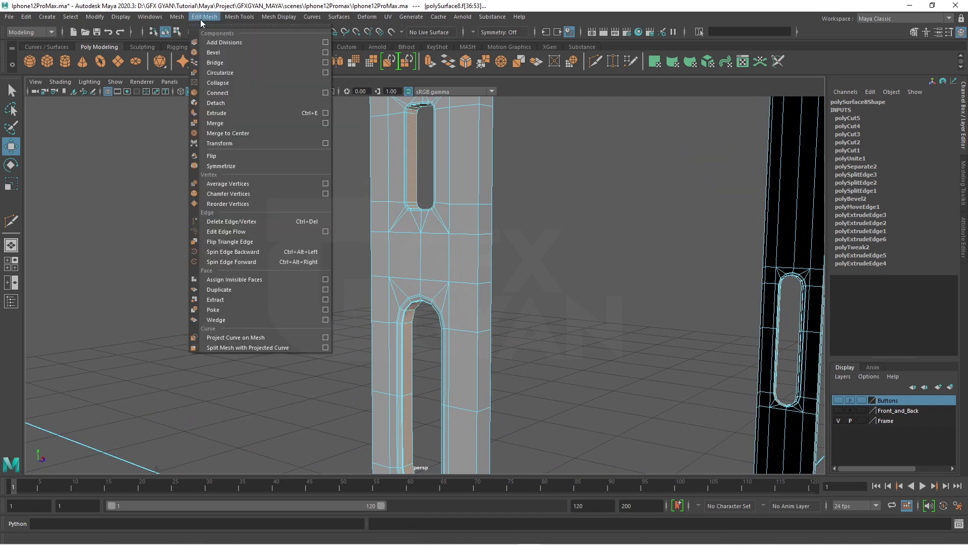
Duplicate the selected slot faces off the frame as a separate piece.
left_click(258, 288)
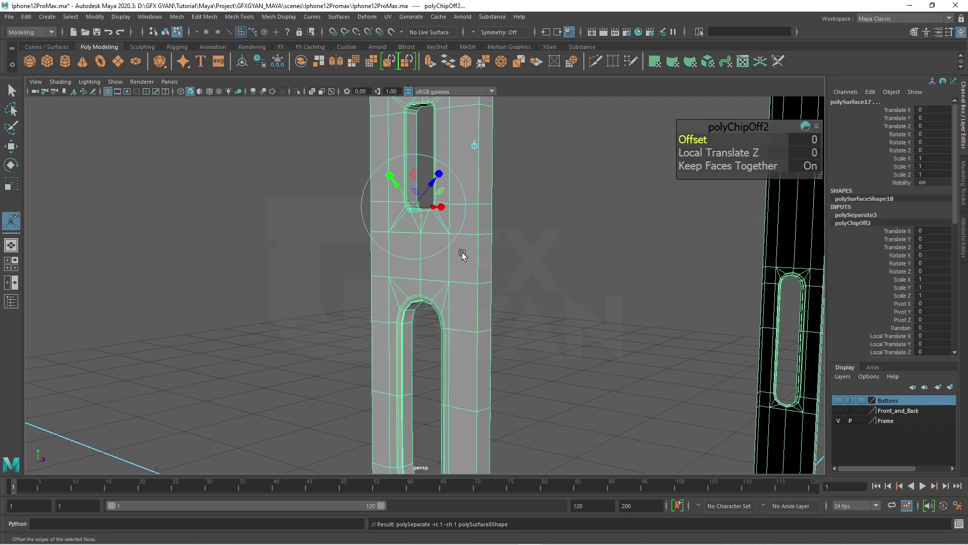
key("q")
left_click(567, 141)
Add the frame mesh to the Frame layer and hide that layer.
left_click(404, 165)
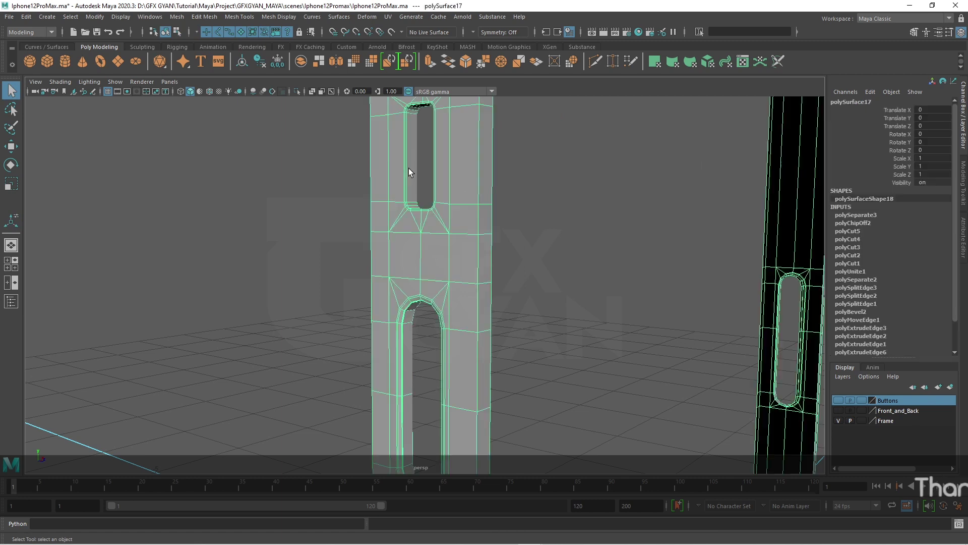
left_click(413, 176)
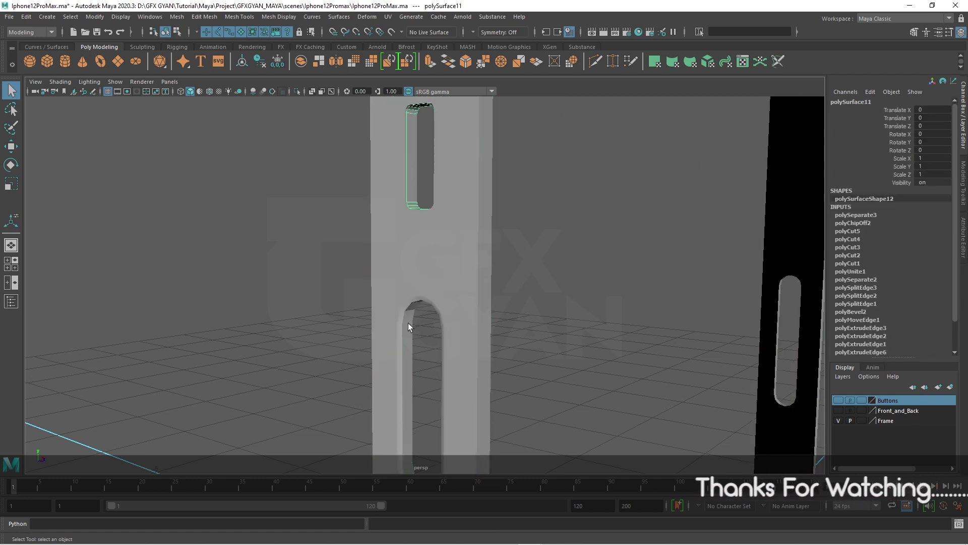
scroll(407, 327, "down", 3)
left_click(407, 214, "shift")
scroll(440, 228, "down", 2)
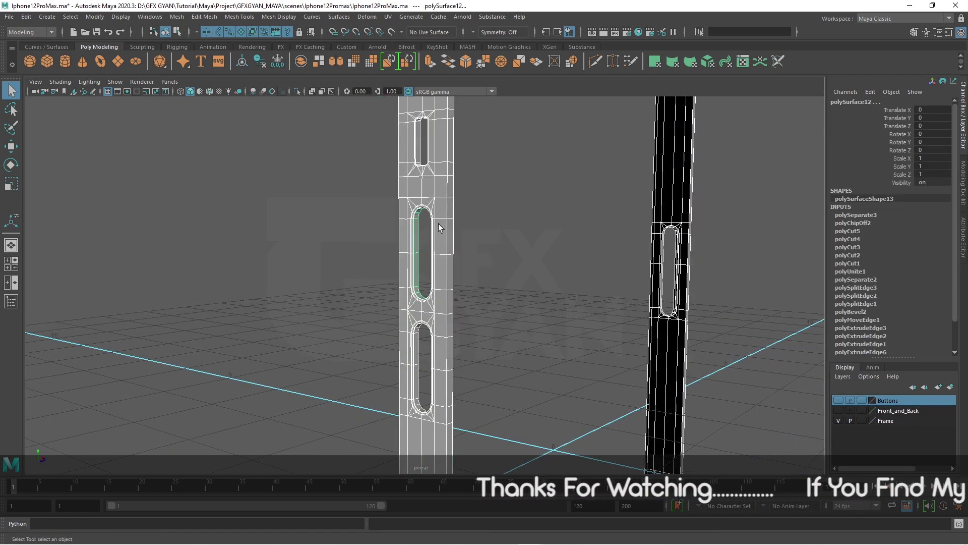
left_click(440, 228)
scroll(605, 303, "down", 3)
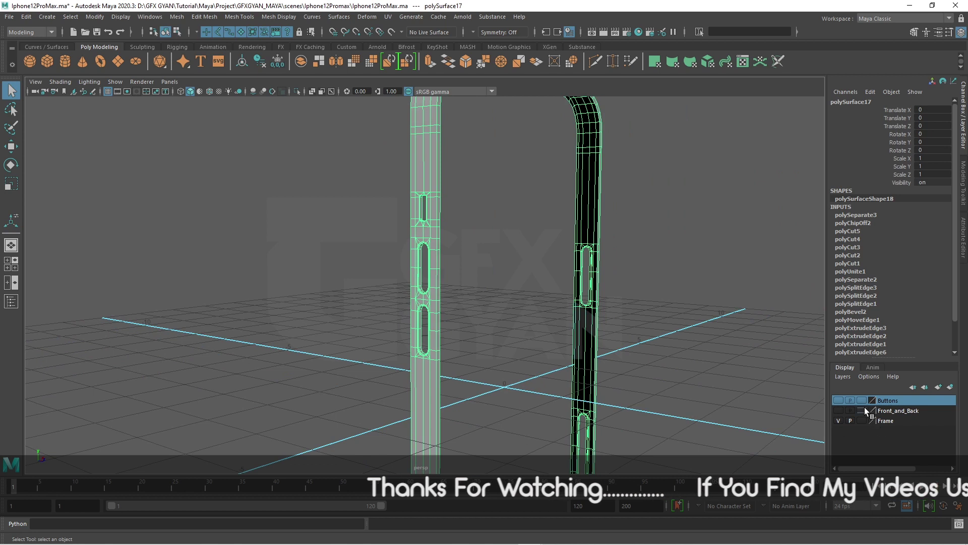
left_click(840, 419)
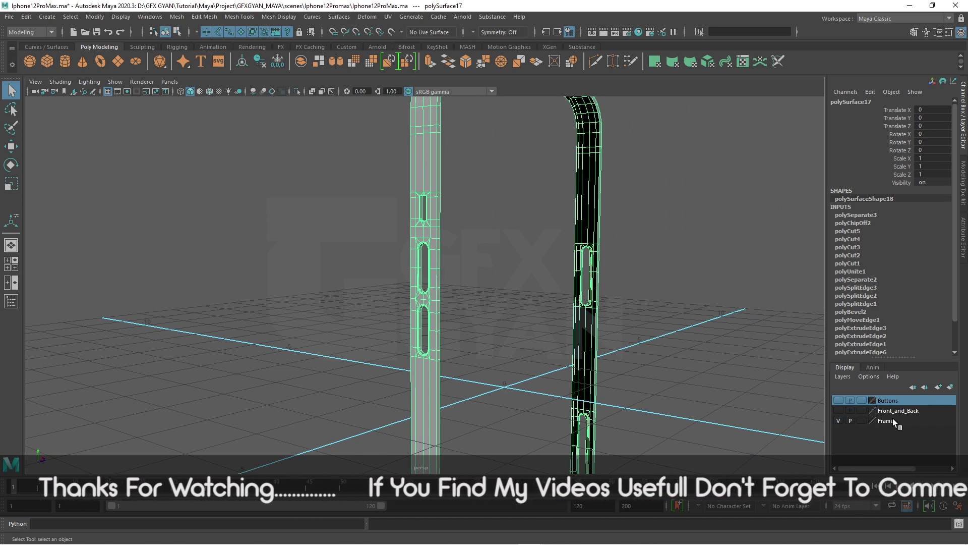
right_click(891, 418)
left_click(879, 444)
left_click(838, 420)
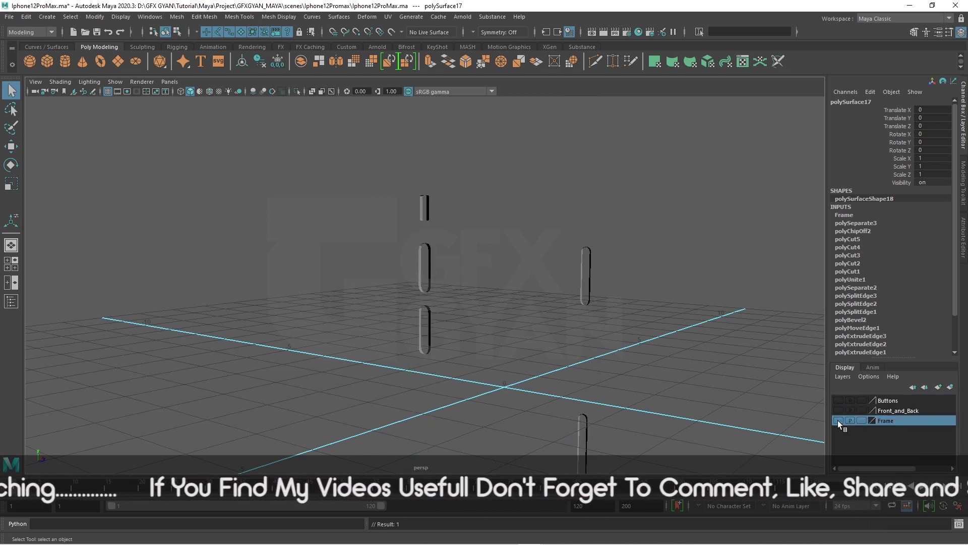
Marquee-select the copied slot pieces and orbit around to inspect them.
mouse_move(545, 339)
left_mouse_down("alt")
mouse_move(531, 345)
mouse_move(489, 268)
mouse_move(404, 275)
mouse_move(605, 277)
mouse_move(492, 287)
left_mouse_up("alt")
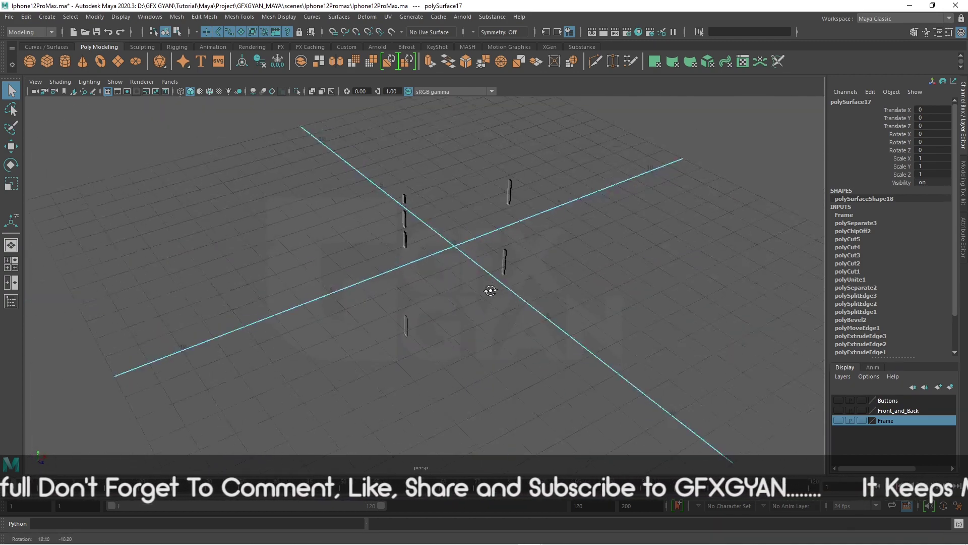
left_click_drag(432, 134, 558, 328)
scroll(431, 343, "up", 3)
middle_click_drag(431, 343, 480, 342, "alt")
mouse_move(480, 341)
left_mouse_down("alt")
mouse_move(518, 384)
mouse_move(514, 303)
mouse_move(503, 331)
left_mouse_up("alt")
scroll(503, 330, "up", 3)
mouse_move(492, 373)
left_mouse_down("alt")
mouse_move(448, 353)
mouse_move(482, 351)
mouse_move(477, 306)
left_mouse_up("alt")
scroll(489, 355, "down", 3)
left_click(489, 352)
Select the small top slot piece along with all the remaining slot pieces.
scroll(515, 350, "down", 3)
scroll(532, 352, "down", 3)
left_click(424, 265)
scroll(525, 361, "up", 3)
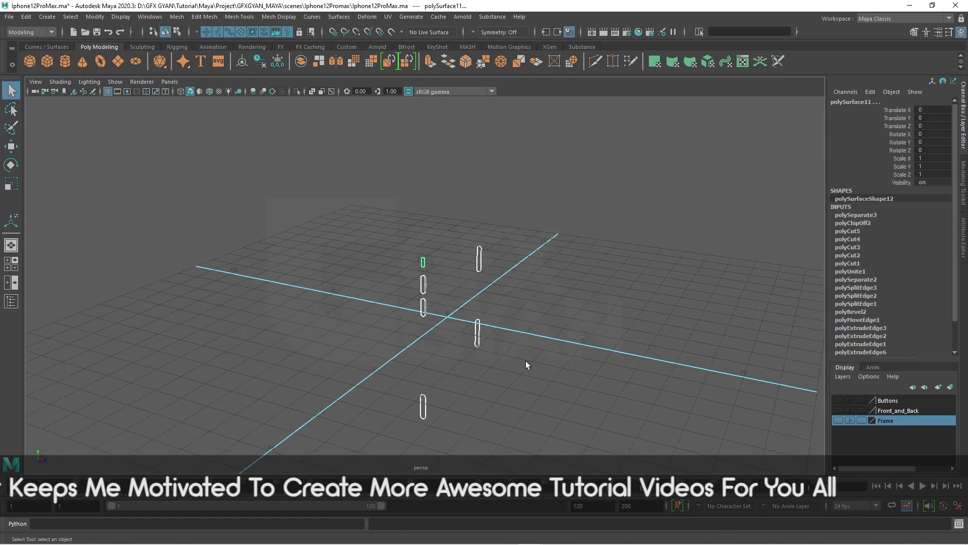
scroll(519, 419, "up", 2)
left_click_drag(520, 418, 352, 116, "alt")
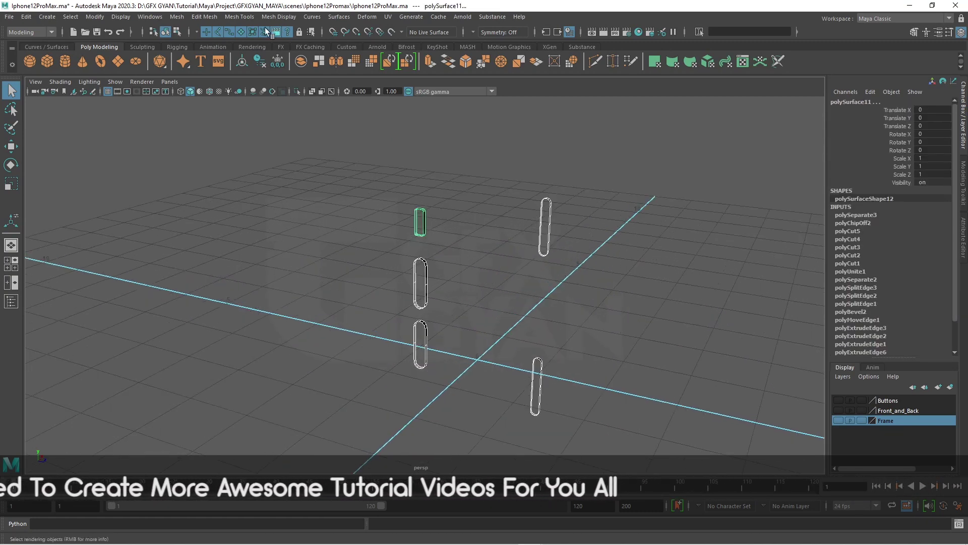
left_click(176, 17)
mouse_move(196, 43)
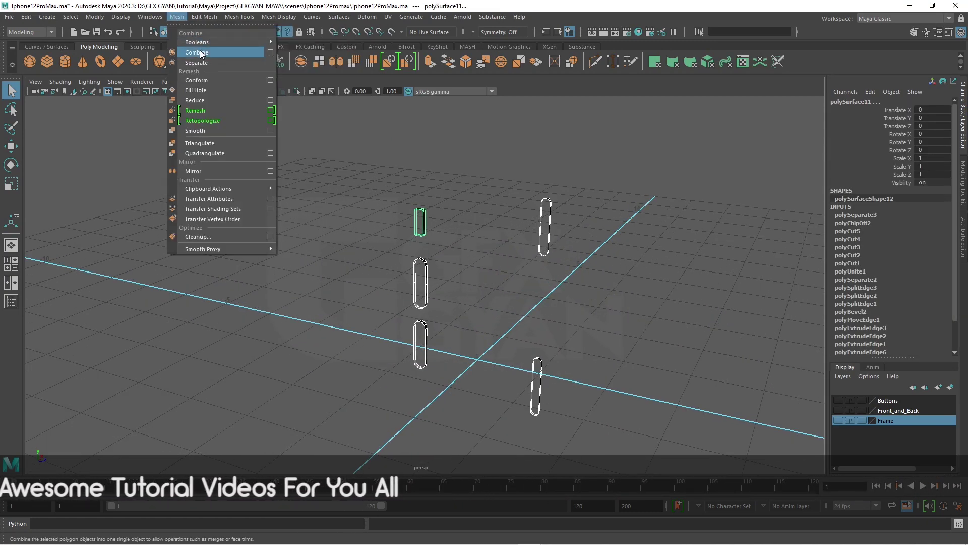
Combine the selected slot pieces into one mesh and reverse its normals.
left_click(196, 53)
scroll(431, 297, "up", 2)
scroll(449, 290, "up", 2)
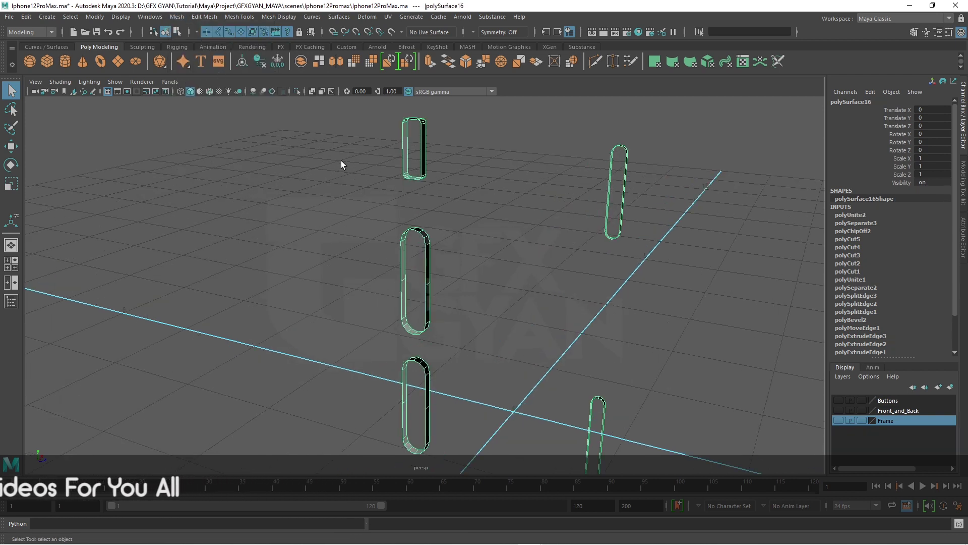
scroll(355, 191, "up", 3)
left_click(278, 17)
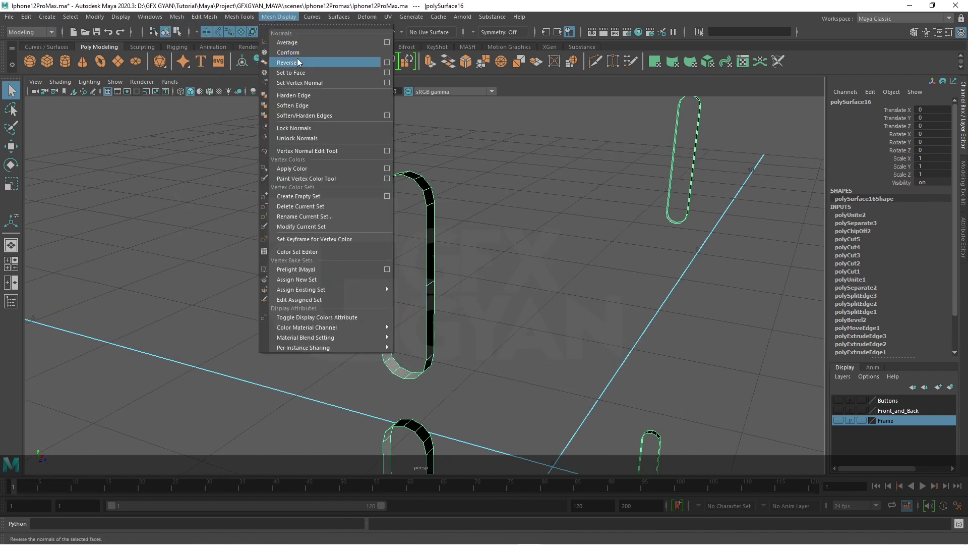
mouse_move(453, 245)
left_mouse_down("alt")
mouse_move(265, 199)
mouse_move(368, 250)
left_mouse_up("alt")
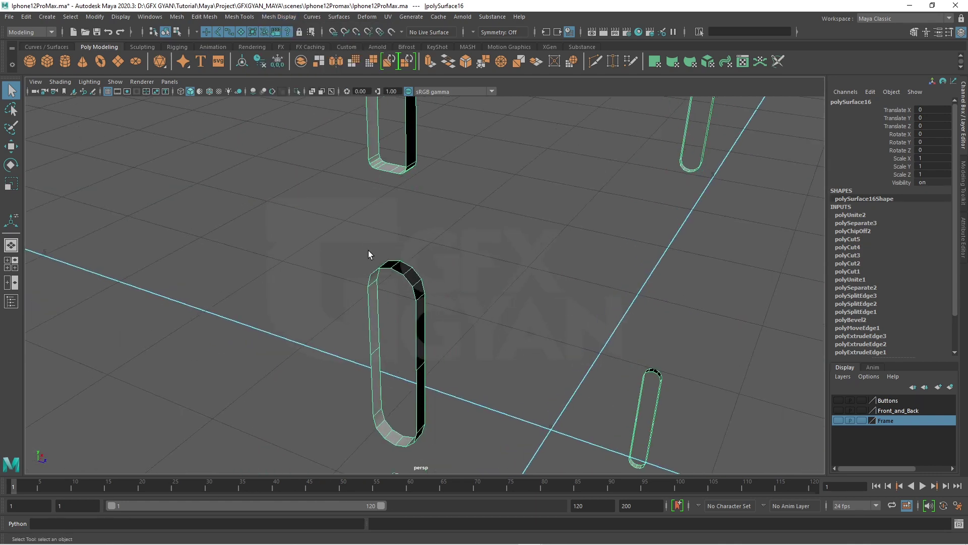
left_click(279, 16)
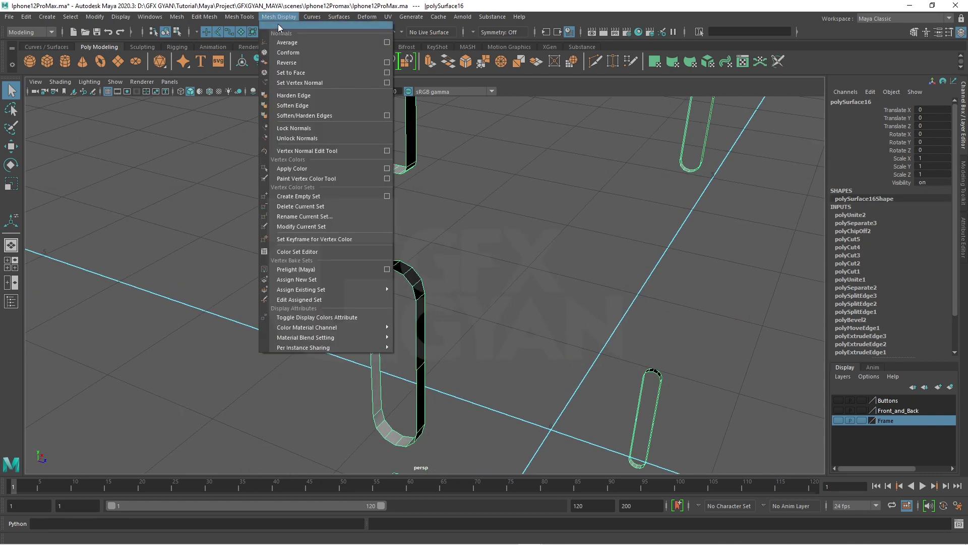
left_click(299, 63)
Select border edges on the combined slot pieces in edge mode.
left_click_drag(444, 286, 446, 282, "alt")
right_click_drag(428, 224, 416, 267)
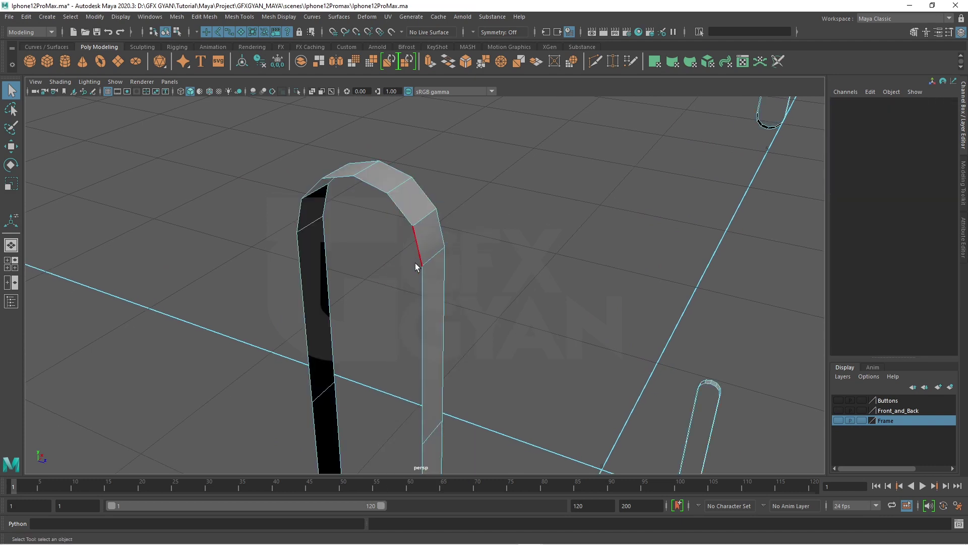
left_click(417, 267)
mouse_move(417, 267)
left_mouse_down("alt")
mouse_move(457, 377)
mouse_move(462, 225)
left_mouse_up("alt")
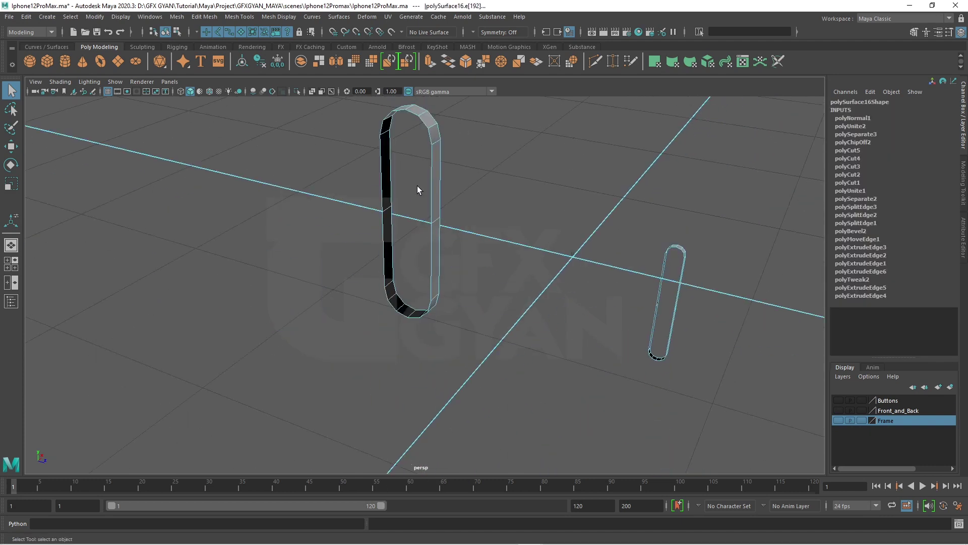
left_click(431, 192)
mouse_move(430, 192)
left_mouse_down("alt")
mouse_move(637, 349)
mouse_move(580, 378)
mouse_move(571, 294)
mouse_move(591, 361)
left_mouse_up("alt")
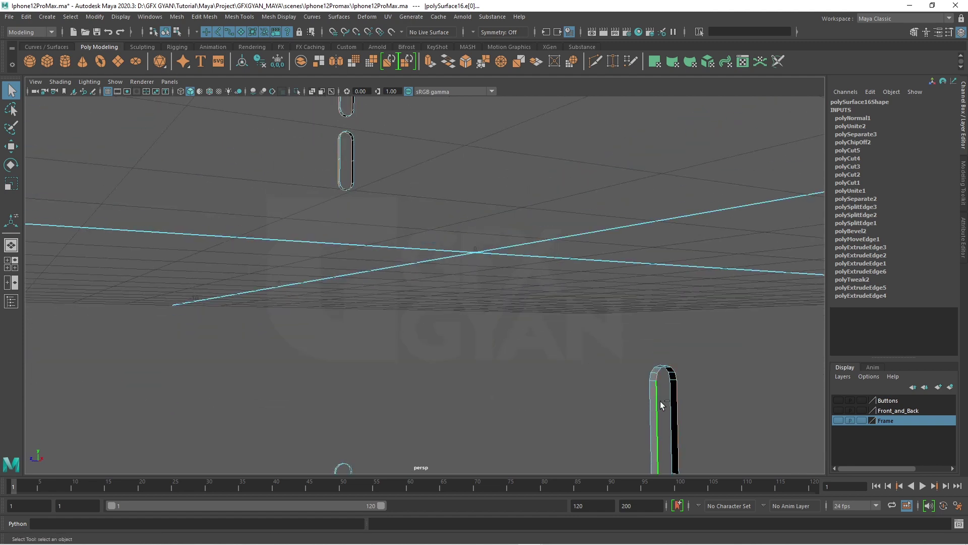
Orbit and zoom to inspect all the combined slot pieces from above.
mouse_move(658, 412)
left_mouse_down("alt")
mouse_move(609, 434)
mouse_move(562, 310)
mouse_move(609, 346)
mouse_move(620, 300)
mouse_move(590, 285)
mouse_move(607, 395)
mouse_move(587, 283)
mouse_move(620, 334)
mouse_move(519, 473)
left_mouse_up("alt")
scroll(484, 324, "up", 5)
scroll(445, 321, "up", 4)
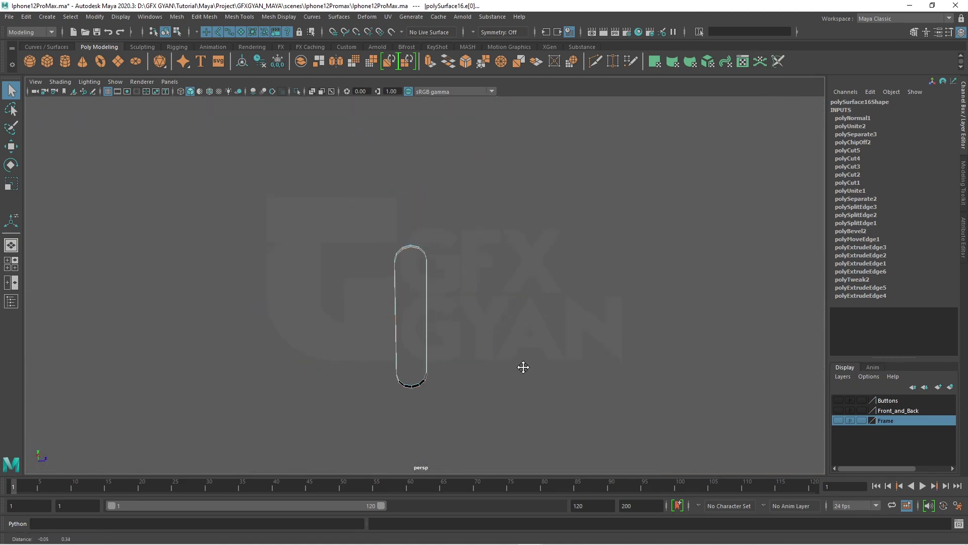
scroll(549, 310, "down", 5)
mouse_move(530, 286)
left_mouse_down("alt")
mouse_move(501, 372)
mouse_move(376, 335)
mouse_move(408, 372)
mouse_move(380, 356)
mouse_move(415, 342)
mouse_move(397, 364)
left_mouse_up("alt")
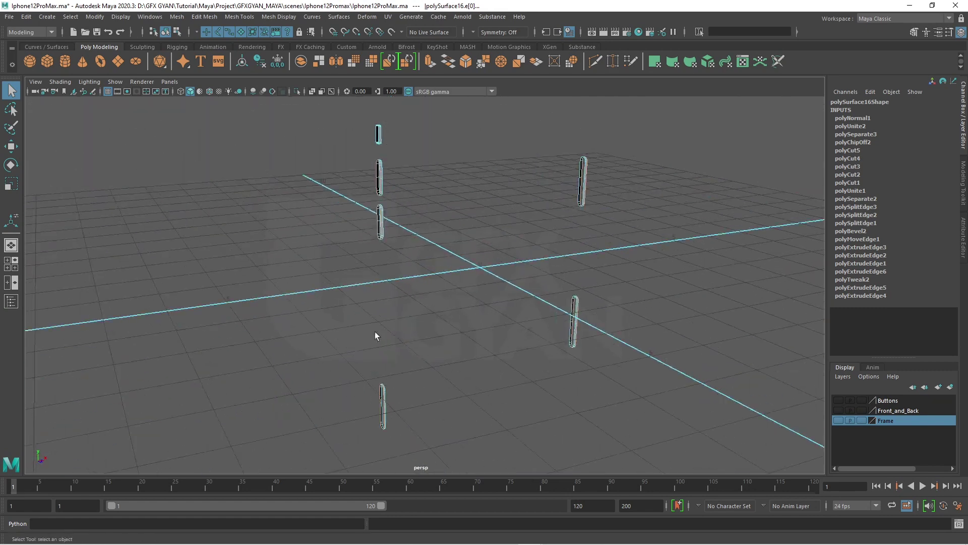
scroll(415, 341, "up", 3)
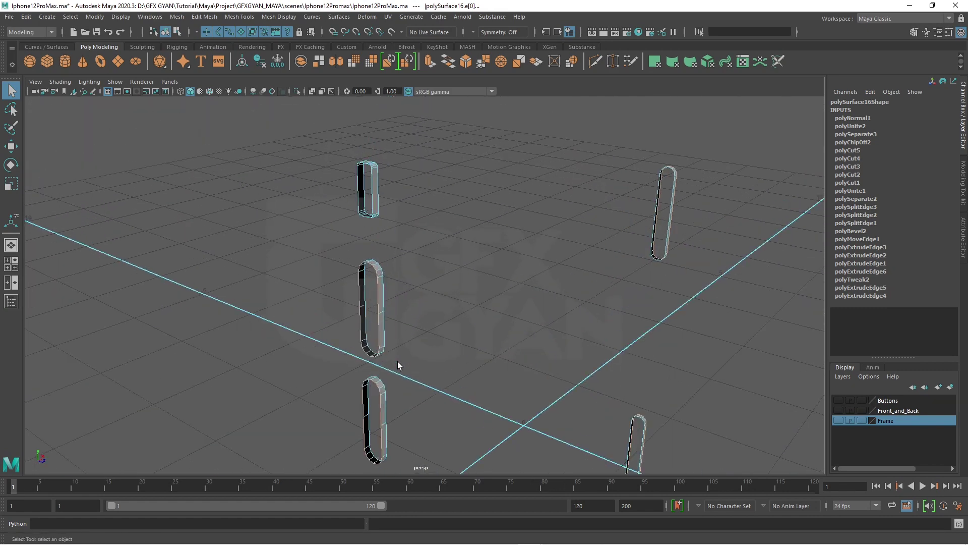
left_click_drag(458, 295, 467, 286, "alt")
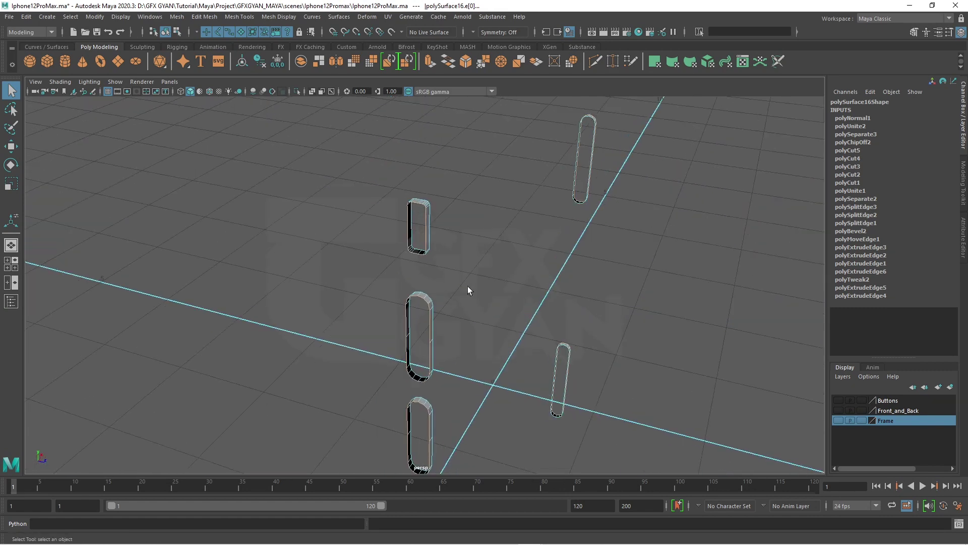
Fill the open holes on the merged slot pieces with Mesh > Fill Hole.
left_click(177, 17)
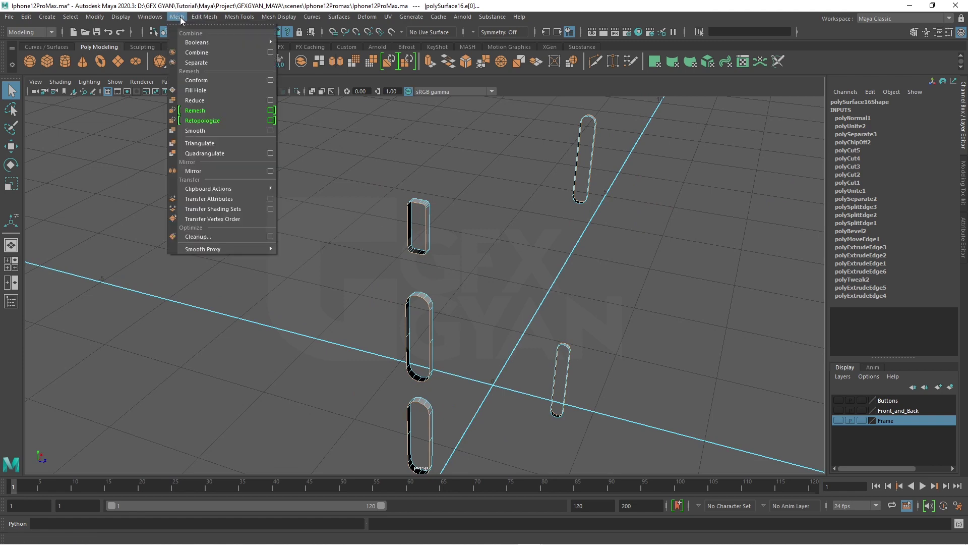
left_click(208, 89)
left_click(492, 257)
mouse_move(491, 257)
left_mouse_down("alt")
mouse_move(501, 307)
mouse_move(489, 255)
mouse_move(419, 275)
mouse_move(475, 277)
mouse_move(506, 346)
mouse_move(471, 314)
mouse_move(402, 285)
mouse_move(444, 300)
left_mouse_up("alt")
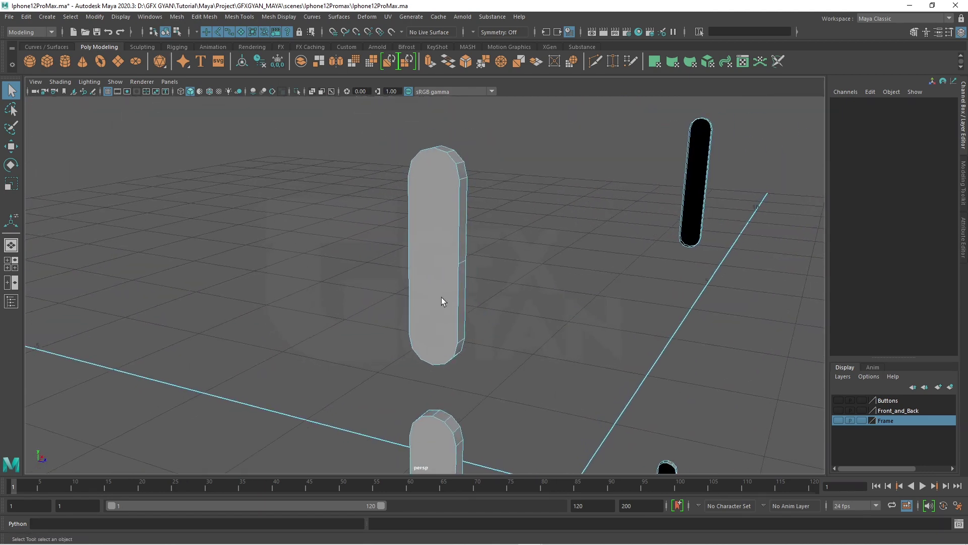
Switch to face mode, select the new cap faces, and inspect the capped slot pieces.
right_click_drag(452, 214, 449, 246)
left_click_drag(445, 234, 465, 304)
scroll(465, 304, "down", 2)
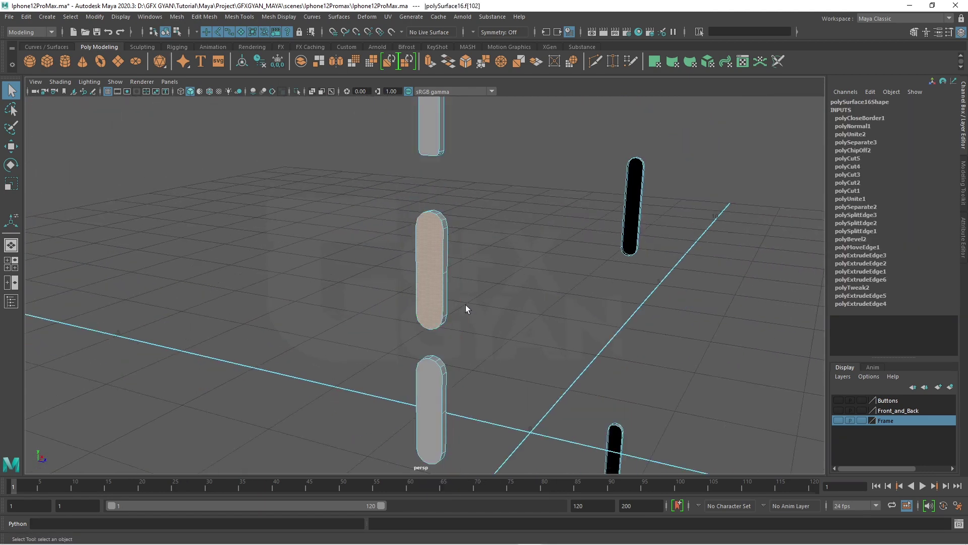
left_click(428, 390, "shift")
mouse_move(422, 141)
left_mouse_down("alt")
mouse_move(492, 335)
mouse_move(467, 355)
mouse_move(590, 340)
mouse_move(482, 305)
left_mouse_up("alt")
left_click_drag(722, 258, 525, 250, "alt")
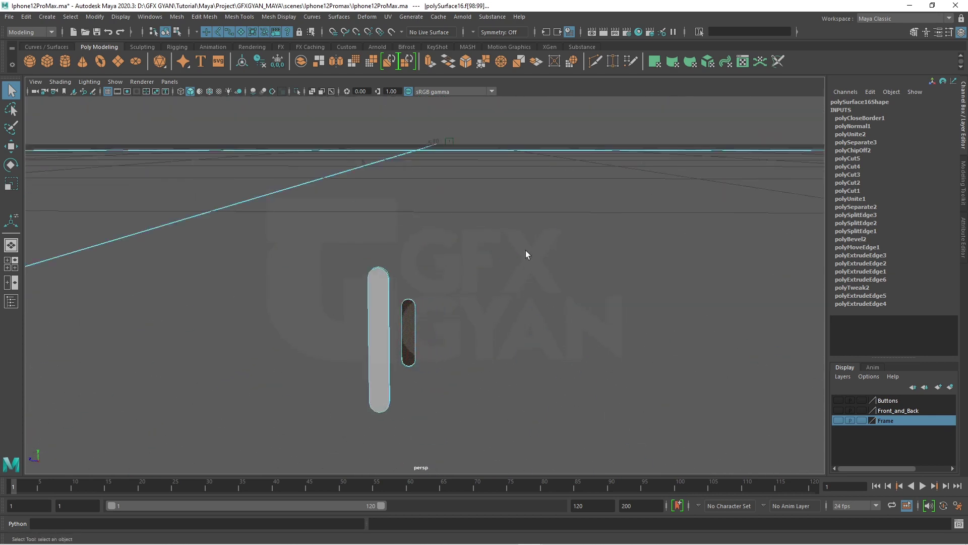
mouse_move(380, 299)
left_mouse_down("alt")
mouse_move(516, 274)
mouse_move(431, 320)
mouse_move(616, 309)
mouse_move(540, 351)
mouse_move(512, 299)
mouse_move(476, 349)
mouse_move(602, 334)
mouse_move(443, 348)
mouse_move(537, 372)
left_mouse_up("alt")
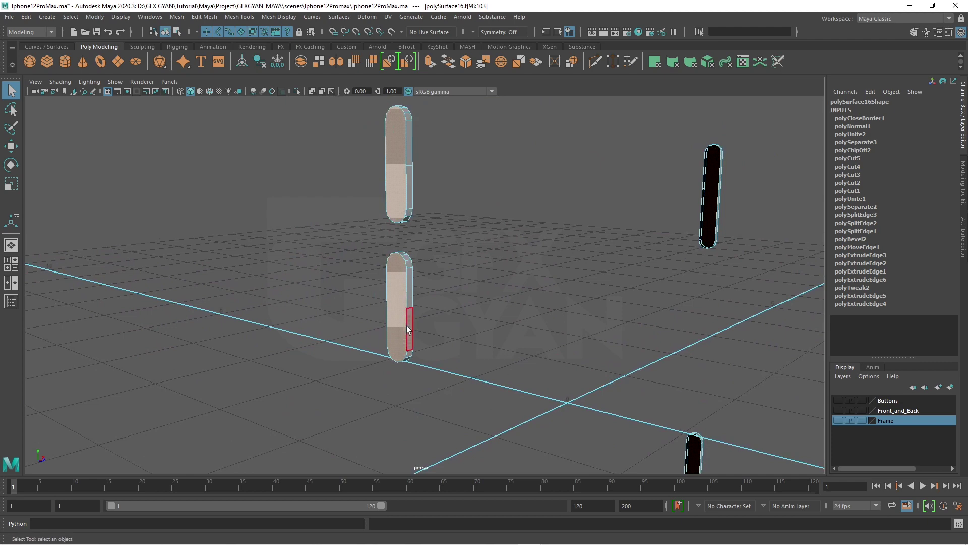
mouse_move(454, 343)
left_mouse_down("alt")
mouse_move(406, 326)
mouse_move(372, 339)
mouse_move(417, 317)
mouse_move(490, 358)
mouse_move(393, 336)
mouse_move(513, 378)
left_mouse_up("alt")
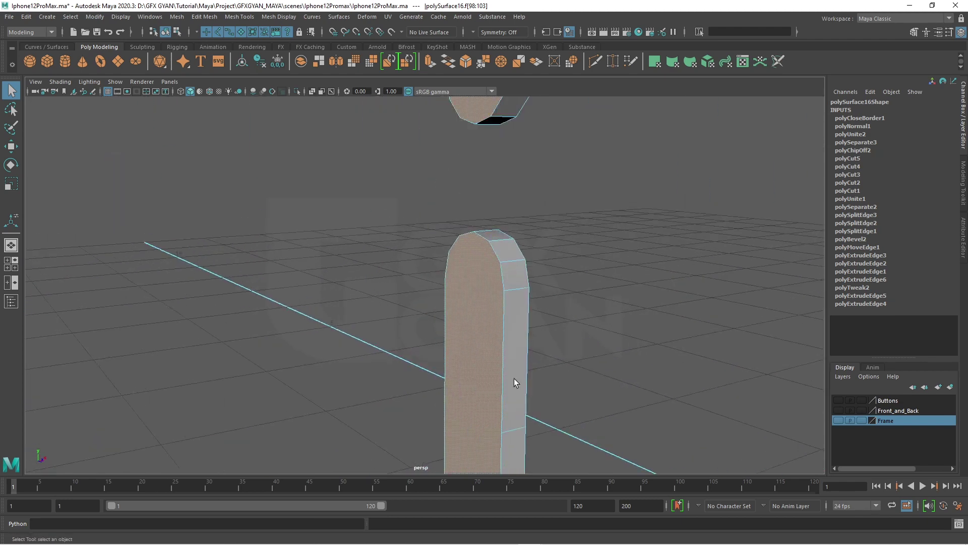
mouse_move(513, 378)
middle_mouse_down("alt")
mouse_move(523, 378)
mouse_move(480, 332)
middle_mouse_up("alt")
middle_click_drag(569, 216, 575, 256, "alt")
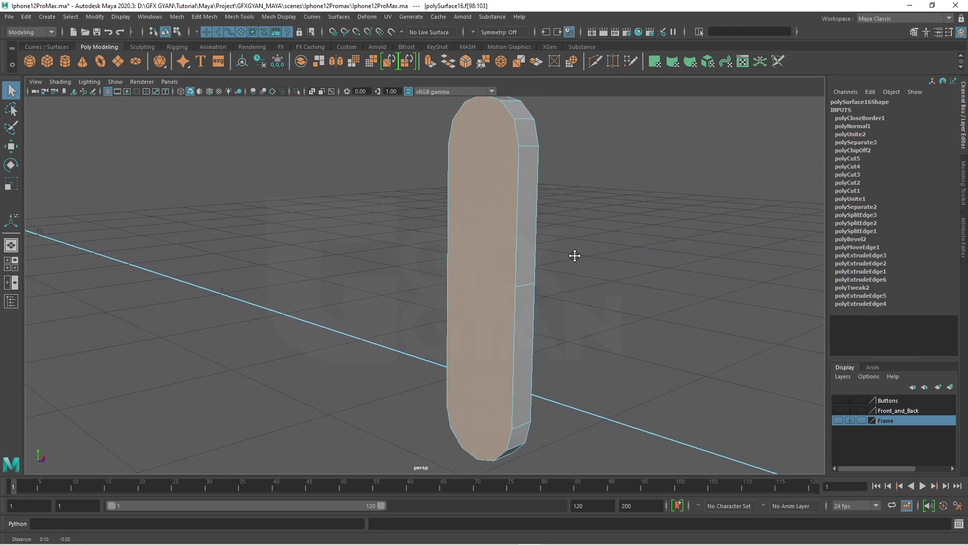
Extrude the selected cap faces with a 0.01 offset, insetting each pill's caps.
left_click(431, 63)
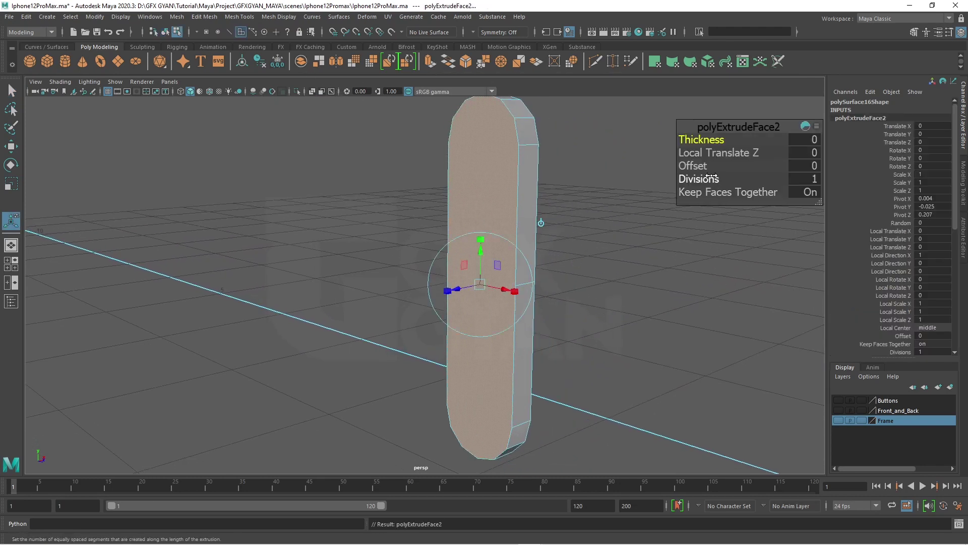
left_click_drag(705, 165, 706, 165)
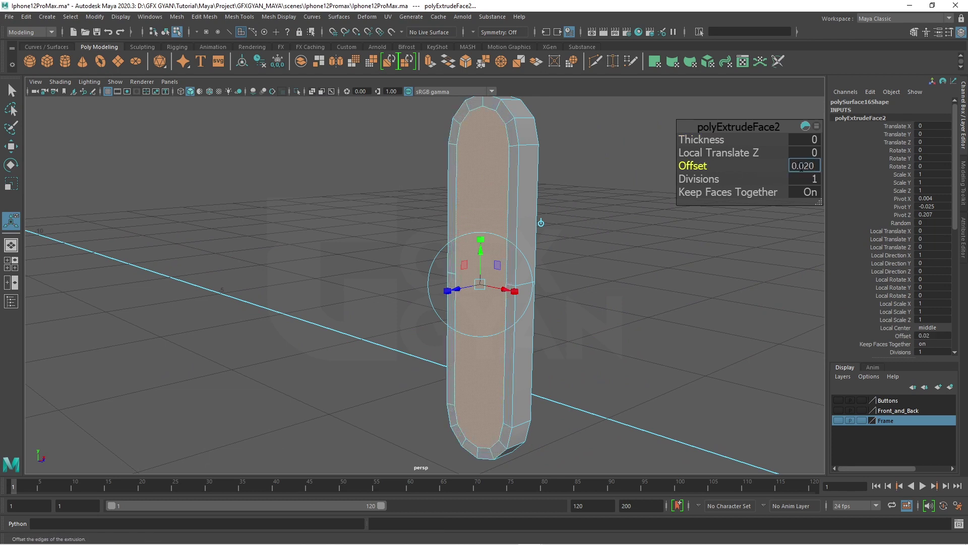
type("1")
key("Return")
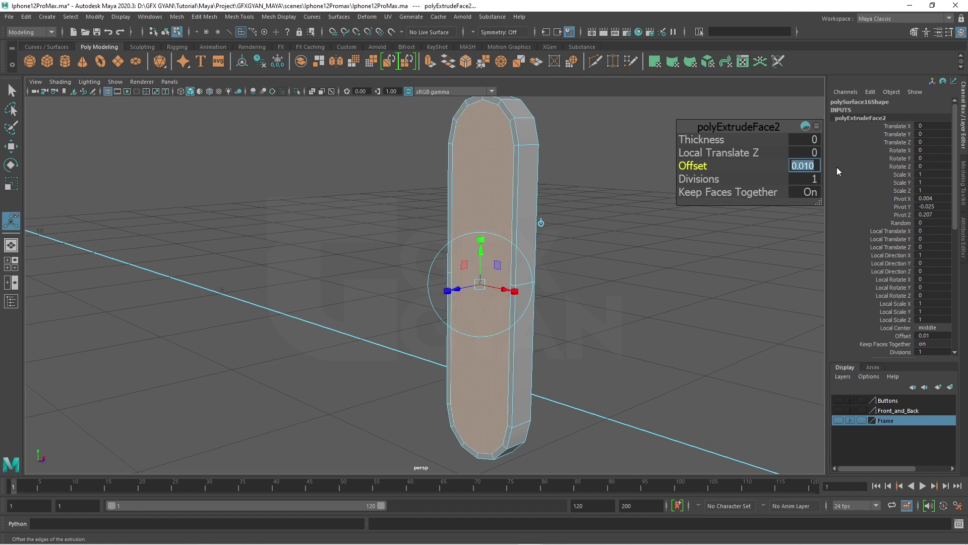
scroll(559, 272, "down", 5)
mouse_move(559, 271)
left_mouse_down("alt")
mouse_move(447, 309)
mouse_move(506, 322)
left_mouse_up("alt")
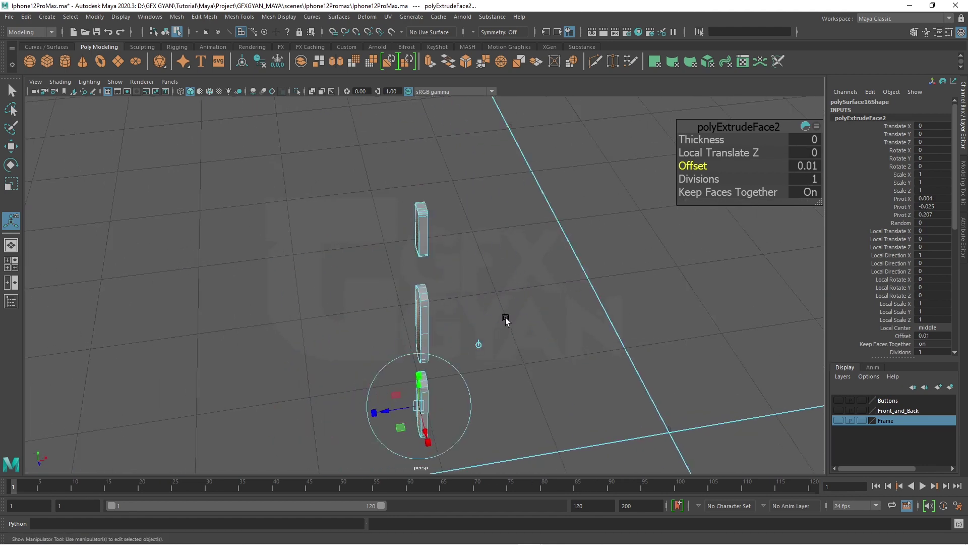
scroll(506, 322, "up", 3)
scroll(394, 324, "up", 3)
mouse_move(394, 325)
left_mouse_down("alt")
mouse_move(702, 287)
mouse_move(493, 340)
left_mouse_up("alt")
scroll(465, 311, "down", 5)
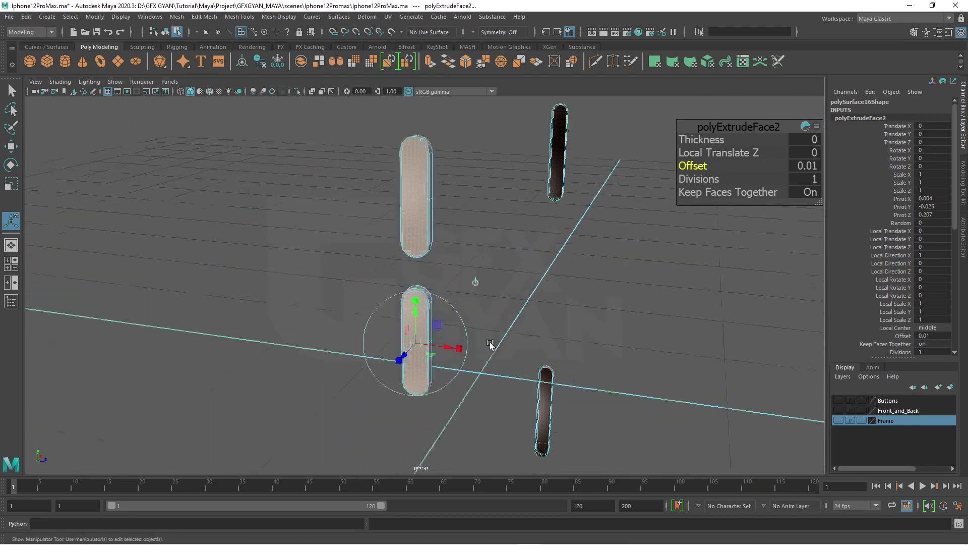
scroll(450, 371, "up", 3)
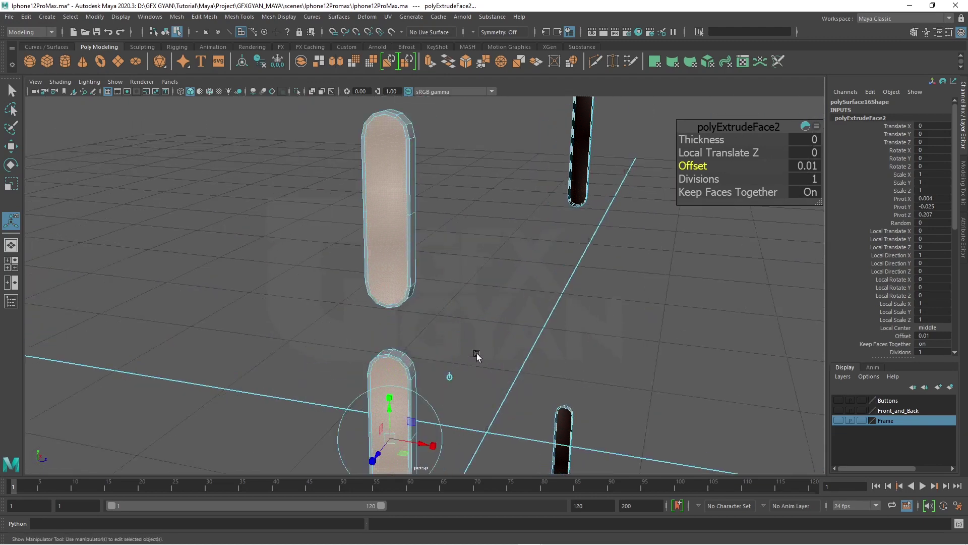
left_click_drag(450, 371, 465, 363, "alt")
Switch the capsule piece to vertex mode and frame its rounded top end.
right_click(410, 176)
left_click(361, 173)
scroll(480, 292, "up", 3)
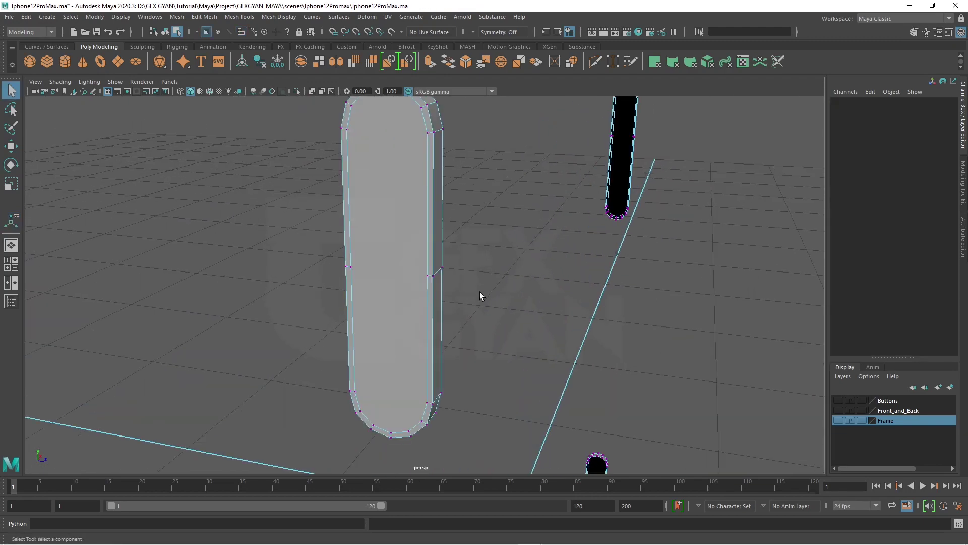
left_click_drag(480, 292, 464, 313, "alt")
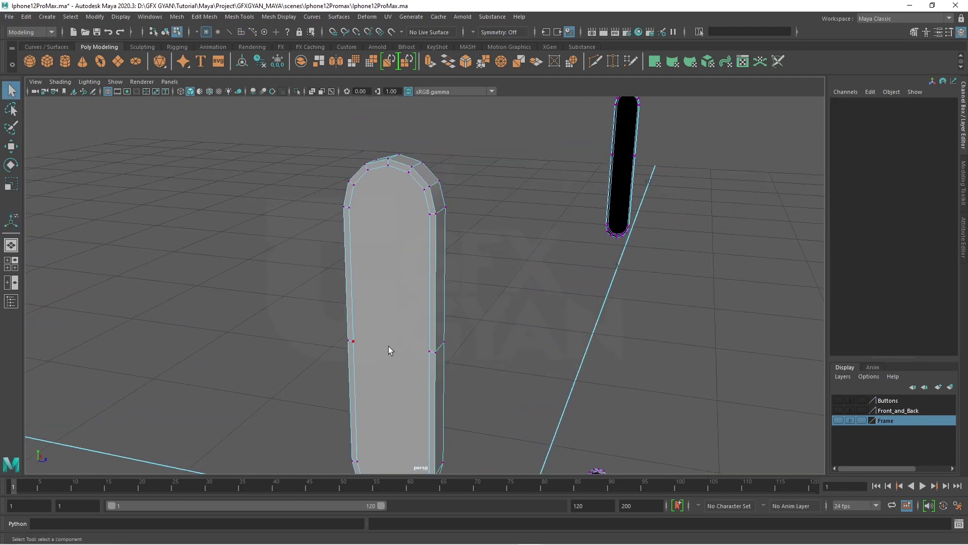
scroll(388, 346, "down", 3)
mouse_move(389, 307)
left_mouse_down("alt")
mouse_move(493, 335)
mouse_move(358, 378)
mouse_move(425, 307)
left_mouse_up("alt")
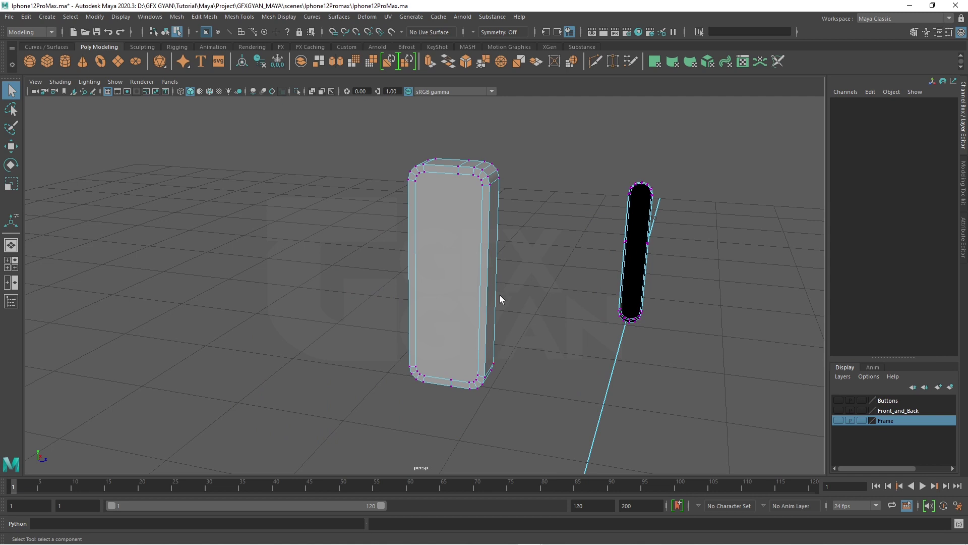
scroll(498, 346, "up", 5)
mouse_move(518, 183)
left_mouse_down("alt")
mouse_move(453, 283)
mouse_move(365, 293)
left_mouse_up("alt")
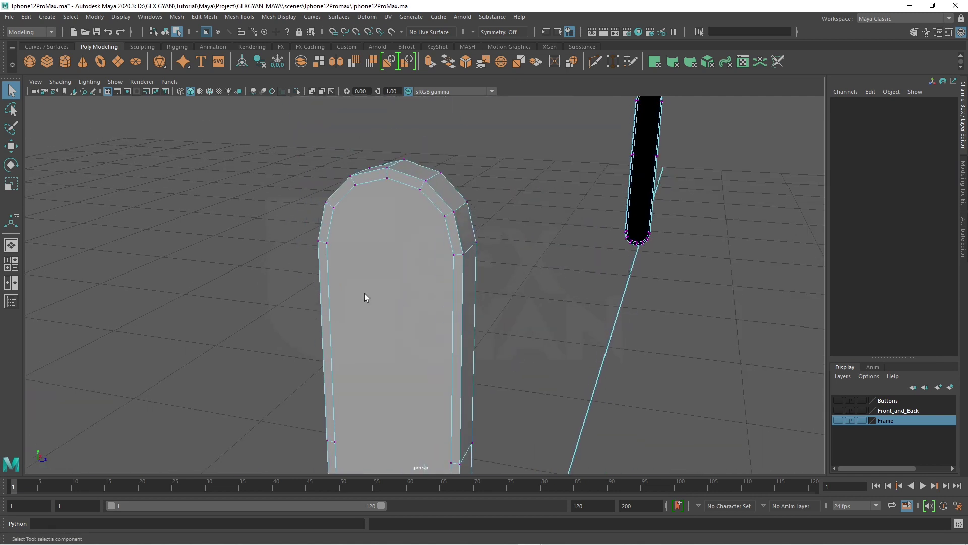
Connect two vertex pairs across the capsule's top end with new edges.
left_click(346, 247)
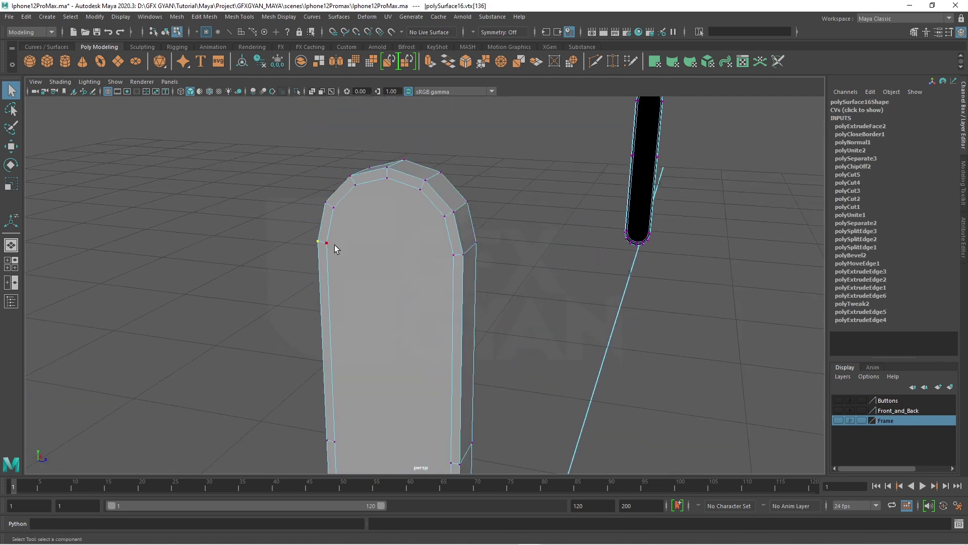
left_click(425, 253, "shift")
right_click(434, 273, "shift")
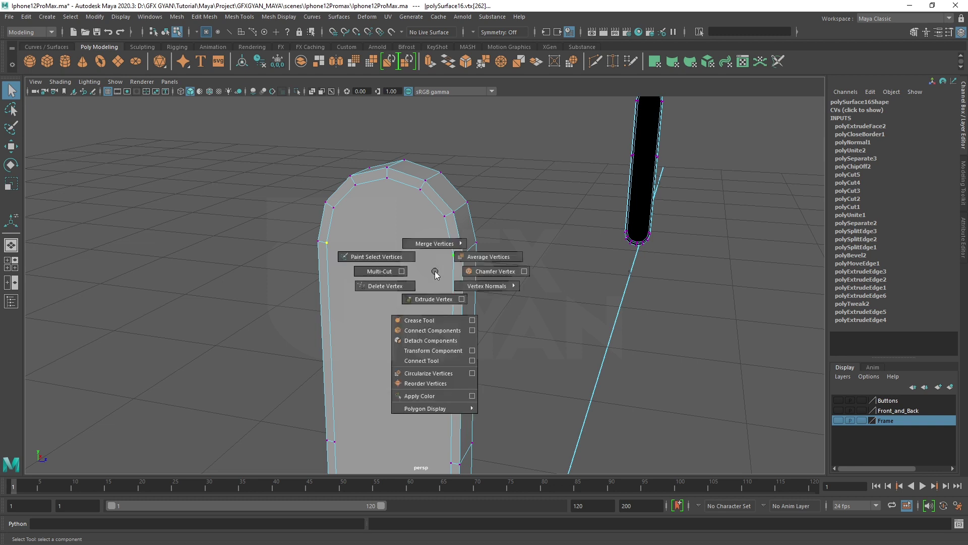
left_click(429, 330)
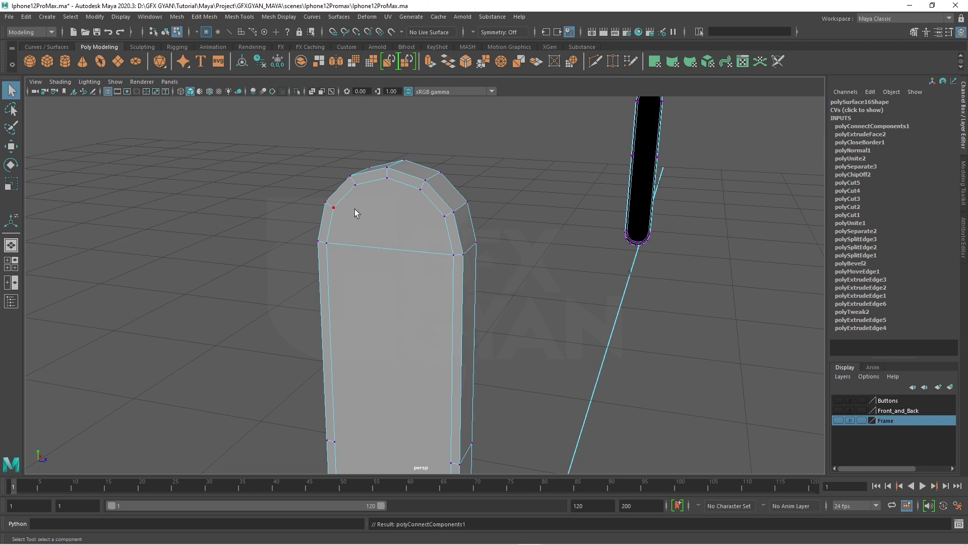
right_click(449, 238, "shift")
left_click(438, 292)
Connect three vertex pairs across the capsule's rounded bottom end with new edges.
middle_click_drag(448, 309, 484, 262, "alt")
right_click(435, 204, "shift")
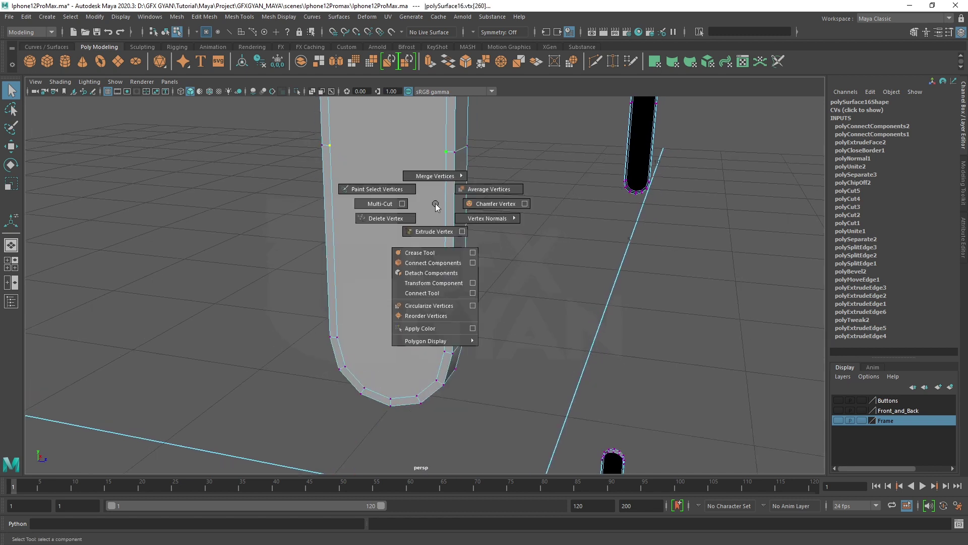
left_click(409, 254)
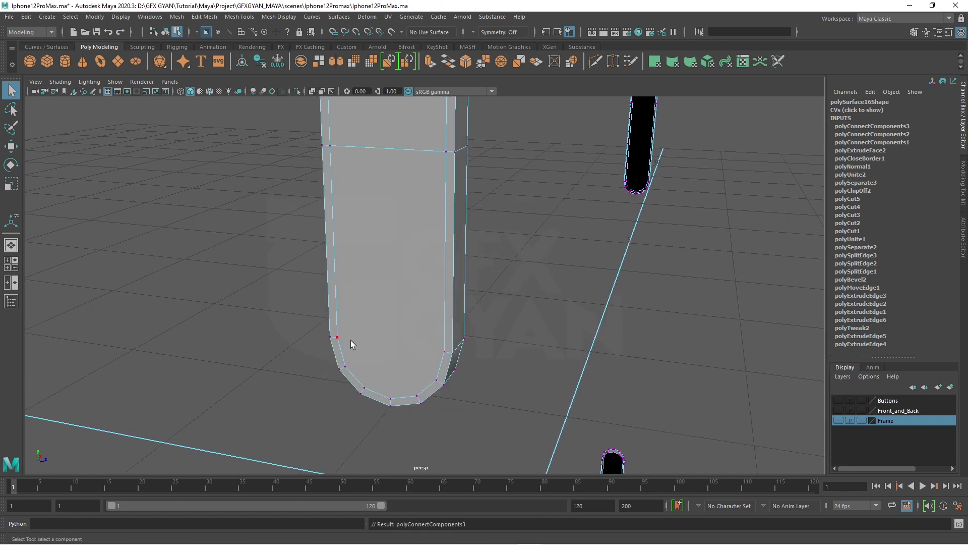
right_click(442, 257, "shift")
left_click(442, 306)
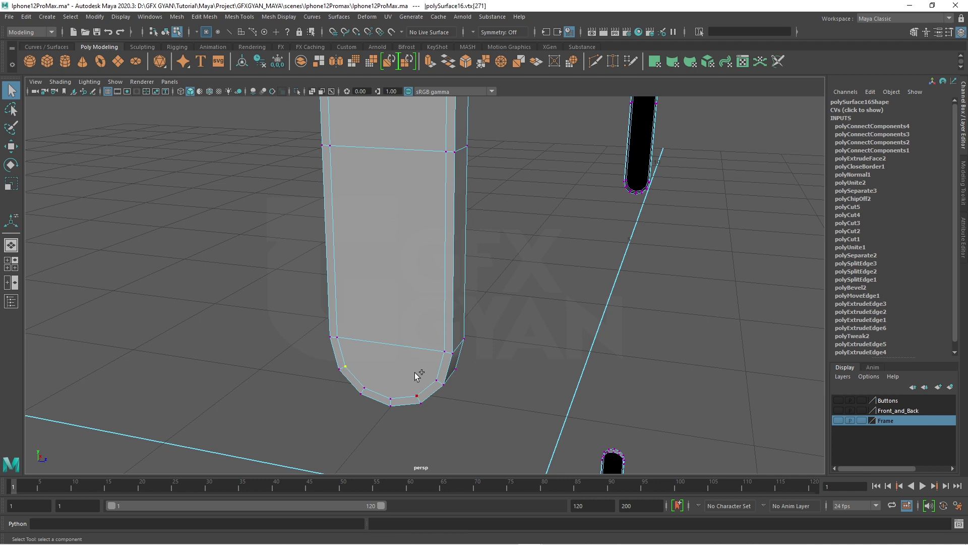
right_click(438, 304, "shift")
left_click(442, 367)
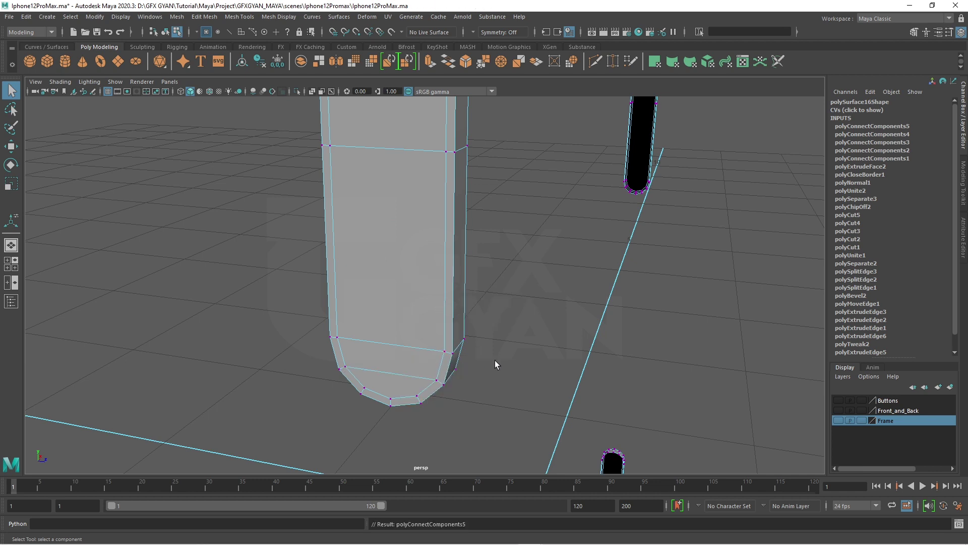
right_click_drag(495, 360, 488, 343, "alt")
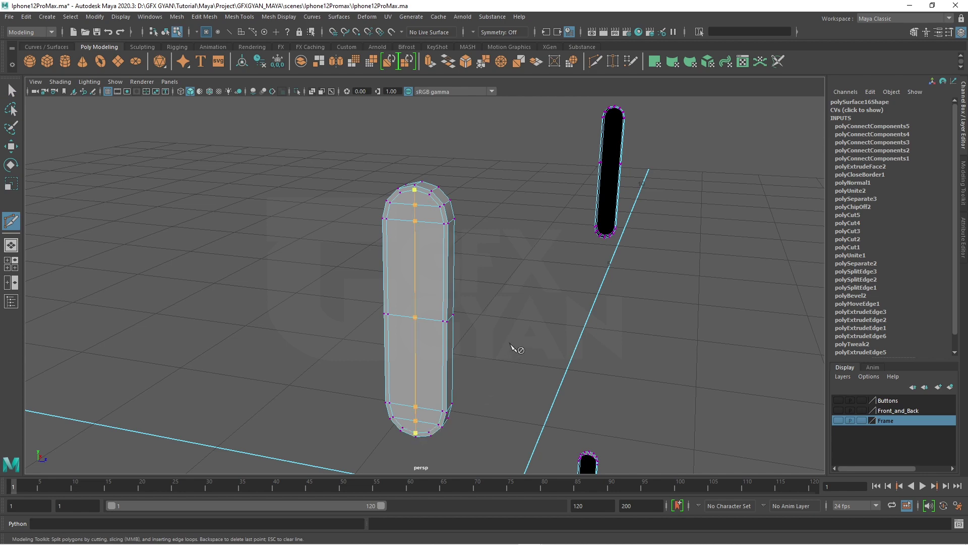
Zoom out to frame all capsule pieces and return to object mode with the Move Tool.
right_click_drag(514, 348, 514, 337, "alt")
mouse_move(516, 271)
left_mouse_down("alt")
mouse_move(510, 302)
mouse_move(533, 308)
left_mouse_up("alt")
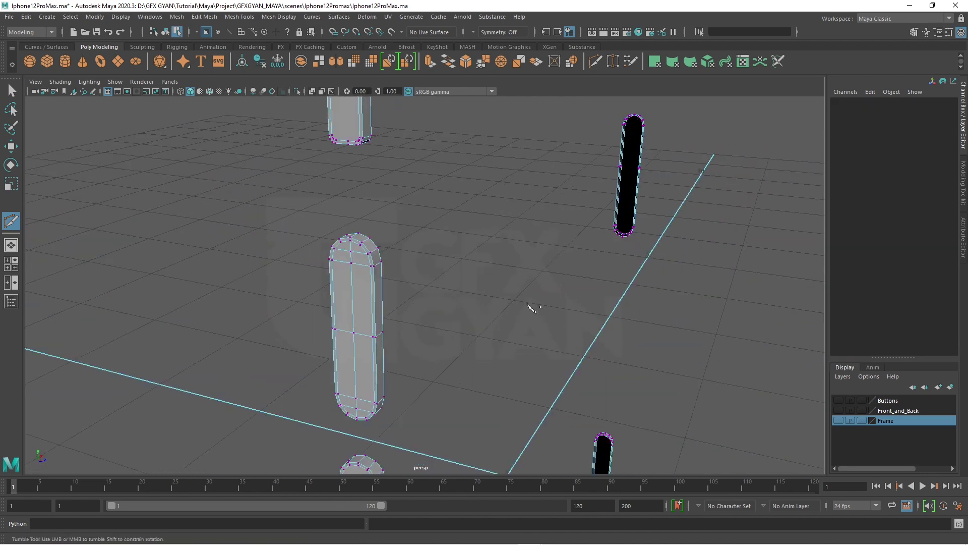
middle_click_drag(403, 272, 421, 314, "alt")
mouse_move(560, 169)
middle_mouse_down("alt")
mouse_move(575, 374)
mouse_move(451, 280)
mouse_move(450, 296)
middle_mouse_up("alt")
mouse_move(450, 296)
right_mouse_down("alt")
mouse_move(552, 298)
mouse_move(435, 208)
right_mouse_up("alt")
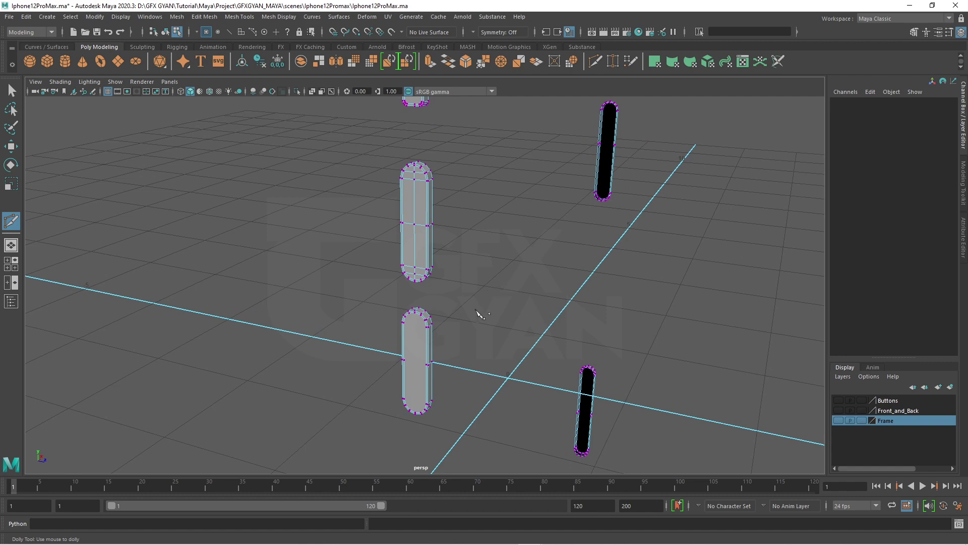
mouse_move(478, 314)
right_mouse_down("alt")
mouse_move(488, 318)
mouse_move(441, 290)
right_mouse_up("alt")
key("F8")
key("w")
Marquee-select then deselect the capsule pieces, and make the Frame layer visible again.
mouse_move(441, 290)
left_mouse_down("alt")
mouse_move(394, 273)
mouse_move(340, 192)
left_mouse_up("alt")
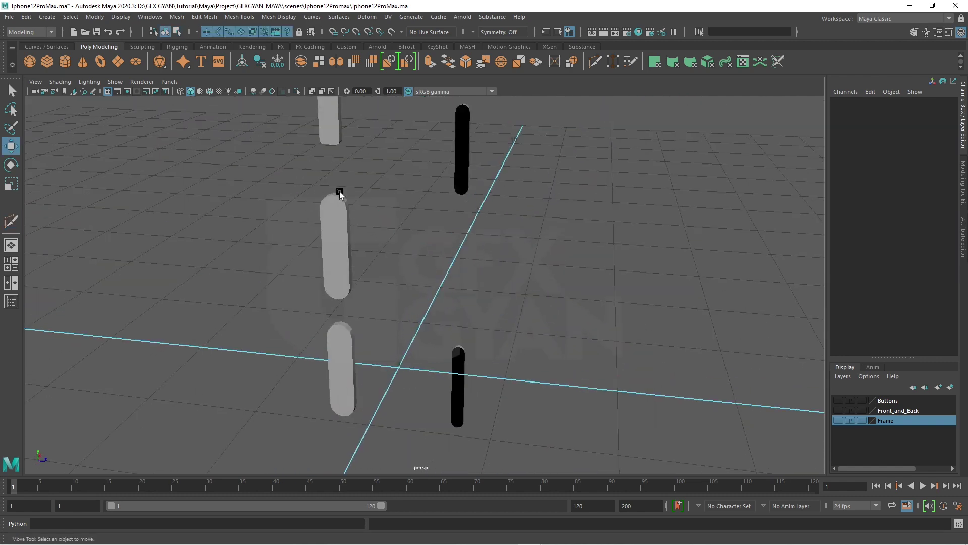
right_click_drag(340, 192, 425, 232, "alt")
left_click_drag(507, 138, 236, 427)
mouse_move(237, 428)
left_mouse_down("alt")
mouse_move(447, 305)
mouse_move(303, 301)
mouse_move(441, 303)
mouse_move(471, 280)
left_mouse_up("alt")
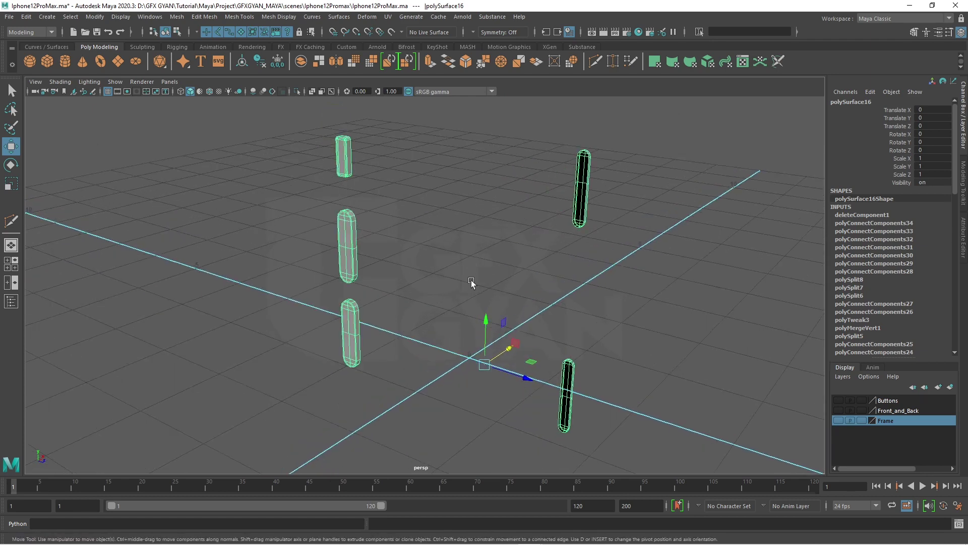
left_click(476, 256)
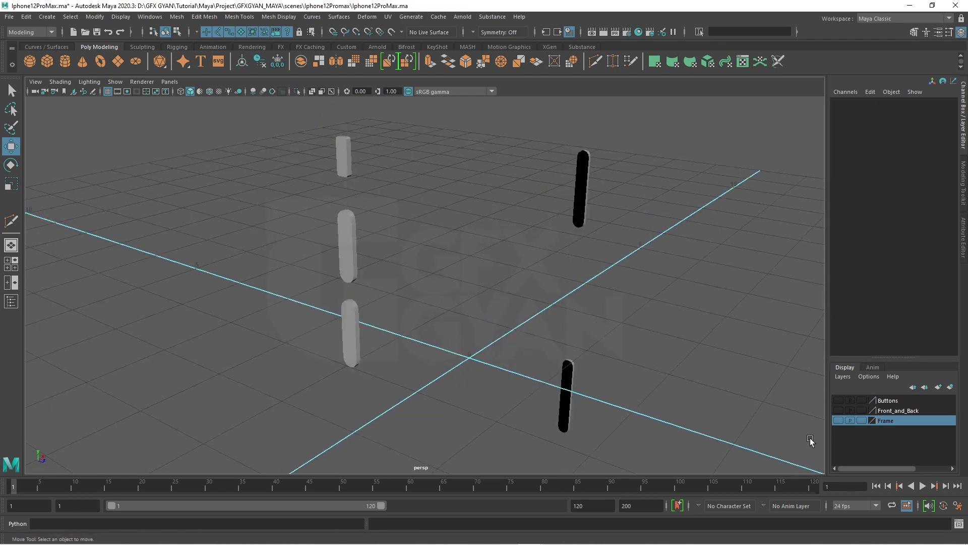
left_click(838, 420)
mouse_move(597, 288)
left_mouse_down("alt")
mouse_move(408, 270)
mouse_move(433, 301)
mouse_move(387, 287)
left_mouse_up("alt")
Split the combined buttons object into separate pieces with Mesh > Separate.
left_click(387, 286)
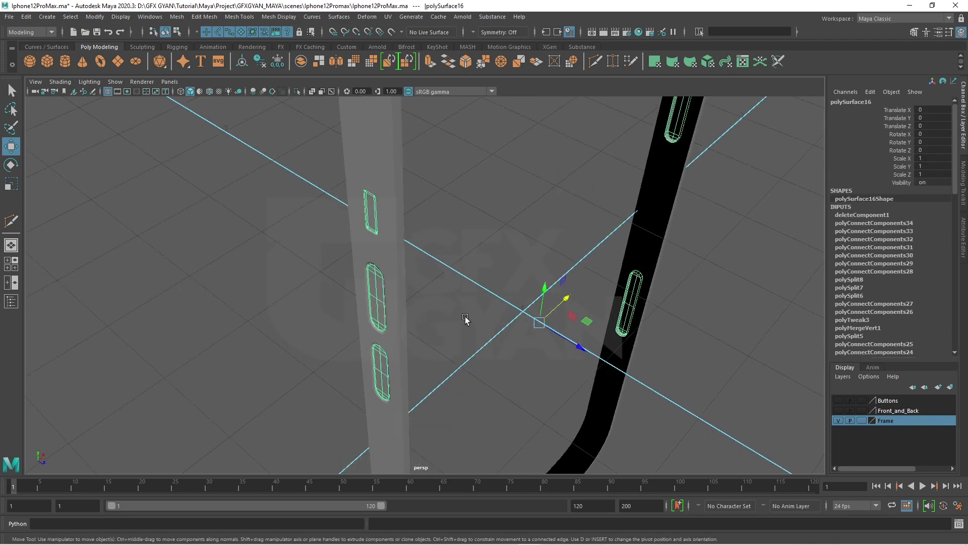
mouse_move(465, 316)
left_mouse_down("alt")
mouse_move(386, 279)
mouse_move(644, 301)
mouse_move(521, 343)
left_mouse_up("alt")
left_click(554, 331)
mouse_move(506, 252)
left_mouse_down("alt")
mouse_move(492, 256)
mouse_move(480, 307)
mouse_move(489, 271)
mouse_move(473, 166)
left_mouse_up("alt")
left_click(473, 167)
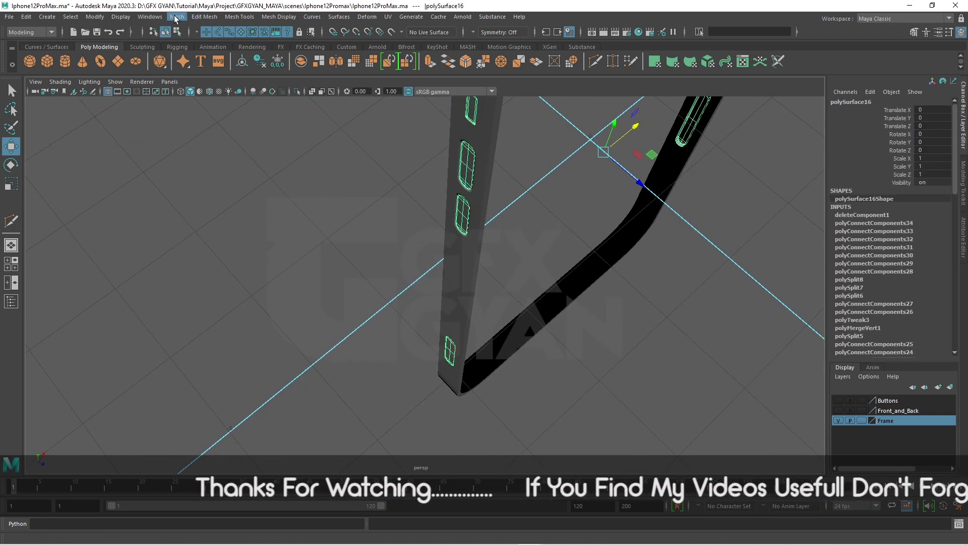
left_click(177, 16)
left_click(200, 66)
Select the three separated buttons and nudge them along X into the frame.
left_click_drag(544, 263, 575, 286, "alt")
left_click(504, 264)
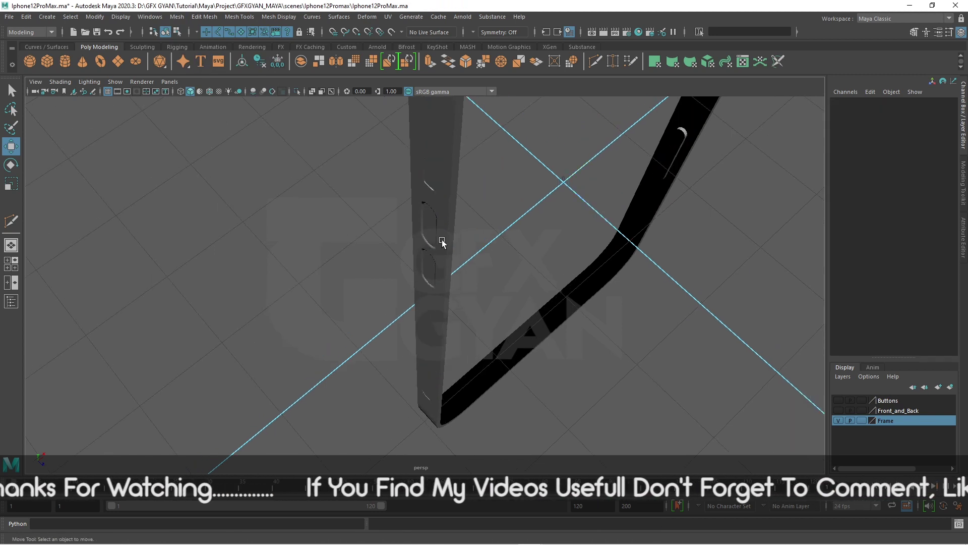
left_click(434, 217)
left_click(431, 218, "shift")
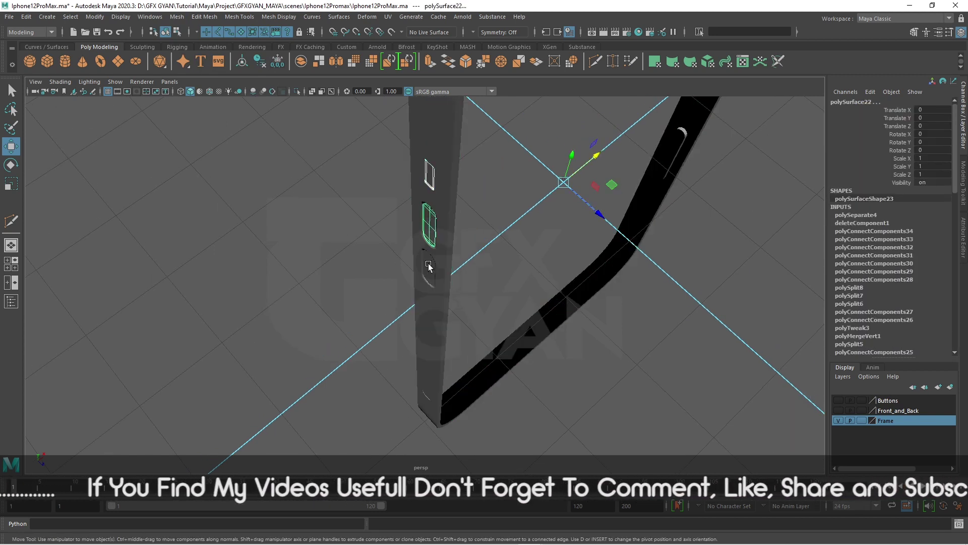
left_click(429, 267, "shift")
left_click_drag(591, 156, 588, 157)
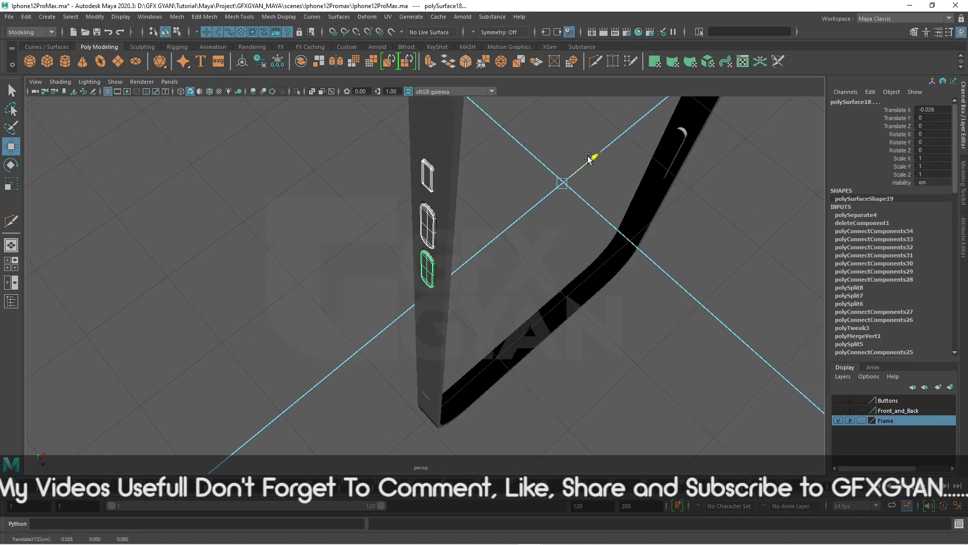
Shift the top button on the right frame along X to 0.034.
mouse_move(688, 225)
left_mouse_down("alt")
mouse_move(390, 184)
mouse_move(595, 283)
left_mouse_up("alt")
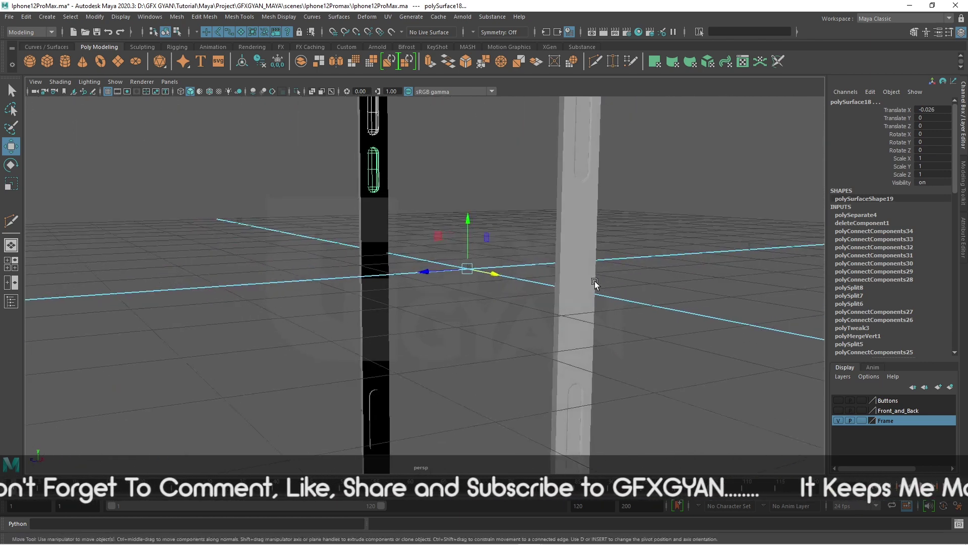
left_click(579, 156)
left_click_drag(579, 156, 590, 242, "alt")
left_click_drag(385, 253, 389, 251)
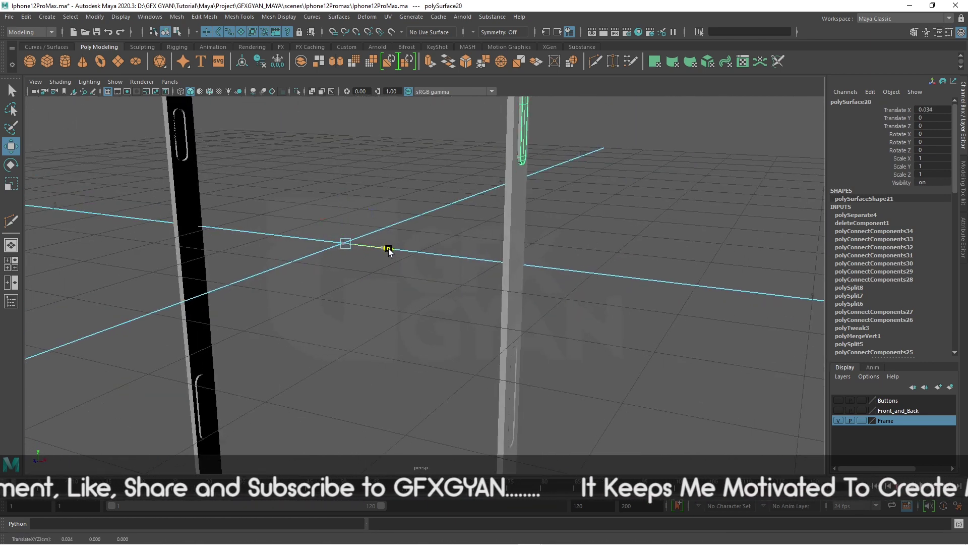
left_click(447, 253)
Inspect the side buttons sitting in their frame slots from a low close view.
mouse_move(447, 253)
left_mouse_down("alt")
mouse_move(426, 248)
mouse_move(525, 237)
mouse_move(437, 270)
mouse_move(441, 229)
mouse_move(368, 306)
mouse_move(550, 360)
left_mouse_up("alt")
left_click(418, 254)
left_click(418, 254)
right_click_drag(551, 360, 577, 361, "alt")
left_click_drag(577, 361, 583, 317, "alt")
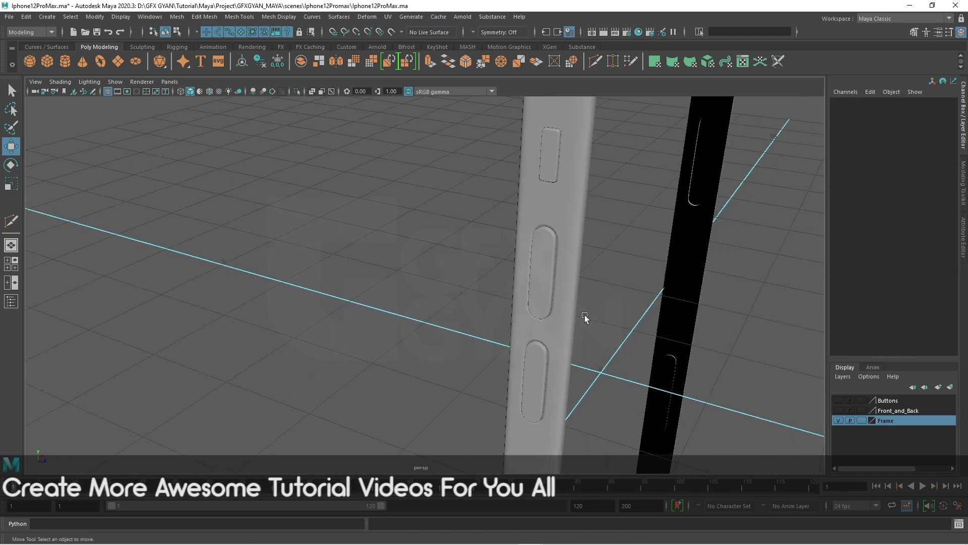
mouse_move(584, 318)
right_mouse_down("alt")
mouse_move(616, 324)
mouse_move(554, 320)
right_mouse_up("alt")
left_click_drag(553, 319, 492, 352, "alt")
left_click(493, 309)
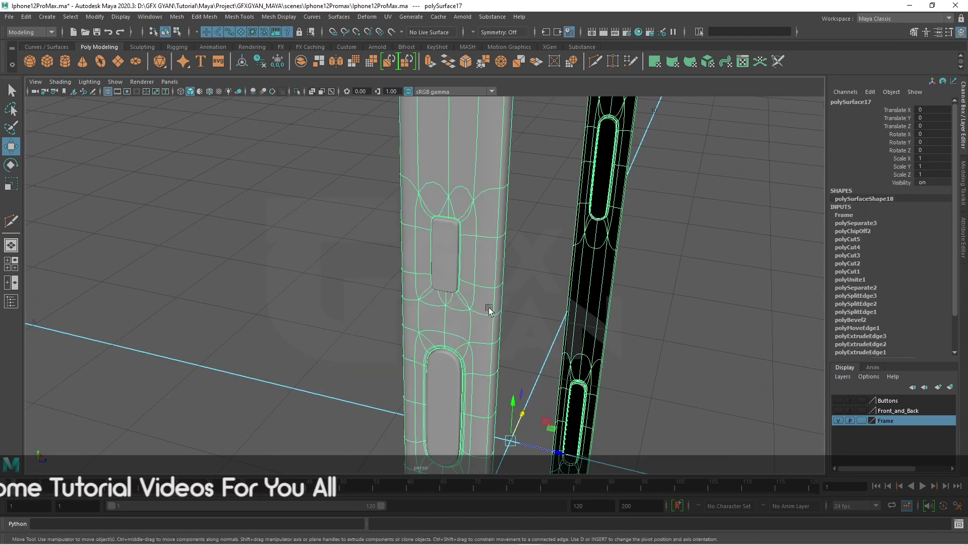
mouse_move(492, 309)
left_mouse_down("alt")
mouse_move(513, 324)
mouse_move(463, 298)
mouse_move(465, 319)
left_mouse_up("alt")
In vertex mode, try deleting the button's middle top and bottom vertices, then undo it.
left_click(473, 299)
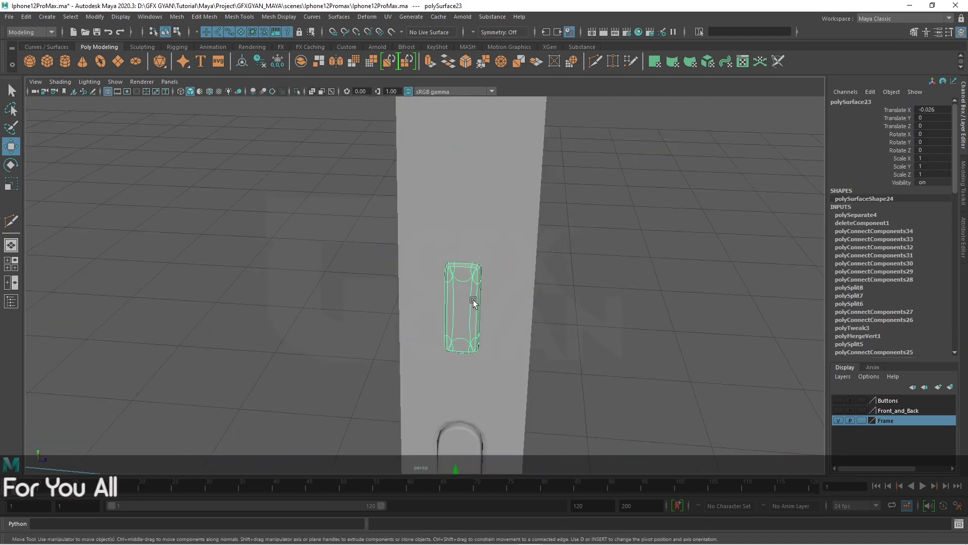
right_click_drag(470, 288, 413, 246)
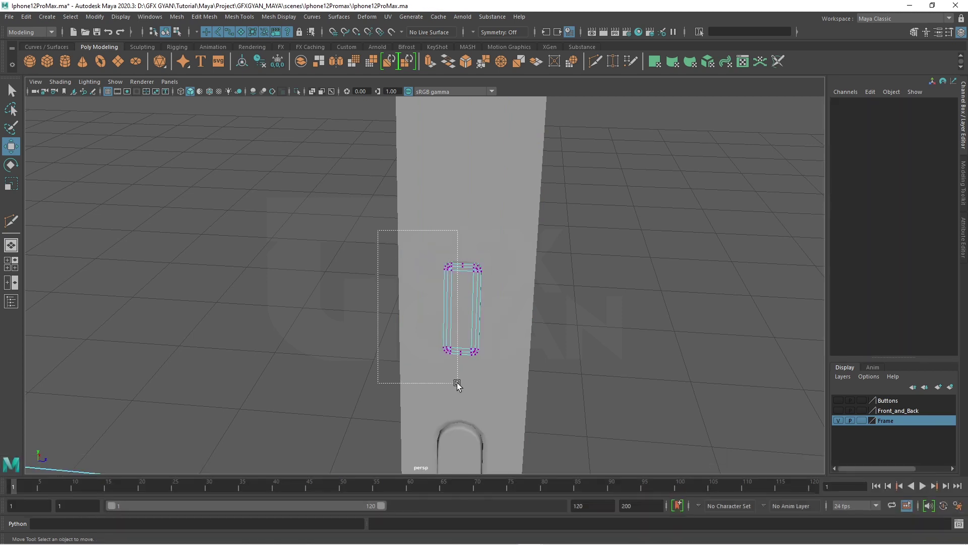
left_click_drag(377, 230, 456, 383)
scroll(516, 354, "up", 3)
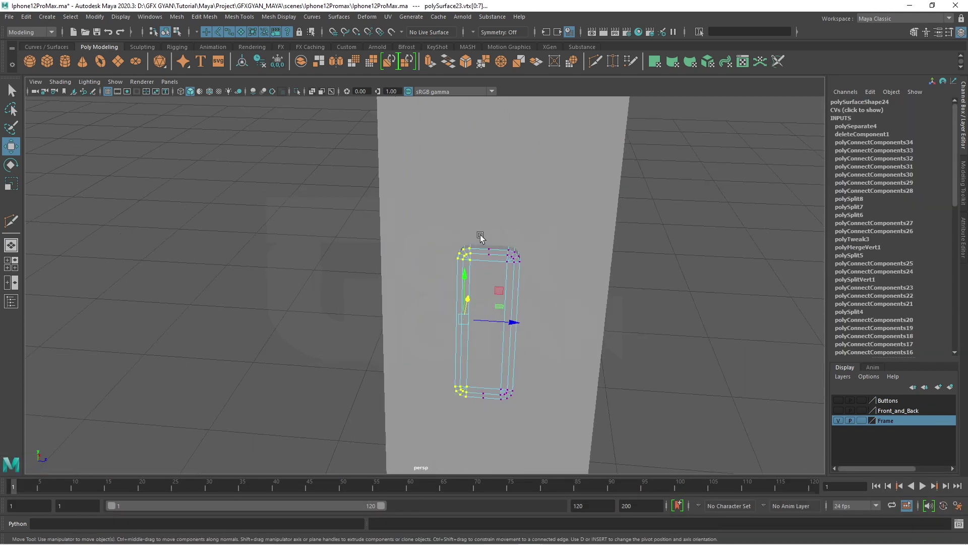
left_click_drag(480, 234, 498, 259)
left_click_drag(492, 381, 477, 411, "shift")
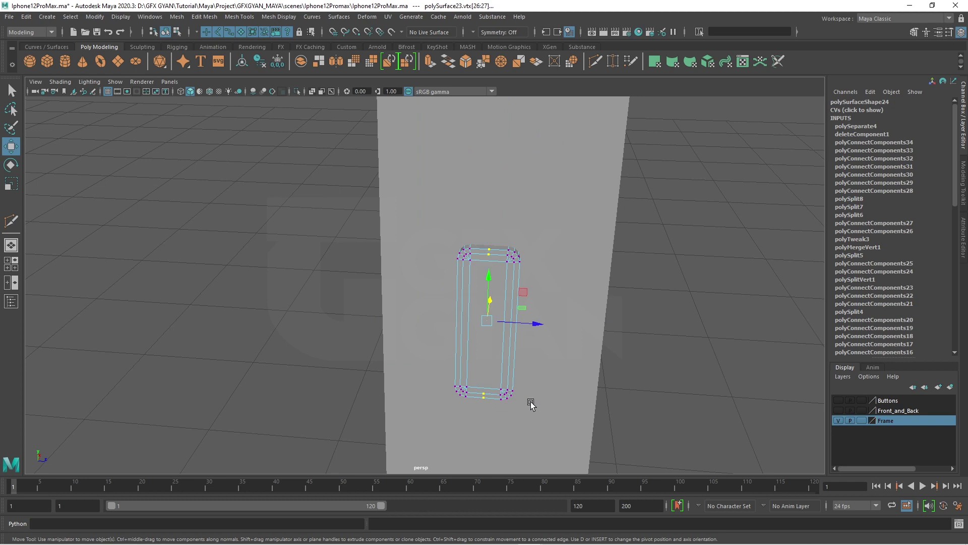
key("Delete")
key("ctrl+z")
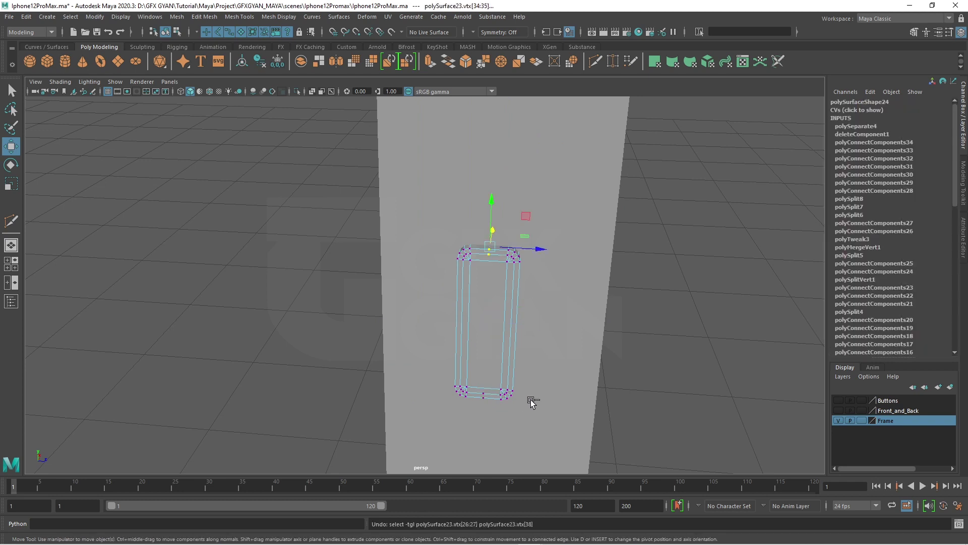
left_click(531, 398)
Delete the button mesh's bottom vertices and slide its left-side vertices along X.
right_click_drag(481, 280, 428, 255)
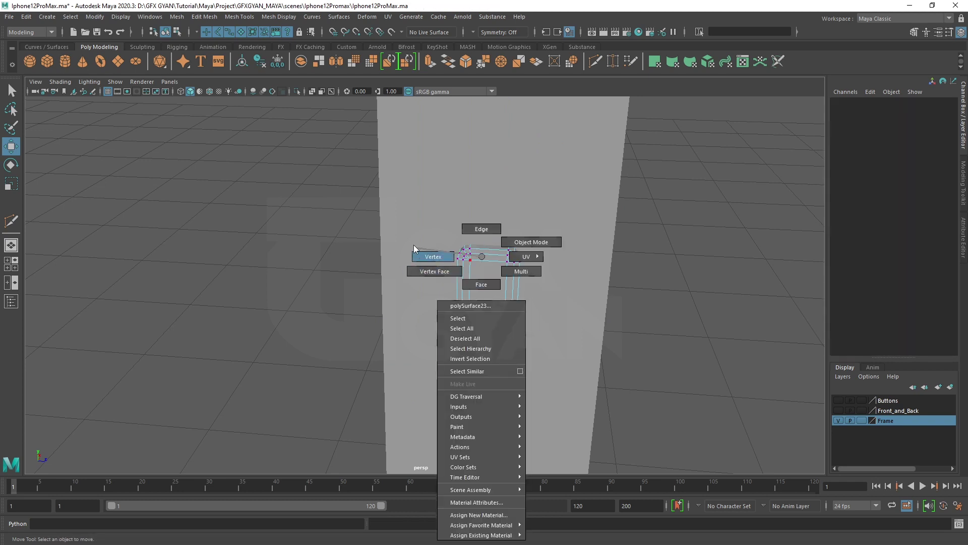
left_click_drag(363, 202, 476, 431)
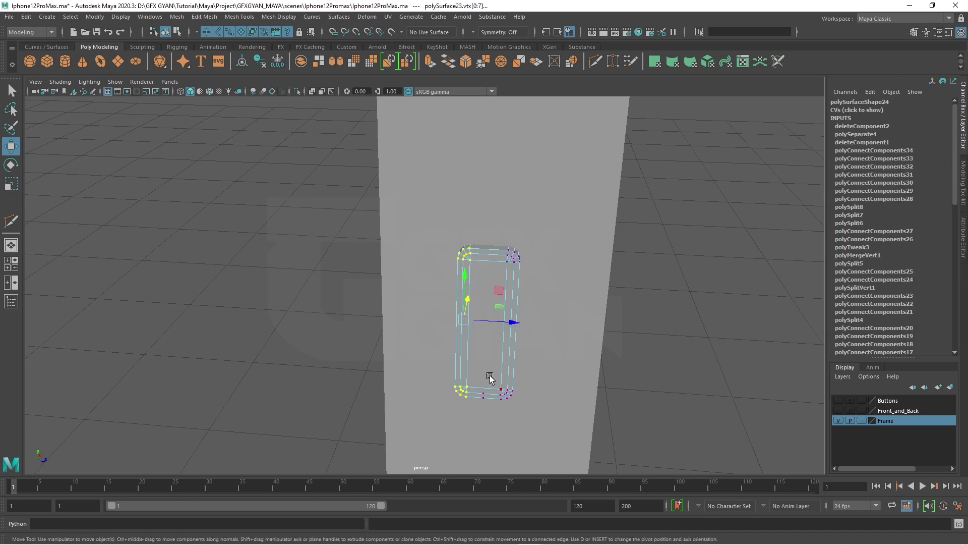
key("Delete")
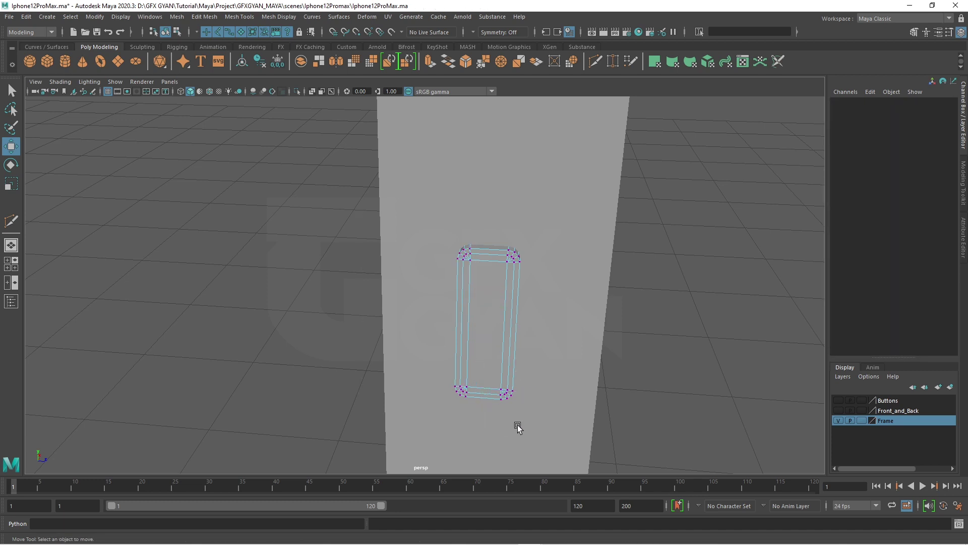
left_click_drag(469, 233, 413, 401)
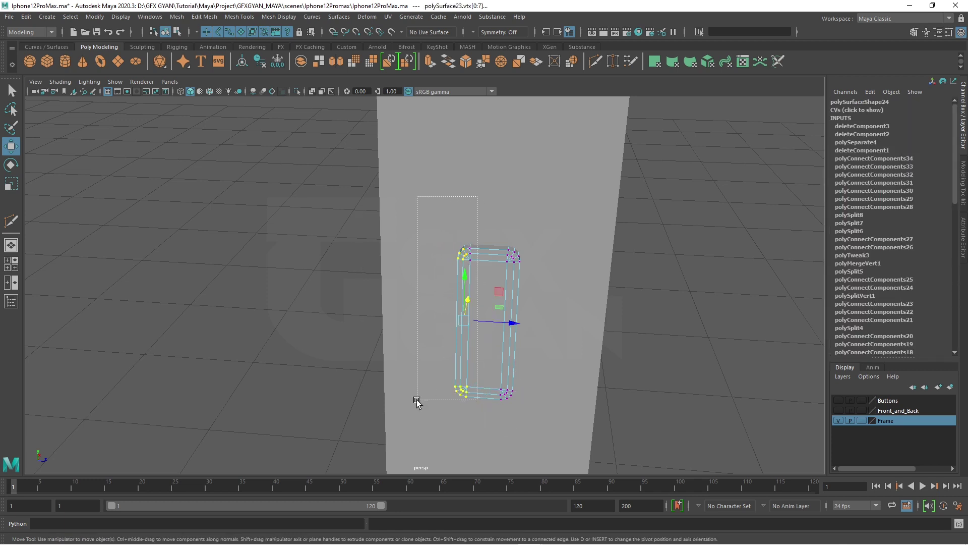
left_click_drag(477, 198, 406, 436)
left_click_drag(514, 322, 541, 331)
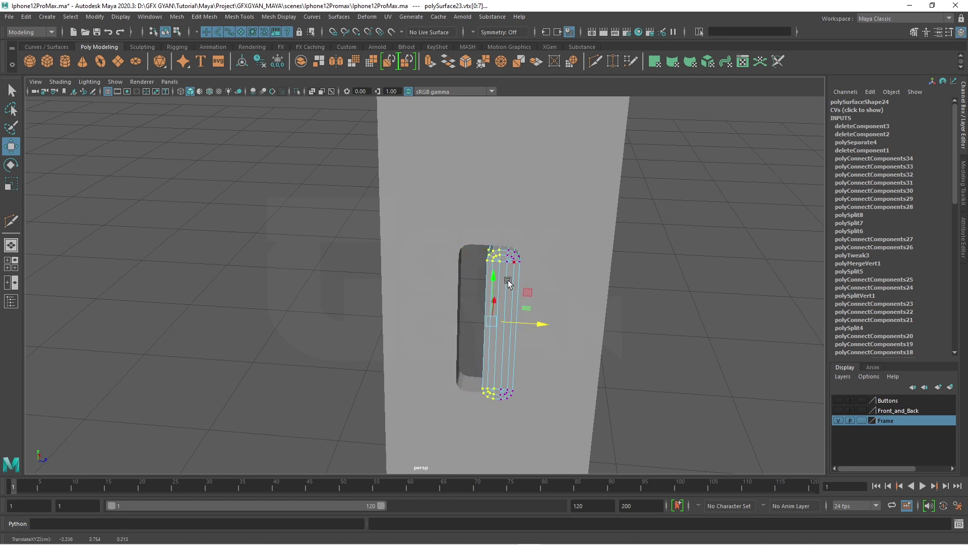
Return the button to object mode and select the Frame mesh facing the slot.
right_click_drag(497, 255, 562, 240)
left_click(652, 309)
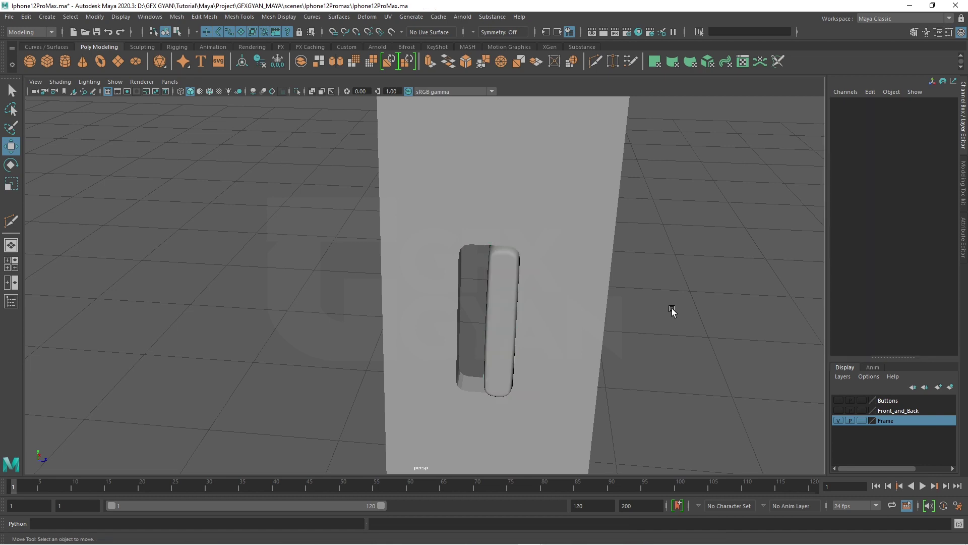
left_click(570, 287)
mouse_move(623, 330)
left_mouse_down("alt")
mouse_move(453, 306)
mouse_move(523, 361)
mouse_move(384, 287)
mouse_move(467, 348)
left_mouse_up("alt")
Select the slot's open border edge and fill the hole behind the button slot.
scroll(462, 355, "up", 3)
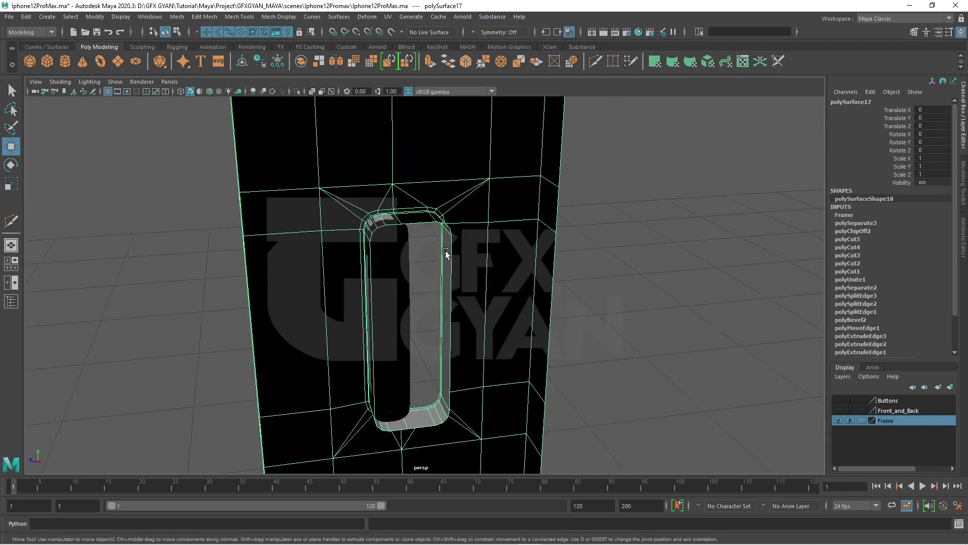
key("F10")
left_click(417, 222)
left_click(410, 282)
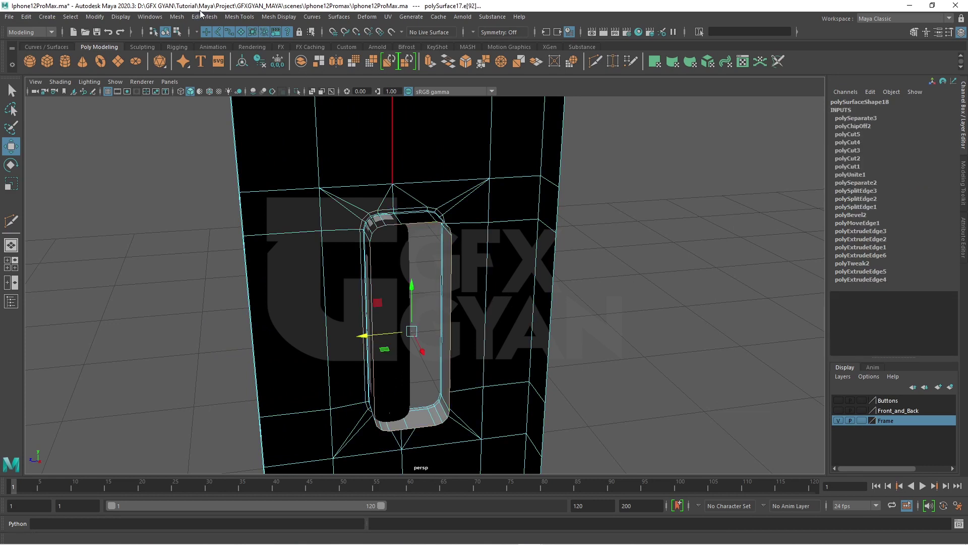
left_click(176, 17)
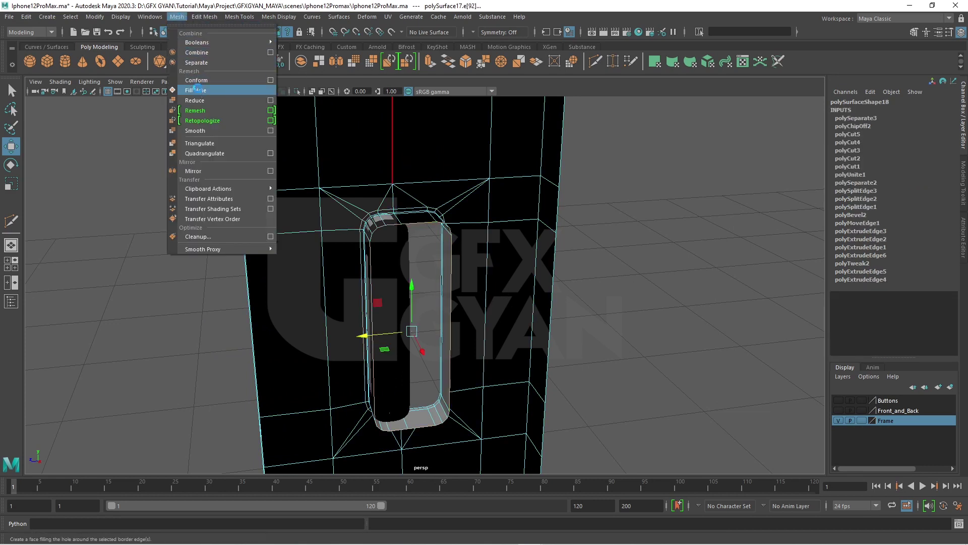
left_click(196, 90)
Select the new cap face and extrude it with a 0.01 offset inset.
scroll(416, 242, "up", 3)
scroll(393, 242, "up", 2)
scroll(353, 239, "up", 2)
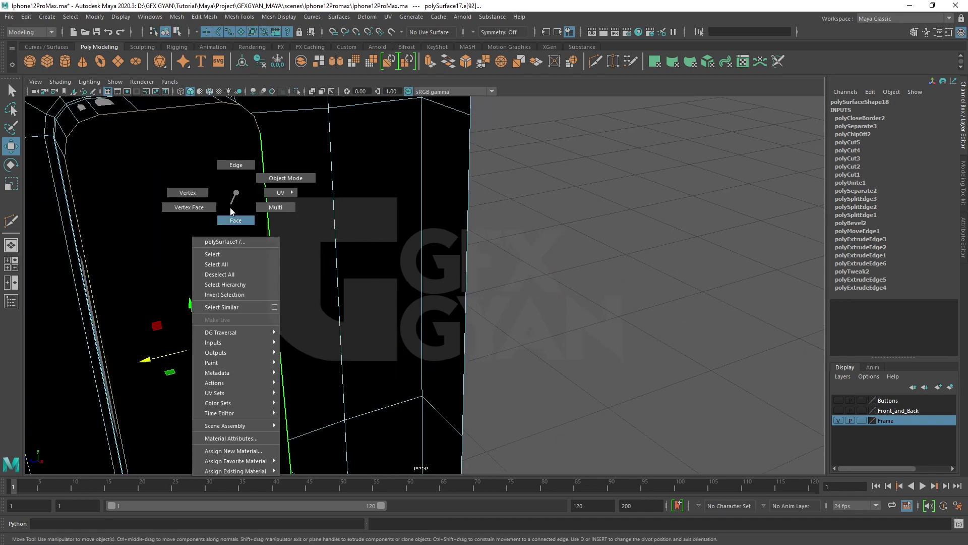
right_click_drag(236, 194, 236, 218)
left_click(216, 218)
mouse_move(218, 222)
left_mouse_down("alt")
mouse_move(356, 271)
mouse_move(409, 190)
left_mouse_up("alt")
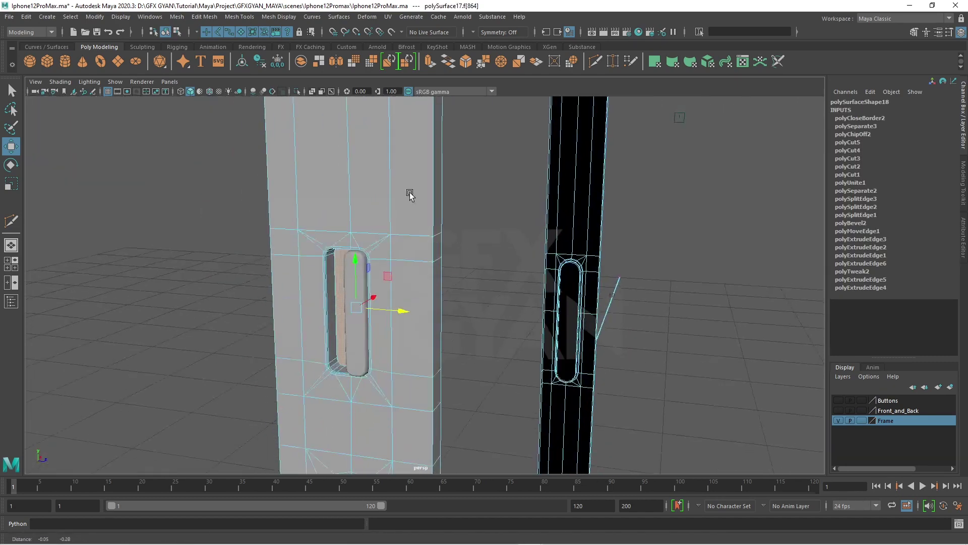
scroll(404, 261, "up", 2)
scroll(402, 272, "up", 3)
scroll(430, 246, "up", 2)
left_click_drag(430, 246, 413, 260, "alt")
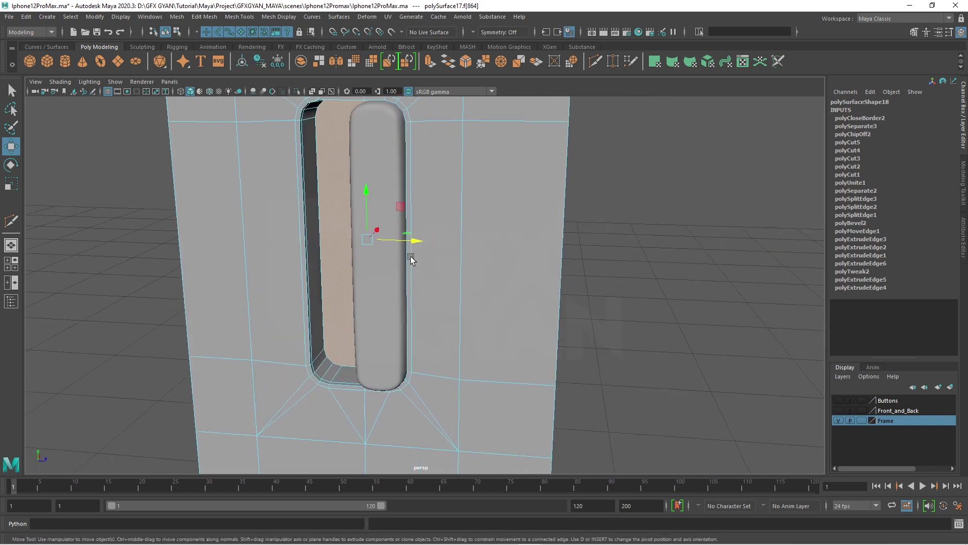
left_click(432, 66)
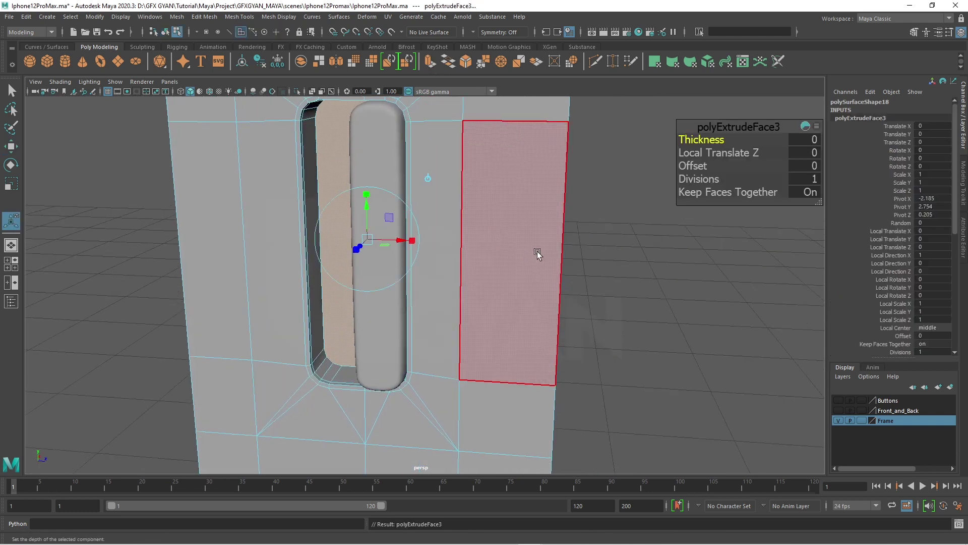
left_click_drag(695, 165, 693, 164)
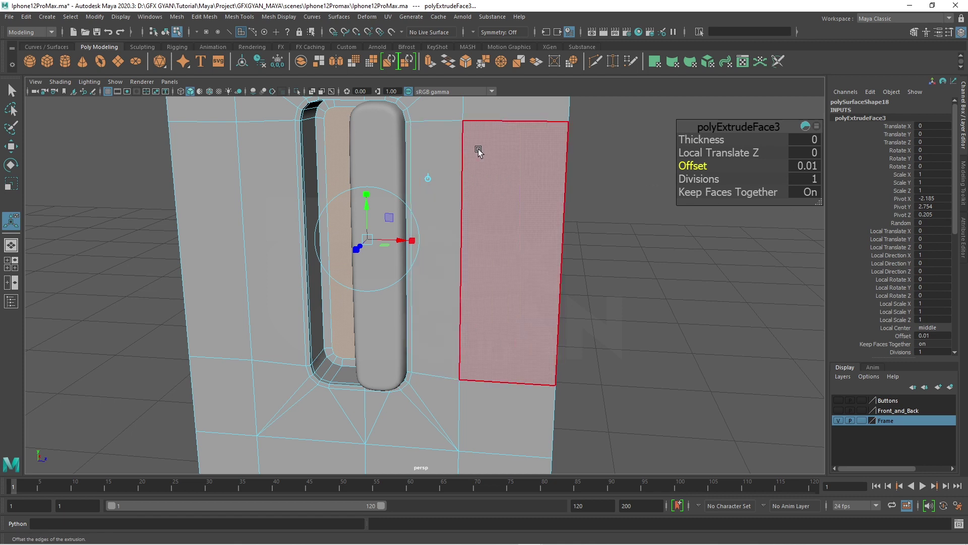
Isolate the frame and join the cap's top and bottom vertices with a connecting edge.
key("F8")
key("ctrl+1")
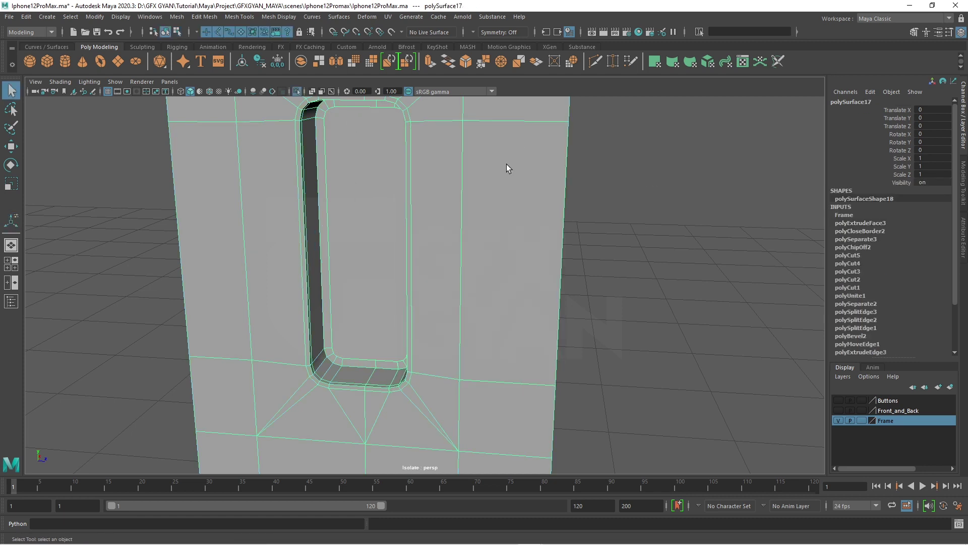
mouse_move(506, 164)
left_mouse_down("alt")
mouse_move(453, 216)
mouse_move(495, 218)
mouse_move(440, 202)
mouse_move(392, 204)
left_mouse_up("alt")
mouse_move(394, 192)
right_mouse_down()
mouse_move(410, 118)
mouse_move(356, 115)
right_mouse_up()
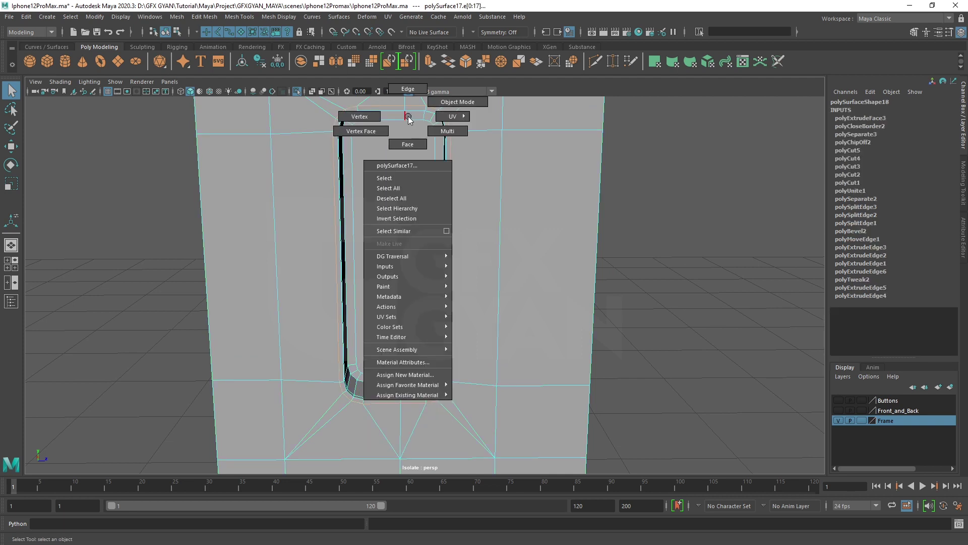
left_click(405, 120)
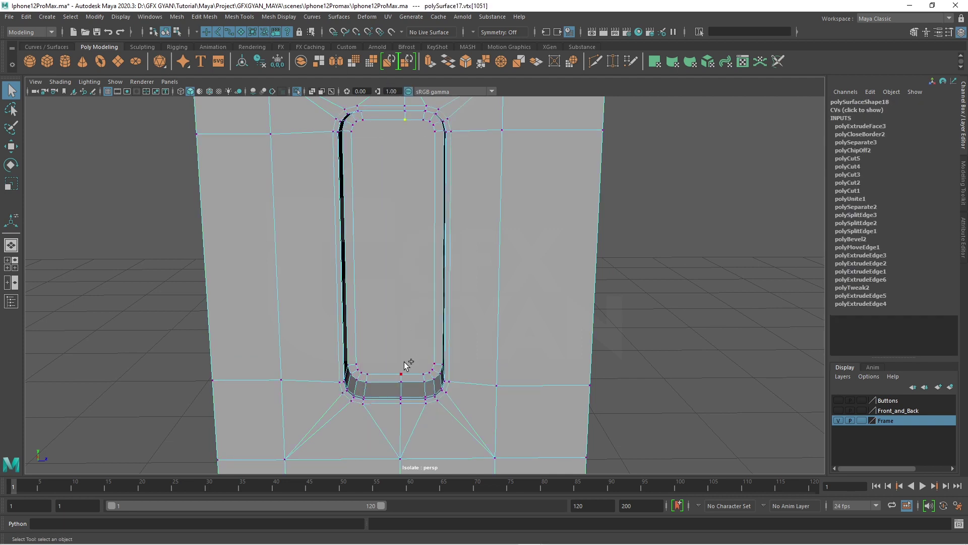
left_click(401, 374, "shift")
right_click_drag(550, 232, 540, 295, "shift")
key("w")
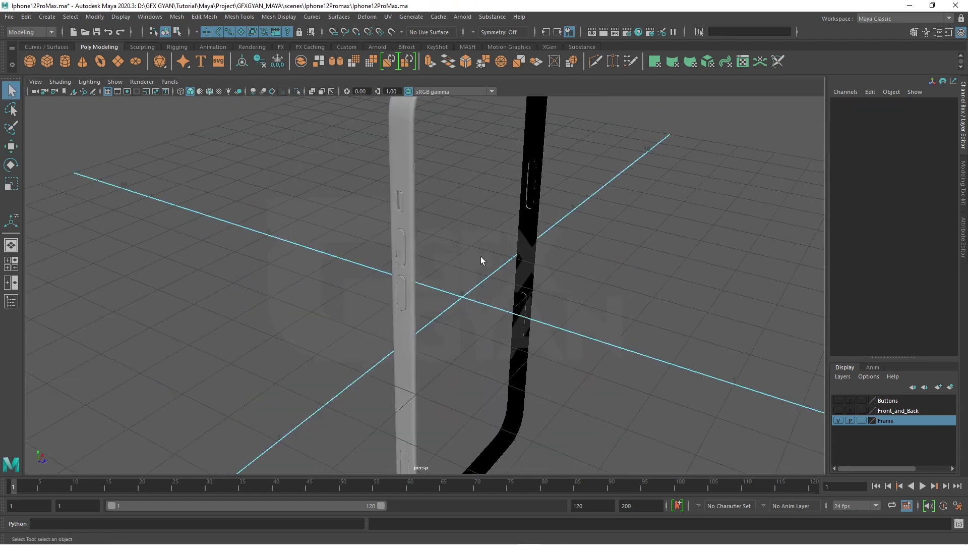
mouse_move(480, 258)
left_mouse_down("alt")
mouse_move(369, 273)
mouse_move(515, 322)
left_mouse_up("alt")
scroll(520, 326, "up", 3)
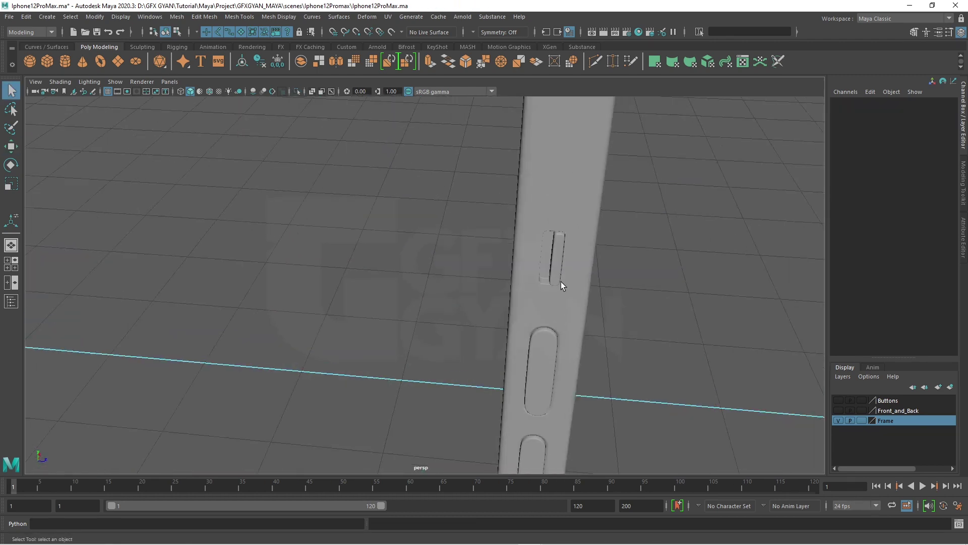
left_click(560, 280)
left_click(557, 338)
left_click(574, 298)
scroll(598, 332, "down", 5)
left_click(598, 331)
mouse_move(598, 332)
left_mouse_down("alt")
mouse_move(612, 340)
mouse_move(581, 269)
mouse_move(583, 296)
left_mouse_up("alt")
left_click(481, 283)
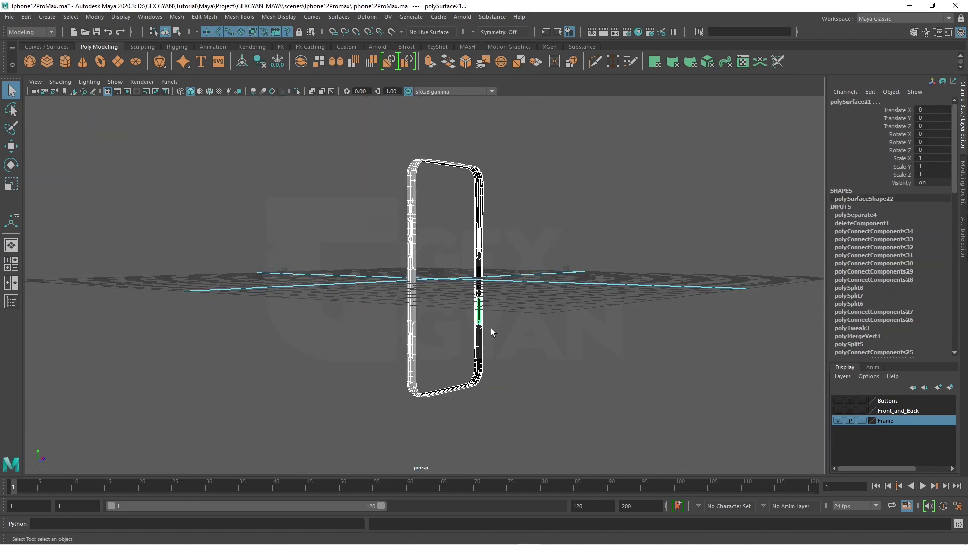
mouse_move(491, 328)
left_mouse_down("alt")
mouse_move(479, 298)
mouse_move(535, 271)
left_mouse_up("alt")
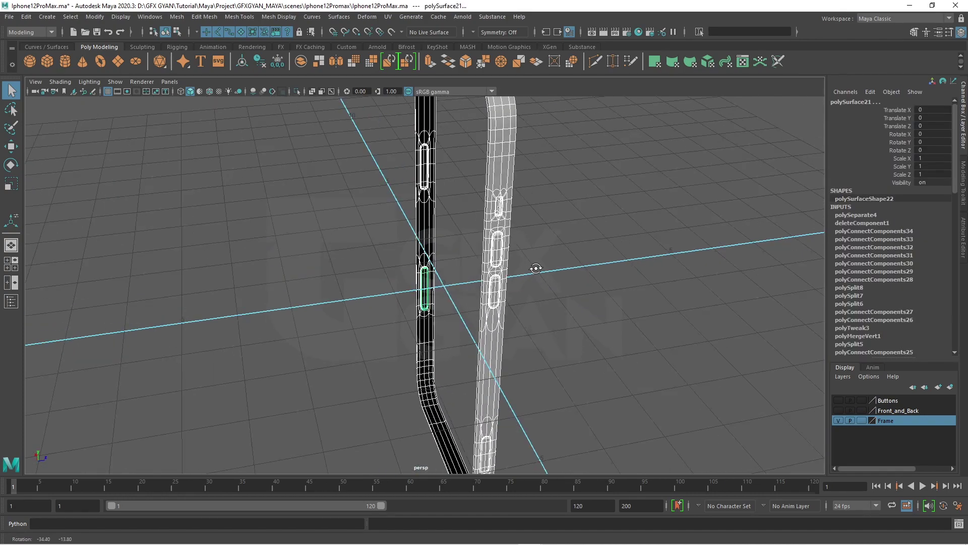
mouse_move(535, 271)
left_mouse_down("alt")
mouse_move(560, 283)
mouse_move(499, 252)
mouse_move(522, 256)
mouse_move(489, 362)
left_mouse_up("alt")
mouse_move(516, 323)
left_mouse_down("alt")
mouse_move(447, 315)
mouse_move(478, 293)
mouse_move(430, 211)
left_mouse_up("alt")
left_click(481, 306)
left_click(429, 211)
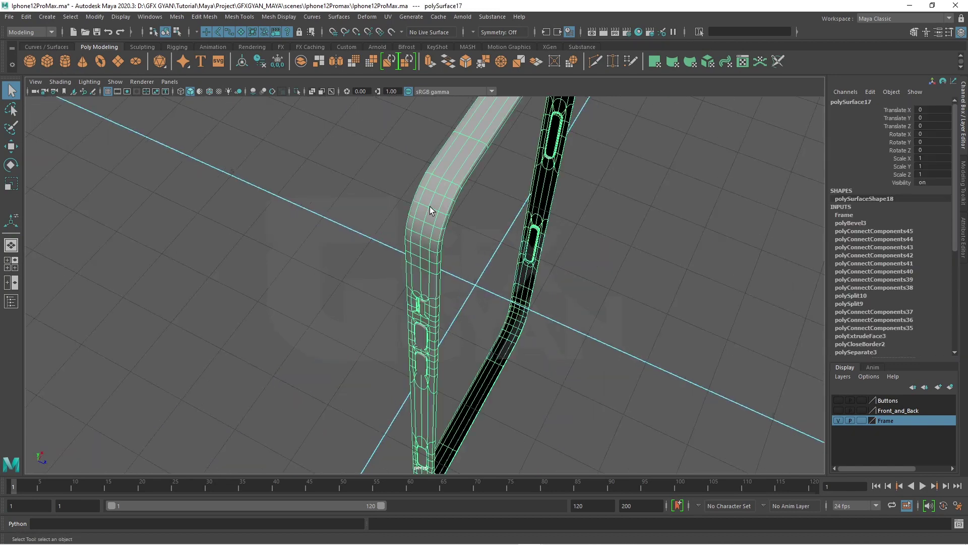
key("f")
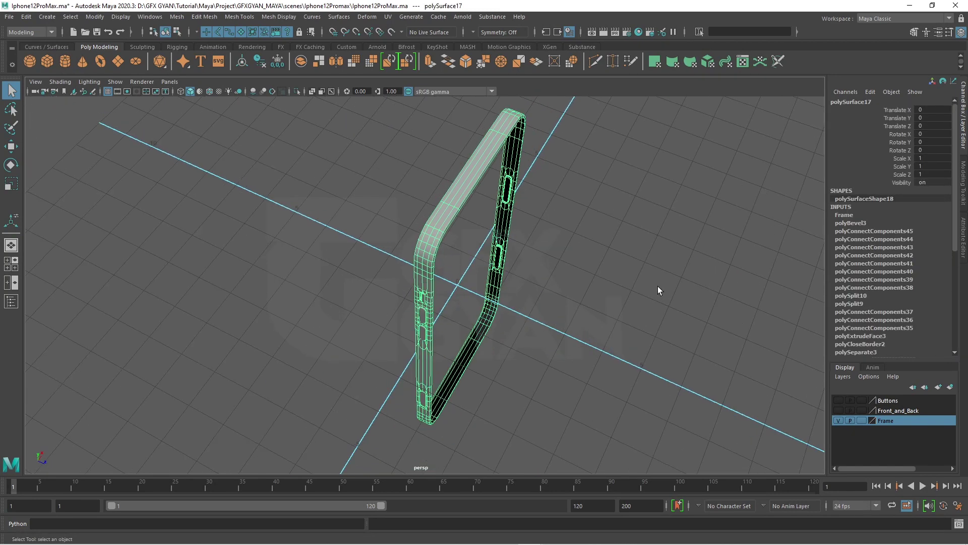
mouse_move(658, 288)
left_mouse_down("alt")
mouse_move(551, 234)
mouse_move(543, 195)
mouse_move(588, 272)
mouse_move(615, 292)
mouse_move(603, 315)
left_mouse_up("alt")
scroll(603, 316, "up", 5)
left_click_drag(573, 266, 584, 337, "alt")
scroll(583, 337, "down", 5)
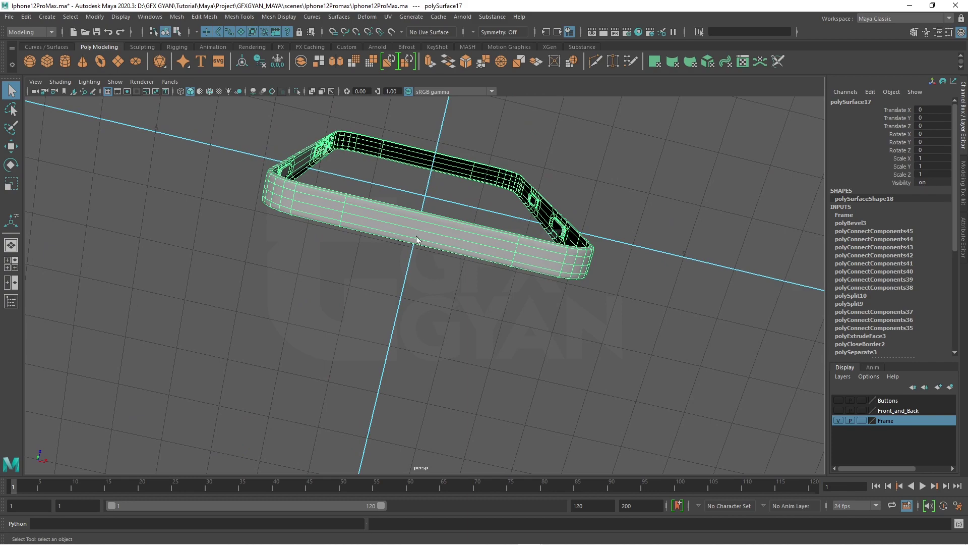
mouse_move(417, 240)
left_mouse_down("alt")
mouse_move(512, 358)
mouse_move(495, 297)
mouse_move(510, 316)
mouse_move(503, 329)
left_mouse_up("alt")
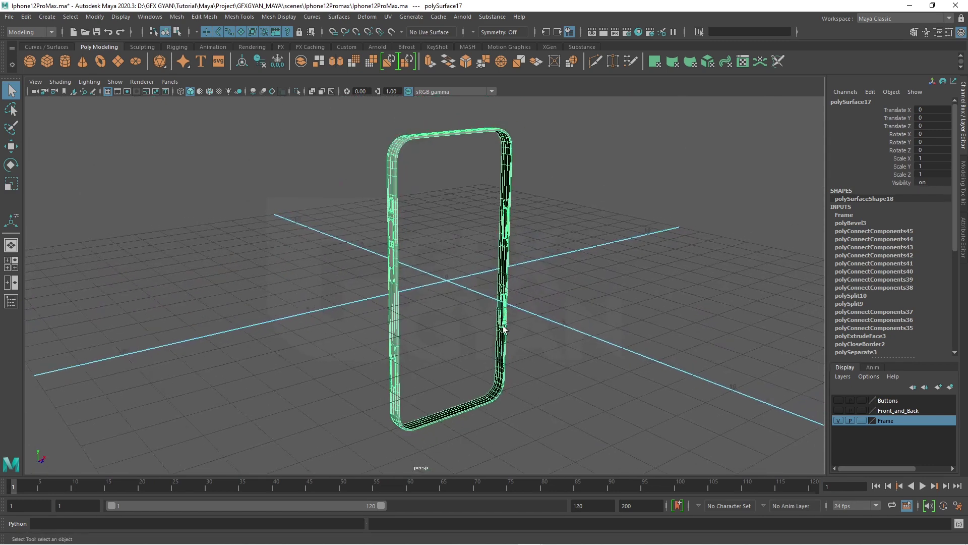
scroll(503, 329, "up", 2)
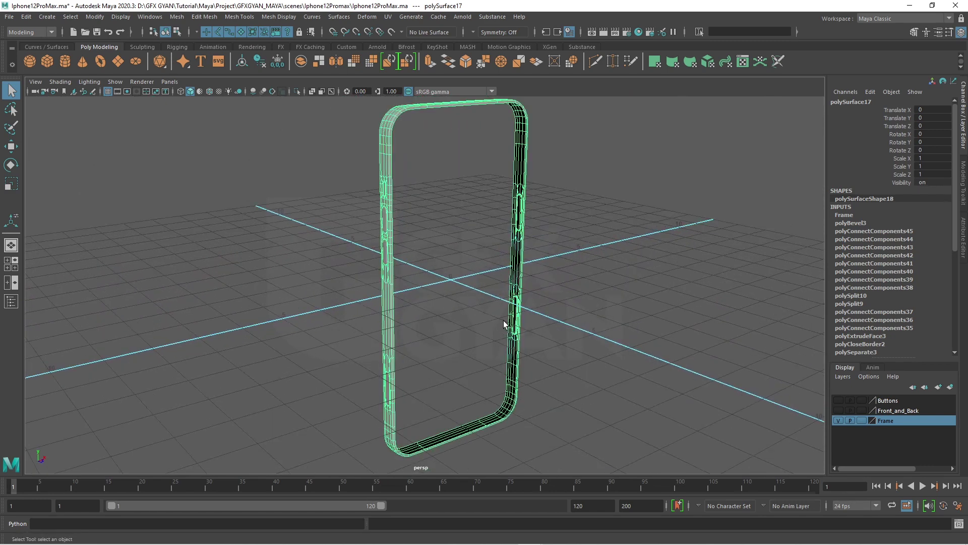